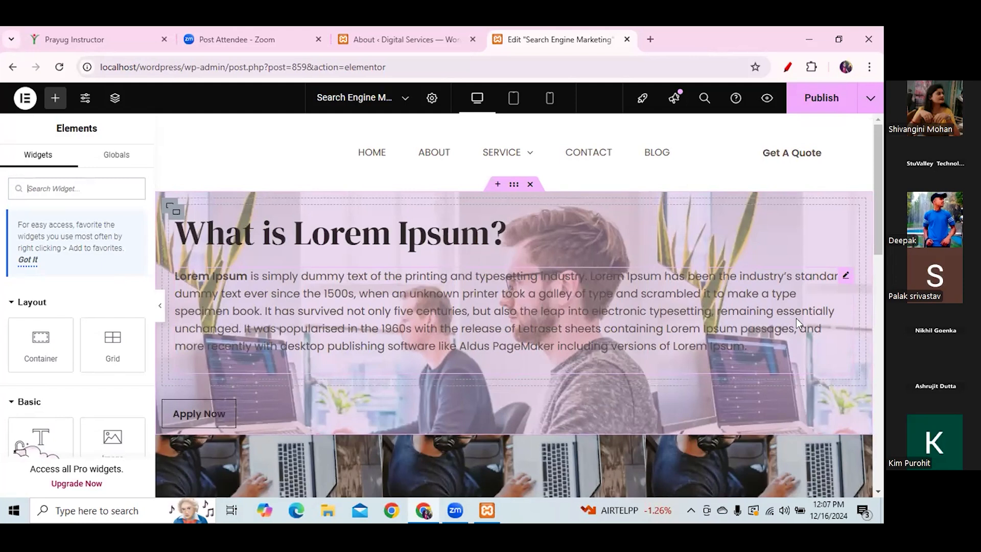
- Delete the section of repeated laptop photos below the hero, leaving an empty container
{"action": "left_click_drag", "start_coordinate": [878, 244], "coordinate": [881, 328]}
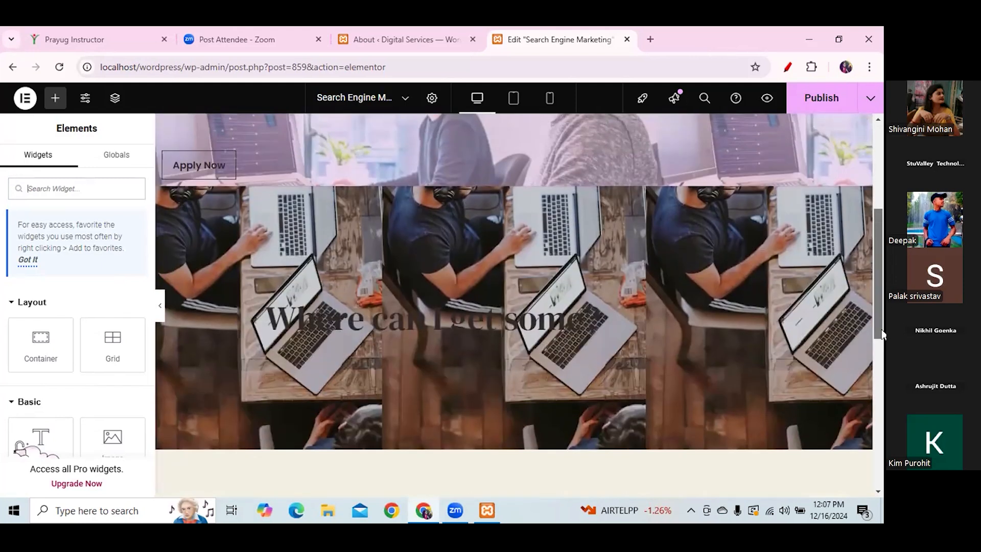
{"action": "left_click", "coordinate": [532, 179]}
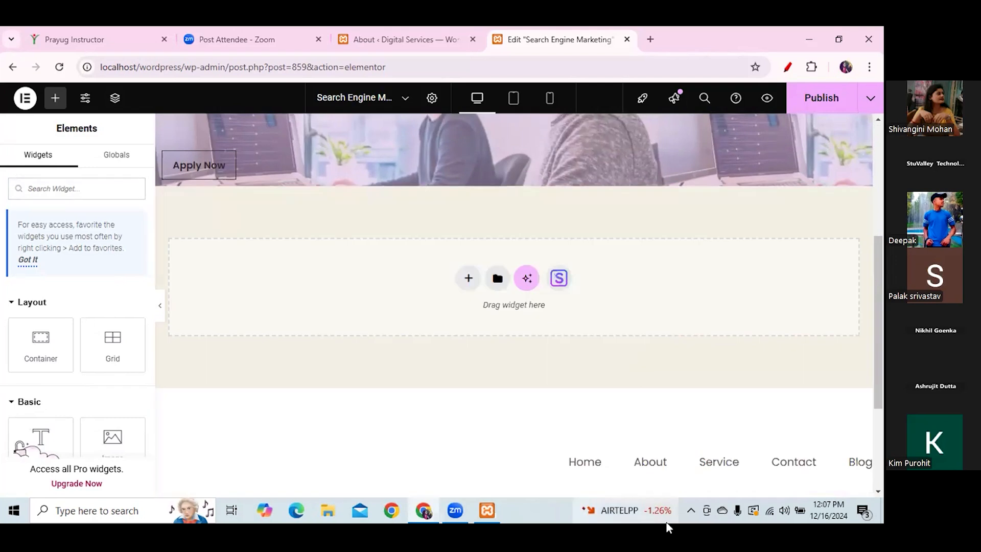
{"action": "left_click_drag", "start_coordinate": [875, 309], "coordinate": [881, 243]}
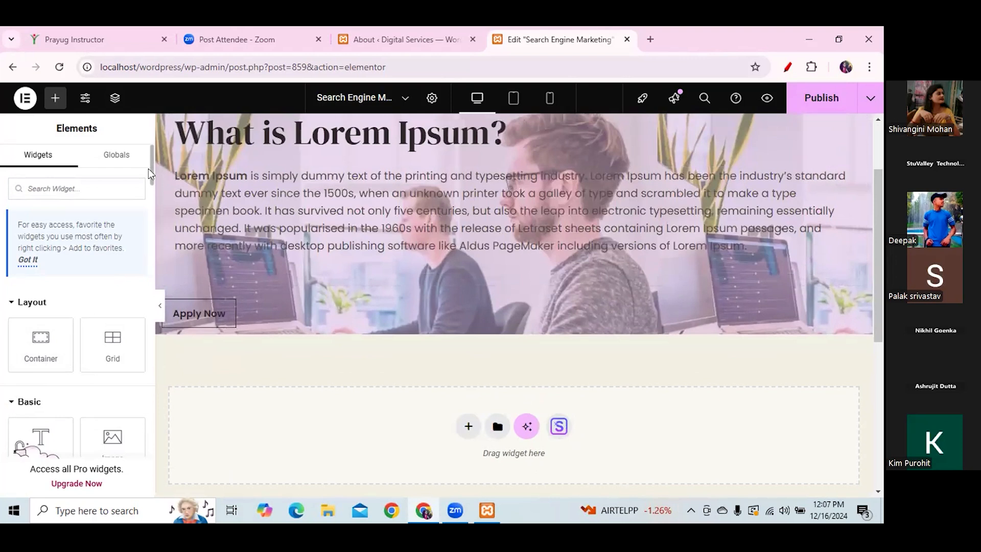
{"action": "left_click_drag", "start_coordinate": [148, 170], "coordinate": [152, 197]}
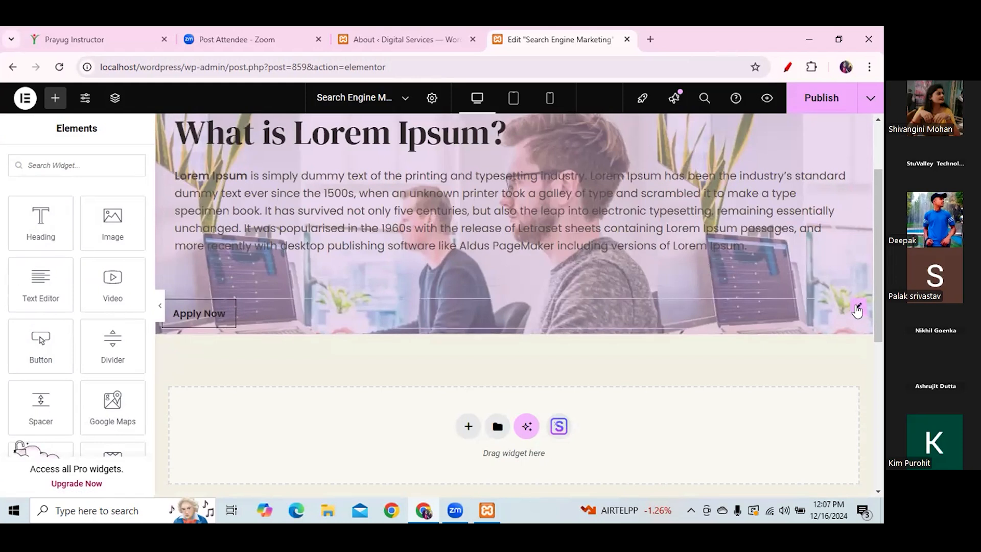
- Replace the Apply Now button with a default 'Click here' Button widget under the hero paragraph
{"action": "right_click", "coordinate": [737, 310]}
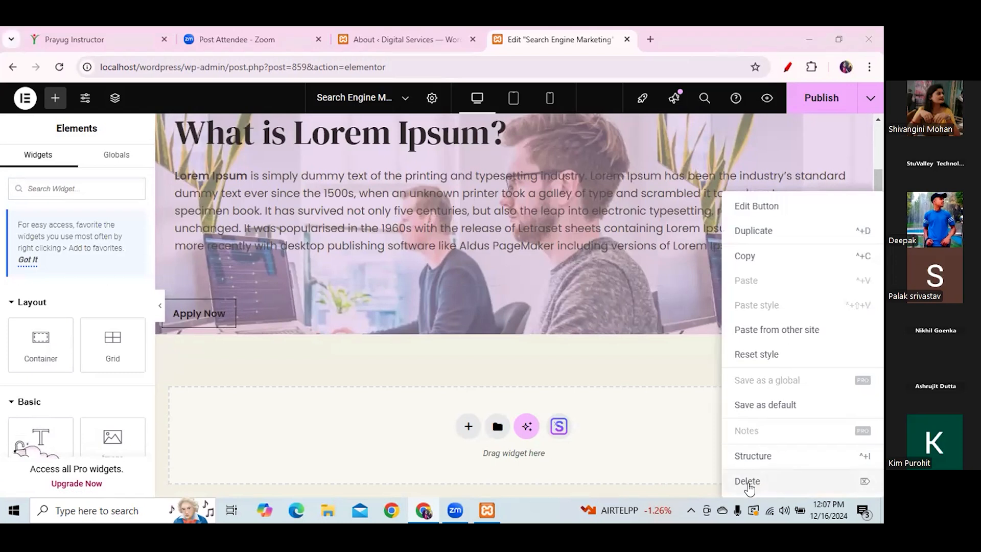
{"action": "left_click", "coordinate": [747, 481]}
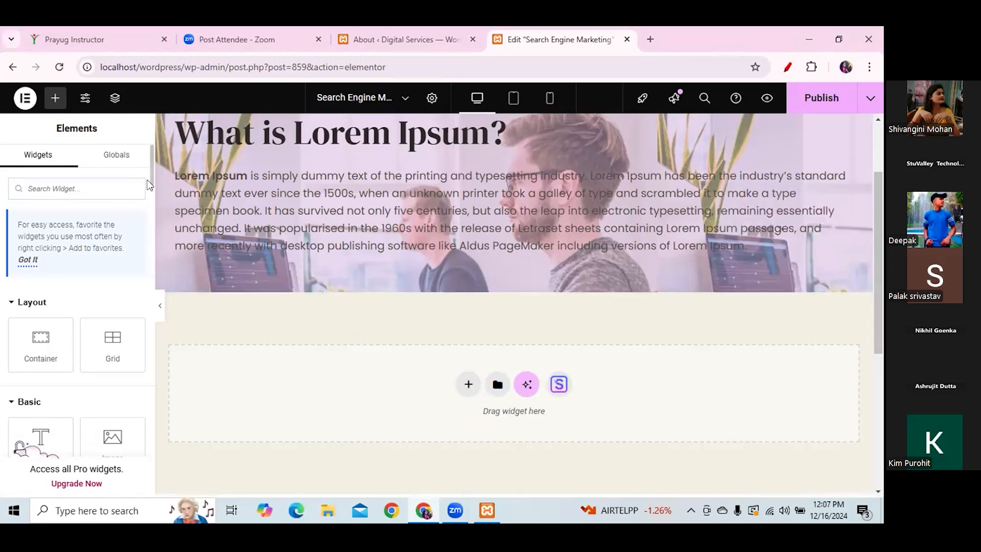
{"action": "scroll", "coordinate": [85, 251], "scroll_direction": "down", "scroll_amount": 4}
{"action": "left_click_drag", "start_coordinate": [41, 373], "coordinate": [221, 277]}
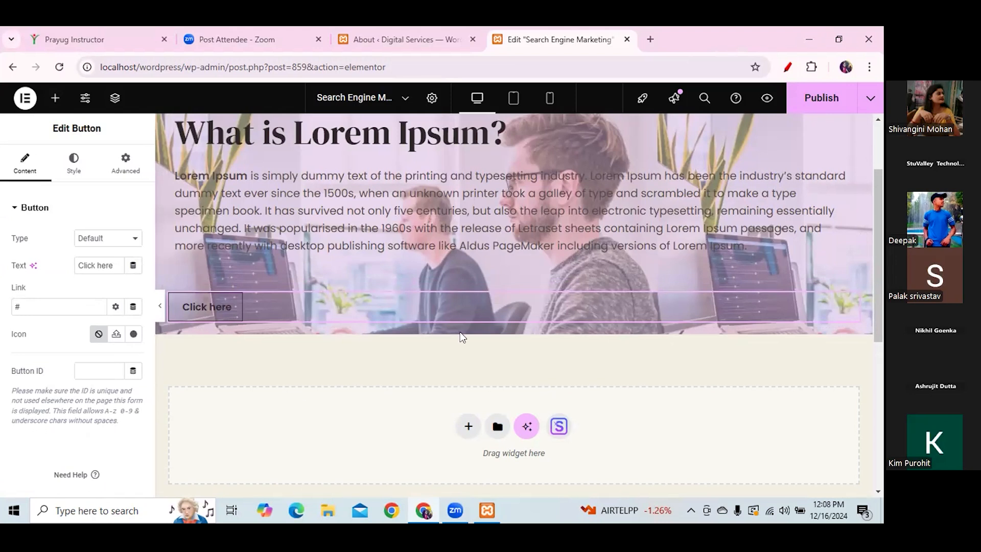
{"action": "left_click", "coordinate": [821, 67]}
{"action": "left_click", "coordinate": [789, 70]}
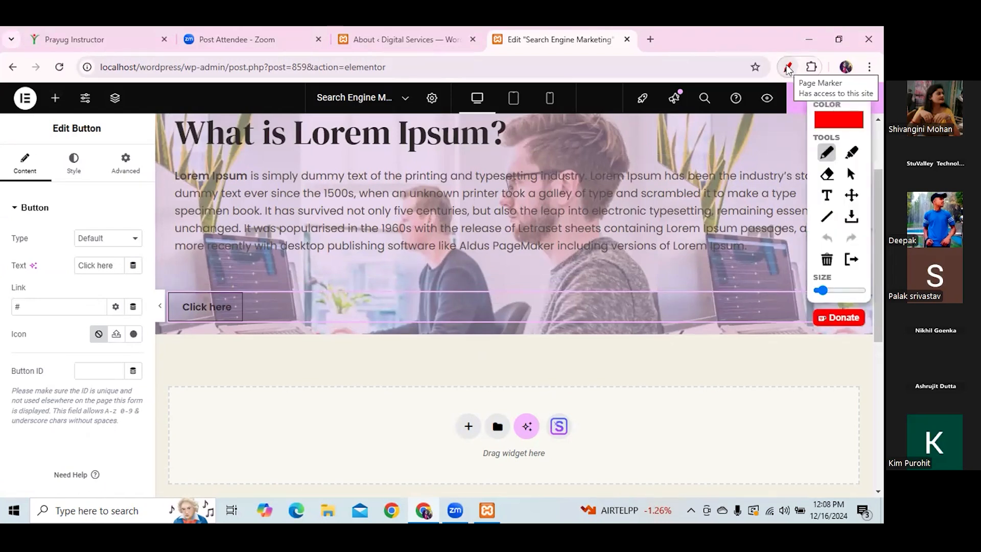
{"action": "mouse_move", "coordinate": [480, 406]}
{"action": "left_mouse_down"}
{"action": "mouse_move", "coordinate": [469, 400]}
{"action": "mouse_move", "coordinate": [449, 435]}
{"action": "mouse_move", "coordinate": [485, 421]}
{"action": "mouse_move", "coordinate": [478, 403]}
{"action": "left_mouse_up"}
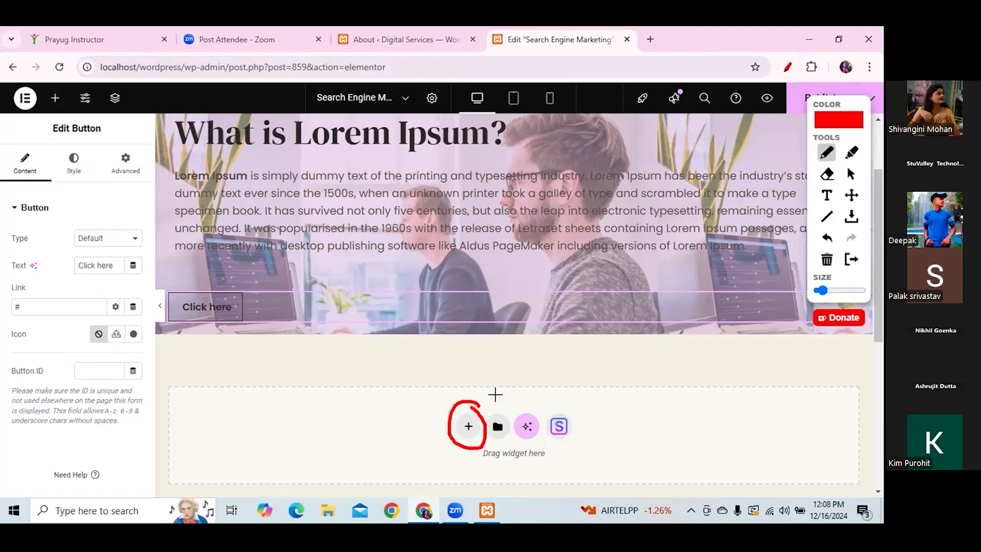
{"action": "mouse_move", "coordinate": [646, 347]}
{"action": "left_mouse_down"}
{"action": "mouse_move", "coordinate": [641, 388]}
{"action": "mouse_move", "coordinate": [663, 370]}
{"action": "left_mouse_up"}
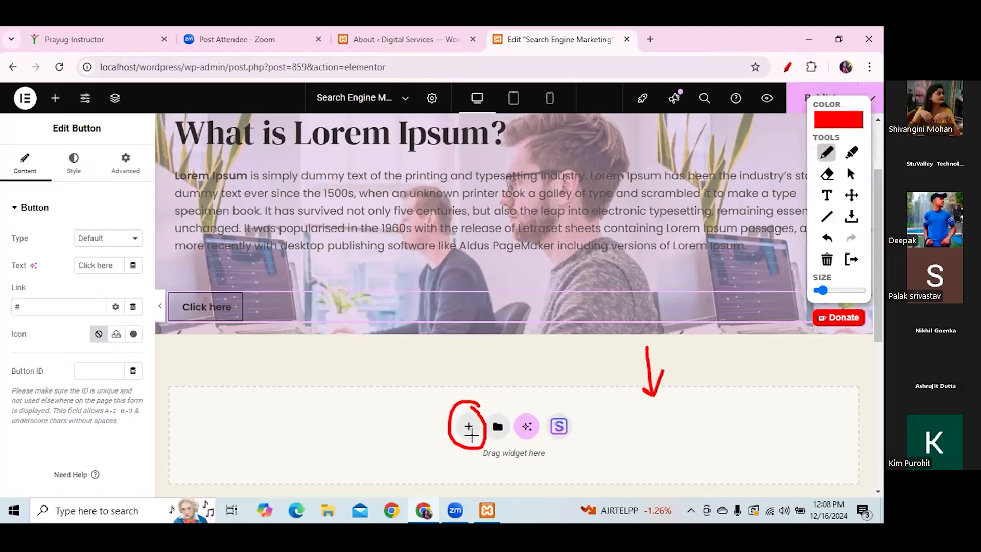
{"action": "mouse_move", "coordinate": [535, 382]}
{"action": "left_mouse_down"}
{"action": "mouse_move", "coordinate": [537, 341]}
{"action": "mouse_move", "coordinate": [552, 356]}
{"action": "left_mouse_up"}
{"action": "left_click", "coordinate": [855, 179]}
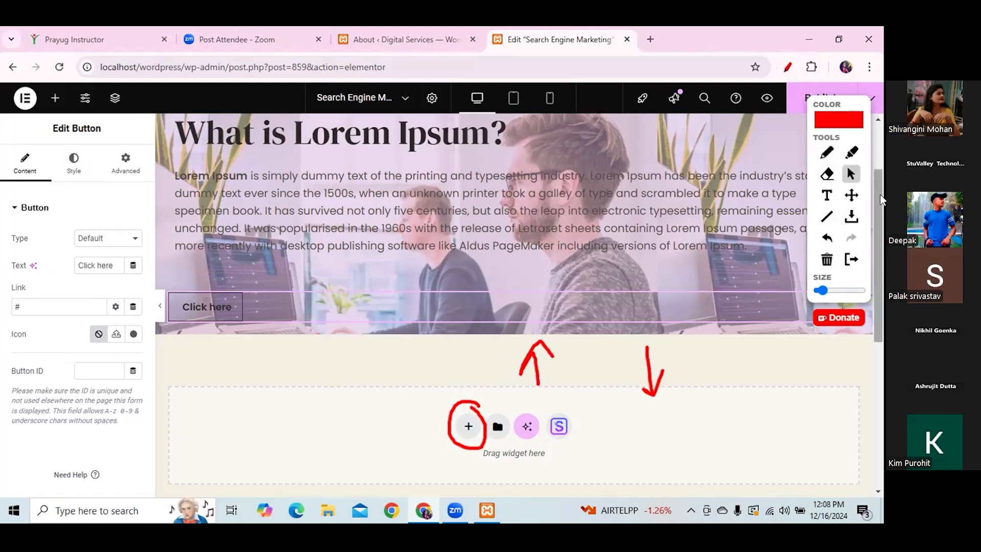
{"action": "scroll", "coordinate": [878, 151], "scroll_direction": "up", "scroll_amount": 2}
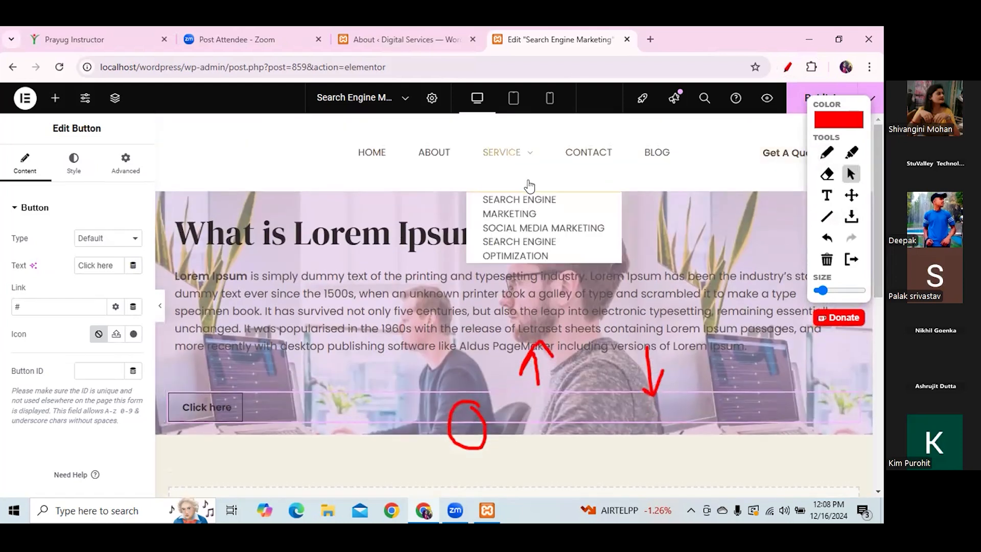
{"action": "left_click", "coordinate": [827, 156]}
{"action": "mouse_move", "coordinate": [470, 192]}
{"action": "left_mouse_down"}
{"action": "mouse_move", "coordinate": [476, 216]}
{"action": "mouse_move", "coordinate": [609, 192]}
{"action": "left_mouse_up"}
{"action": "left_click", "coordinate": [850, 174]}
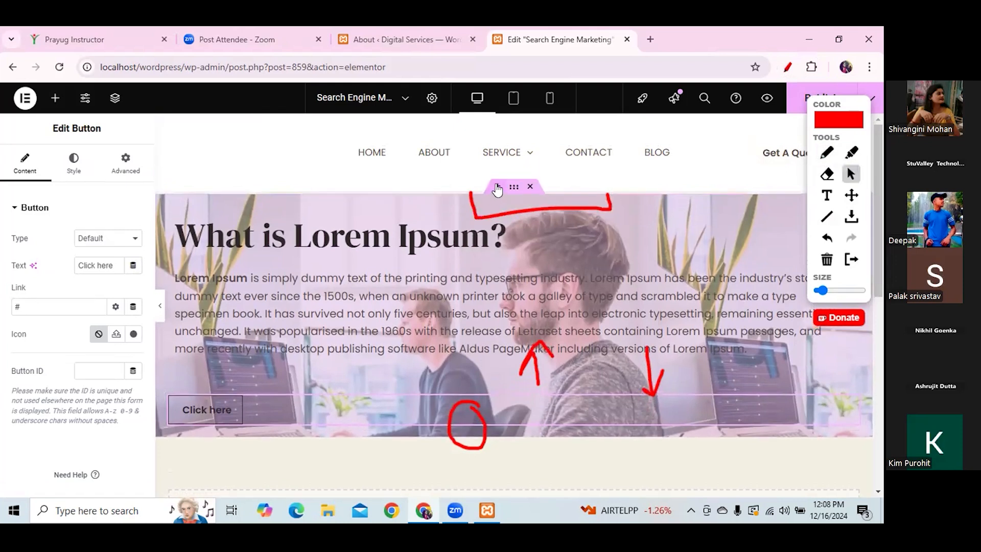
{"action": "left_click", "coordinate": [497, 184]}
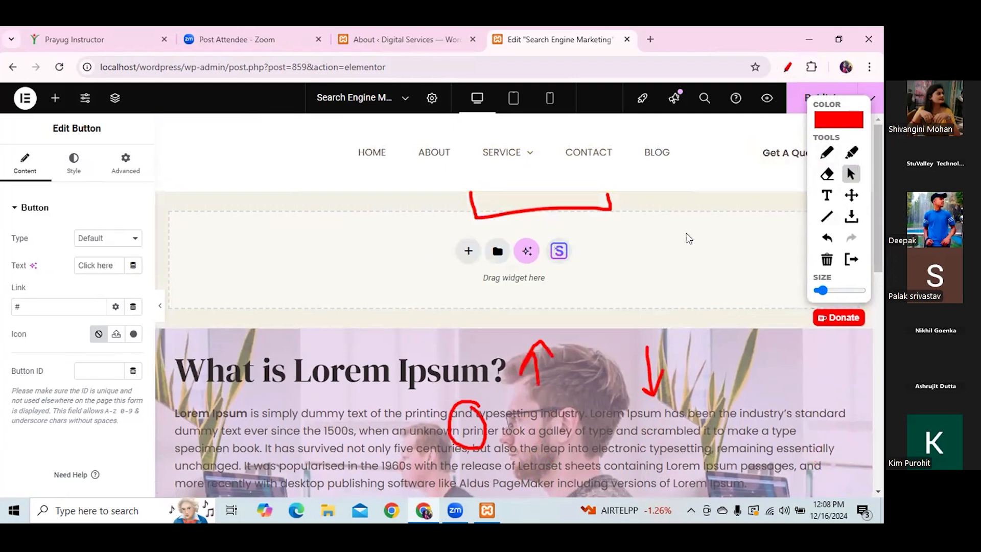
{"action": "scroll", "coordinate": [883, 345], "scroll_direction": "down", "scroll_amount": 1}
{"action": "scroll", "coordinate": [883, 344], "scroll_direction": "down", "scroll_amount": 5}
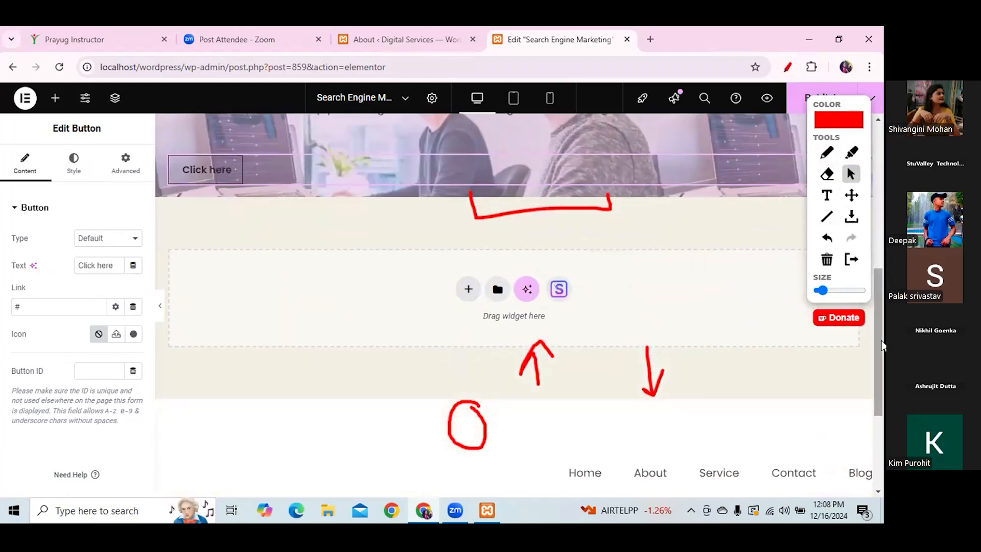
{"action": "scroll", "coordinate": [511, 225], "scroll_direction": "up", "scroll_amount": 5}
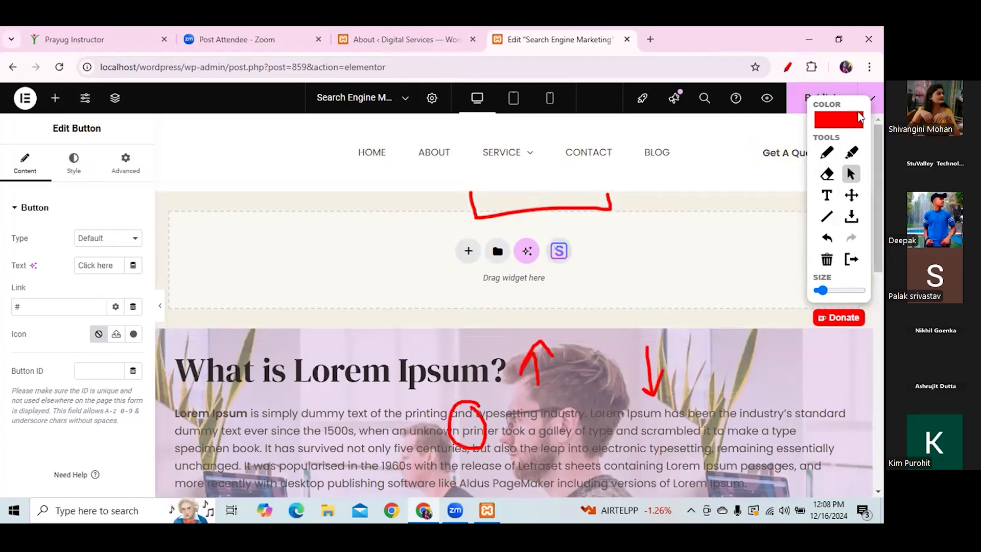
{"action": "left_click_drag", "start_coordinate": [843, 102], "coordinate": [766, 195]}
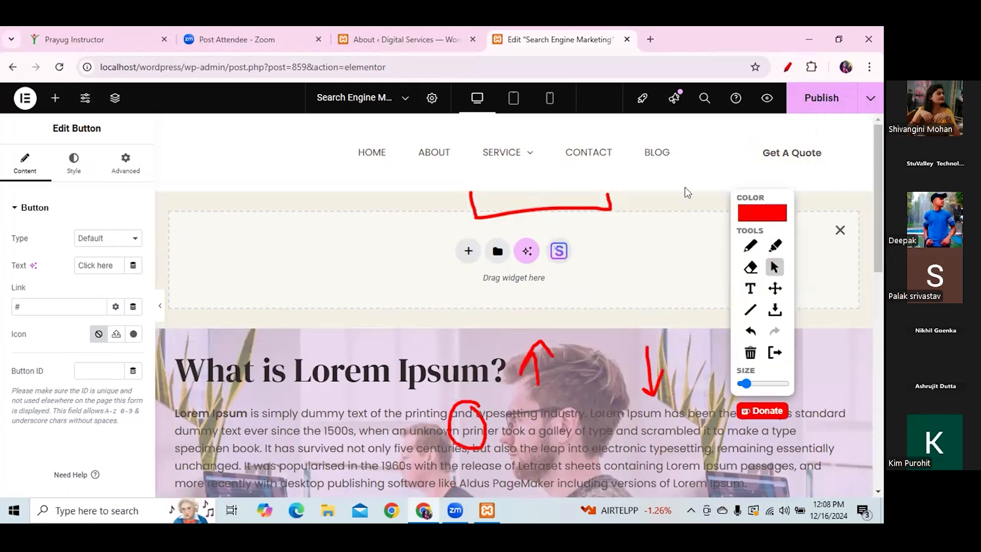
{"action": "left_click", "coordinate": [839, 230]}
{"action": "left_click_drag", "start_coordinate": [881, 175], "coordinate": [881, 244]}
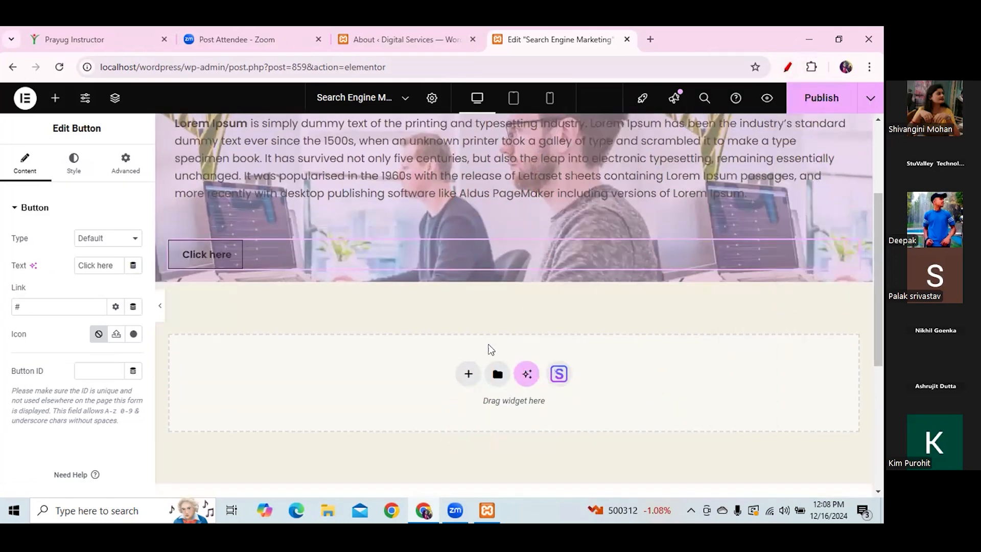
- Add a single-column Flexbox container below the hero and show the widget list
{"action": "left_click", "coordinate": [468, 371]}
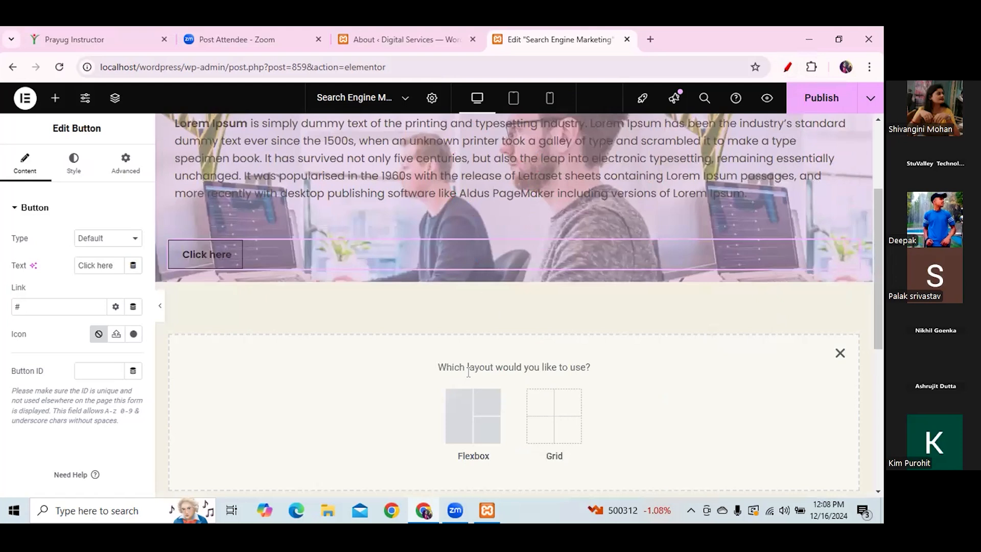
{"action": "left_click", "coordinate": [462, 415]}
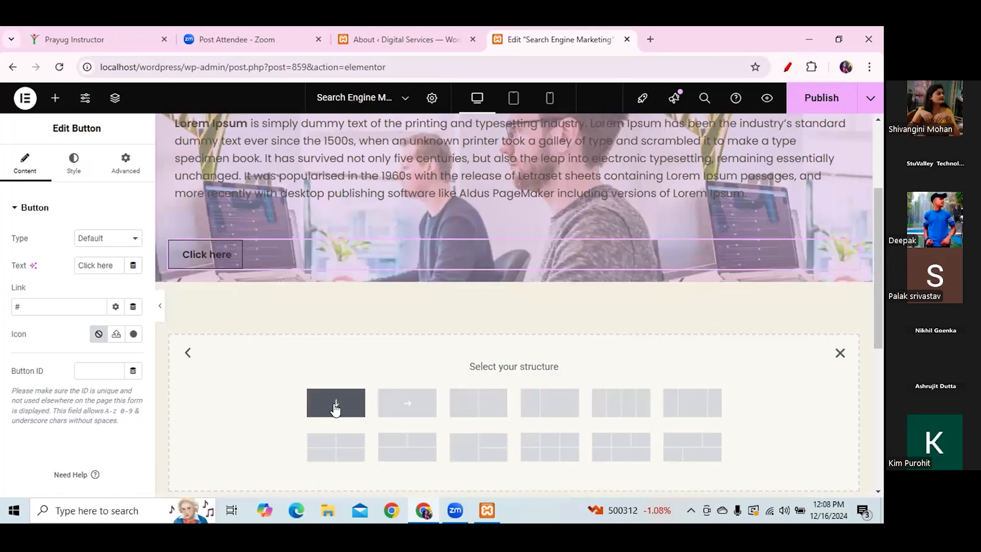
{"action": "left_click", "coordinate": [333, 403]}
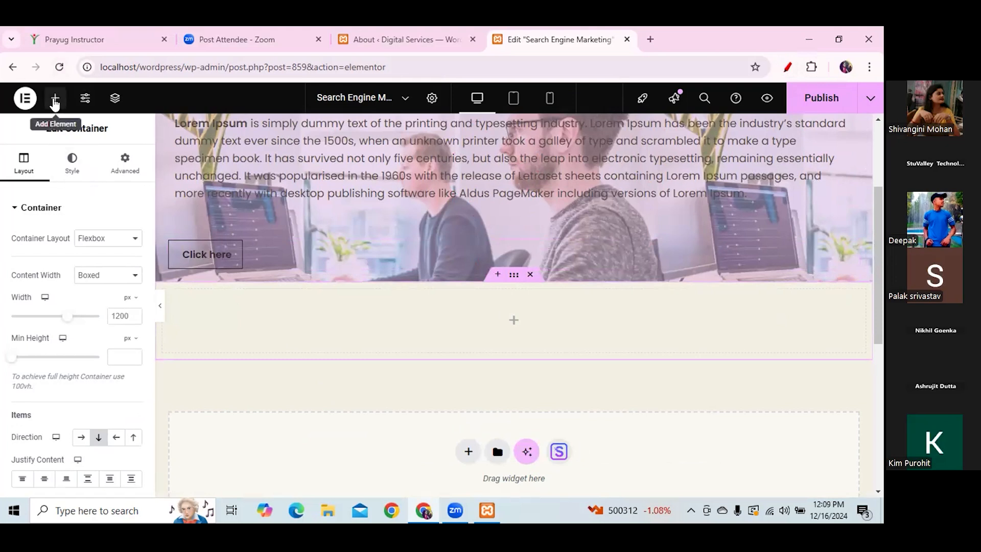
{"action": "left_click", "coordinate": [55, 101]}
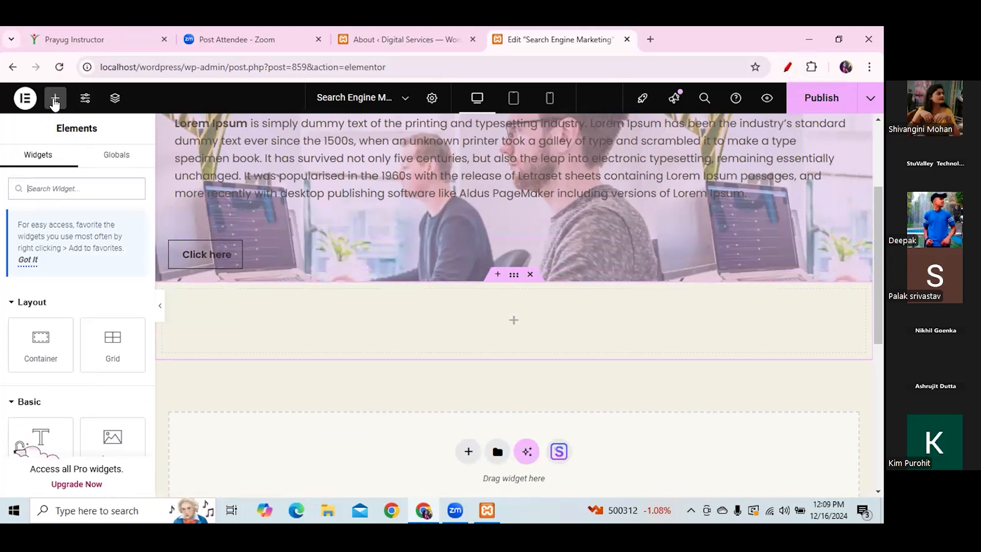
- Drop a Spacer widget into the new container and set its space to 95 px
{"action": "left_click", "coordinate": [54, 103]}
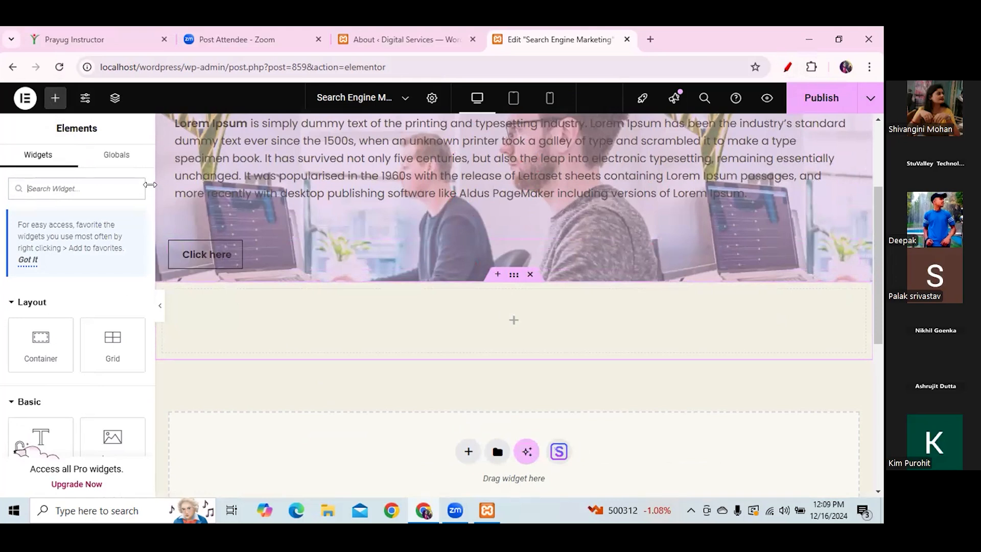
{"action": "scroll", "coordinate": [151, 197], "scroll_direction": "down", "scroll_amount": 2}
{"action": "scroll", "coordinate": [151, 199], "scroll_direction": "down", "scroll_amount": 5}
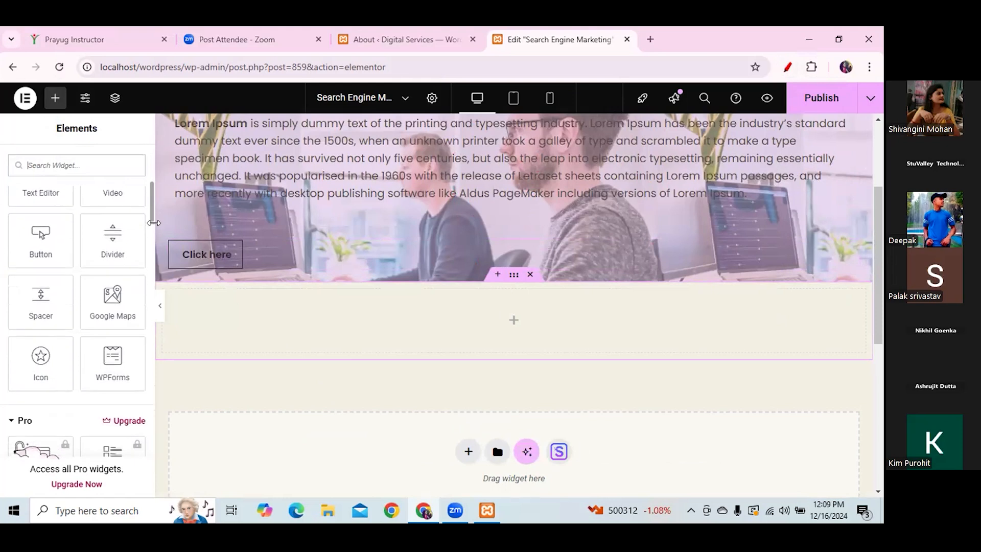
{"action": "scroll", "coordinate": [151, 217], "scroll_direction": "down", "scroll_amount": 2}
{"action": "left_click_drag", "start_coordinate": [42, 260], "coordinate": [510, 332]}
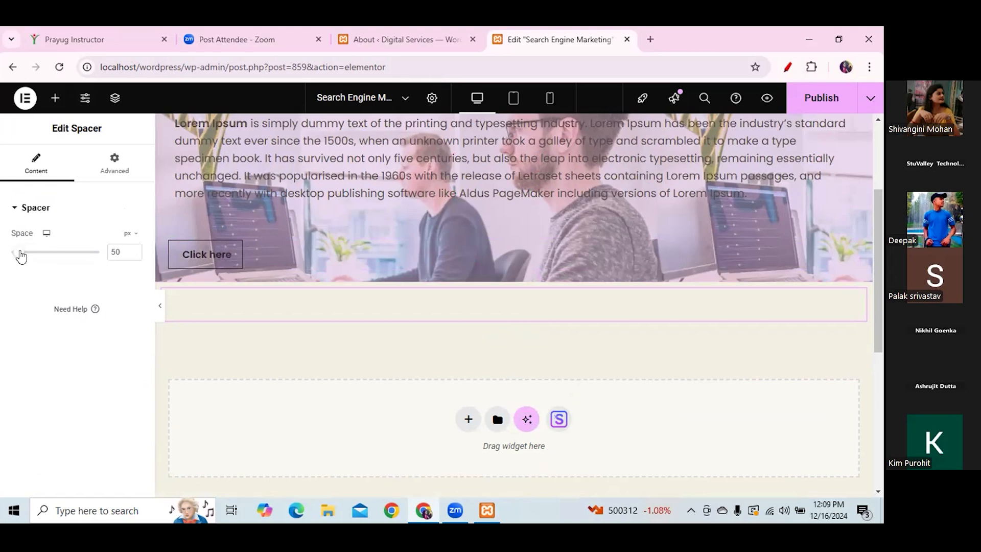
{"action": "left_click_drag", "start_coordinate": [20, 255], "coordinate": [27, 256]}
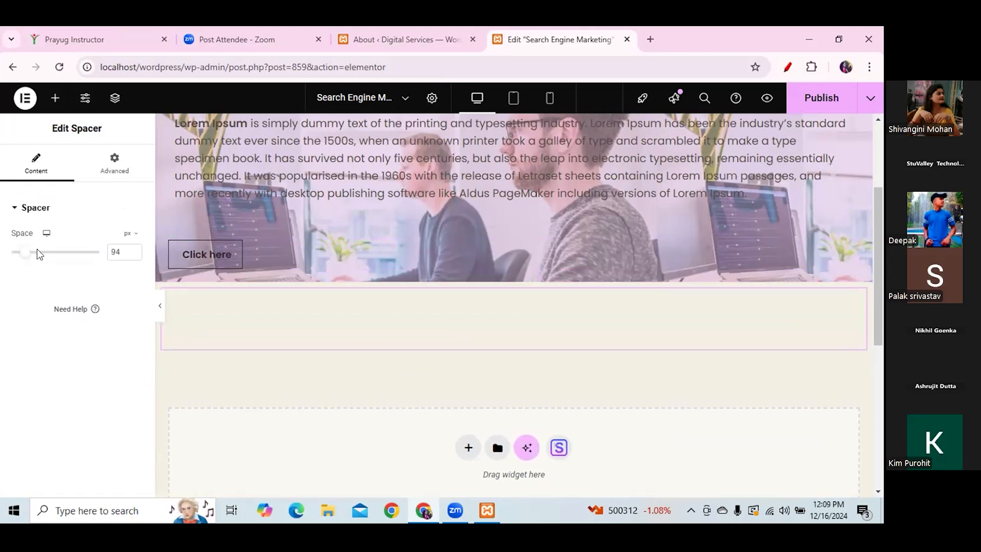
{"action": "key", "text": "BackSpace"}
{"action": "type", "text": "5"}
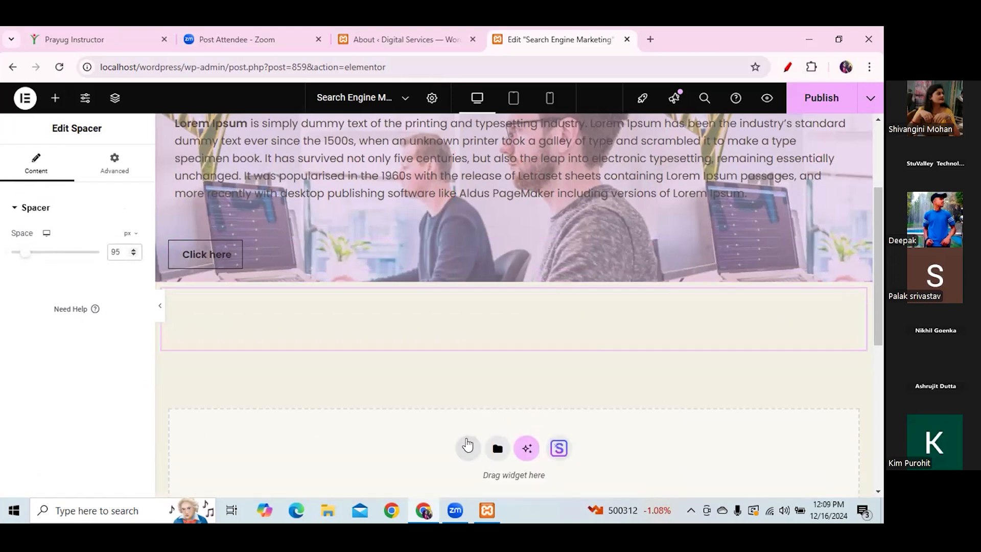
{"action": "left_click", "coordinate": [467, 447]}
- Add a single-column Flexbox container below the spacer, then delete it again
{"action": "left_click_drag", "start_coordinate": [880, 314], "coordinate": [882, 359]}
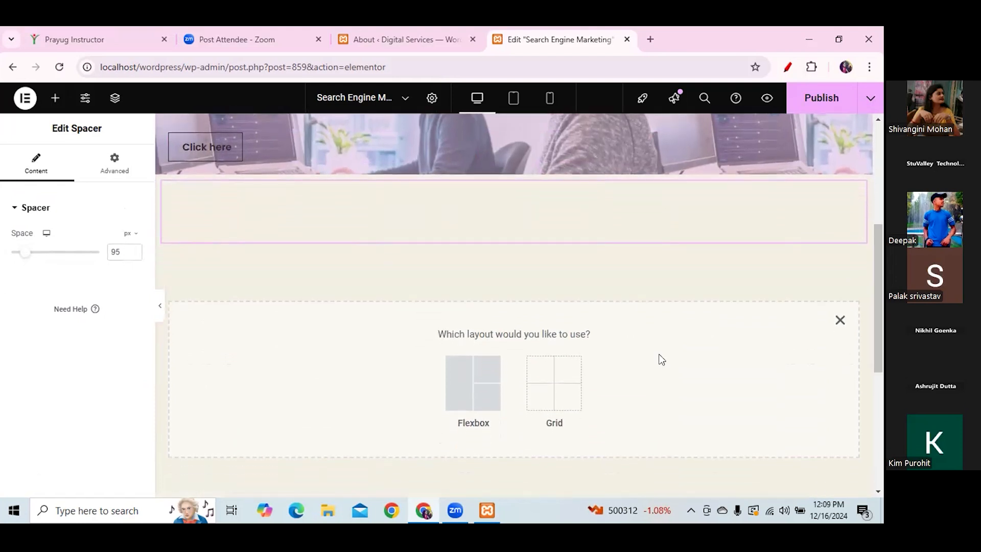
{"action": "left_click", "coordinate": [460, 380]}
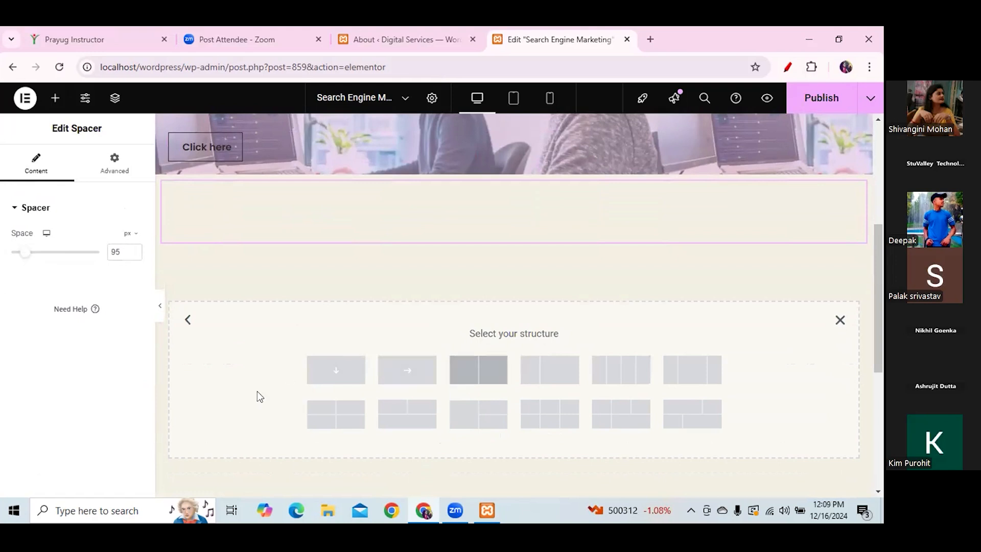
{"action": "left_click", "coordinate": [335, 374]}
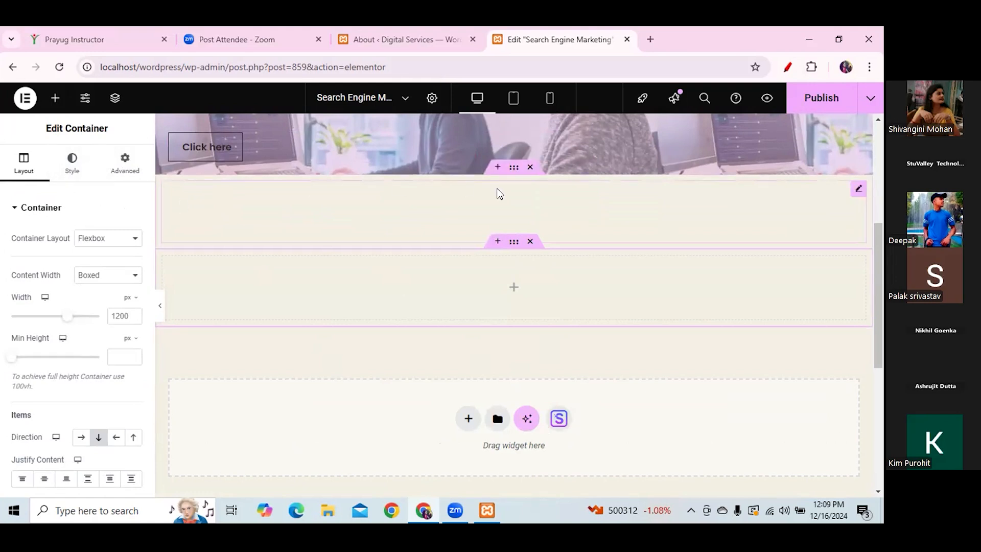
{"action": "left_click", "coordinate": [529, 243]}
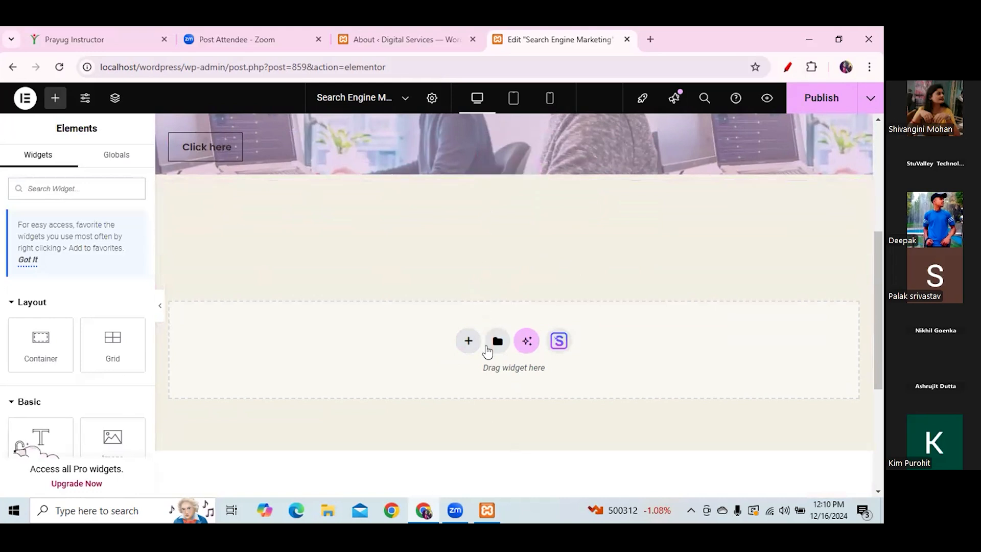
- Create a two-column Grid section below the spacer
{"action": "left_click", "coordinate": [466, 341]}
{"action": "left_click", "coordinate": [536, 399]}
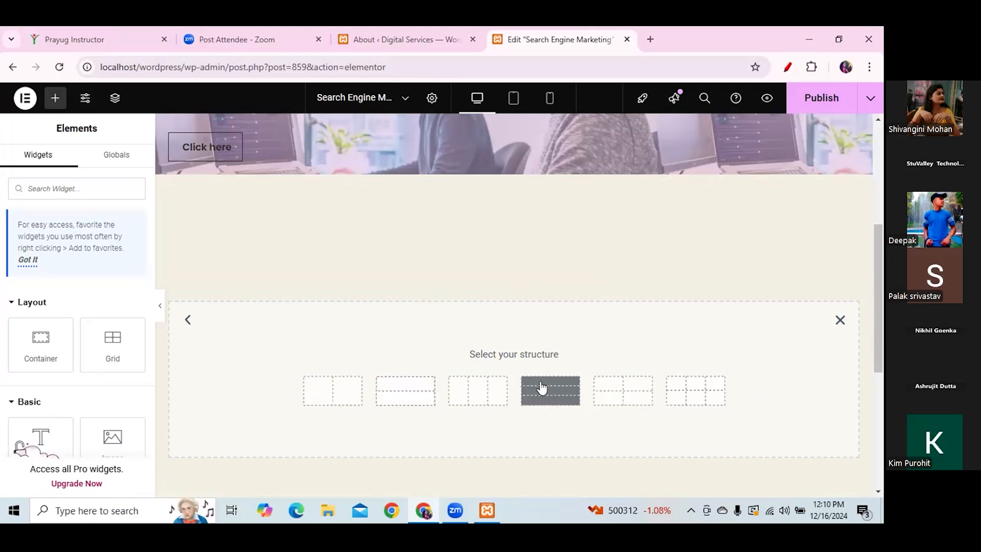
{"action": "left_click", "coordinate": [322, 404]}
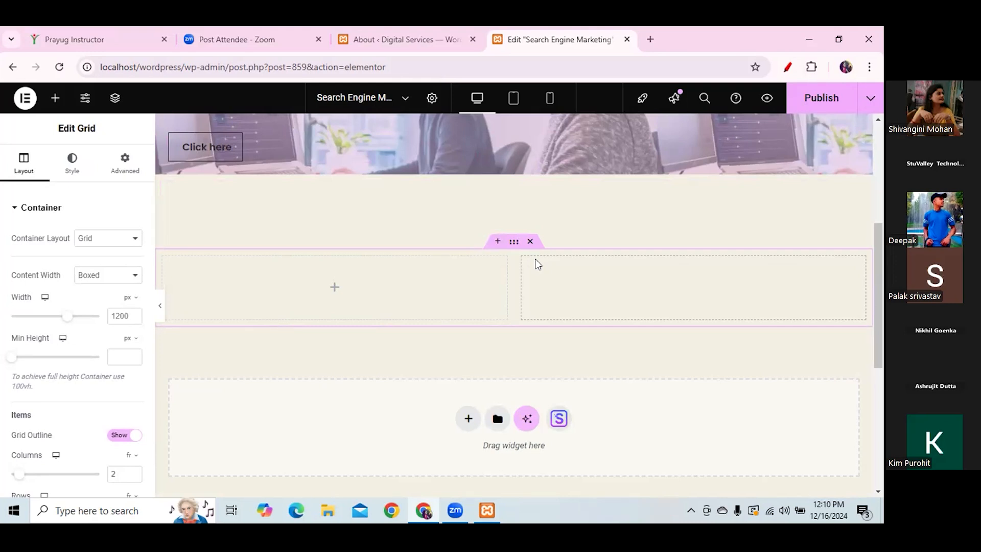
- Drag a Container widget into both the left and right cells of the grid
{"action": "left_click", "coordinate": [56, 97]}
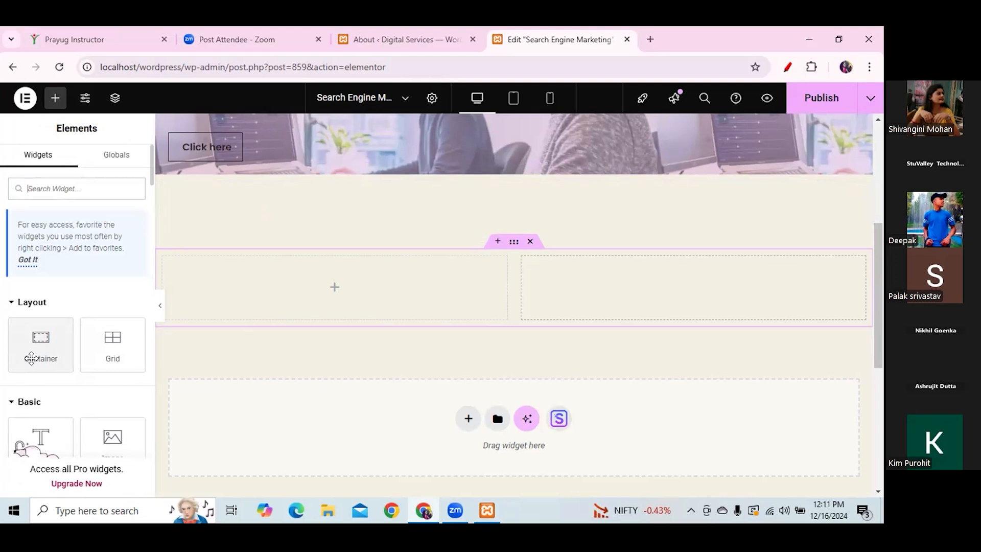
{"action": "left_click_drag", "start_coordinate": [32, 357], "coordinate": [319, 299]}
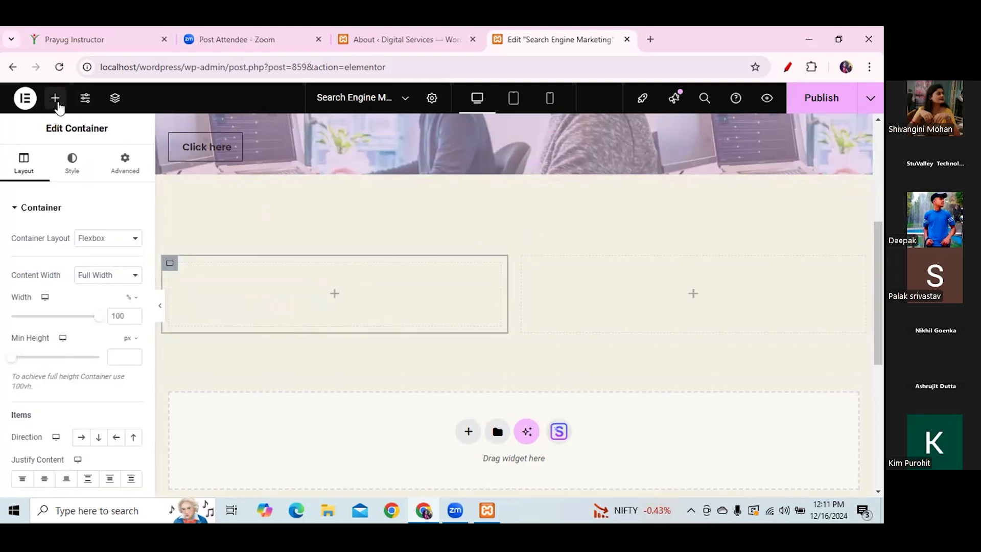
{"action": "left_click_drag", "start_coordinate": [39, 343], "coordinate": [644, 287]}
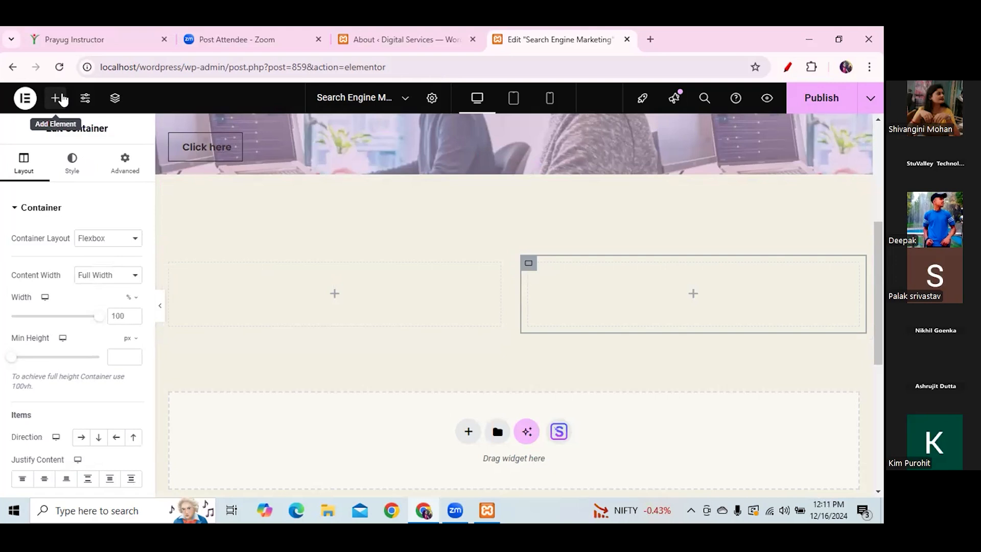
{"action": "left_click", "coordinate": [54, 105]}
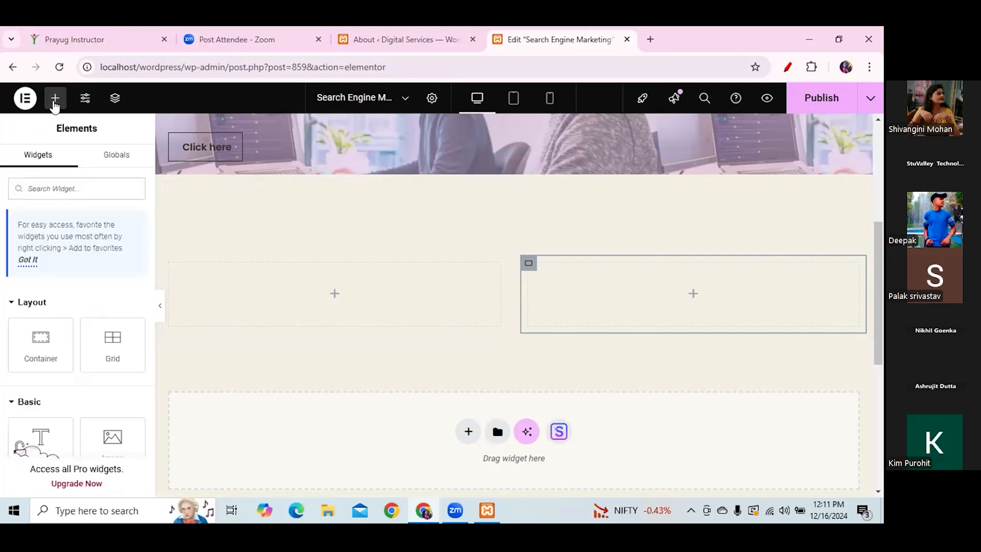
- Search Google for lorem ipsum in a new Chrome tab, then return to Elementor
{"action": "left_click", "coordinate": [651, 39]}
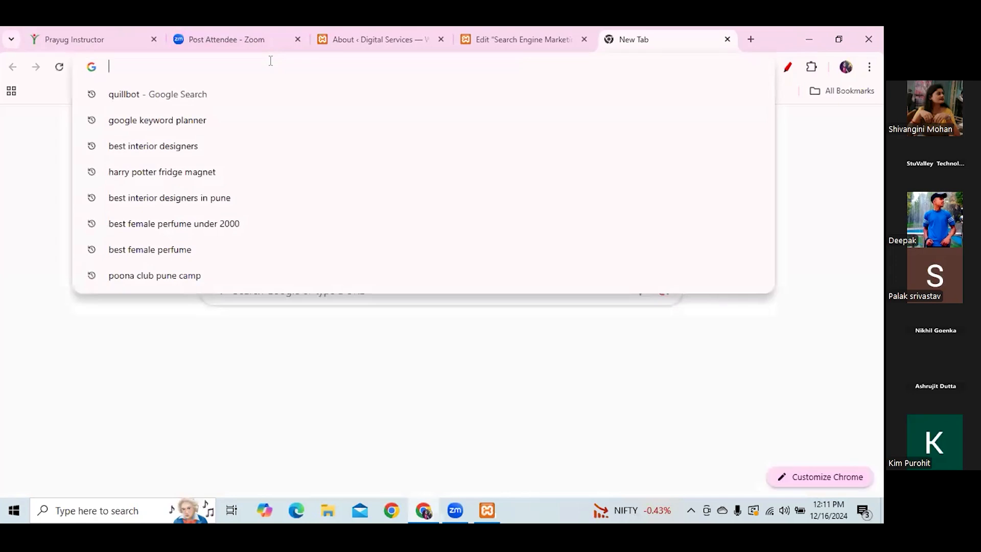
{"action": "type", "text": "lorem"}
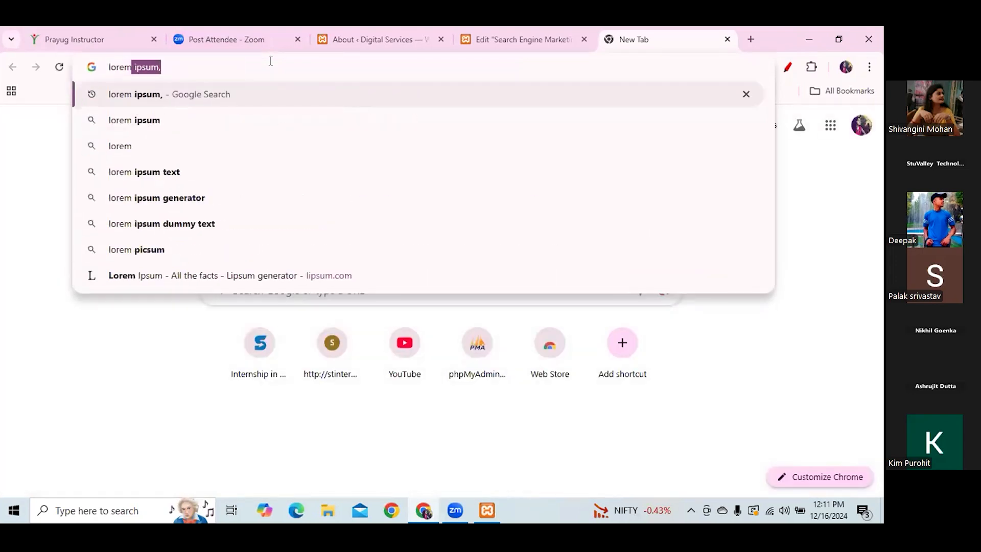
{"action": "key", "text": "Return"}
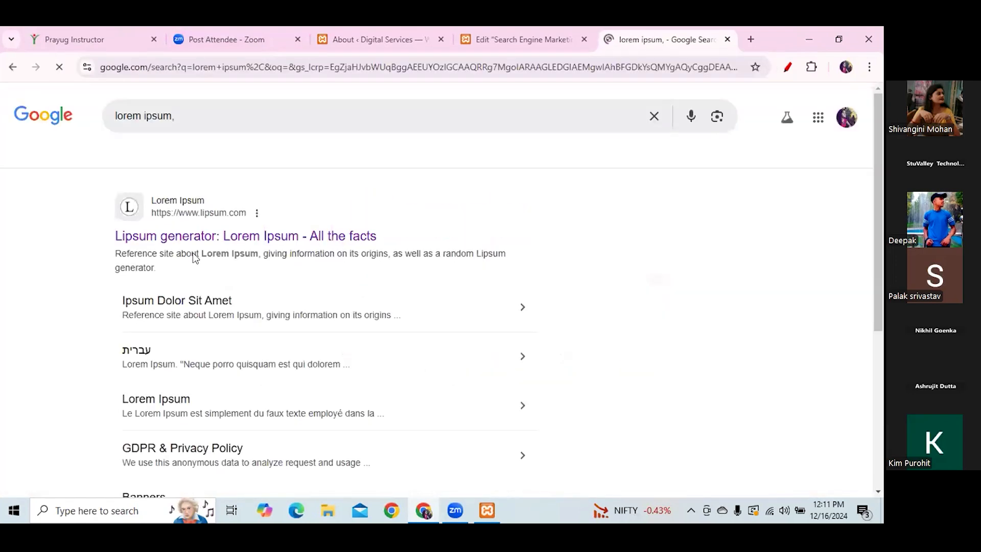
{"action": "left_click", "coordinate": [501, 37]}
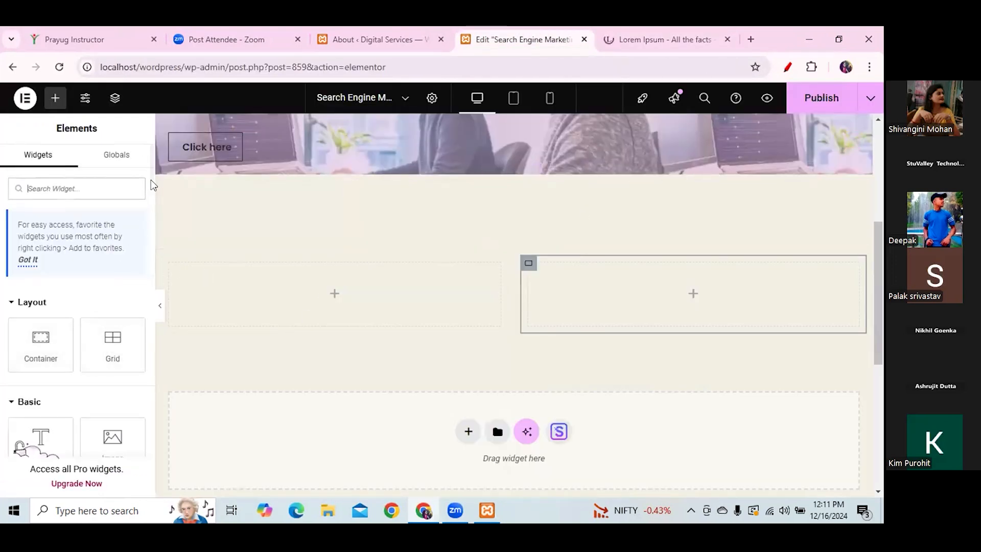
- Add a Heading widget and a Text Editor below it in the left grid column
{"action": "left_click_drag", "start_coordinate": [150, 182], "coordinate": [153, 209]}
{"action": "left_click_drag", "start_coordinate": [40, 238], "coordinate": [308, 271]}
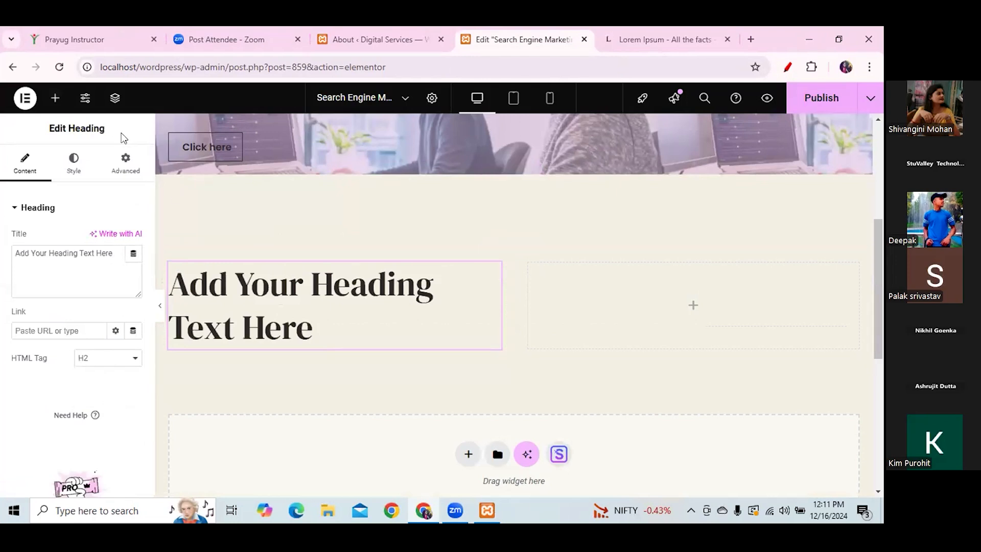
{"action": "left_click", "coordinate": [55, 101]}
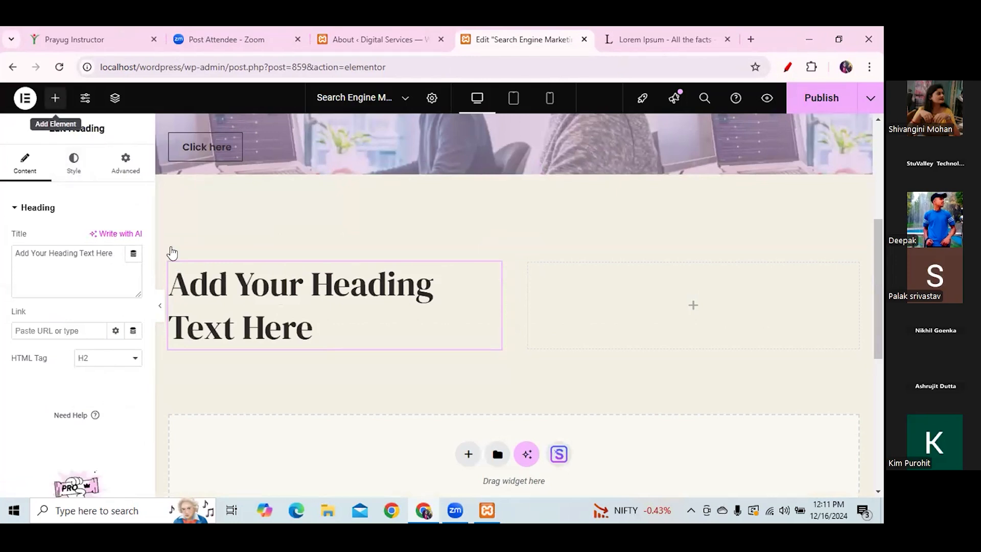
{"action": "left_click_drag", "start_coordinate": [152, 179], "coordinate": [152, 206]}
{"action": "left_click_drag", "start_coordinate": [36, 276], "coordinate": [272, 349]}
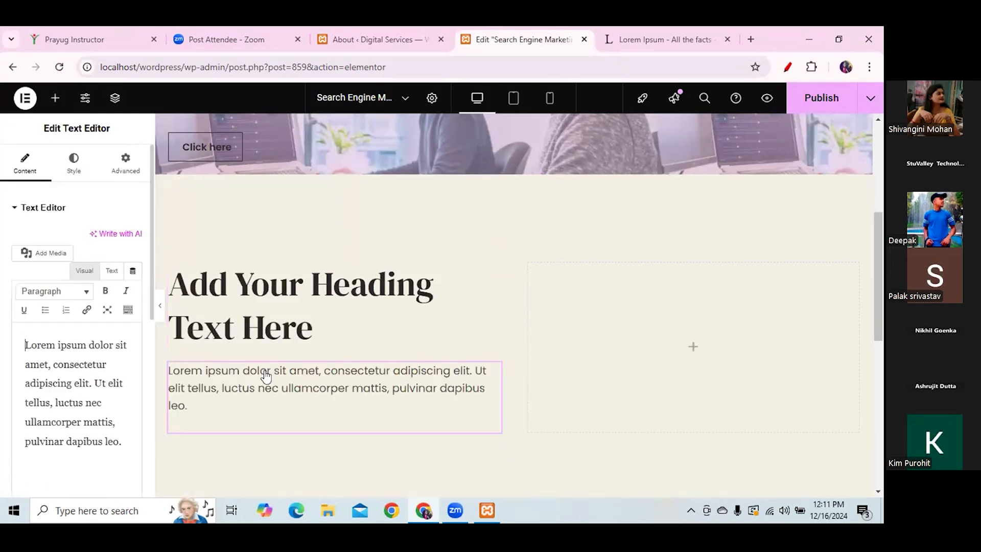
- Clear the heading's placeholder title text
{"action": "left_click", "coordinate": [291, 319]}
{"action": "left_click_drag", "start_coordinate": [119, 255], "coordinate": [7, 251]}
{"action": "key", "text": "BackSpace"}
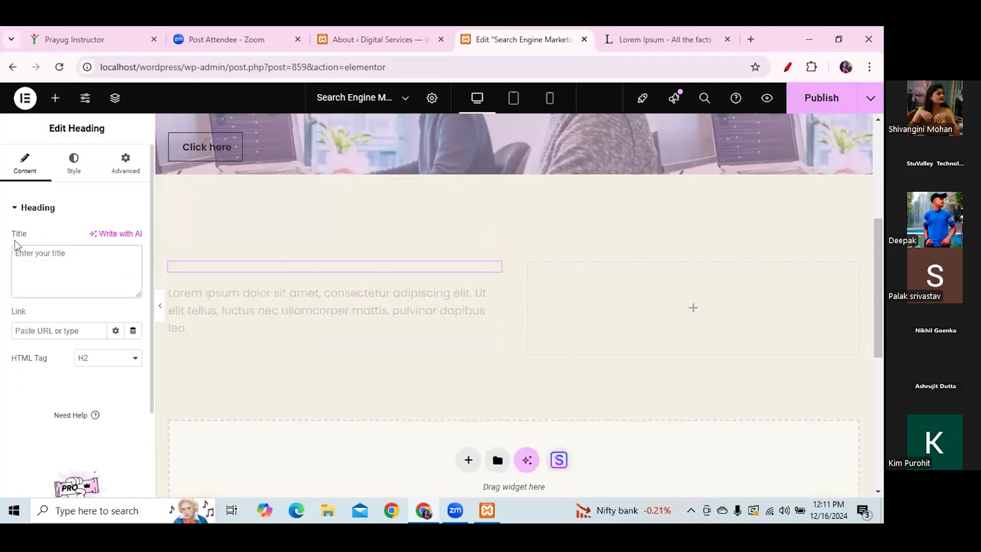
- Copy the 'Why do we use it?' heading from lipsum.com and return to the heading's title field
{"action": "left_click", "coordinate": [692, 32]}
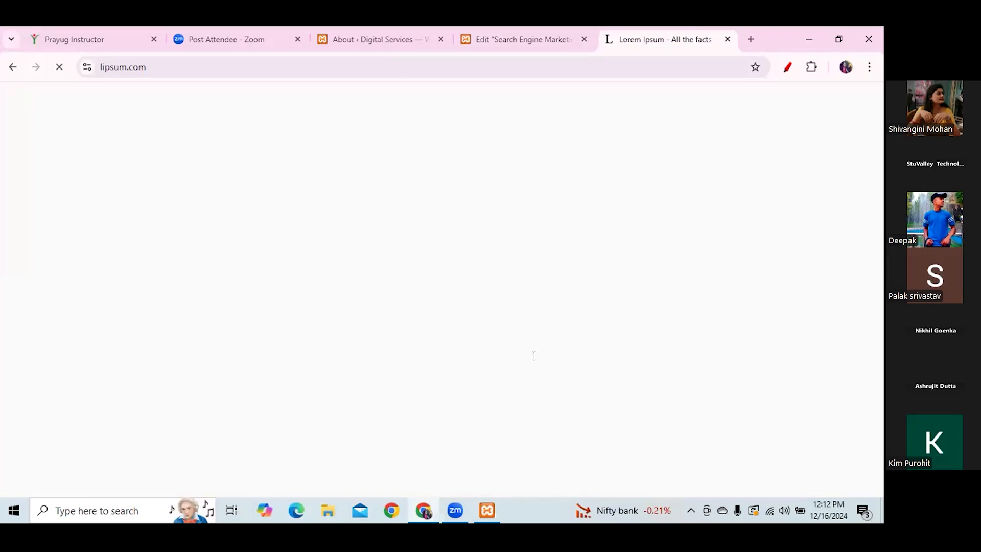
{"action": "scroll", "coordinate": [879, 155], "scroll_direction": "down", "scroll_amount": 4}
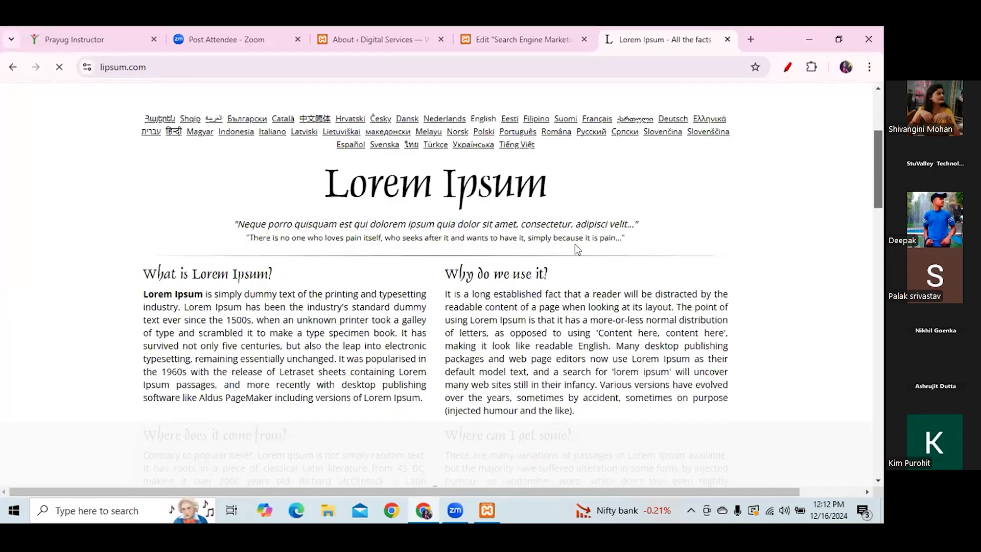
{"action": "left_click_drag", "start_coordinate": [547, 250], "coordinate": [445, 255]}
{"action": "key", "text": "ctrl+c"}
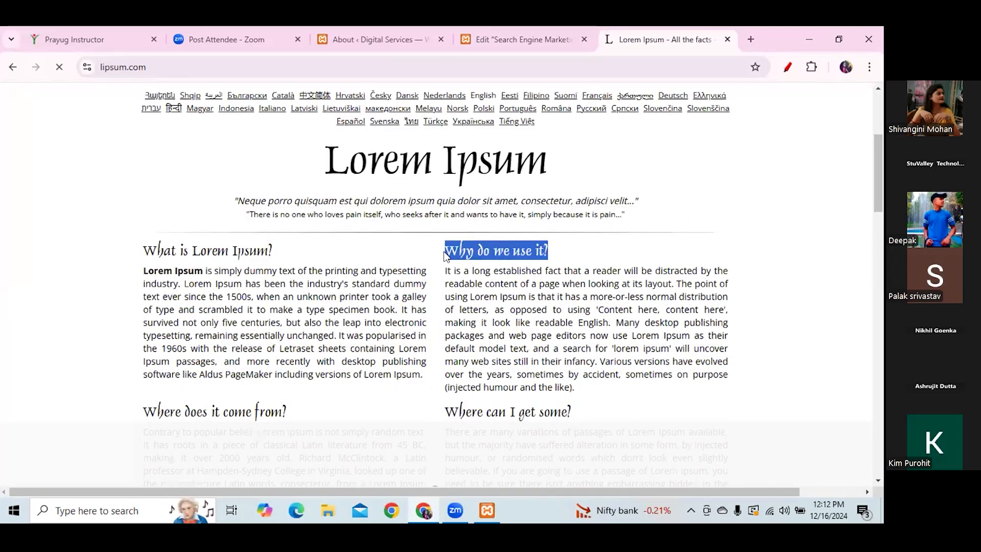
{"action": "left_click", "coordinate": [514, 37]}
{"action": "left_click", "coordinate": [46, 258]}
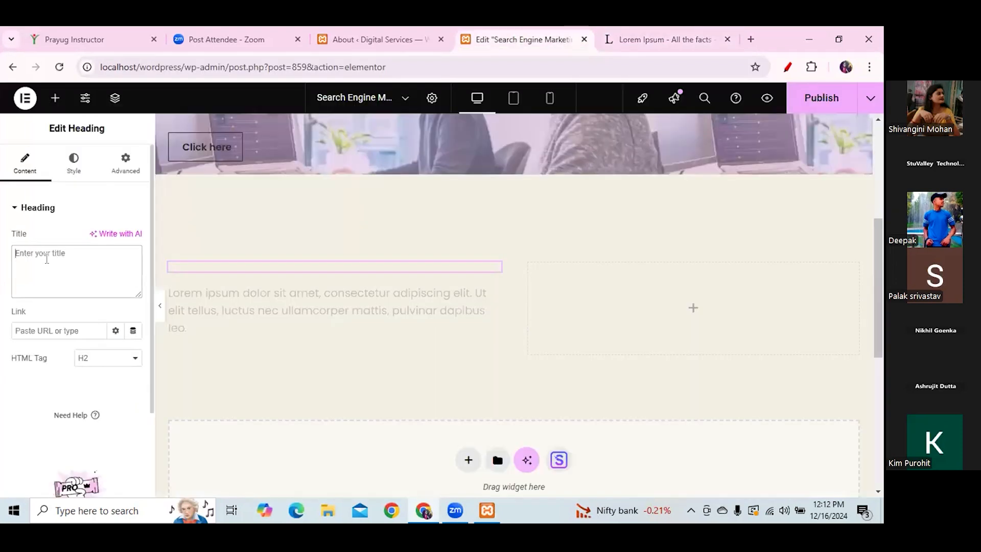
- Paste 'Why do we use it?' as the heading title and set its tag to H4
{"action": "key", "text": "ctrl+v"}
{"action": "left_click", "coordinate": [135, 363]}
{"action": "left_click", "coordinate": [108, 247]}
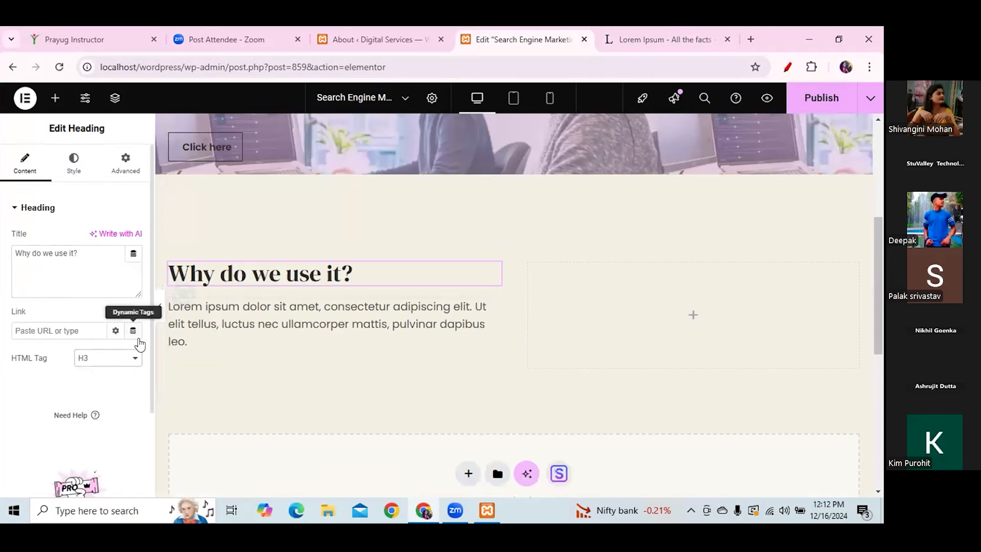
{"action": "left_click", "coordinate": [102, 362]}
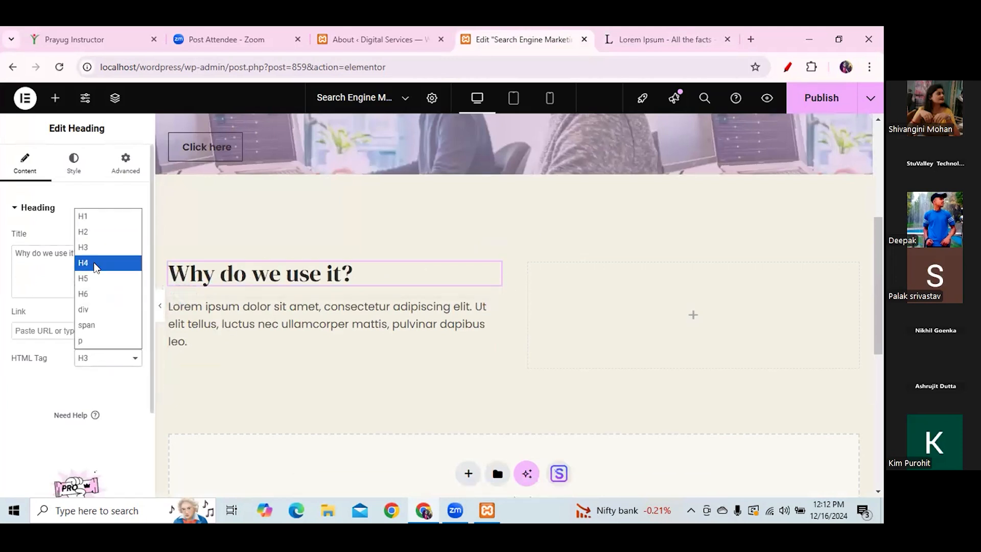
{"action": "left_click", "coordinate": [96, 268]}
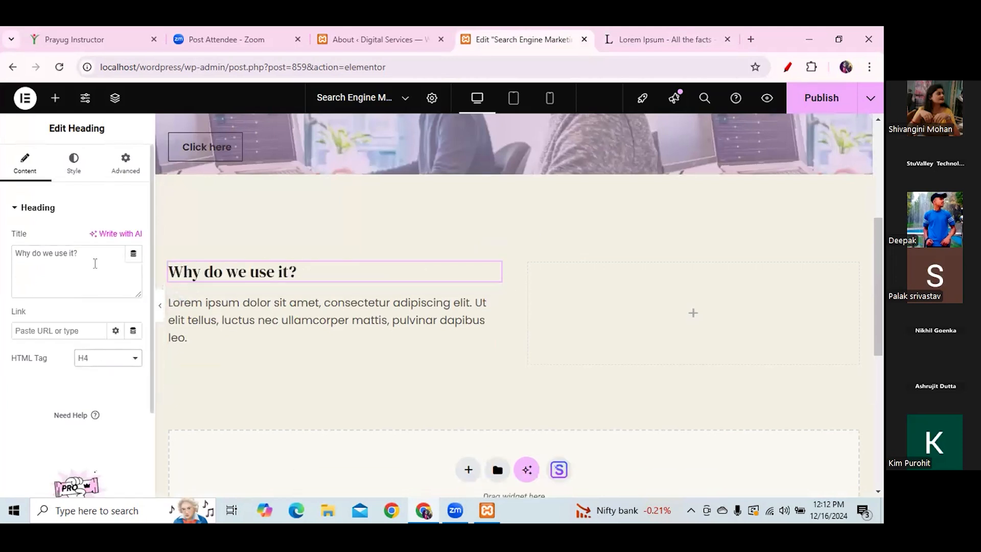
- Delete the Text Editor's placeholder paragraph text
{"action": "left_click", "coordinate": [282, 308]}
{"action": "left_click_drag", "start_coordinate": [123, 442], "coordinate": [8, 349]}
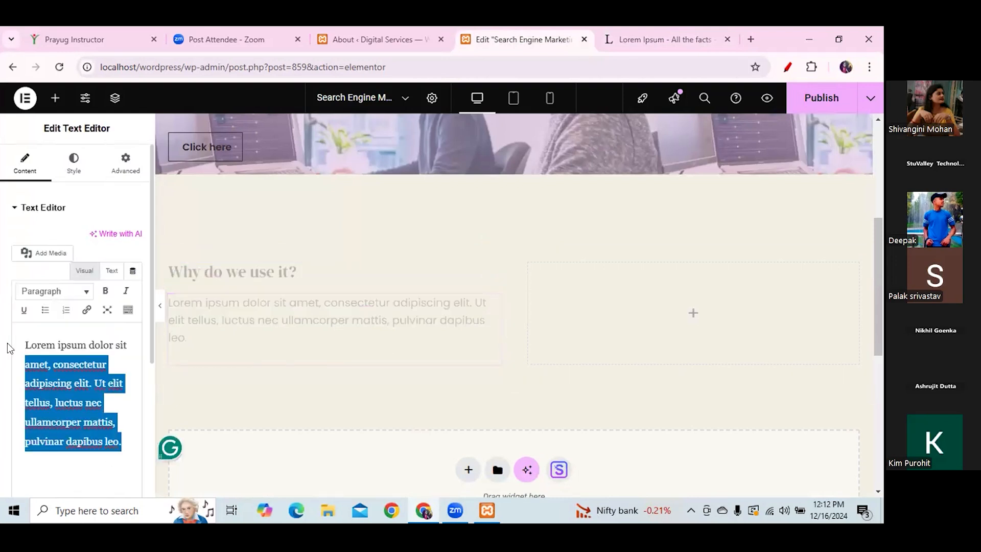
{"action": "key", "text": "BackSpace"}
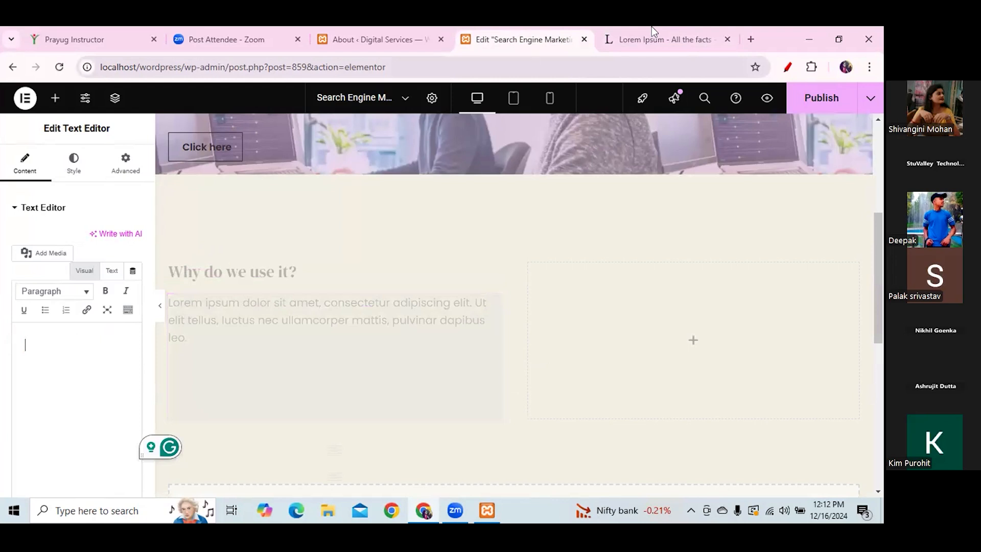
- Select lipsum.com's 'It is a long established fact' paragraph, then return to Elementor
{"action": "key", "text": "ctrl+Tab"}
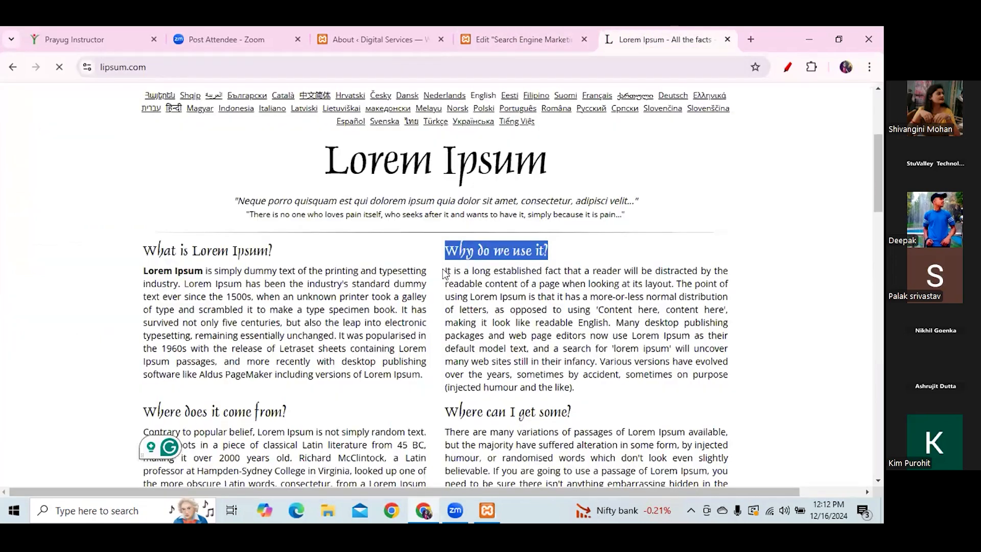
{"action": "triple_click", "coordinate": [585, 387]}
{"action": "key", "text": "ctrl+c"}
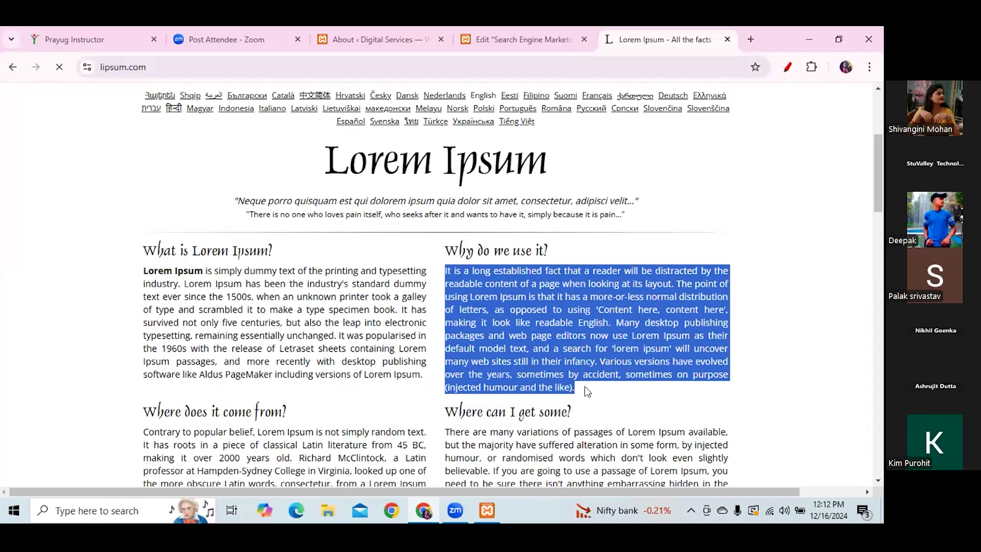
{"action": "left_click", "coordinate": [519, 32]}
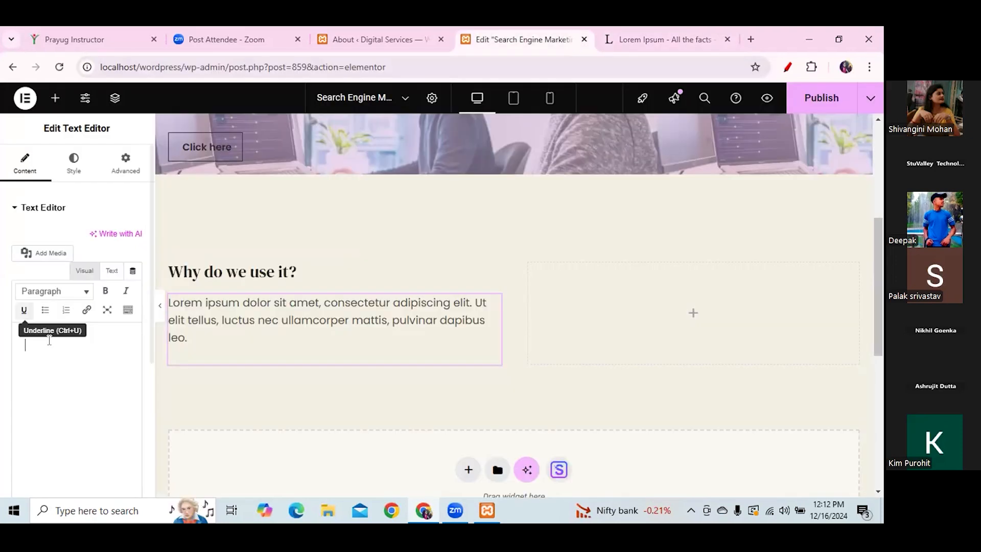
- Paste lipsum.com's 'It is a long established fact' paragraph into the empty Text Editor
{"action": "key", "text": "ctrl+v"}
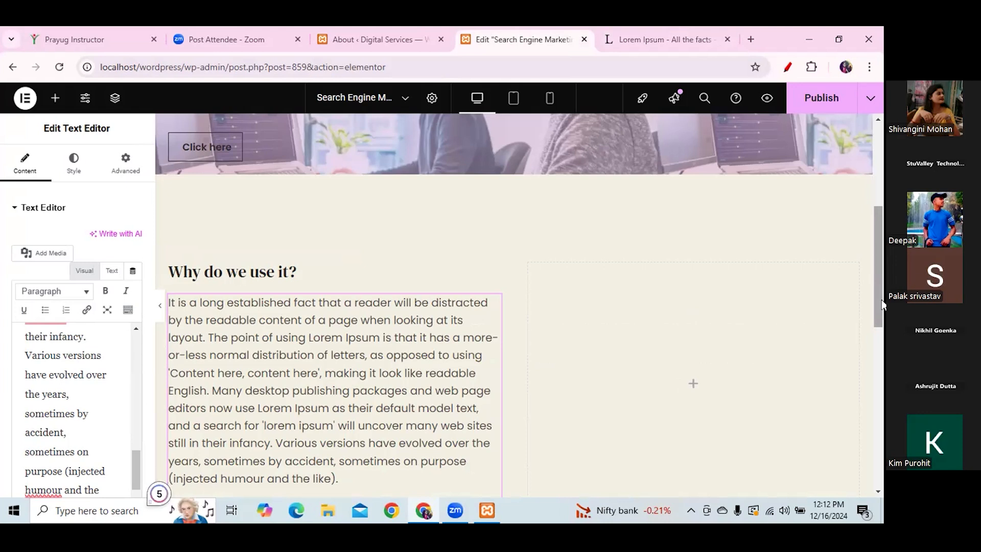
{"action": "left_click_drag", "start_coordinate": [881, 299], "coordinate": [882, 337]}
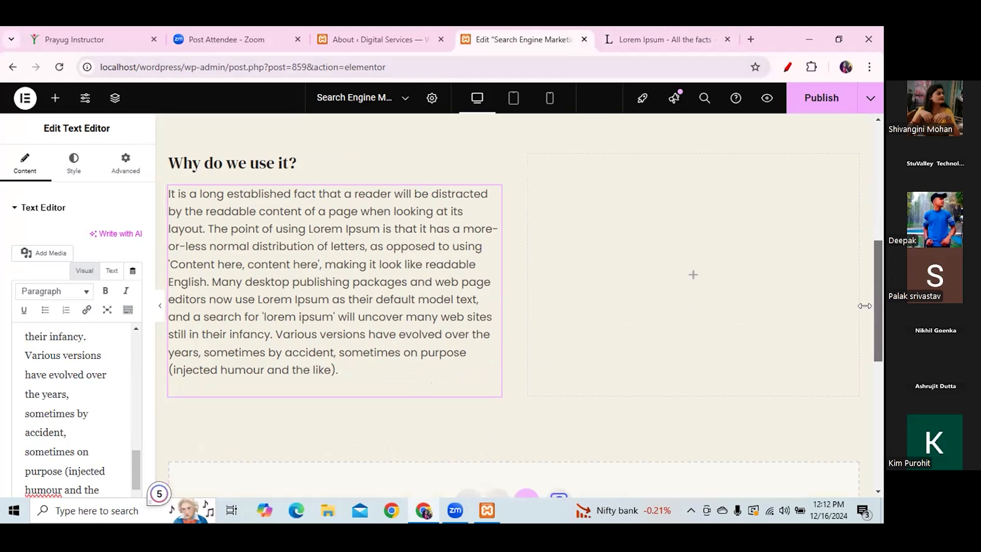
- Drop an Image widget into the right column and choose the woman's portrait from the Media Library
{"action": "left_click", "coordinate": [54, 98]}
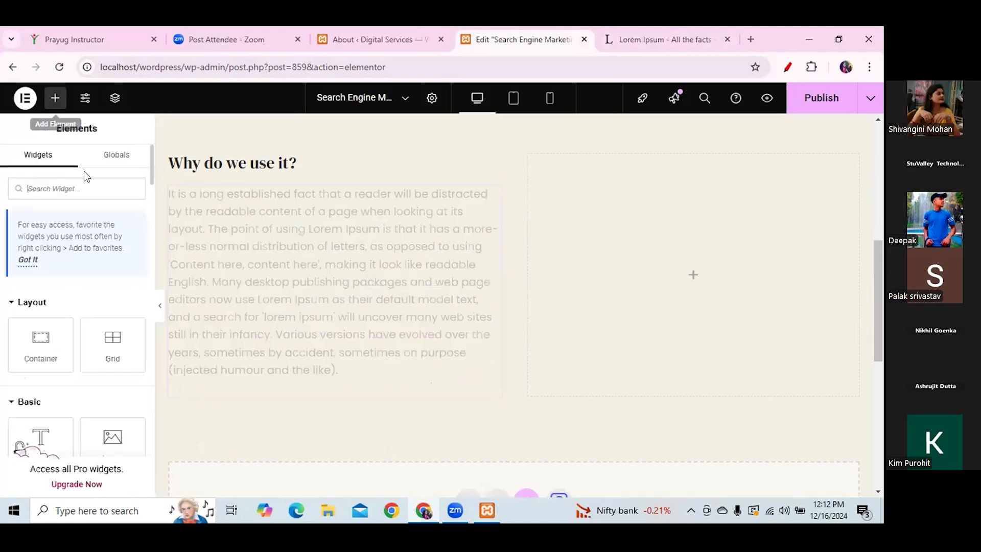
{"action": "left_click_drag", "start_coordinate": [119, 441], "coordinate": [578, 299]}
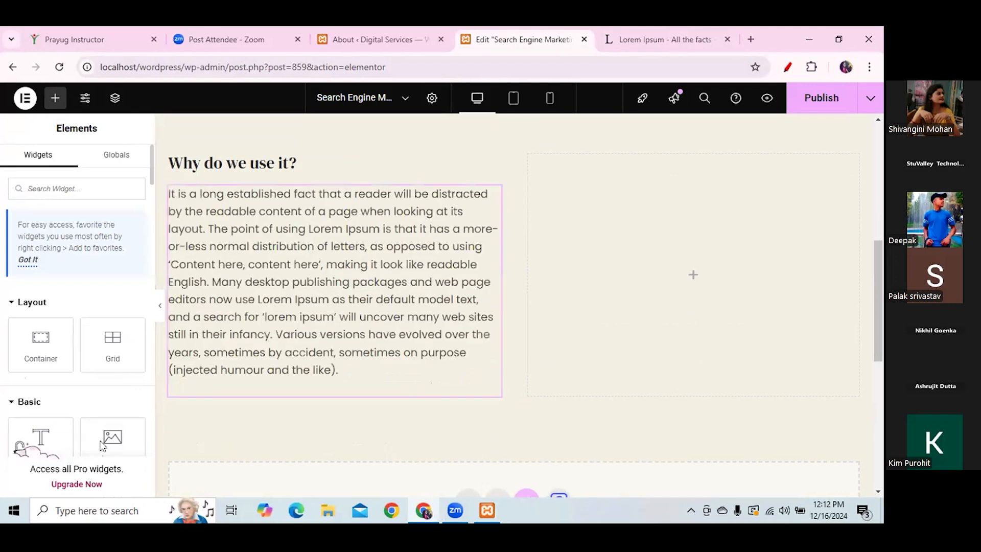
{"action": "left_click_drag", "start_coordinate": [112, 438], "coordinate": [663, 263]}
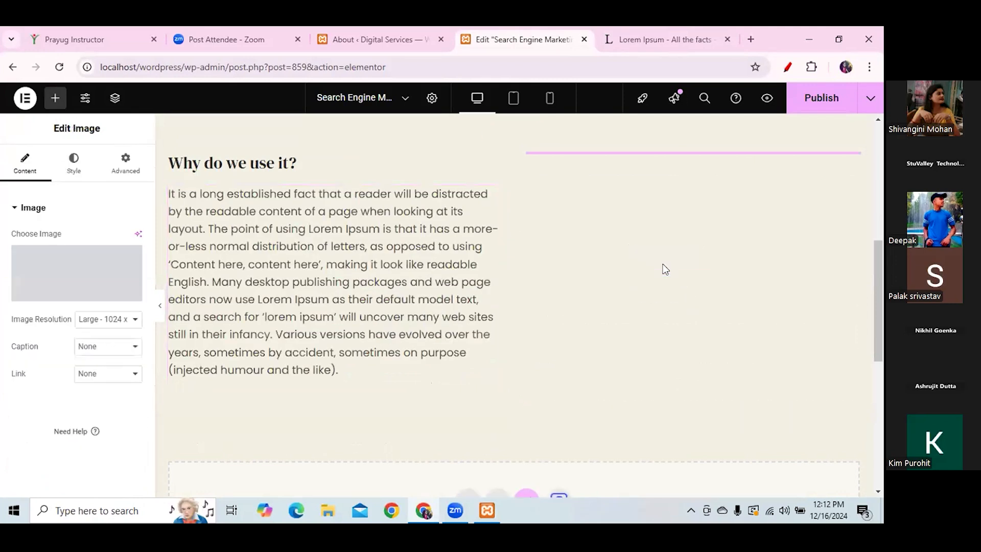
{"action": "left_click", "coordinate": [51, 289]}
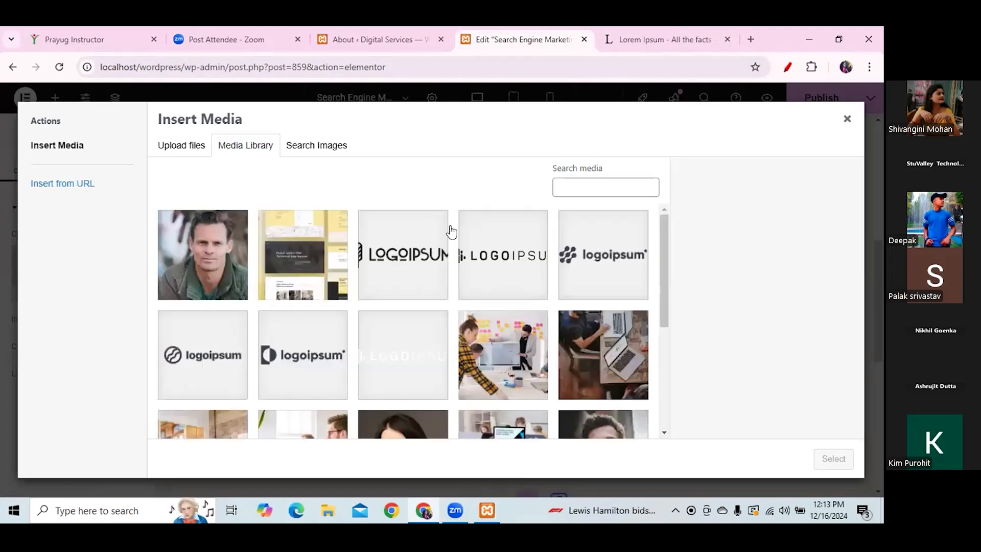
{"action": "left_click_drag", "start_coordinate": [663, 280], "coordinate": [672, 392]}
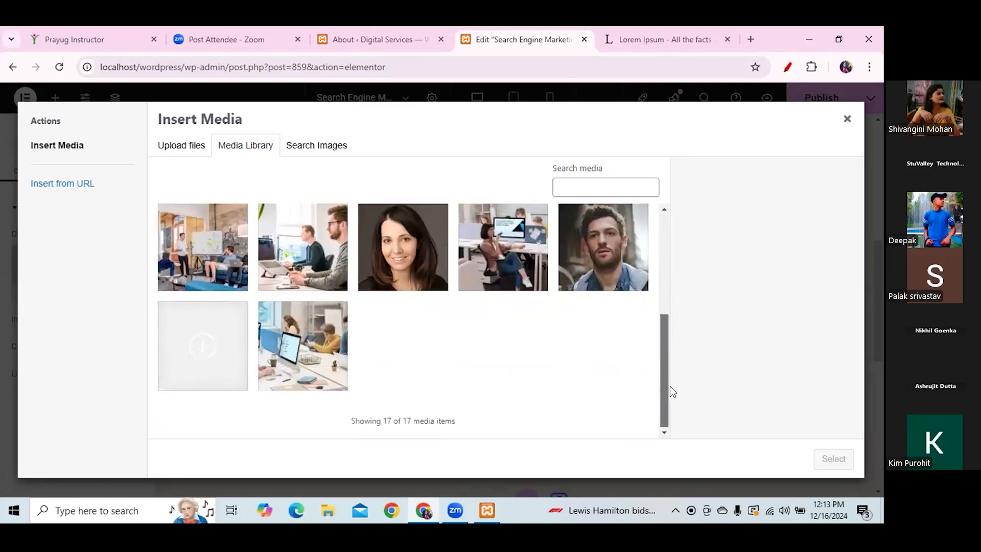
{"action": "left_click", "coordinate": [392, 250]}
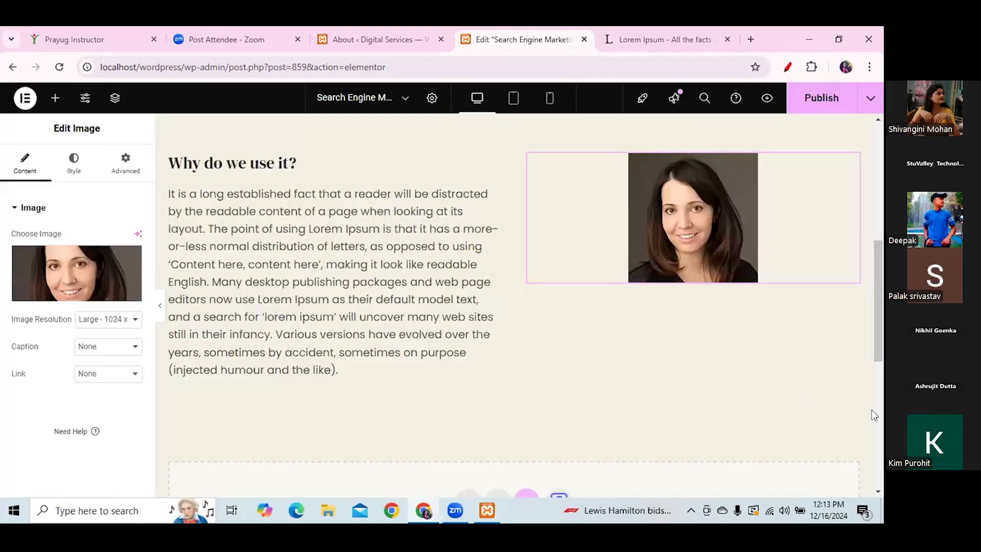
- Delete the portrait and insert the team-meeting photo in a new right-column Image widget
{"action": "right_click", "coordinate": [708, 233]}
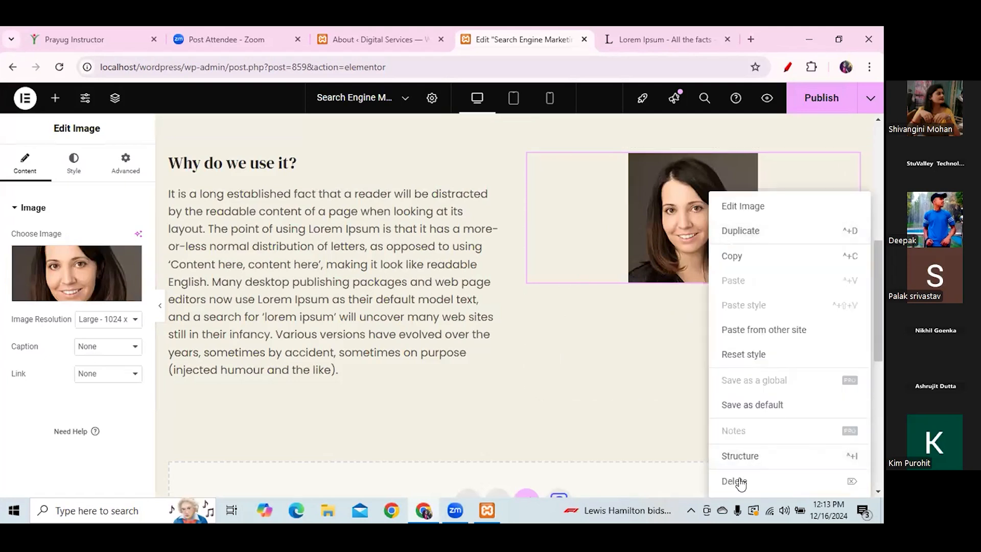
{"action": "key", "text": "Delete"}
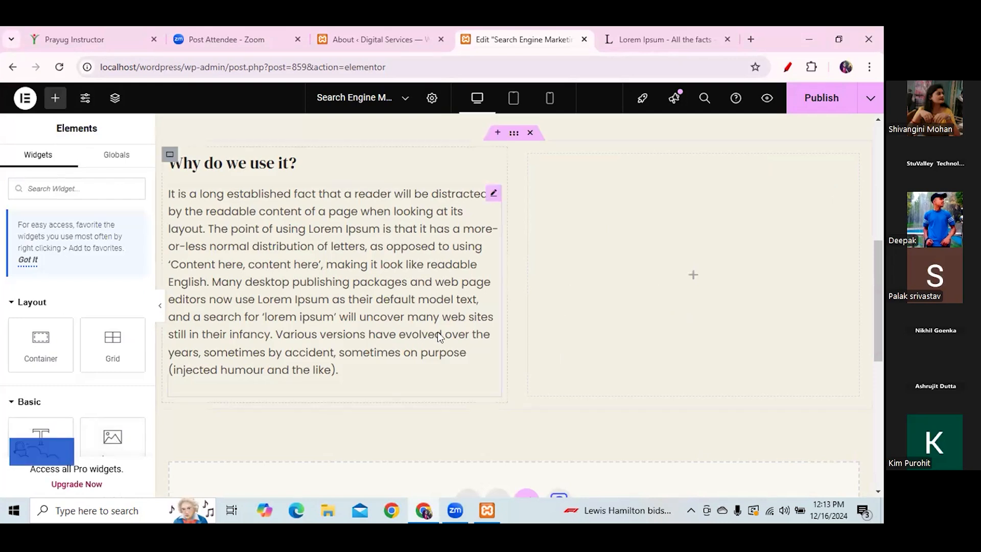
{"action": "left_click_drag", "start_coordinate": [111, 438], "coordinate": [685, 264]}
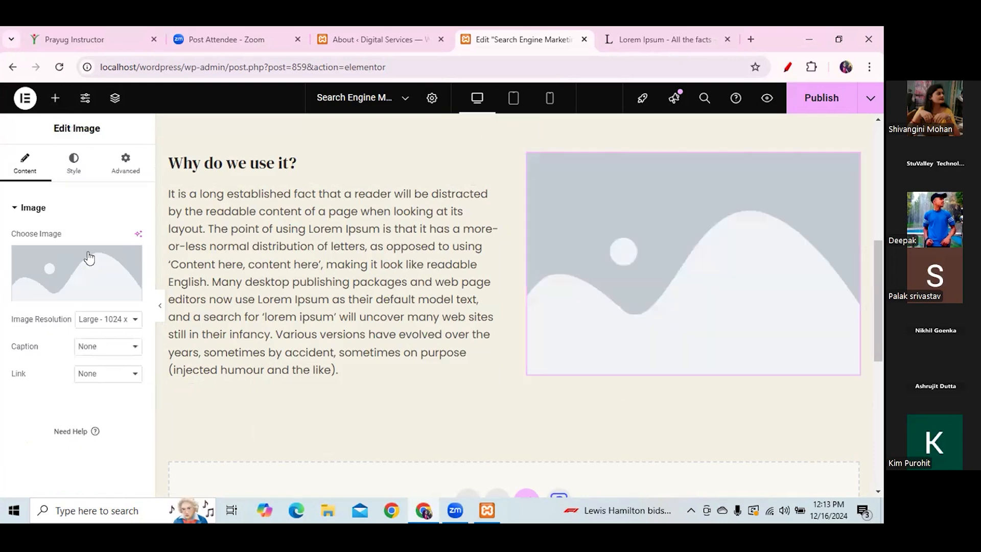
{"action": "left_click", "coordinate": [54, 299]}
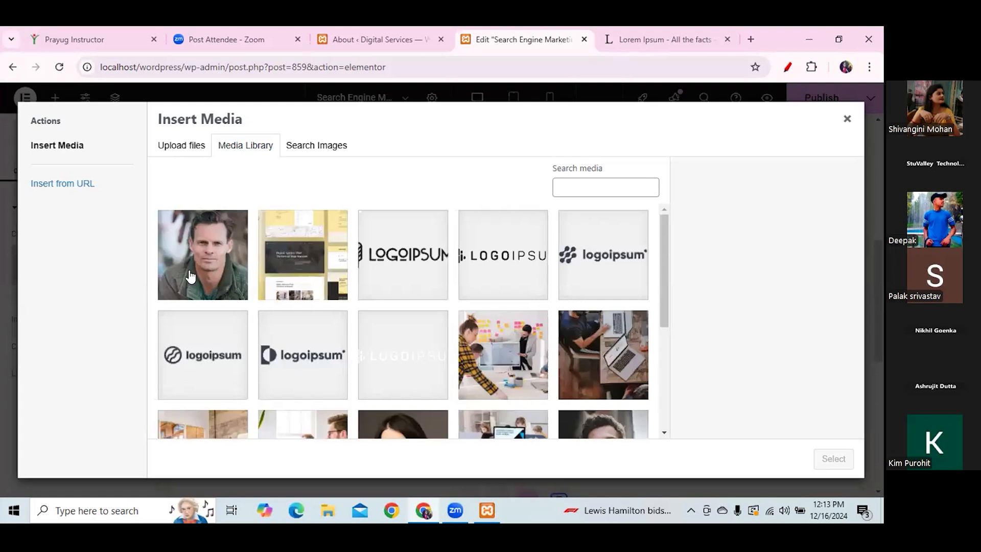
{"action": "left_click", "coordinate": [510, 363]}
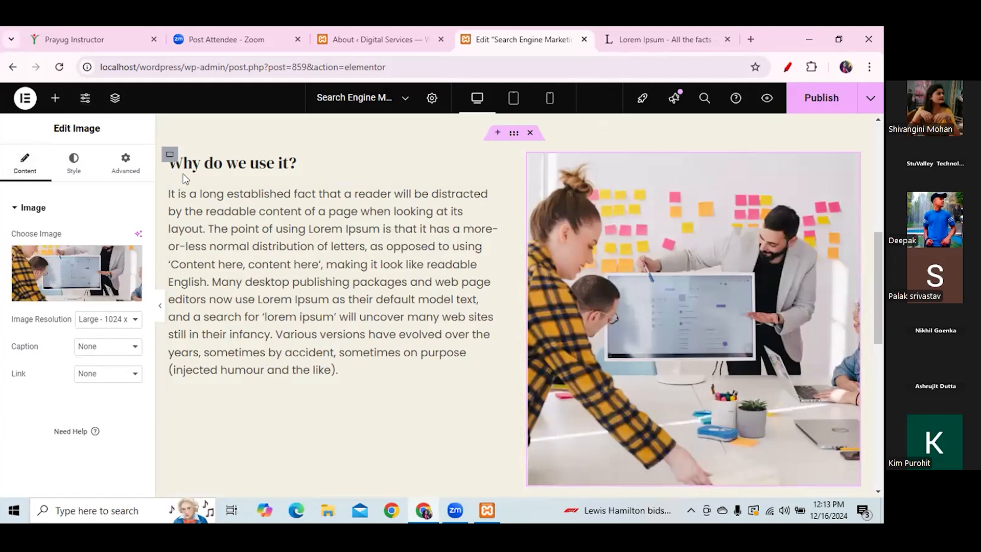
- Switch the two-column section's background to a gradient with a pink second colour
{"action": "left_click", "coordinate": [511, 133]}
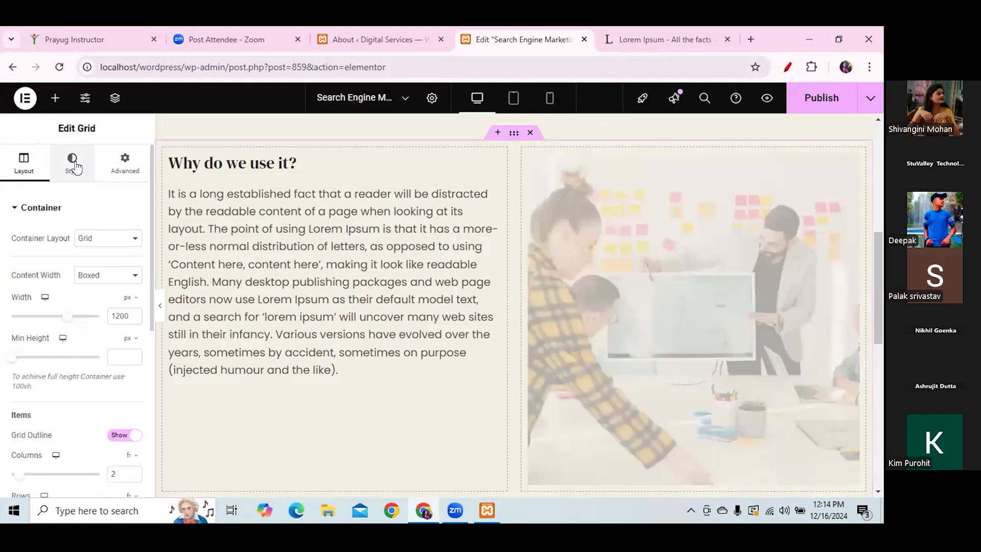
{"action": "left_click", "coordinate": [75, 166]}
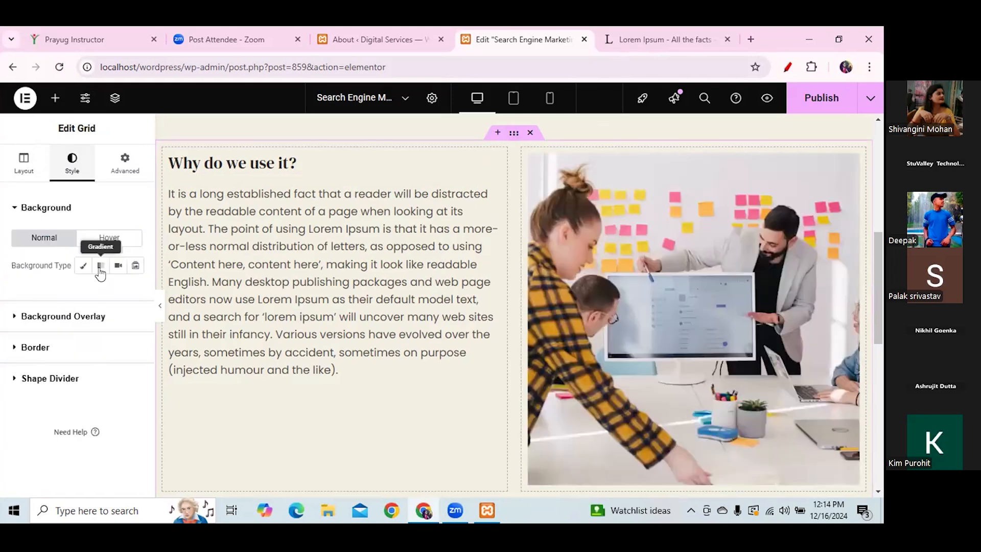
{"action": "left_click", "coordinate": [100, 265]}
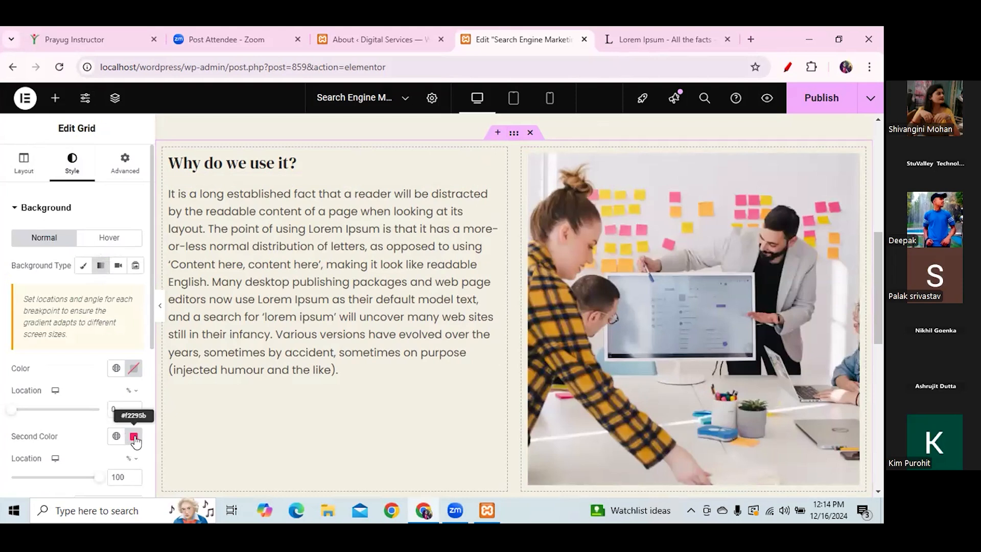
{"action": "left_click", "coordinate": [134, 437]}
{"action": "left_click", "coordinate": [185, 277]}
{"action": "left_click_drag", "start_coordinate": [179, 292], "coordinate": [187, 274]}
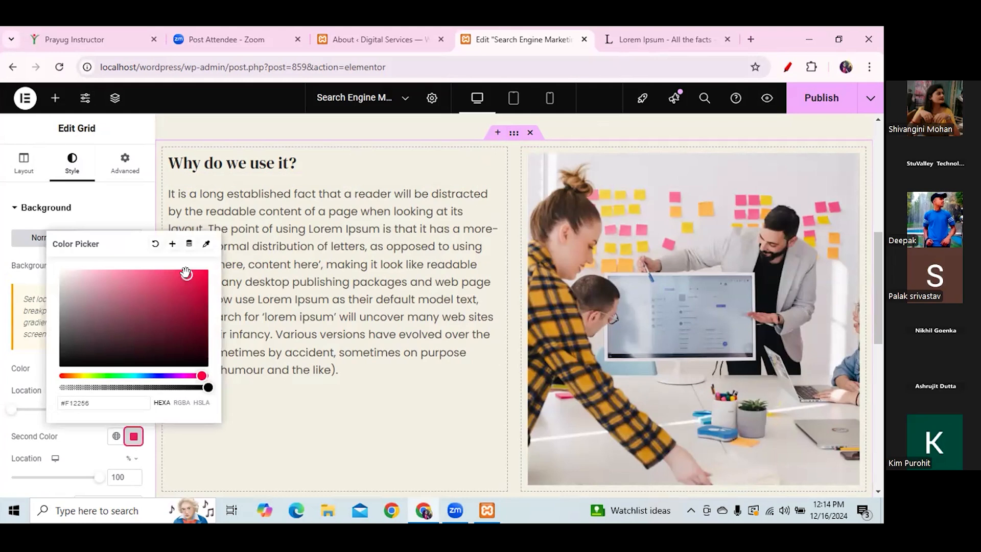
{"action": "left_click", "coordinate": [125, 206]}
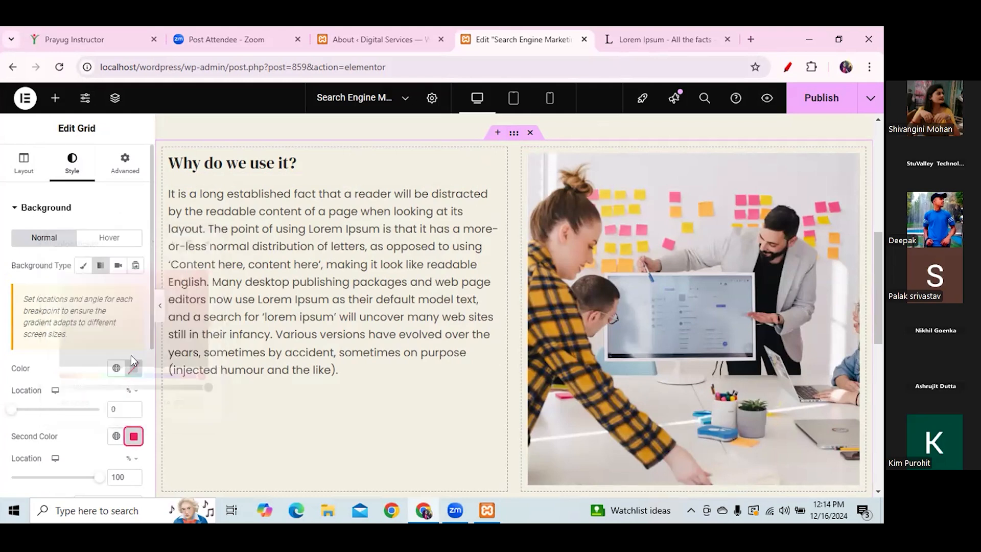
- Try green, blue and gold hues for the gradient's first colour
{"action": "left_click", "coordinate": [80, 210]}
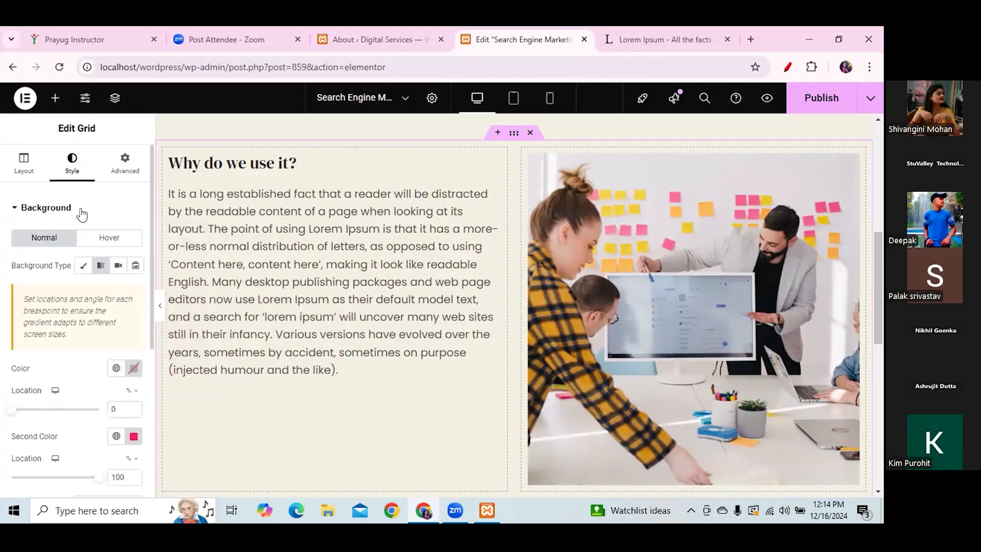
{"action": "left_click", "coordinate": [134, 369]}
{"action": "left_click_drag", "start_coordinate": [133, 296], "coordinate": [65, 208]}
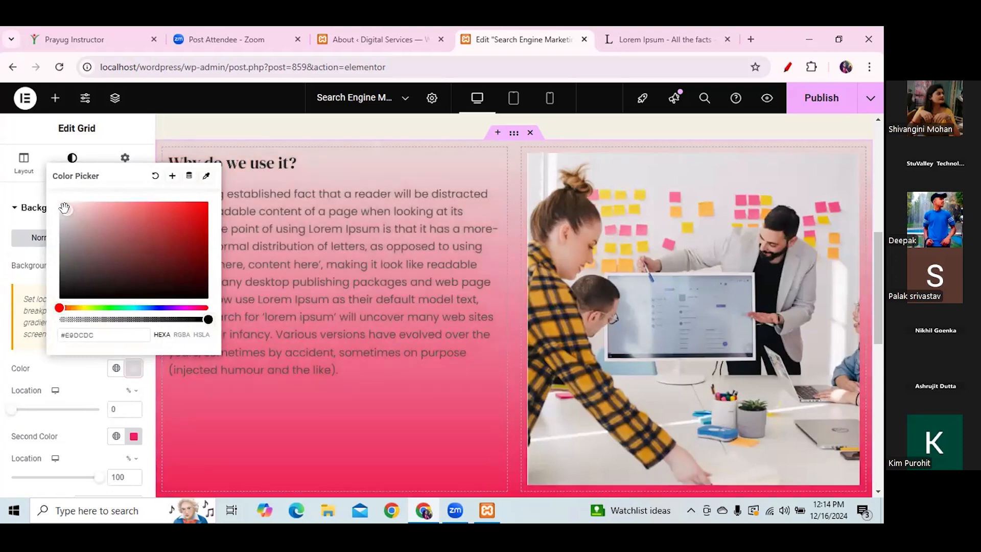
{"action": "left_click_drag", "start_coordinate": [80, 308], "coordinate": [106, 308]}
{"action": "left_click_drag", "start_coordinate": [78, 232], "coordinate": [63, 204]}
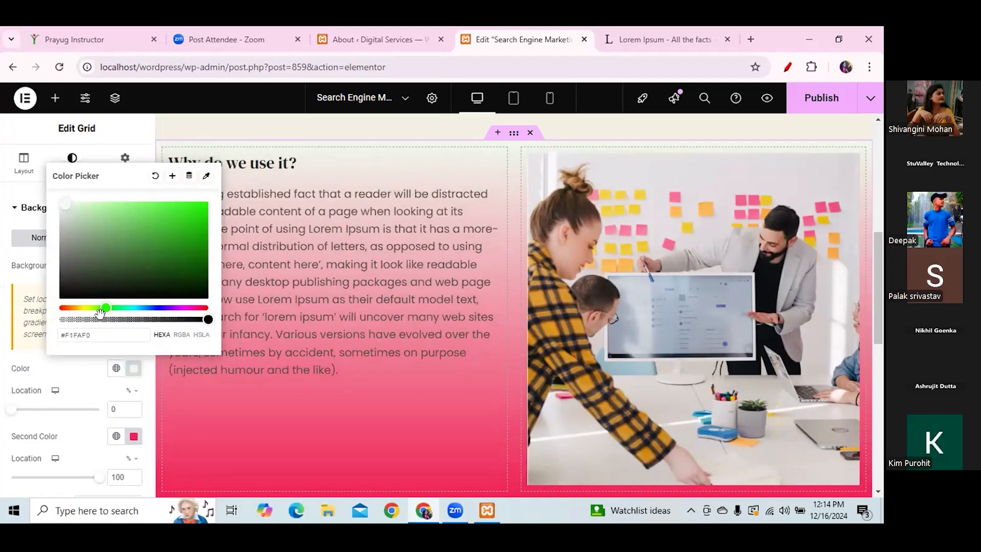
{"action": "left_click_drag", "start_coordinate": [106, 305], "coordinate": [80, 307]}
{"action": "left_click_drag", "start_coordinate": [65, 204], "coordinate": [137, 252]}
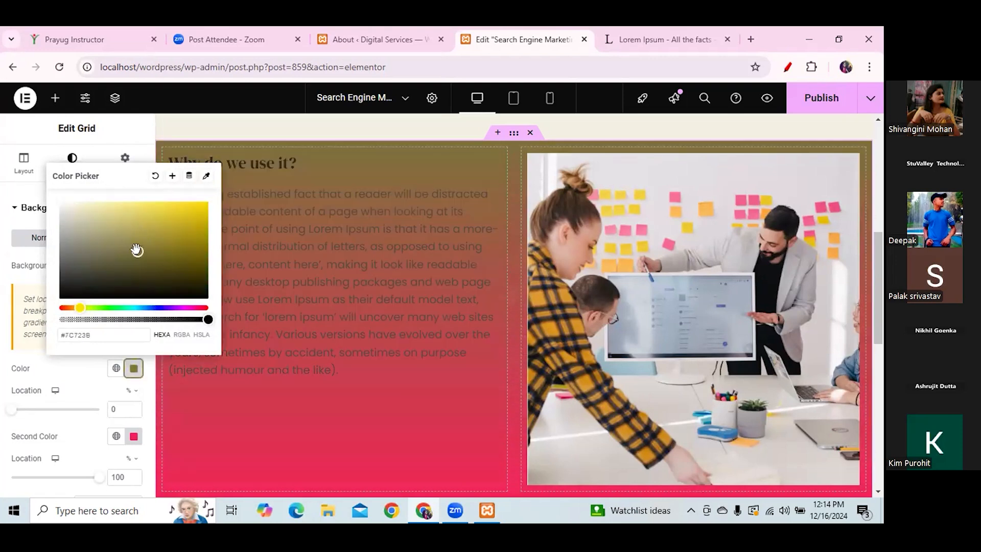
- Clear the second colour and make the background yellow #F3CE00 at about 70% opacity
{"action": "left_click", "coordinate": [133, 436]}
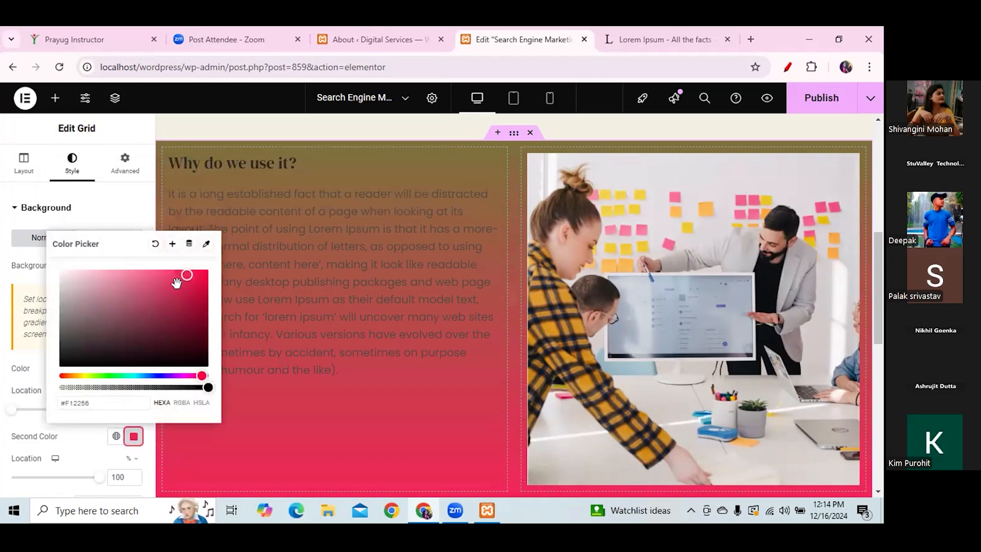
{"action": "left_click", "coordinate": [154, 244]}
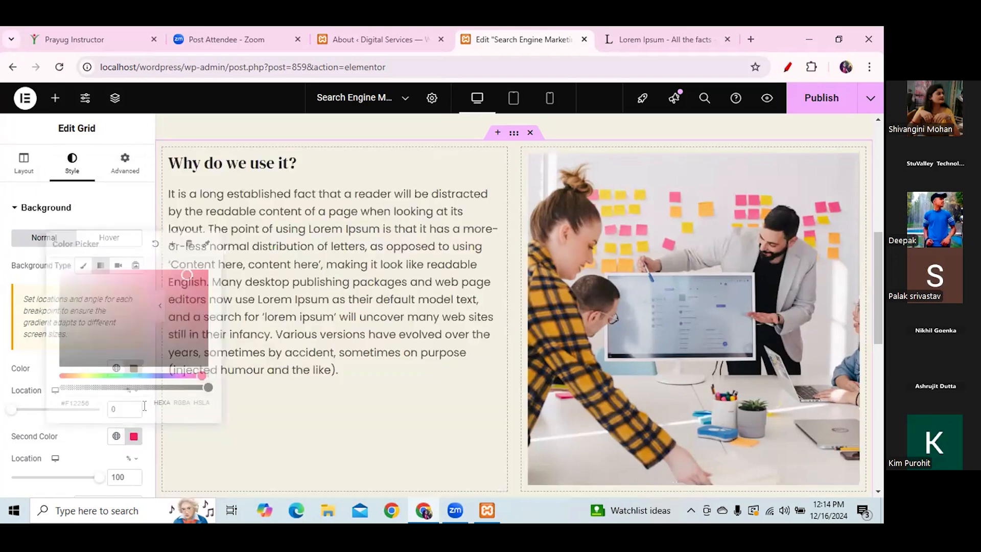
{"action": "left_click", "coordinate": [133, 367]}
{"action": "left_click_drag", "start_coordinate": [136, 256], "coordinate": [200, 206]}
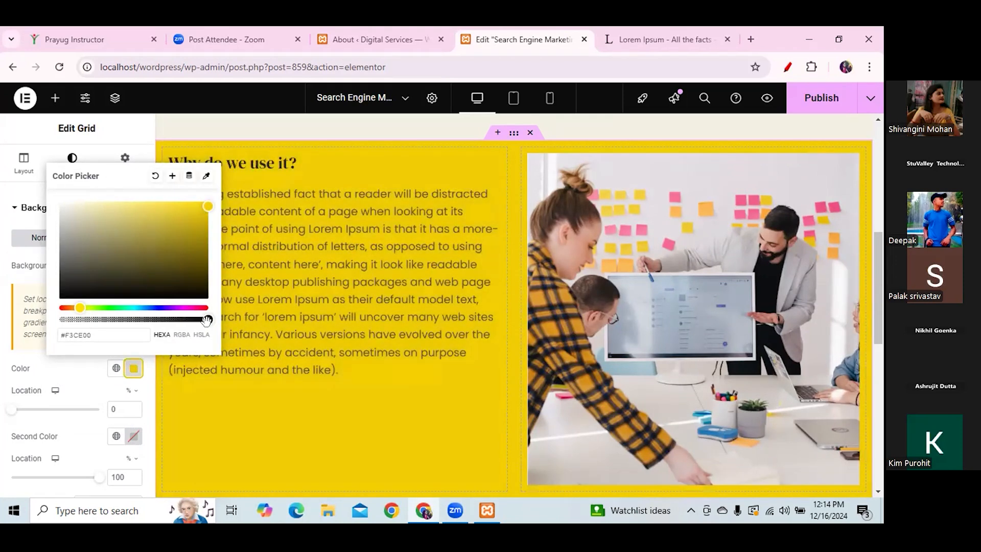
{"action": "left_click_drag", "start_coordinate": [206, 320], "coordinate": [122, 314]}
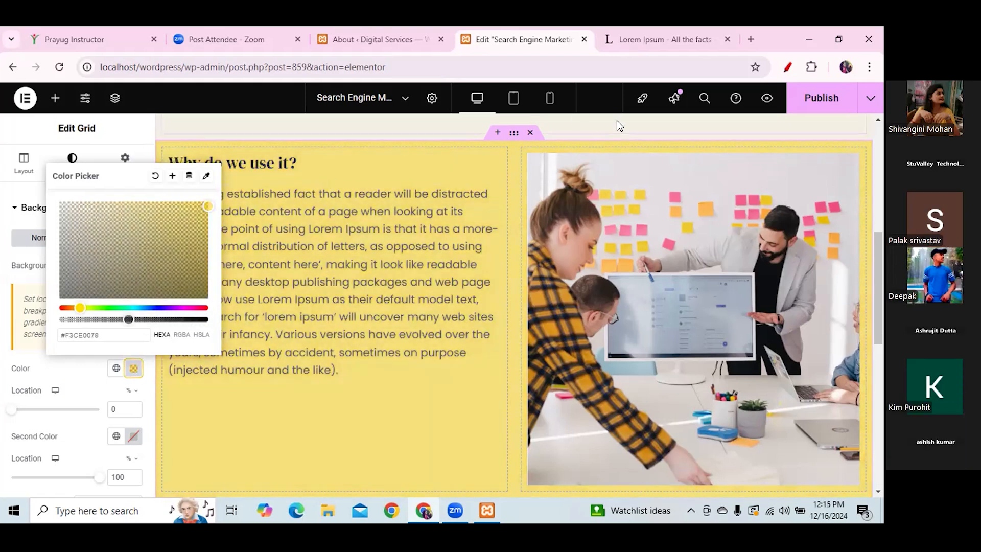
{"action": "left_click", "coordinate": [630, 123]}
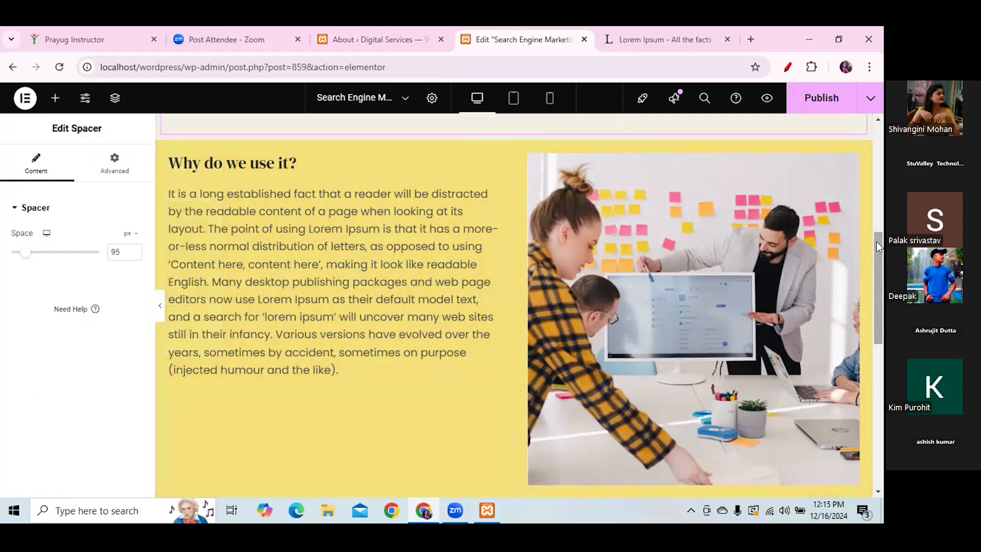
- Scroll to the empty drop zone above the footer and start a new section there
{"action": "left_click_drag", "start_coordinate": [881, 252], "coordinate": [881, 358]}
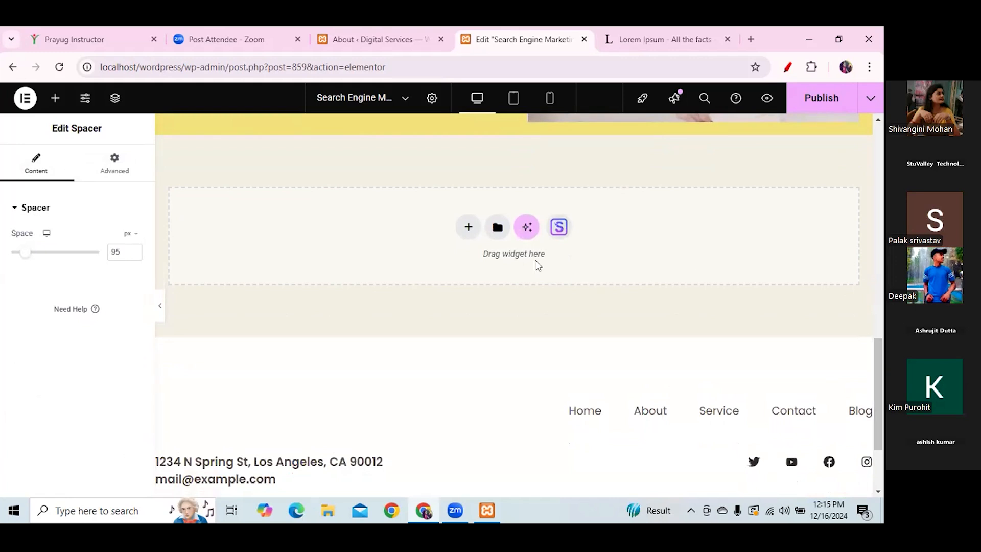
{"action": "left_click", "coordinate": [468, 227]}
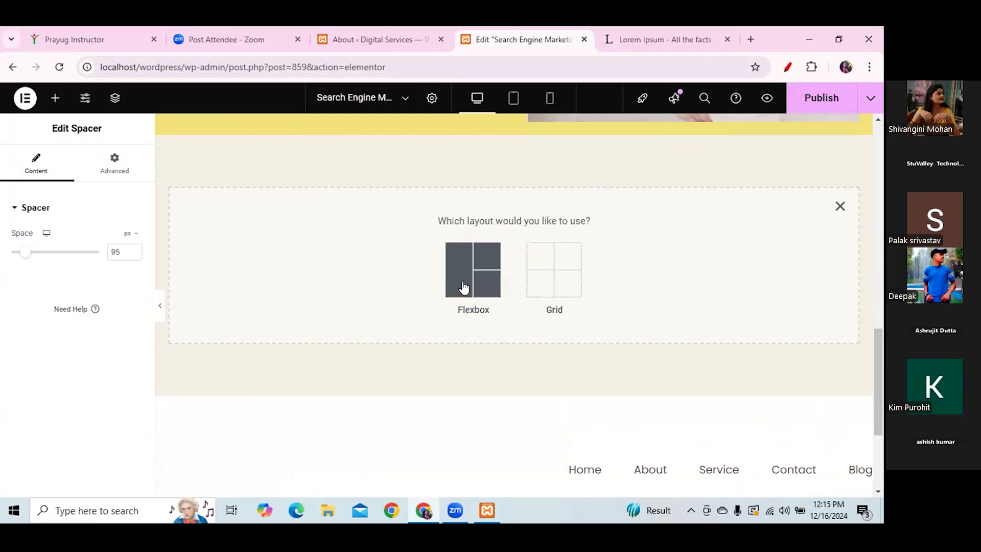
- Create a single-column Flexbox container holding a Spacer with 95 px height
{"action": "left_click", "coordinate": [462, 285]}
{"action": "left_click", "coordinate": [313, 269]}
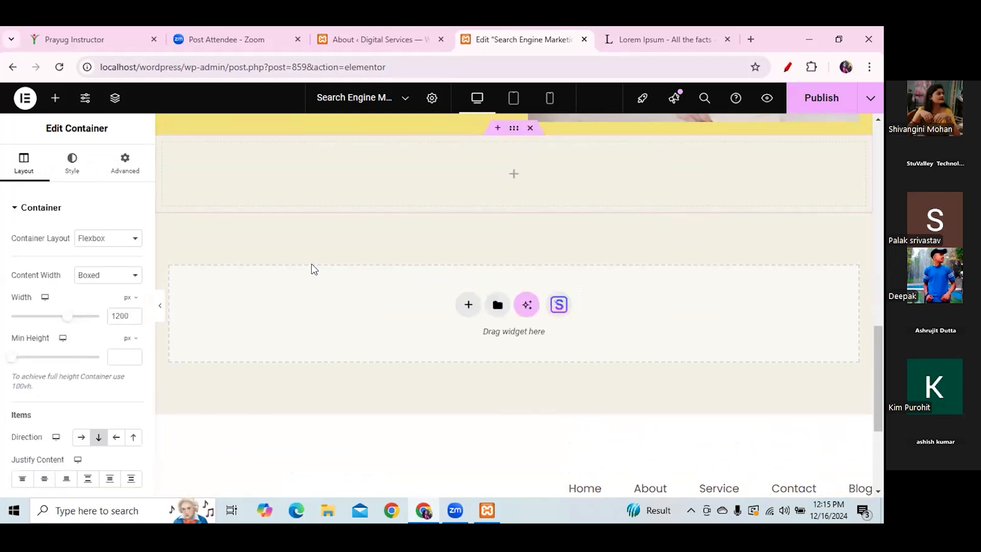
{"action": "left_click", "coordinate": [53, 104]}
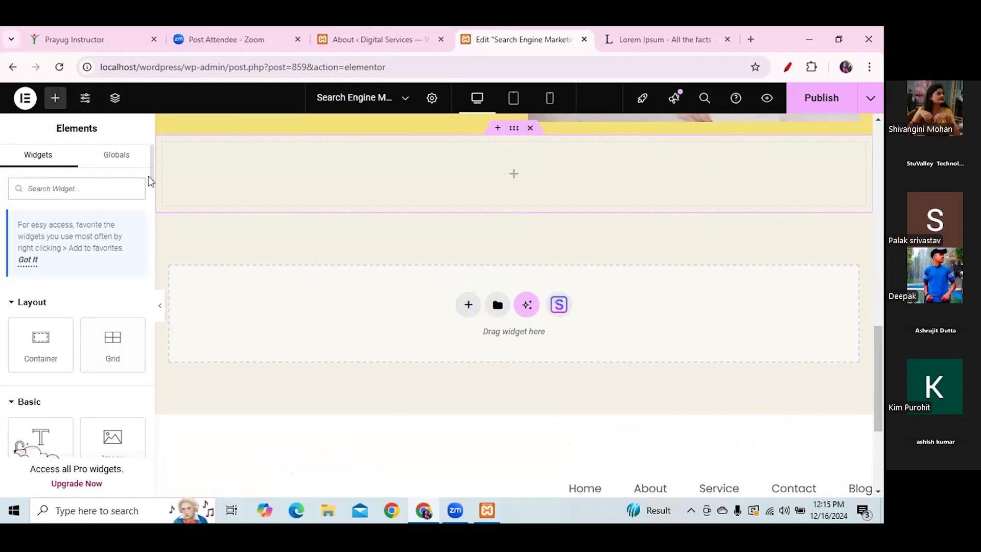
{"action": "scroll", "coordinate": [77, 306], "scroll_direction": "down", "scroll_amount": 5}
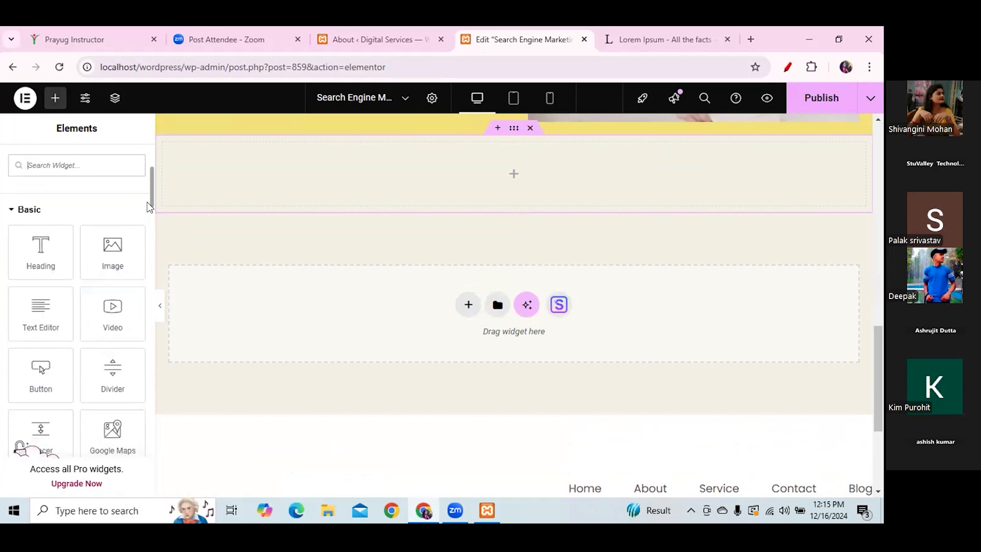
{"action": "left_click_drag", "start_coordinate": [39, 430], "coordinate": [532, 172]}
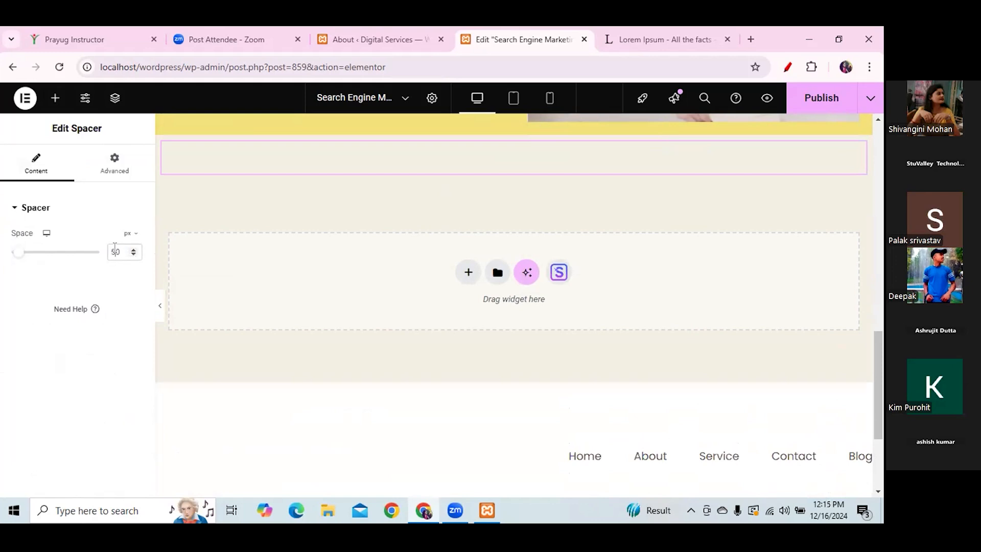
{"action": "key", "text": "BackSpace"}
{"action": "key", "text": "BackSpace"}
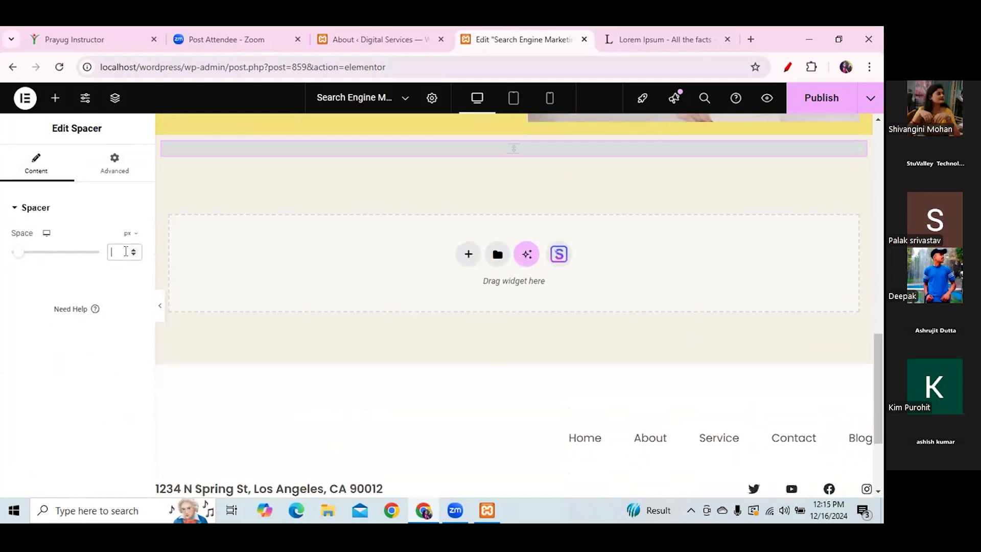
{"action": "type", "text": "95"}
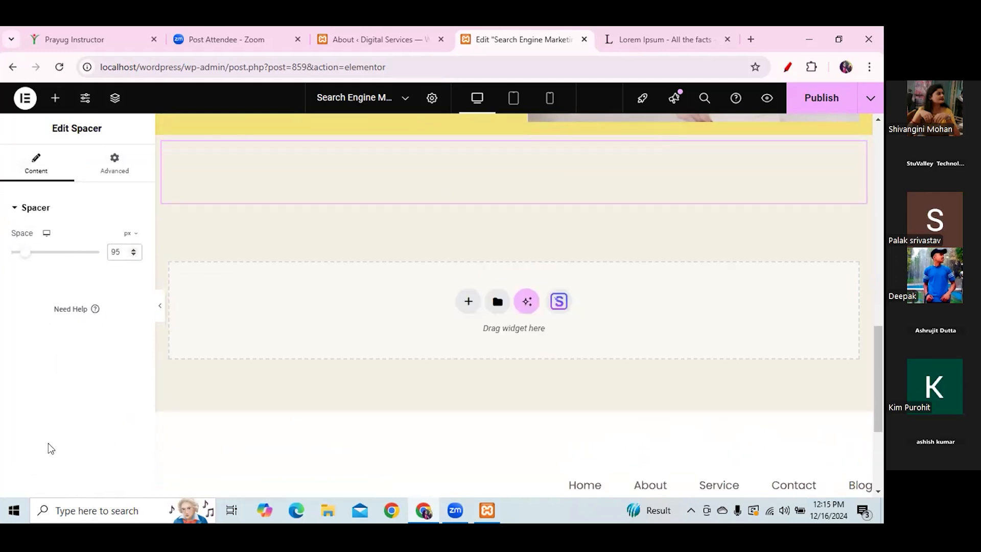
{"action": "left_click", "coordinate": [54, 97]}
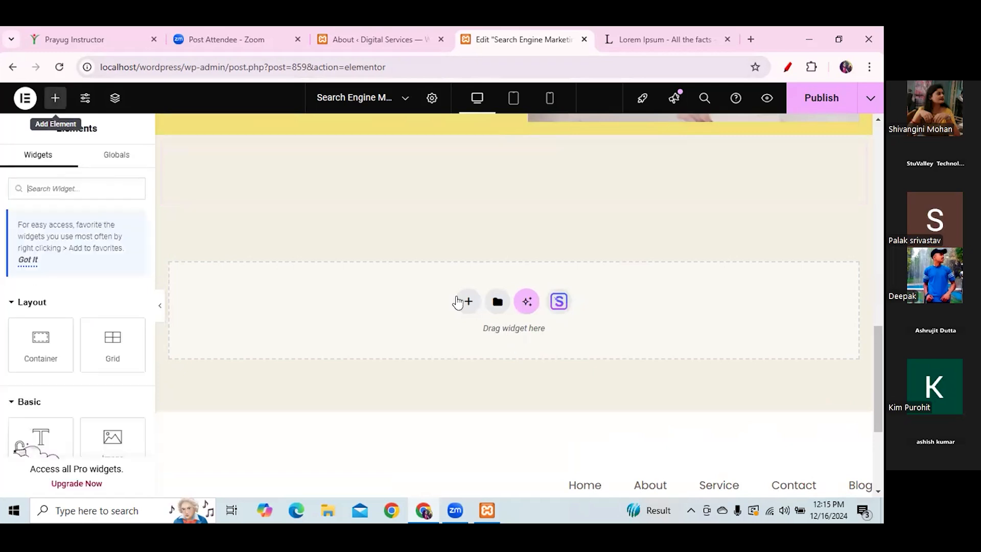
- Add another single-column Flexbox container below the spacer
{"action": "left_click", "coordinate": [467, 299]}
{"action": "left_click", "coordinate": [467, 343]}
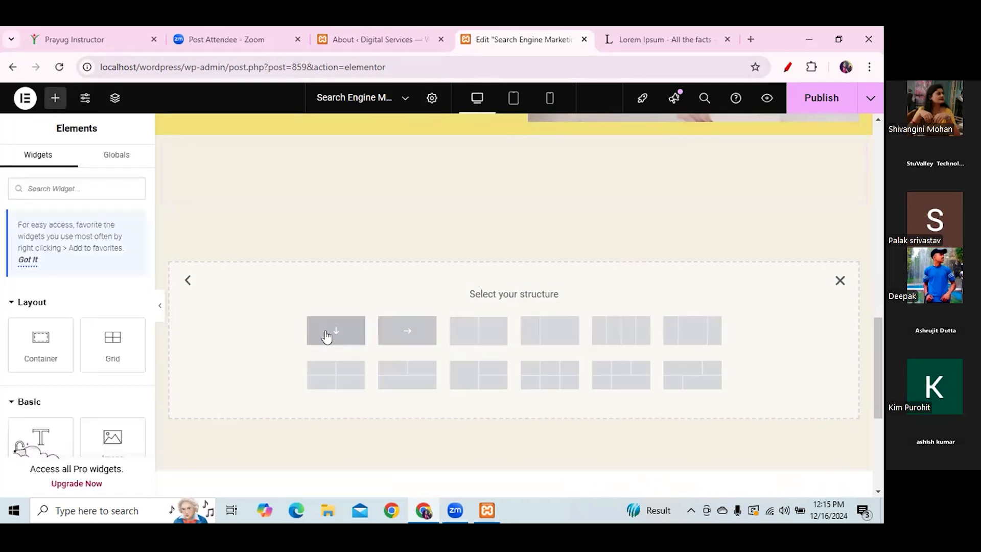
{"action": "left_click", "coordinate": [344, 333]}
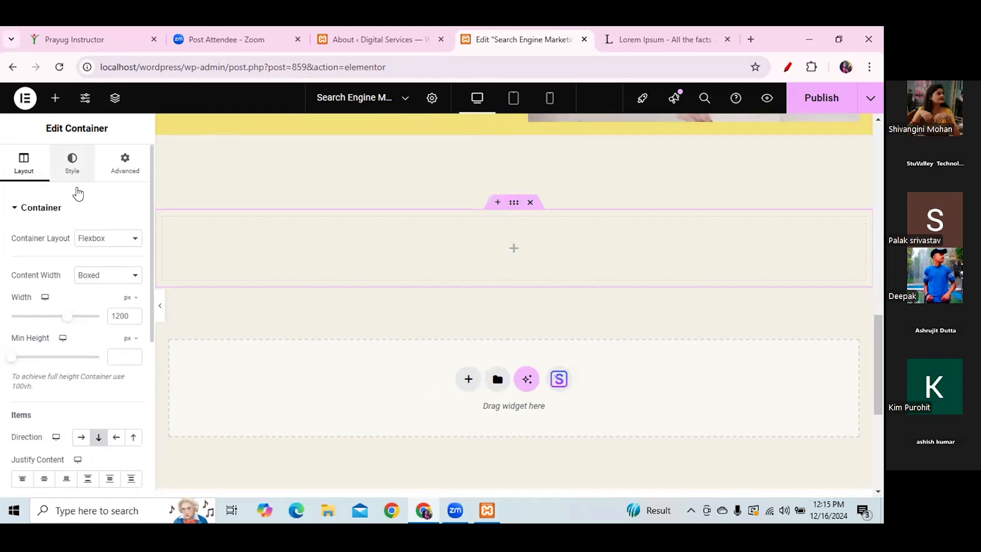
- Set the container's classic background image to hero-bg.jpg from the Media Library
{"action": "left_click", "coordinate": [72, 163]}
{"action": "left_click", "coordinate": [83, 265]}
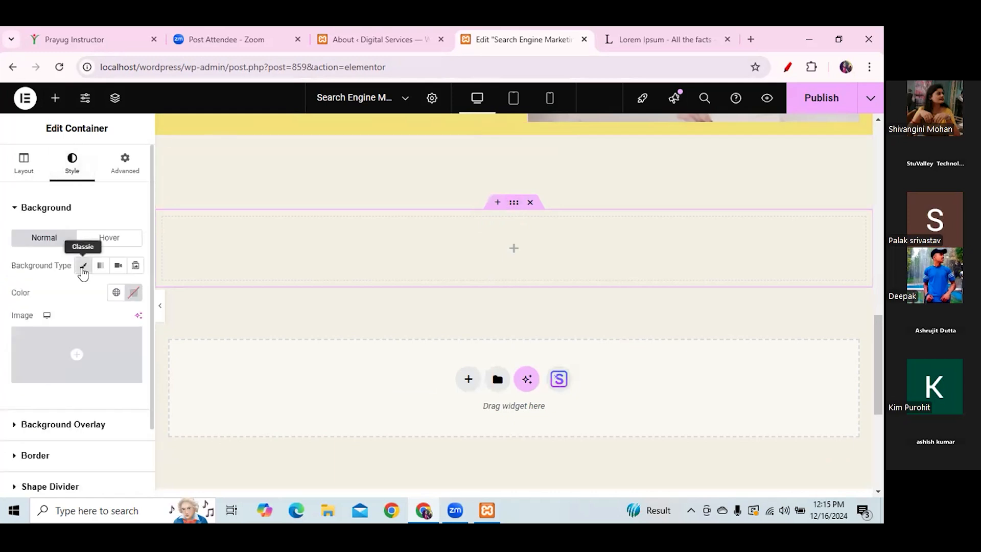
{"action": "left_click", "coordinate": [54, 378]}
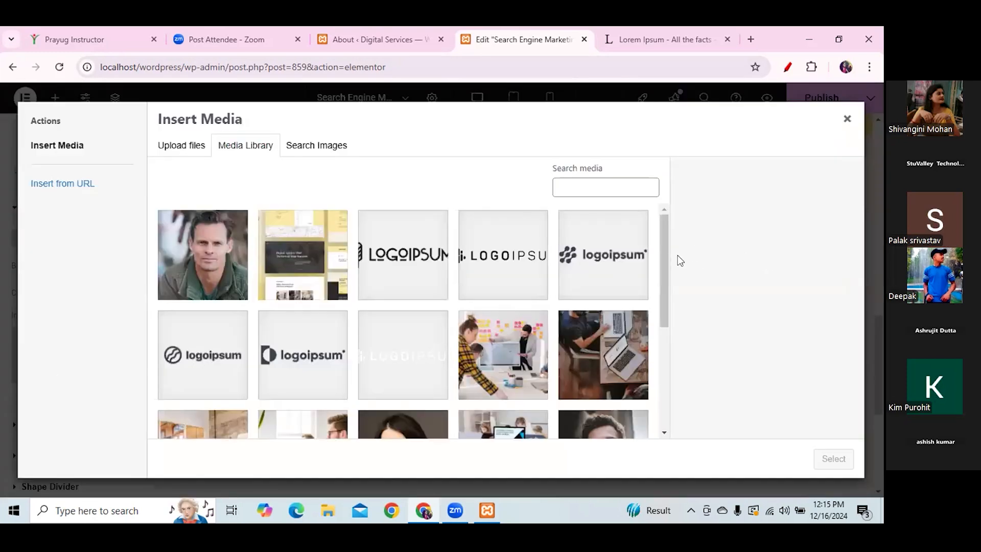
{"action": "left_click_drag", "start_coordinate": [663, 256], "coordinate": [660, 370]}
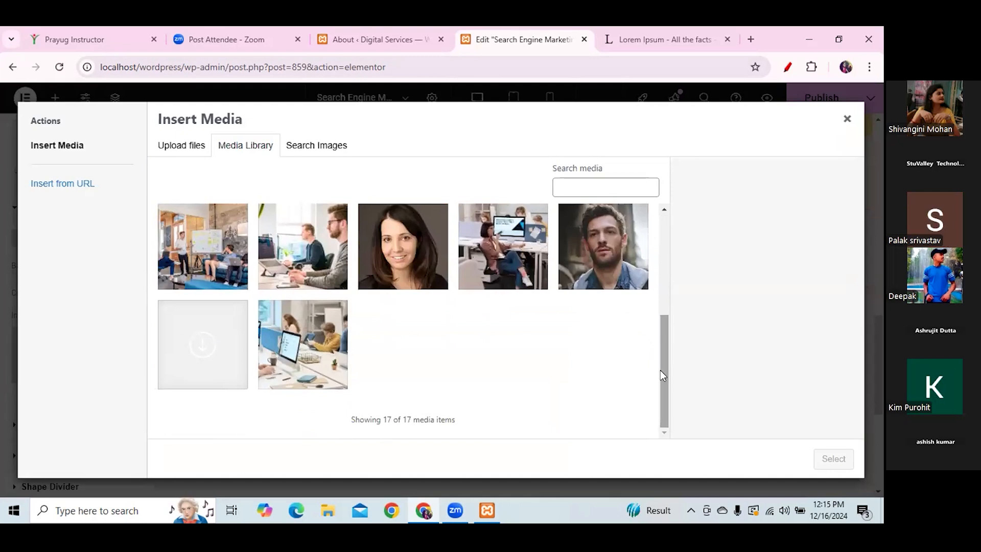
{"action": "left_click", "coordinate": [292, 338]}
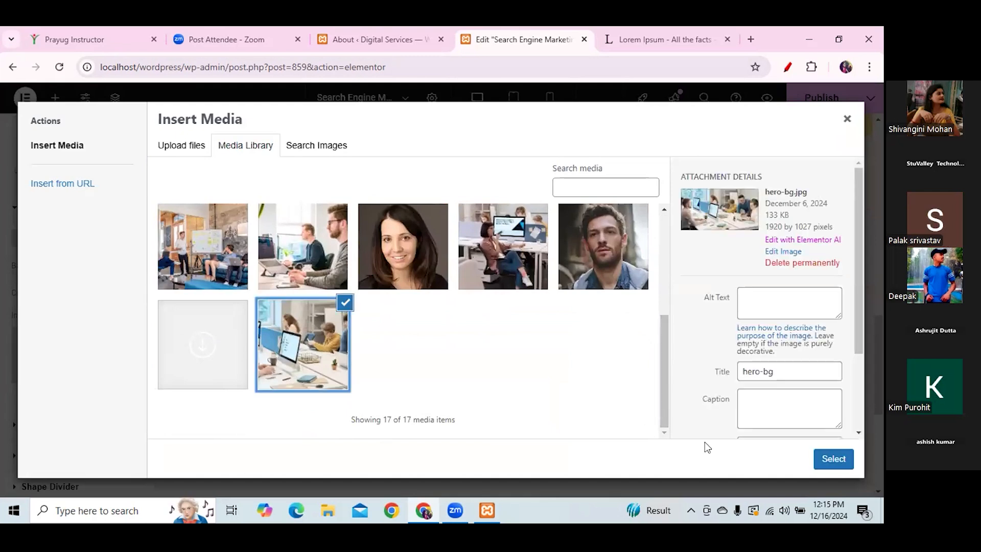
{"action": "left_click", "coordinate": [833, 459]}
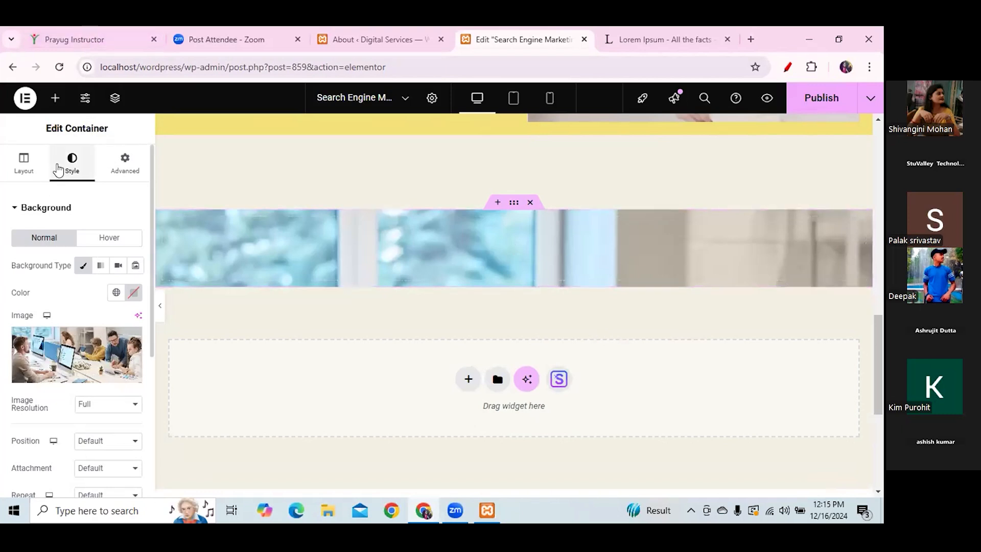
- Add a three-column Grid inside the photo section and expand its Background Overlay settings
{"action": "left_click", "coordinate": [55, 97]}
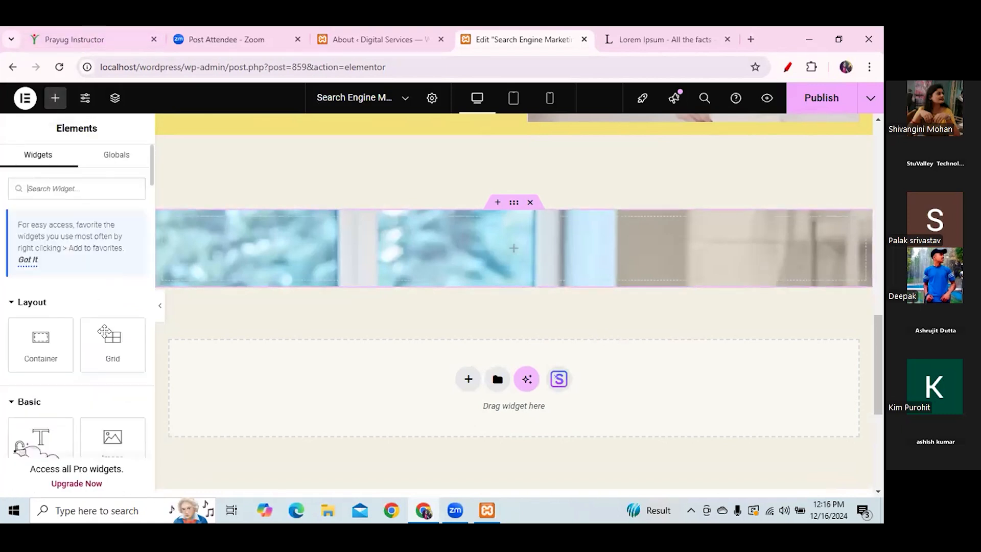
{"action": "left_click_drag", "start_coordinate": [113, 342], "coordinate": [503, 242]}
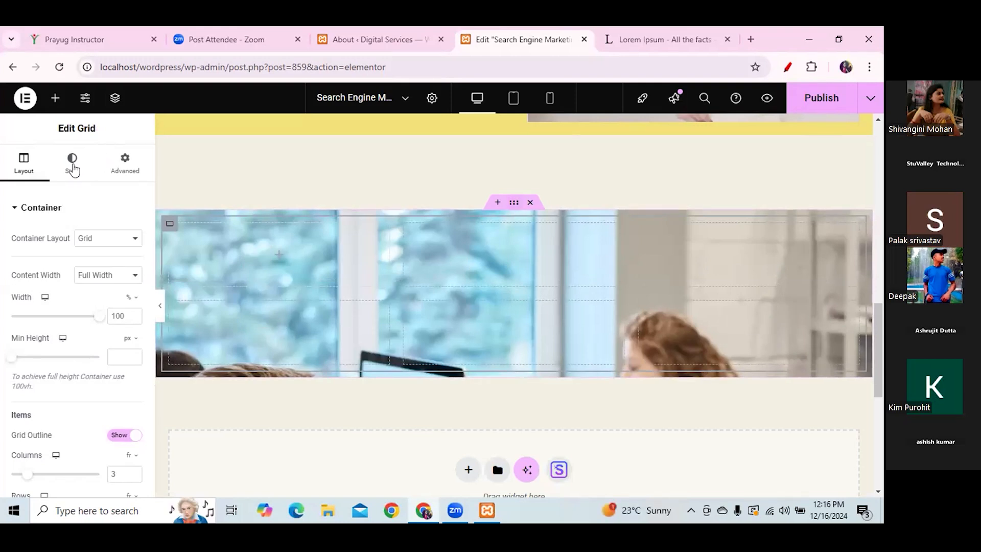
{"action": "left_click", "coordinate": [72, 165]}
{"action": "left_click_drag", "start_coordinate": [152, 296], "coordinate": [136, 431]}
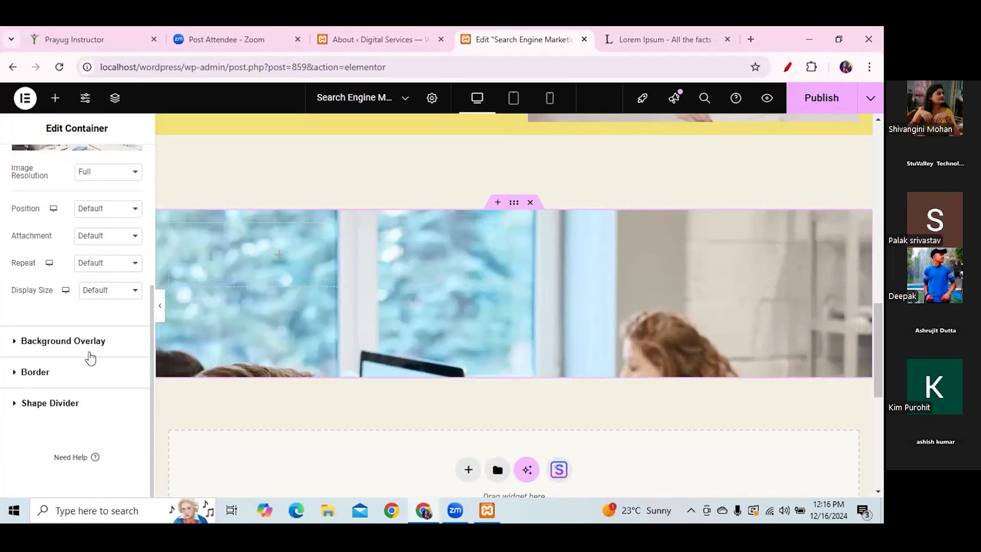
{"action": "left_click", "coordinate": [90, 349]}
{"action": "left_click", "coordinate": [88, 346]}
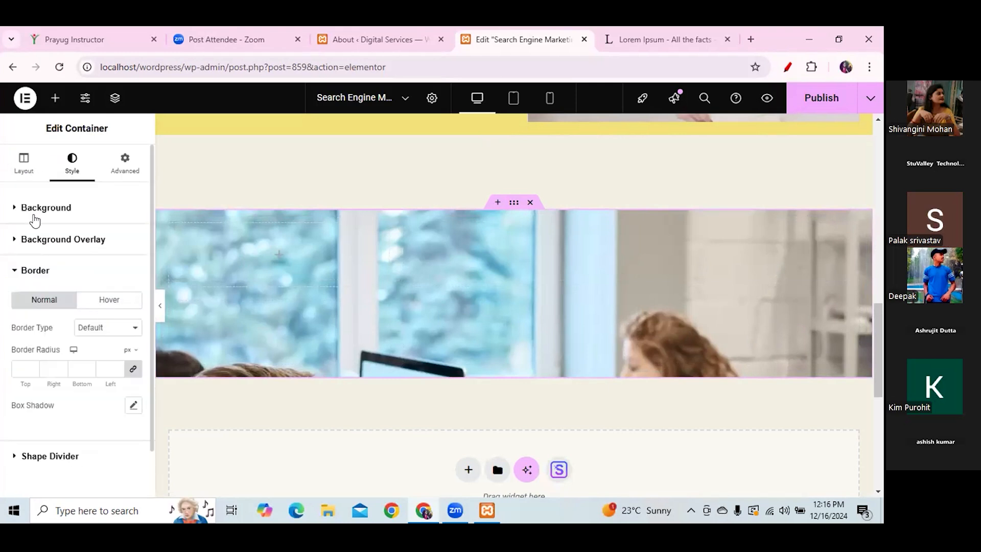
{"action": "left_click", "coordinate": [70, 244]}
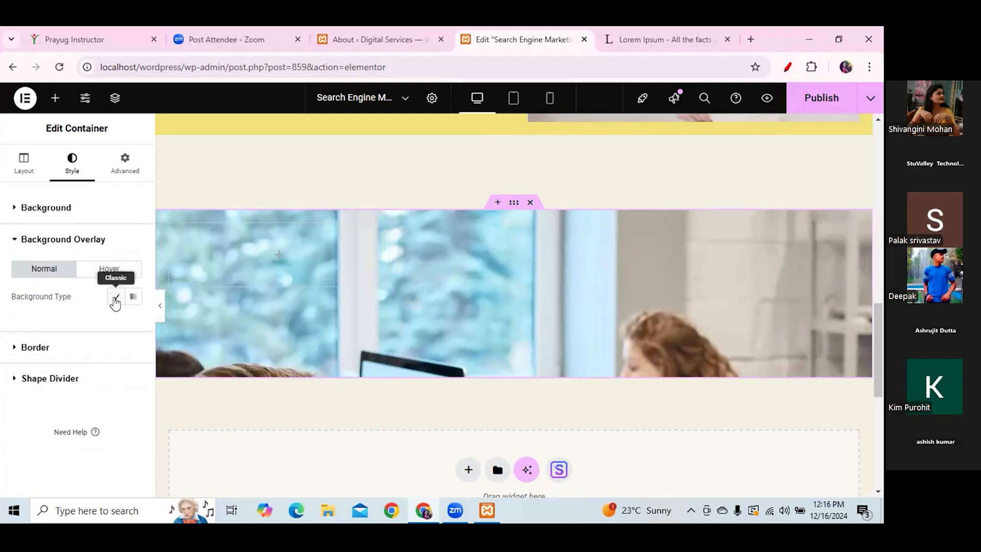
- Apply a classic dark reddish-brown colour overlay at 0.5 opacity over the photo
{"action": "left_click", "coordinate": [116, 301]}
{"action": "left_click", "coordinate": [98, 274]}
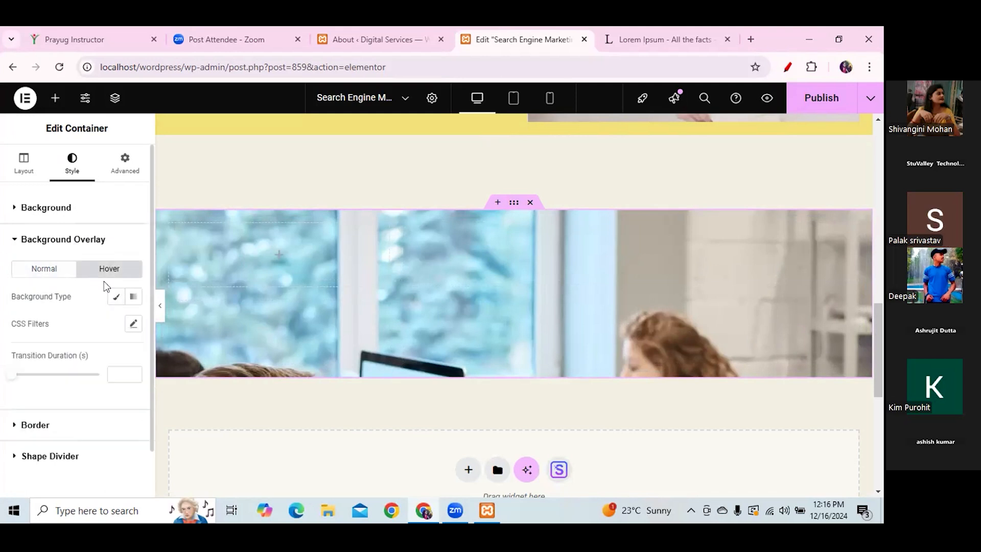
{"action": "left_click", "coordinate": [112, 296]}
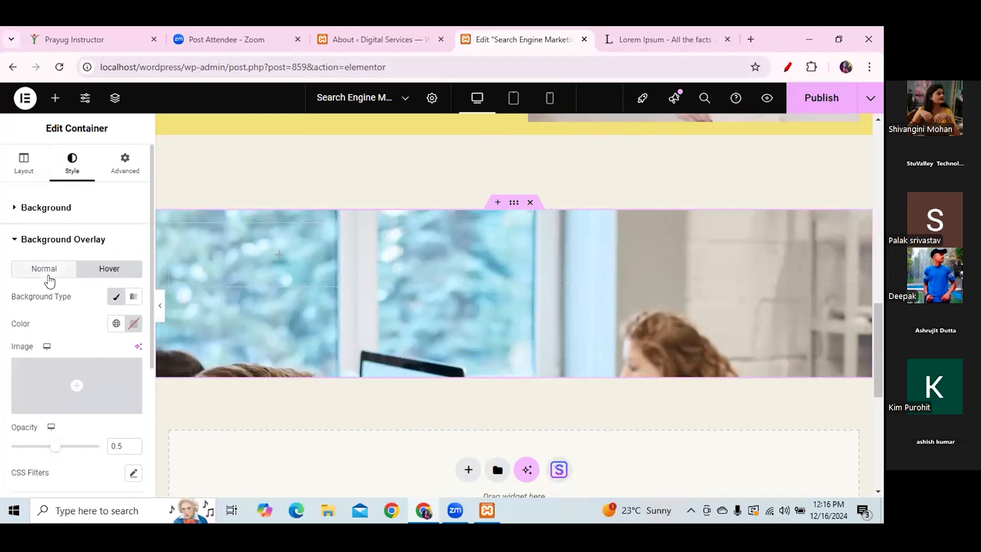
{"action": "left_click", "coordinate": [48, 277]}
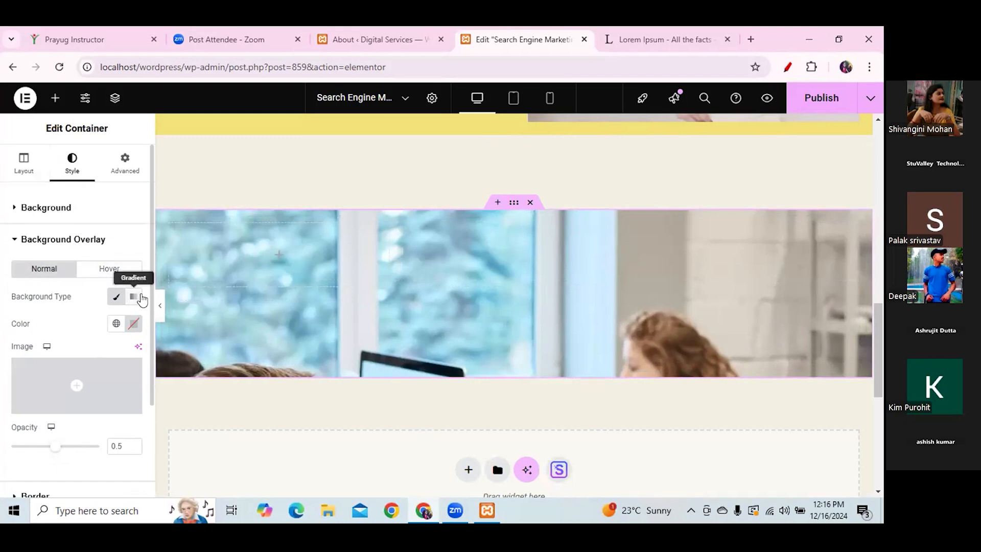
{"action": "left_click", "coordinate": [132, 324]}
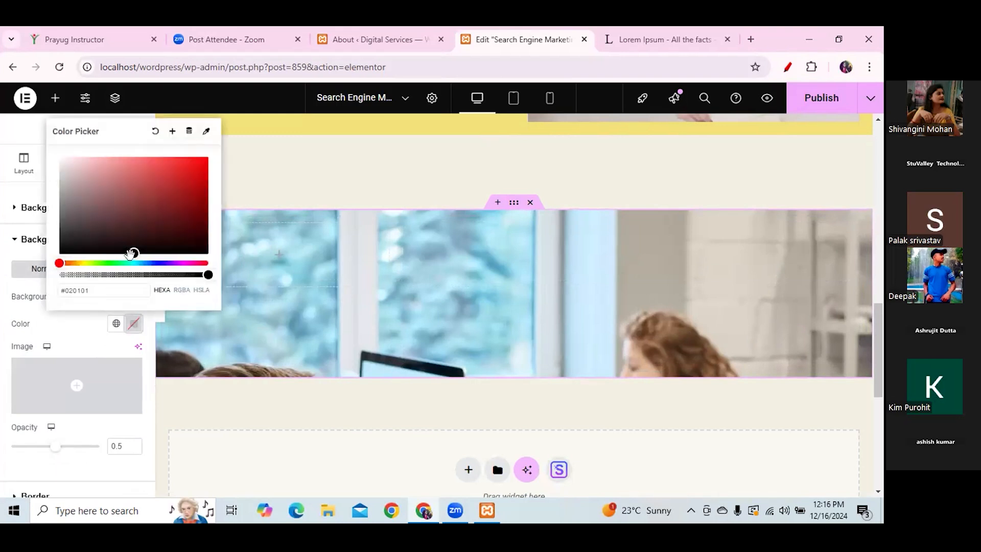
{"action": "left_click_drag", "start_coordinate": [131, 244], "coordinate": [167, 230]}
{"action": "left_click", "coordinate": [145, 216]}
{"action": "left_click", "coordinate": [311, 186]}
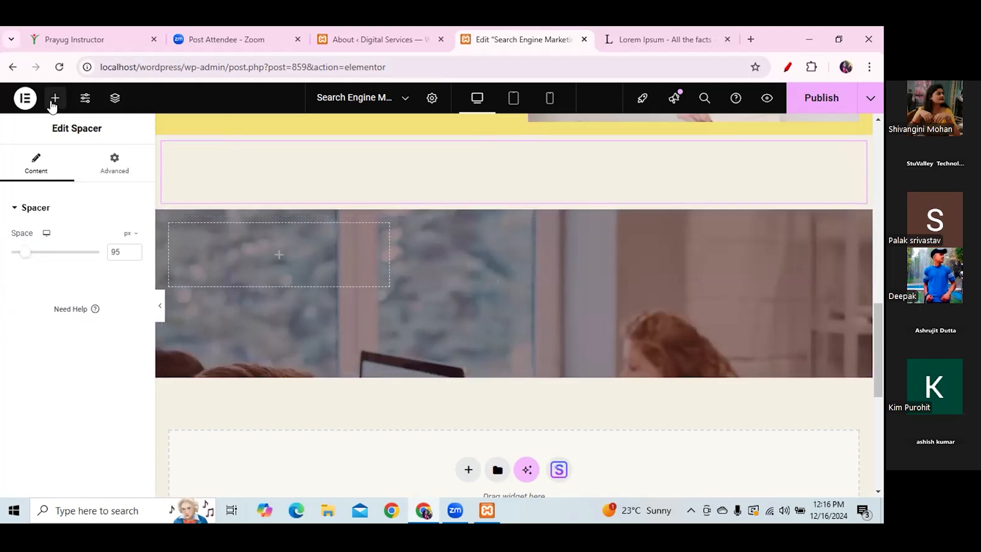
- Search 'image box' and drag an Image Box widget into each of the three grid columns
{"action": "left_click", "coordinate": [53, 102]}
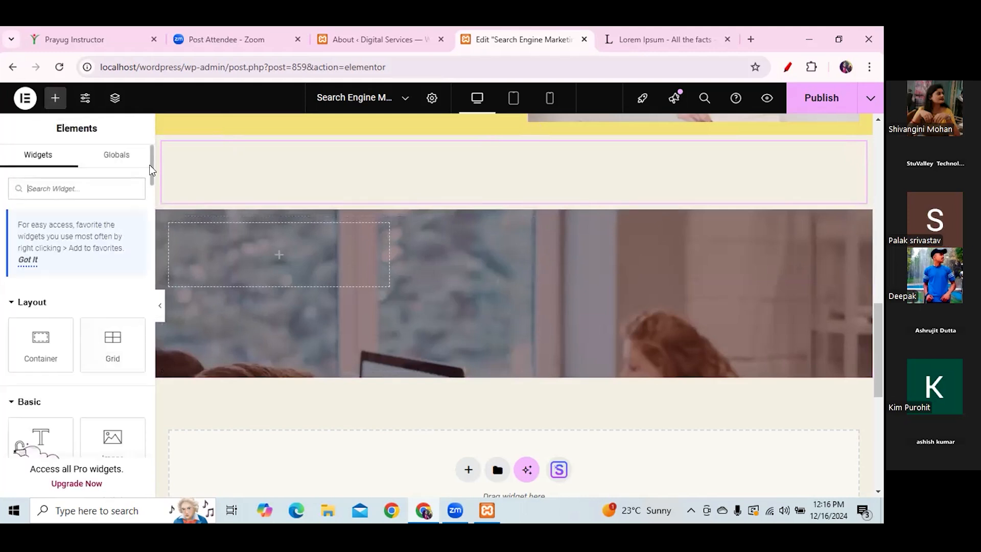
{"action": "scroll", "coordinate": [152, 174], "scroll_direction": "down", "scroll_amount": 2}
{"action": "scroll", "coordinate": [107, 168], "scroll_direction": "up", "scroll_amount": 2}
{"action": "type", "text": "ima"}
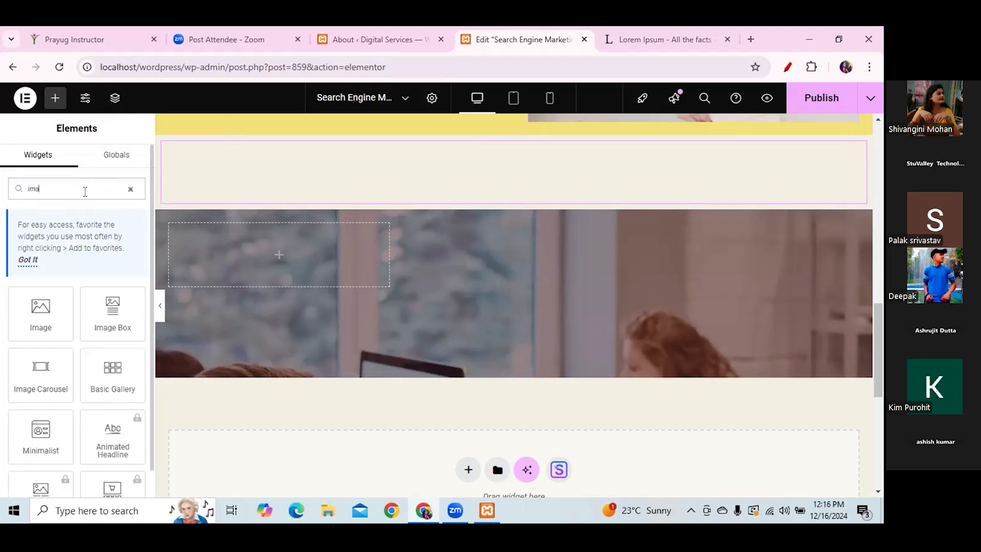
{"action": "type", "text": "ge box"}
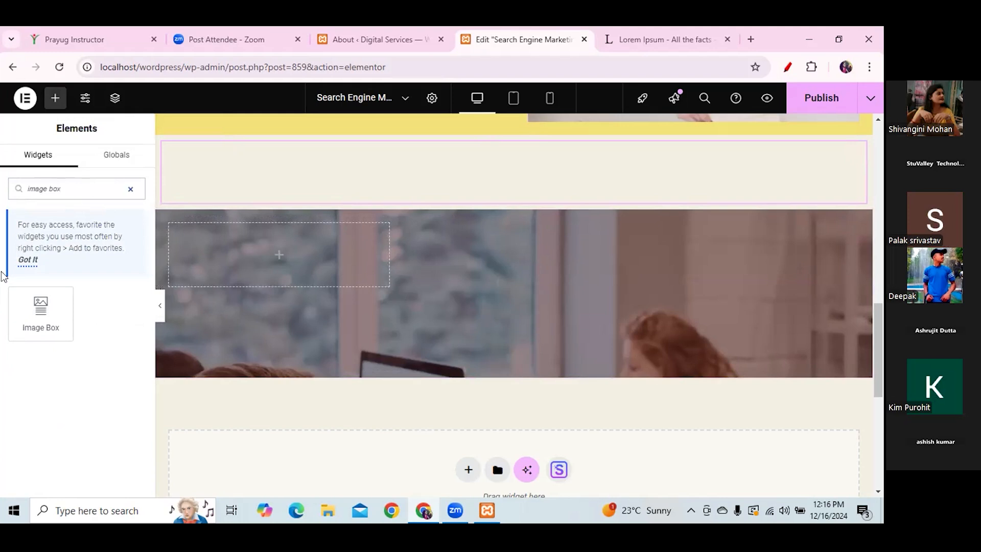
{"action": "left_click_drag", "start_coordinate": [39, 307], "coordinate": [278, 259]}
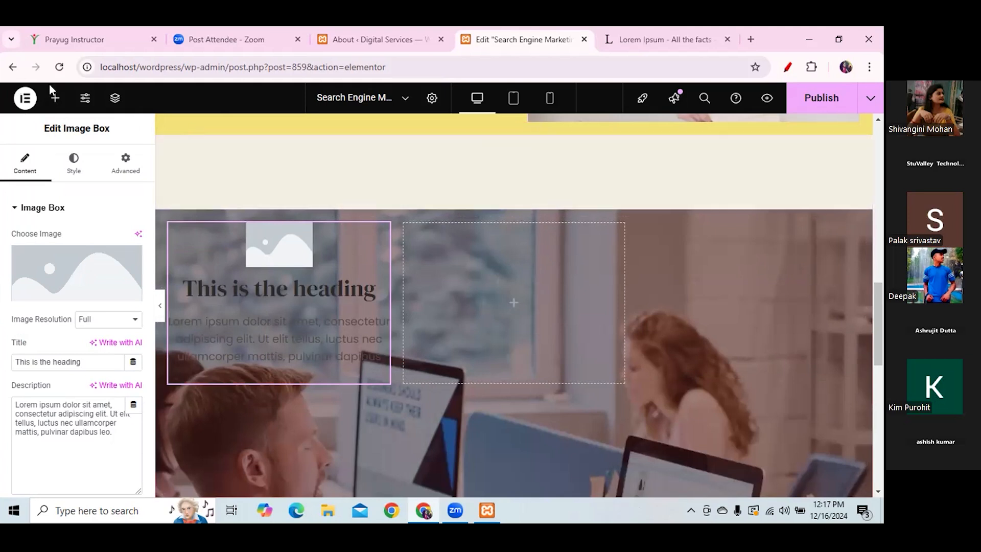
{"action": "left_click", "coordinate": [55, 98]}
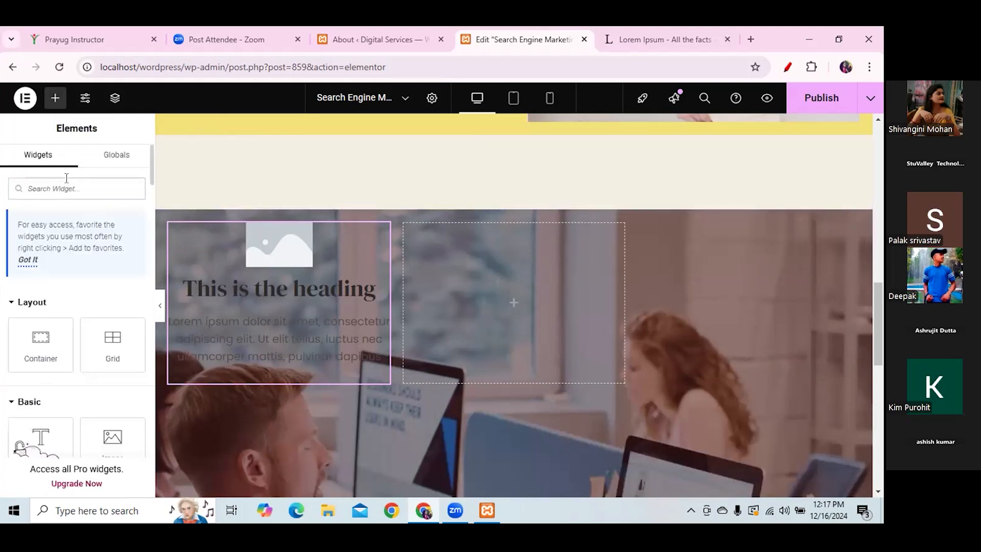
{"action": "type", "text": "ia"}
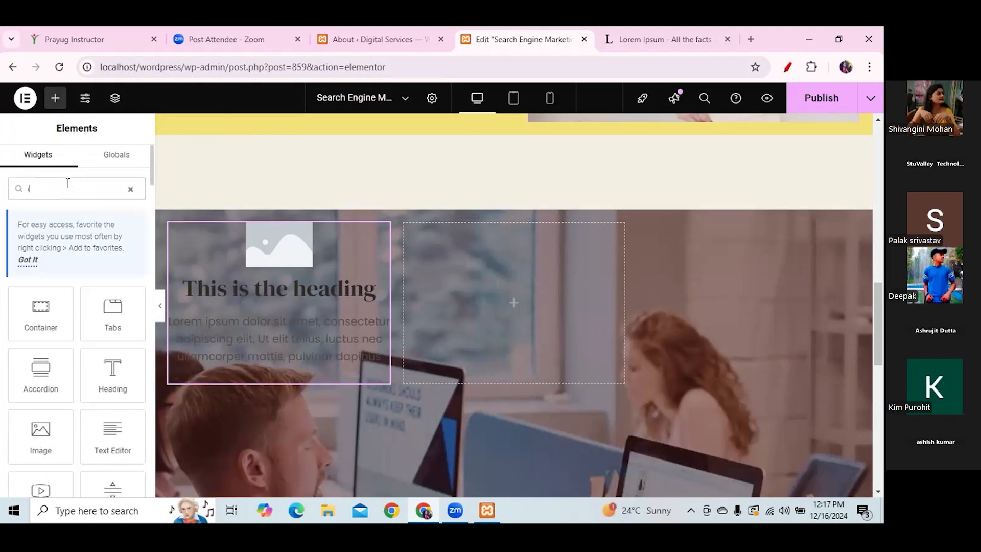
{"action": "key", "text": "BackSpace"}
{"action": "key", "text": "BackSpace"}
{"action": "type", "text": "image"}
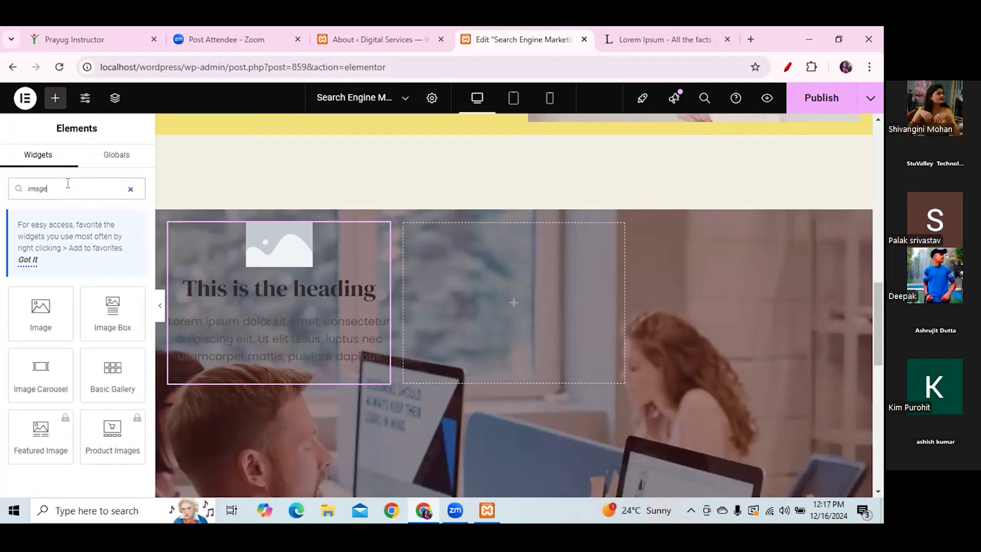
{"action": "type", "text": "b"}
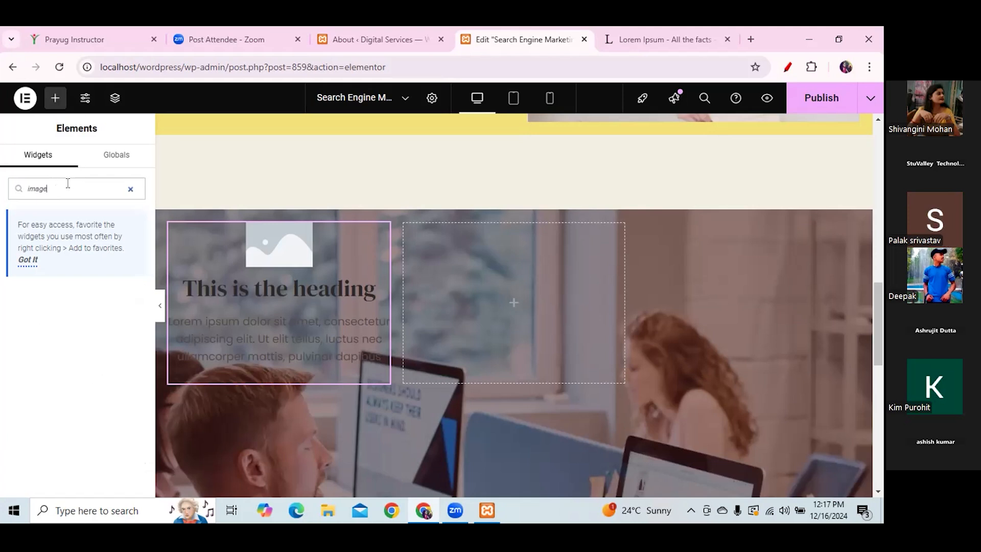
{"action": "type", "text": "b"}
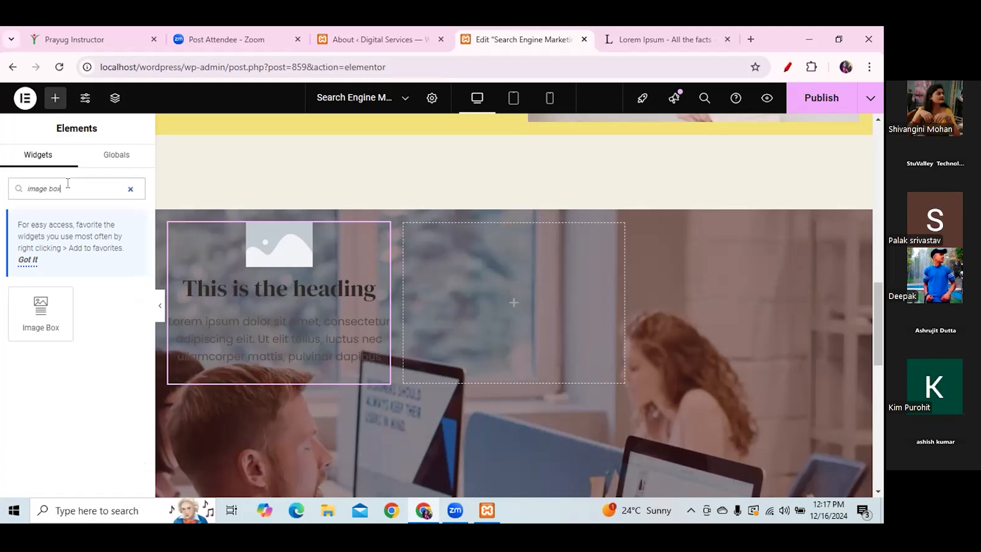
{"action": "type", "text": "ox"}
{"action": "left_click_drag", "start_coordinate": [41, 309], "coordinate": [492, 306]}
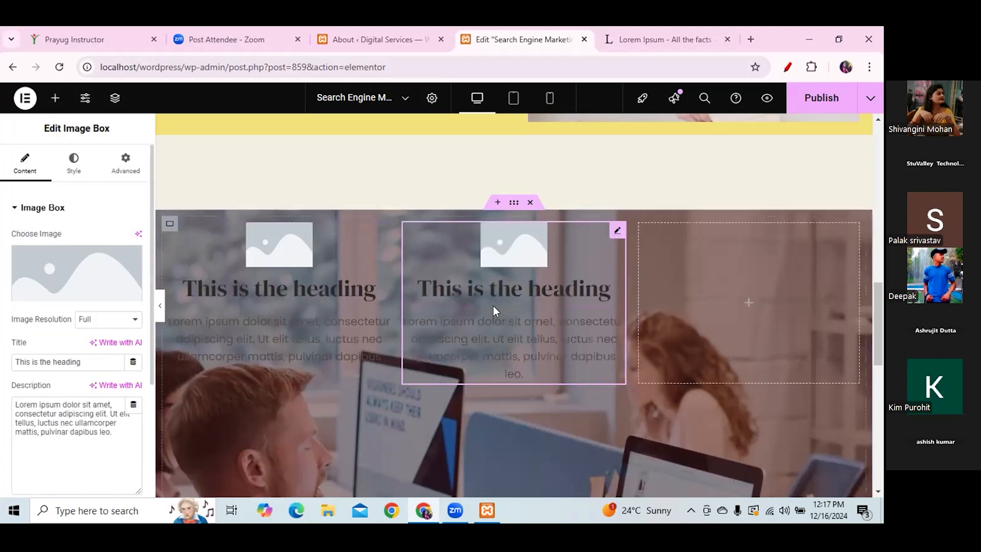
{"action": "left_click", "coordinate": [55, 98]}
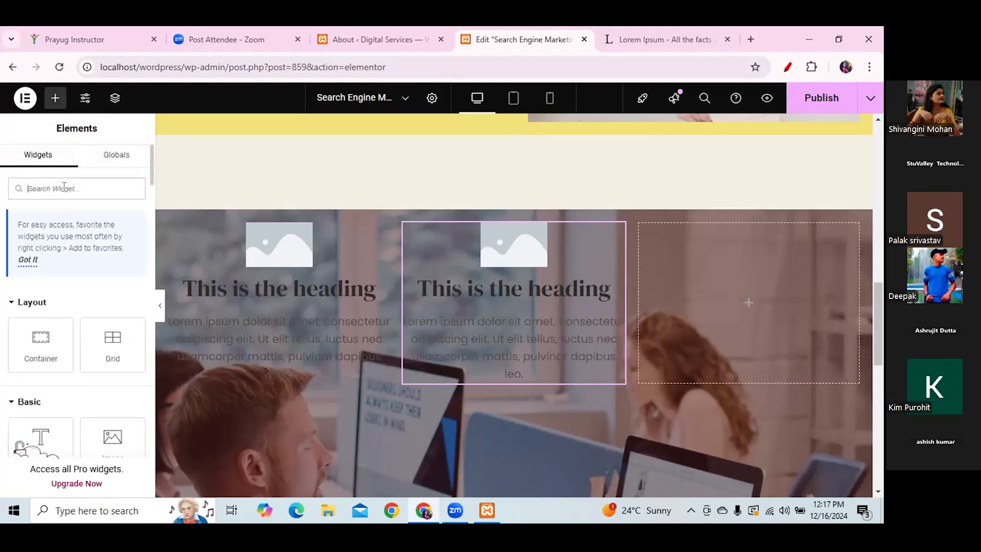
{"action": "type", "text": "iaag"}
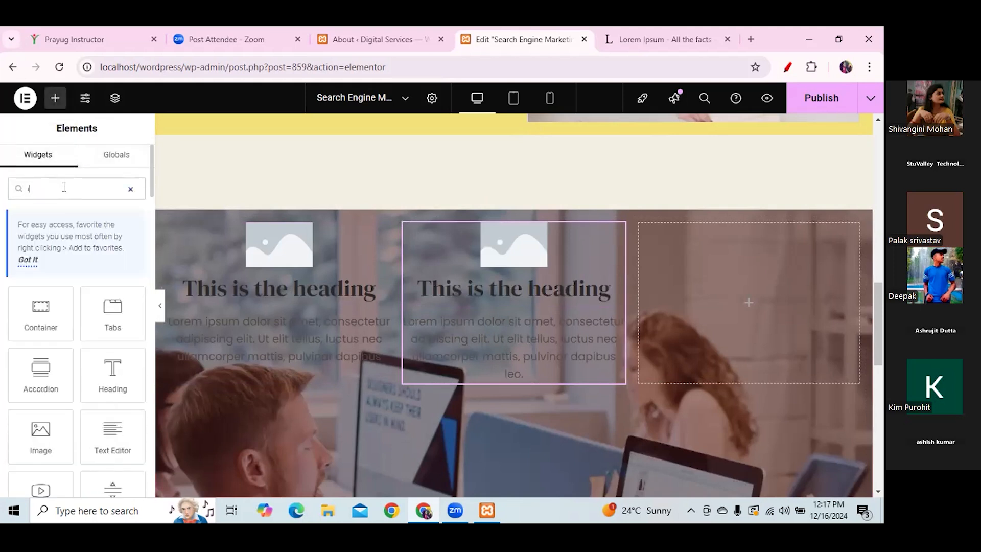
{"action": "type", "text": "e"}
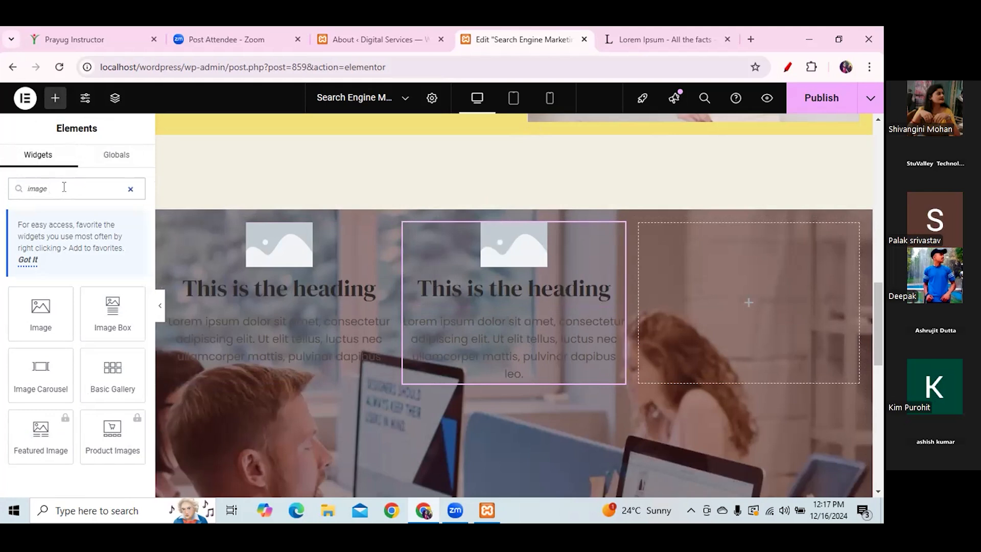
{"action": "type", "text": " box"}
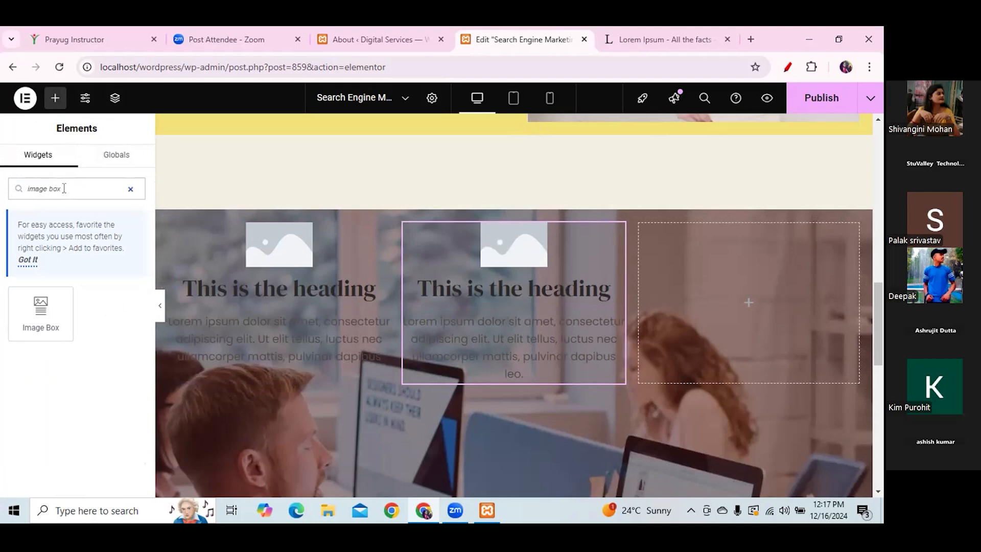
{"action": "left_click_drag", "start_coordinate": [41, 309], "coordinate": [755, 306]}
{"action": "left_click_drag", "start_coordinate": [879, 299], "coordinate": [881, 348]}
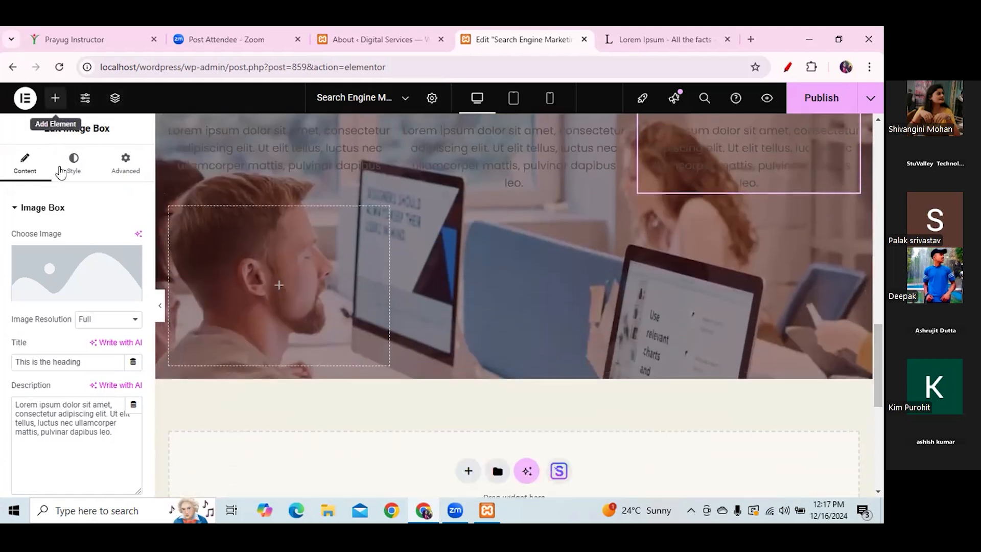
- Add an Image widget to the empty left column, then delete it
{"action": "left_click", "coordinate": [55, 98]}
{"action": "type", "text": "image"}
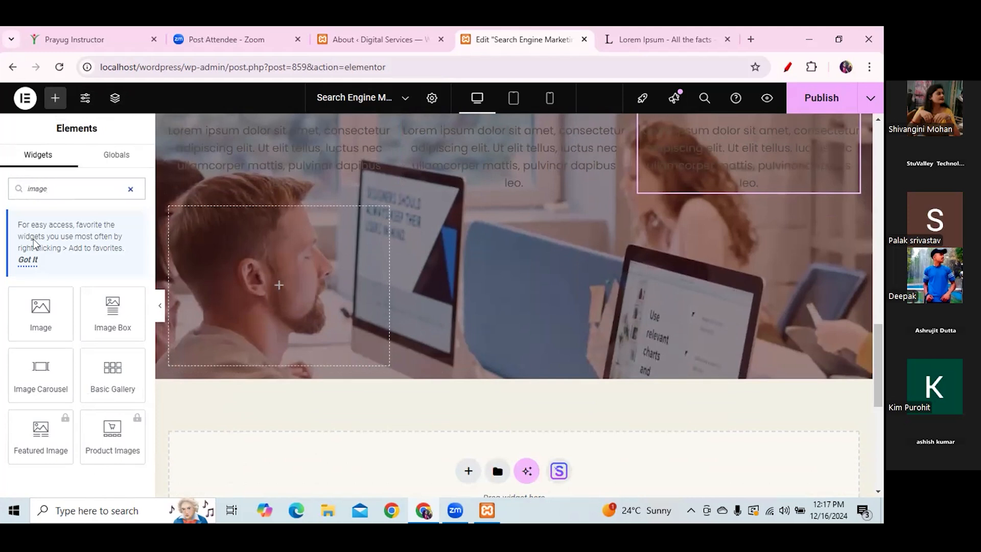
{"action": "left_click", "coordinate": [46, 312]}
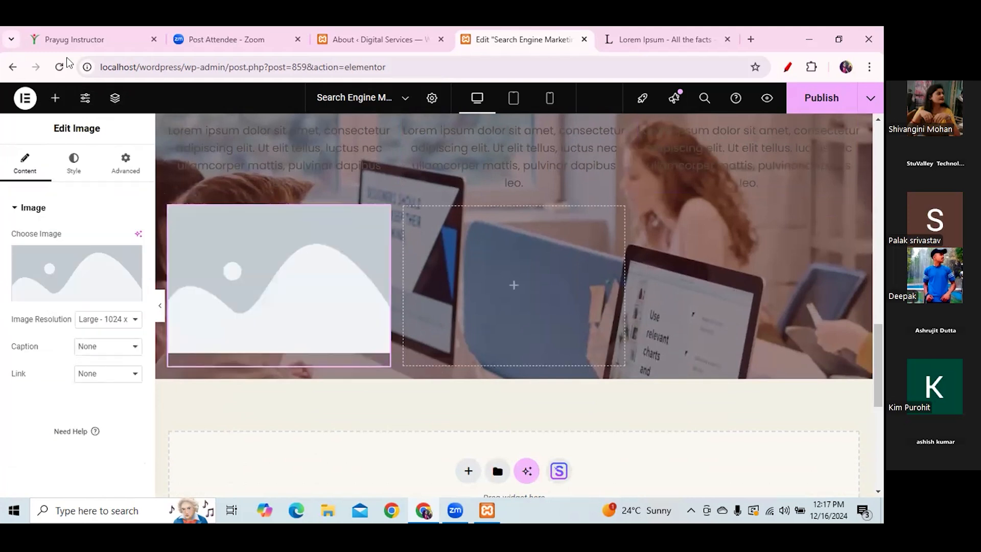
{"action": "left_click", "coordinate": [55, 97]}
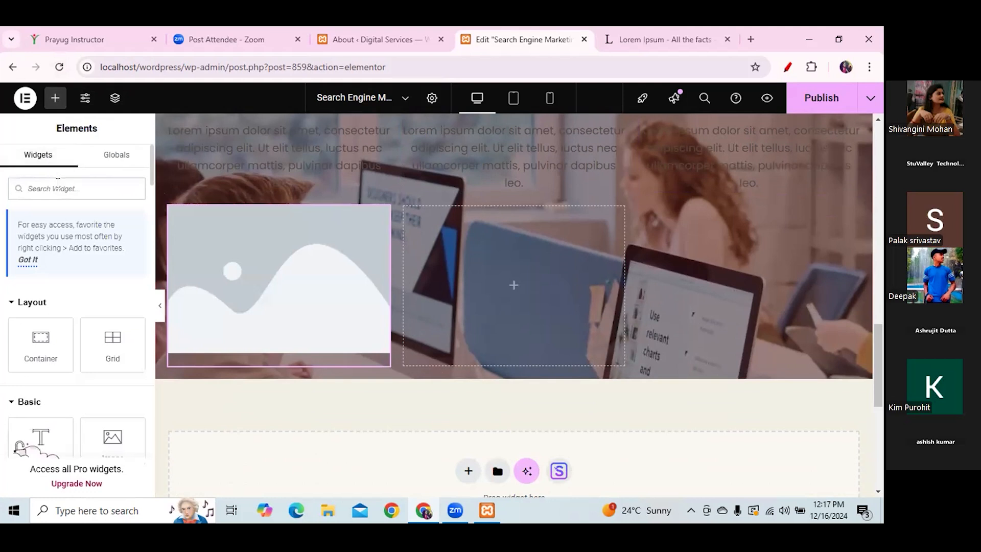
{"action": "right_click", "coordinate": [284, 258]}
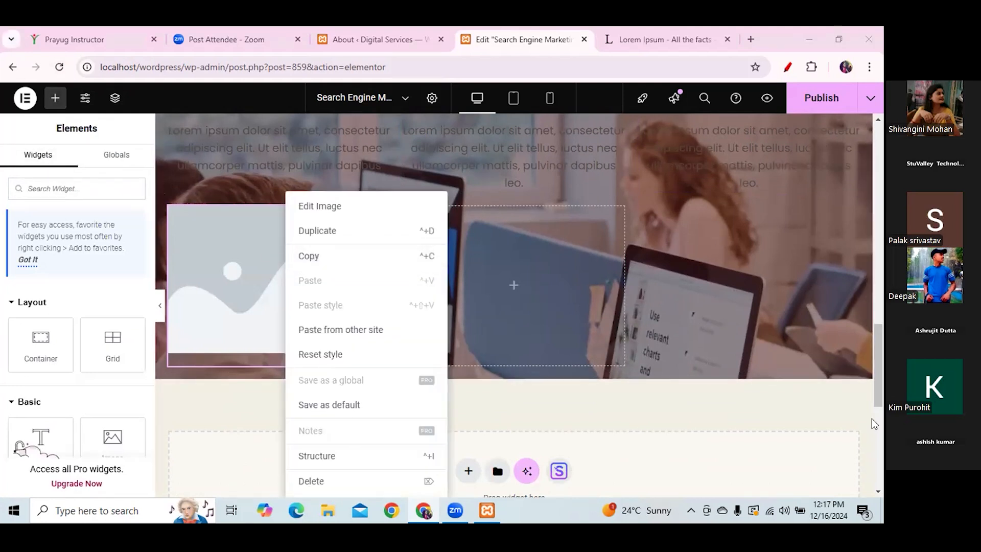
{"action": "left_click", "coordinate": [311, 481]}
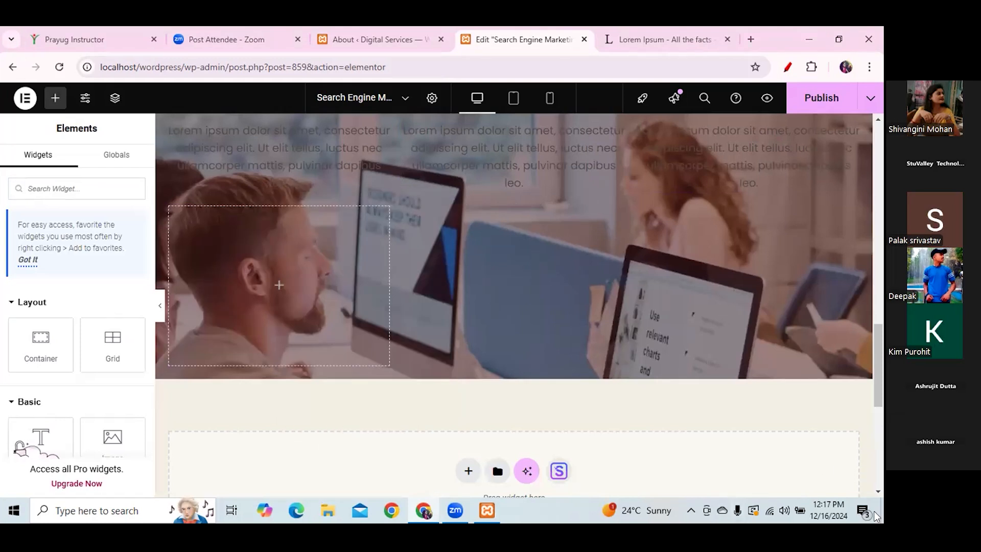
- Place Image Box widgets in the left, middle and right columns of the new row
{"action": "left_click", "coordinate": [54, 189]}
{"action": "type", "text": "image"}
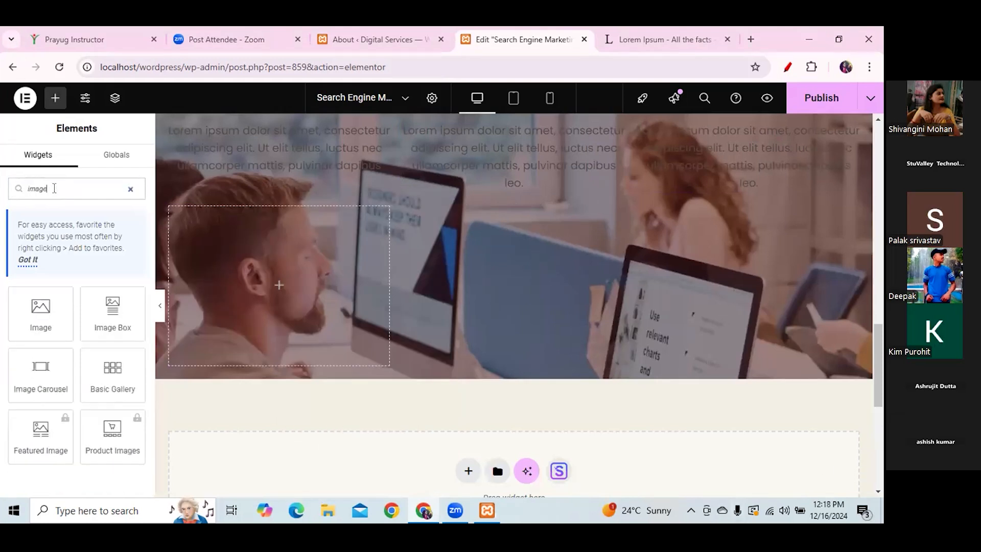
{"action": "type", "text": " box"}
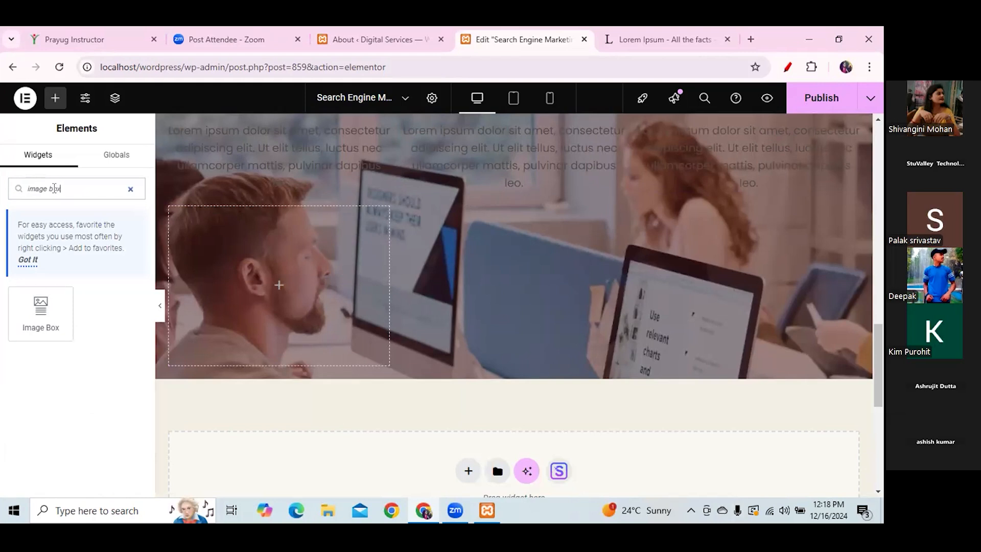
{"action": "left_click_drag", "start_coordinate": [41, 311], "coordinate": [273, 299]}
{"action": "left_click", "coordinate": [55, 100]}
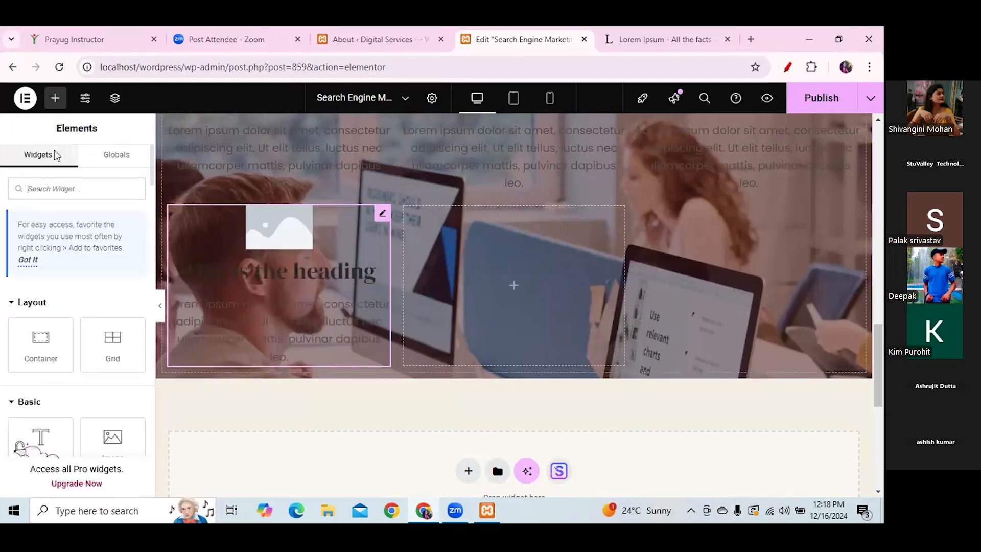
{"action": "type", "text": "im"}
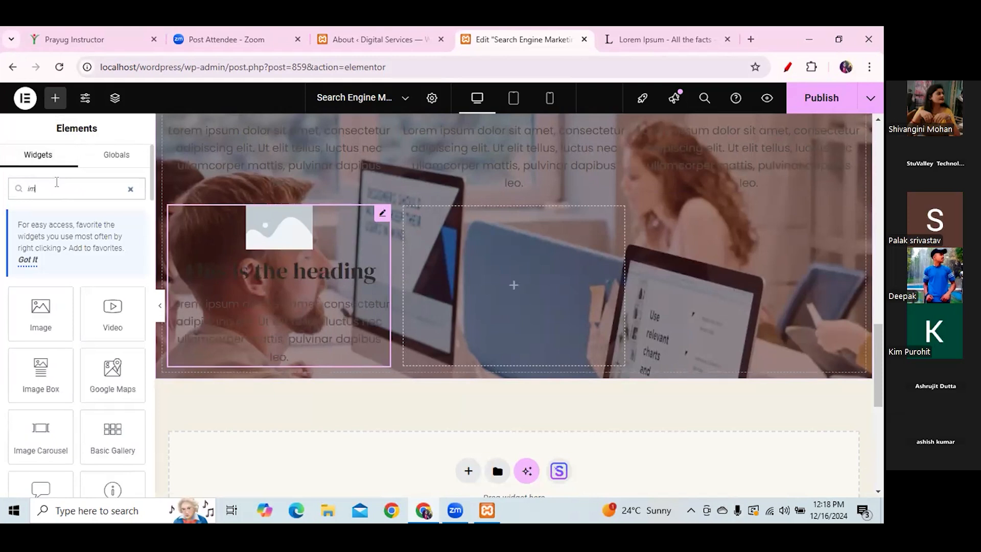
{"action": "type", "text": "ag"}
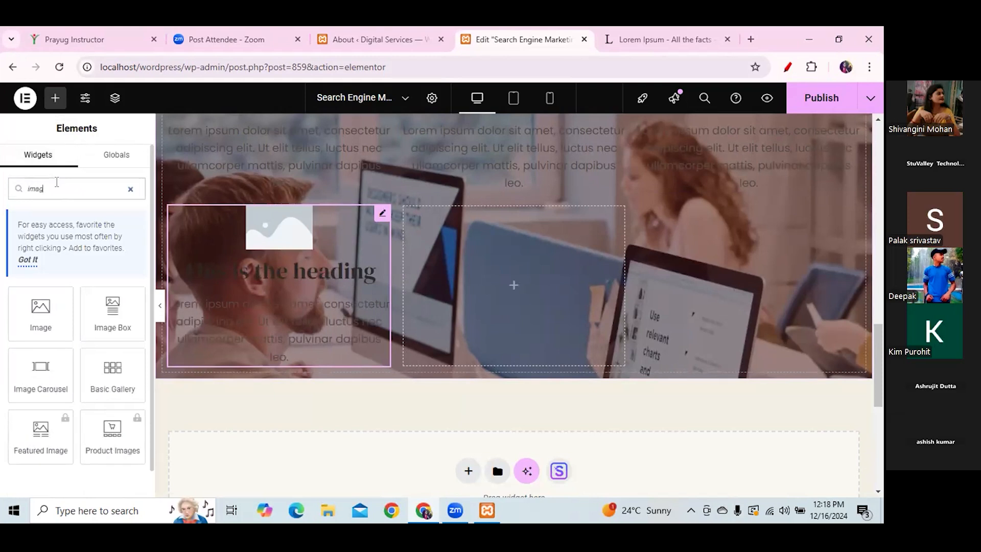
{"action": "type", "text": "e box"}
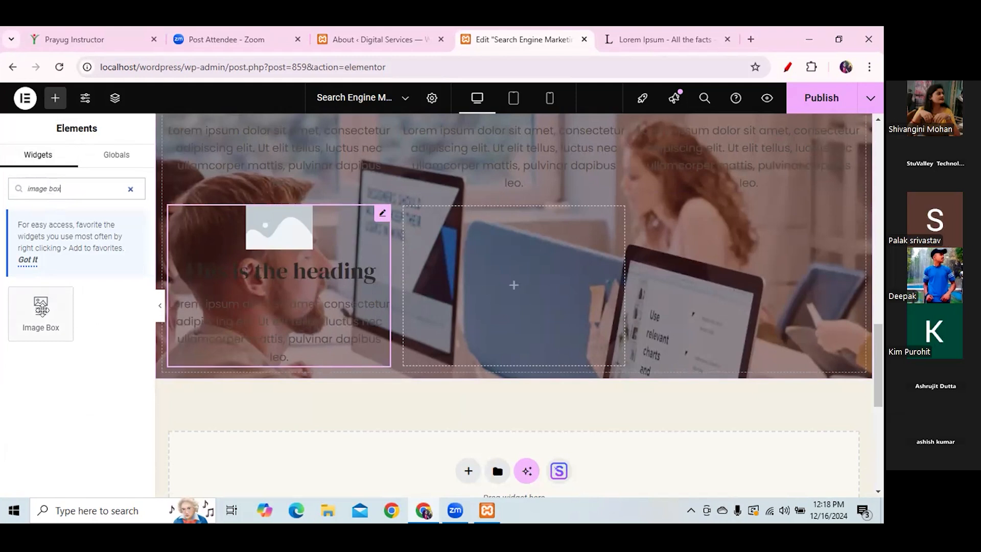
{"action": "left_click_drag", "start_coordinate": [41, 312], "coordinate": [512, 300]}
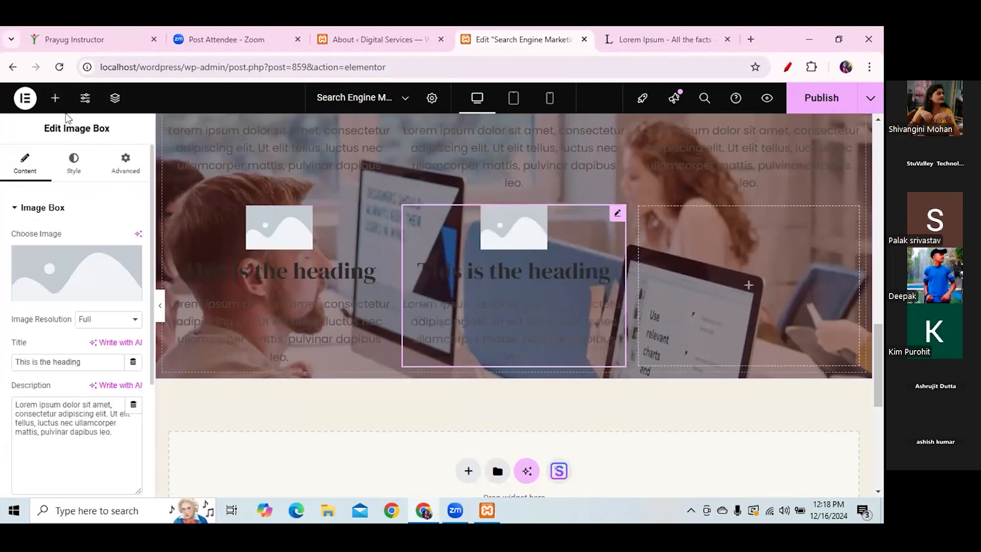
{"action": "left_click", "coordinate": [55, 98]}
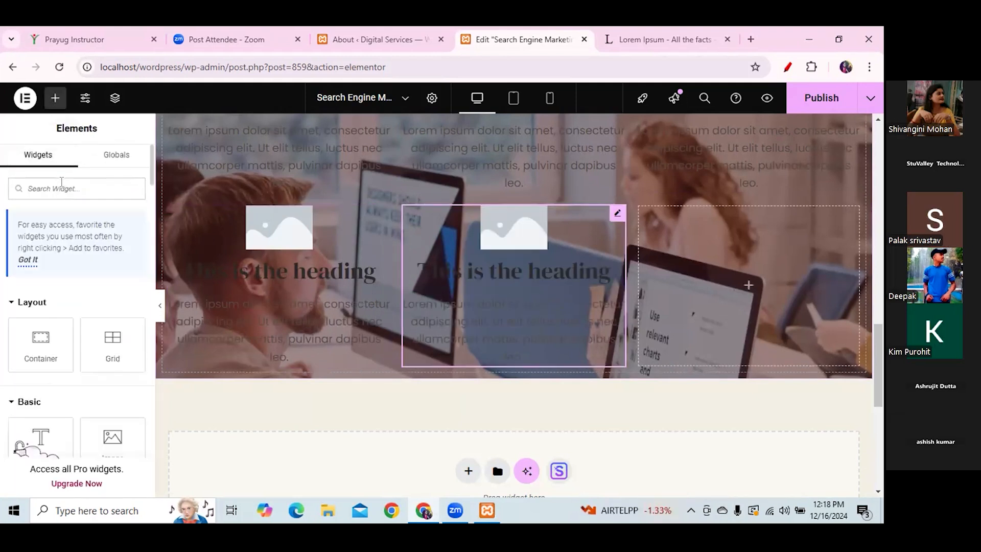
{"action": "type", "text": "image"}
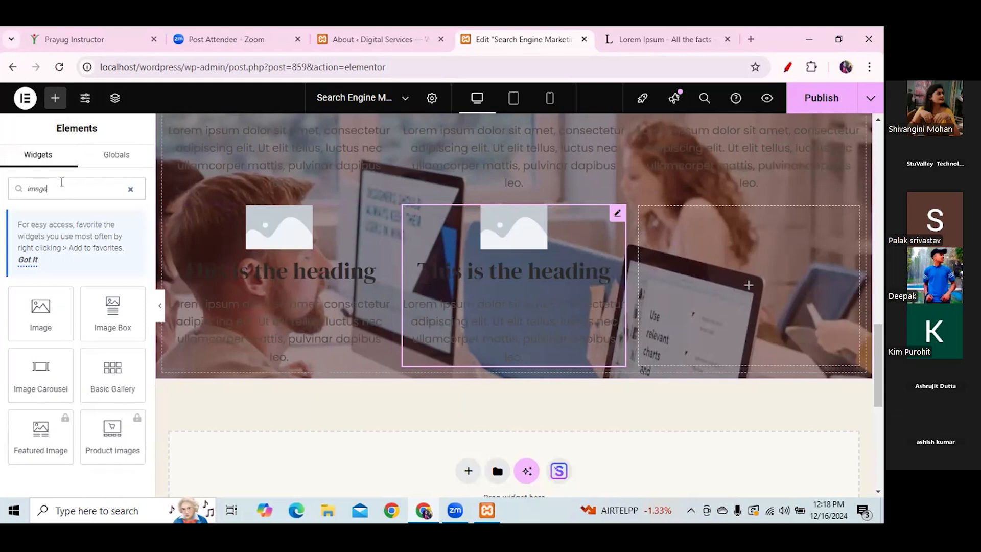
{"action": "type", "text": " box"}
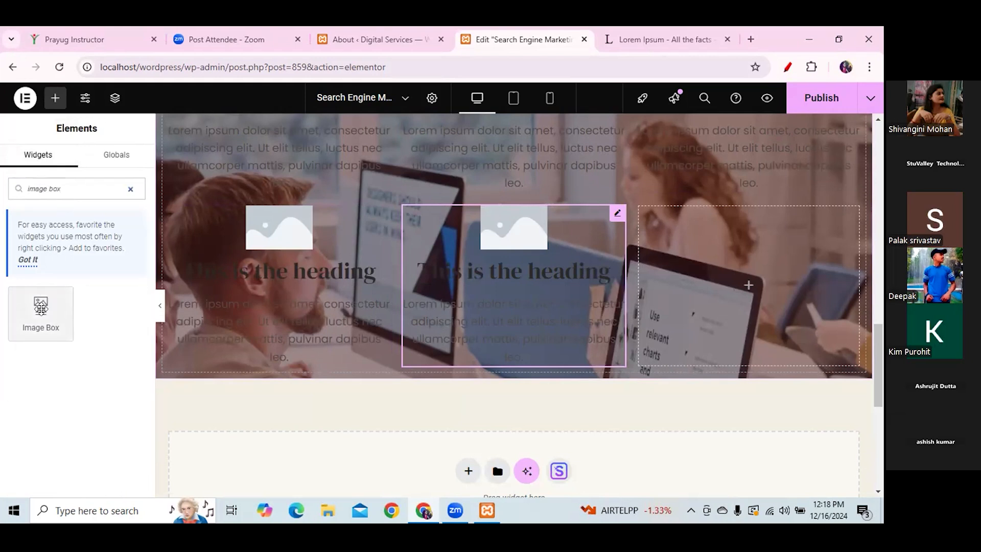
{"action": "left_click_drag", "start_coordinate": [40, 306], "coordinate": [761, 296]}
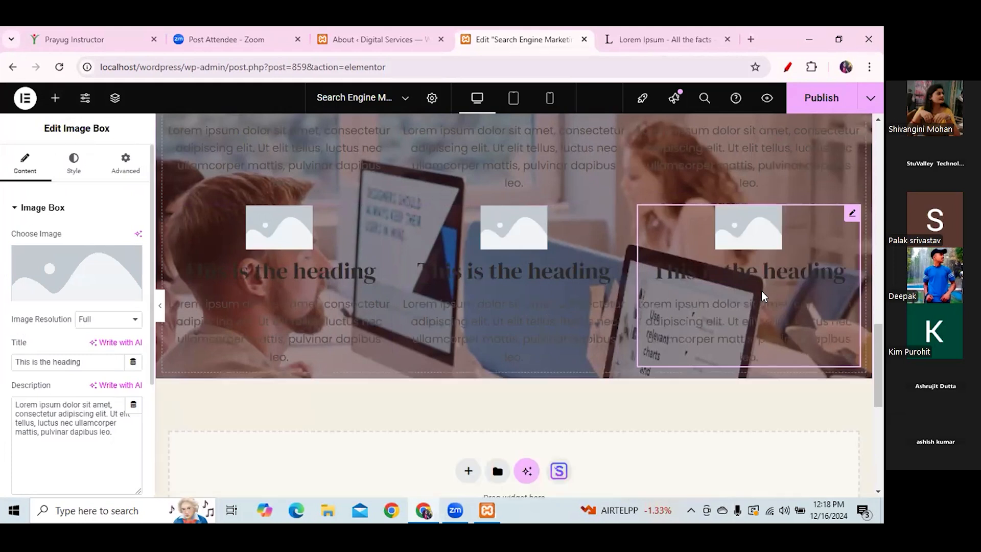
{"action": "scroll", "coordinate": [875, 311], "scroll_direction": "up", "scroll_amount": 3}
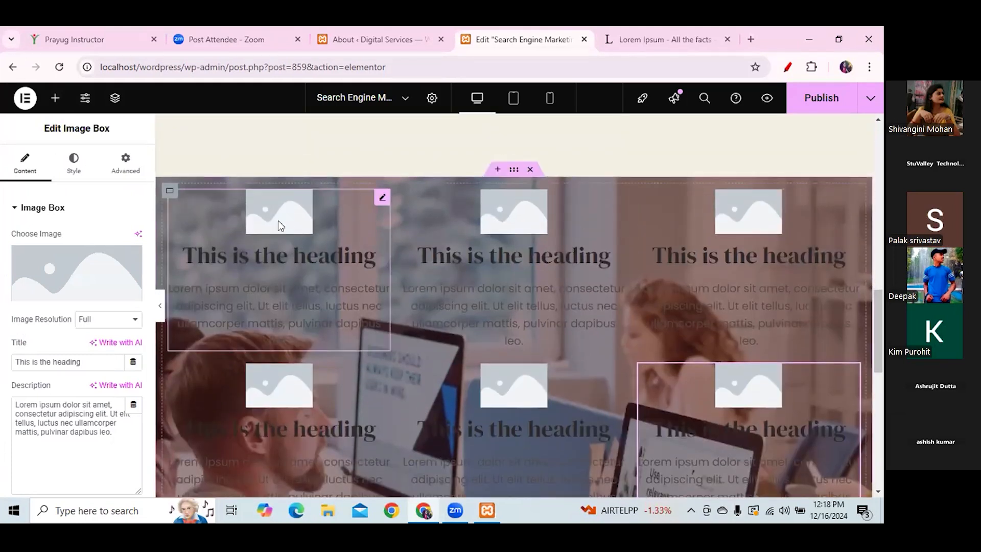
- Select the first image box and open Insert Media to pick its picture
{"action": "left_click", "coordinate": [274, 234]}
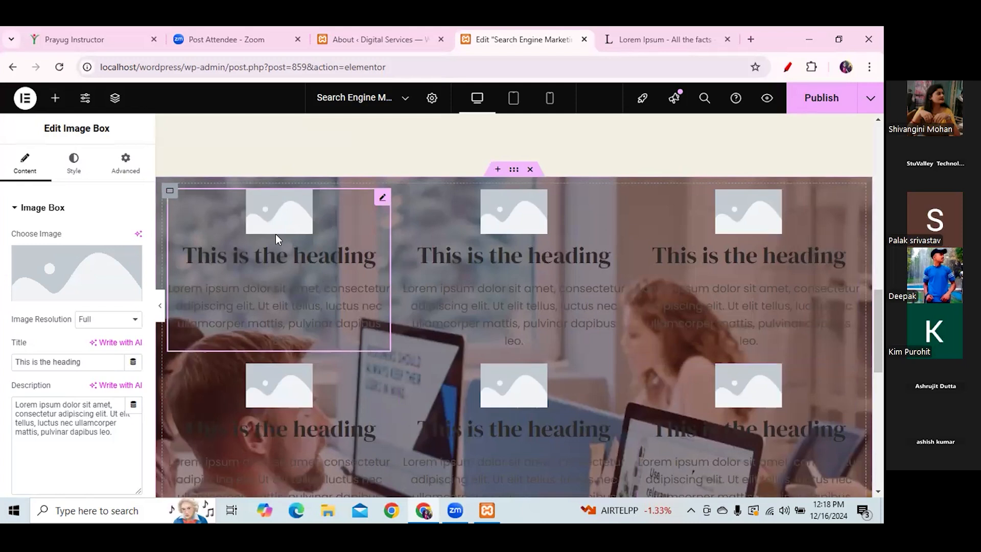
{"action": "left_click", "coordinate": [55, 295]}
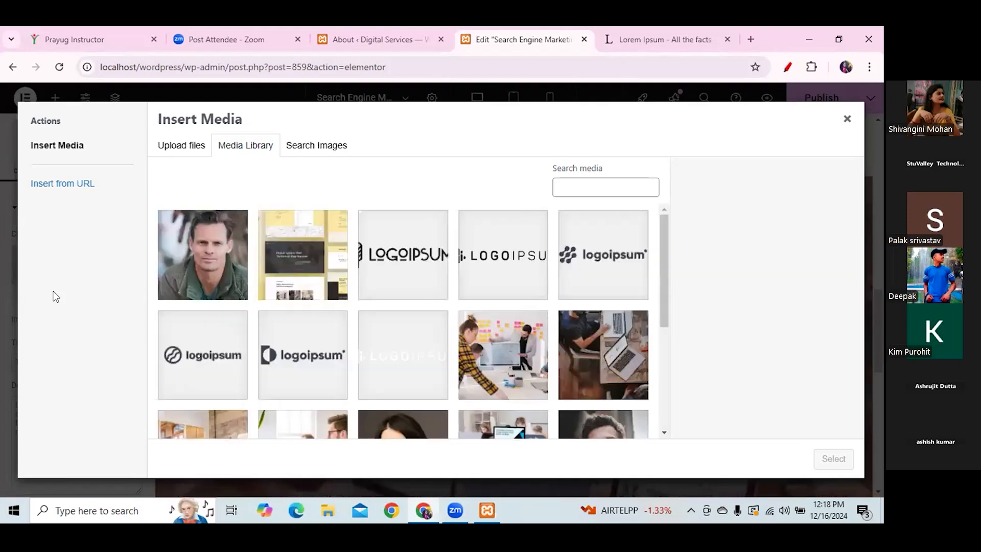
{"action": "left_click", "coordinate": [301, 148]}
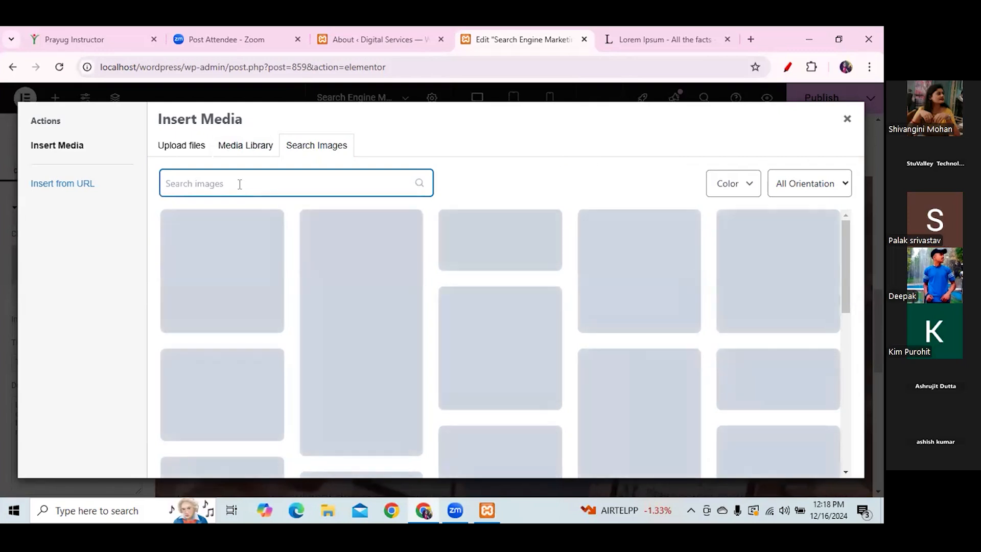
{"action": "type", "text": "mail"}
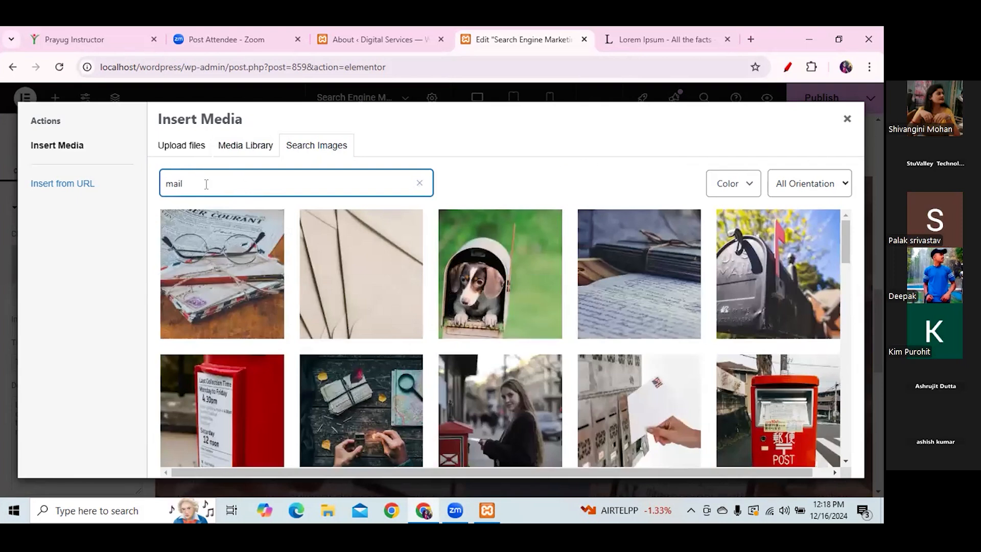
{"action": "key", "text": "BackSpace"}
{"action": "key", "text": "BackSpace"}
{"action": "key", "text": "BackSpace"}
{"action": "key", "text": "BackSpace"}
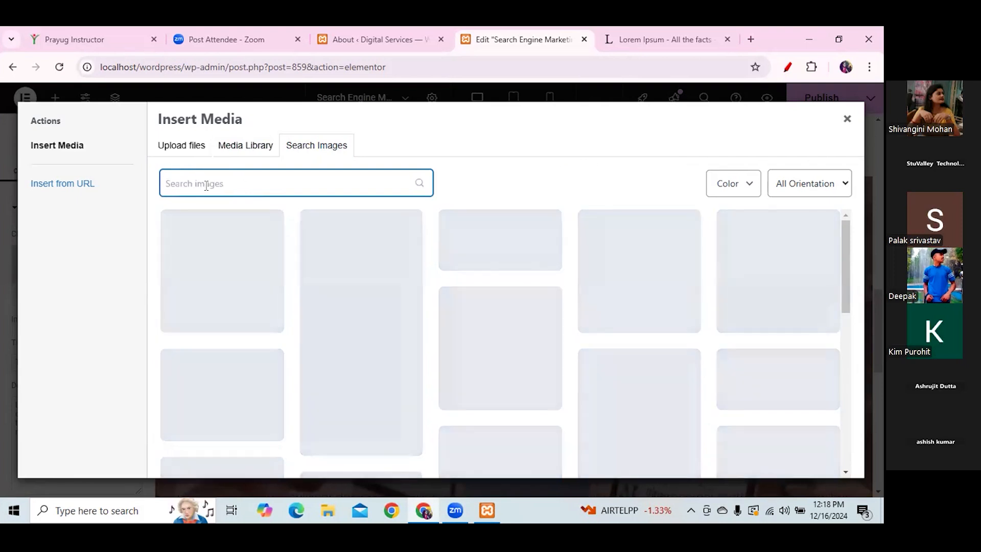
{"action": "type", "text": "letter"}
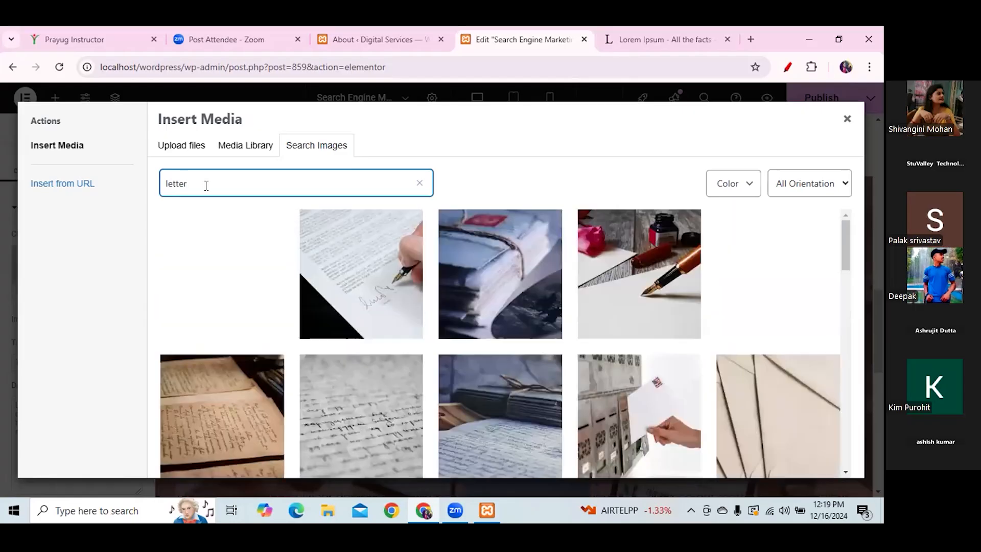
{"action": "left_click", "coordinate": [58, 148]}
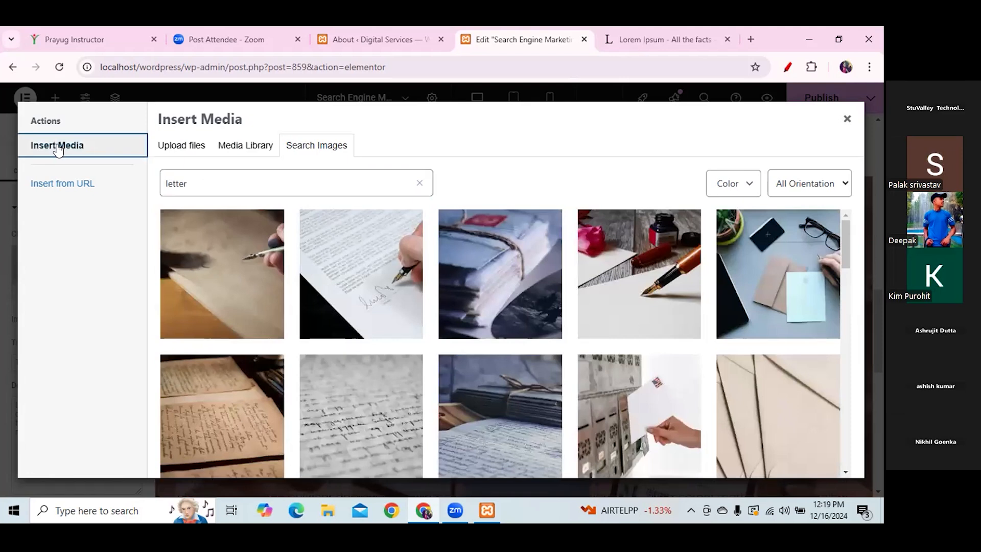
{"action": "left_click", "coordinate": [419, 184]}
{"action": "left_click", "coordinate": [60, 189]}
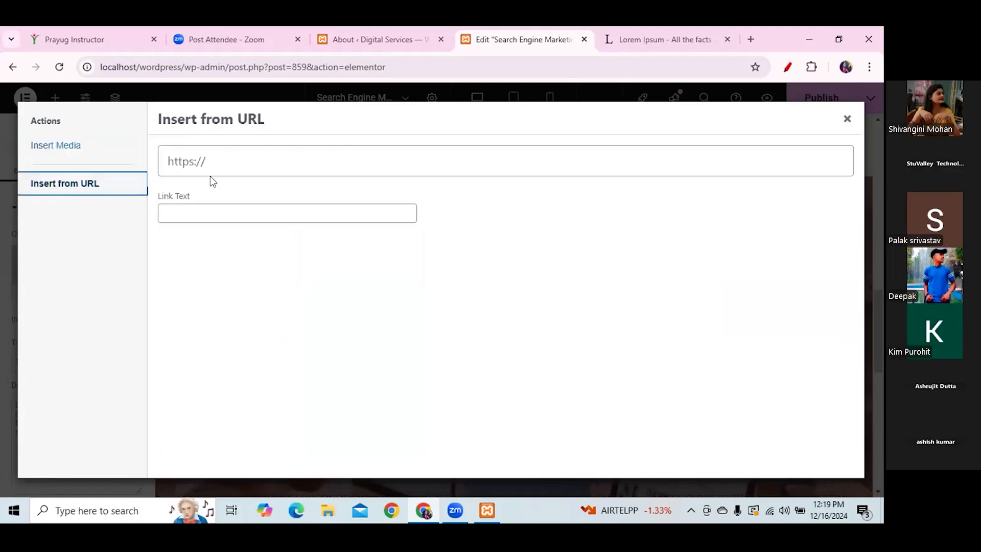
{"action": "left_click", "coordinate": [61, 146]}
{"action": "left_click", "coordinate": [254, 180]}
{"action": "left_click", "coordinate": [241, 147]}
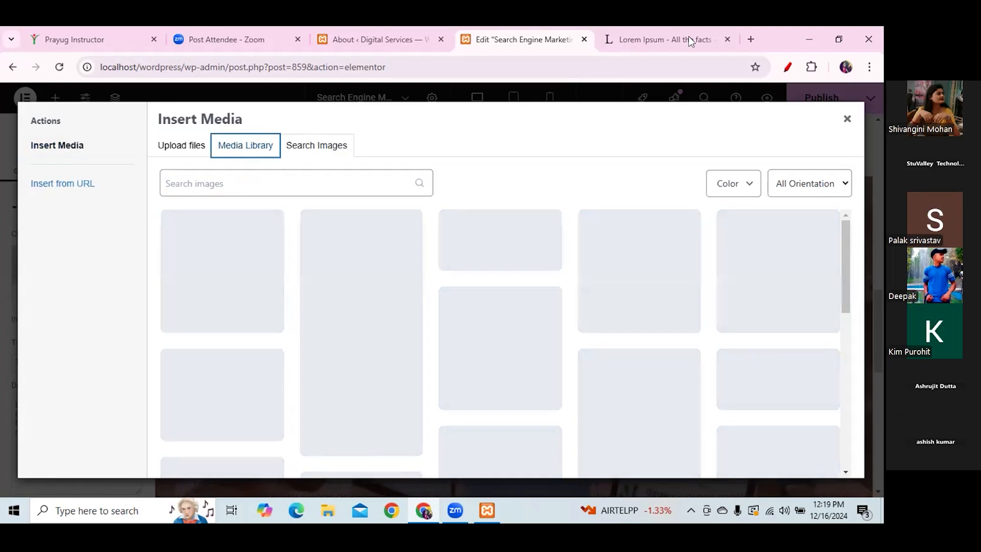
- In a new tab, search Google for 'free icons for website' and open the Freeicons result
{"action": "key", "text": "ctrl+t"}
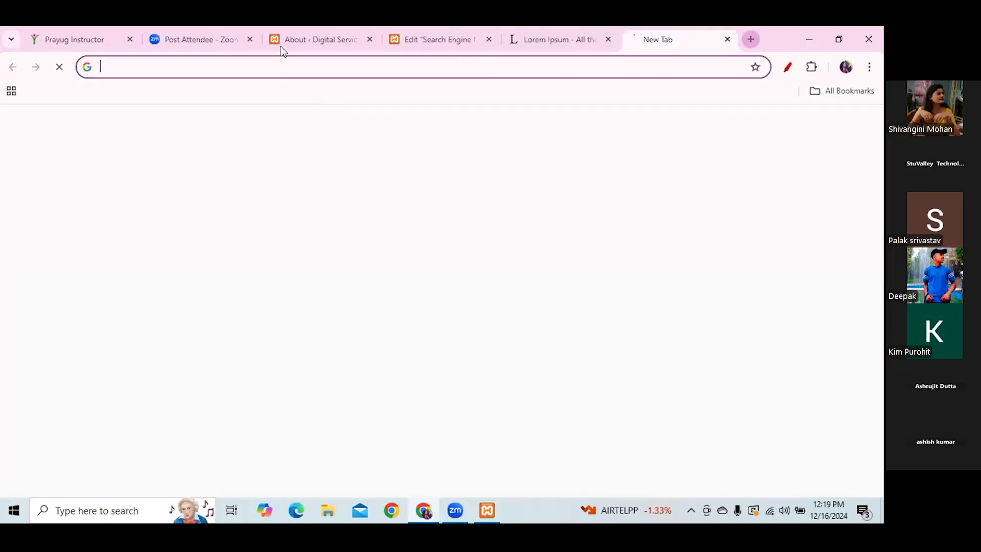
{"action": "left_click", "coordinate": [281, 68]}
{"action": "type", "text": "i"}
{"action": "key", "text": "BackSpace"}
{"action": "key", "text": "BackSpace"}
{"action": "type", "text": "c"}
{"action": "key", "text": "BackSpace"}
{"action": "type", "text": "free icom"}
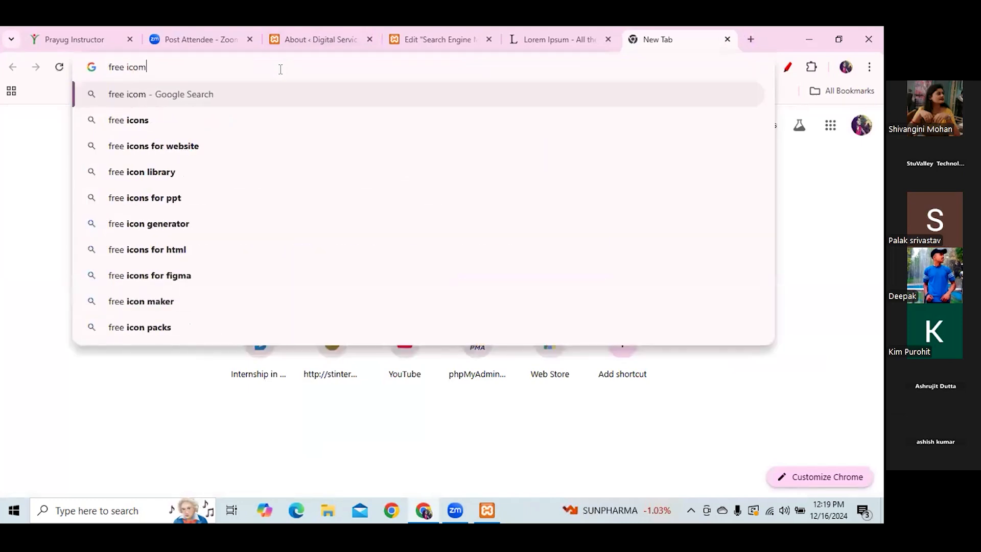
{"action": "left_click", "coordinate": [187, 152]}
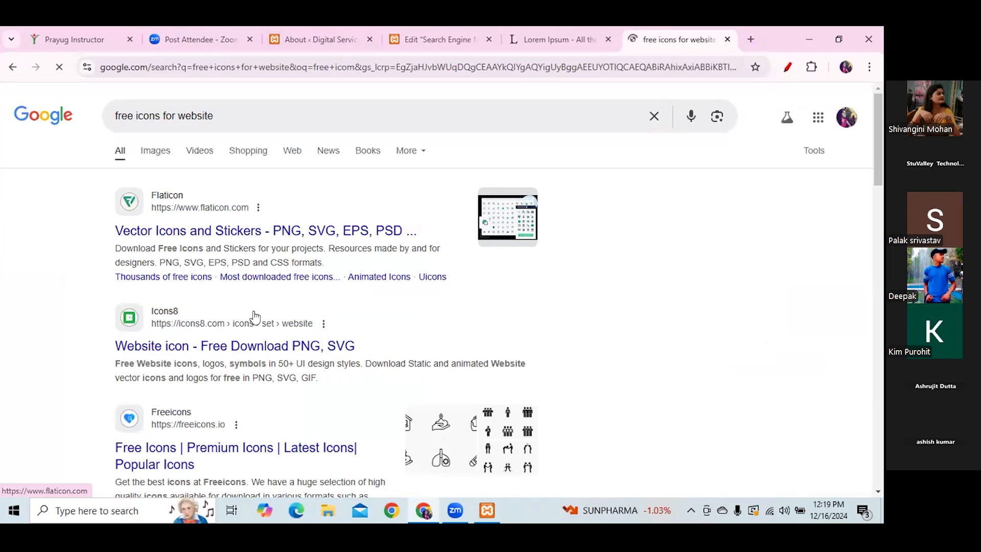
{"action": "left_click", "coordinate": [242, 447]}
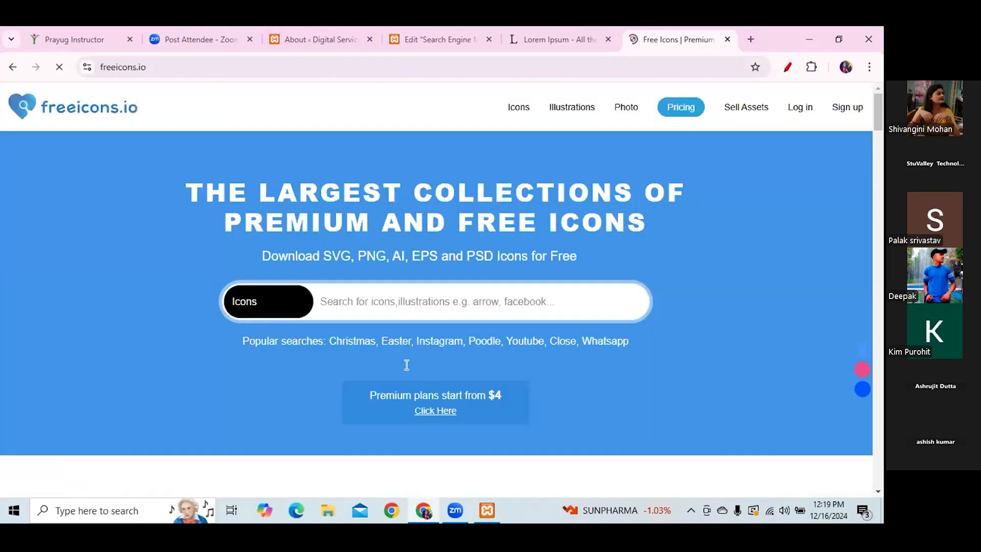
- Search freeicons.io for 'mail' and open the solid black envelope icon's details
{"action": "left_click", "coordinate": [371, 300]}
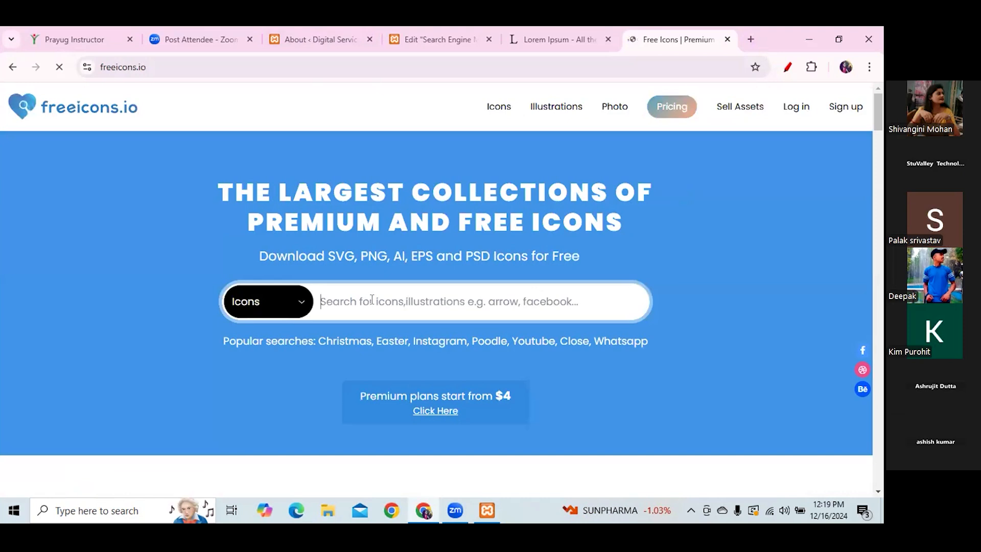
{"action": "type", "text": "m"}
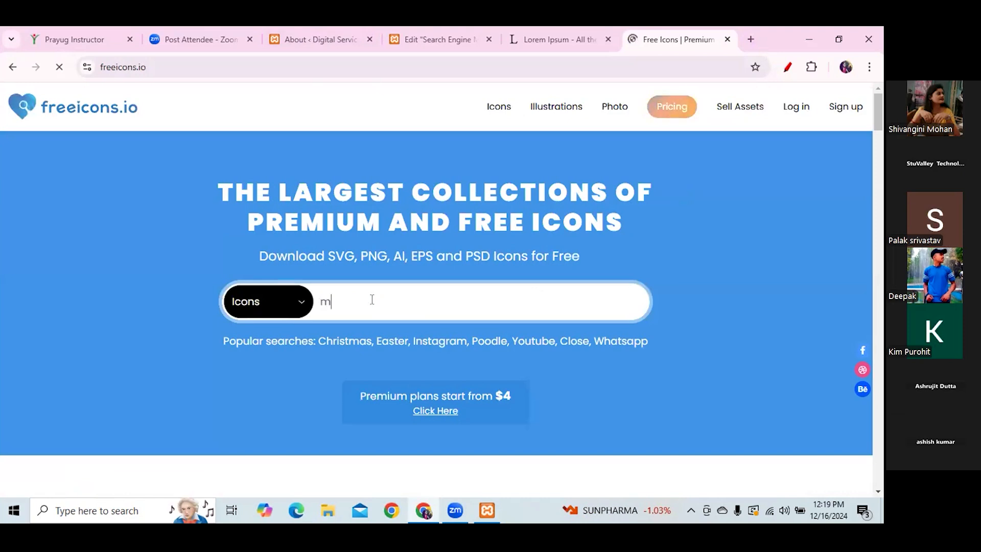
{"action": "type", "text": "ail"}
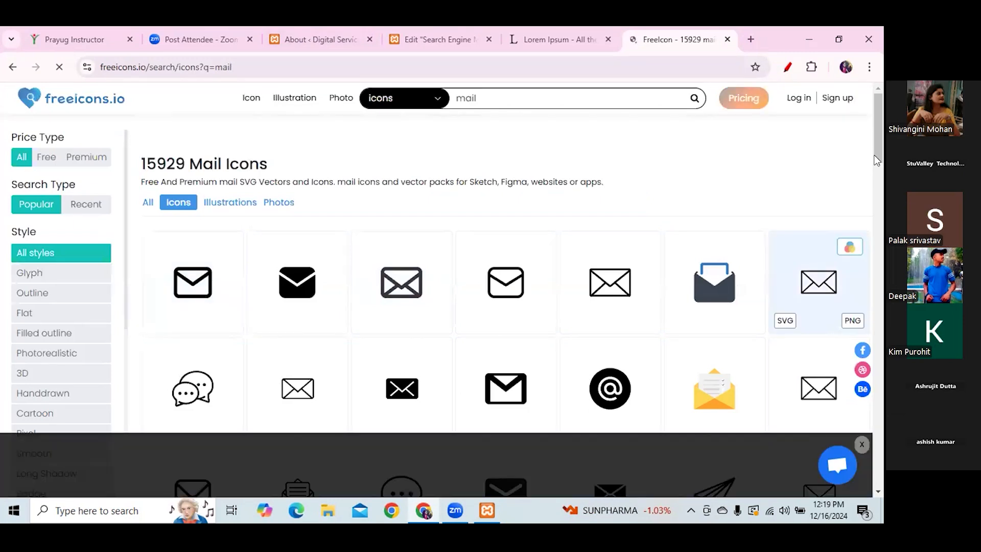
{"action": "scroll", "coordinate": [877, 192], "scroll_direction": "down", "scroll_amount": 5}
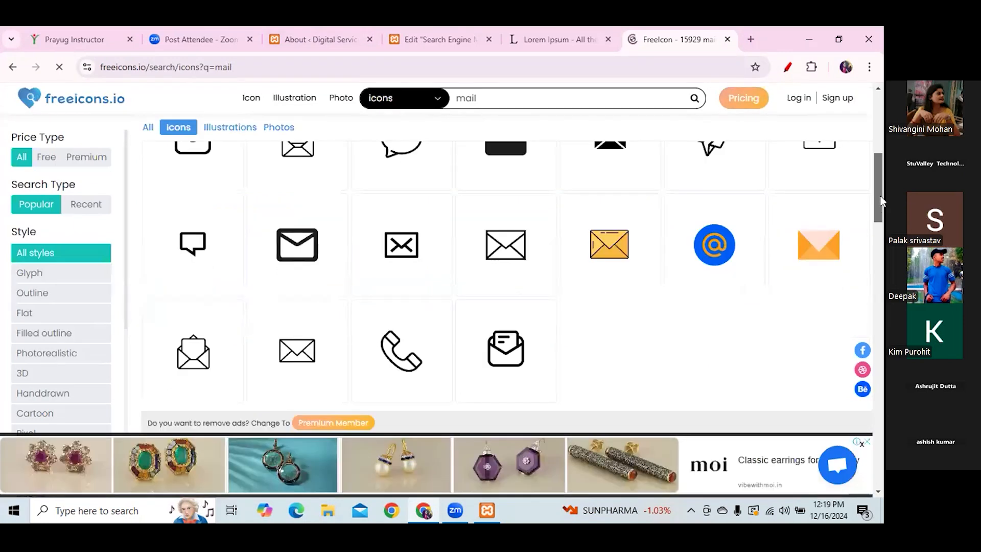
{"action": "scroll", "coordinate": [880, 199], "scroll_direction": "up", "scroll_amount": 2}
{"action": "scroll", "coordinate": [875, 176], "scroll_direction": "up", "scroll_amount": 3}
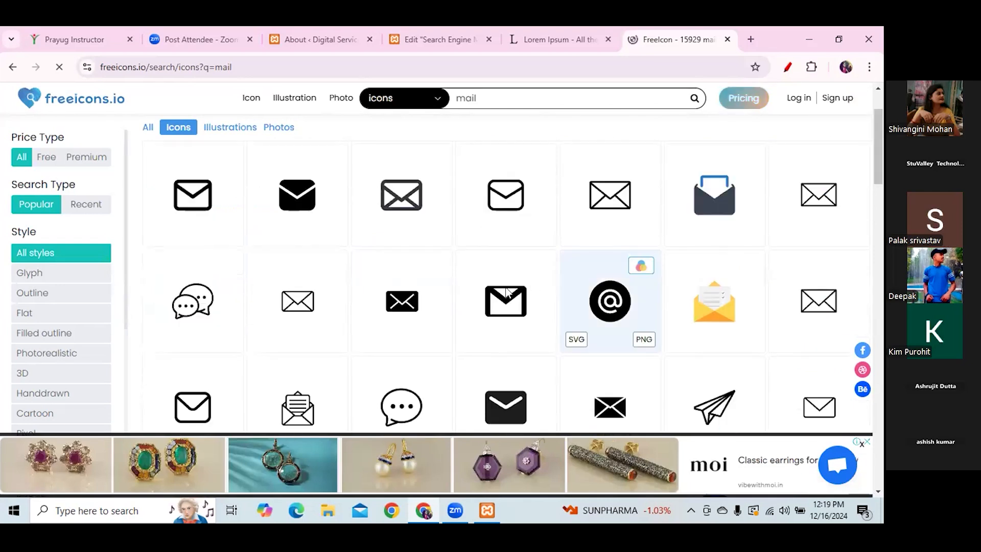
{"action": "left_click", "coordinate": [507, 292]}
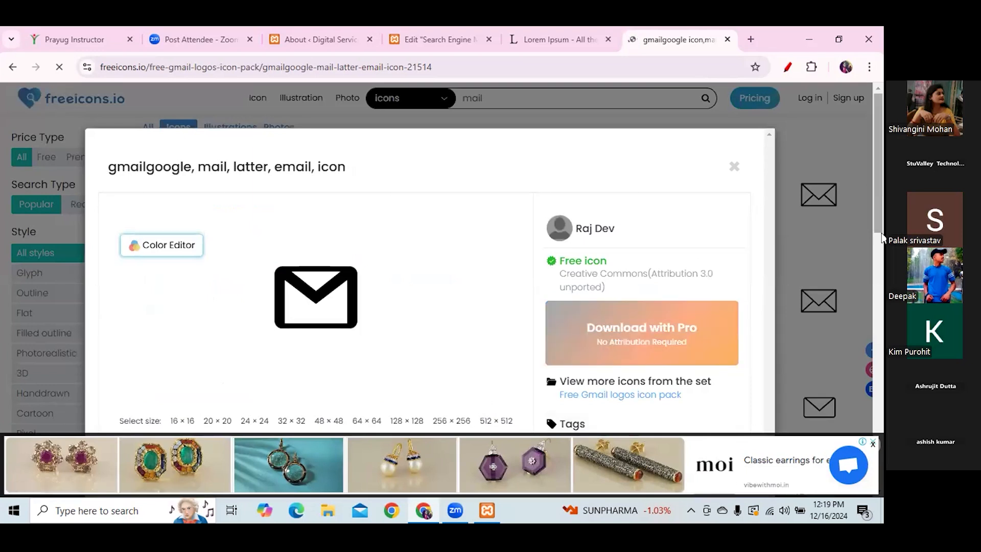
- Request the mail icon's PNG download and choose Connect with Google at the login prompt
{"action": "scroll", "coordinate": [881, 238], "scroll_direction": "down", "scroll_amount": 3}
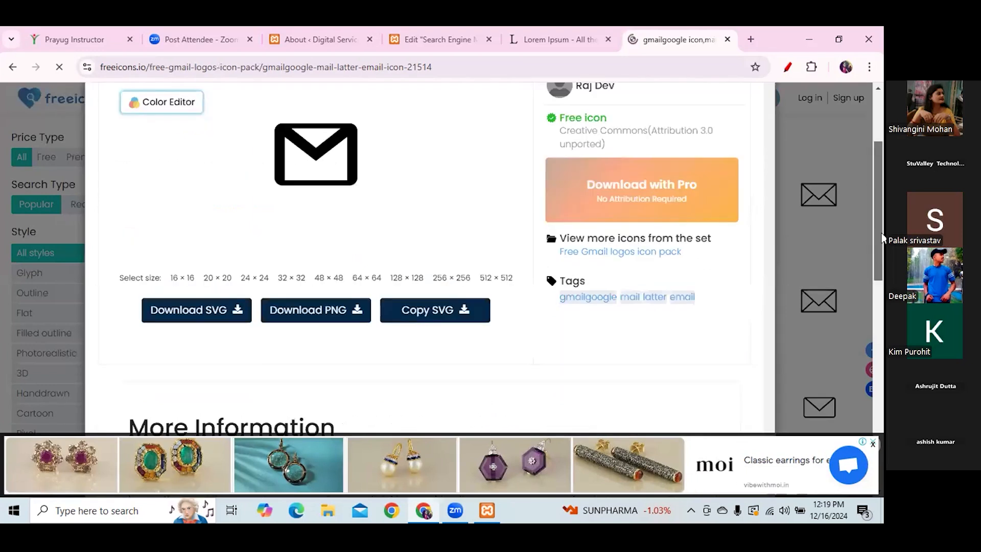
{"action": "left_click", "coordinate": [302, 308]}
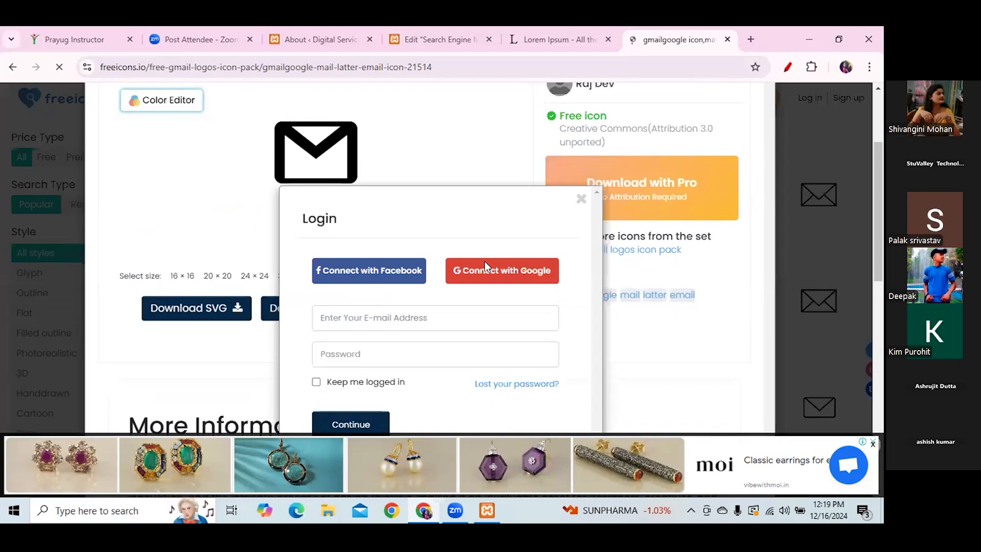
{"action": "left_click", "coordinate": [873, 235]}
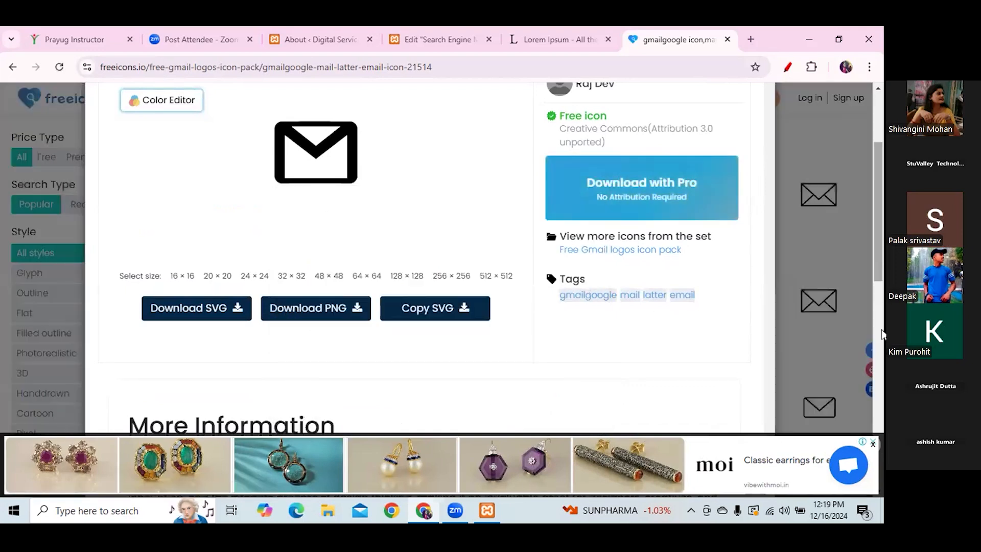
{"action": "scroll", "coordinate": [877, 220], "scroll_direction": "down", "scroll_amount": 5}
{"action": "scroll", "coordinate": [881, 245], "scroll_direction": "up", "scroll_amount": 5}
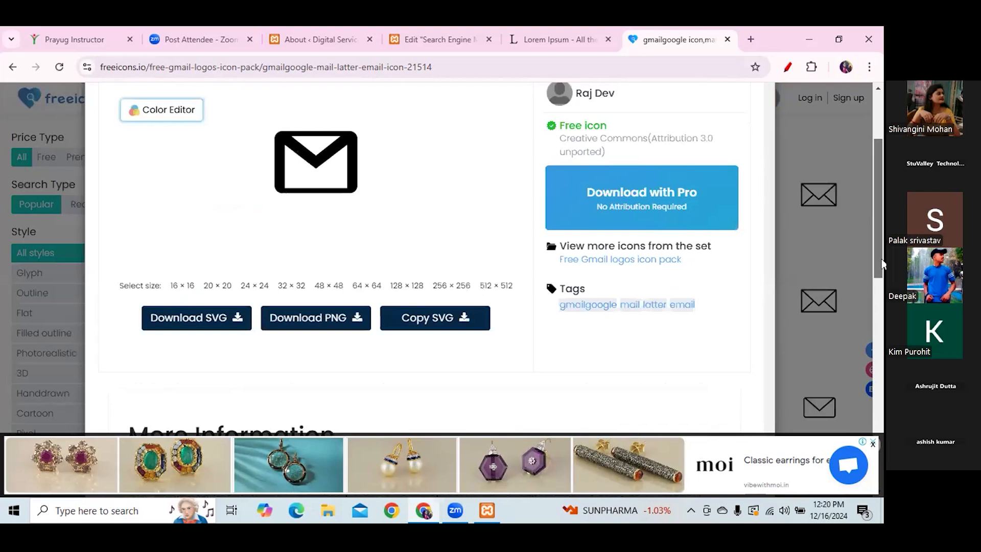
{"action": "scroll", "coordinate": [880, 258], "scroll_direction": "down", "scroll_amount": 2}
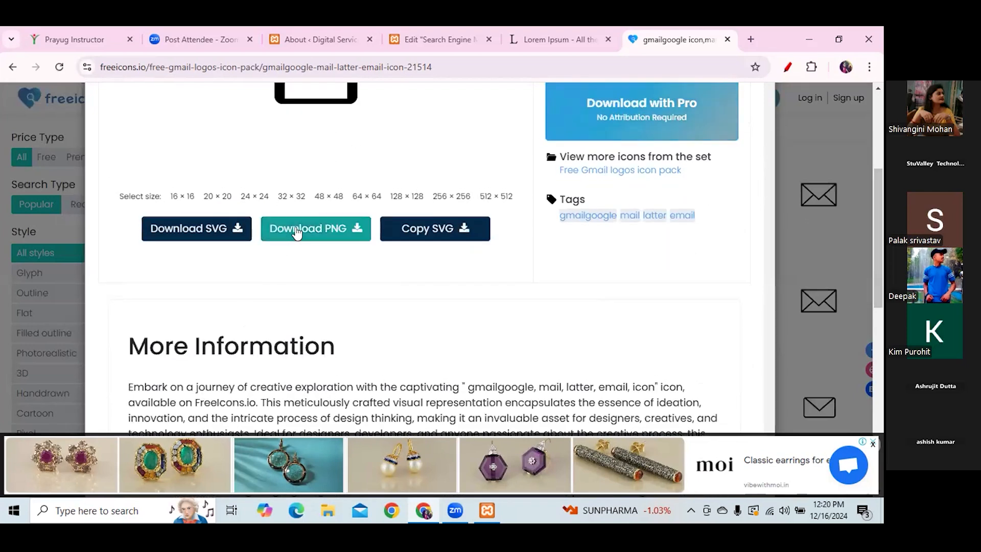
{"action": "left_click", "coordinate": [297, 233]}
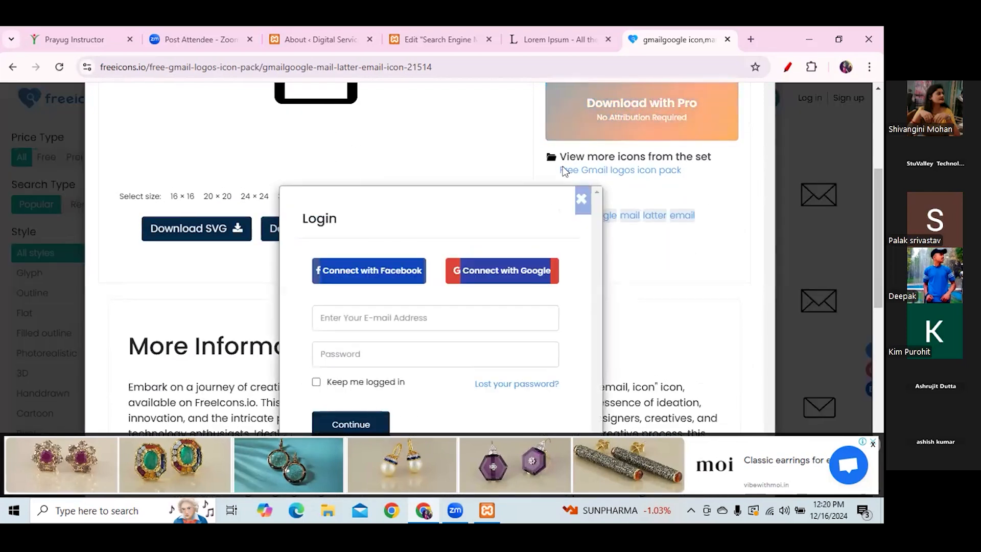
{"action": "left_click", "coordinate": [497, 267]}
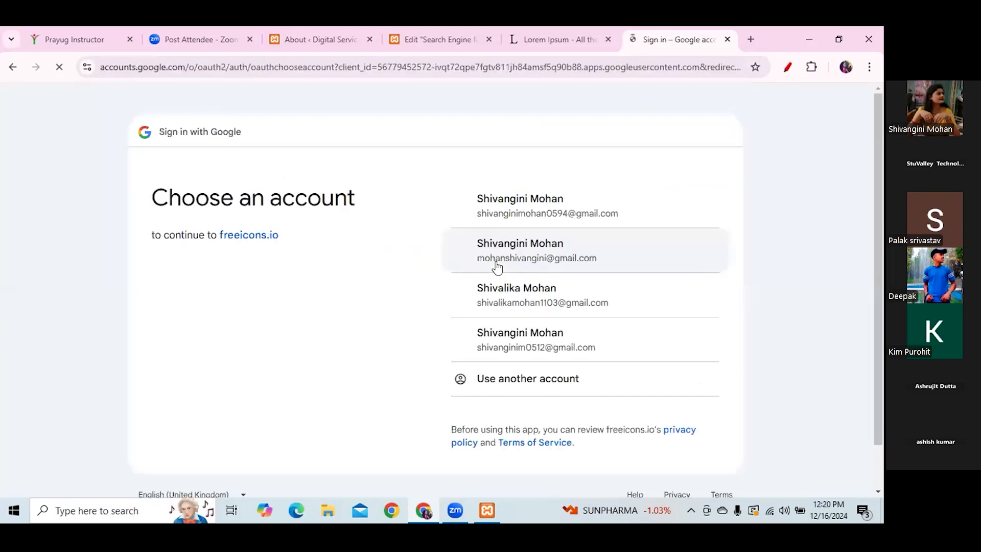
- Complete Google sign-in to freeicons.io and filter icons to the Free price type
{"action": "left_click", "coordinate": [516, 257]}
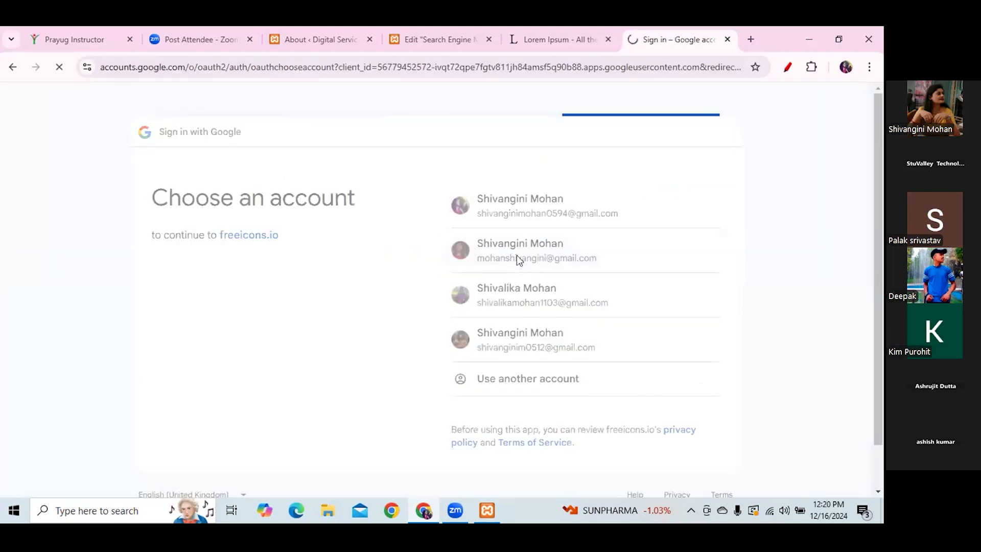
{"action": "left_click", "coordinate": [685, 364]}
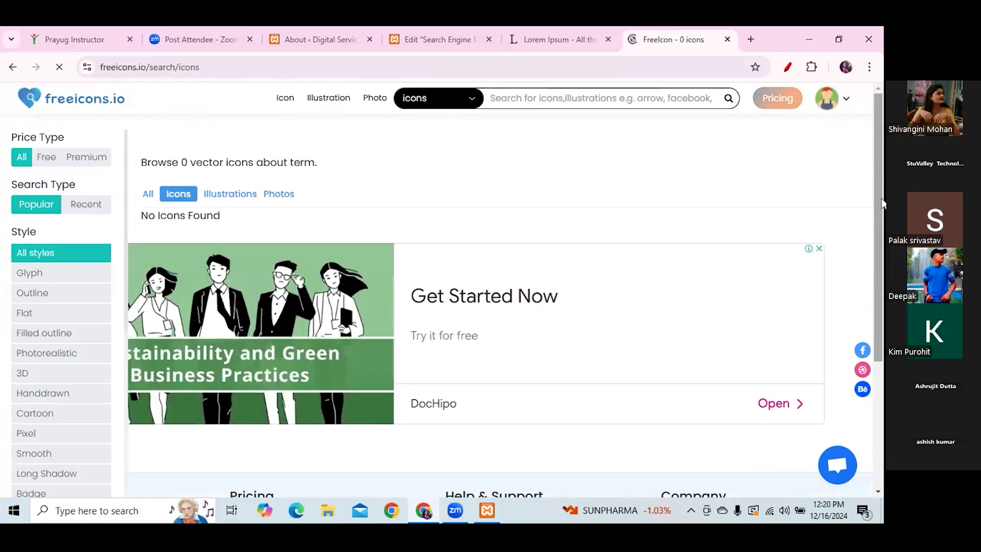
{"action": "left_click_drag", "start_coordinate": [881, 238], "coordinate": [202, 110]}
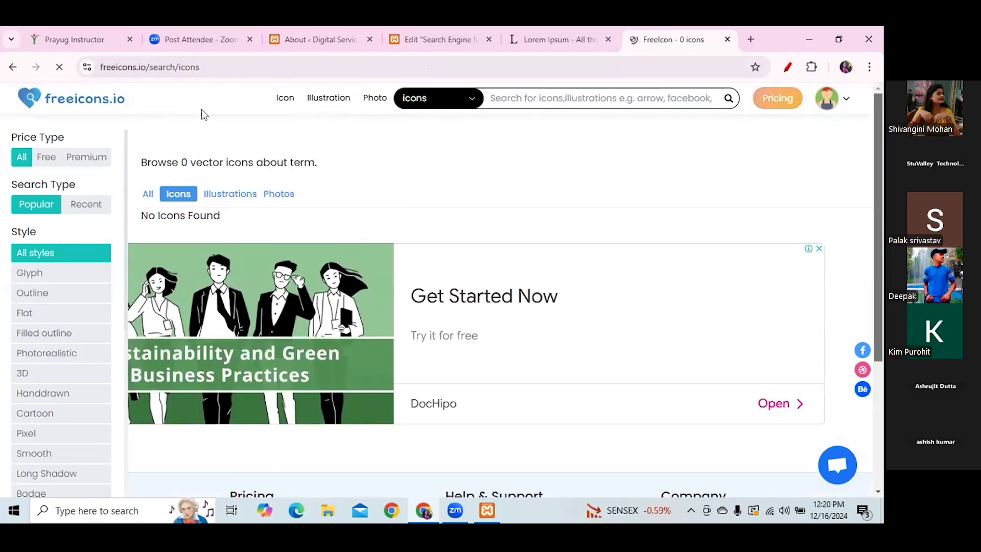
{"action": "left_click", "coordinate": [46, 157]}
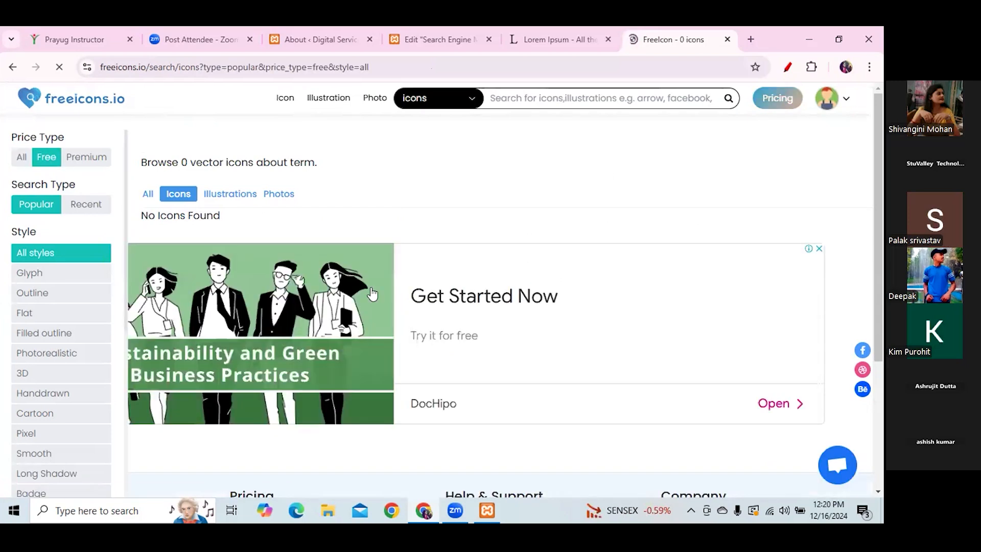
- Search 'mail' and download the outline envelope icon as a 128 px PNG
{"action": "left_click", "coordinate": [555, 99]}
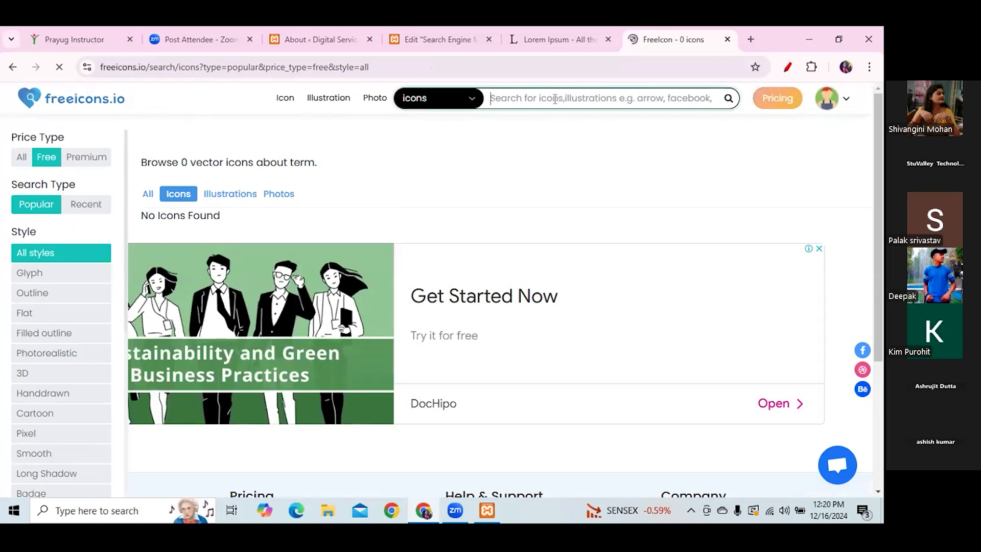
{"action": "type", "text": "mail"}
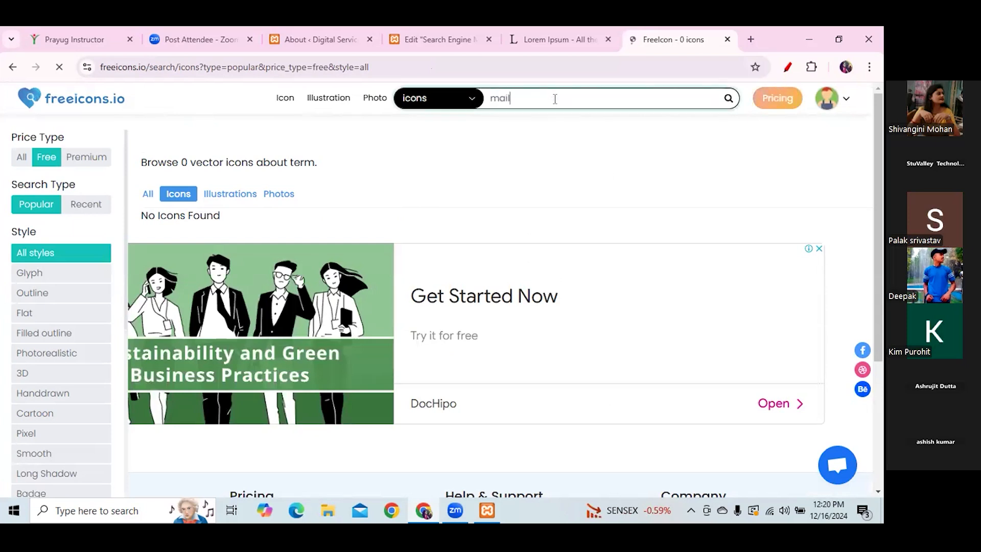
{"action": "key", "text": "Return"}
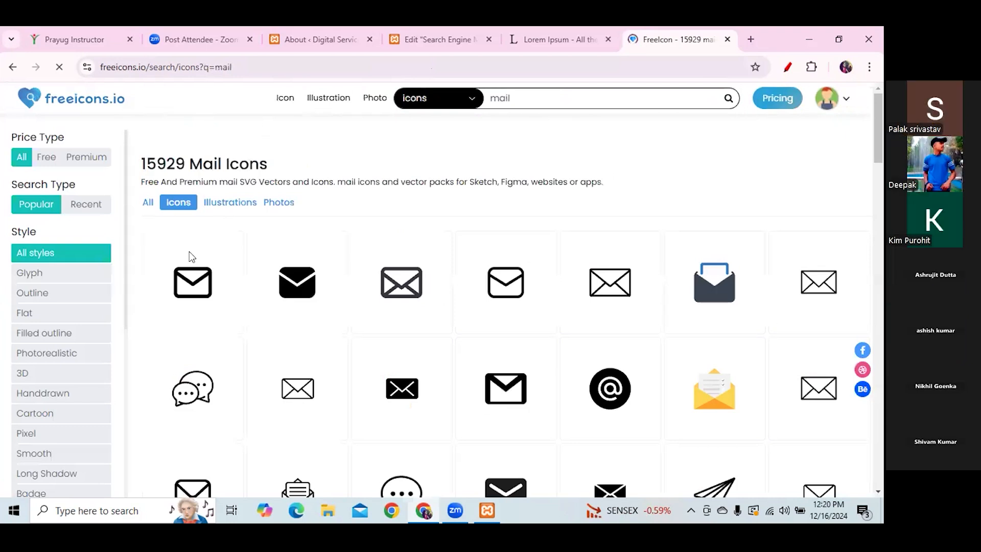
{"action": "left_click", "coordinate": [190, 281]}
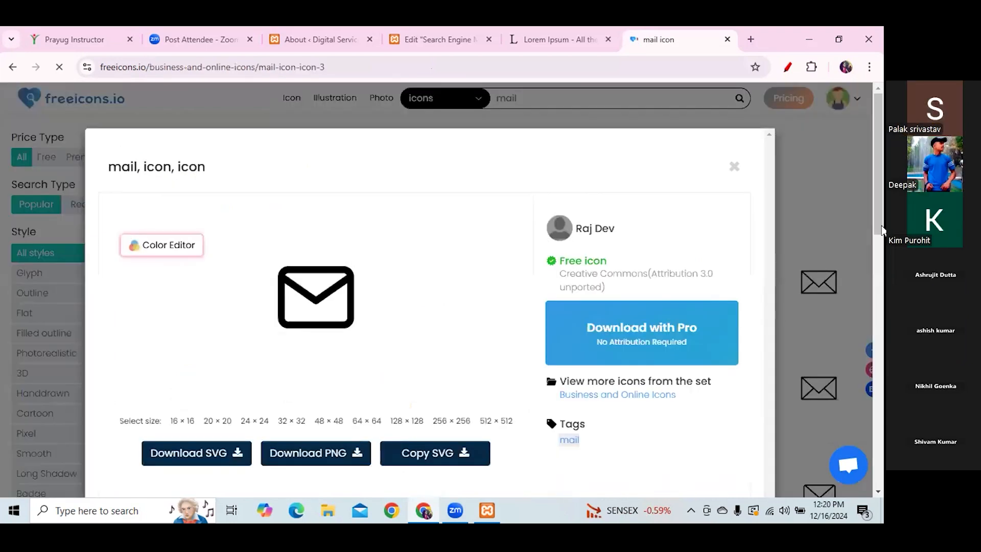
{"action": "scroll", "coordinate": [323, 387], "scroll_direction": "down", "scroll_amount": 2}
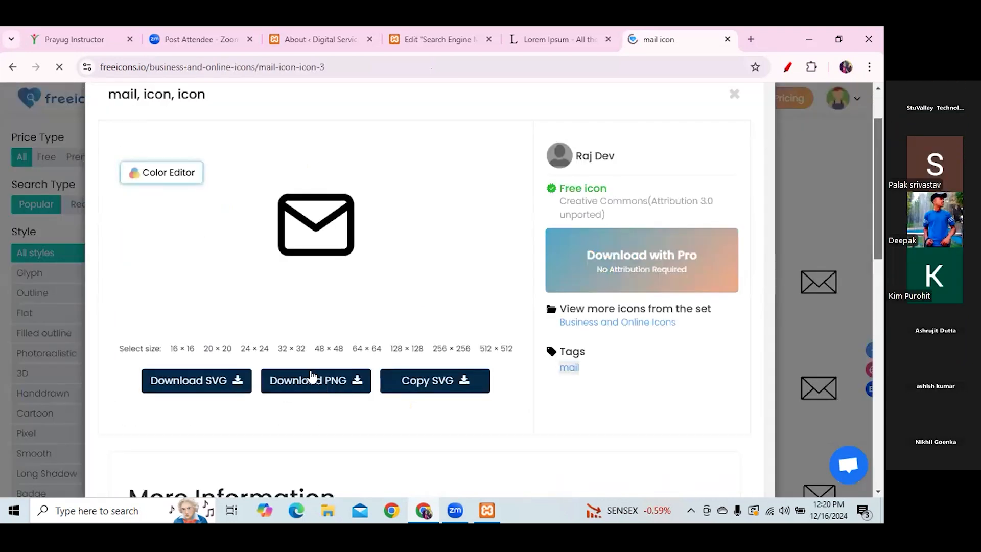
{"action": "left_click", "coordinate": [310, 373]}
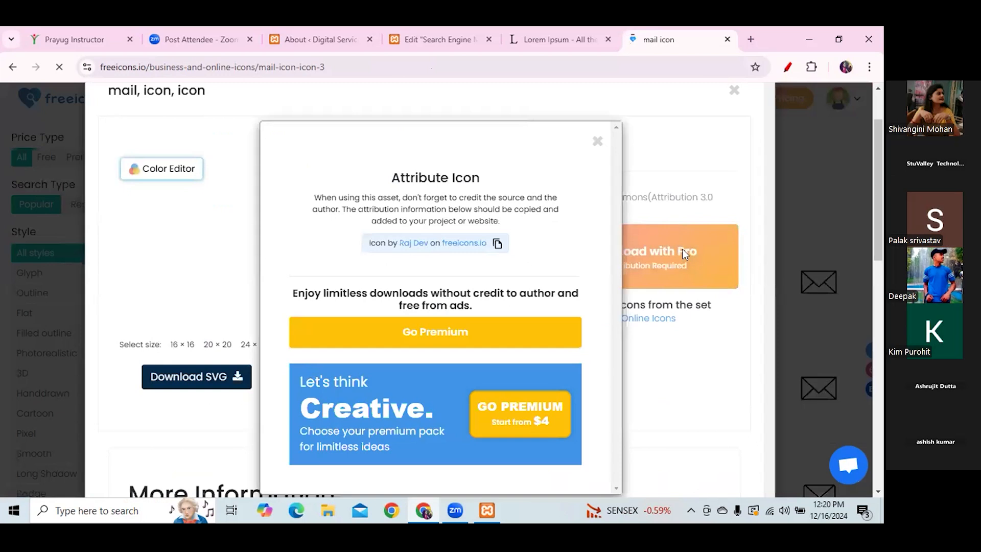
{"action": "left_click", "coordinate": [595, 146]}
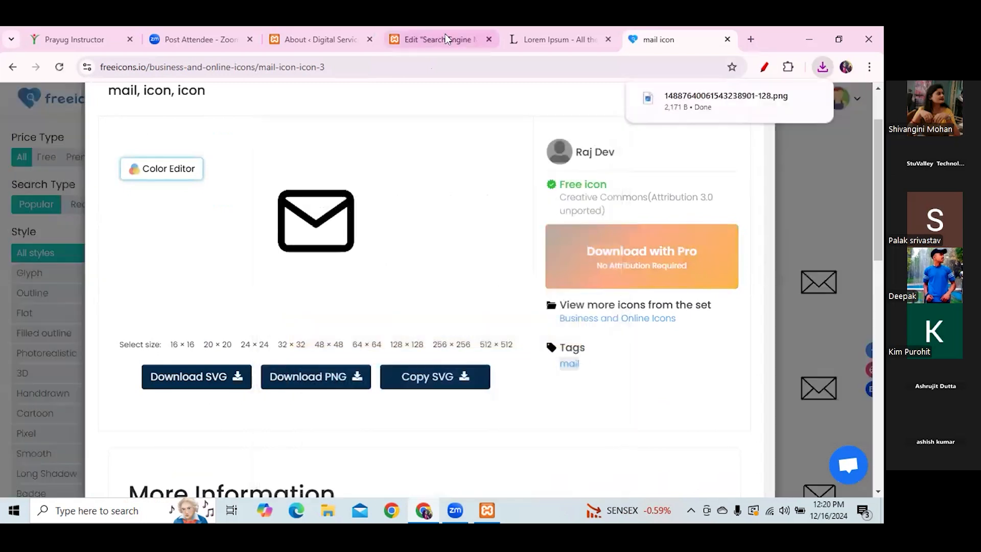
{"action": "left_click", "coordinate": [445, 34]}
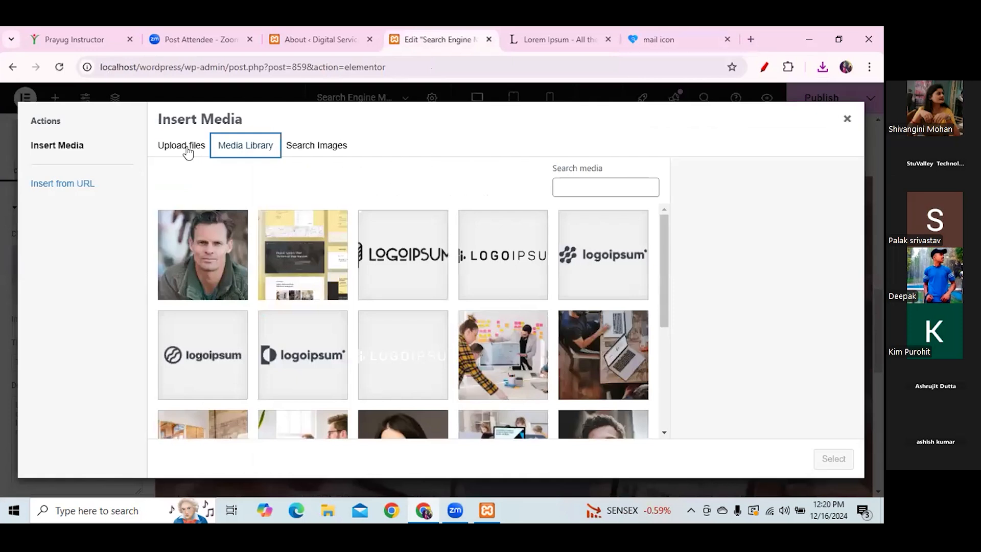
- Upload the downloaded mail PNG from Downloads and insert it into the first image box
{"action": "left_click", "coordinate": [187, 147]}
{"action": "left_click", "coordinate": [523, 320]}
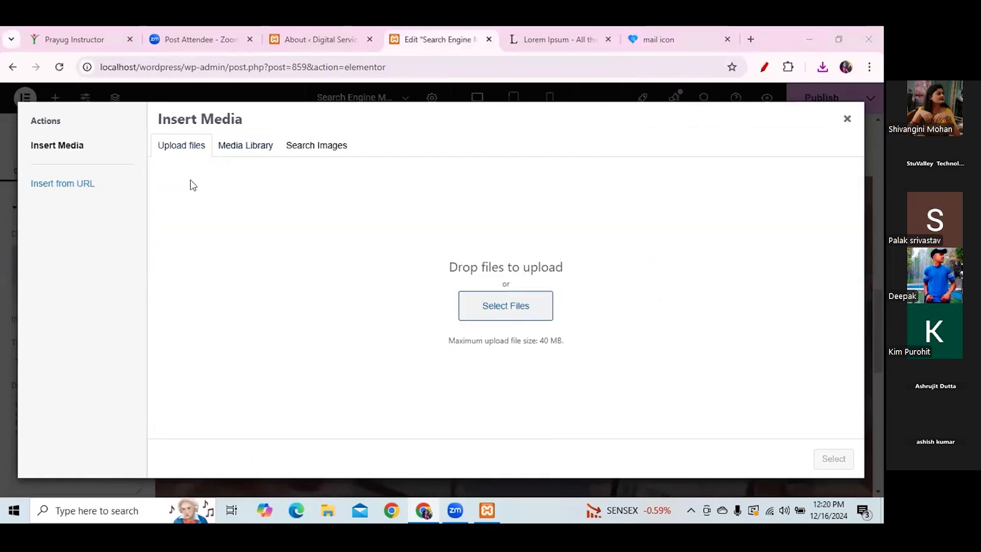
{"action": "left_click", "coordinate": [132, 148]}
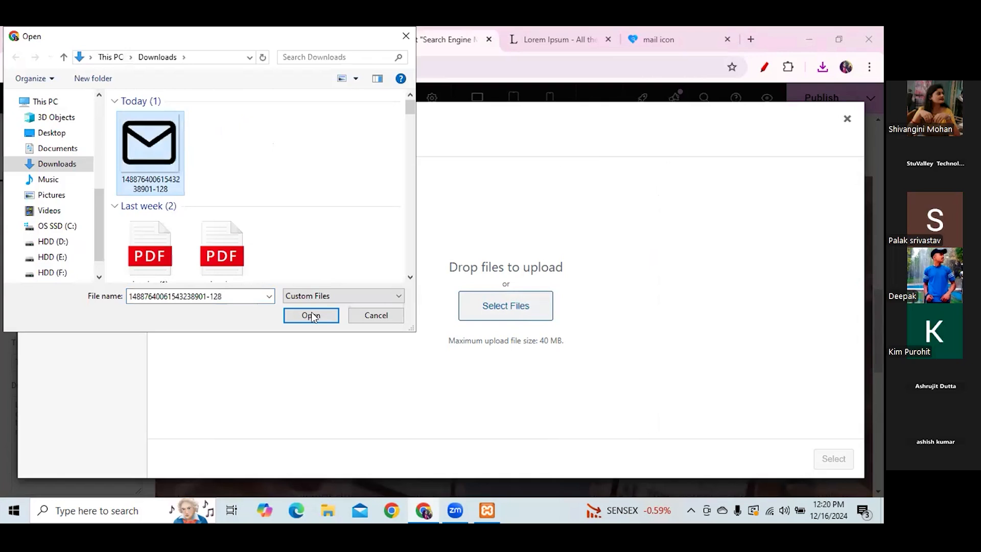
{"action": "left_click", "coordinate": [311, 315]}
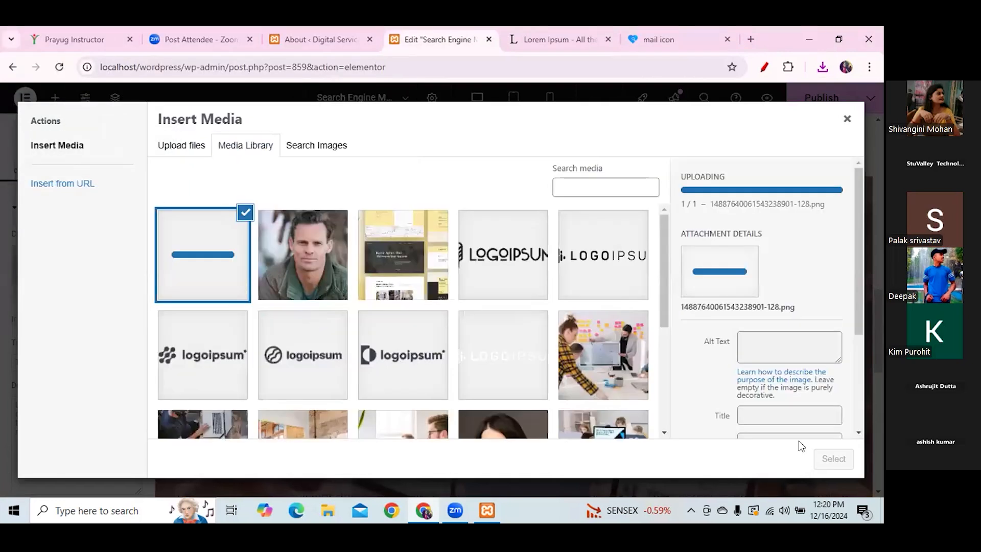
{"action": "left_click", "coordinate": [833, 458]}
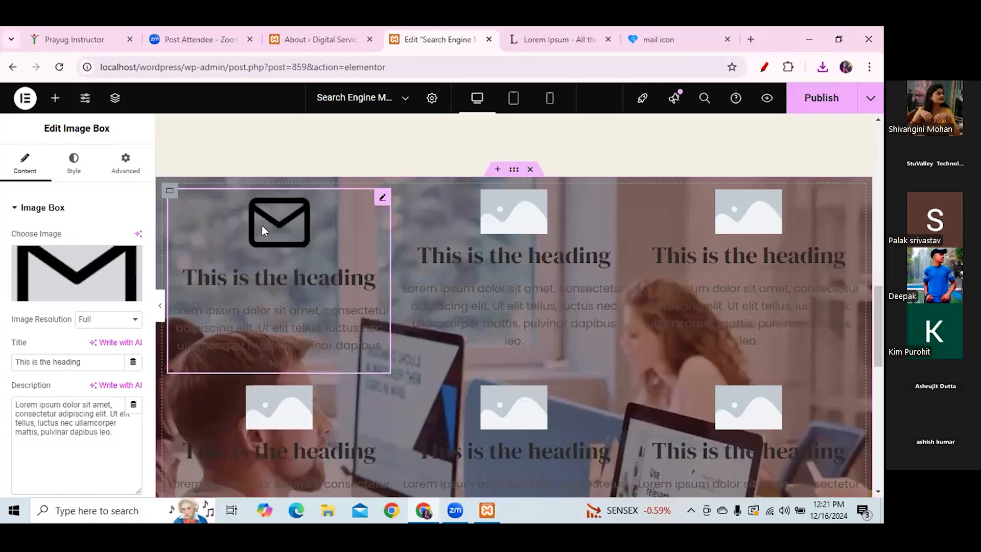
- Try Medium and Medium Large image resolutions, then set it back to Full
{"action": "left_click", "coordinate": [134, 320]}
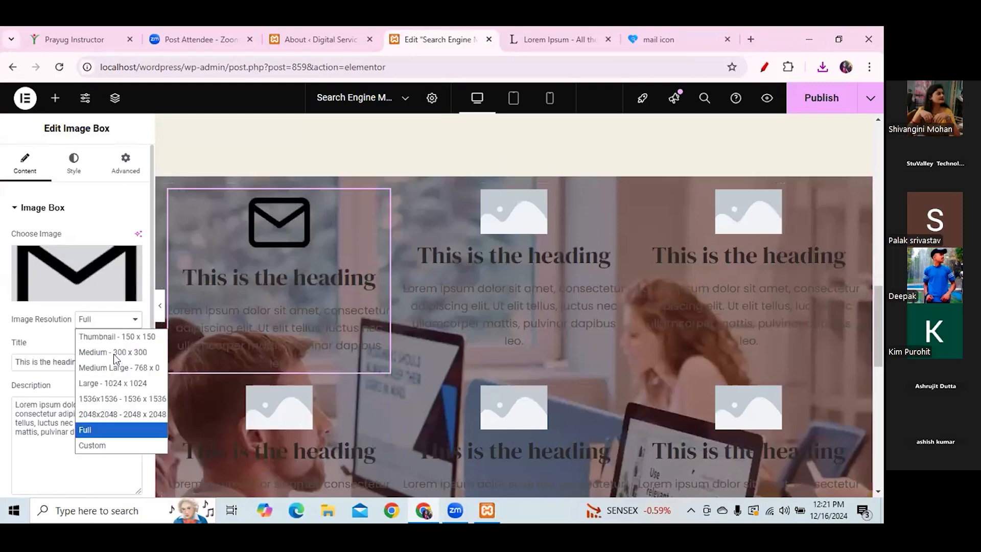
{"action": "left_click", "coordinate": [113, 352]}
{"action": "left_click", "coordinate": [134, 323]}
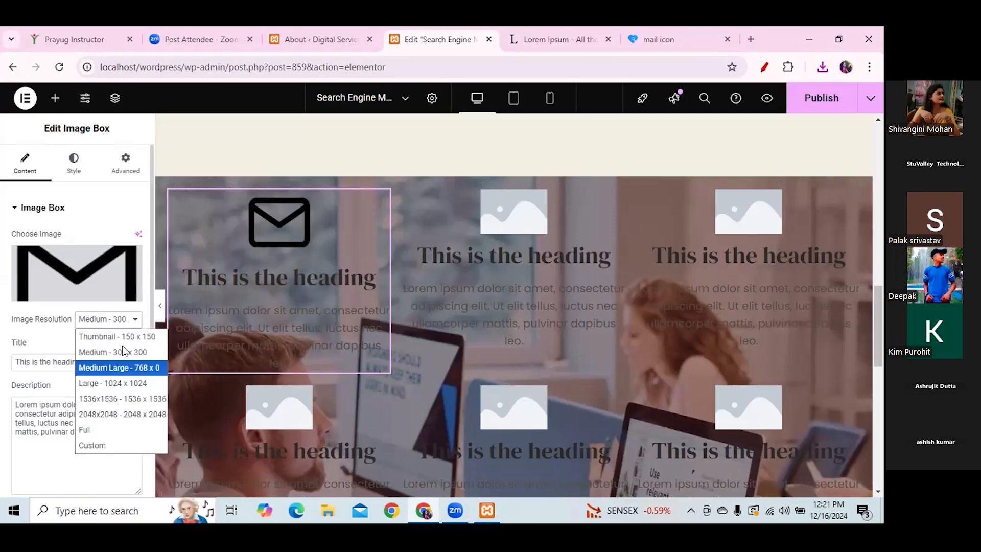
{"action": "left_click", "coordinate": [122, 364]}
{"action": "left_click", "coordinate": [132, 322]}
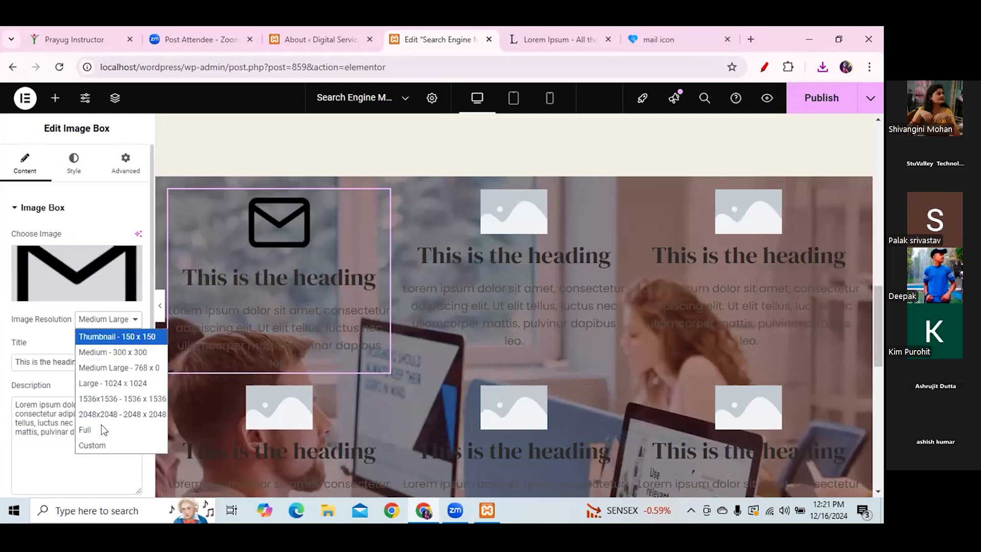
{"action": "left_click", "coordinate": [101, 428]}
- Delete the first image box's title text
{"action": "left_click", "coordinate": [276, 272]}
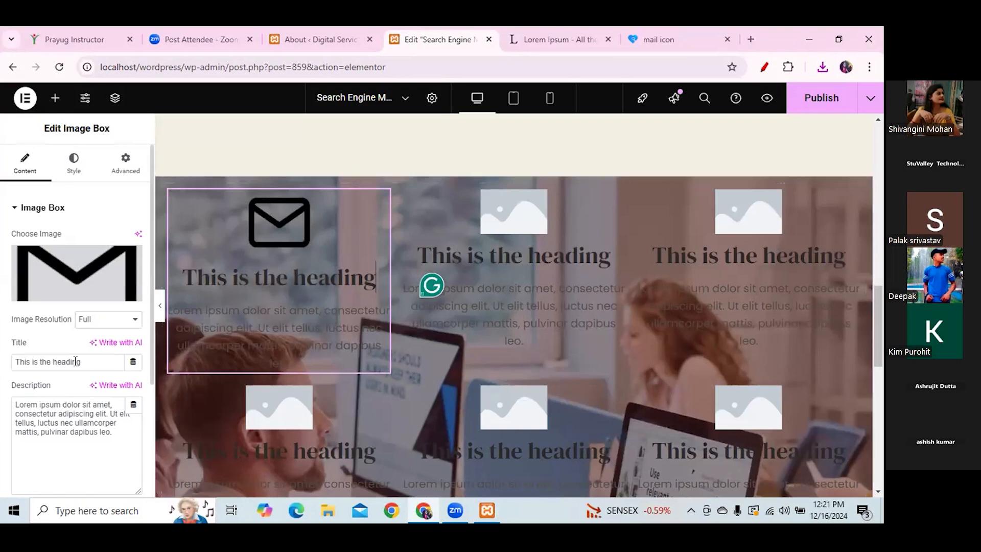
{"action": "left_click_drag", "start_coordinate": [82, 362], "coordinate": [2, 365]}
{"action": "key", "text": "BackSpace"}
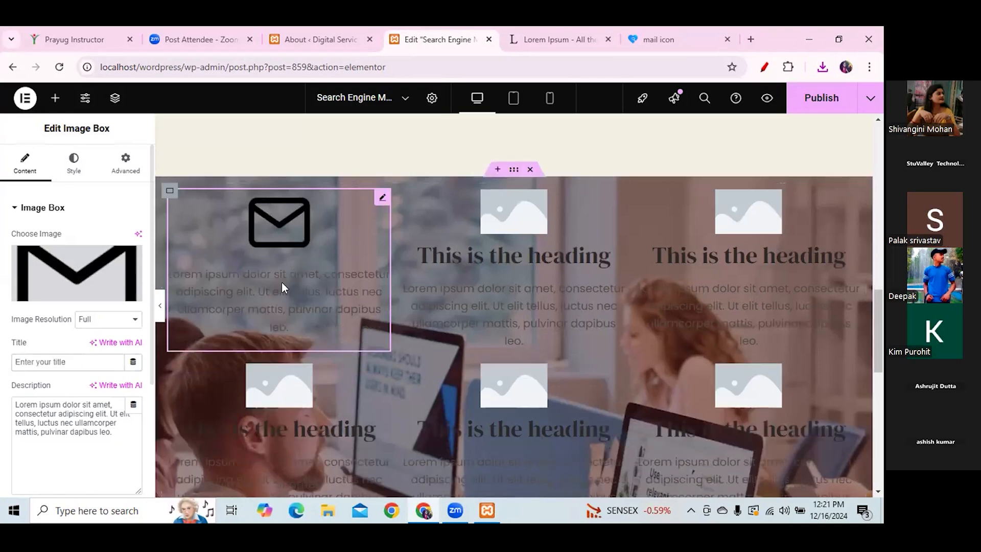
{"action": "left_click", "coordinate": [569, 35]}
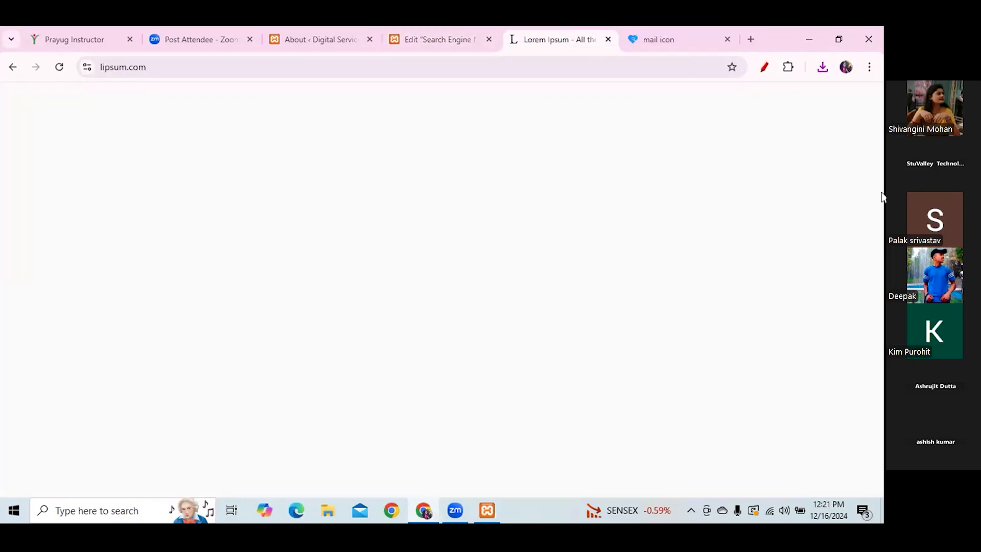
{"action": "scroll", "coordinate": [684, 140], "scroll_direction": "down", "scroll_amount": 2}
{"action": "mouse_move", "coordinate": [290, 323]}
{"action": "left_mouse_down"}
{"action": "mouse_move", "coordinate": [146, 326]}
{"action": "mouse_move", "coordinate": [286, 332]}
{"action": "left_mouse_up"}
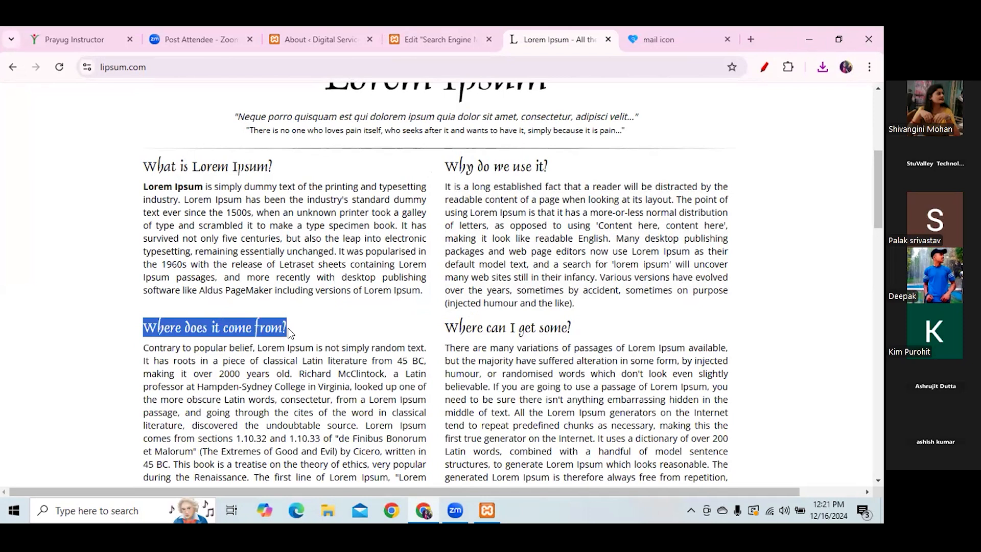
{"action": "left_click", "coordinate": [470, 40]}
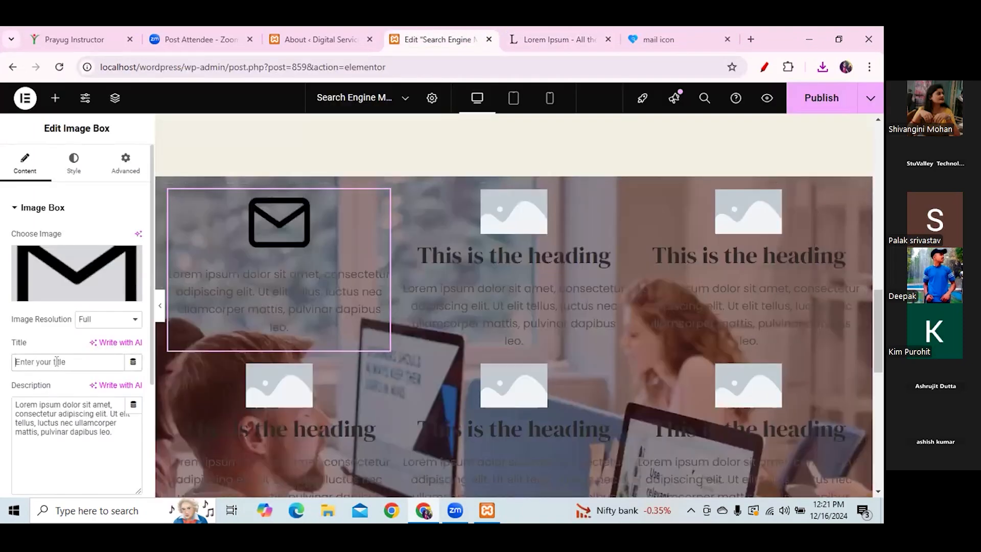
- Paste 'Where does it come from?' as the title and select the description text
{"action": "type", "text": "Where does it come from?"}
{"action": "left_click", "coordinate": [109, 432]}
{"action": "left_click_drag", "start_coordinate": [109, 432], "coordinate": [17, 405]}
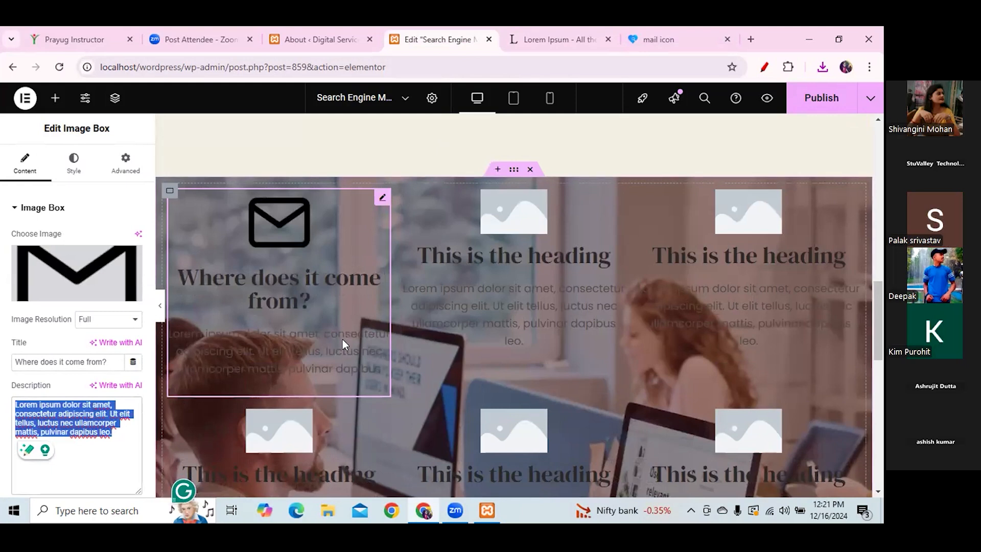
{"action": "left_click", "coordinate": [509, 302]}
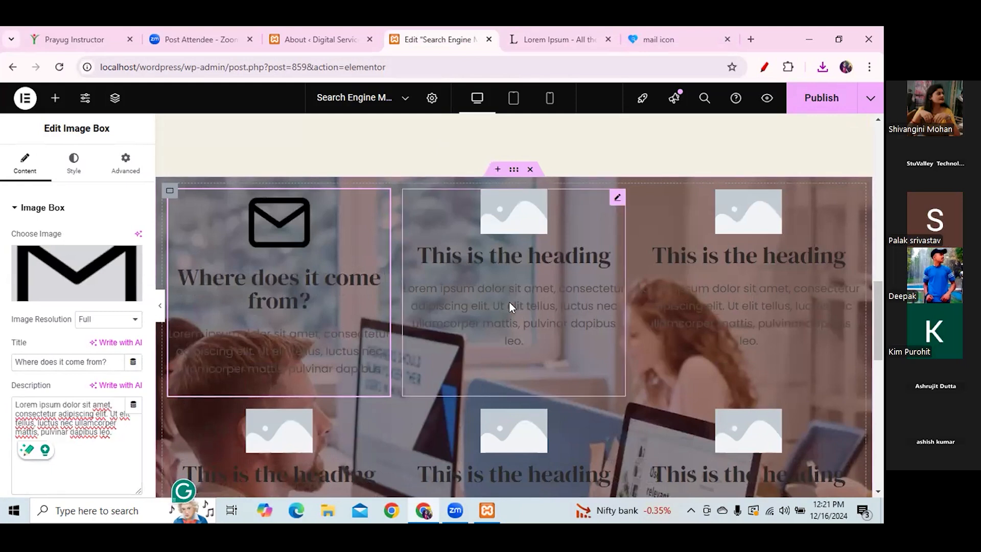
- Set the middle box's image position to Left, keeping the envelope box's image on Top
{"action": "left_click", "coordinate": [73, 169]}
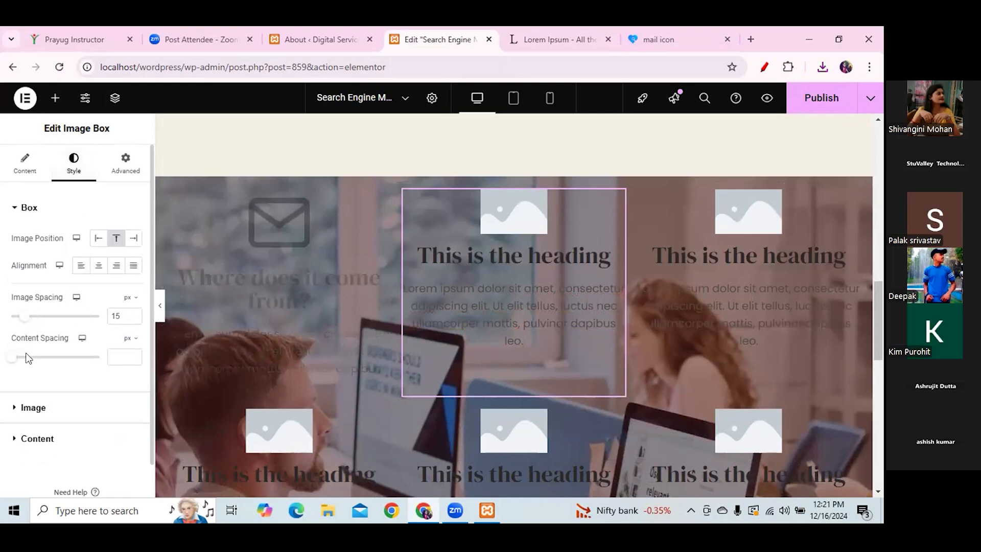
{"action": "left_click", "coordinate": [99, 239]}
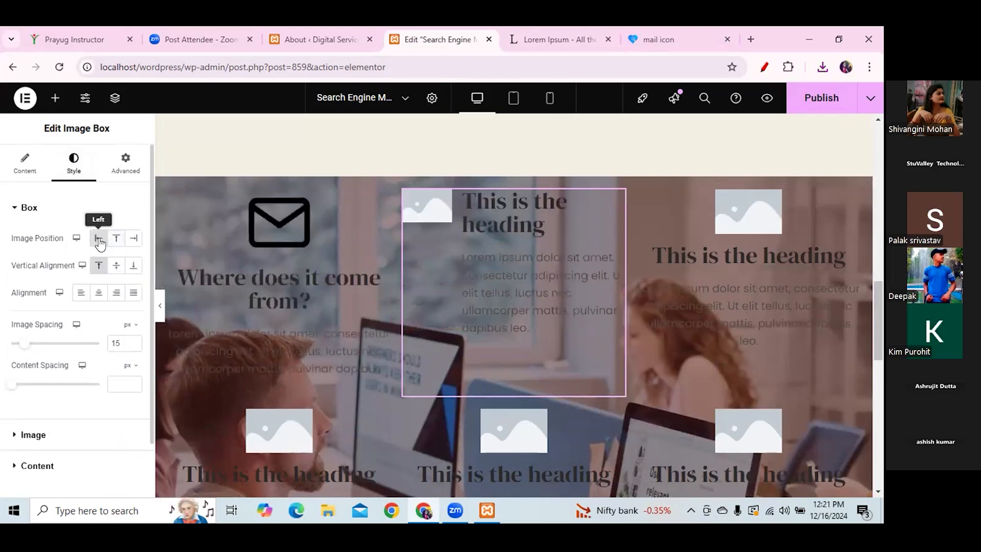
{"action": "left_click", "coordinate": [300, 216]}
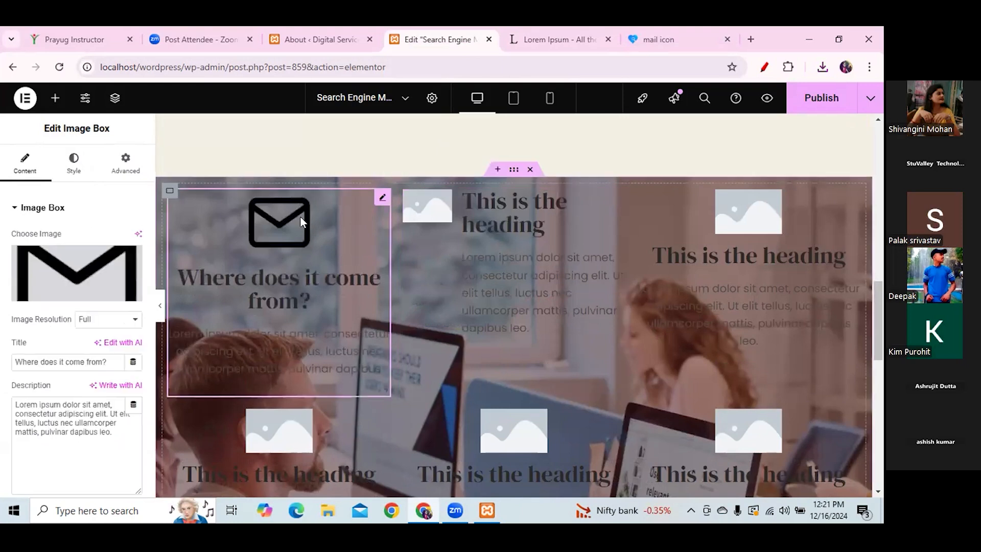
{"action": "left_click", "coordinate": [74, 163]}
{"action": "left_click", "coordinate": [97, 242]}
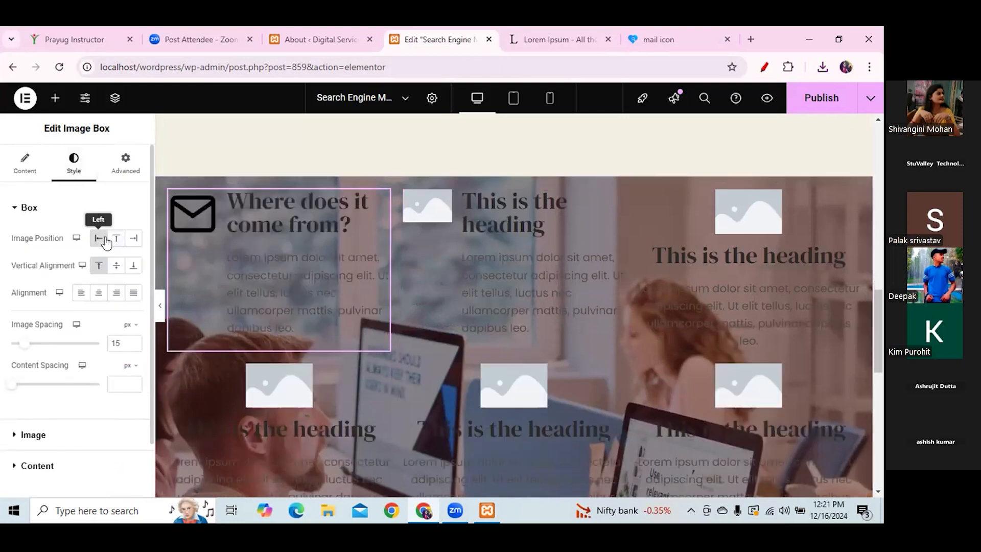
{"action": "left_click", "coordinate": [133, 243]}
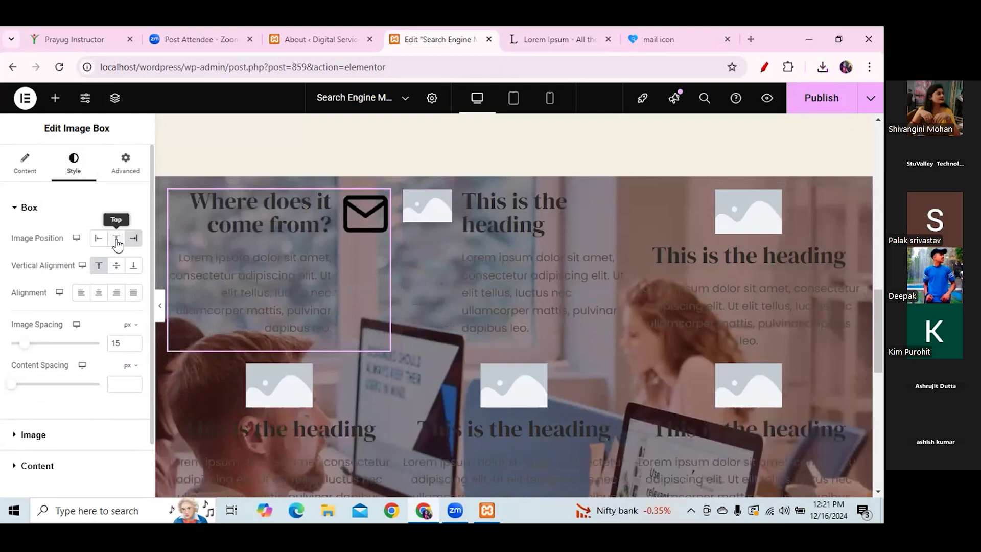
{"action": "left_click", "coordinate": [116, 239]}
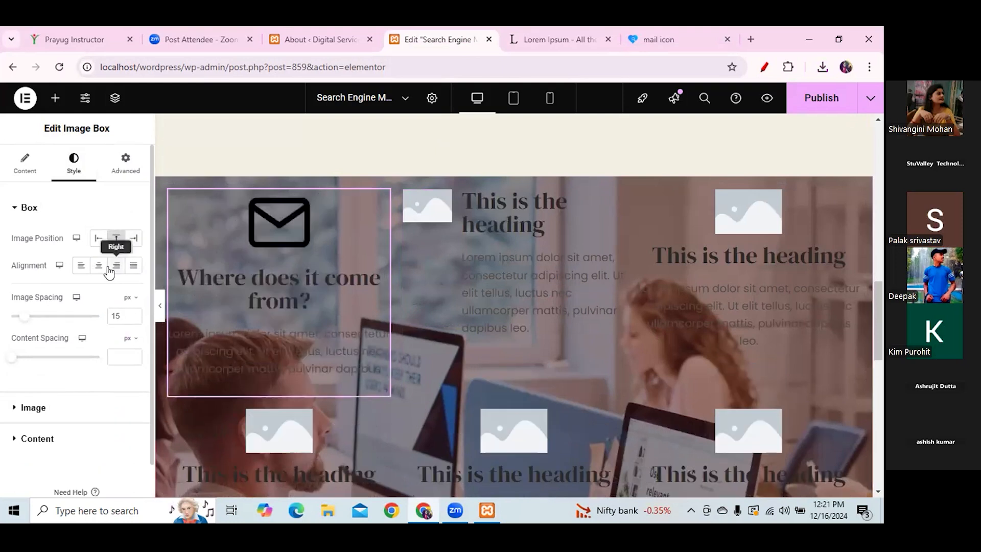
- Give the envelope image a 4 px border radius
{"action": "left_click", "coordinate": [41, 411]}
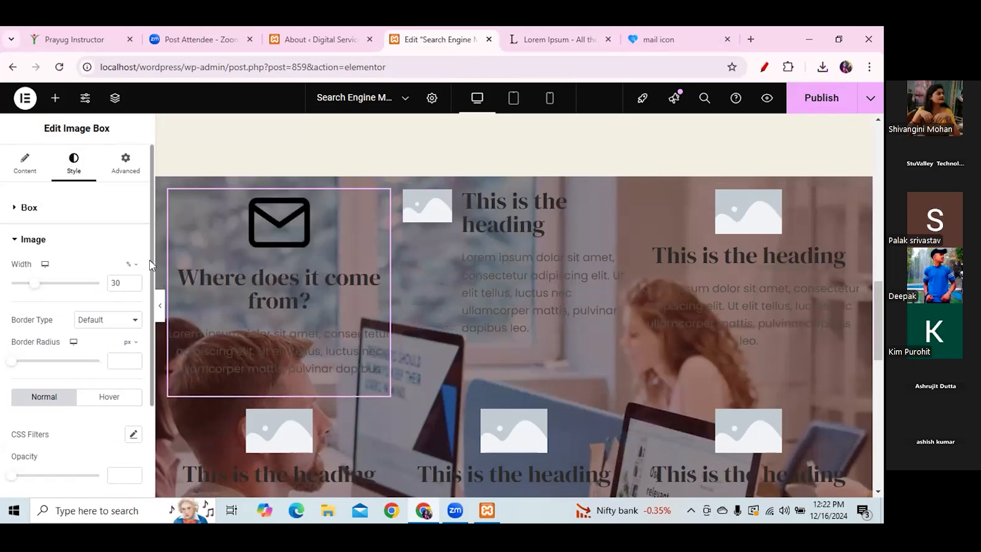
{"action": "scroll", "coordinate": [150, 264], "scroll_direction": "down", "scroll_amount": 3}
{"action": "left_click_drag", "start_coordinate": [8, 279], "coordinate": [15, 279]}
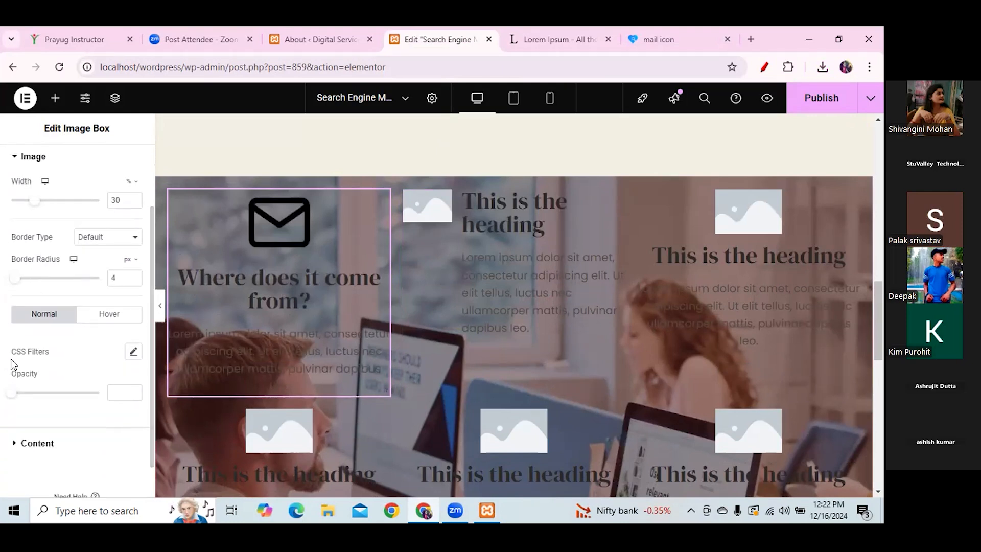
- Set the first image box's title colour to near-black #0E0E0E
{"action": "left_click", "coordinate": [38, 447]}
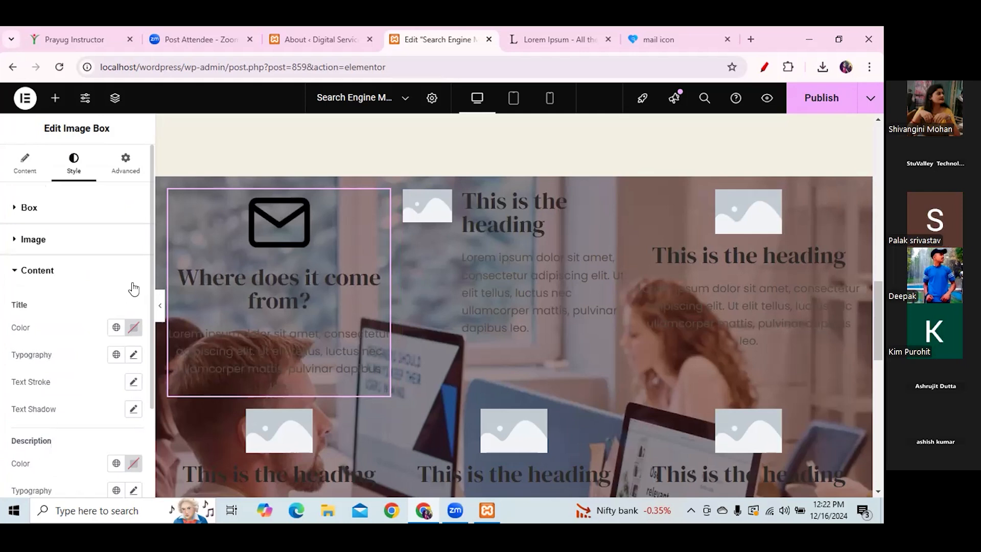
{"action": "left_click", "coordinate": [133, 327]}
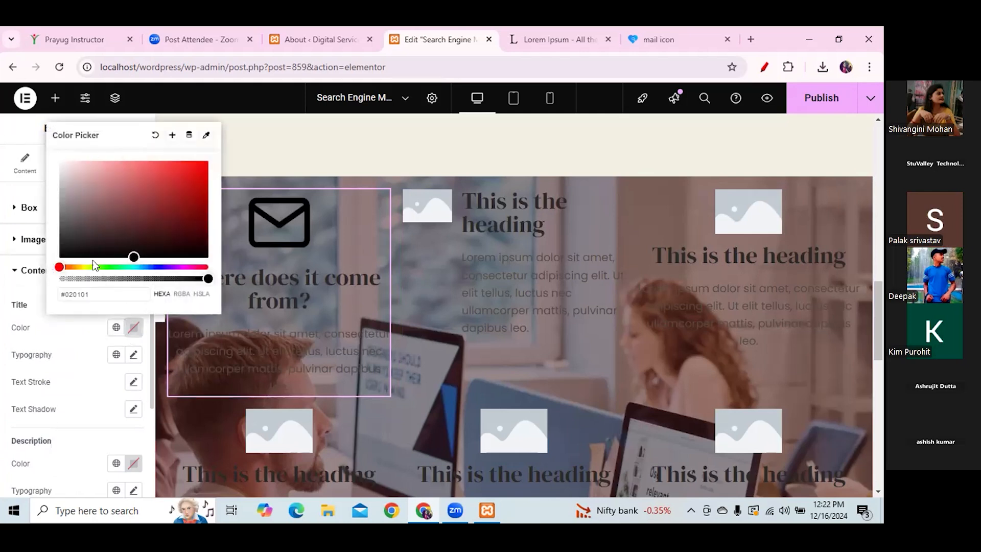
{"action": "left_click_drag", "start_coordinate": [133, 255], "coordinate": [42, 259]}
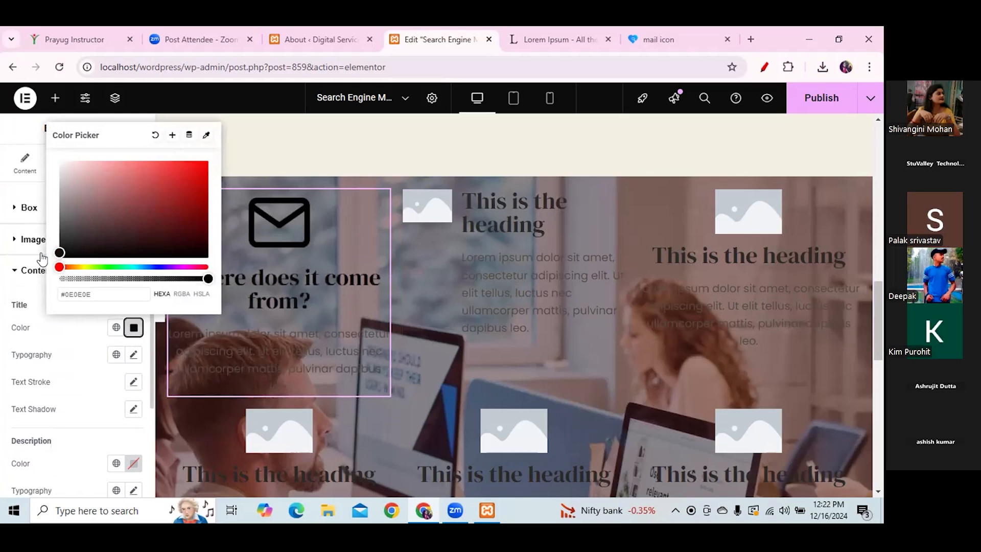
{"action": "left_click", "coordinate": [134, 354]}
{"action": "left_click", "coordinate": [133, 354]}
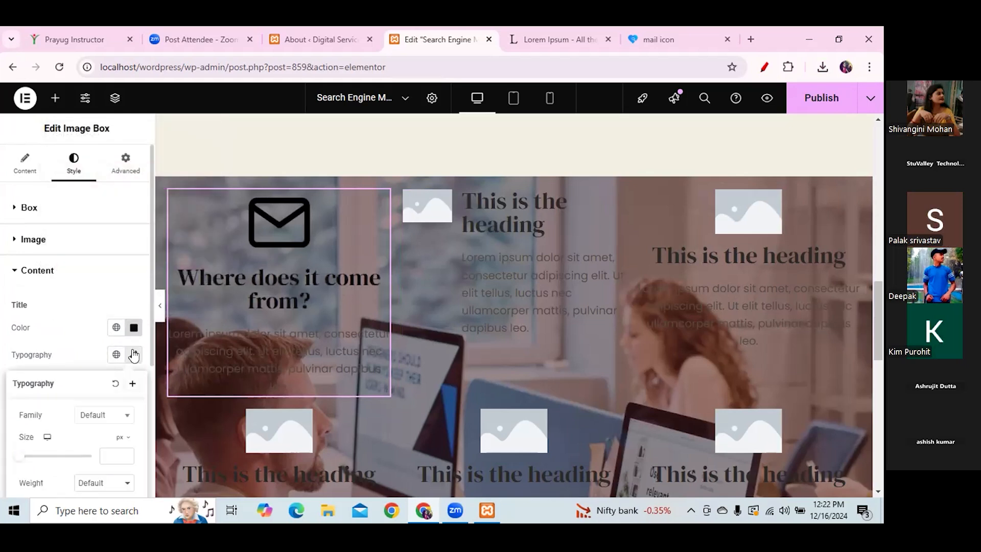
{"action": "left_click", "coordinate": [117, 355]}
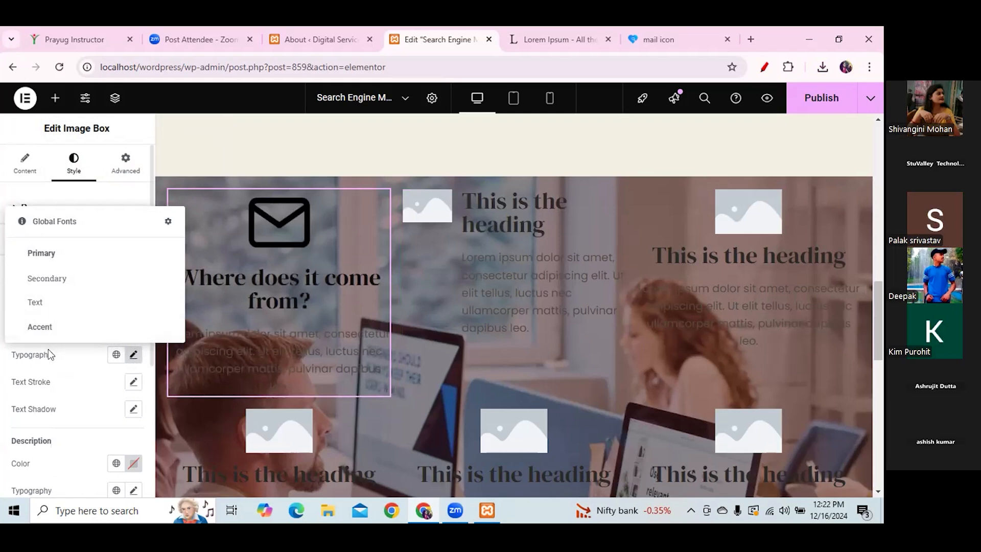
{"action": "left_click", "coordinate": [67, 385]}
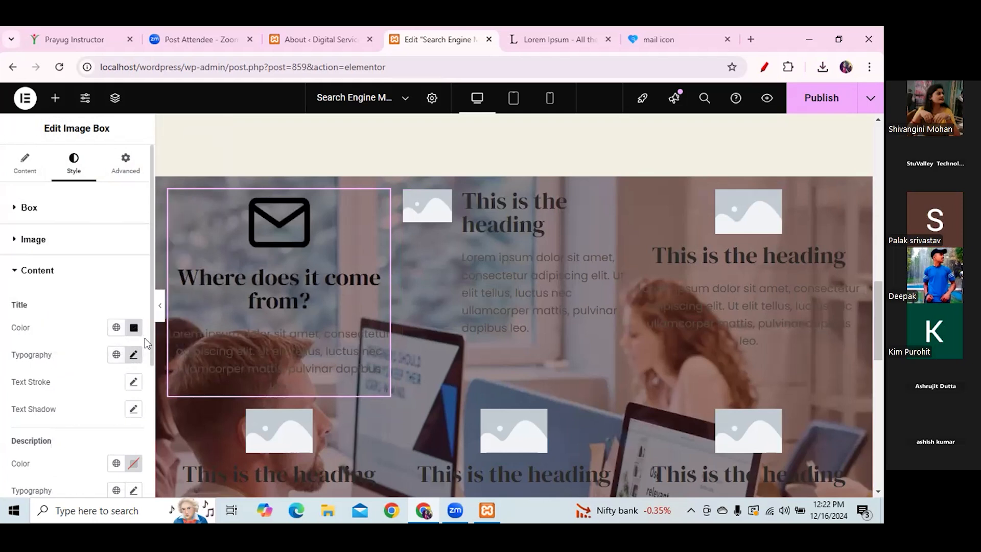
- Make the first box's description text white (#FFFFFF), then select the middle column
{"action": "scroll", "coordinate": [138, 358], "scroll_direction": "down", "scroll_amount": 2}
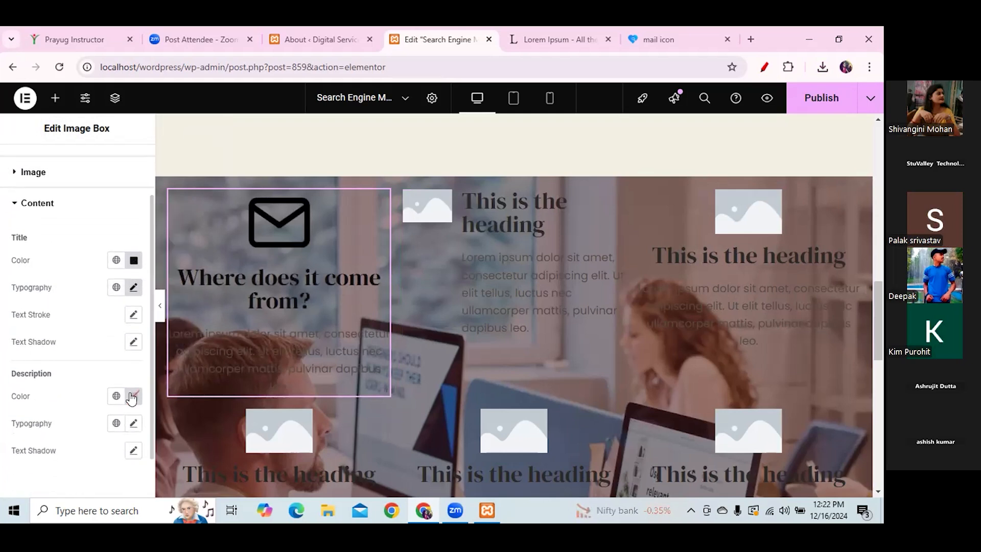
{"action": "left_click", "coordinate": [134, 396]}
{"action": "left_click_drag", "start_coordinate": [130, 322], "coordinate": [54, 217]}
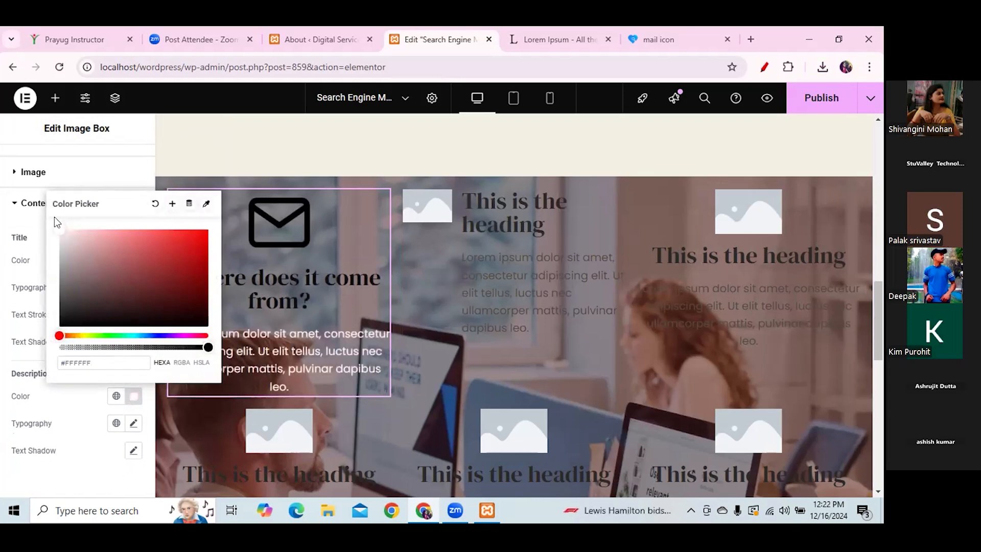
{"action": "left_click", "coordinate": [317, 143]}
{"action": "left_click", "coordinate": [587, 284]}
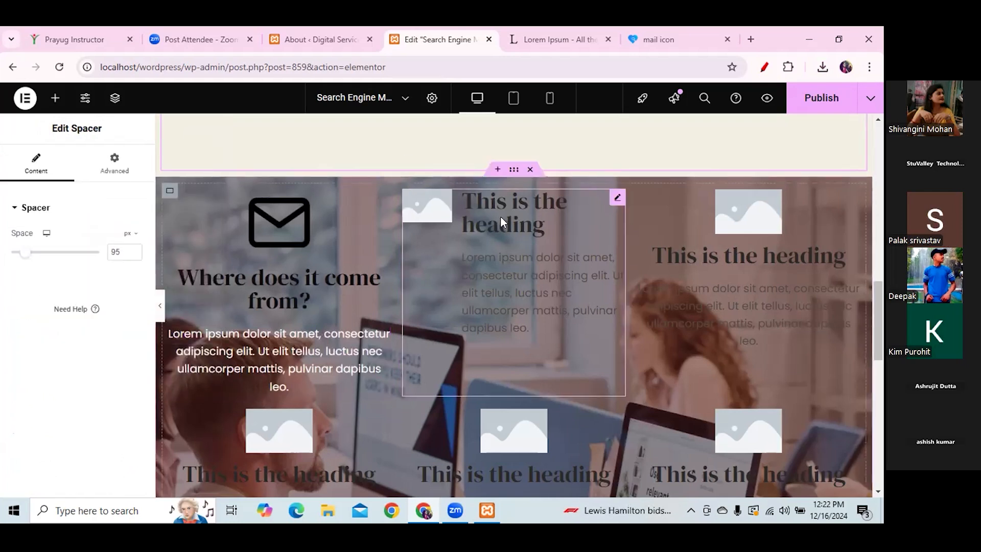
- Set the middle box's image position to Top and the section background attachment to Fixed
{"action": "left_click", "coordinate": [431, 197]}
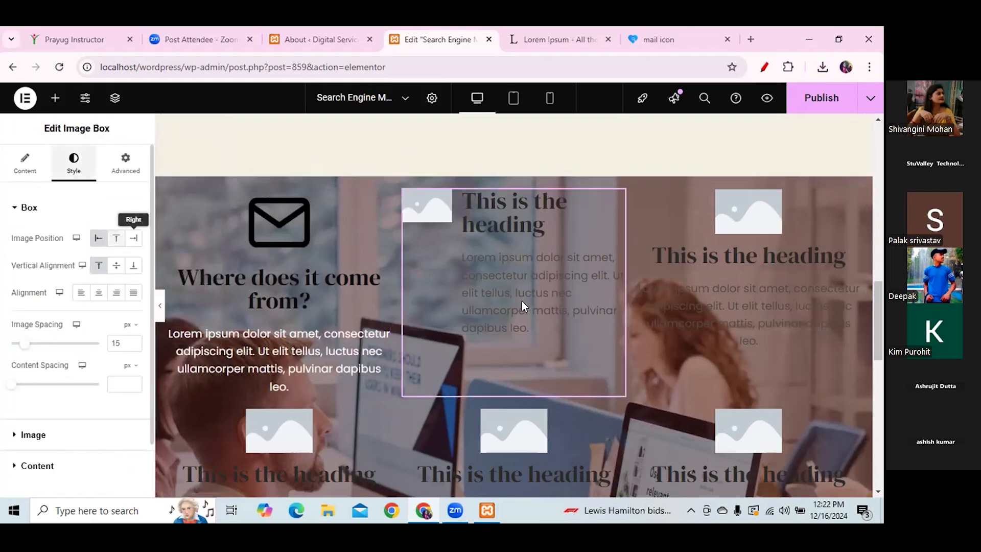
{"action": "left_click", "coordinate": [116, 238]}
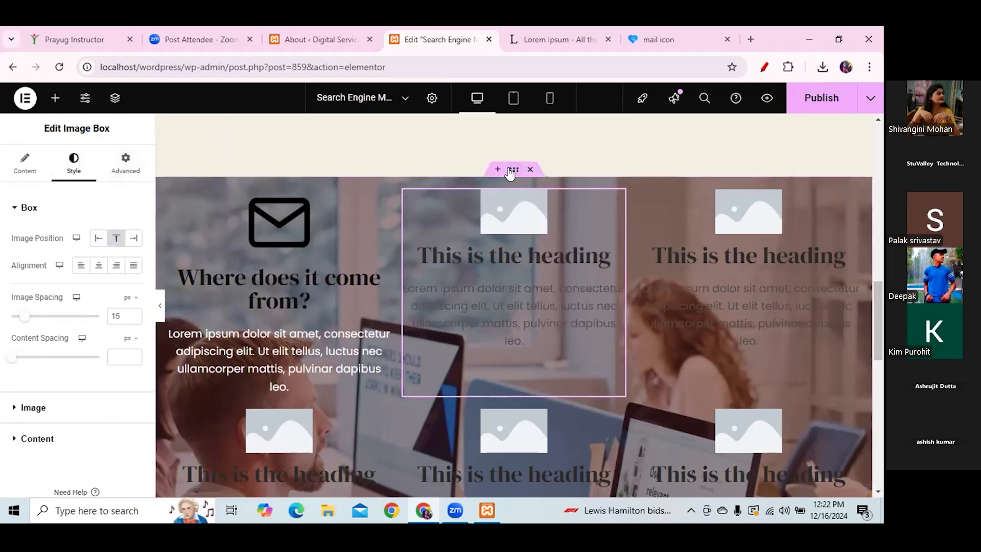
{"action": "left_click", "coordinate": [511, 170]}
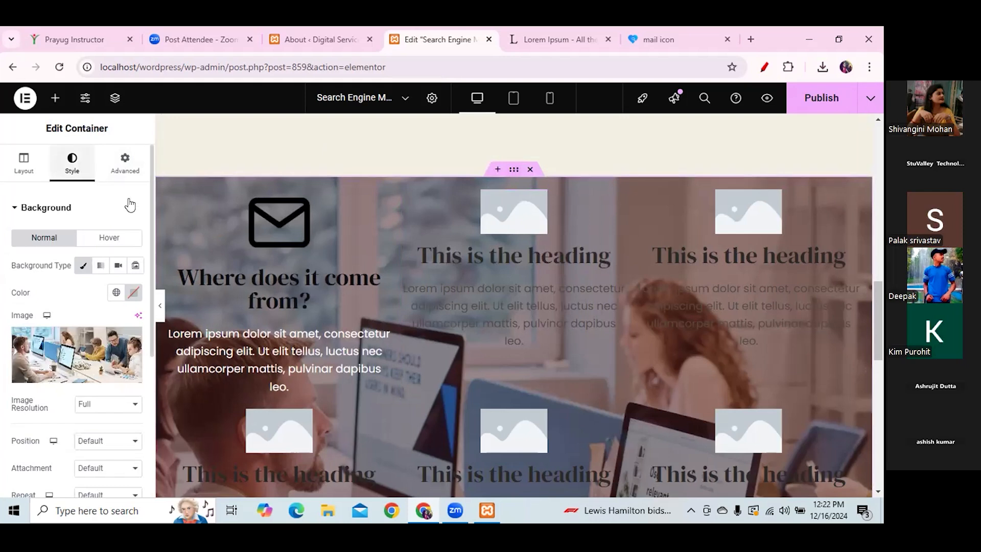
{"action": "left_click_drag", "start_coordinate": [151, 207], "coordinate": [152, 307]}
{"action": "left_click", "coordinate": [122, 307]}
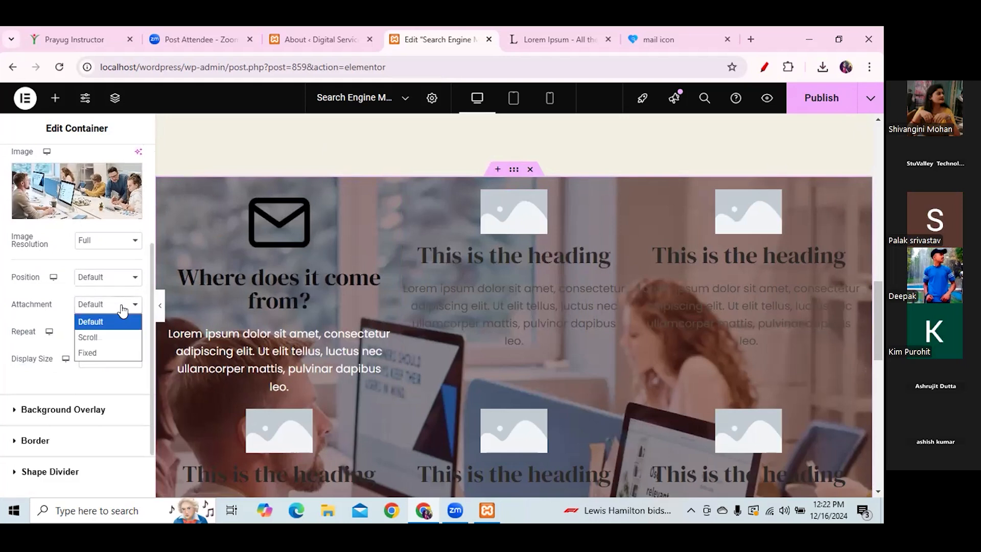
{"action": "left_click", "coordinate": [87, 352]}
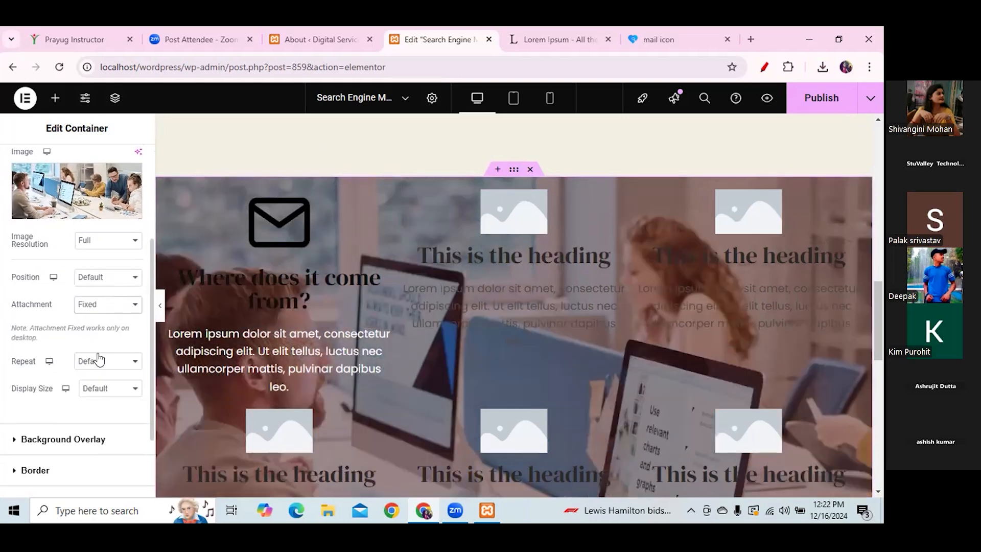
{"action": "left_click_drag", "start_coordinate": [876, 281], "coordinate": [878, 334]}
{"action": "scroll", "coordinate": [880, 336], "scroll_direction": "up", "scroll_amount": 4}
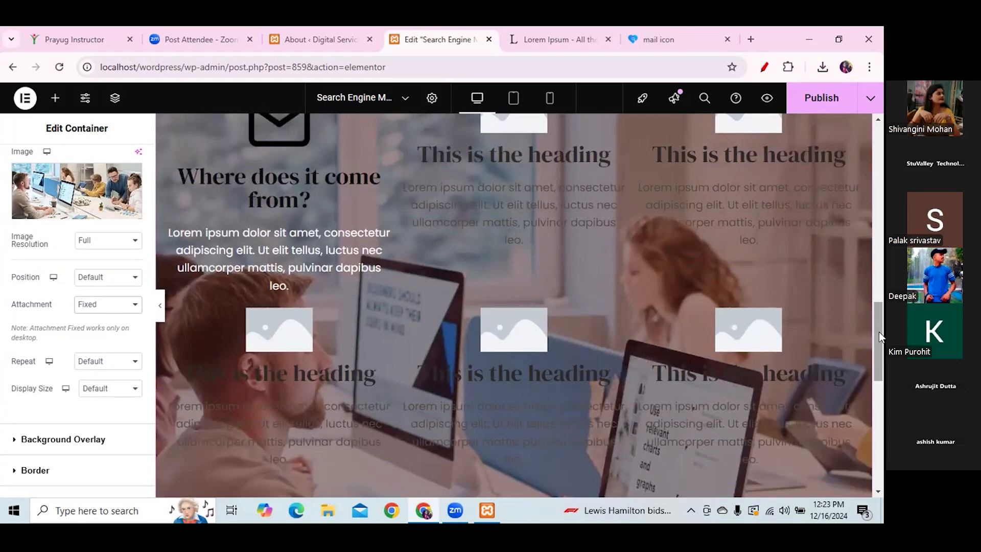
{"action": "left_click_drag", "start_coordinate": [880, 369], "coordinate": [878, 352]}
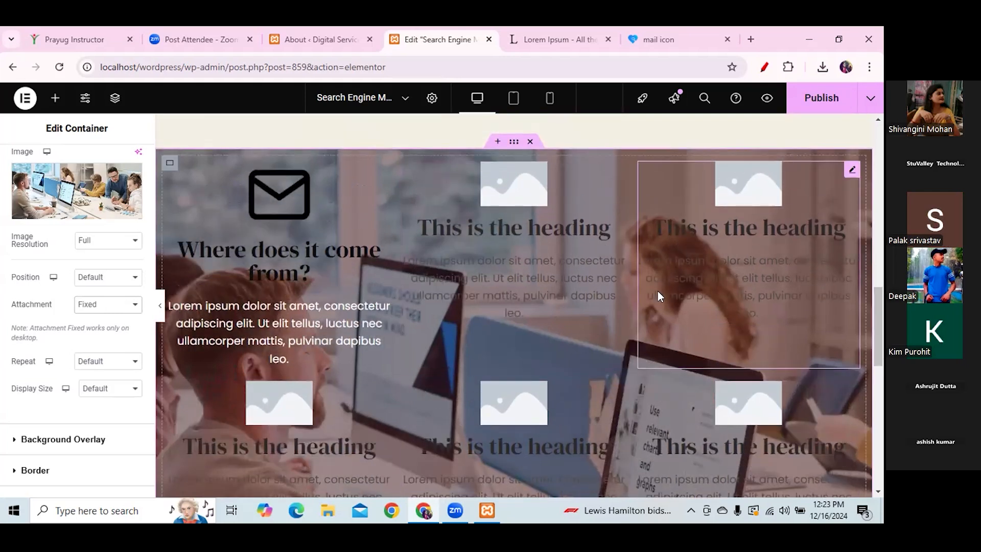
- Insert the mail icon image into the middle image box
{"action": "left_click", "coordinate": [522, 209]}
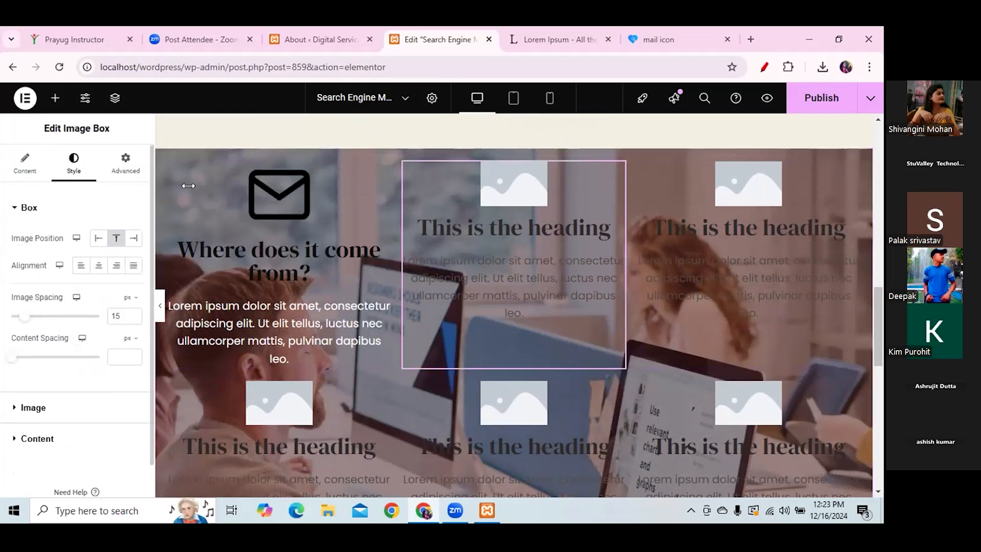
{"action": "left_click", "coordinate": [25, 163]}
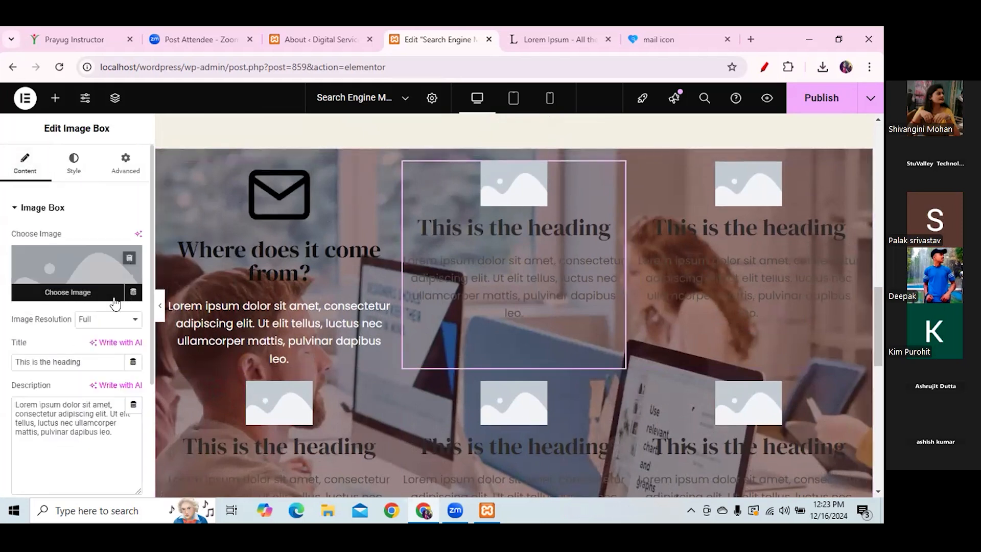
{"action": "left_click", "coordinate": [68, 292]}
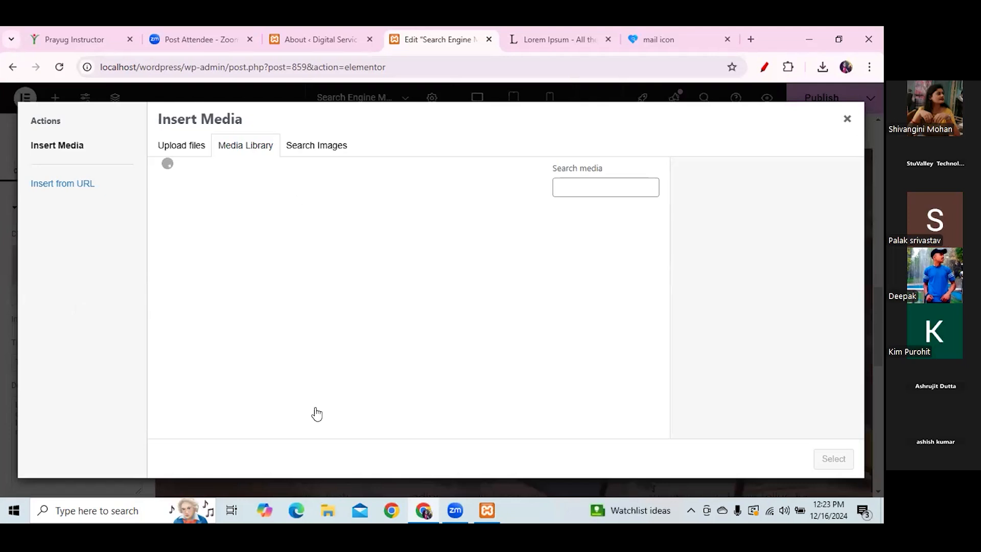
{"action": "left_click", "coordinate": [207, 271]}
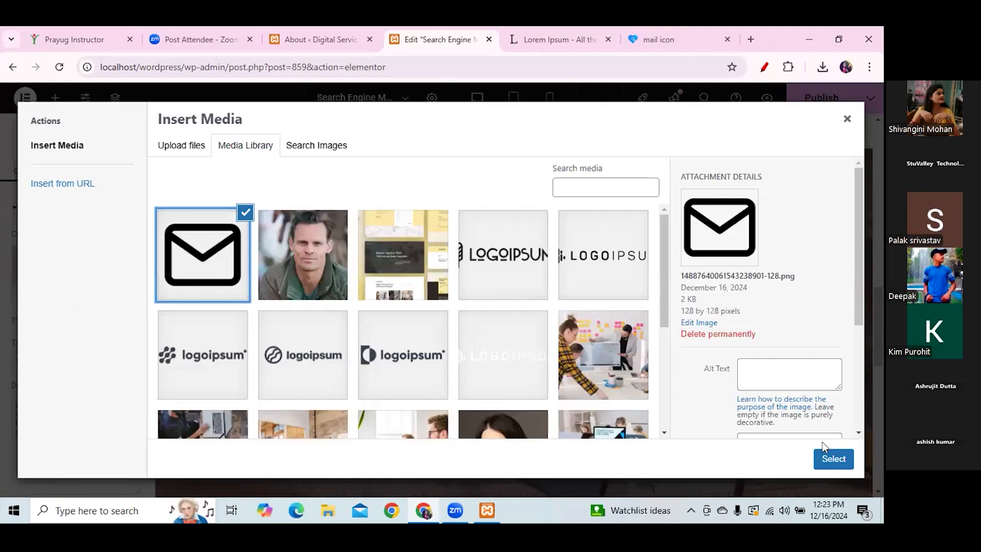
{"action": "left_click", "coordinate": [825, 456]}
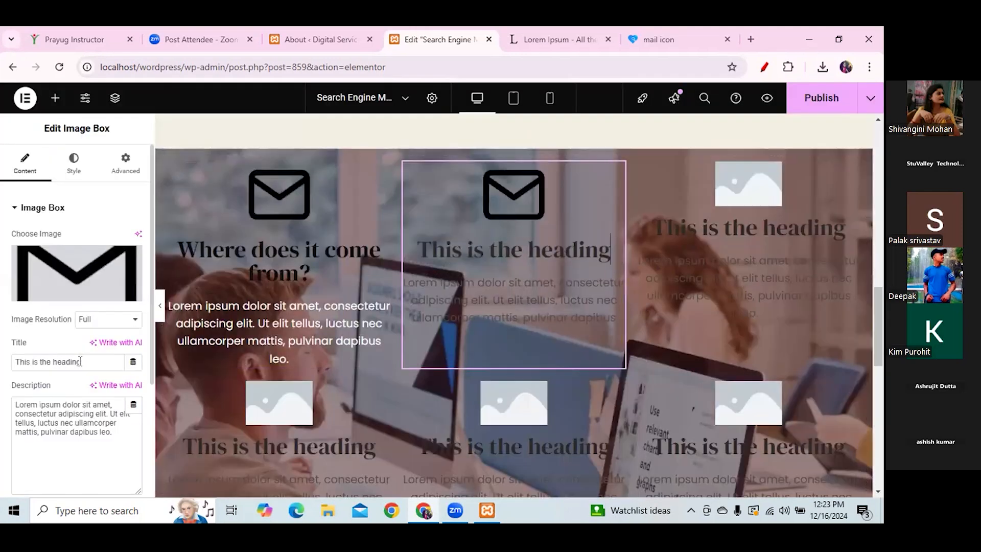
- Replace the middle box's placeholder title with 'Where does it come from?'
{"action": "left_click_drag", "start_coordinate": [81, 361], "coordinate": [4, 361]}
{"action": "key", "text": "BackSpace"}
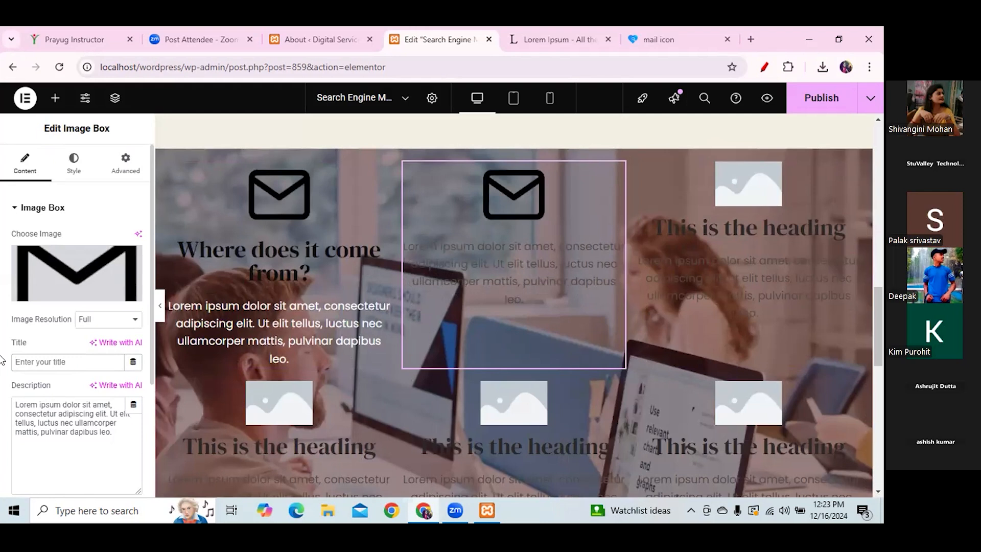
{"action": "type", "text": "Where does it come from?"}
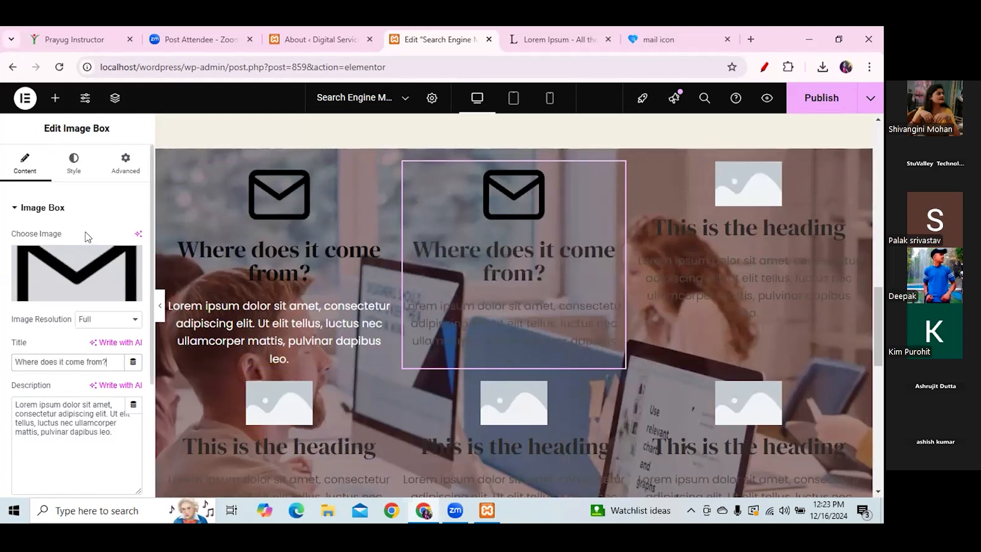
{"action": "left_click", "coordinate": [74, 163]}
- Set the middle box's description colour to white (#FFFFFF)
{"action": "left_click", "coordinate": [51, 441]}
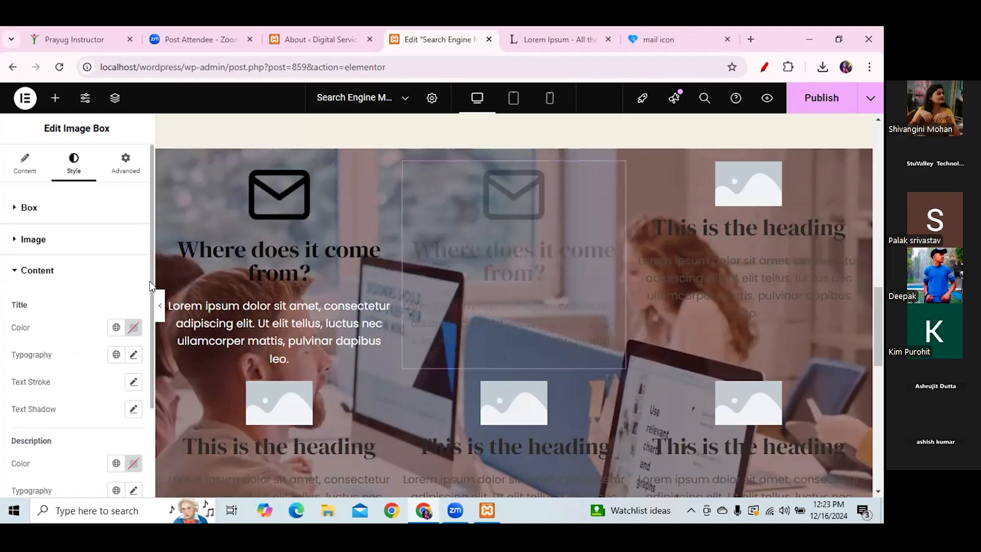
{"action": "scroll", "coordinate": [151, 306], "scroll_direction": "down", "scroll_amount": 1}
{"action": "scroll", "coordinate": [136, 300], "scroll_direction": "up", "scroll_amount": 1}
{"action": "scroll", "coordinate": [136, 327], "scroll_direction": "down", "scroll_amount": 2}
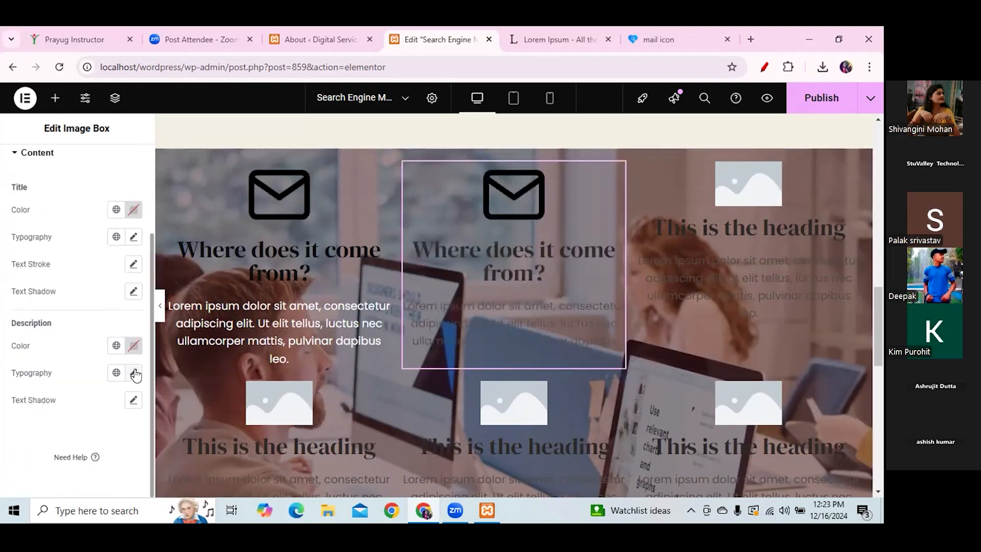
{"action": "scroll", "coordinate": [135, 357], "scroll_direction": "up", "scroll_amount": 1}
{"action": "left_click", "coordinate": [135, 368]}
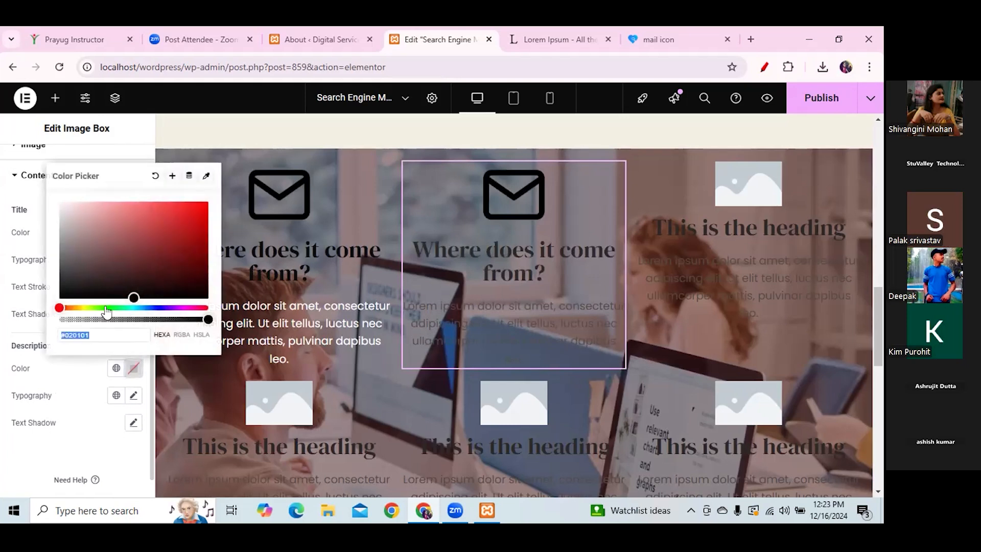
{"action": "left_click_drag", "start_coordinate": [125, 292], "coordinate": [50, 189]}
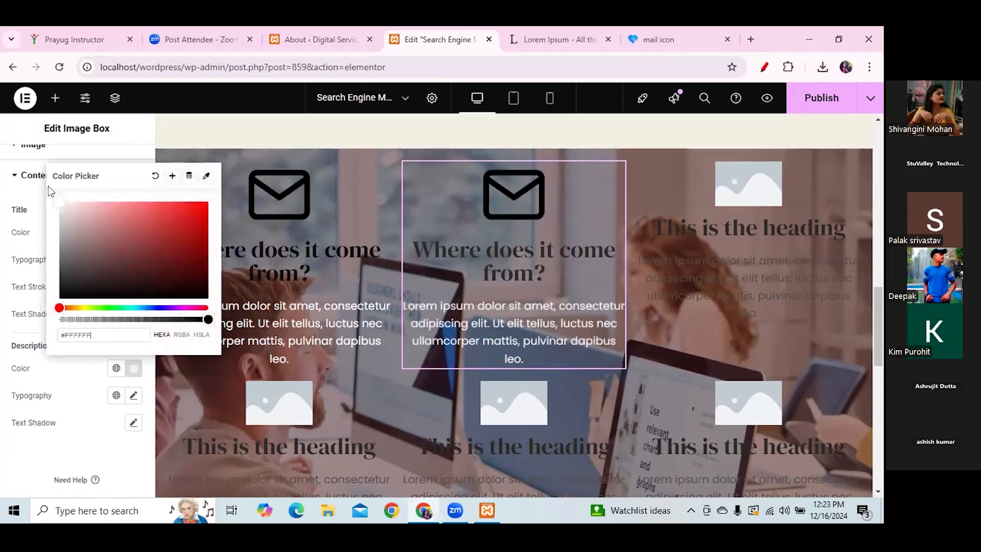
{"action": "left_click", "coordinate": [54, 390]}
- Set the middle box's title colour to black (#000000)
{"action": "left_click", "coordinate": [134, 238]}
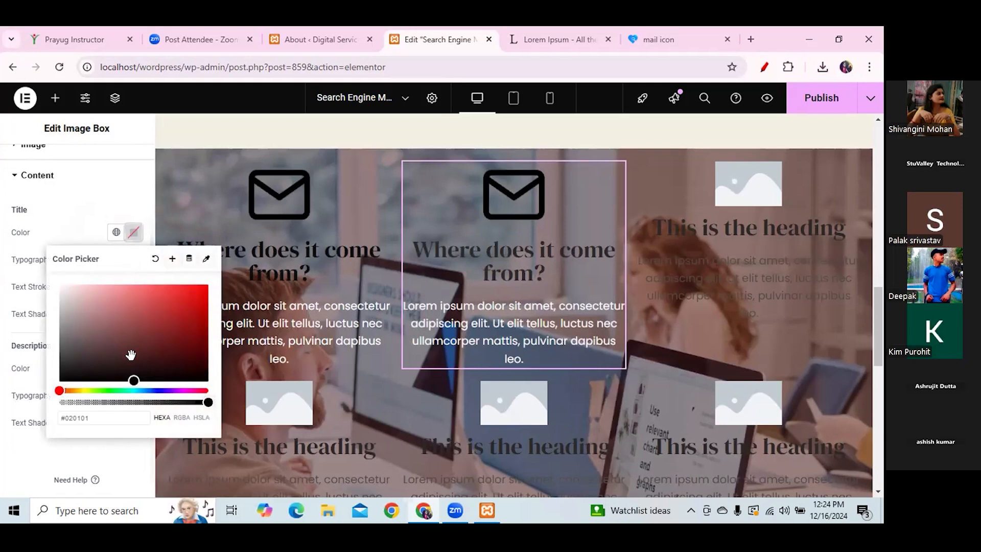
{"action": "left_click_drag", "start_coordinate": [134, 378], "coordinate": [96, 374]}
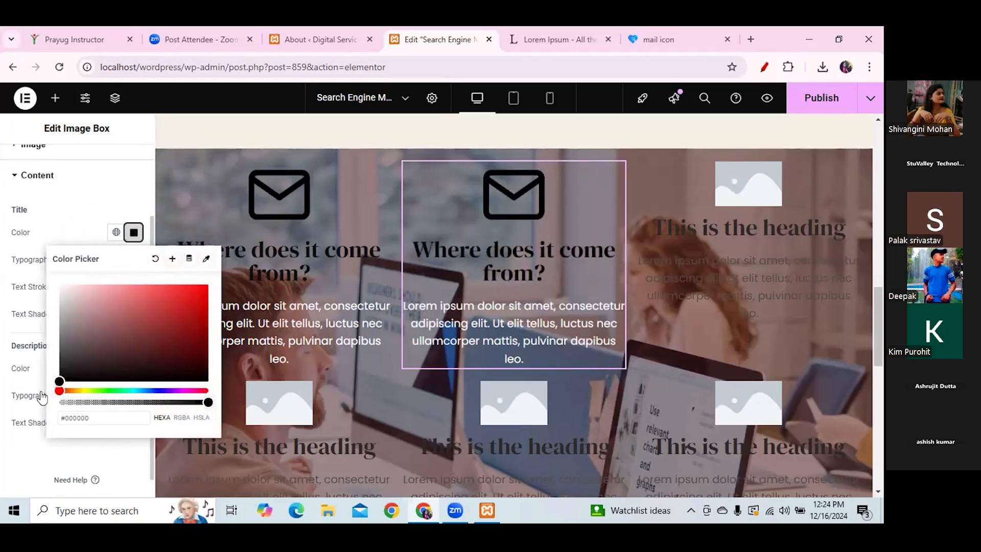
{"action": "left_click", "coordinate": [81, 202]}
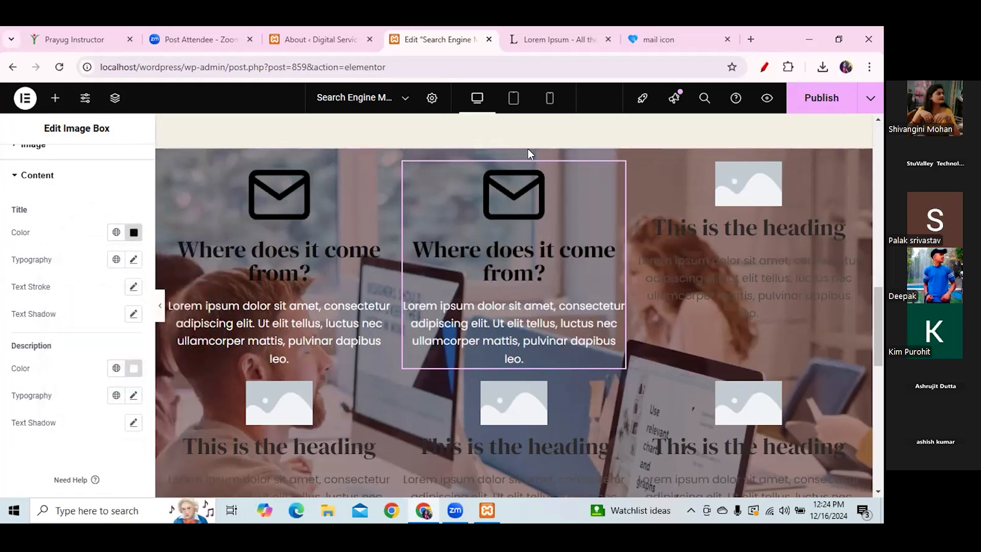
{"action": "mouse_move", "coordinate": [512, 147]}
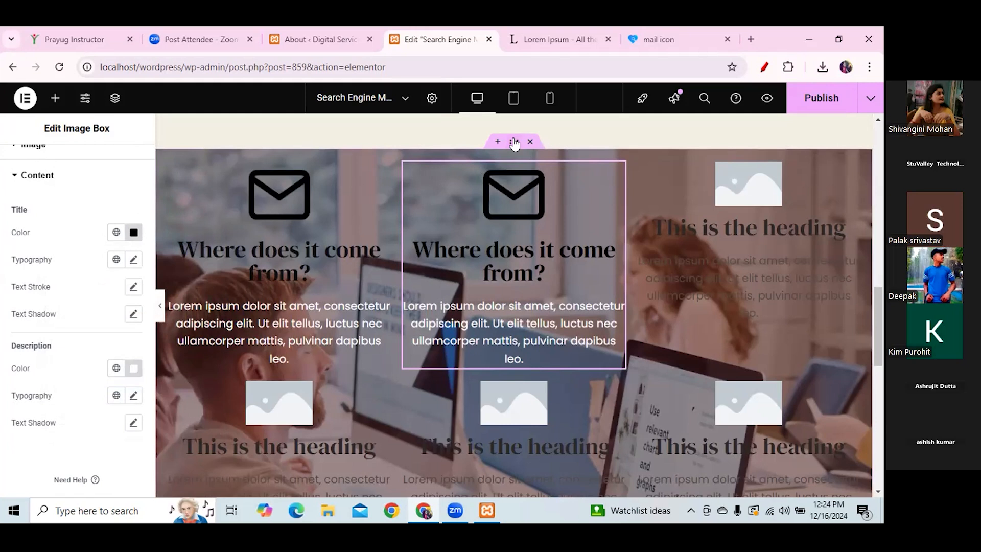
- Select the service container and try Scroll, then Default background attachment
{"action": "left_click", "coordinate": [514, 144]}
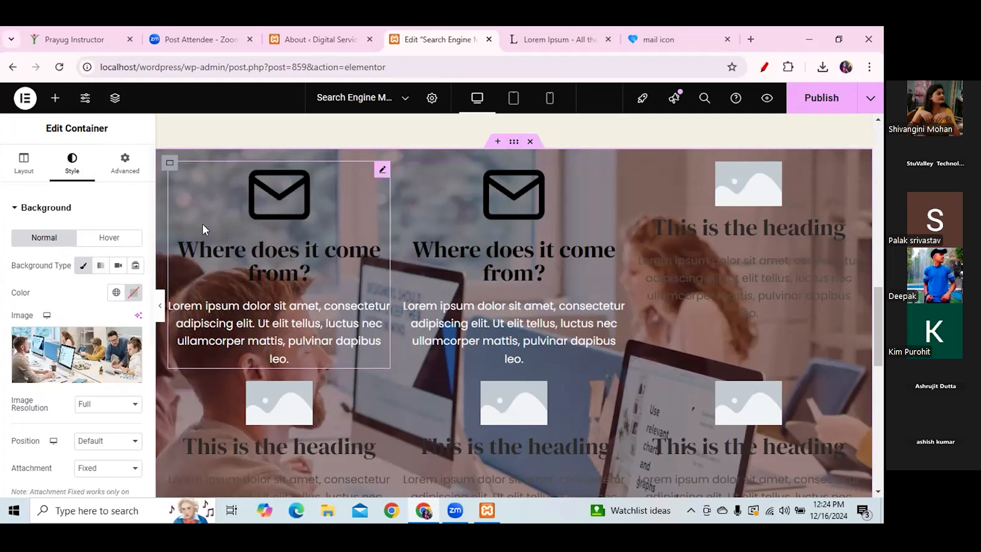
{"action": "scroll", "coordinate": [75, 310], "scroll_direction": "down", "scroll_amount": 3}
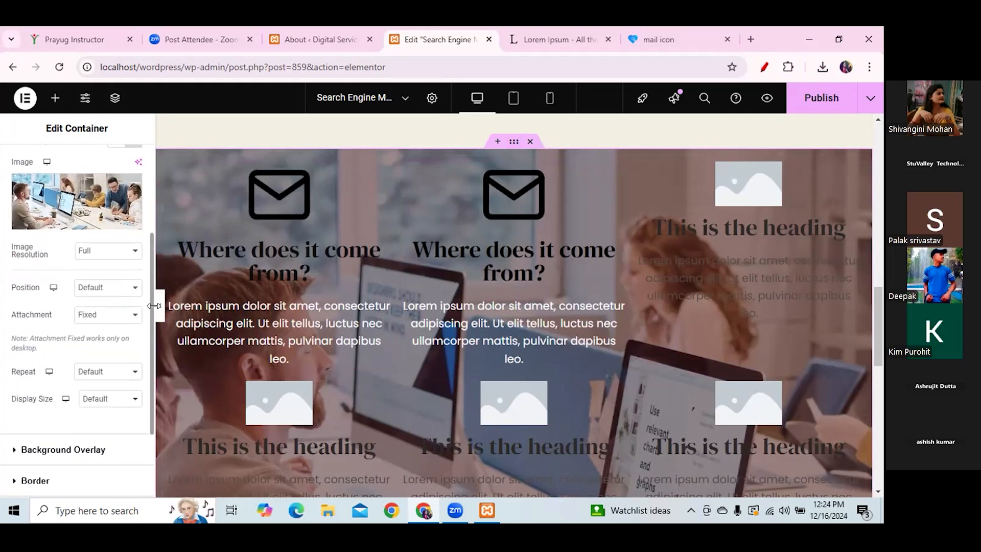
{"action": "left_click_drag", "start_coordinate": [52, 312], "coordinate": [7, 312]}
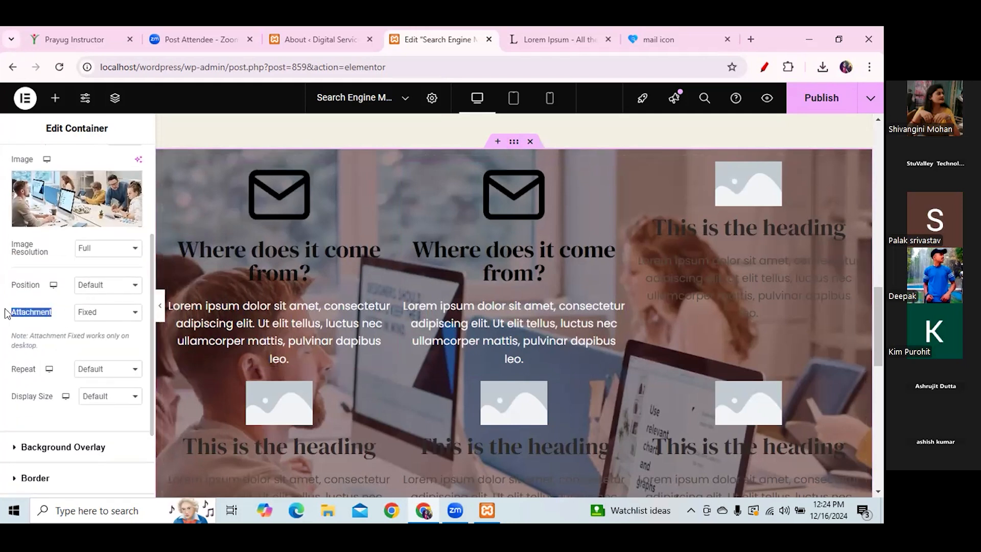
{"action": "left_click", "coordinate": [131, 312]}
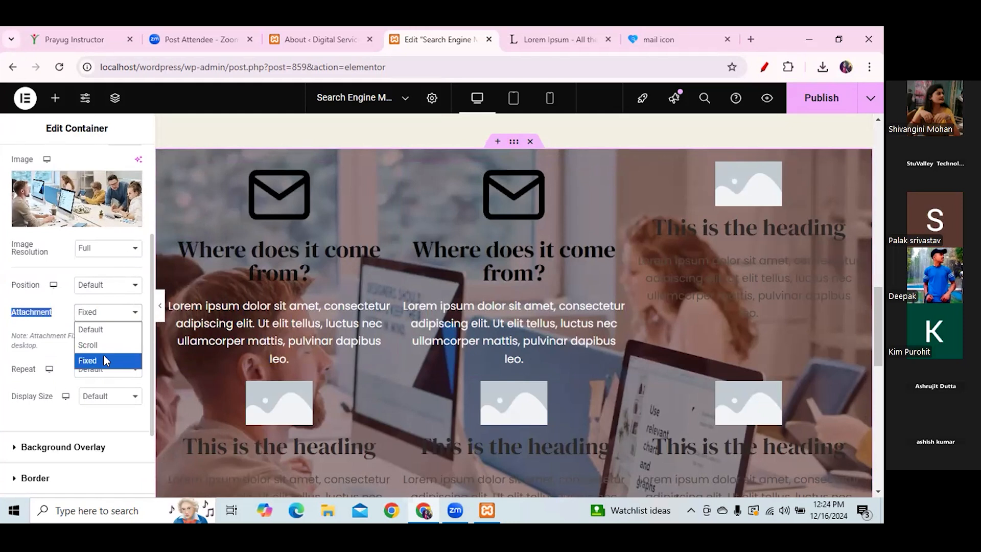
{"action": "left_click", "coordinate": [87, 345]}
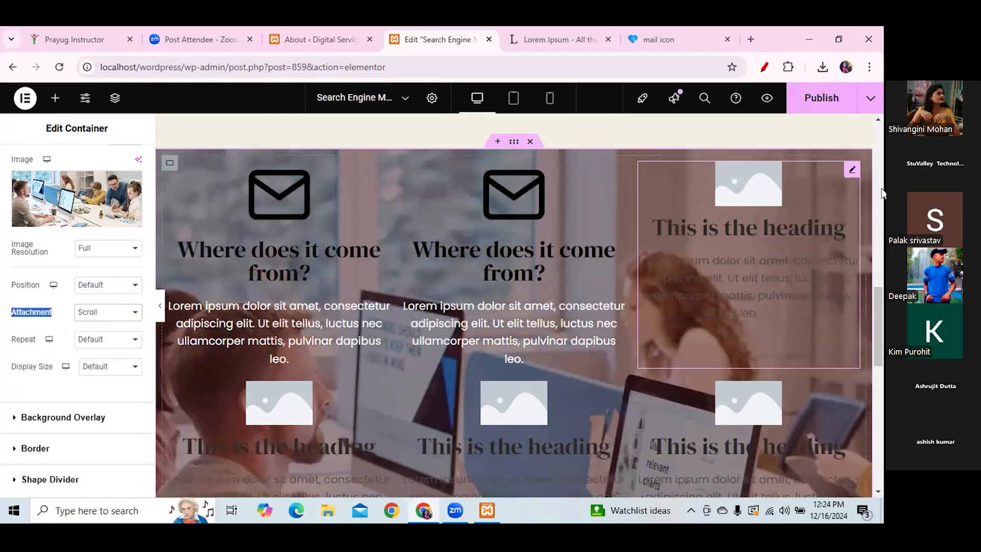
{"action": "mouse_move", "coordinate": [877, 301]}
{"action": "left_mouse_down"}
{"action": "mouse_move", "coordinate": [876, 277]}
{"action": "mouse_move", "coordinate": [881, 358]}
{"action": "mouse_move", "coordinate": [876, 311]}
{"action": "left_mouse_up"}
{"action": "left_click", "coordinate": [135, 313]}
{"action": "left_click", "coordinate": [92, 342]}
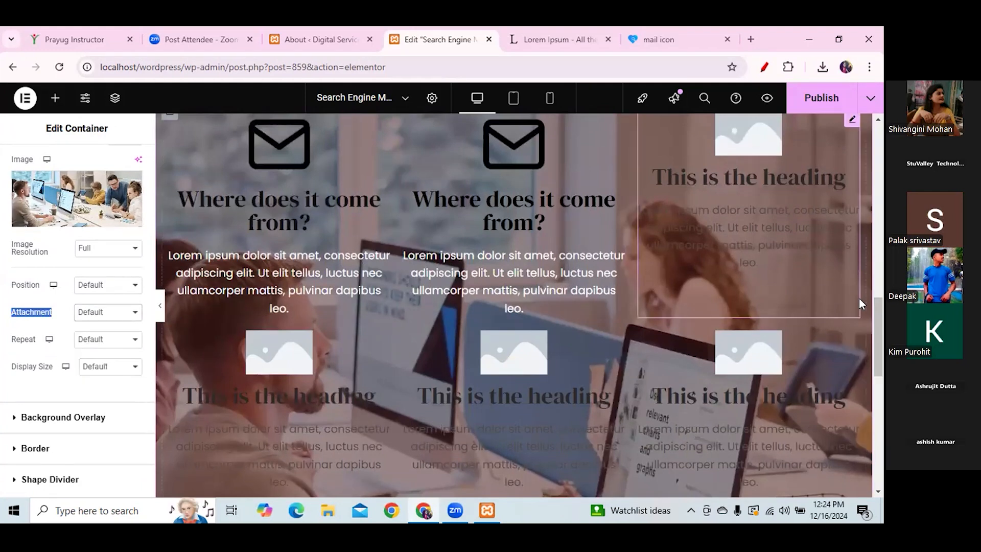
{"action": "mouse_move", "coordinate": [879, 314]}
{"action": "left_mouse_down"}
{"action": "mouse_move", "coordinate": [880, 351]}
{"action": "mouse_move", "coordinate": [880, 291]}
{"action": "mouse_move", "coordinate": [880, 320]}
{"action": "left_mouse_up"}
- Set the background attachment back to Fixed and scroll to confirm the photo stays still
{"action": "left_click", "coordinate": [122, 321]}
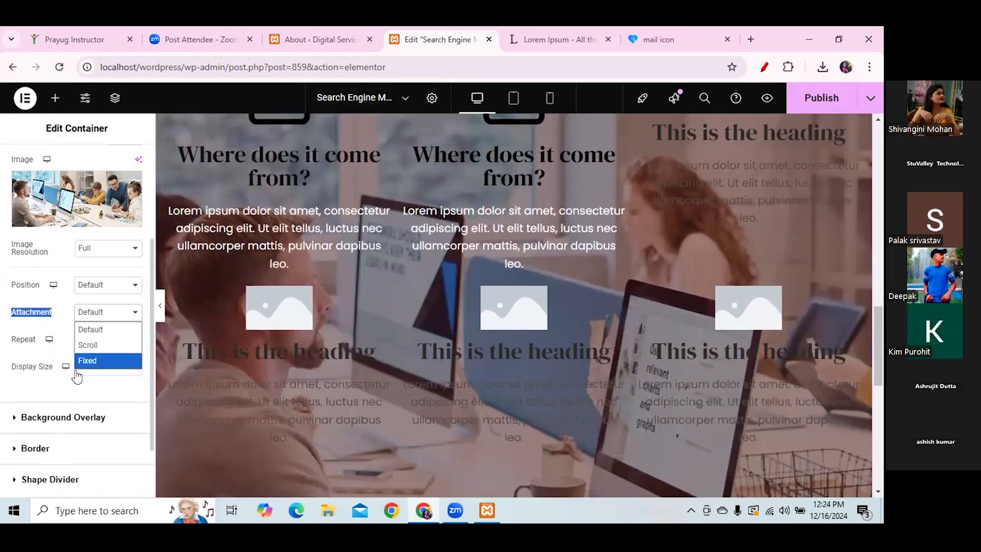
{"action": "left_click", "coordinate": [90, 358]}
{"action": "left_click_drag", "start_coordinate": [881, 342], "coordinate": [865, 322]}
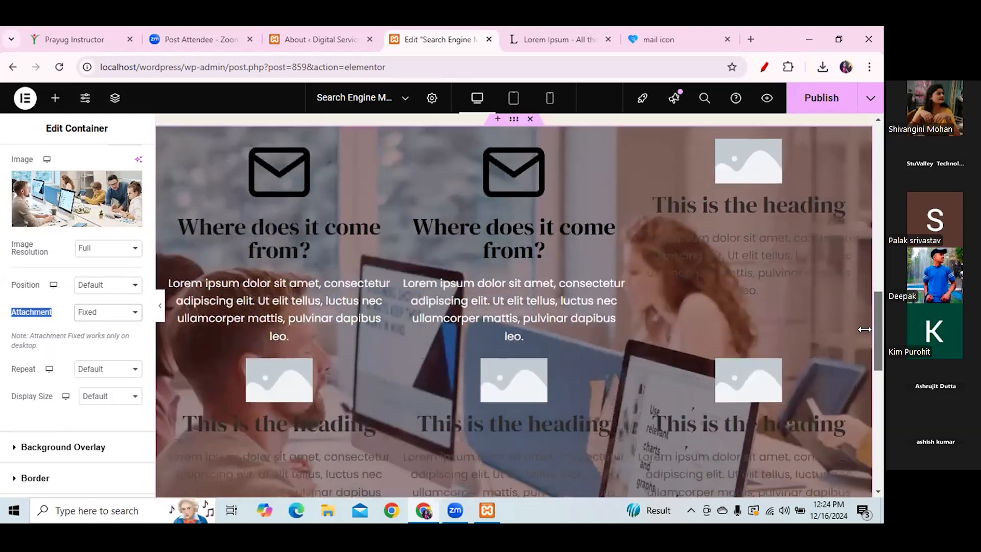
- Open Insert Media for the top-right image box, then switch to the freeicons mail-icon tab
{"action": "left_click", "coordinate": [762, 183]}
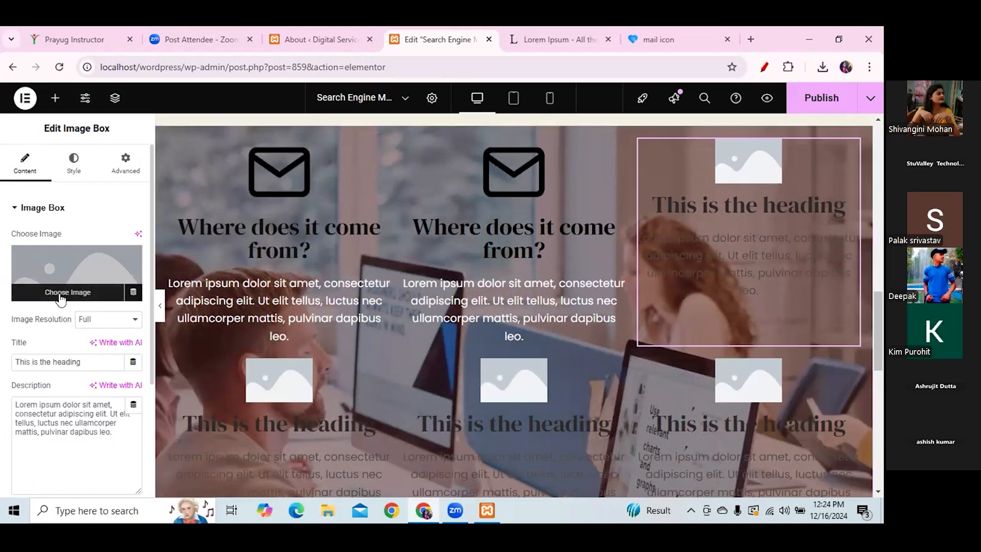
{"action": "left_click", "coordinate": [60, 296]}
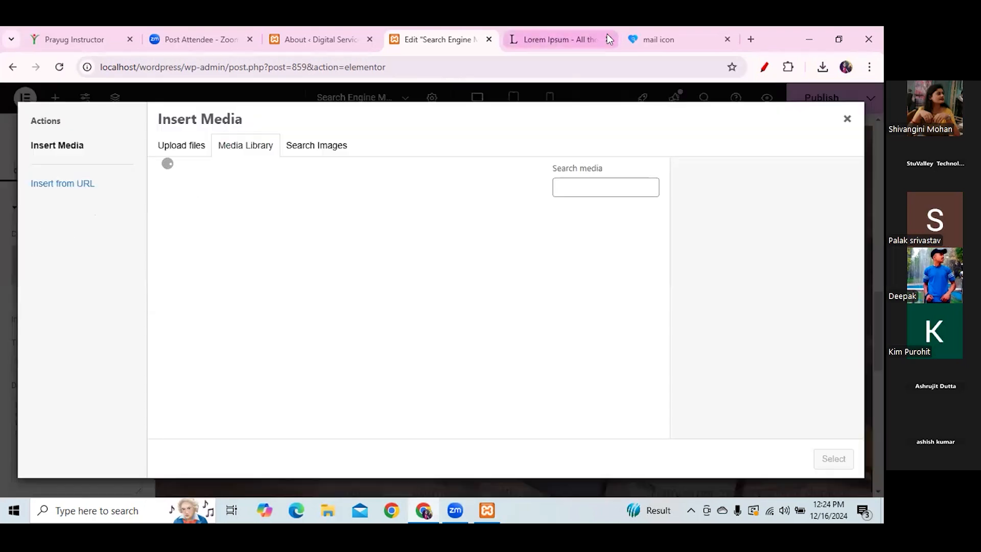
{"action": "left_click", "coordinate": [659, 40]}
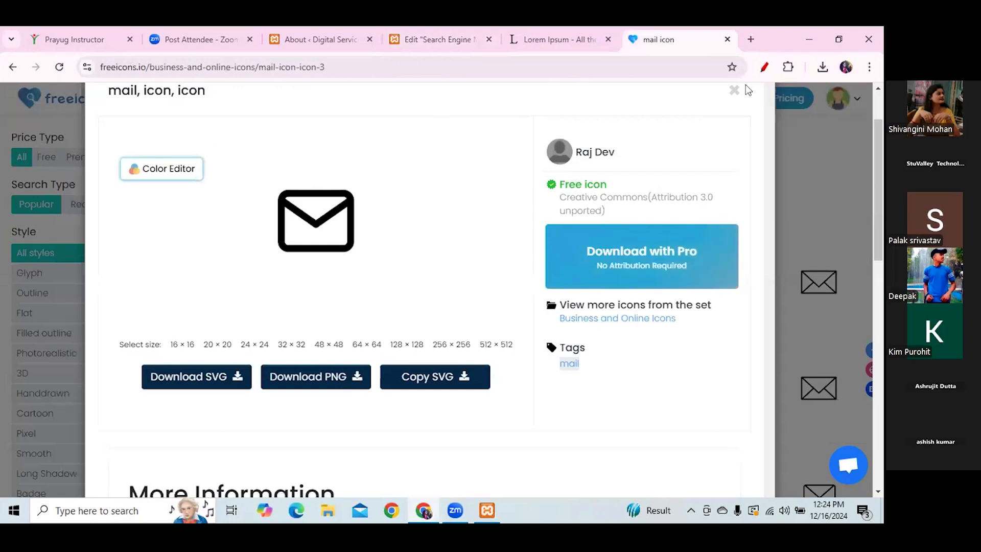
- Close the mail icon details and search freeicons.io for call icons
{"action": "left_click", "coordinate": [734, 90]}
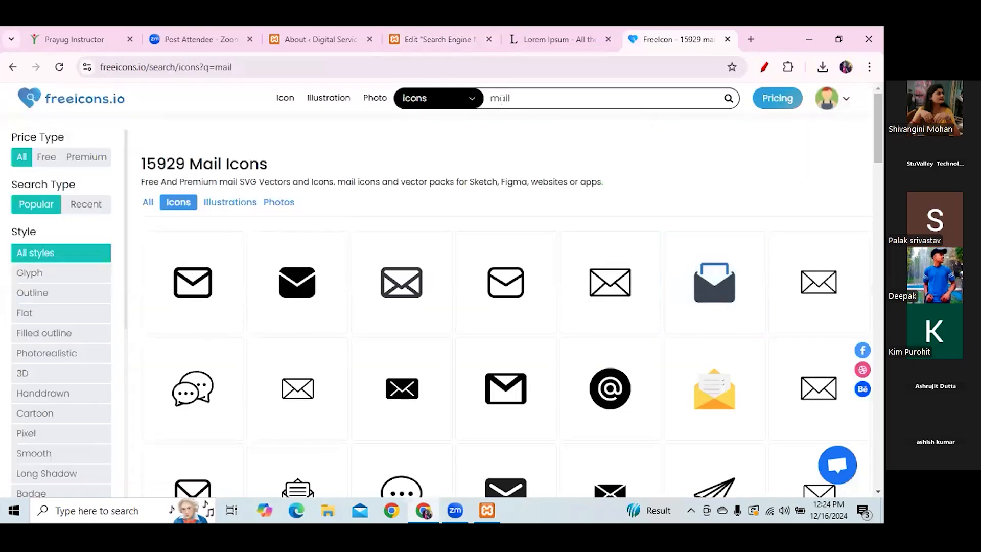
{"action": "left_click_drag", "start_coordinate": [508, 99], "coordinate": [484, 98]}
{"action": "type", "text": "co"}
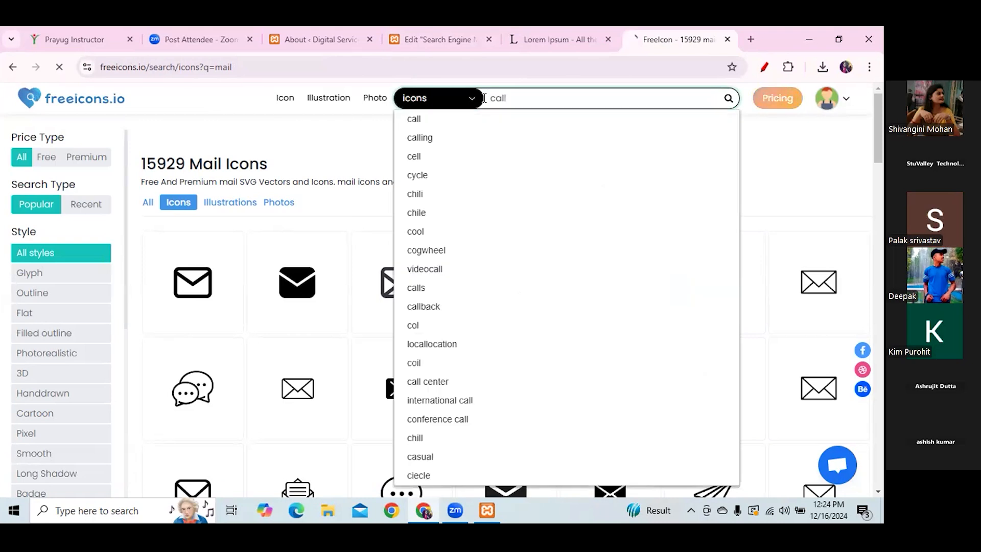
{"action": "key", "text": "Return"}
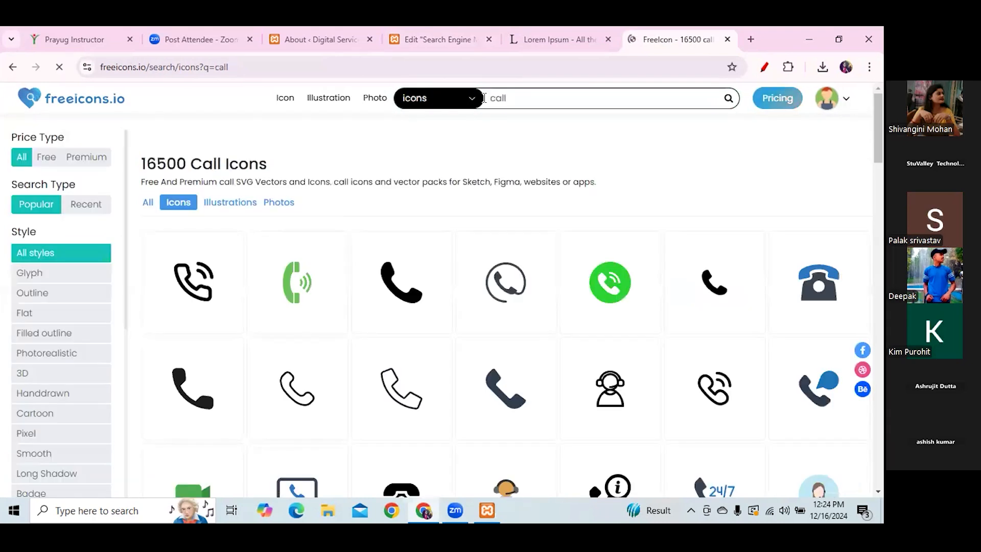
- Download the first phone call icon as PNG and return to the Elementor tab
{"action": "left_click", "coordinate": [180, 271]}
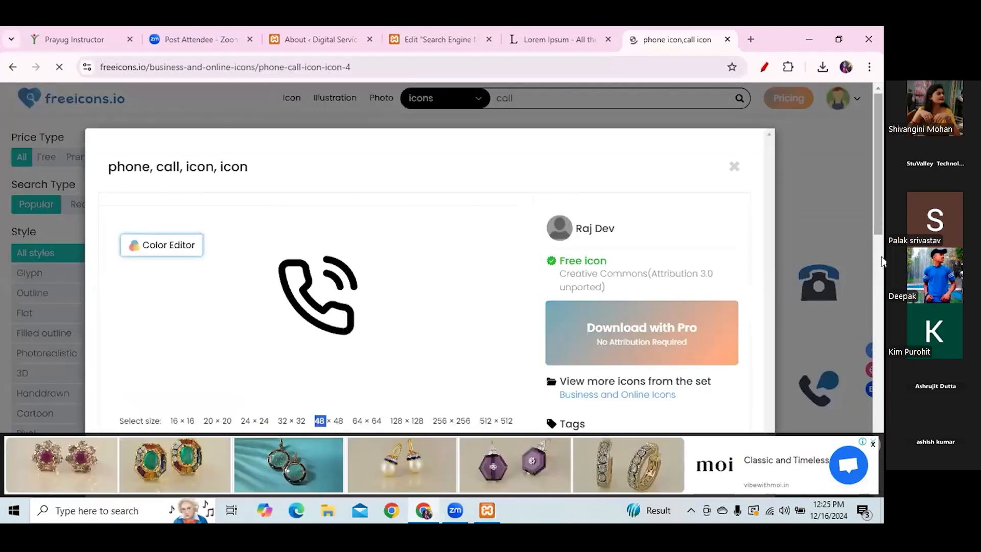
{"action": "scroll", "coordinate": [419, 296], "scroll_direction": "down", "scroll_amount": 3}
{"action": "left_click", "coordinate": [336, 326]}
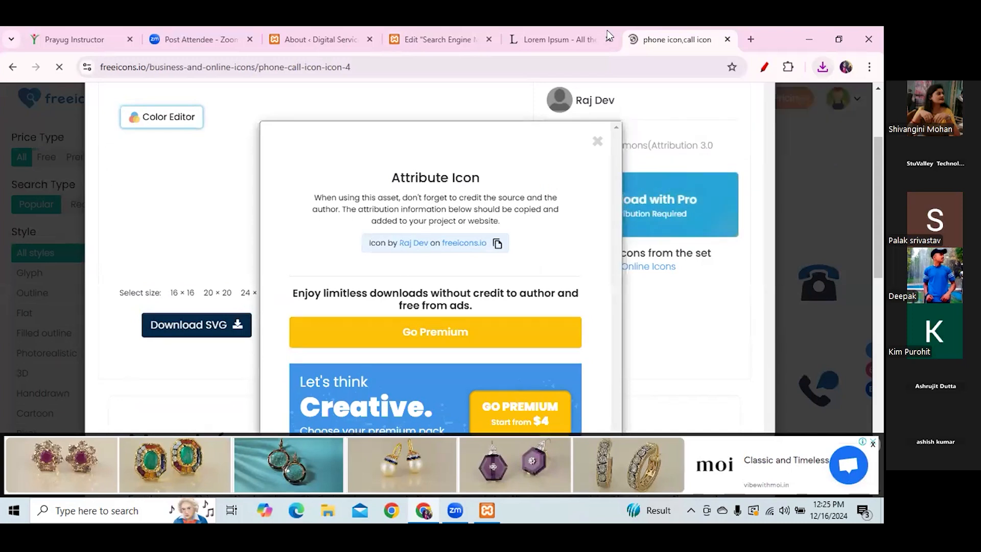
{"action": "left_click", "coordinate": [416, 33]}
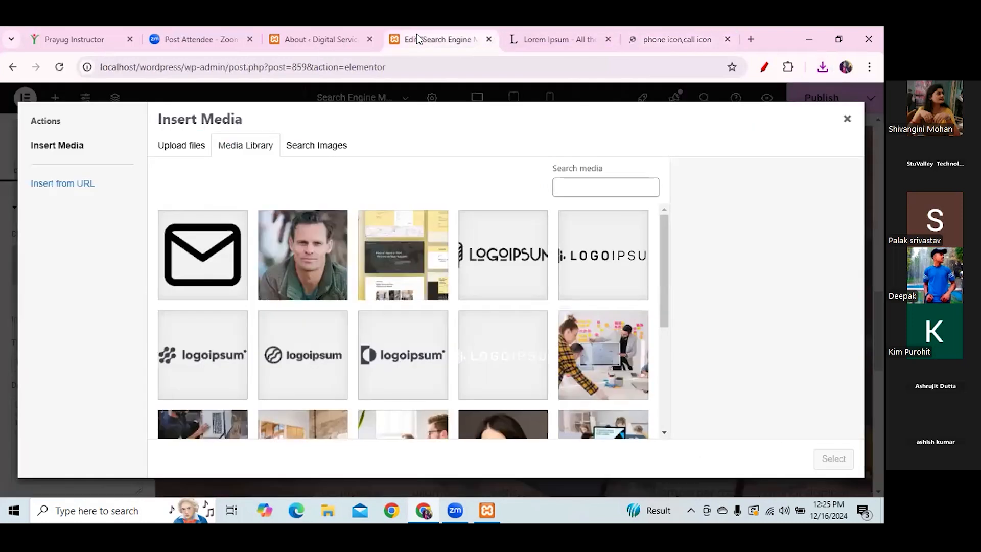
{"action": "left_click", "coordinate": [848, 120]}
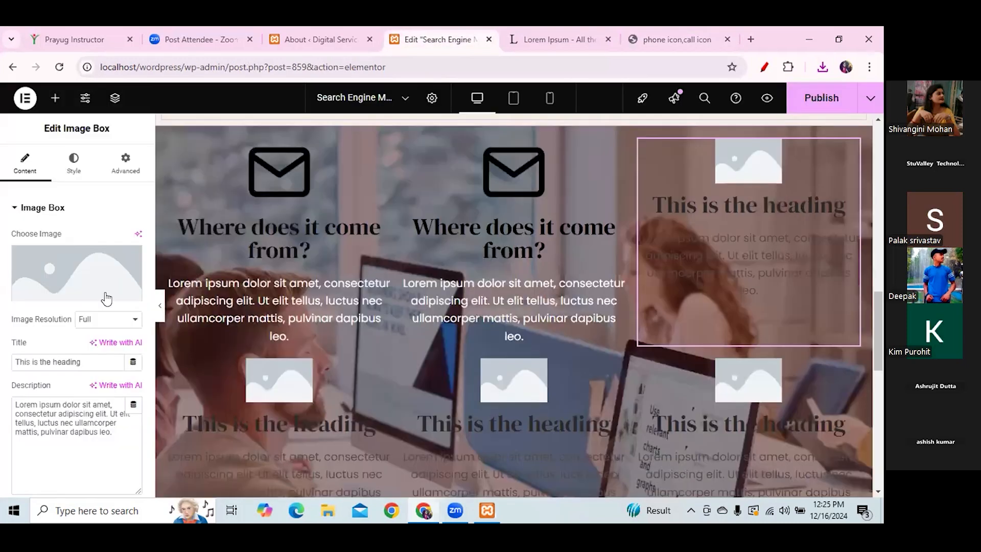
{"action": "left_click", "coordinate": [66, 301]}
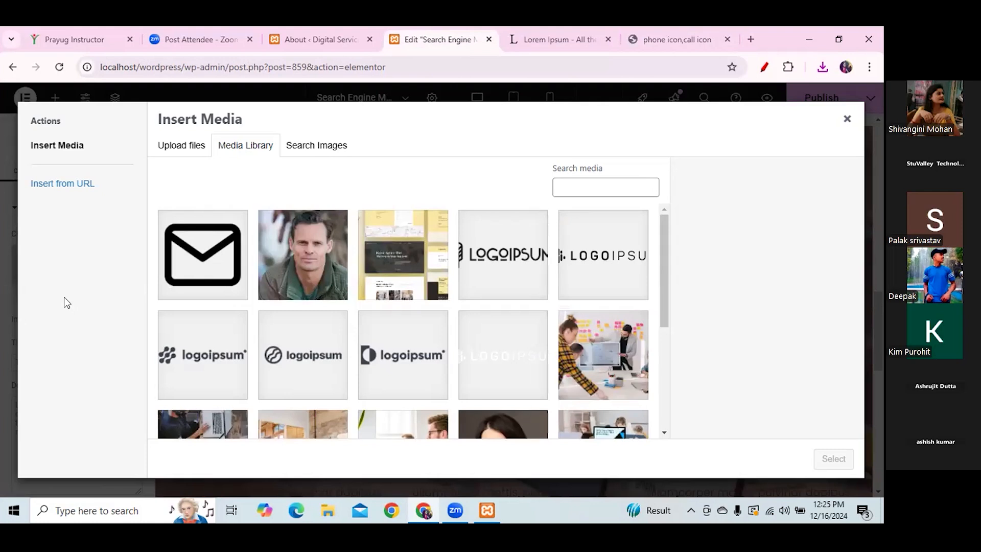
{"action": "left_click", "coordinate": [179, 147]}
{"action": "left_click", "coordinate": [510, 309]}
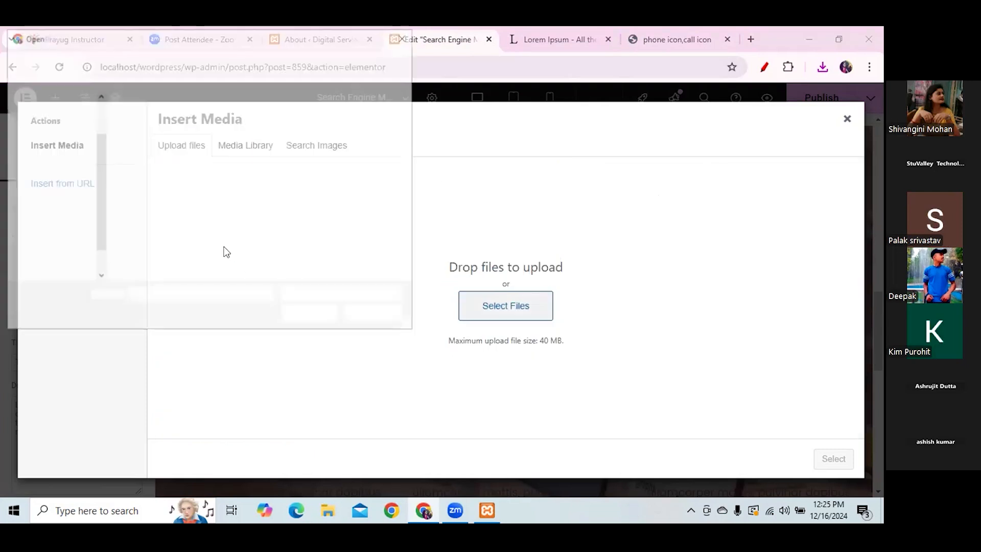
{"action": "left_click", "coordinate": [148, 163]}
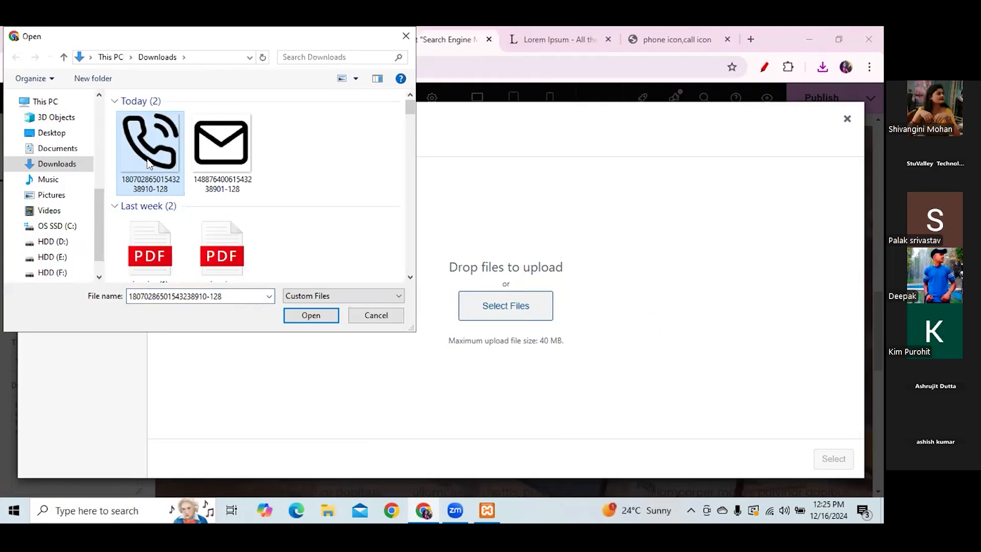
{"action": "left_click", "coordinate": [312, 316]}
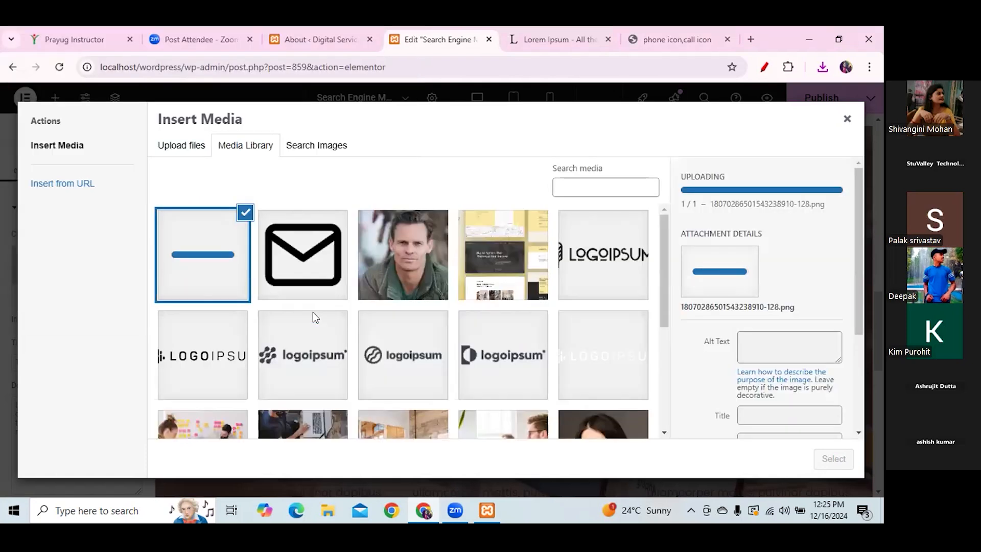
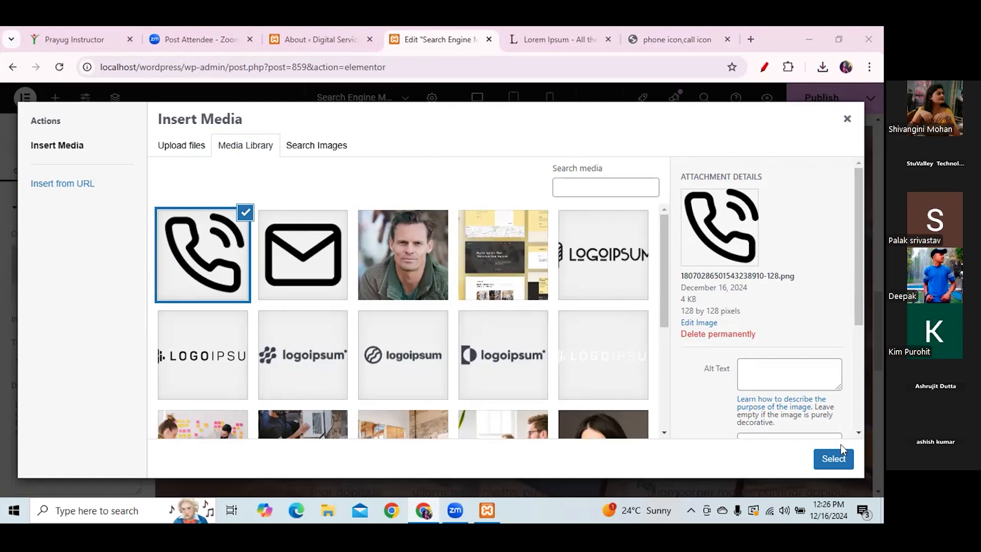
- Insert the selected phone icon image into the third contact box
{"action": "left_click", "coordinate": [834, 457]}
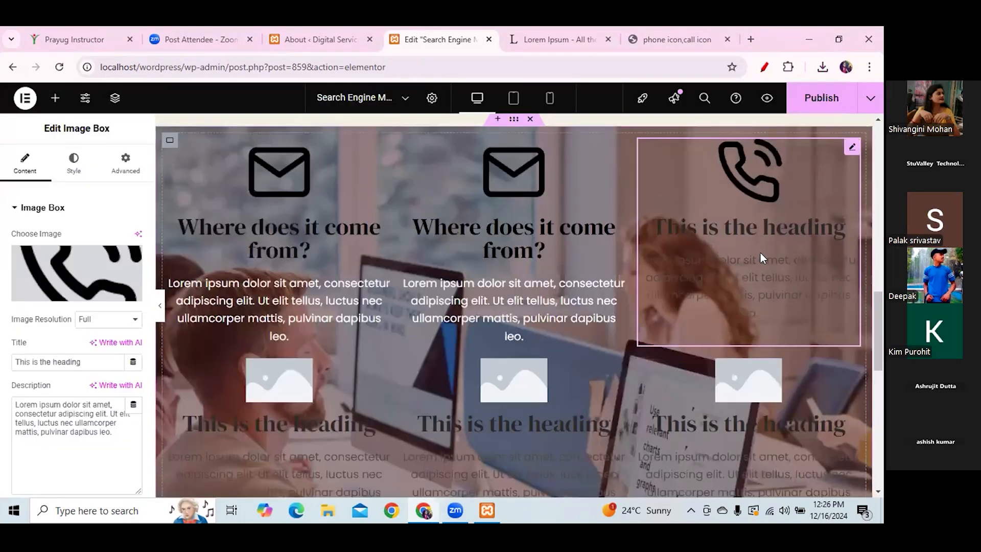
- Replace the phone box's title with the pasted text 'Where does it come from?'
{"action": "left_click", "coordinate": [748, 226]}
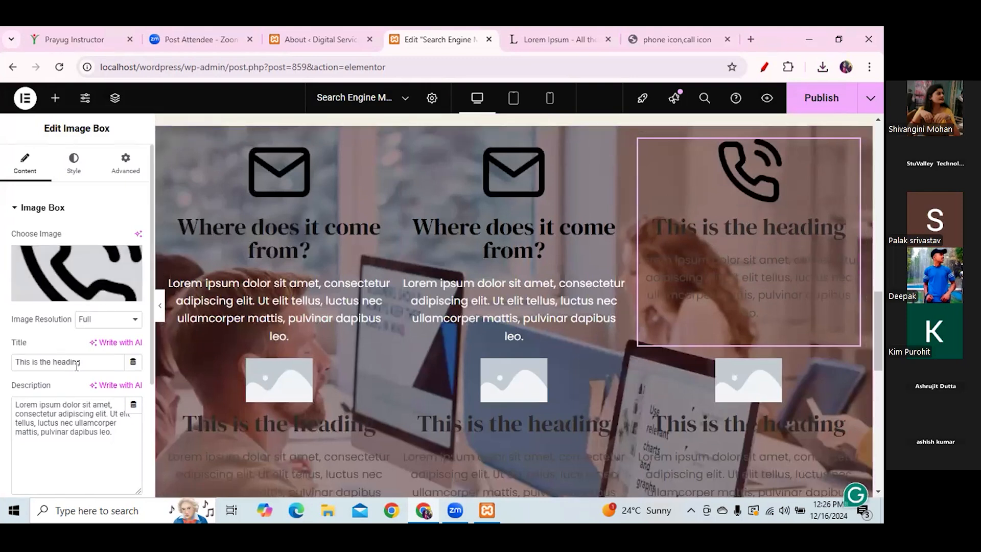
{"action": "left_click_drag", "start_coordinate": [76, 366], "coordinate": [2, 361]}
{"action": "key", "text": "BackSpace"}
{"action": "type", "text": "Where does it come from?"}
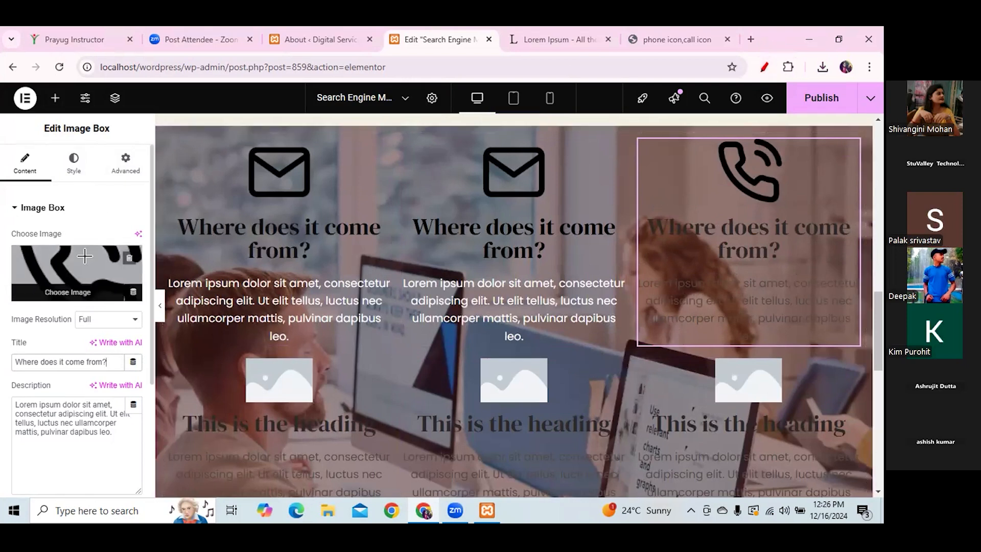
- Annotate the image, title and description settings, then show the image box's Style settings
{"action": "mouse_move", "coordinate": [84, 262]}
{"action": "left_mouse_down"}
{"action": "mouse_move", "coordinate": [102, 277]}
{"action": "mouse_move", "coordinate": [149, 206]}
{"action": "left_mouse_up"}
{"action": "left_click_drag", "start_coordinate": [85, 362], "coordinate": [131, 335]}
{"action": "left_click_drag", "start_coordinate": [28, 447], "coordinate": [103, 390]}
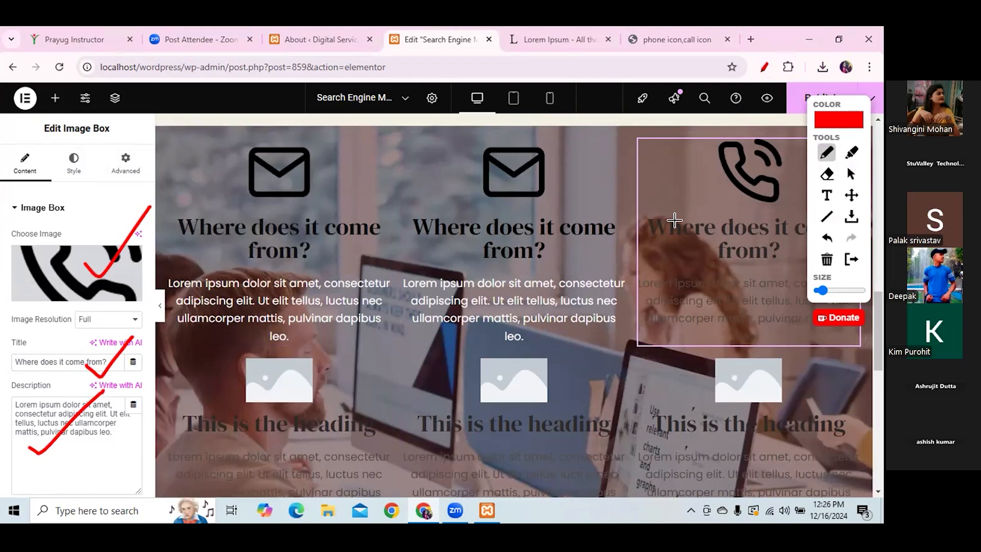
{"action": "mouse_move", "coordinate": [681, 192]}
{"action": "left_mouse_down"}
{"action": "mouse_move", "coordinate": [631, 270]}
{"action": "mouse_move", "coordinate": [635, 345]}
{"action": "mouse_move", "coordinate": [678, 344]}
{"action": "left_mouse_up"}
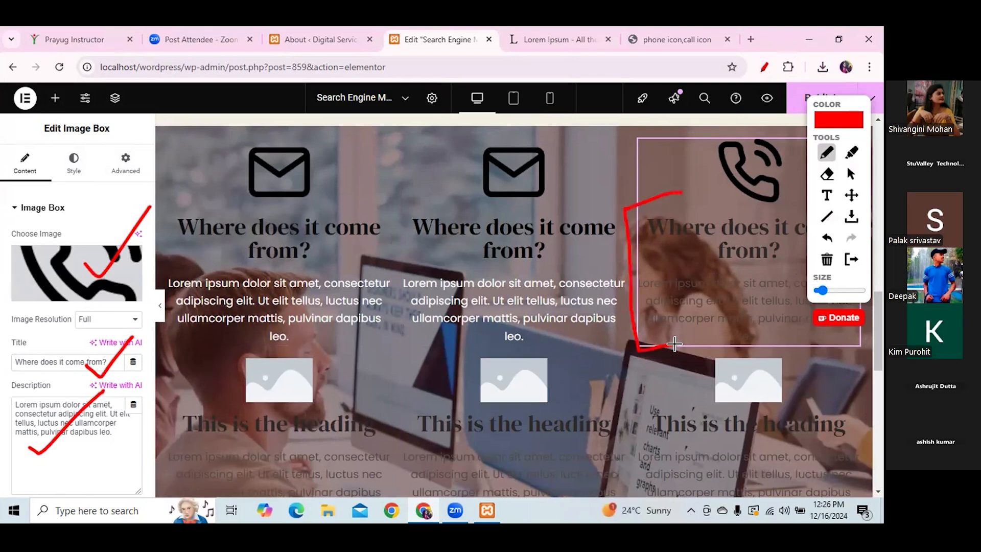
{"action": "mouse_move", "coordinate": [91, 147]}
{"action": "left_mouse_down"}
{"action": "mouse_move", "coordinate": [58, 134]}
{"action": "mouse_move", "coordinate": [84, 188]}
{"action": "mouse_move", "coordinate": [75, 144]}
{"action": "left_mouse_up"}
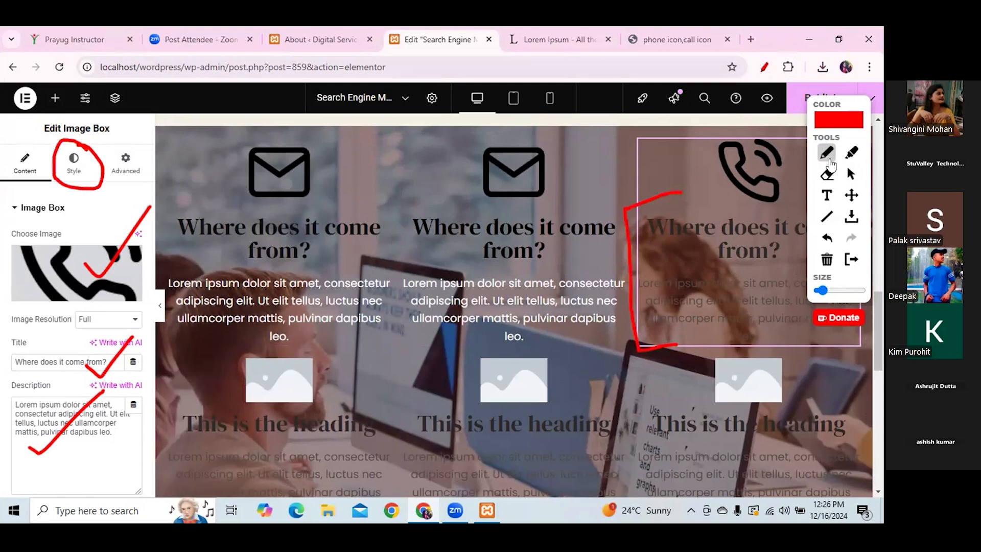
{"action": "left_click", "coordinate": [850, 174]}
{"action": "left_click", "coordinate": [71, 162]}
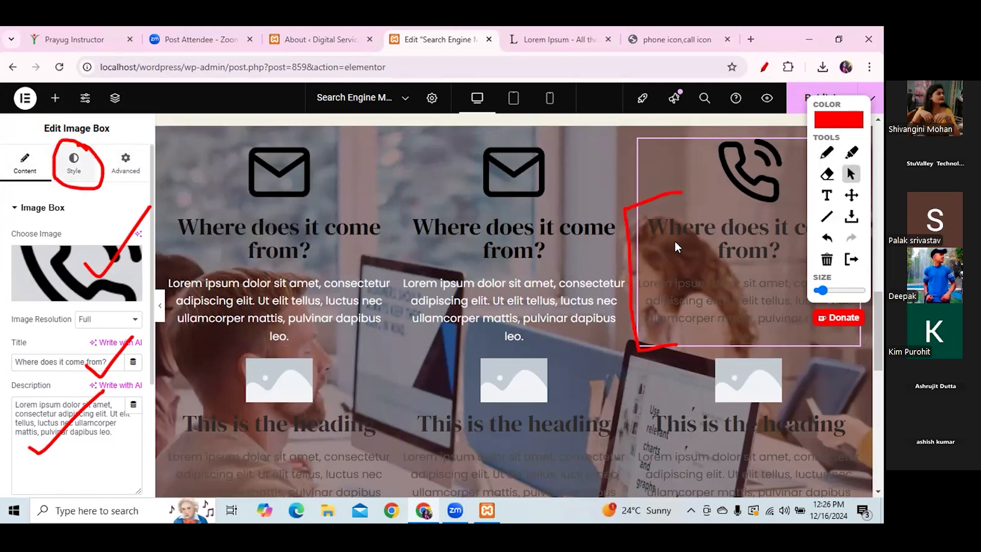
{"action": "left_click", "coordinate": [826, 260]}
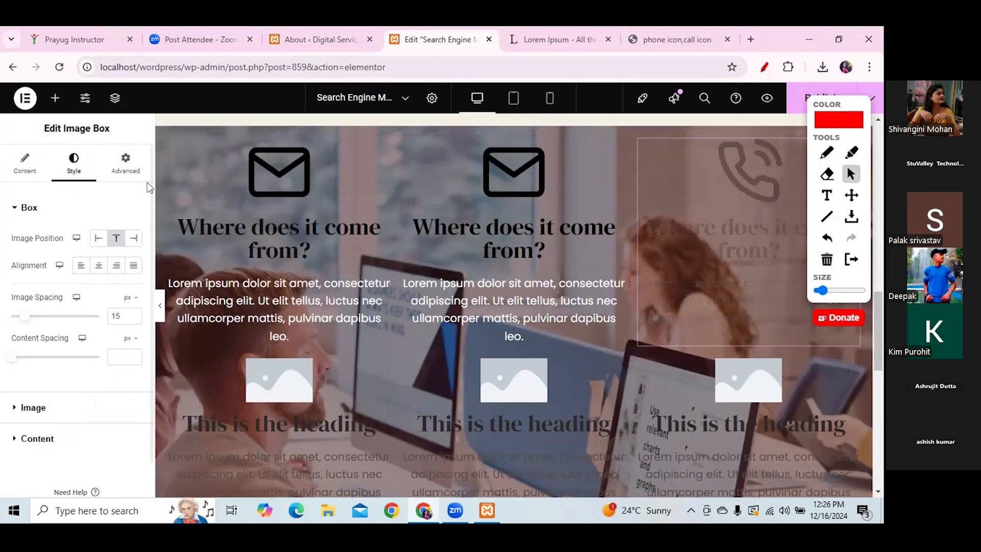
- In Style > Content, set the phone box's Title Color to black (#000000)
{"action": "scroll", "coordinate": [152, 195], "scroll_direction": "down", "scroll_amount": 2}
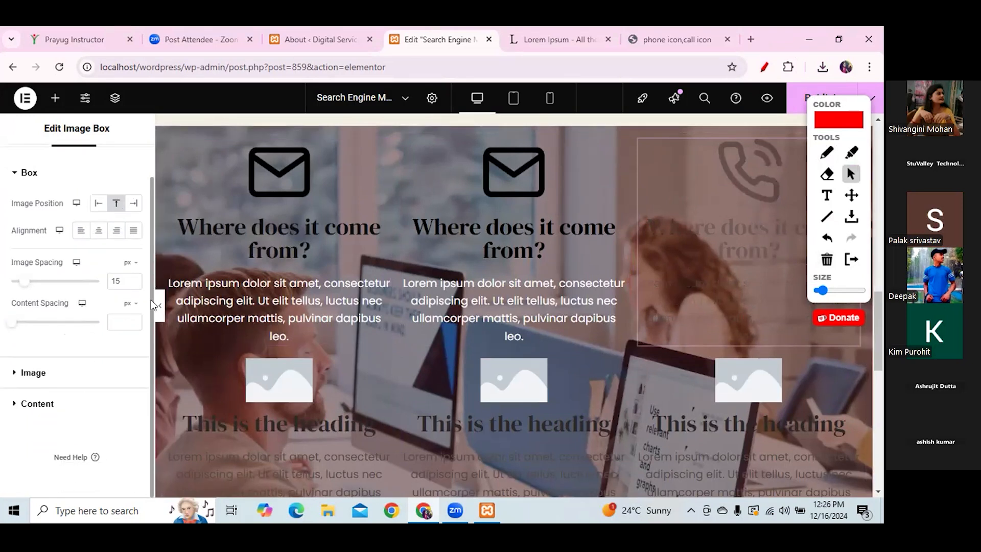
{"action": "left_click", "coordinate": [827, 154]}
{"action": "mouse_move", "coordinate": [72, 384]}
{"action": "left_mouse_down"}
{"action": "mouse_move", "coordinate": [17, 391]}
{"action": "mouse_move", "coordinate": [76, 406]}
{"action": "mouse_move", "coordinate": [59, 390]}
{"action": "left_mouse_up"}
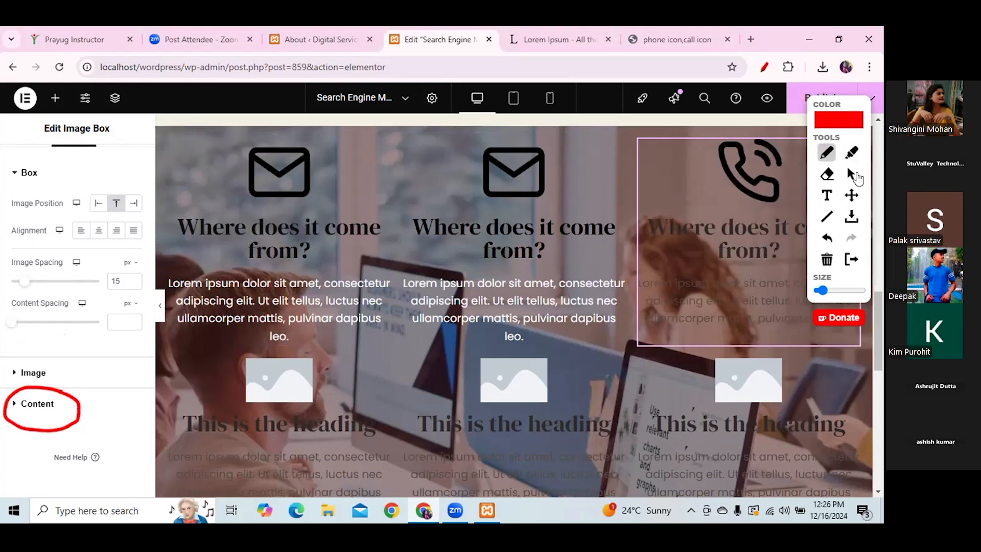
{"action": "left_click", "coordinate": [48, 404]}
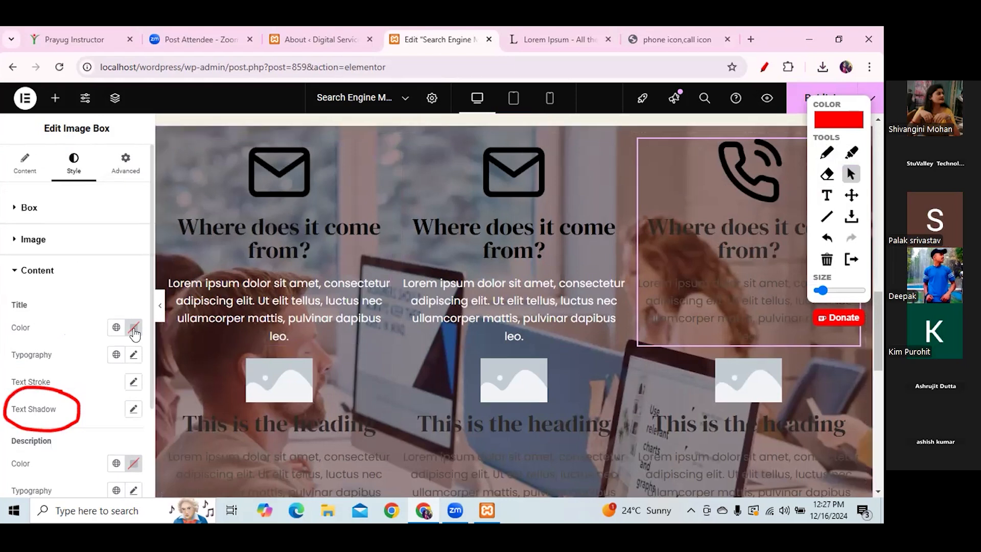
{"action": "left_click", "coordinate": [133, 327]}
{"action": "left_click_drag", "start_coordinate": [133, 256], "coordinate": [59, 257]}
{"action": "left_click", "coordinate": [85, 347]}
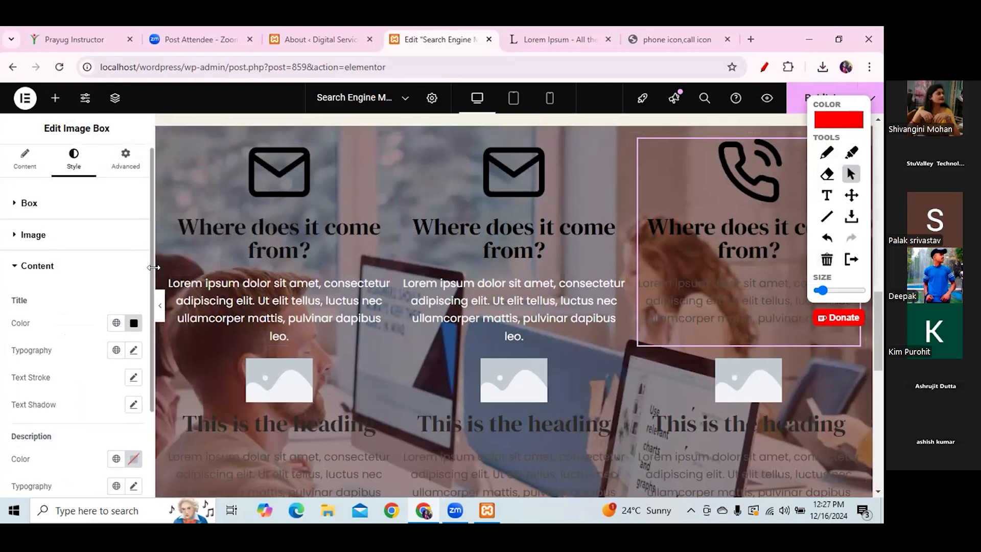
- Set the Description Color to white #FFFFFF to match the envelope boxes
{"action": "scroll", "coordinate": [143, 439], "scroll_direction": "down", "scroll_amount": 3}
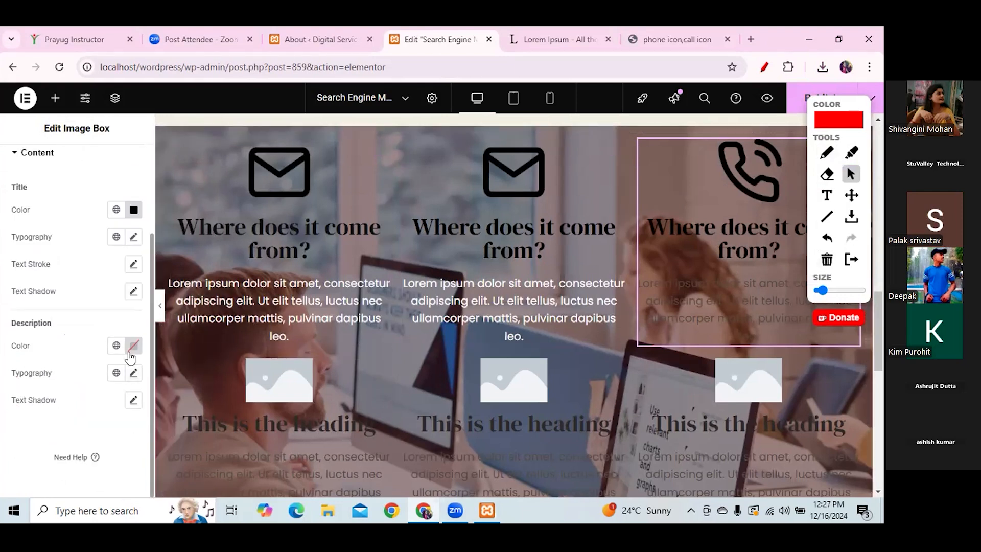
{"action": "left_click", "coordinate": [133, 346]}
{"action": "type", "text": "#FFFFFF"}
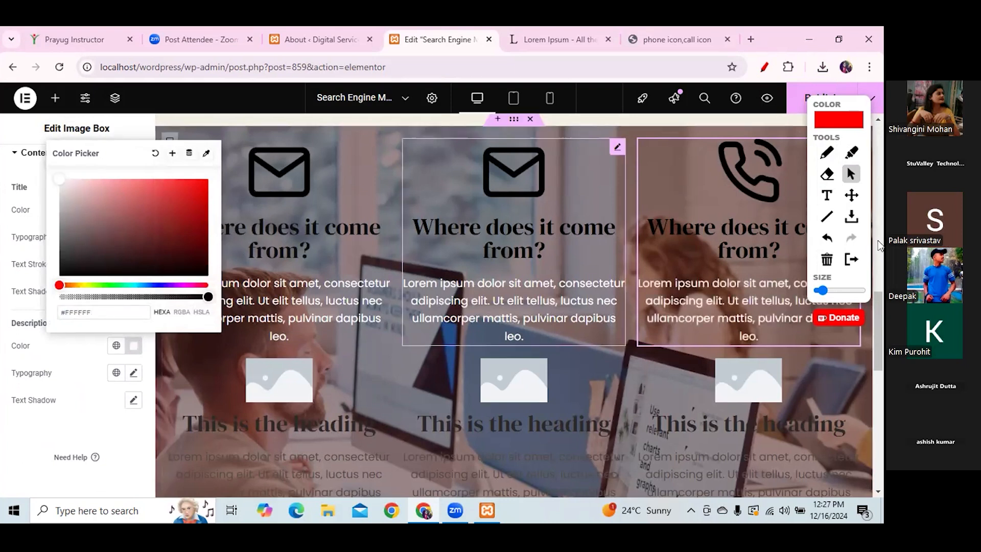
{"action": "left_click", "coordinate": [878, 232]}
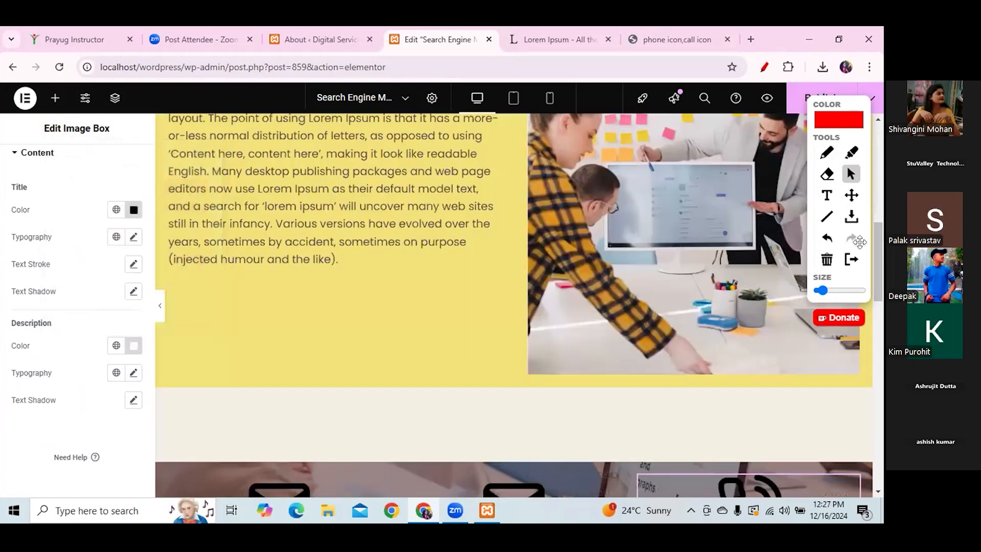
{"action": "left_click", "coordinate": [881, 403]}
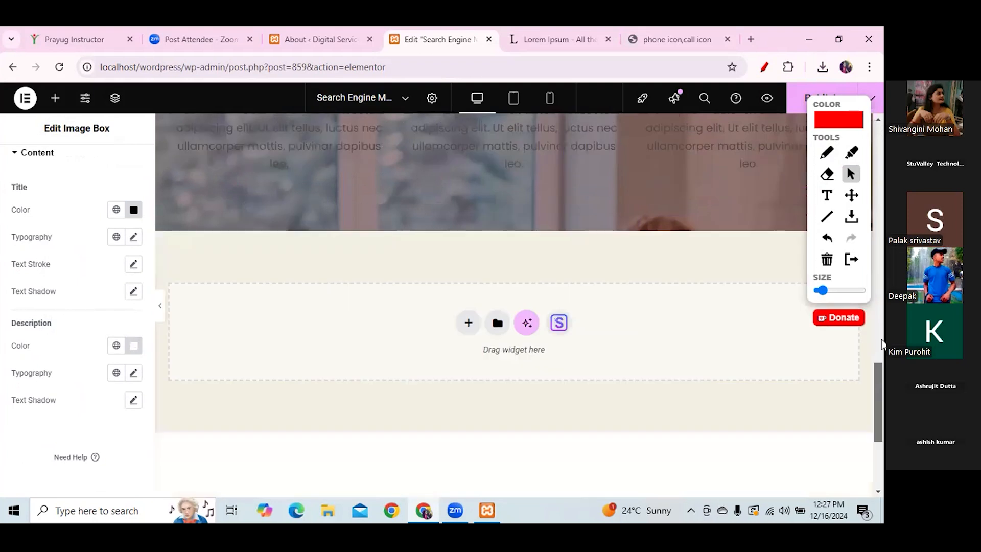
{"action": "left_click", "coordinate": [881, 341]}
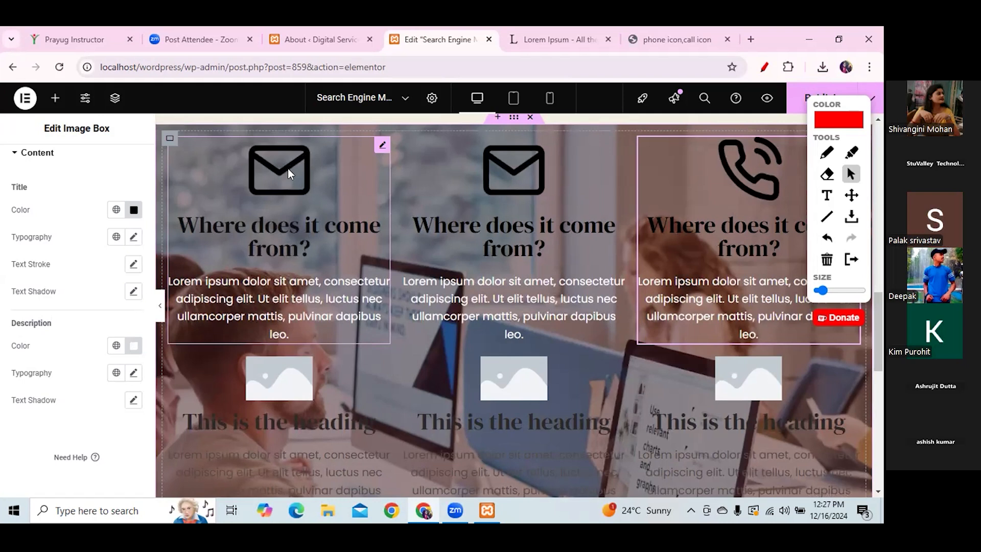
- Choose the man's portrait from the Media Library for the lower-left image box
{"action": "left_click", "coordinate": [268, 386]}
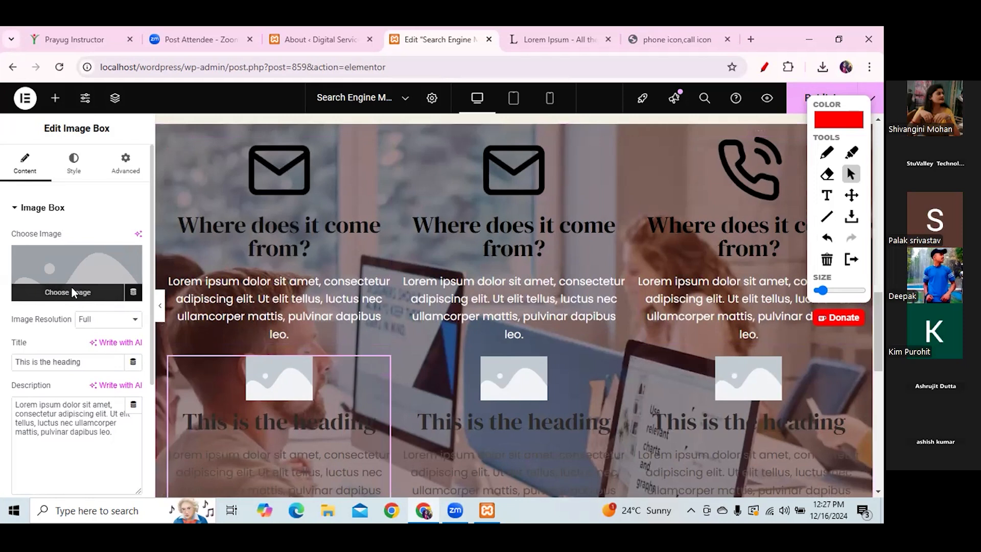
{"action": "left_click", "coordinate": [71, 292]}
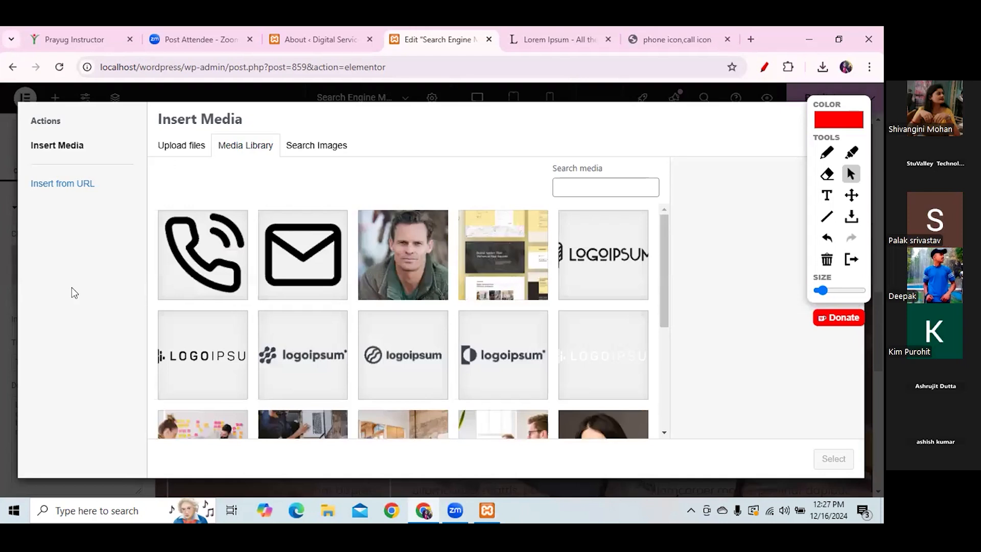
{"action": "left_click", "coordinate": [392, 286]}
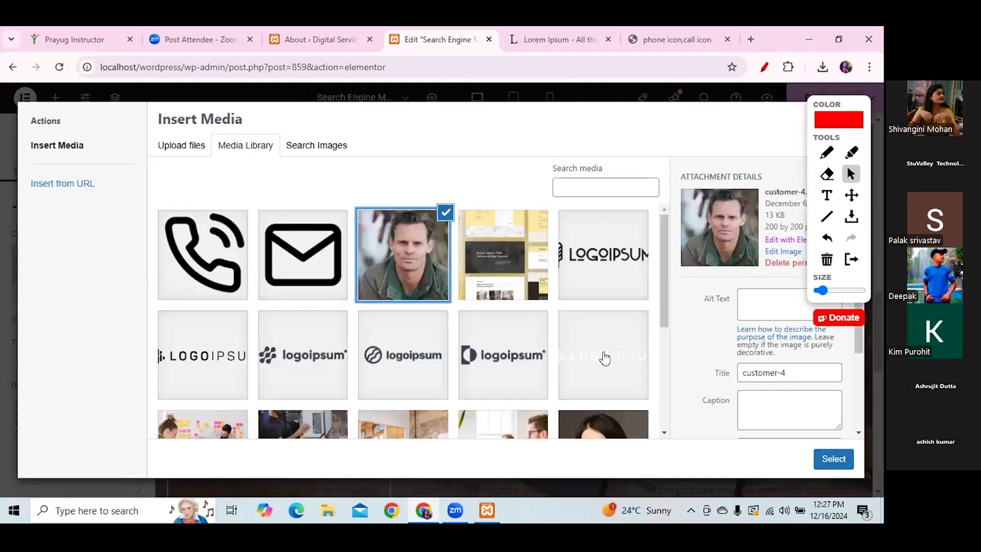
{"action": "left_click", "coordinate": [833, 458]}
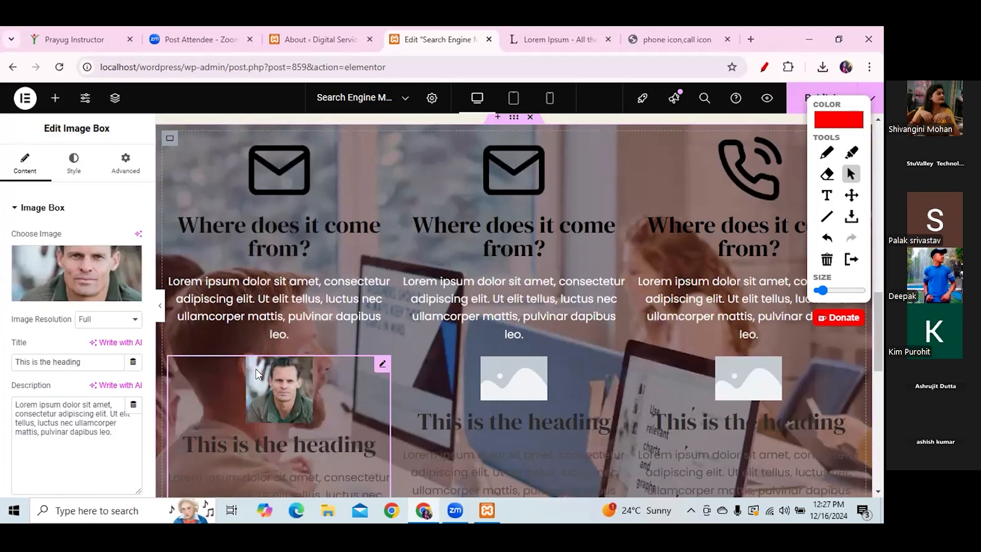
- On freeicons.io, close the phone icon popups and annotate the search box and Free filter
{"action": "left_click", "coordinate": [675, 44]}
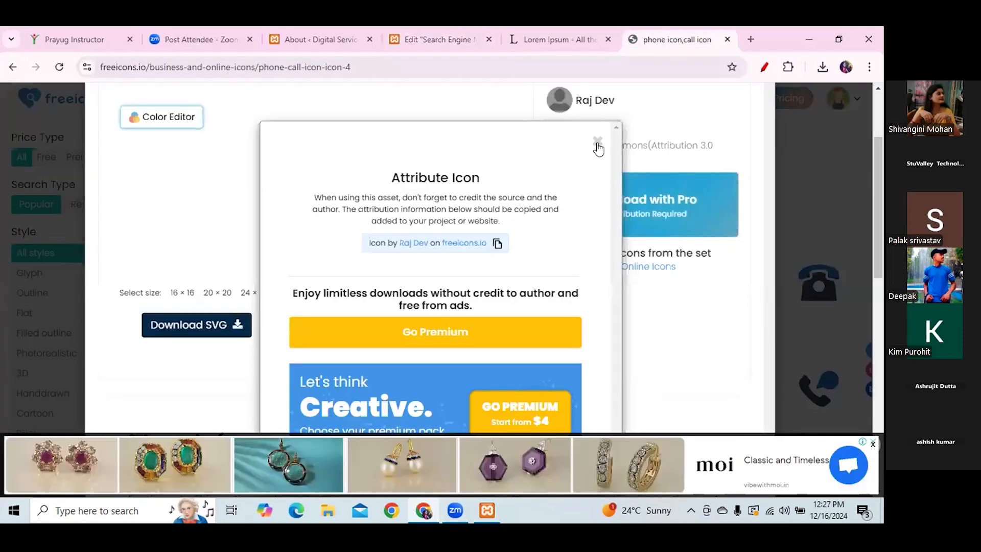
{"action": "left_click", "coordinate": [594, 143]}
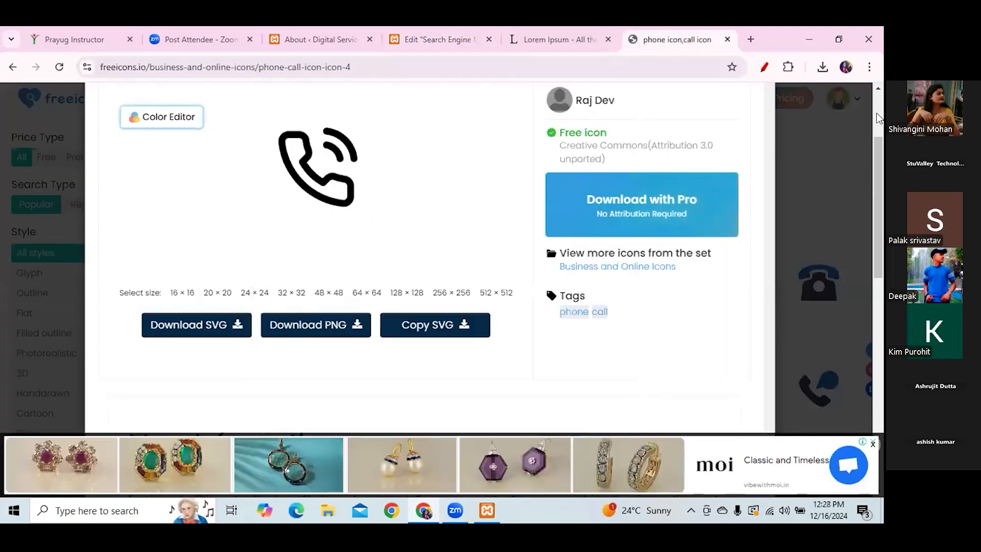
{"action": "scroll", "coordinate": [740, 160], "scroll_direction": "up", "scroll_amount": 3}
{"action": "left_click", "coordinate": [733, 165]}
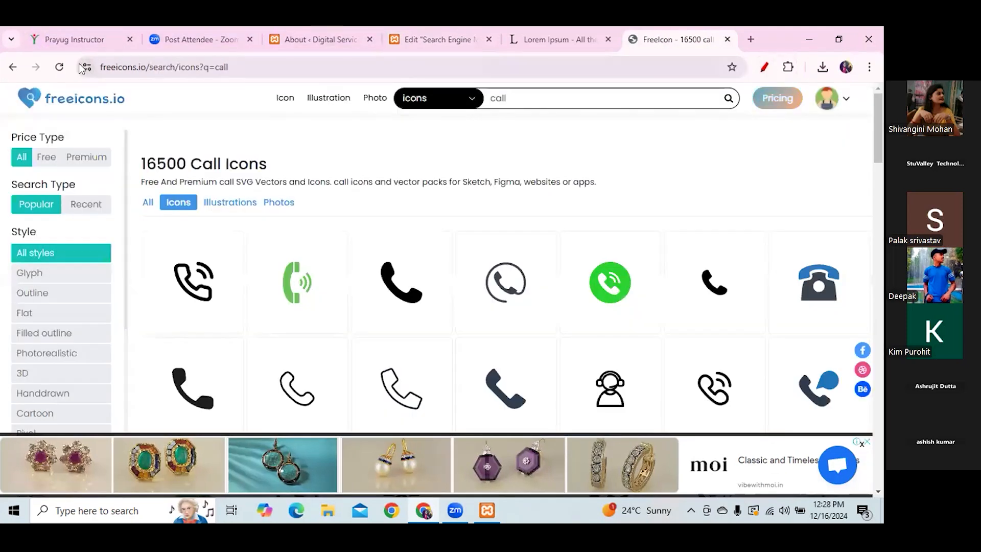
{"action": "left_click", "coordinate": [764, 68]}
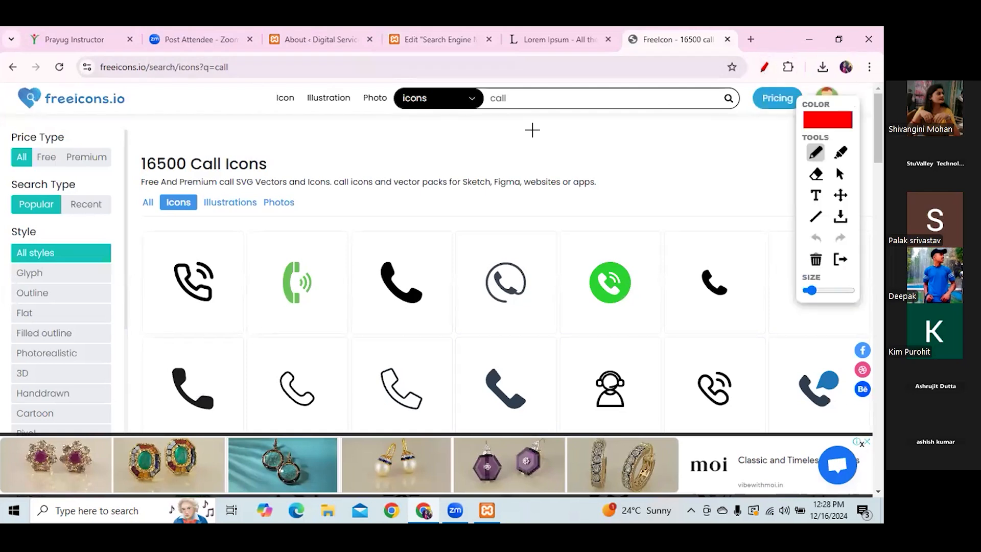
{"action": "left_click_drag", "start_coordinate": [475, 113], "coordinate": [558, 113]}
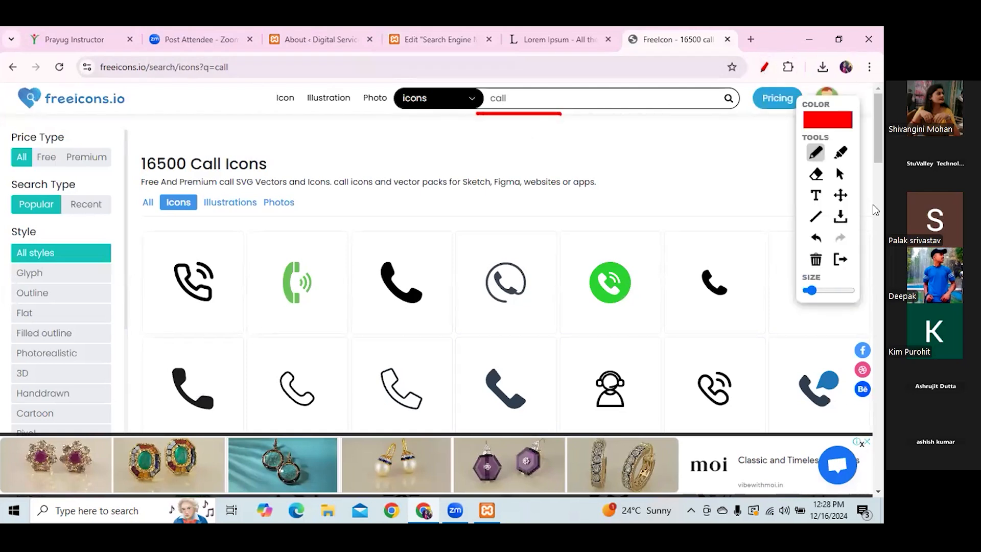
{"action": "mouse_move", "coordinate": [53, 135]}
{"action": "left_mouse_down"}
{"action": "mouse_move", "coordinate": [33, 166]}
{"action": "mouse_move", "coordinate": [58, 136]}
{"action": "left_mouse_up"}
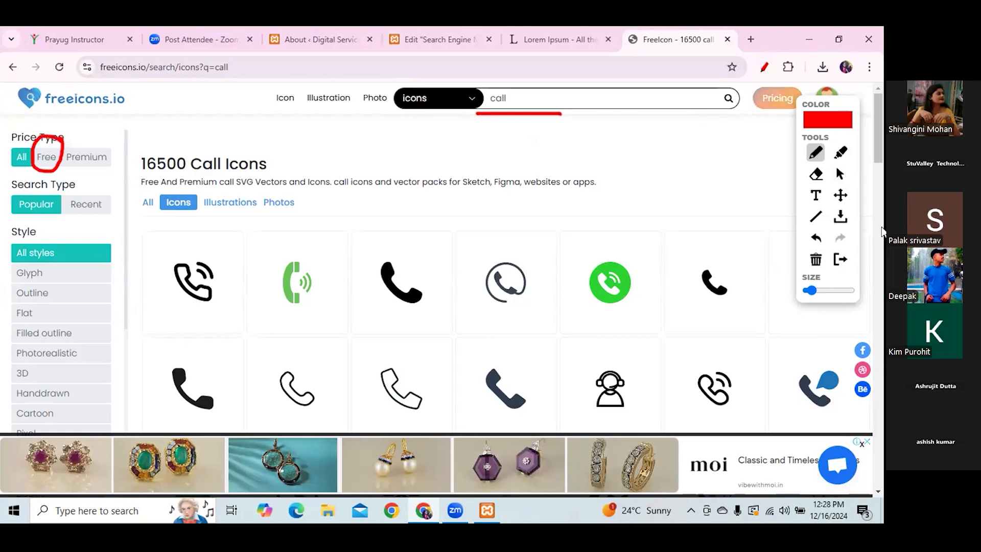
{"action": "left_click", "coordinate": [840, 173]}
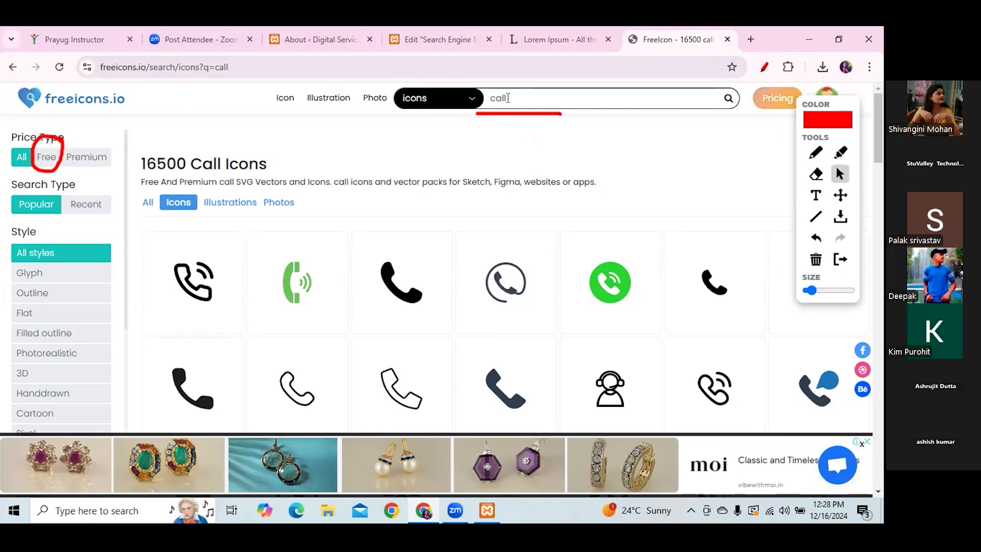
- Replace the 'call' search with 'mail box' icons, then return to the Elementor editor
{"action": "left_click_drag", "start_coordinate": [509, 98], "coordinate": [470, 104]}
{"action": "key", "text": "BackSpace"}
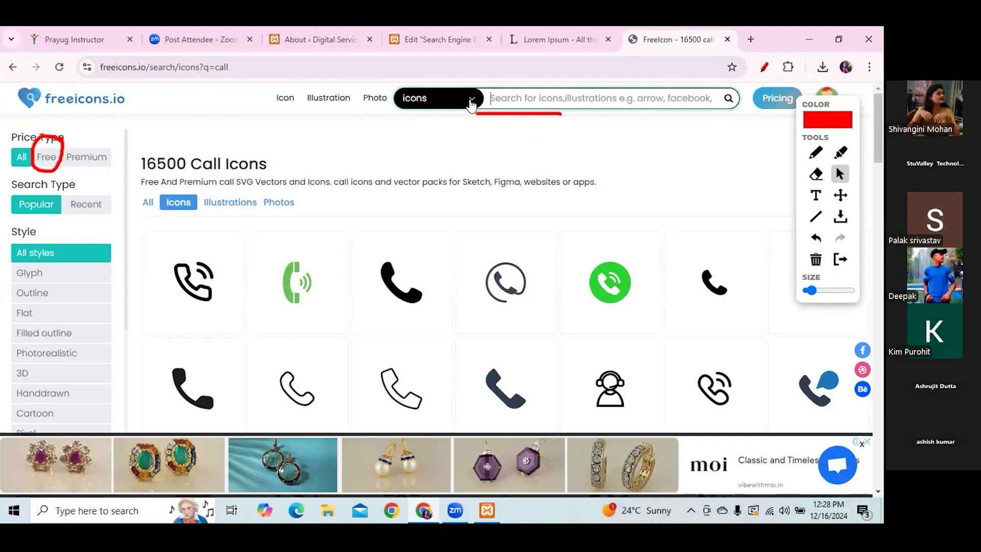
{"action": "type", "text": "m"}
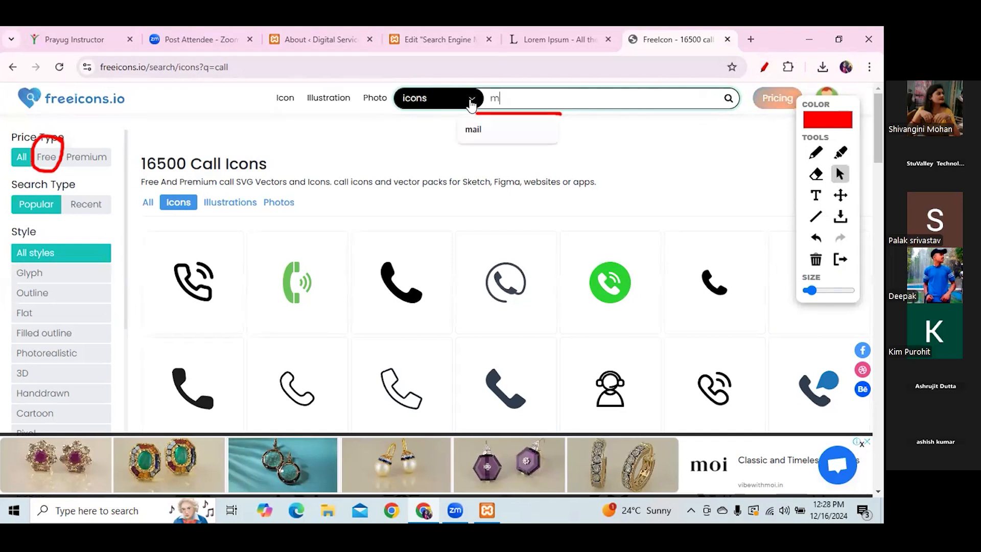
{"action": "type", "text": "ail boz"}
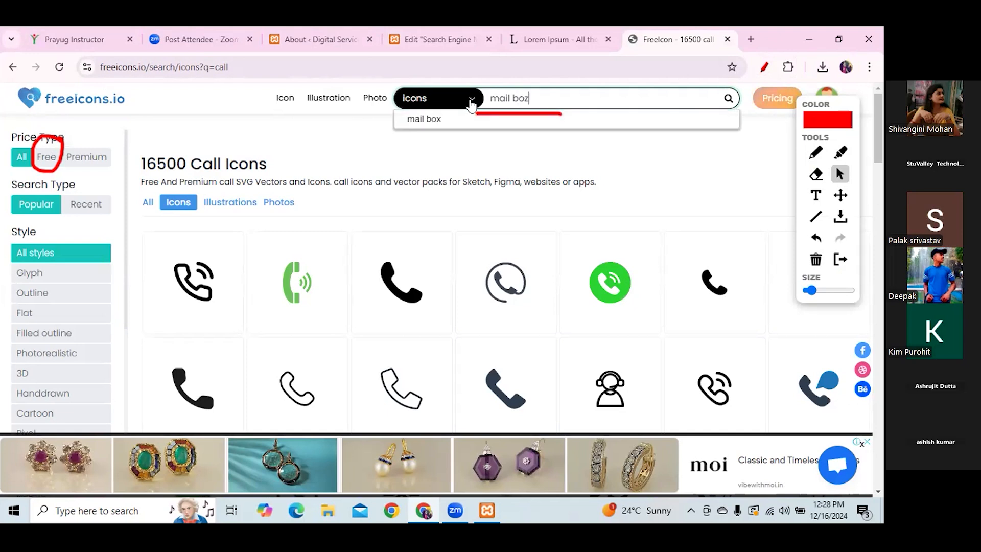
{"action": "type", "text": "x"}
{"action": "key", "text": "Return"}
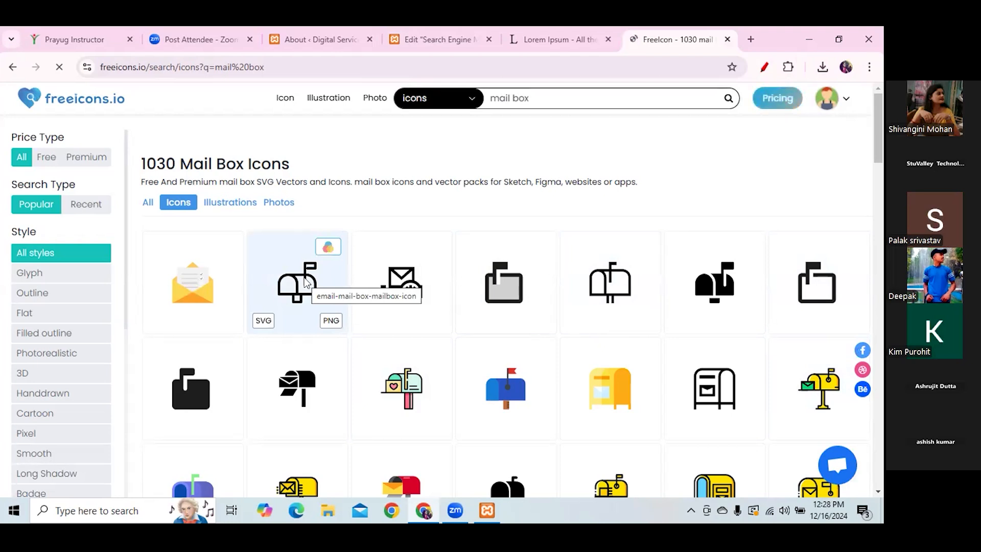
{"action": "left_click", "coordinate": [443, 41]}
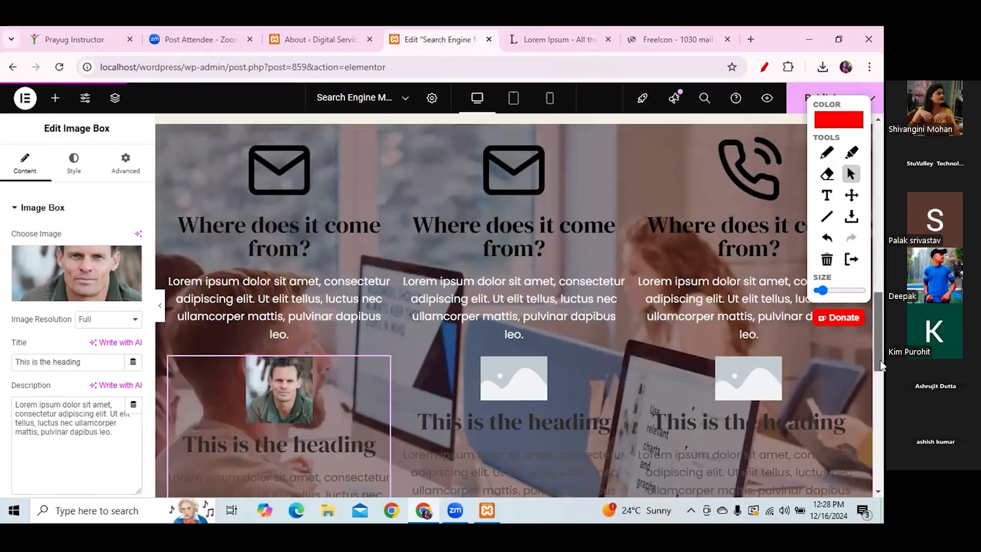
- Add a single-column Flexbox container at the page bottom holding a Spacer of 95
{"action": "left_click", "coordinate": [880, 412]}
{"action": "scroll", "coordinate": [881, 416], "scroll_direction": "up", "scroll_amount": 1}
{"action": "scroll", "coordinate": [468, 286], "scroll_direction": "up", "scroll_amount": 1}
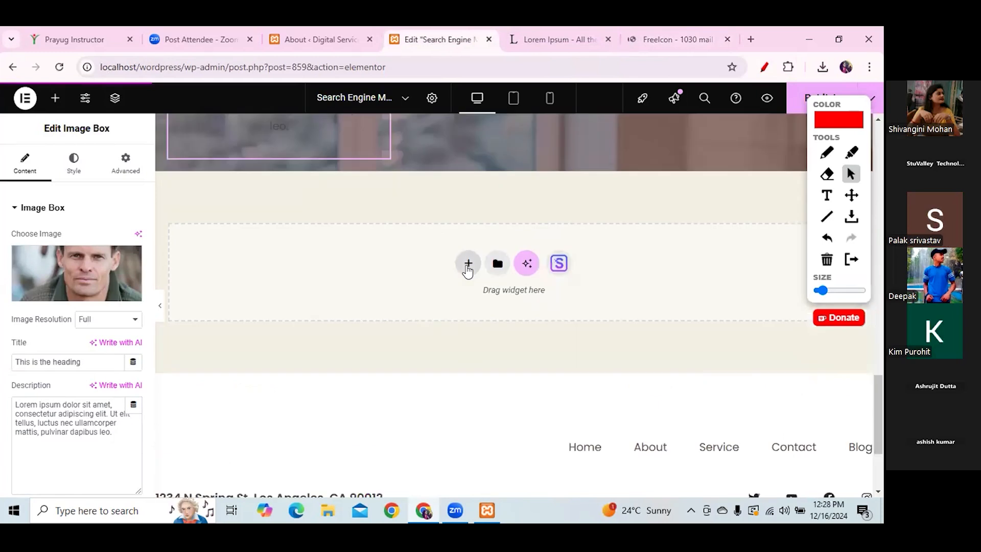
{"action": "left_click", "coordinate": [467, 265]}
{"action": "left_click", "coordinate": [469, 299]}
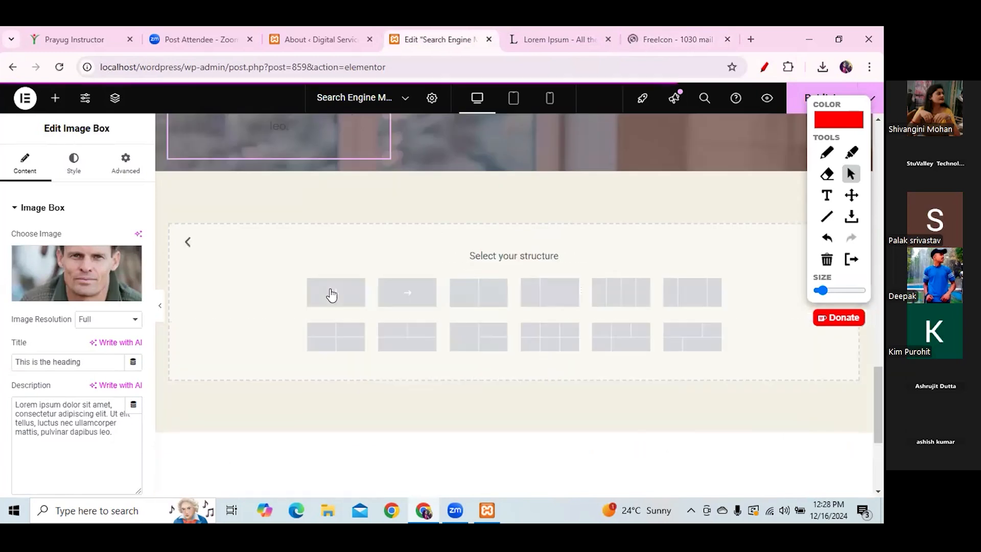
{"action": "left_click", "coordinate": [336, 292]}
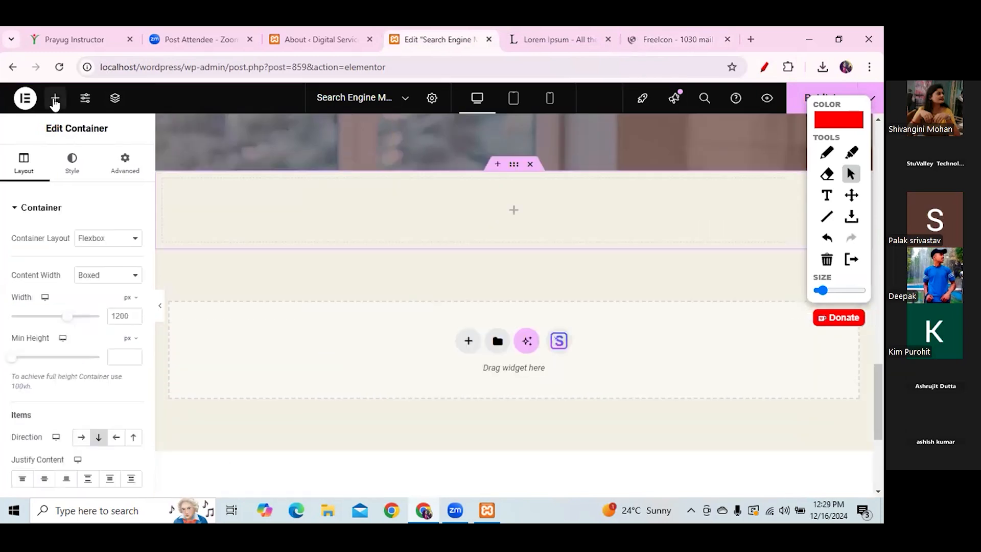
{"action": "left_click", "coordinate": [55, 97]}
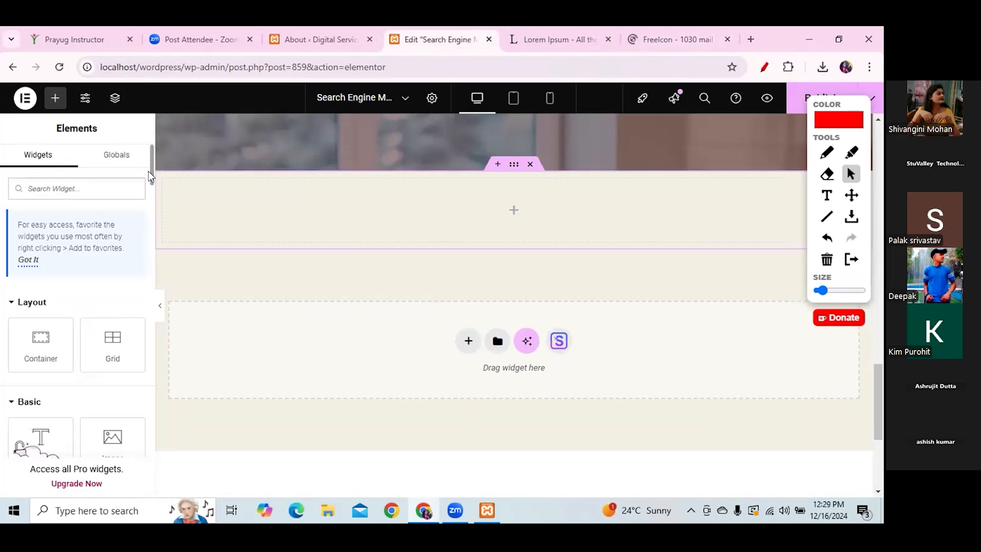
{"action": "scroll", "coordinate": [148, 199], "scroll_direction": "down", "scroll_amount": 5}
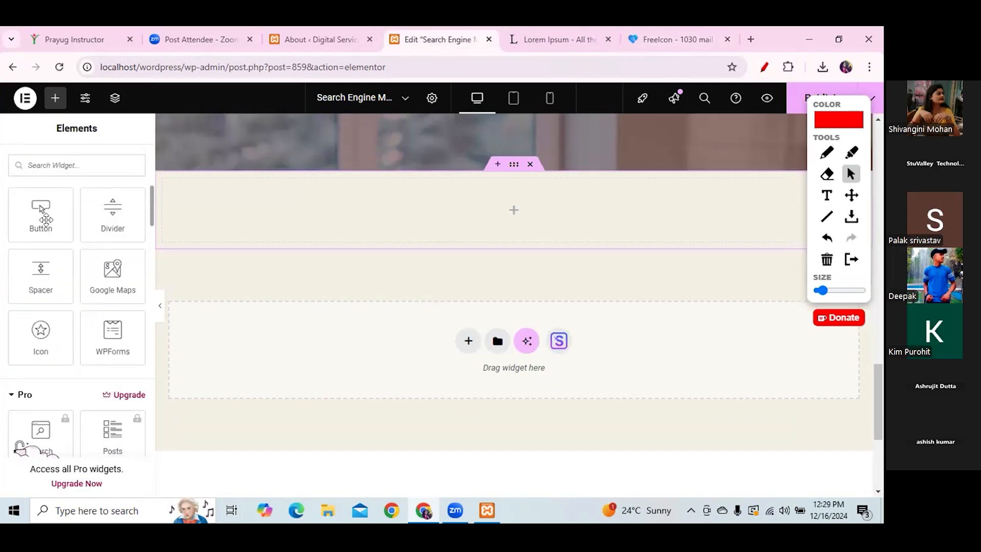
{"action": "left_click_drag", "start_coordinate": [36, 276], "coordinate": [510, 213]}
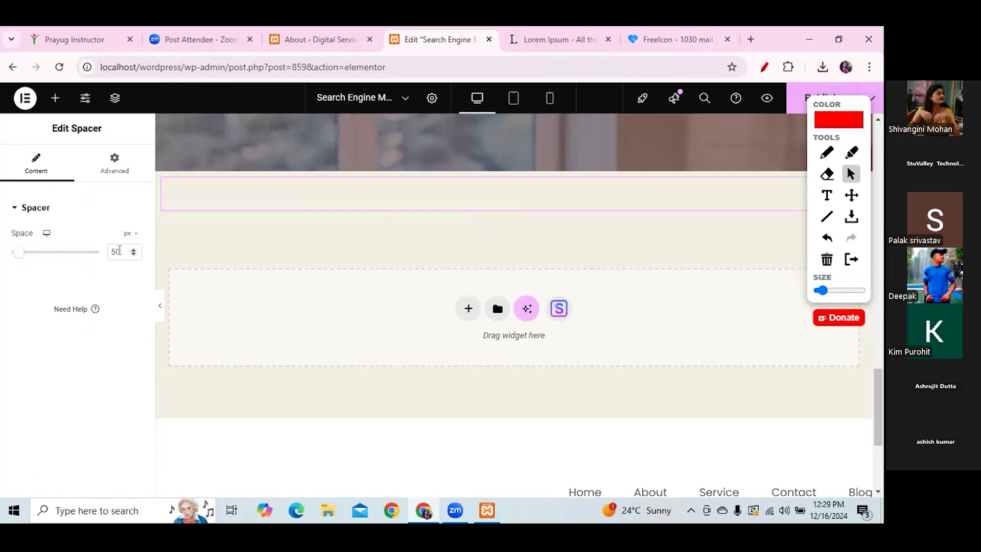
{"action": "key", "text": "BackSpace"}
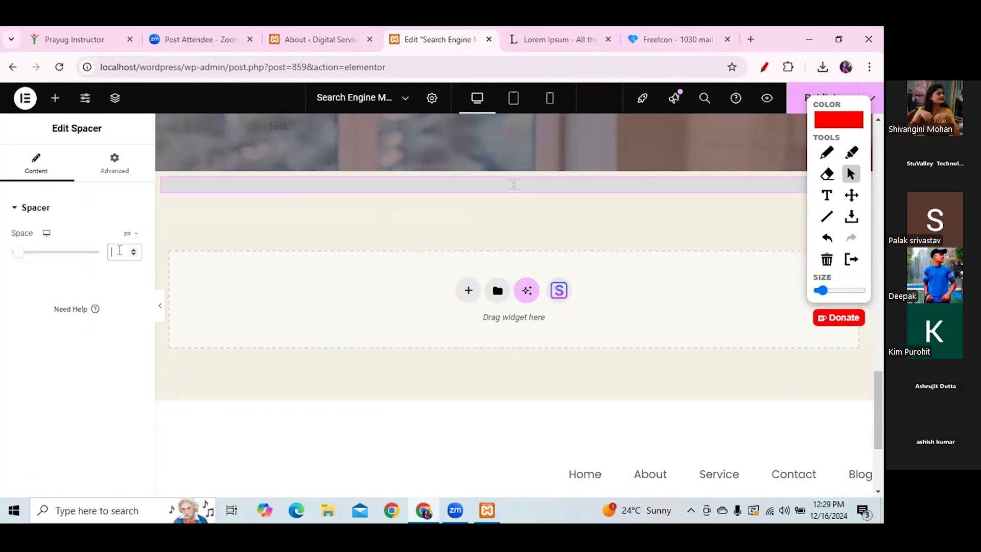
{"action": "type", "text": "95"}
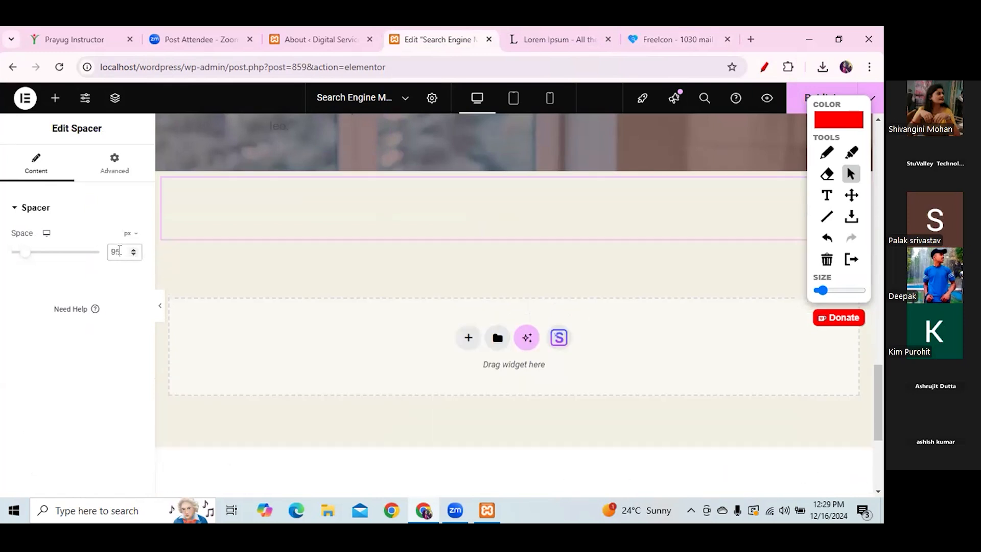
- Add another empty container below and drop a Basic Gallery widget found by searching 'galle'
{"action": "left_click", "coordinate": [468, 337]}
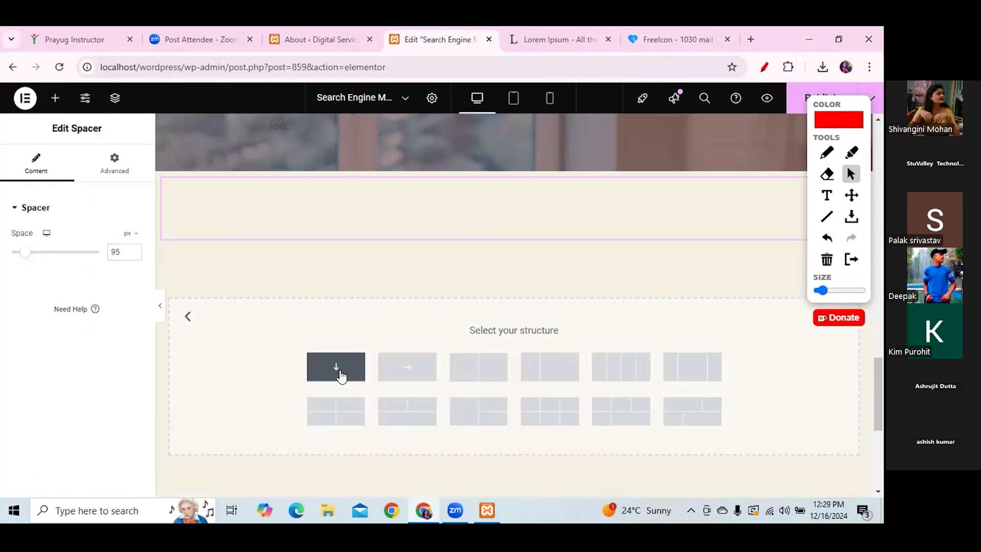
{"action": "left_click", "coordinate": [339, 371]}
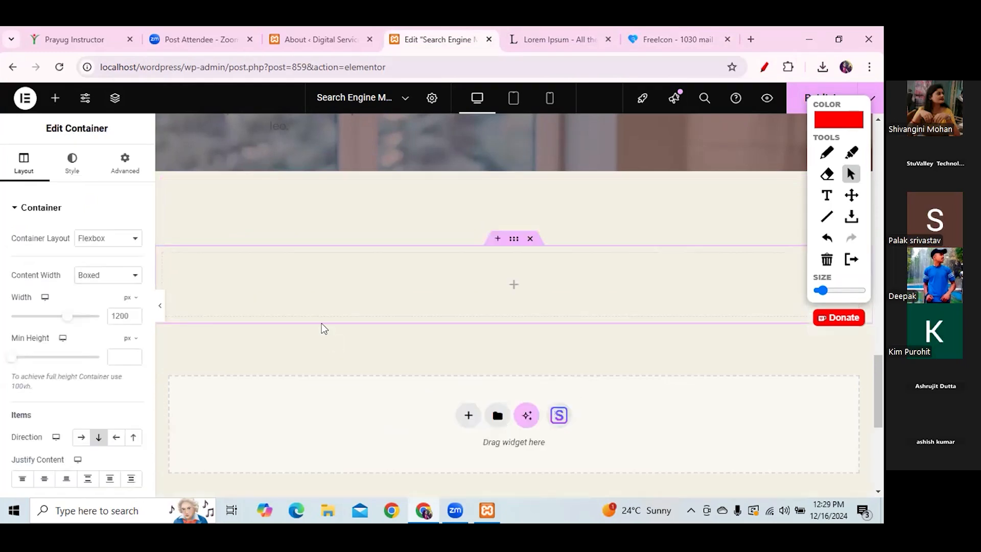
{"action": "left_click", "coordinate": [55, 100]}
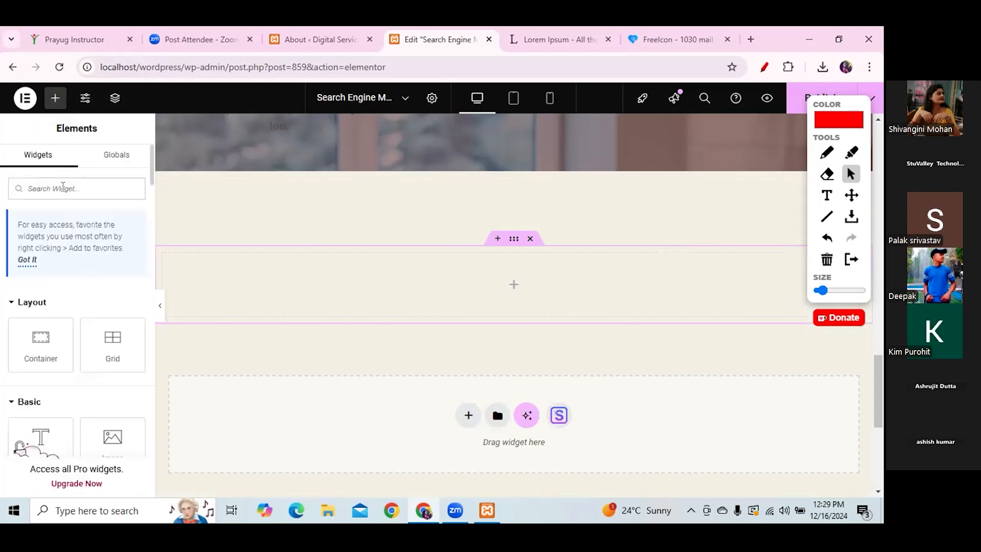
{"action": "type", "text": "galle"}
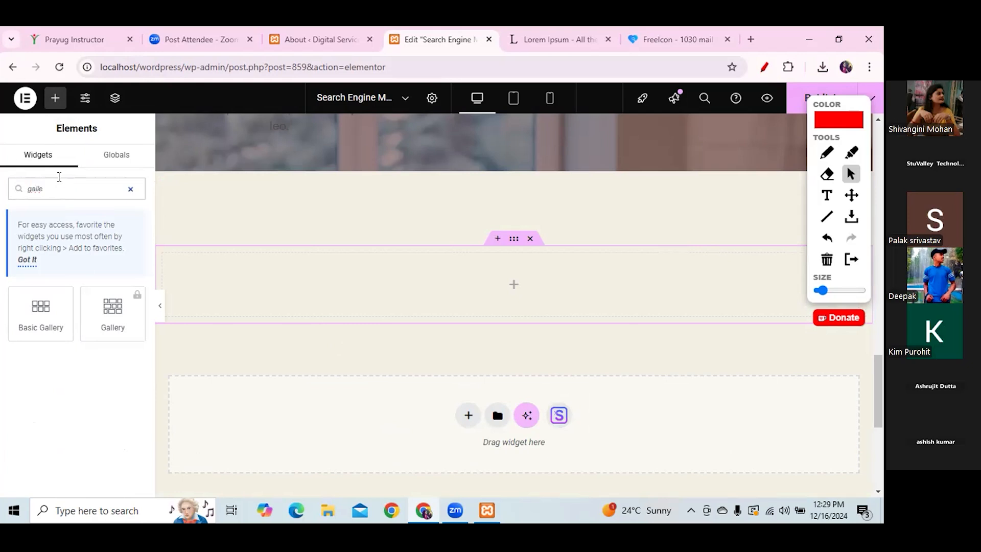
{"action": "left_click_drag", "start_coordinate": [41, 307], "coordinate": [504, 285]}
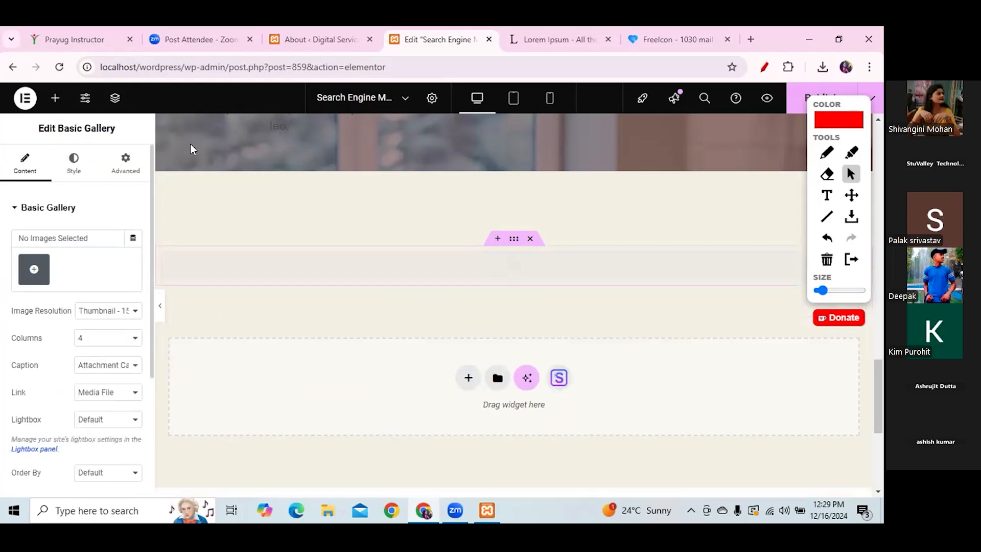
- Pick the three customer portraits in the media library, then close it without creating a gallery
{"action": "left_click", "coordinate": [33, 269]}
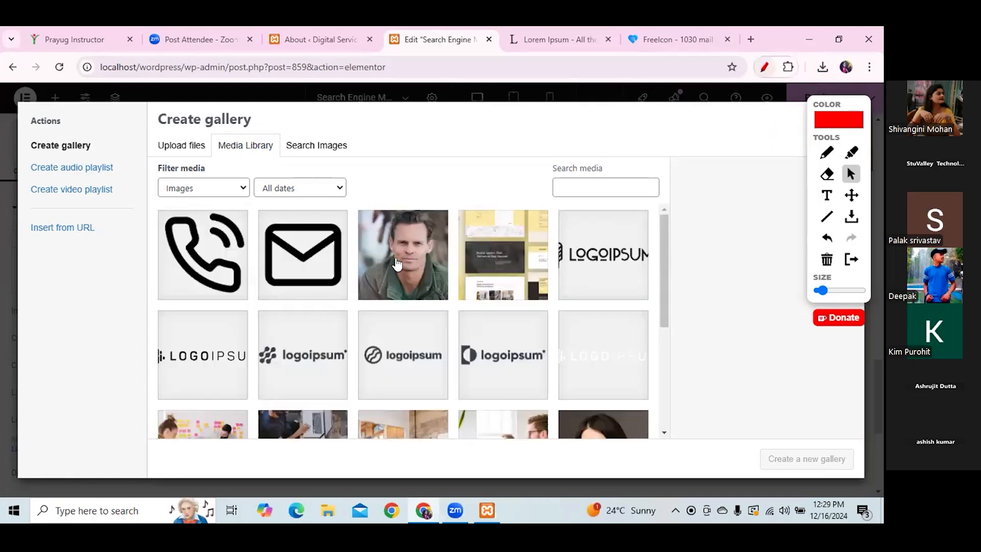
{"action": "left_click", "coordinate": [397, 264]}
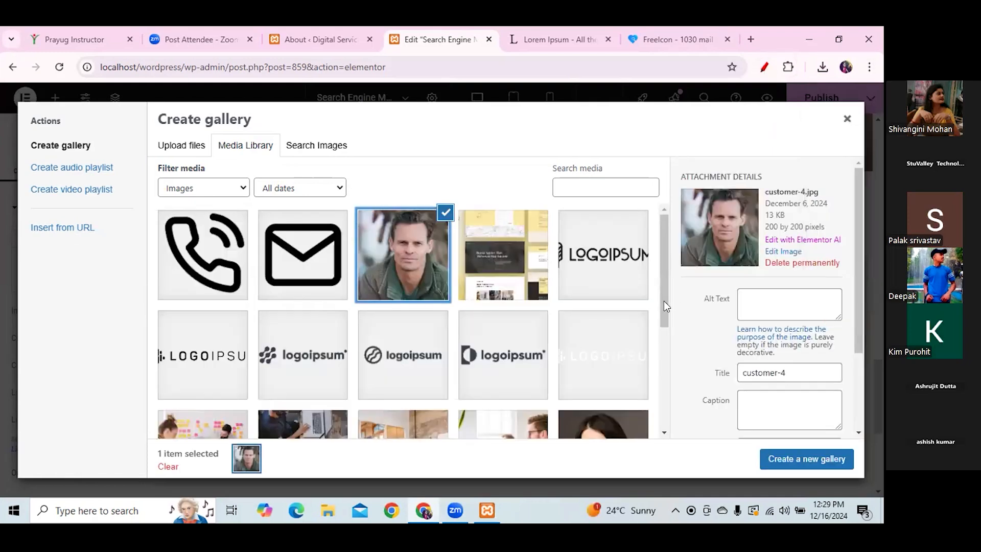
{"action": "scroll", "coordinate": [665, 305], "scroll_direction": "down", "scroll_amount": 1}
{"action": "scroll", "coordinate": [616, 334], "scroll_direction": "down", "scroll_amount": 2}
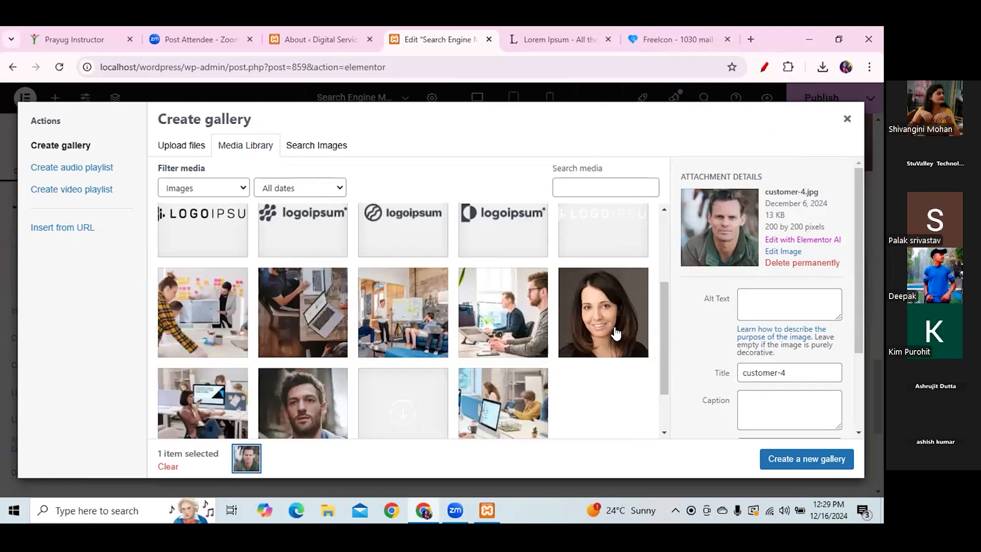
{"action": "left_click", "coordinate": [615, 333]}
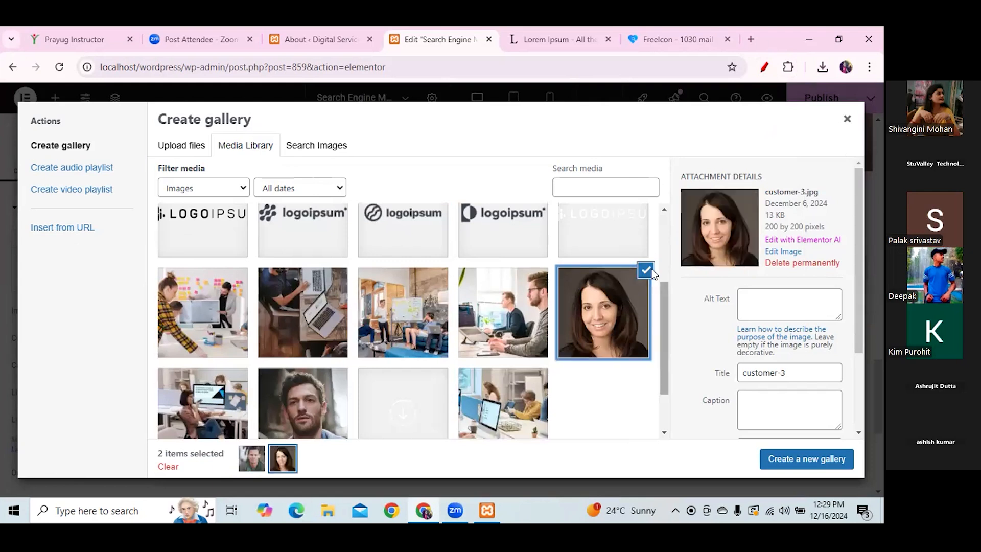
{"action": "scroll", "coordinate": [655, 276], "scroll_direction": "up", "scroll_amount": 1}
{"action": "scroll", "coordinate": [663, 375], "scroll_direction": "down", "scroll_amount": 2}
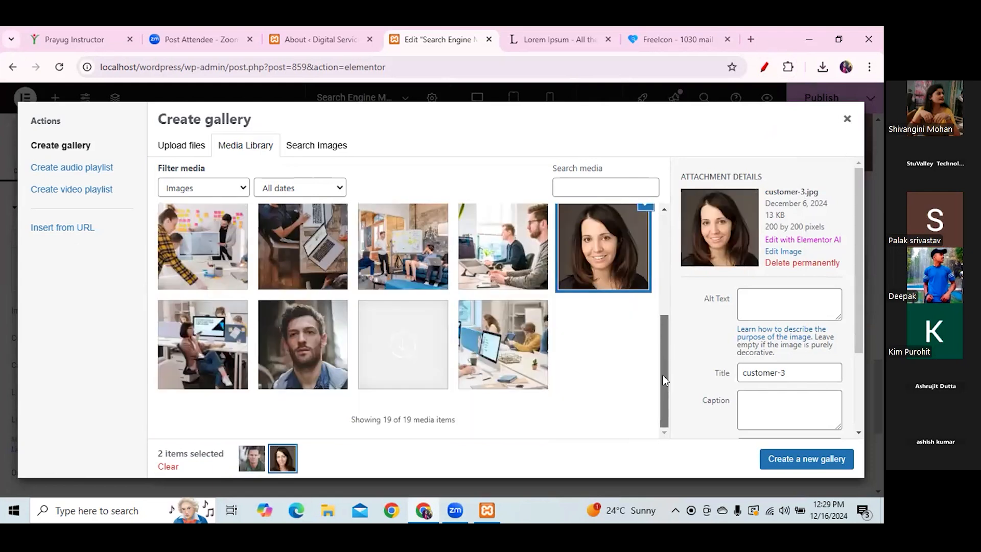
{"action": "left_click", "coordinate": [302, 344]}
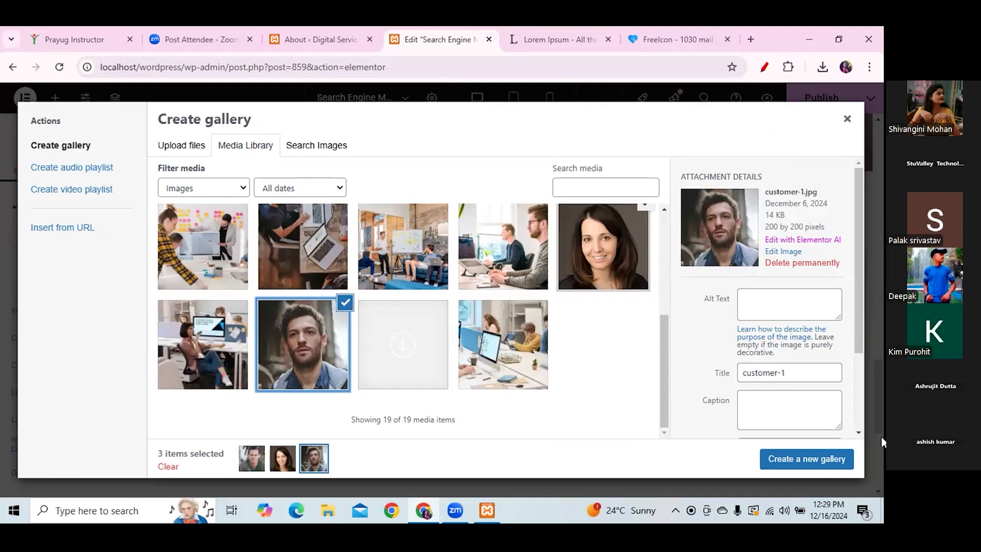
{"action": "left_click", "coordinate": [847, 119]}
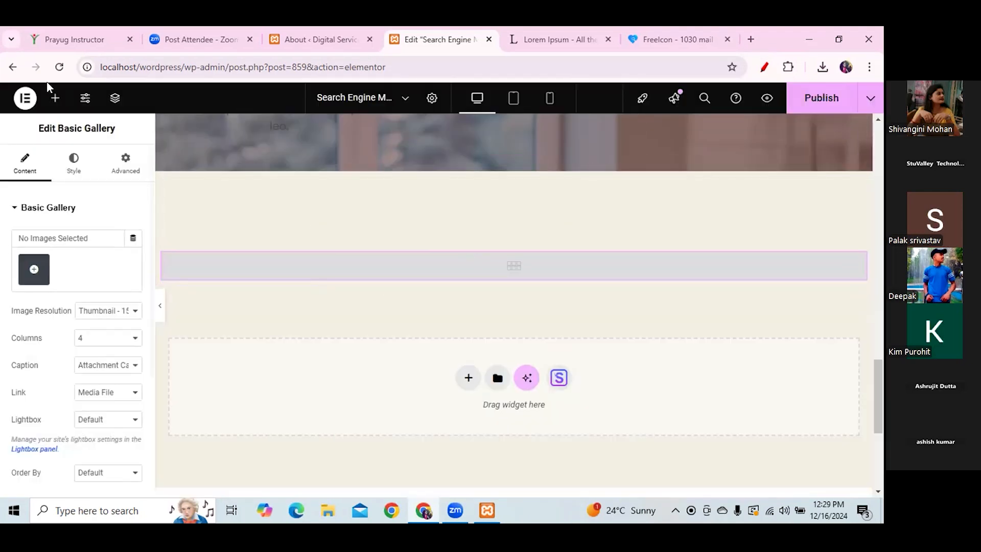
- Reselect the man's, woman's and bearded man's portraits and insert them as a new gallery
{"action": "left_click", "coordinate": [56, 97]}
{"action": "left_click_drag", "start_coordinate": [38, 330], "coordinate": [325, 270]}
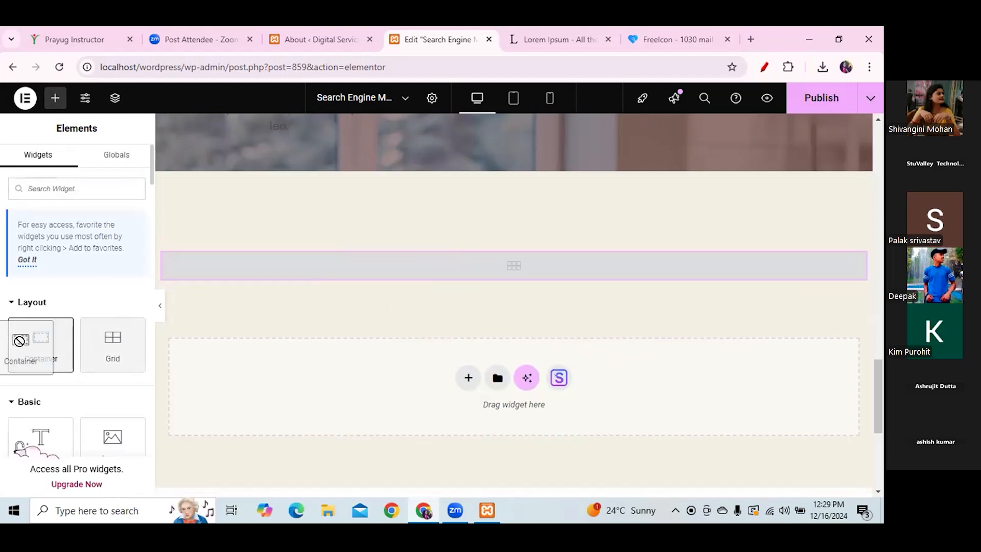
{"action": "left_click", "coordinate": [512, 278]}
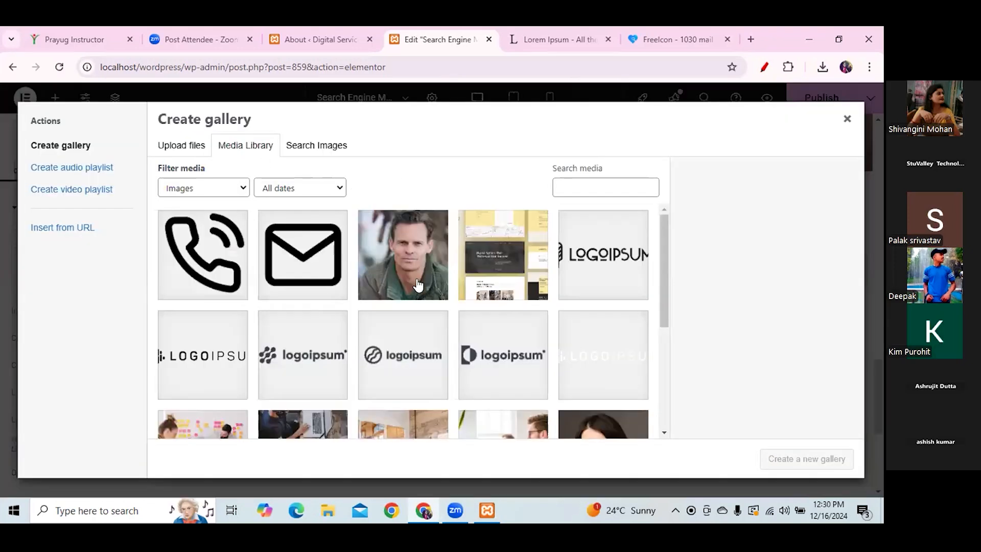
{"action": "left_click", "coordinate": [416, 284]}
{"action": "scroll", "coordinate": [538, 331], "scroll_direction": "down", "scroll_amount": 3}
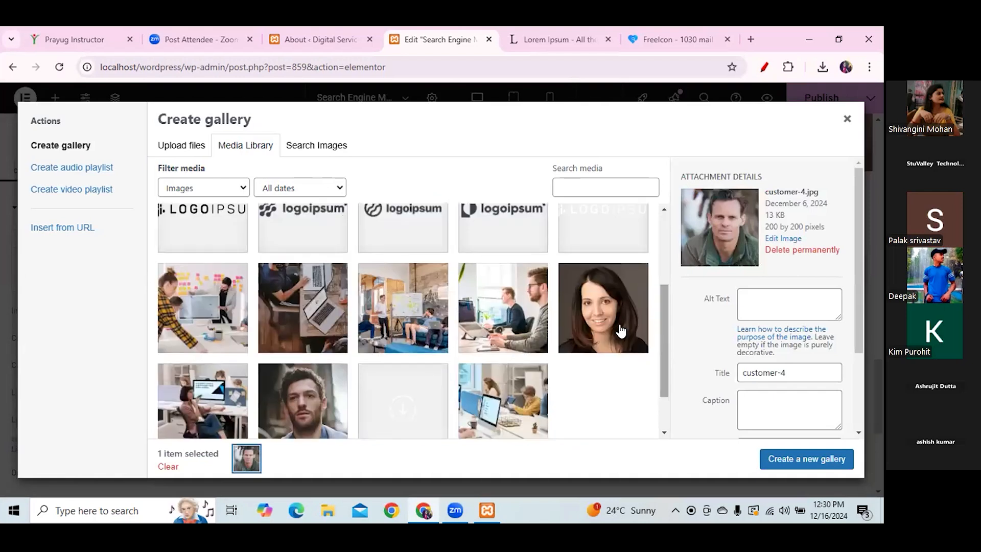
{"action": "left_click", "coordinate": [603, 306]}
{"action": "left_click", "coordinate": [303, 399]}
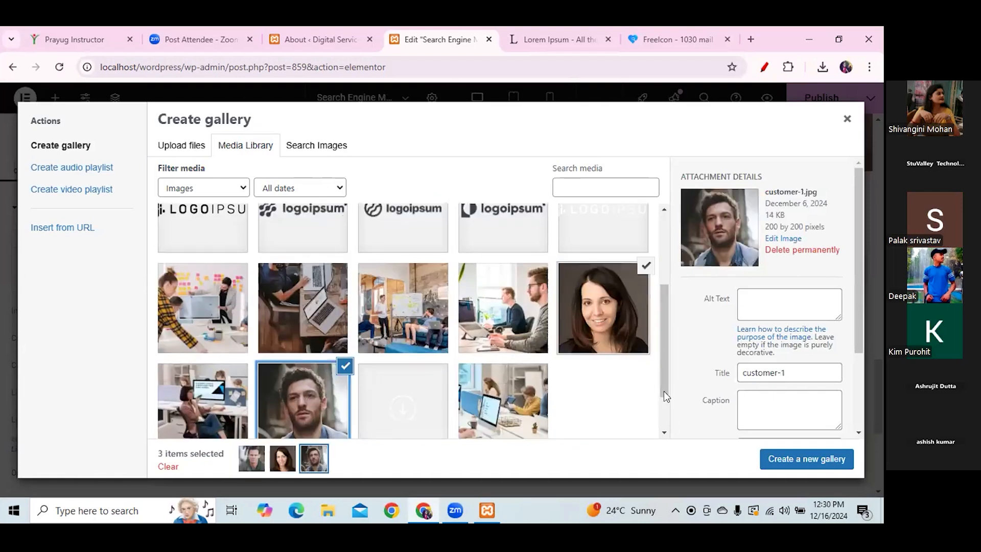
{"action": "left_click_drag", "start_coordinate": [663, 391], "coordinate": [664, 441]}
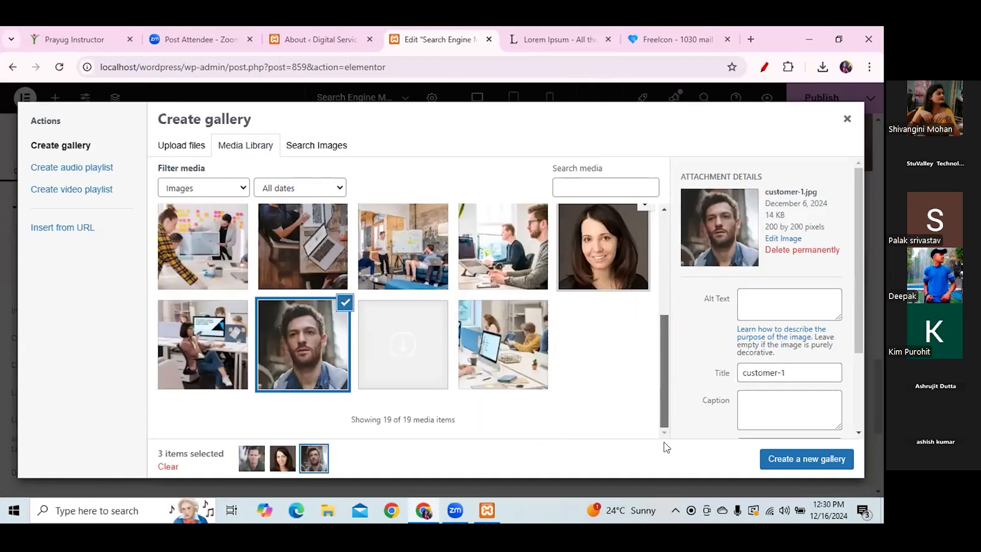
{"action": "left_click", "coordinate": [841, 450]}
{"action": "left_click", "coordinate": [821, 458]}
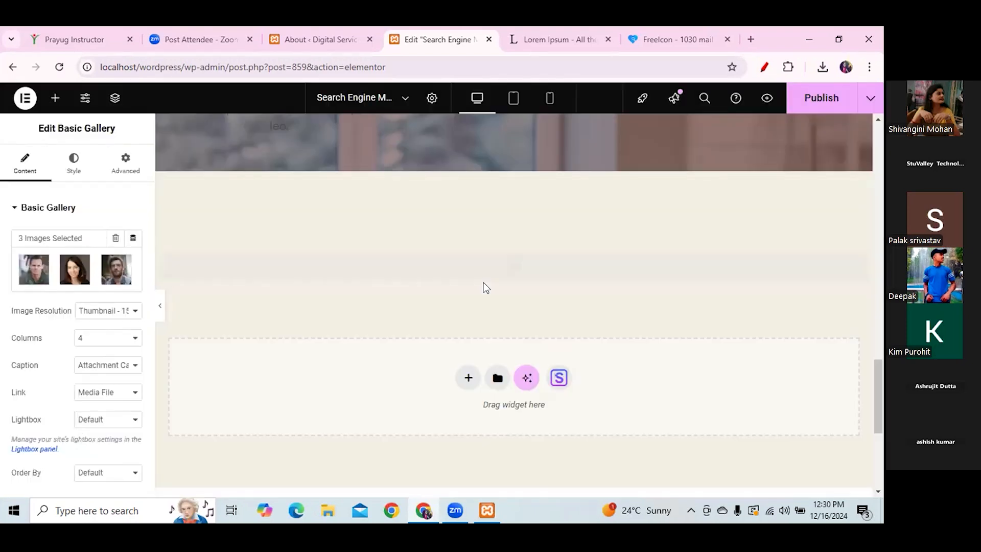
- Add the client-logo-5 LOGOIPSUM image to the gallery and check it in an enlarged preview
{"action": "mouse_move", "coordinate": [879, 395]}
{"action": "left_mouse_down"}
{"action": "mouse_move", "coordinate": [881, 439]}
{"action": "mouse_move", "coordinate": [878, 396]}
{"action": "left_mouse_up"}
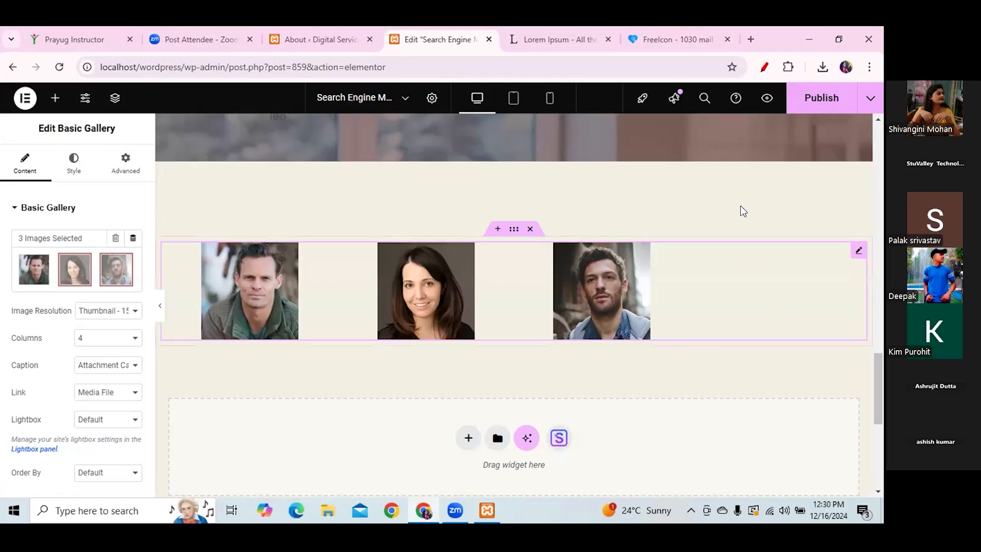
{"action": "left_click", "coordinate": [130, 261]}
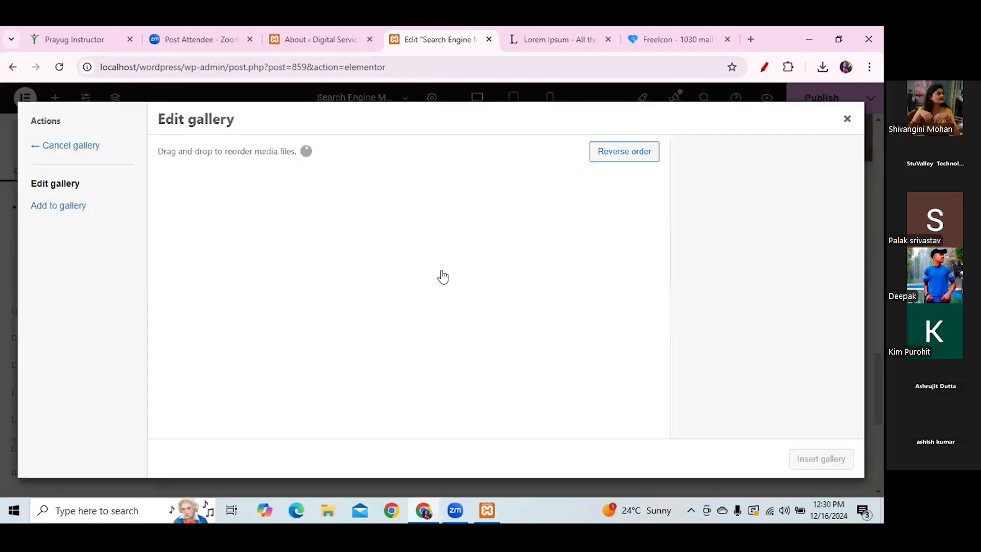
{"action": "left_click", "coordinate": [59, 209]}
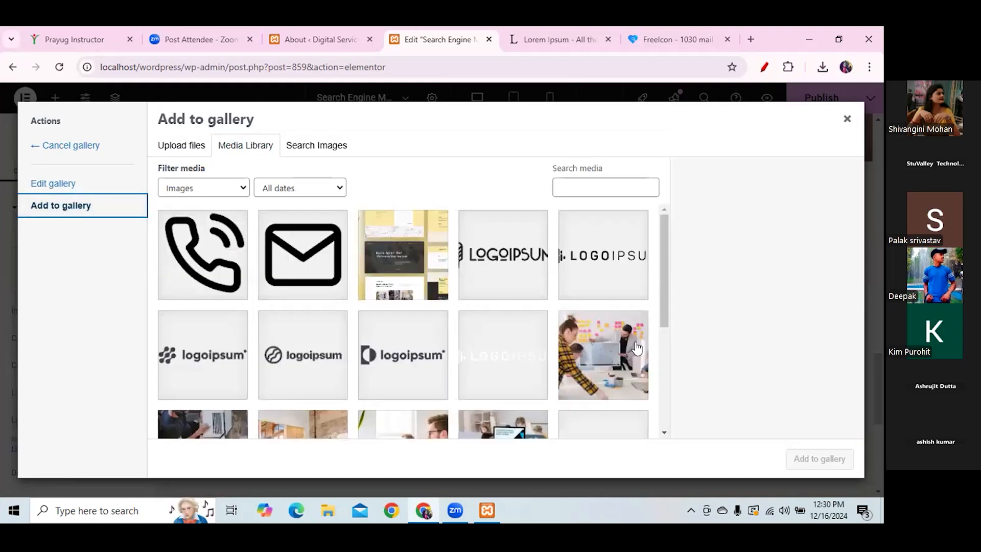
{"action": "left_click_drag", "start_coordinate": [664, 296], "coordinate": [661, 271]}
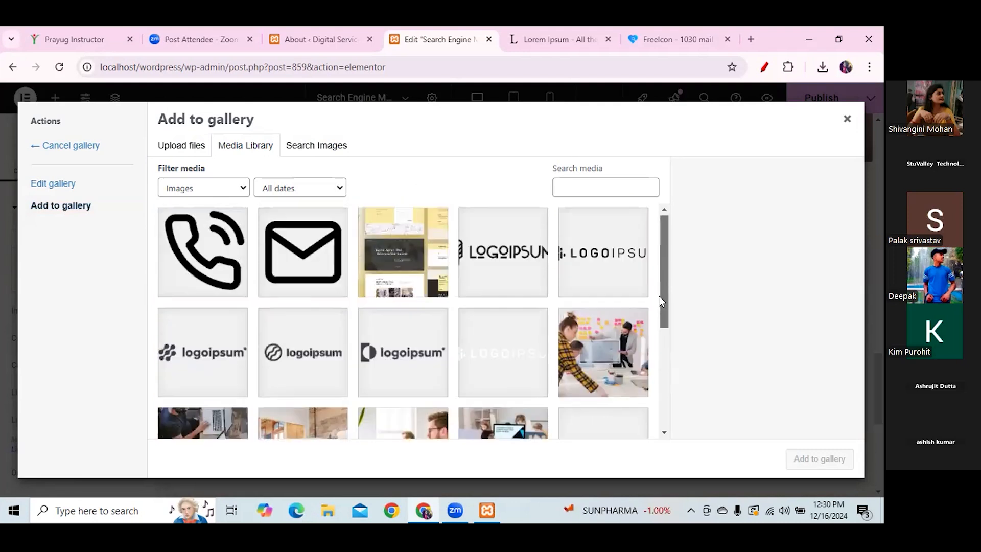
{"action": "left_click", "coordinate": [489, 275]}
{"action": "left_click", "coordinate": [819, 459]}
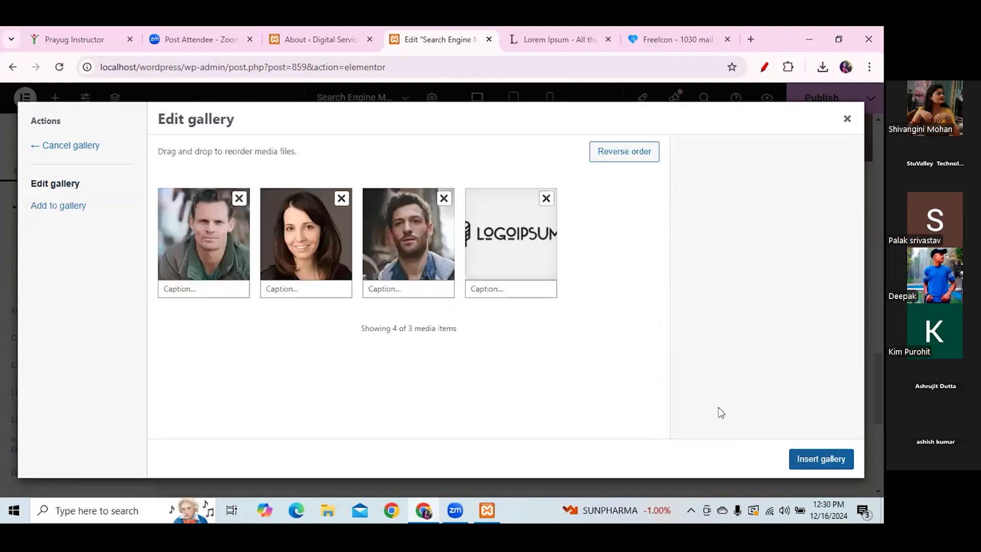
{"action": "left_click", "coordinate": [820, 459]}
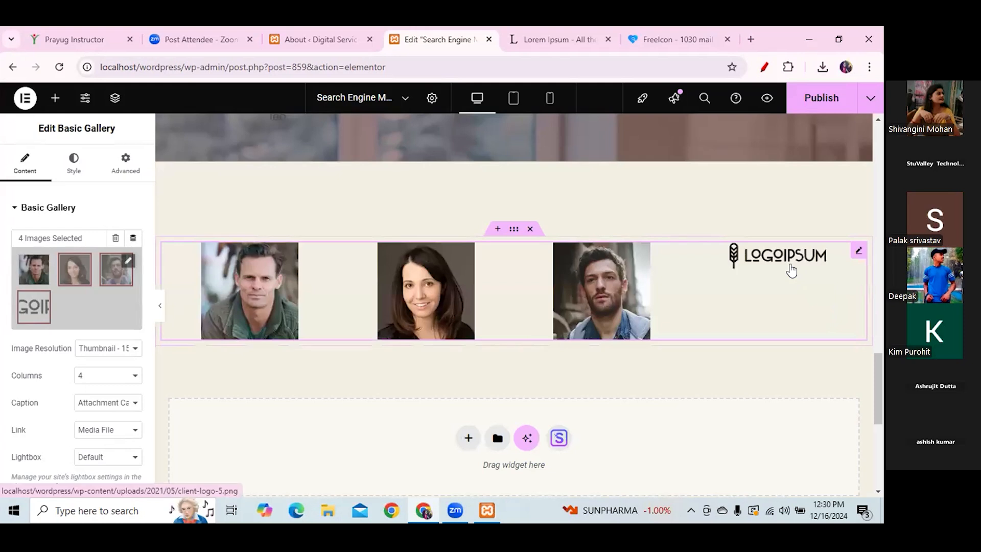
{"action": "left_click", "coordinate": [792, 269]}
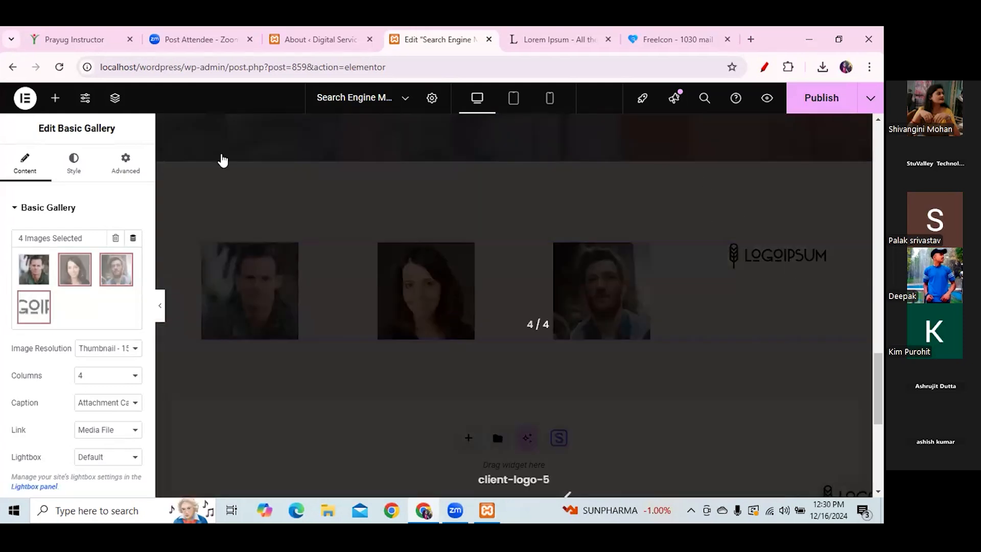
{"action": "left_click", "coordinate": [203, 172]}
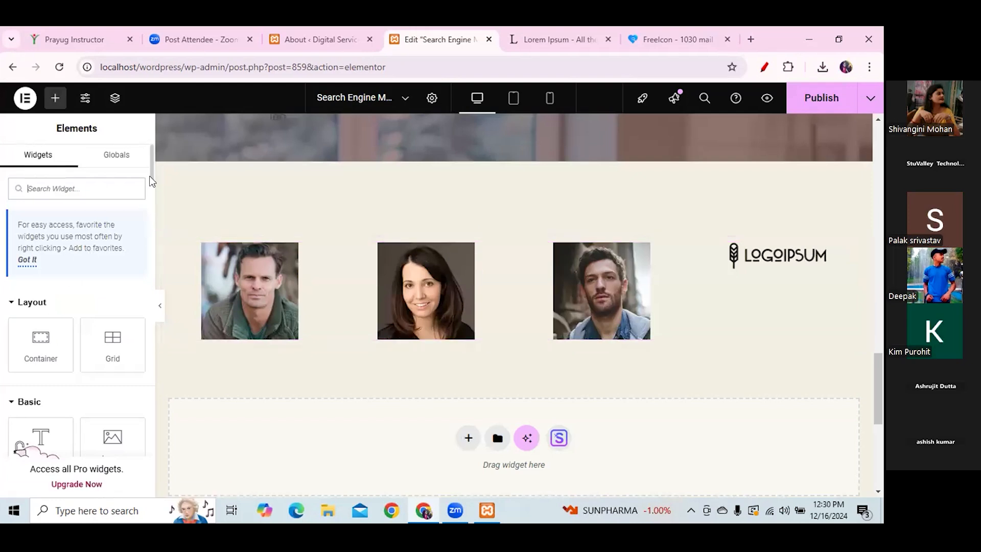
- Place a Heading widget above the gallery reading 'Gallery' and centre-align it
{"action": "scroll", "coordinate": [152, 181], "scroll_direction": "down", "scroll_amount": 3}
{"action": "left_click_drag", "start_coordinate": [37, 278], "coordinate": [380, 246]}
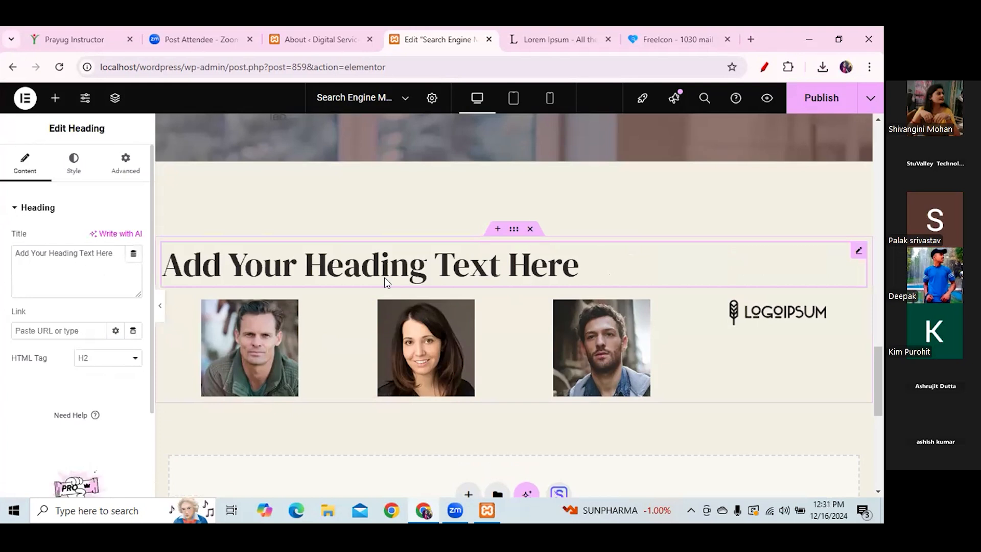
{"action": "key", "text": "ctrl+a"}
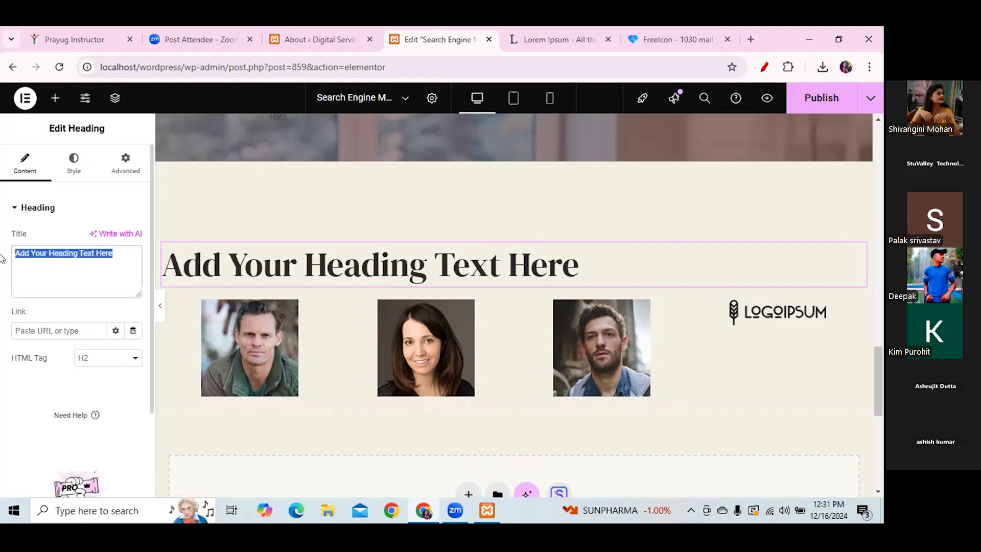
{"action": "key", "text": "BackSpace"}
{"action": "type", "text": "G"}
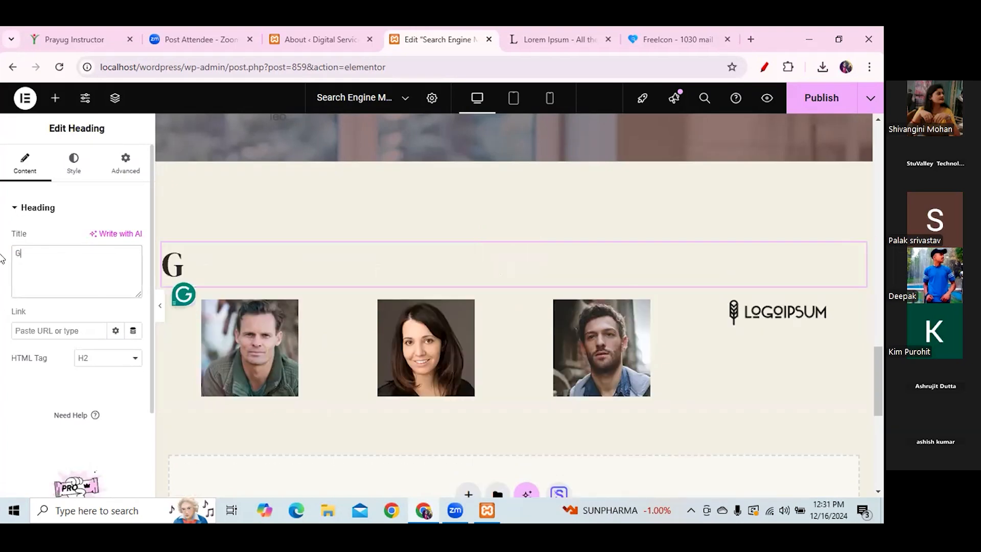
{"action": "type", "text": "allery"}
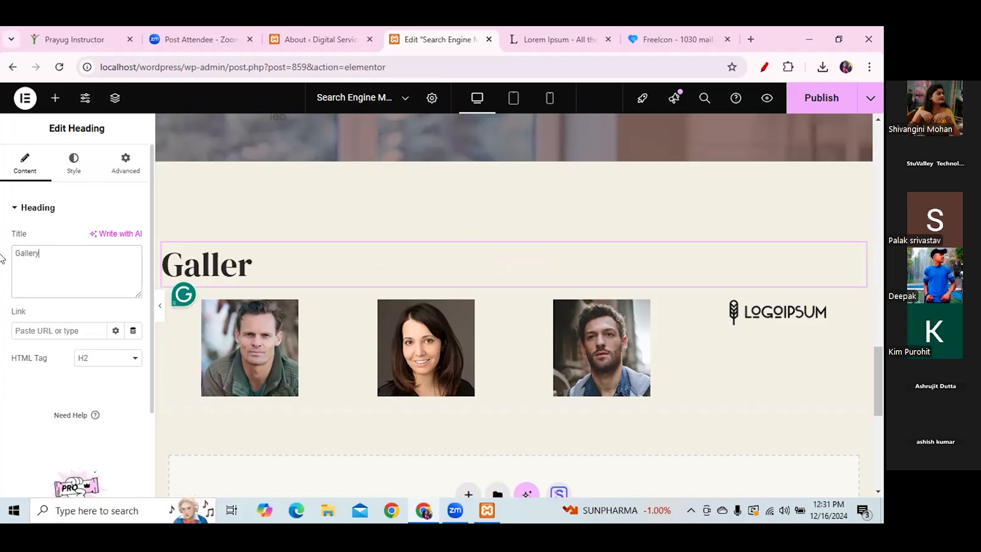
{"action": "left_click", "coordinate": [76, 166]}
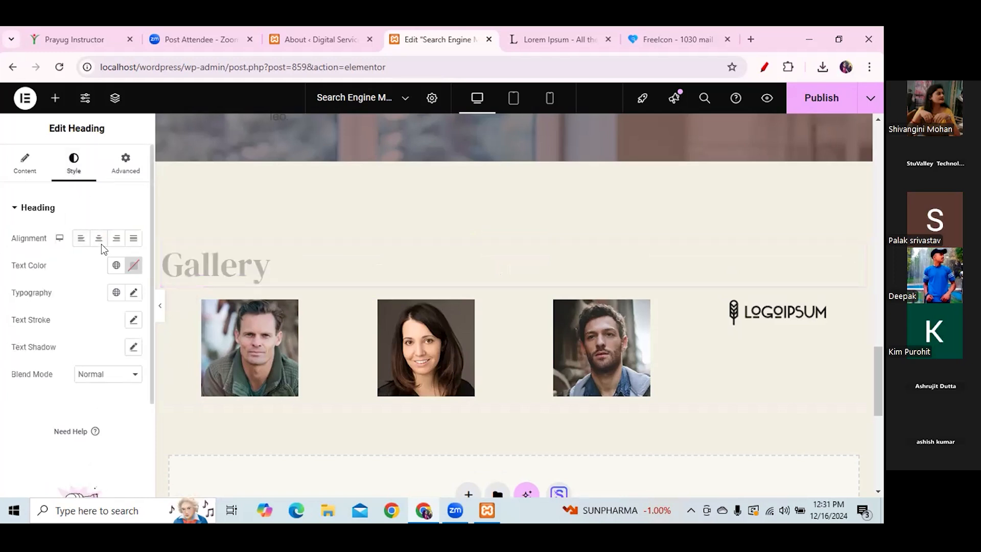
{"action": "left_click", "coordinate": [99, 240]}
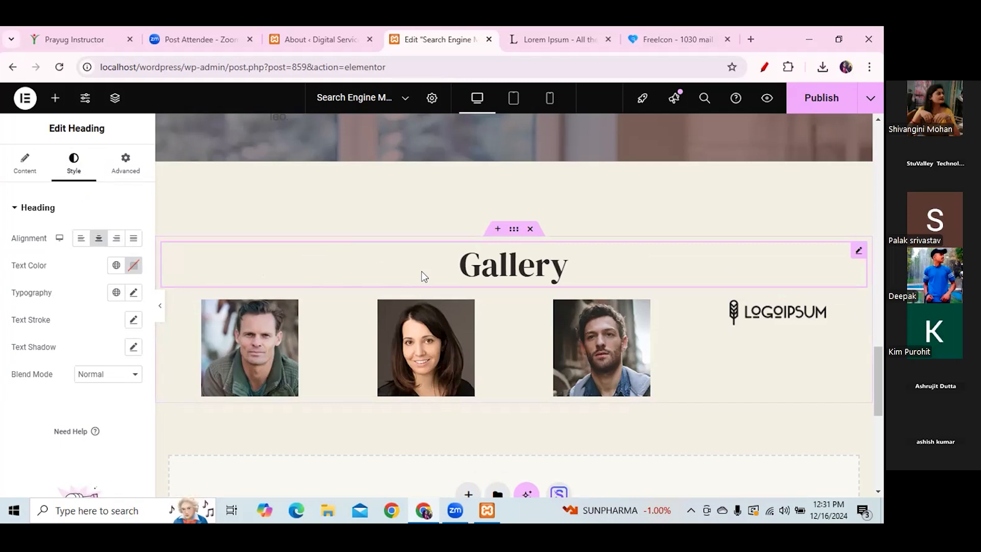
- Change the Gallery heading's HTML tag to H3
{"action": "left_click", "coordinate": [55, 100]}
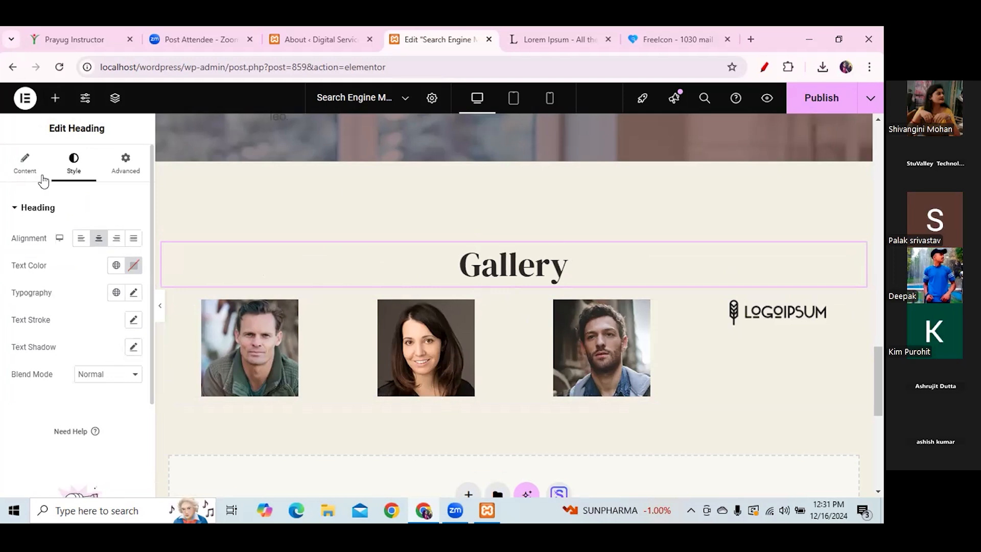
{"action": "left_click", "coordinate": [34, 175]}
{"action": "left_click", "coordinate": [108, 358]}
{"action": "key", "text": "Escape"}
{"action": "left_click", "coordinate": [89, 245]}
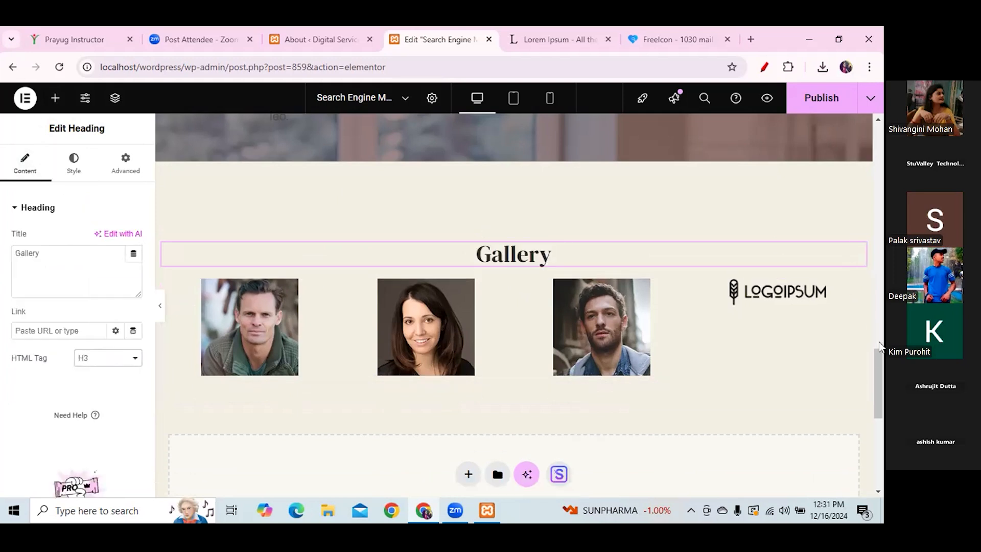
{"action": "left_click_drag", "start_coordinate": [877, 374], "coordinate": [849, 236]}
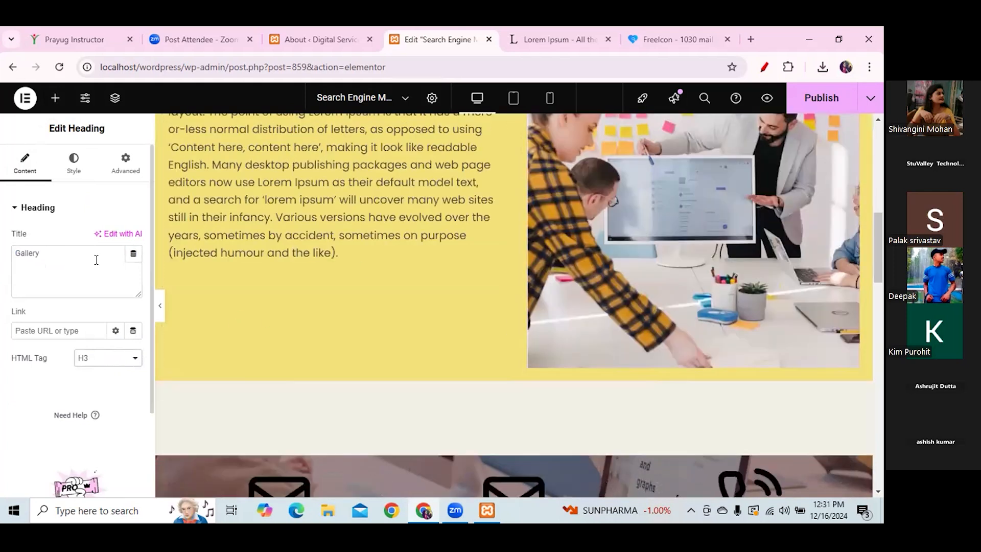
- Drop a Button widget under the yellow section's Lorem Ipsum text and label it 'Learn More'
{"action": "left_click", "coordinate": [56, 98]}
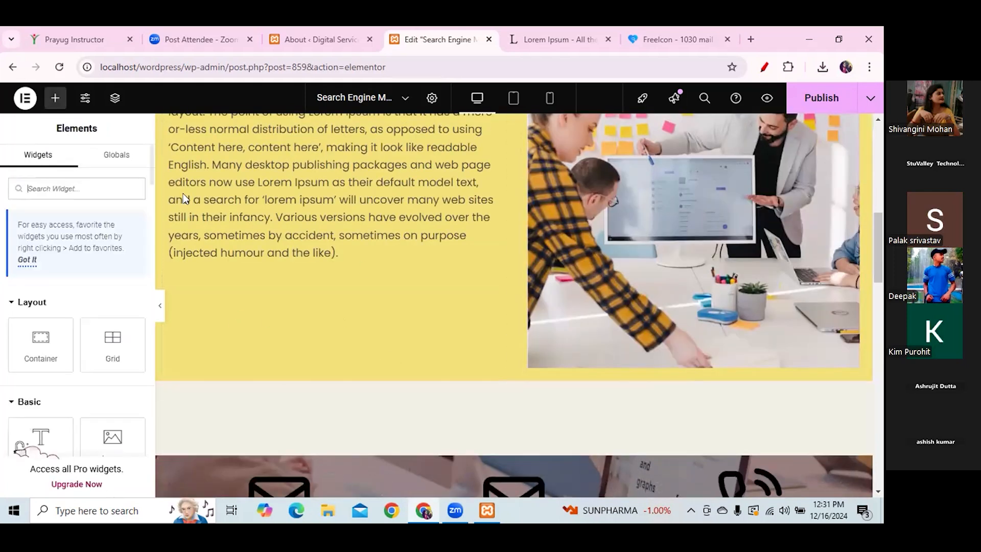
{"action": "left_click_drag", "start_coordinate": [151, 155], "coordinate": [151, 191]}
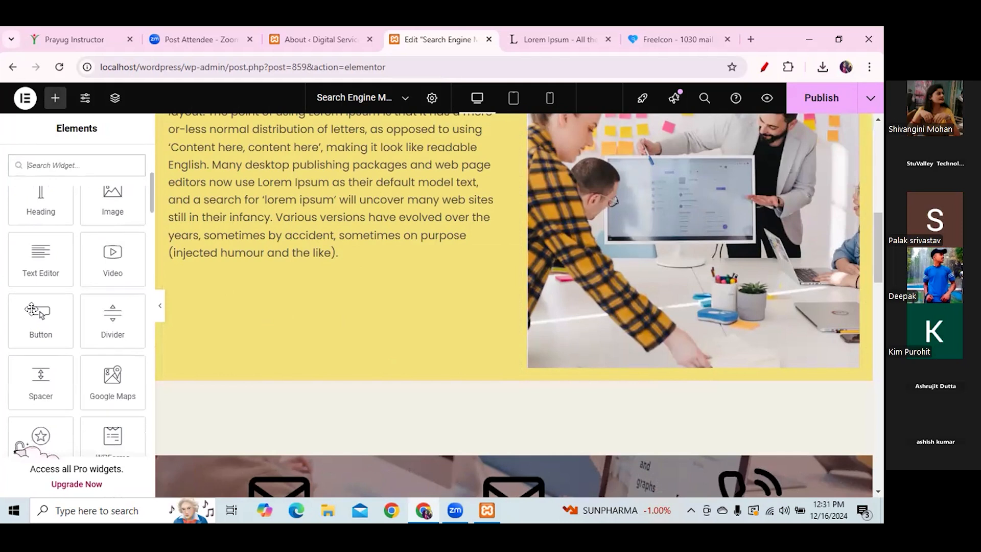
{"action": "left_click_drag", "start_coordinate": [41, 316], "coordinate": [378, 234]}
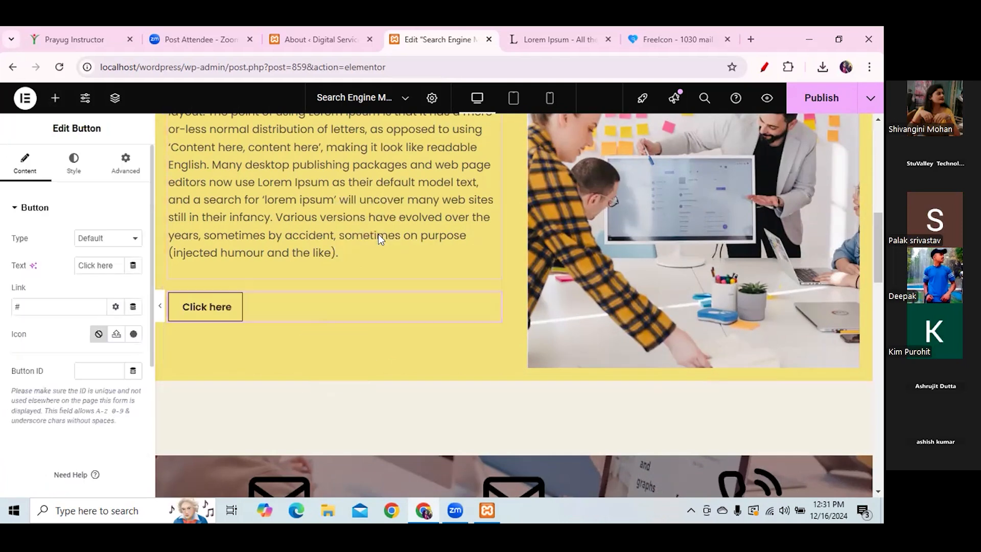
{"action": "left_click_drag", "start_coordinate": [115, 265], "coordinate": [37, 263]}
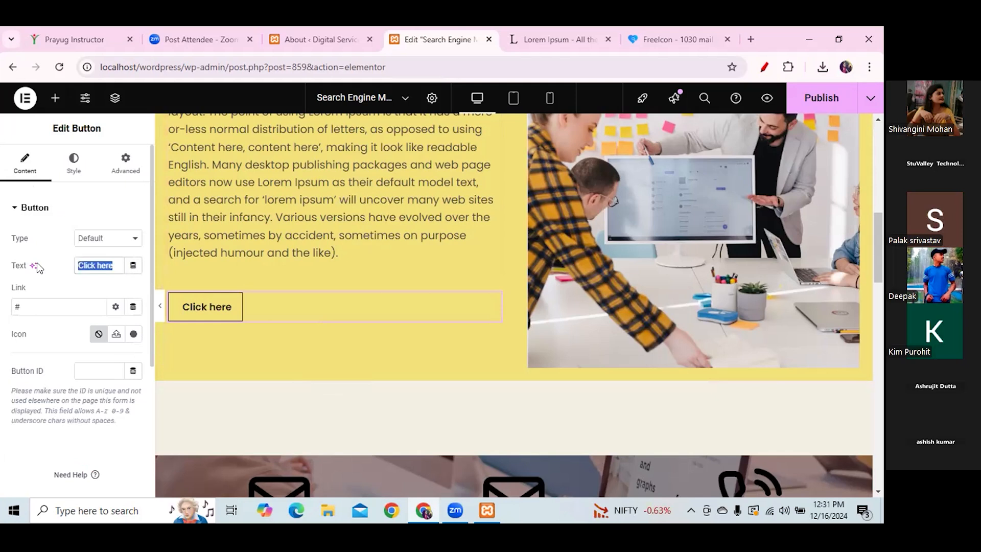
{"action": "type", "text": "Apply"}
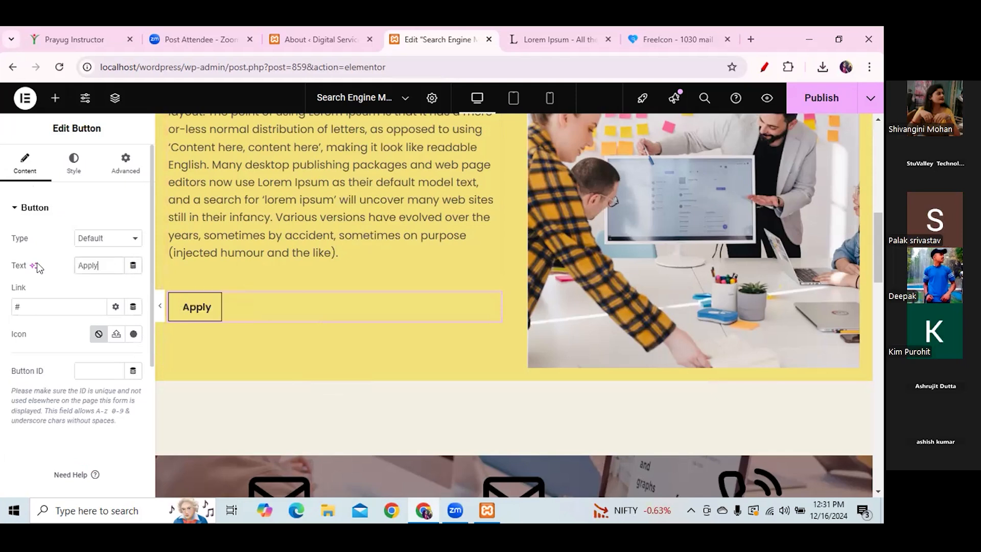
{"action": "key", "text": "BackSpace"}
{"action": "key", "text": "BackSpace"}
{"action": "key", "text": "BackSpace"}
{"action": "key", "text": "BackSpace"}
{"action": "key", "text": "BackSpace"}
{"action": "type", "text": "Learn More"}
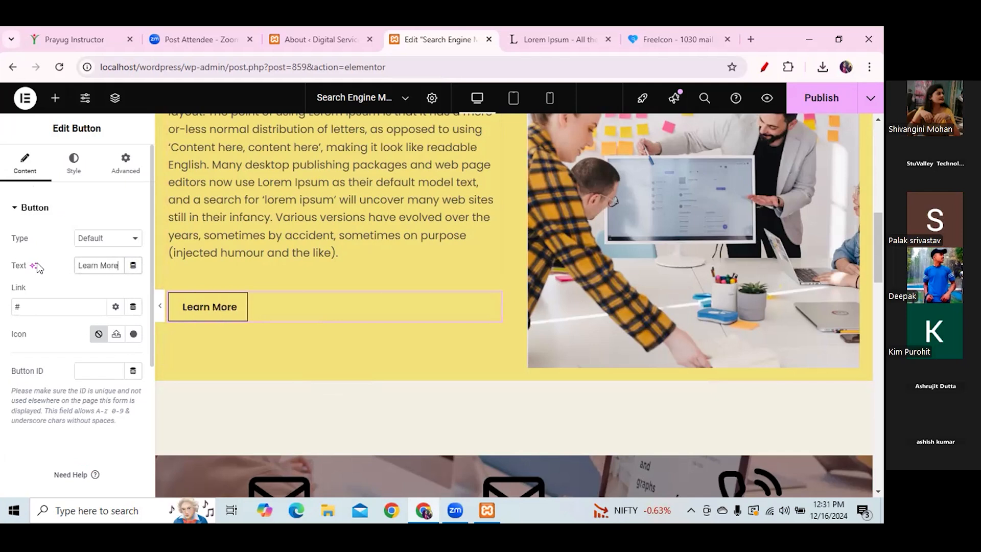
{"action": "left_click_drag", "start_coordinate": [879, 223], "coordinate": [881, 416]}
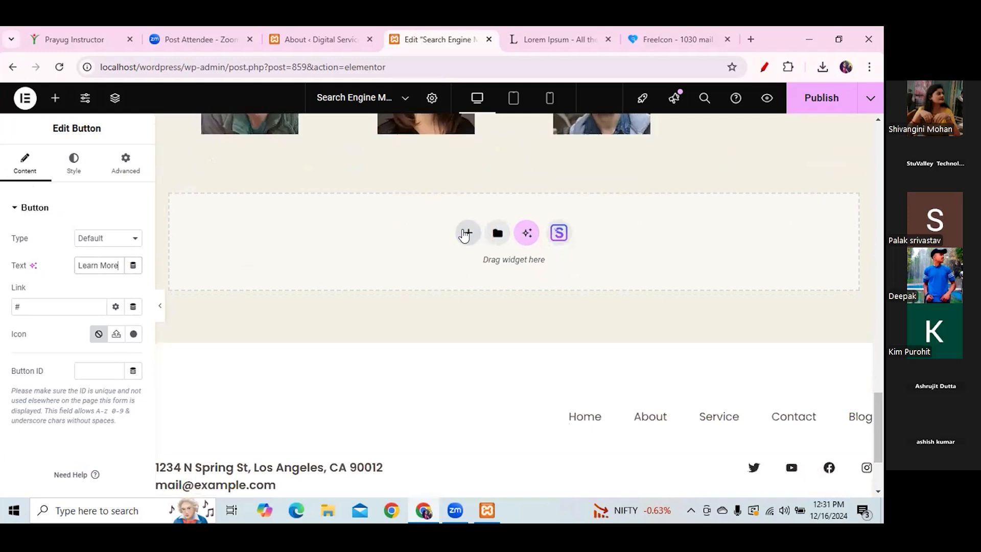
- Add an empty single-column flexbox container near the bottom of the page
{"action": "left_click", "coordinate": [468, 231]}
{"action": "left_click", "coordinate": [459, 273]}
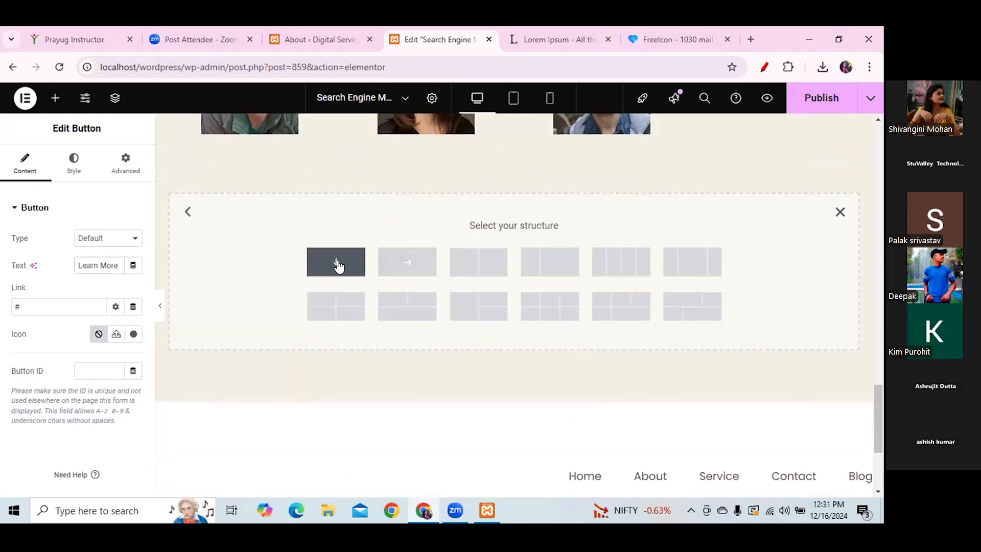
{"action": "left_click", "coordinate": [337, 261]}
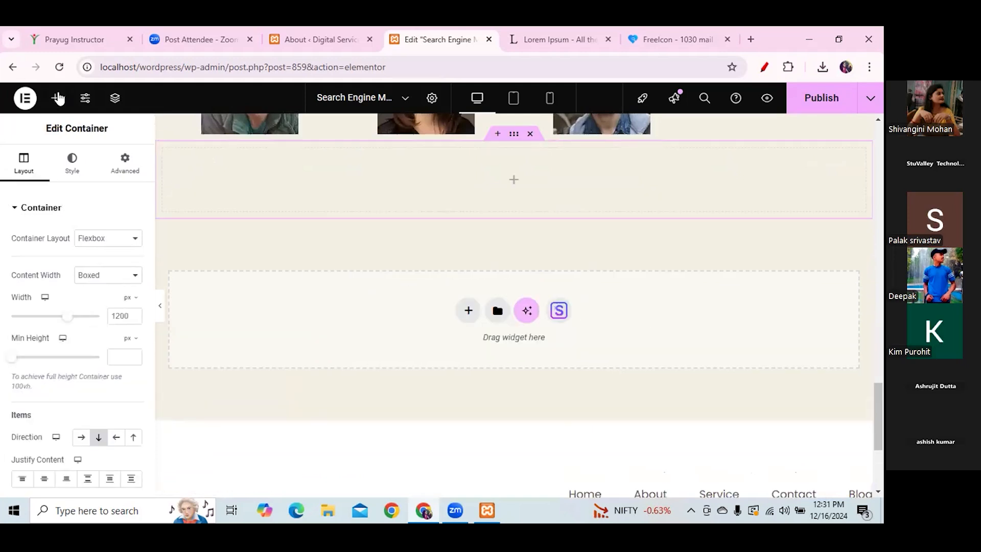
- Drop a Spacer widget into the empty container and set its space to 95 px
{"action": "left_click", "coordinate": [58, 98]}
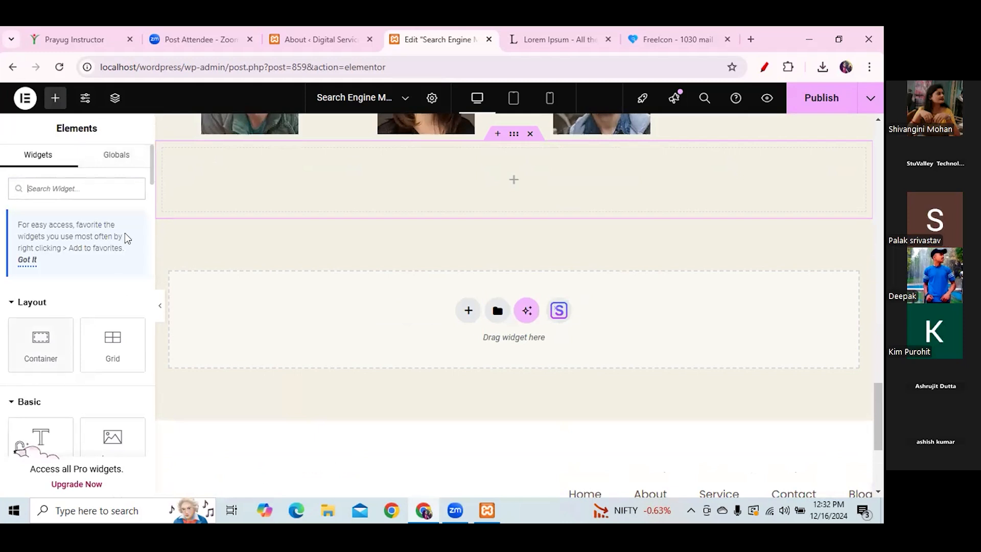
{"action": "left_click_drag", "start_coordinate": [152, 184], "coordinate": [153, 208]}
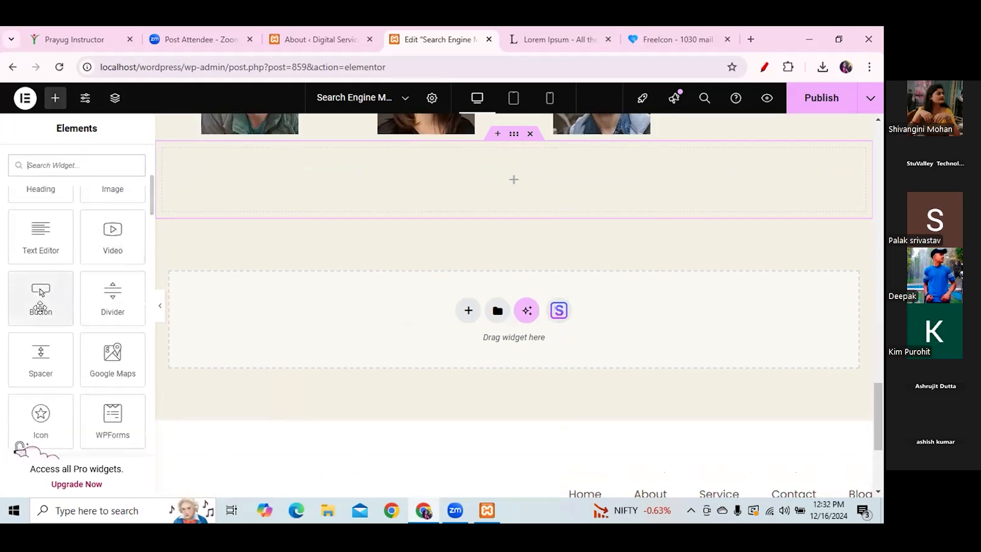
{"action": "left_click_drag", "start_coordinate": [40, 358], "coordinate": [475, 198]}
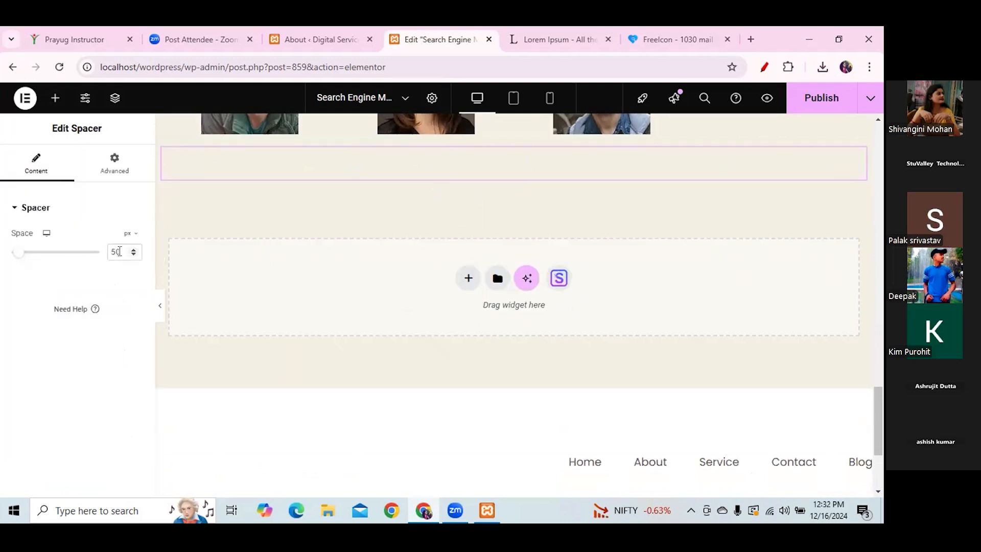
{"action": "key", "text": "BackSpace"}
{"action": "type", "text": "95"}
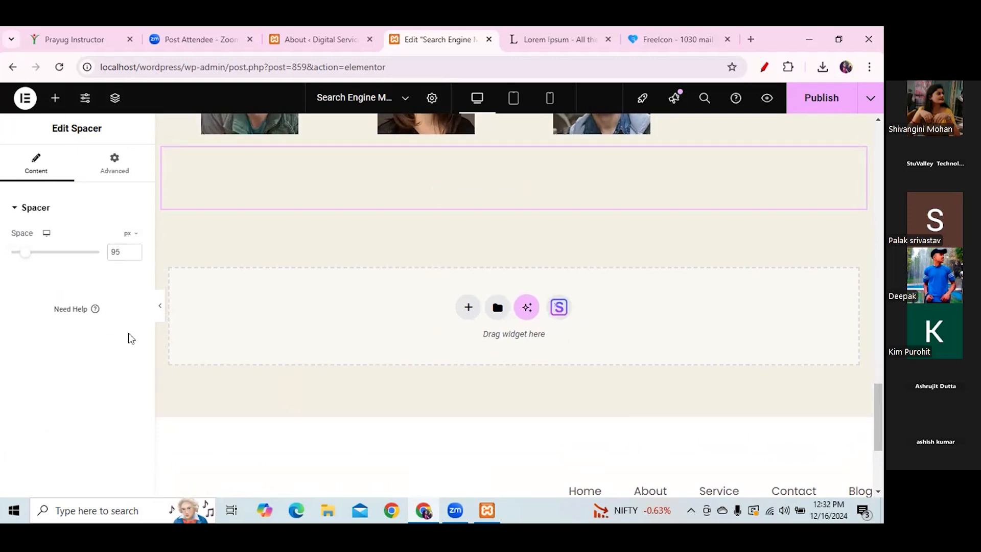
- Add another empty single-column flexbox container below the spacer
{"action": "left_click", "coordinate": [468, 308]}
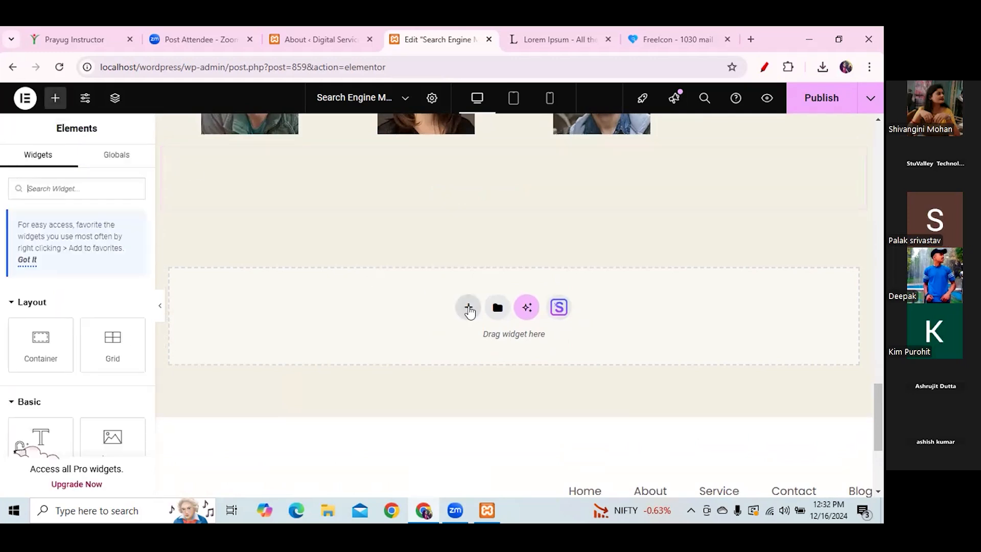
{"action": "left_click", "coordinate": [467, 308]}
{"action": "left_click", "coordinate": [464, 336]}
{"action": "left_click", "coordinate": [325, 343]}
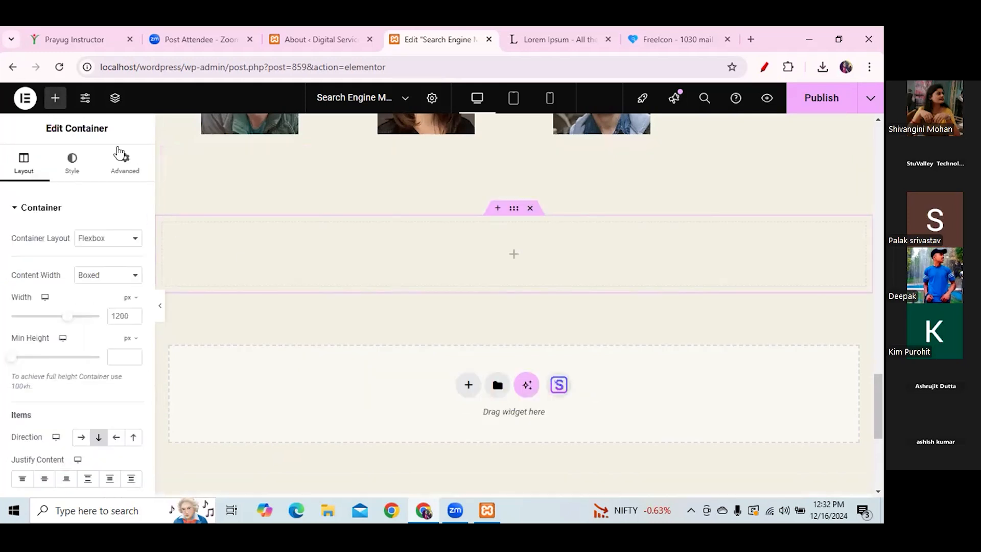
{"action": "left_click", "coordinate": [55, 98]}
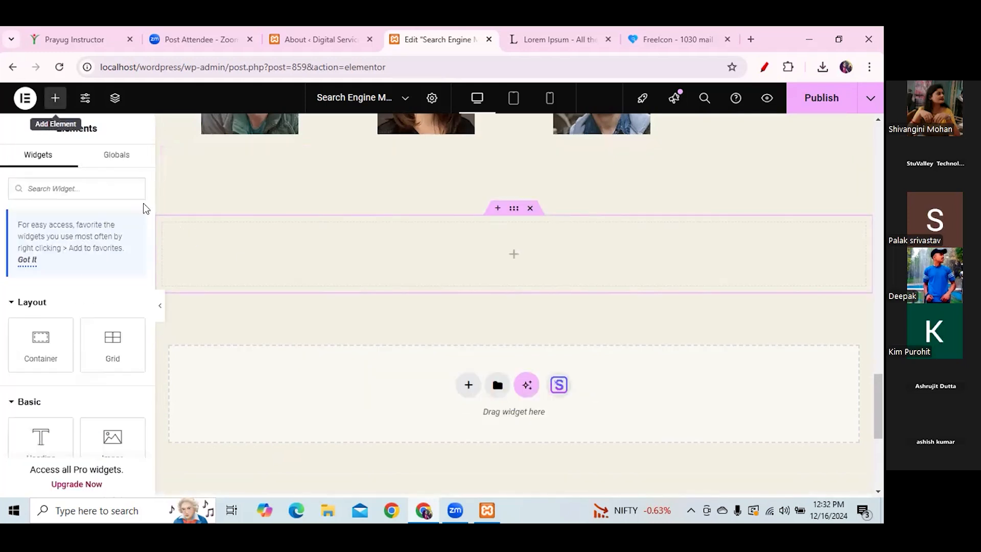
- After a trial Google Maps drag, delete the empty section
{"action": "scroll", "coordinate": [151, 207], "scroll_direction": "down", "scroll_amount": 6}
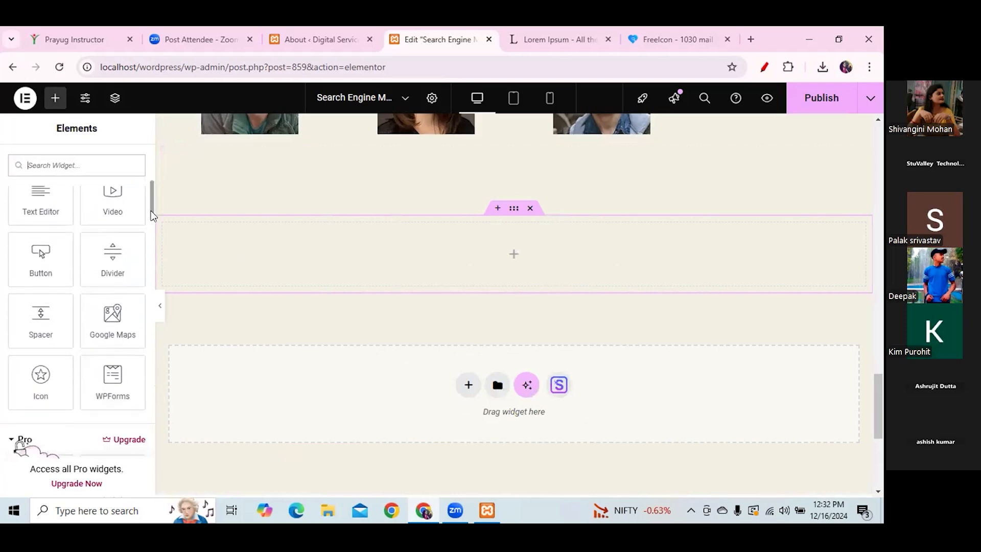
{"action": "scroll", "coordinate": [151, 210], "scroll_direction": "down", "scroll_amount": 1}
{"action": "mouse_move", "coordinate": [112, 278]}
{"action": "left_mouse_down"}
{"action": "mouse_move", "coordinate": [460, 258]}
{"action": "mouse_move", "coordinate": [113, 278]}
{"action": "left_mouse_up"}
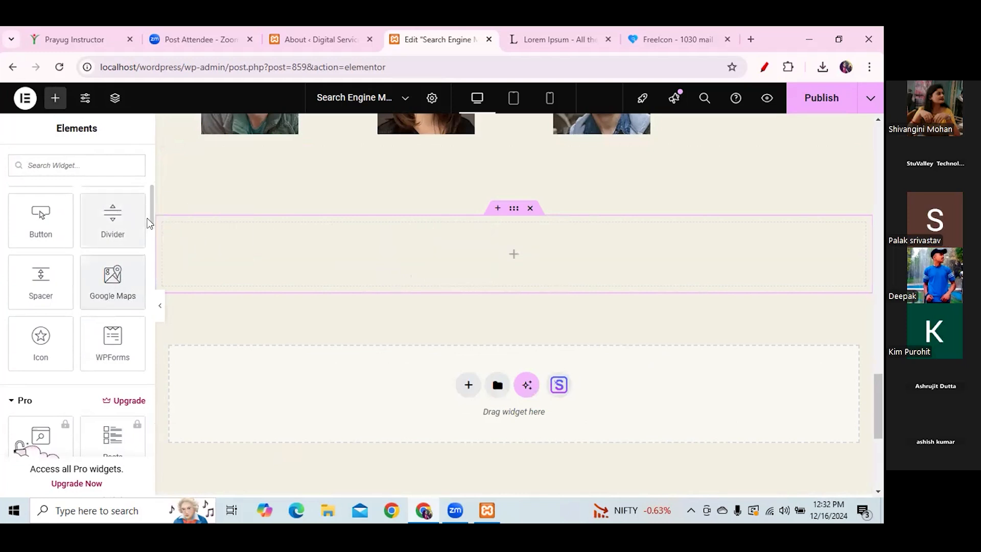
{"action": "scroll", "coordinate": [151, 216], "scroll_direction": "up", "scroll_amount": 5}
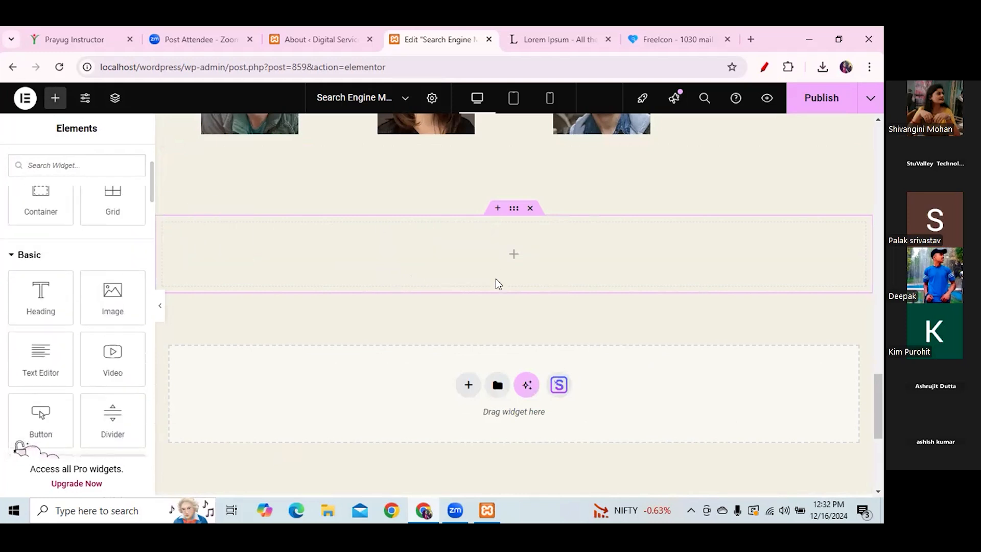
{"action": "left_click", "coordinate": [530, 208]}
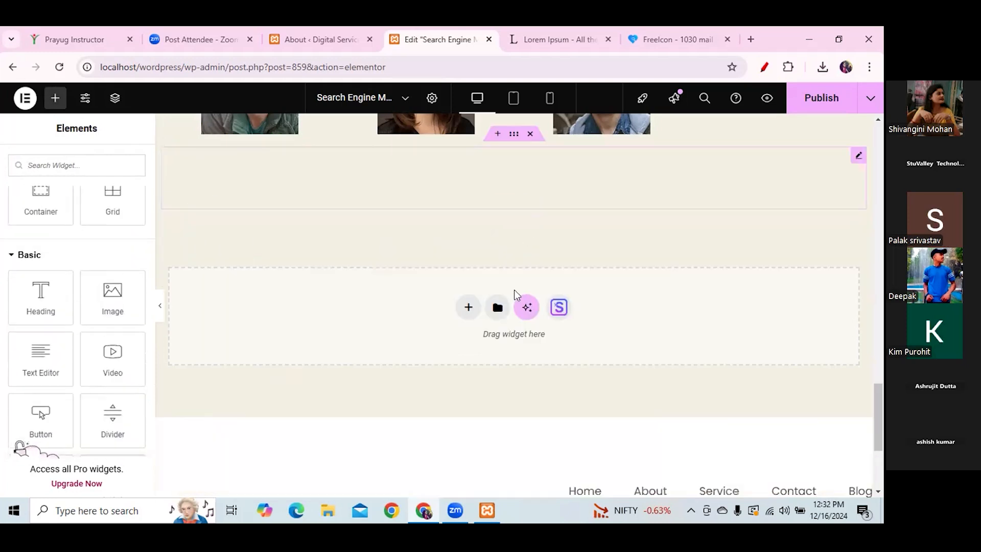
- Insert a two-column grid and put a Container widget in each cell
{"action": "left_click", "coordinate": [468, 308]}
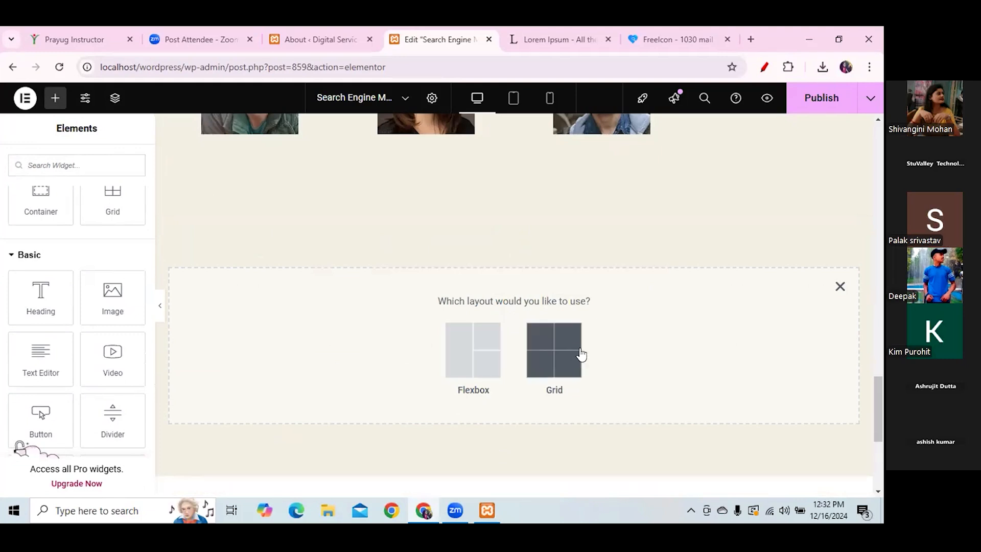
{"action": "left_click", "coordinate": [546, 351]}
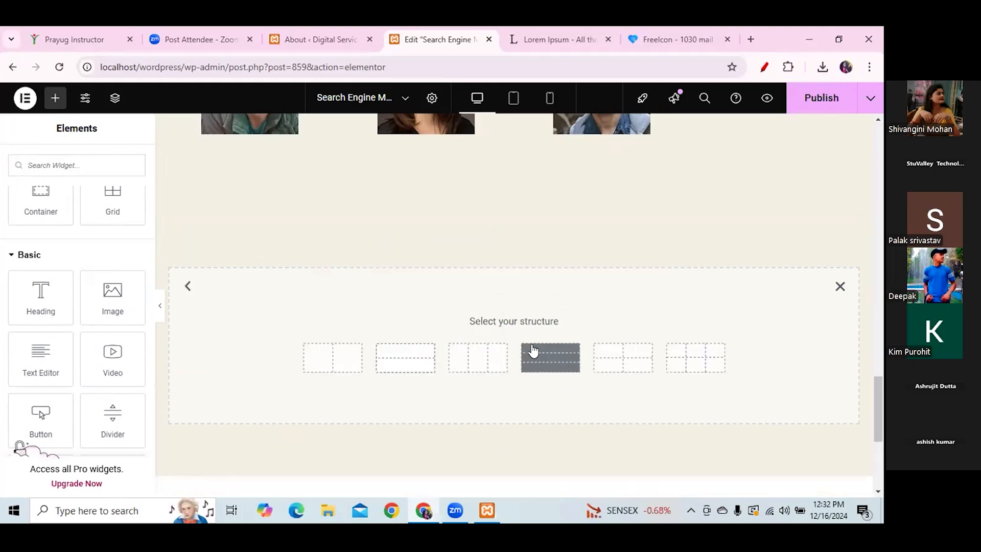
{"action": "left_click", "coordinate": [335, 353]}
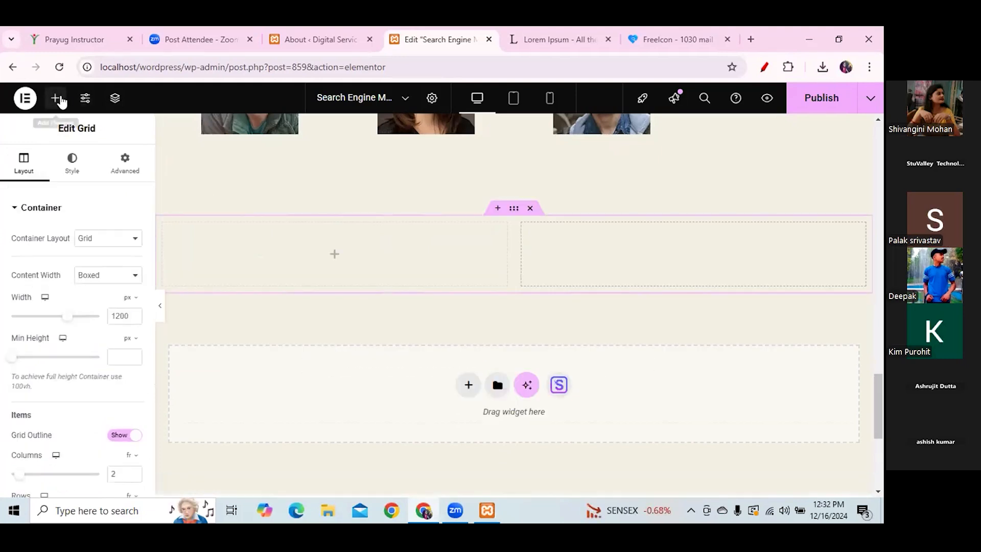
{"action": "left_click", "coordinate": [60, 100]}
{"action": "left_click_drag", "start_coordinate": [41, 342], "coordinate": [327, 271]}
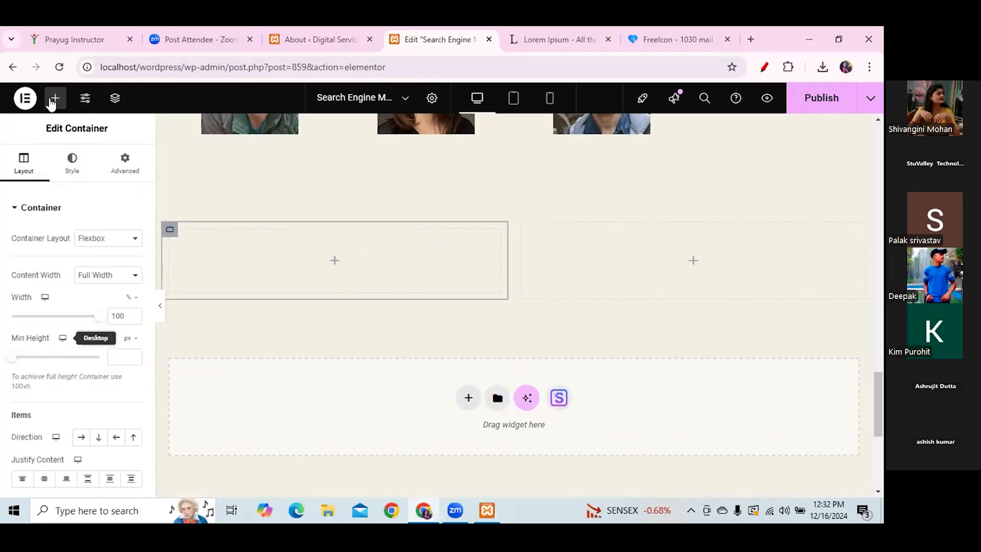
{"action": "left_click", "coordinate": [56, 98]}
{"action": "left_click_drag", "start_coordinate": [42, 344], "coordinate": [686, 260]}
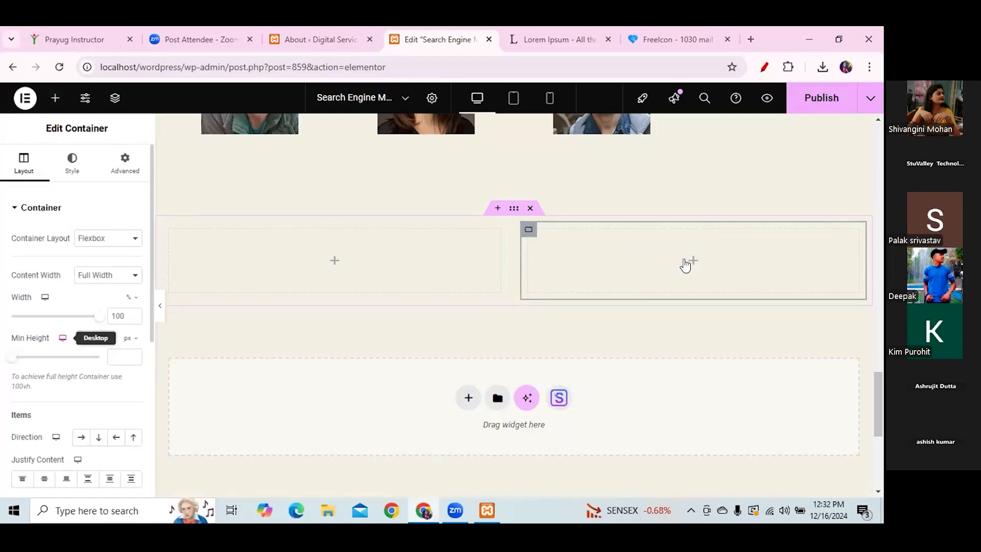
- Try dropping a Google Maps widget onto the page
{"action": "left_click", "coordinate": [56, 97]}
{"action": "scroll", "coordinate": [151, 215], "scroll_direction": "down", "scroll_amount": 6}
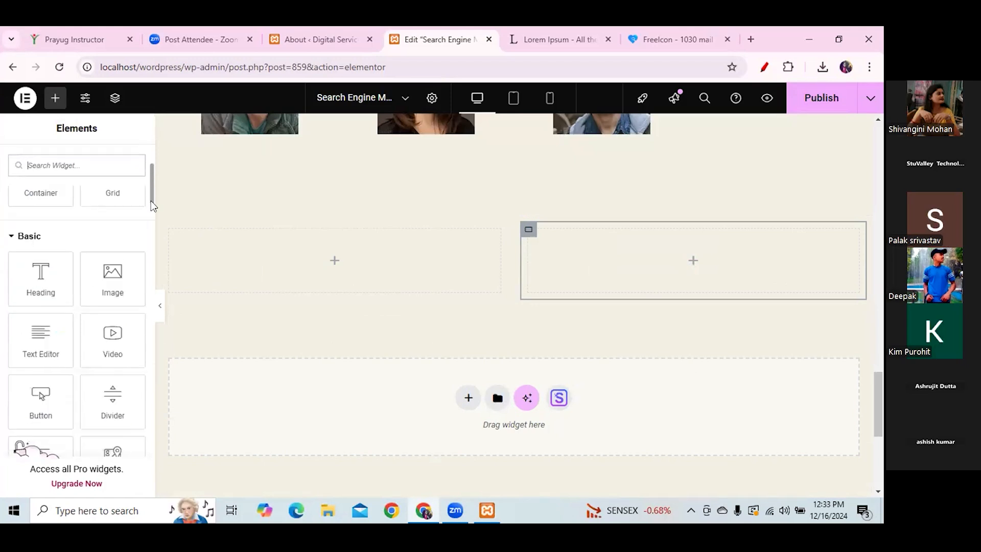
{"action": "scroll", "coordinate": [151, 218], "scroll_direction": "down", "scroll_amount": 2}
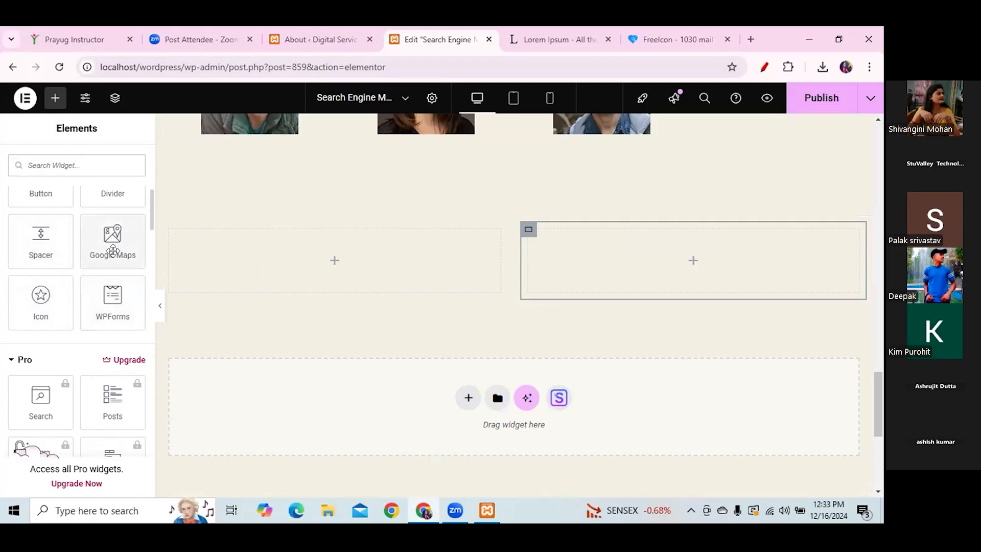
{"action": "left_click_drag", "start_coordinate": [112, 240], "coordinate": [447, 279]}
- Delete the inner container and a trial Lorem ipsum text block from the left column
{"action": "right_click", "coordinate": [320, 266]}
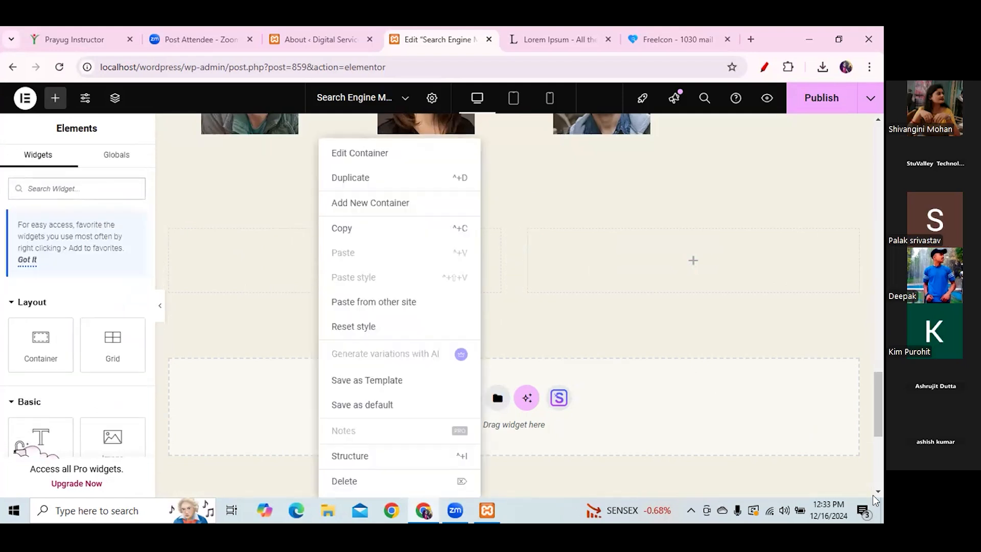
{"action": "left_click", "coordinate": [350, 481]}
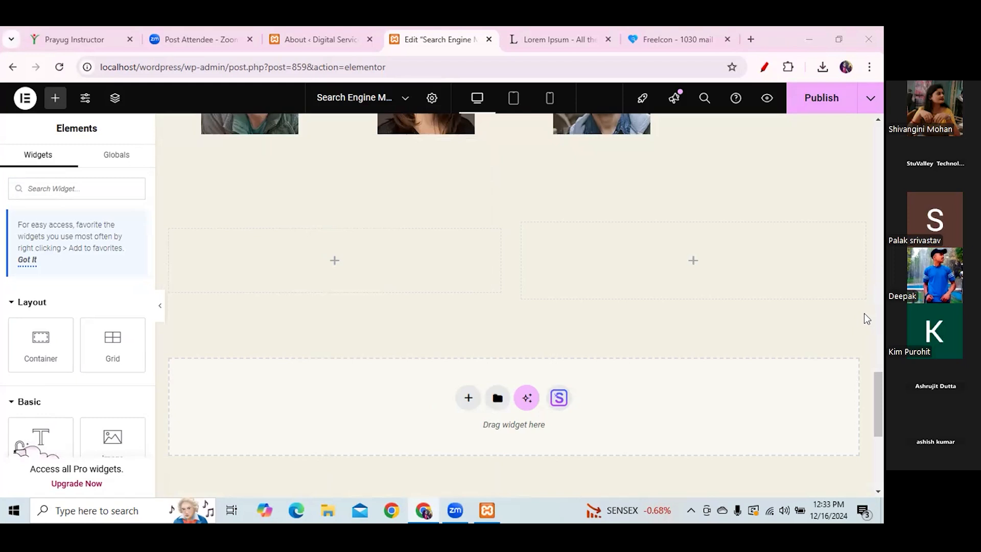
{"action": "left_click_drag", "start_coordinate": [109, 445], "coordinate": [255, 288]}
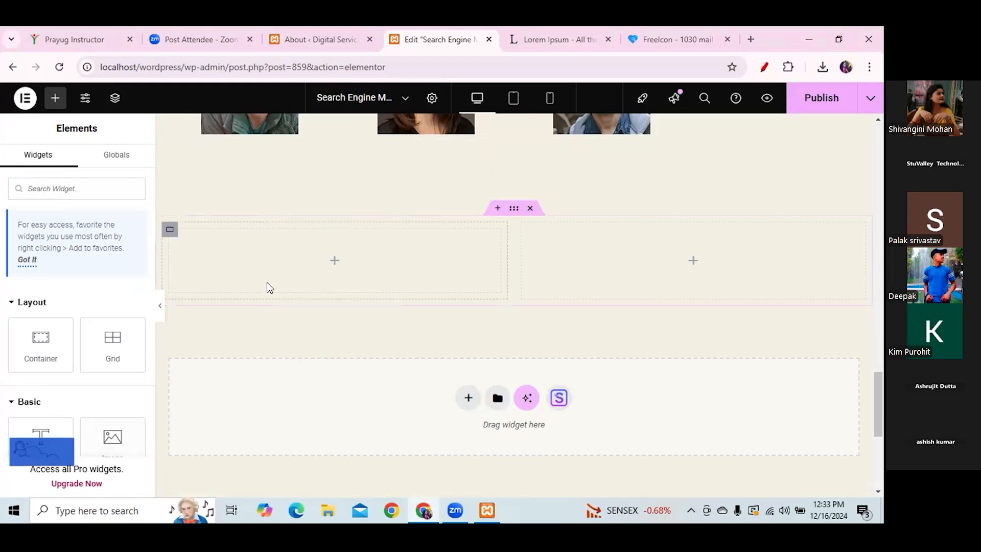
{"action": "mouse_move", "coordinate": [878, 382]}
{"action": "left_mouse_down"}
{"action": "mouse_move", "coordinate": [881, 397]}
{"action": "mouse_move", "coordinate": [881, 384]}
{"action": "left_mouse_up"}
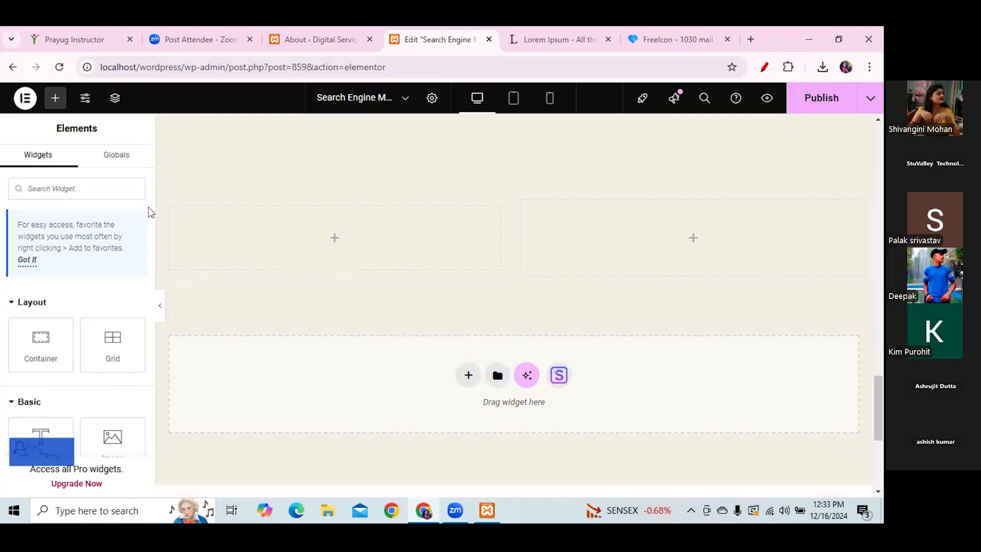
{"action": "scroll", "coordinate": [152, 183], "scroll_direction": "down", "scroll_amount": 5}
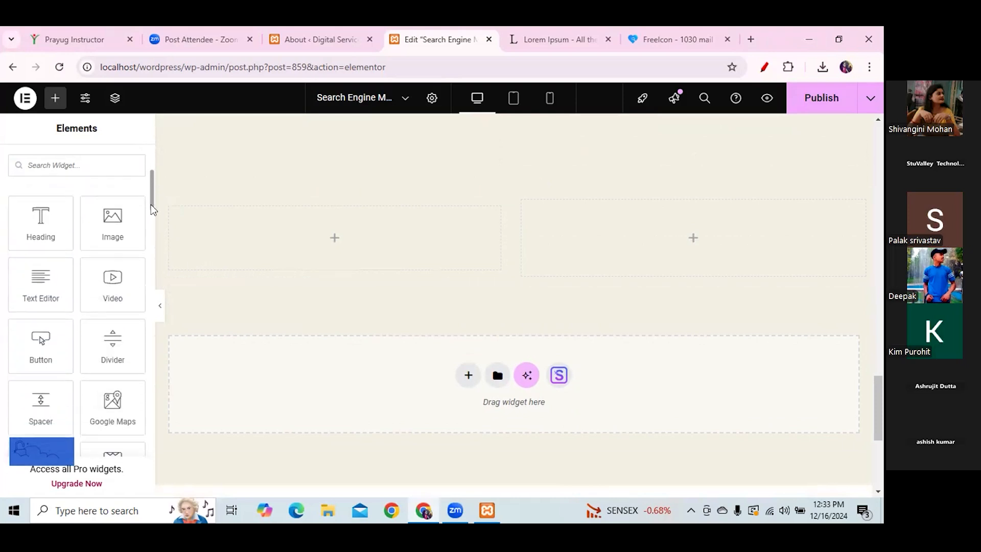
{"action": "left_click_drag", "start_coordinate": [32, 292], "coordinate": [349, 234]}
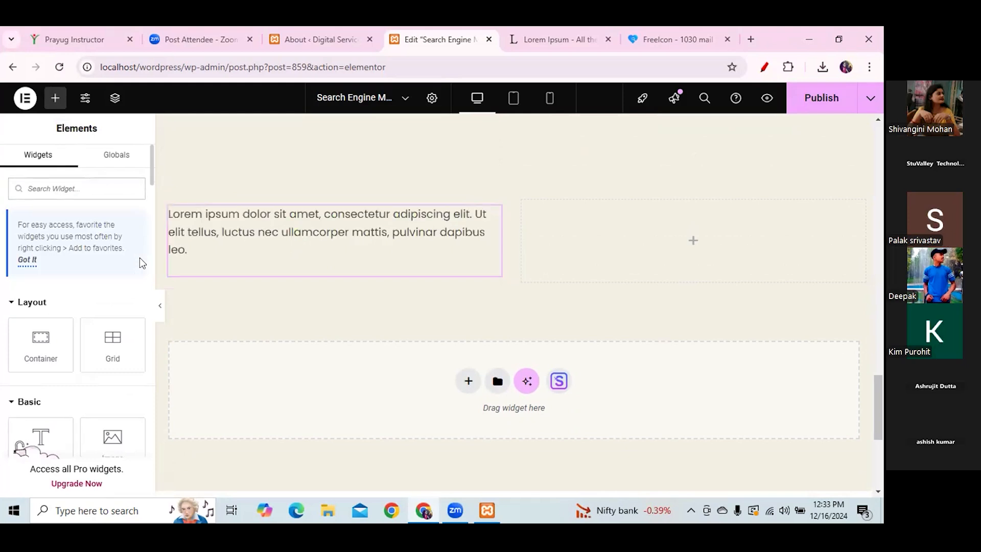
{"action": "right_click", "coordinate": [292, 245]}
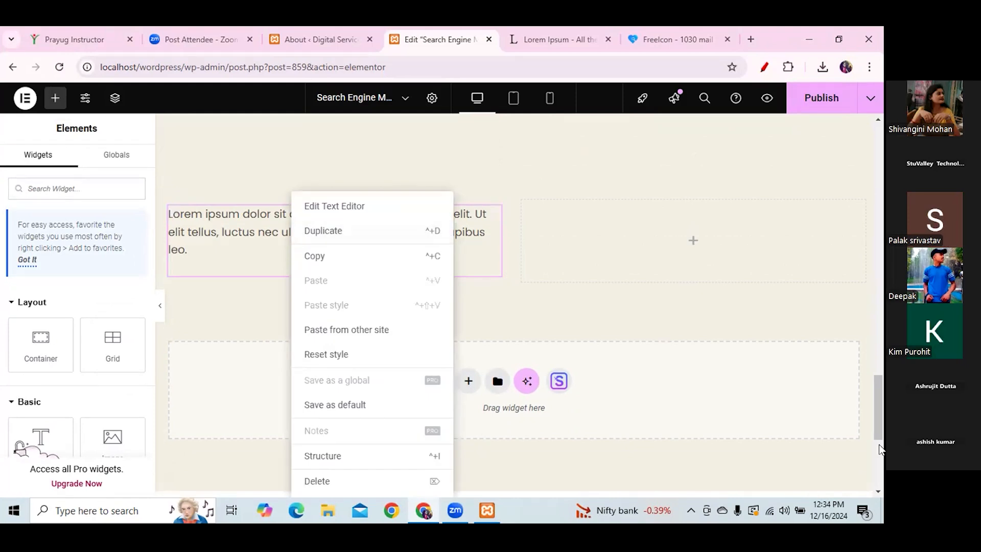
{"action": "left_click", "coordinate": [314, 484]}
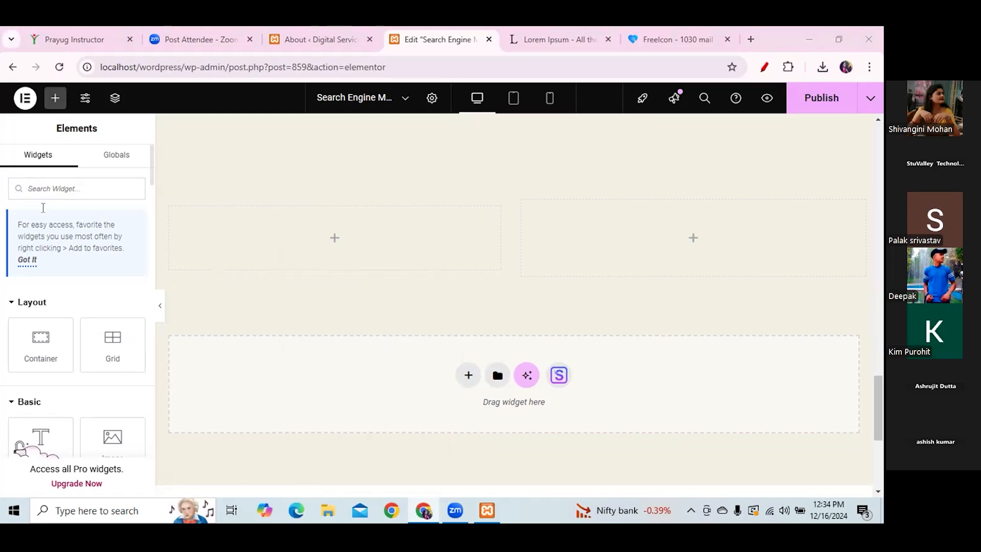
- Nest a new container in the left column and another in the right column
{"action": "left_click_drag", "start_coordinate": [29, 345], "coordinate": [329, 244]}
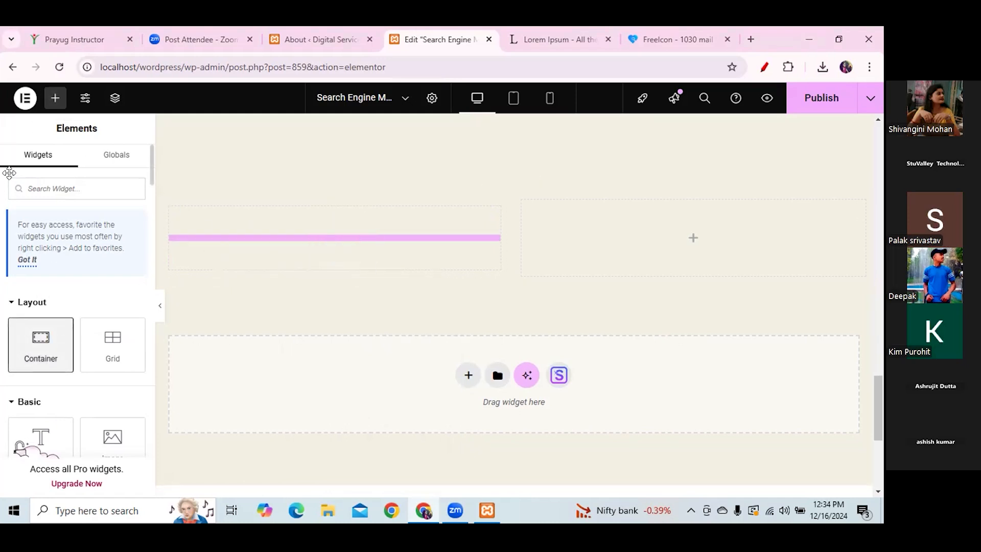
{"action": "left_click", "coordinate": [57, 99]}
{"action": "left_click_drag", "start_coordinate": [29, 350], "coordinate": [552, 225]}
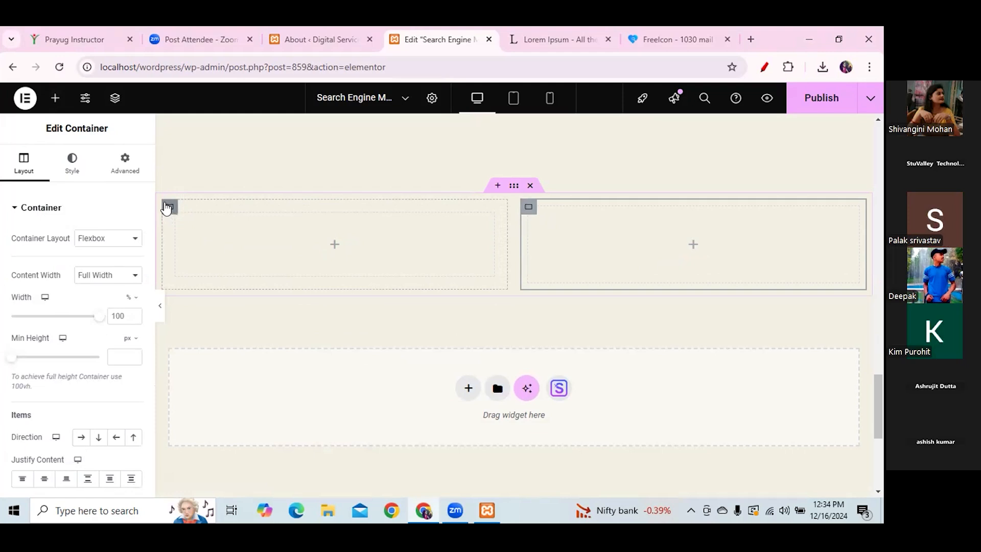
- Replace the old section with a new two-column grid holding a container in each cell
{"action": "right_click", "coordinate": [228, 250]}
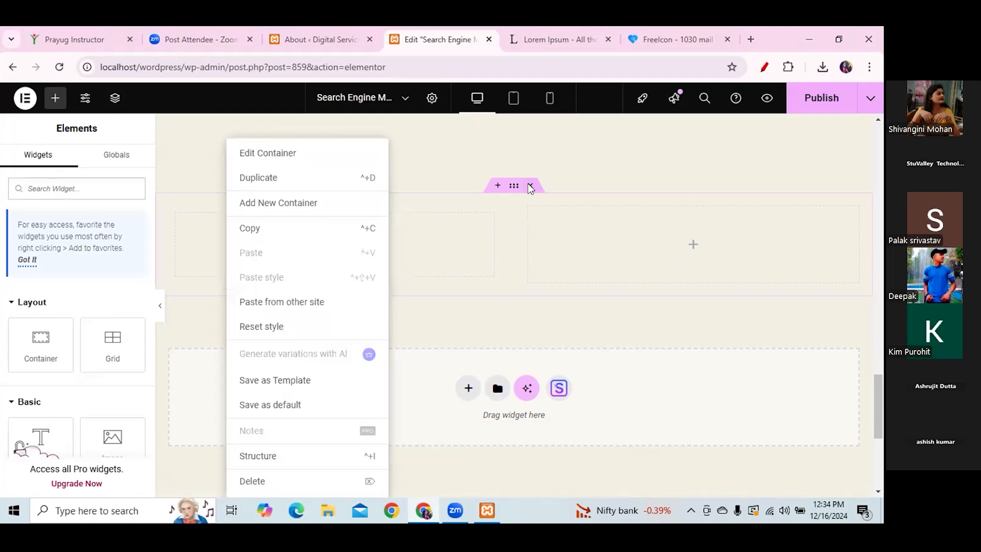
{"action": "left_click", "coordinate": [530, 187]}
{"action": "left_click", "coordinate": [469, 283]}
{"action": "left_click", "coordinate": [540, 328]}
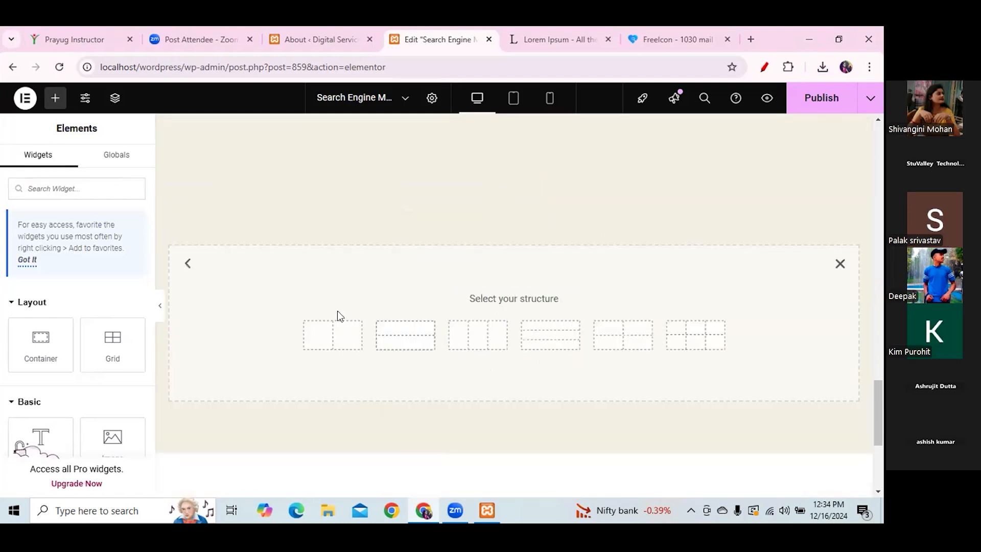
{"action": "left_click", "coordinate": [308, 335]}
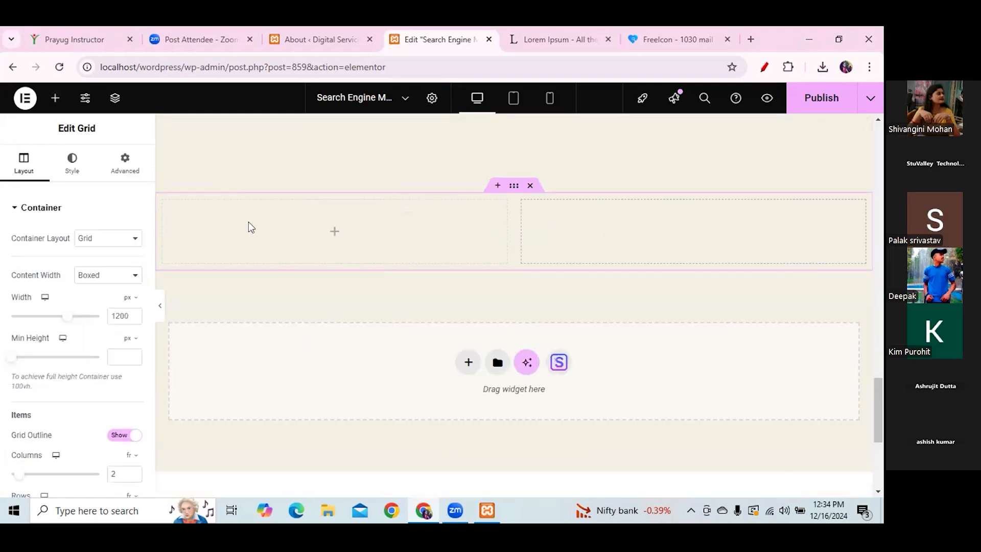
{"action": "left_click", "coordinate": [56, 102]}
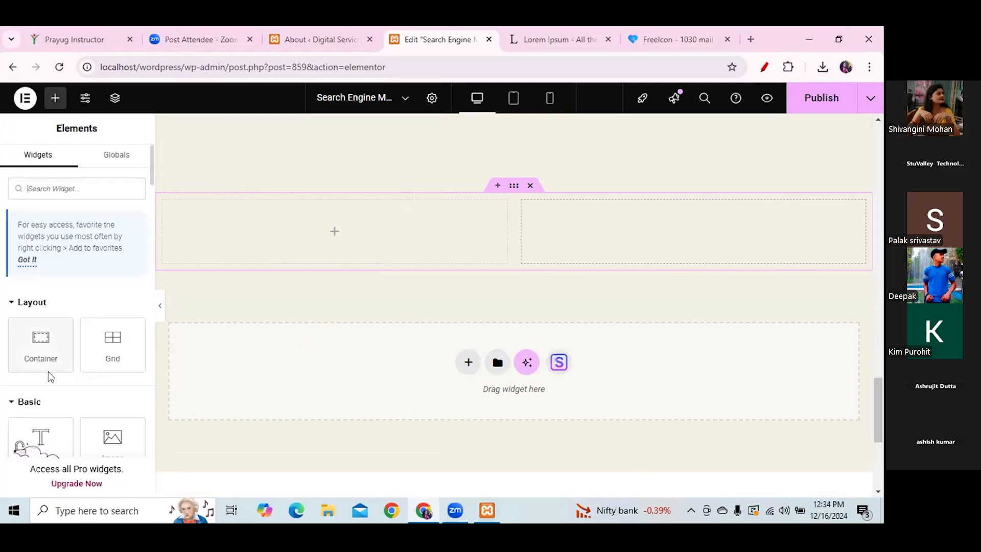
{"action": "left_click_drag", "start_coordinate": [44, 346], "coordinate": [210, 231]}
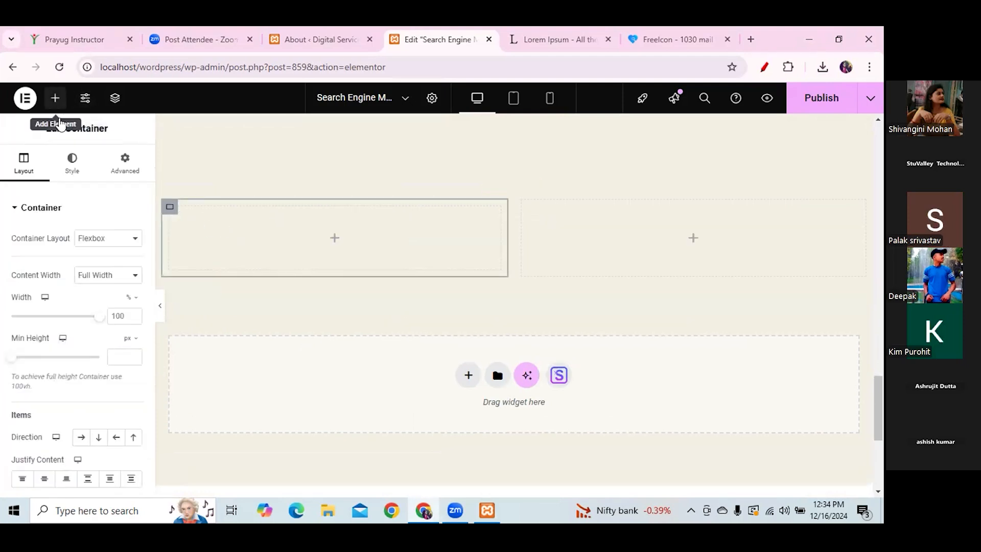
{"action": "left_click", "coordinate": [55, 97]}
{"action": "left_click_drag", "start_coordinate": [36, 317], "coordinate": [258, 232]}
- Drop a Google Maps widget into the left container
{"action": "left_click", "coordinate": [55, 97]}
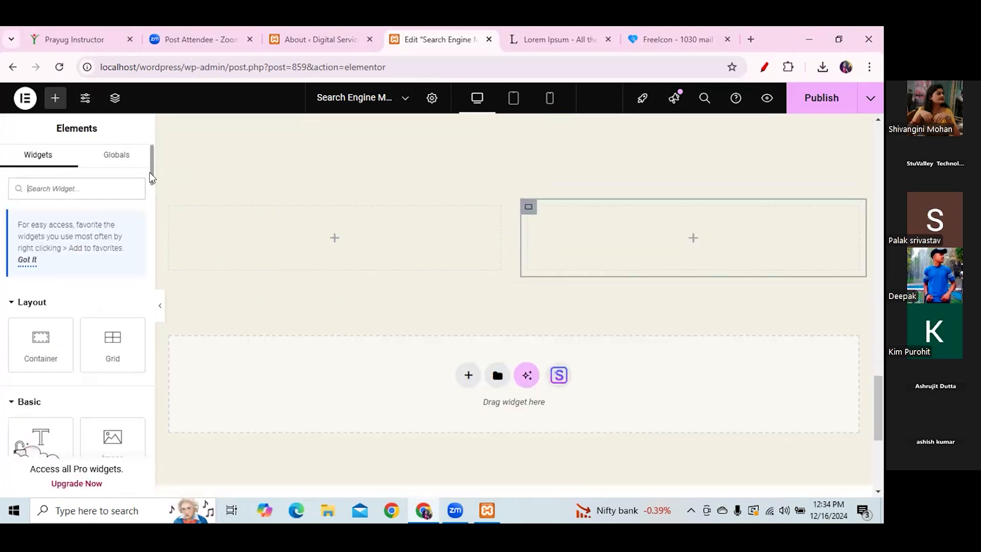
{"action": "left_click_drag", "start_coordinate": [151, 178], "coordinate": [150, 200]}
{"action": "scroll", "coordinate": [152, 203], "scroll_direction": "down", "scroll_amount": 1}
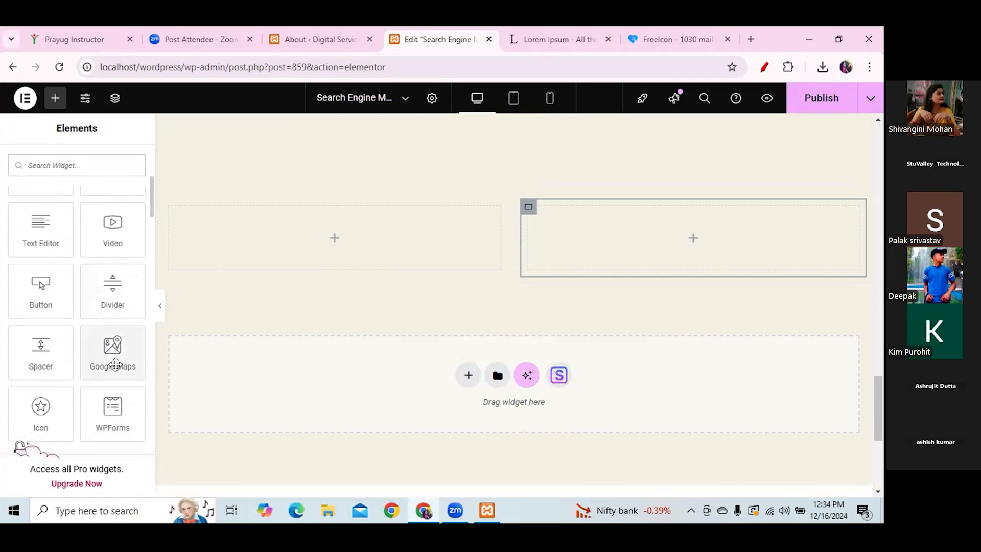
{"action": "left_click_drag", "start_coordinate": [109, 354], "coordinate": [291, 245]}
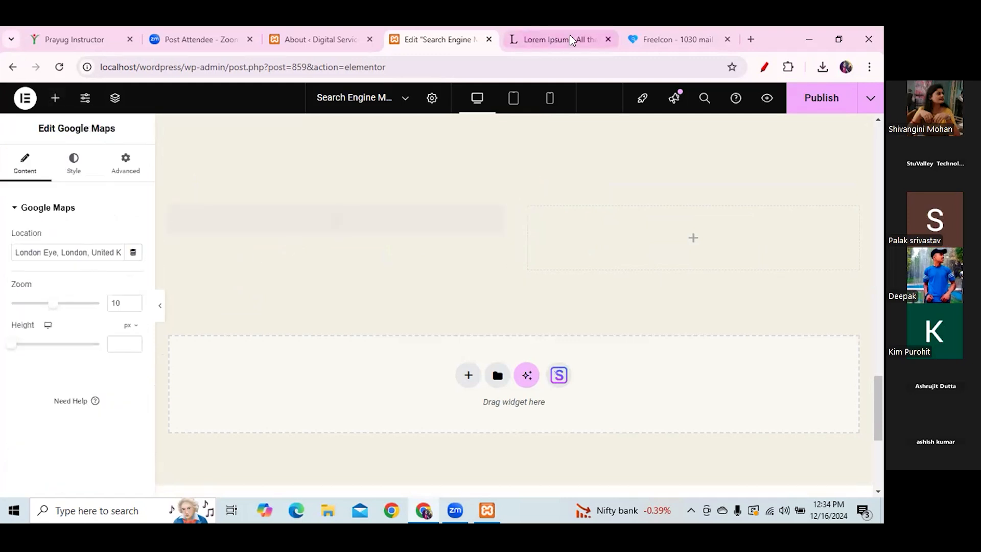
- Load stuintern.com in a new browser tab
{"action": "left_click", "coordinate": [749, 40]}
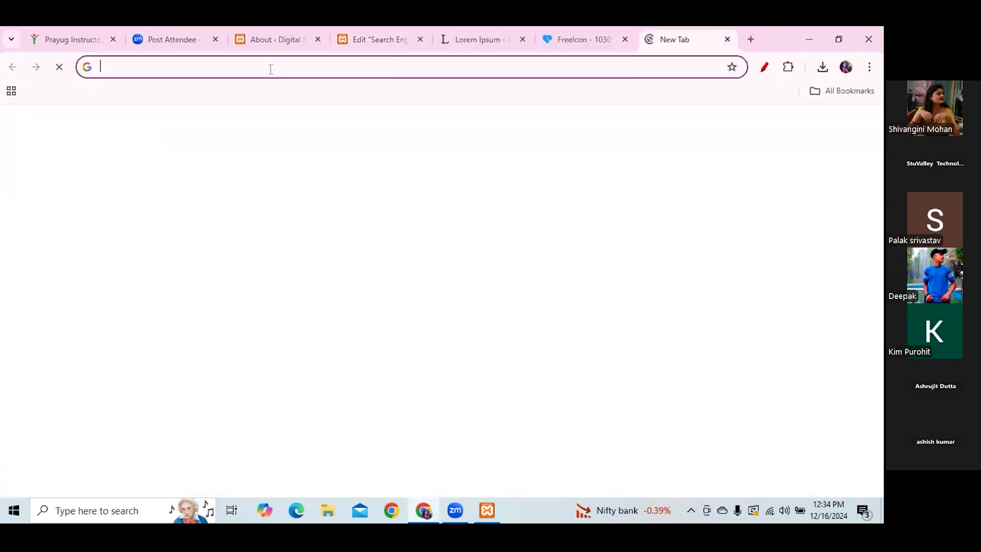
{"action": "left_click", "coordinate": [270, 69]}
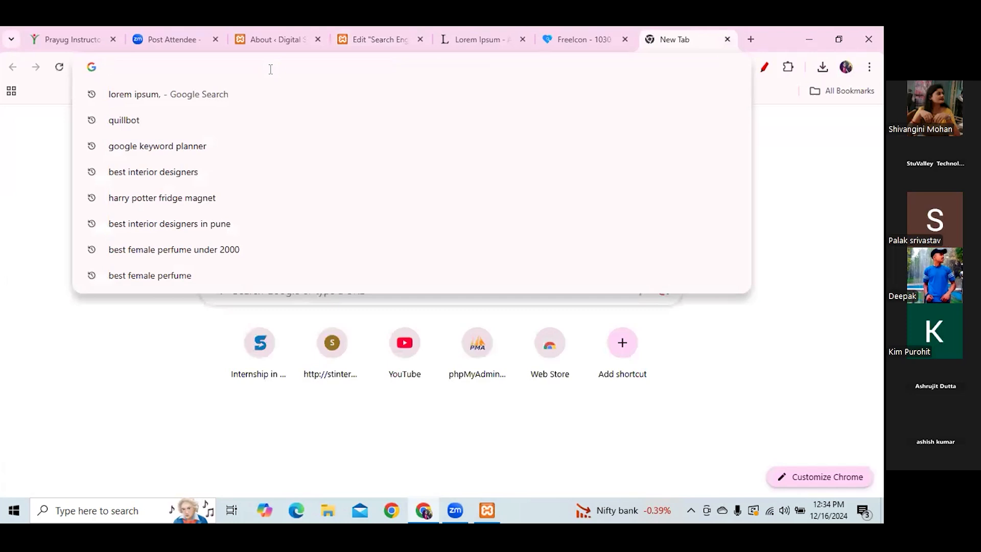
{"action": "type", "text": "st"}
{"action": "key", "text": "Return"}
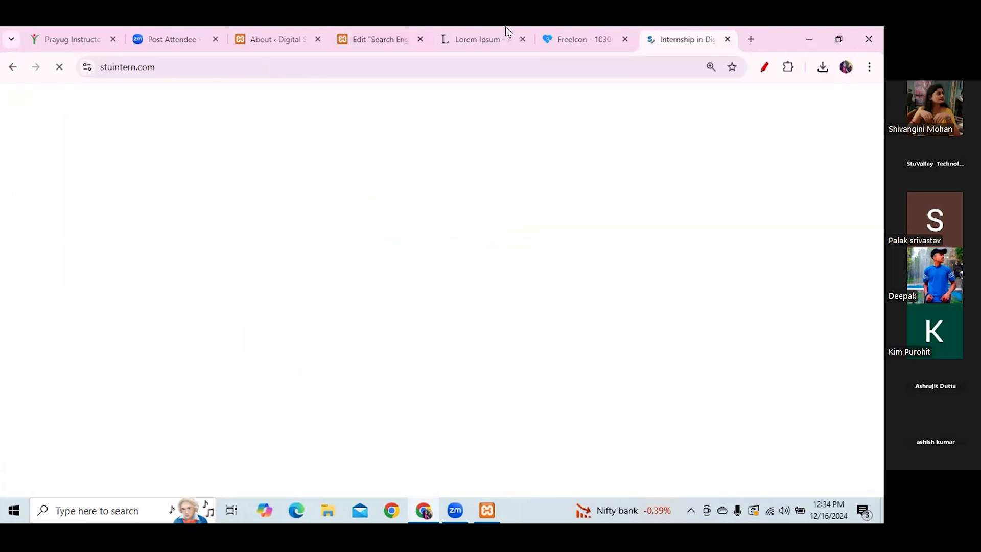
- Search Google for 'stvalley' in another tab, then close that tab
{"action": "left_click", "coordinate": [750, 39]}
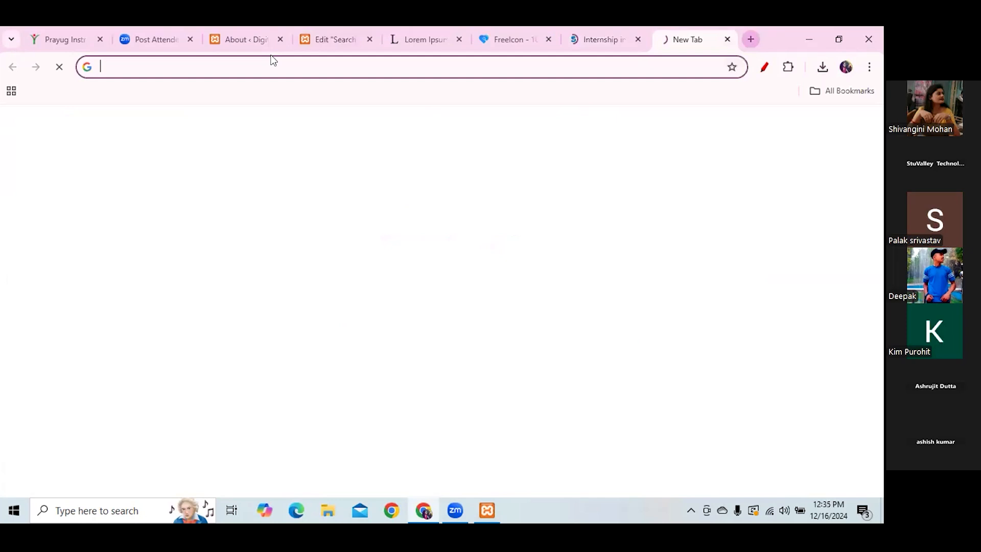
{"action": "left_click", "coordinate": [185, 66]}
{"action": "type", "text": "st"}
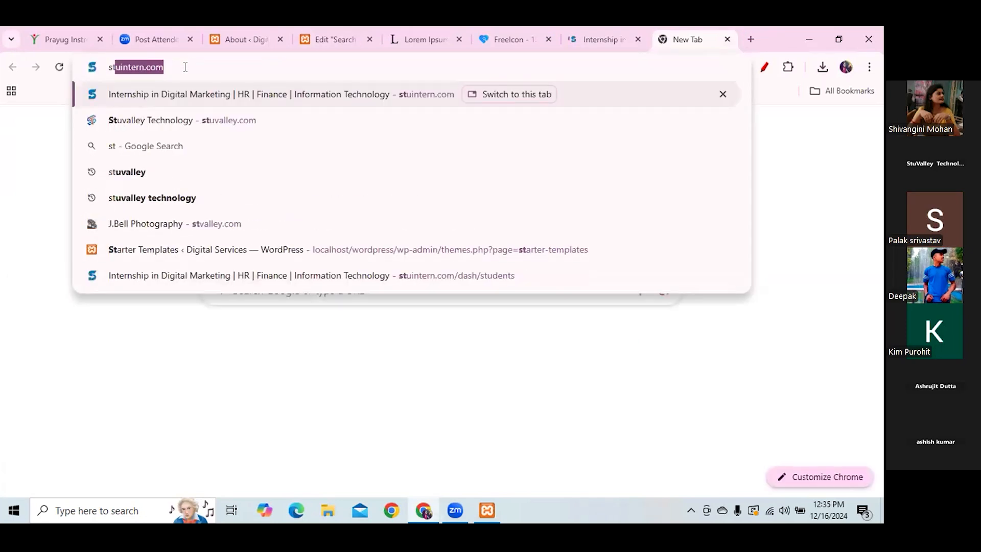
{"action": "type", "text": "vall"}
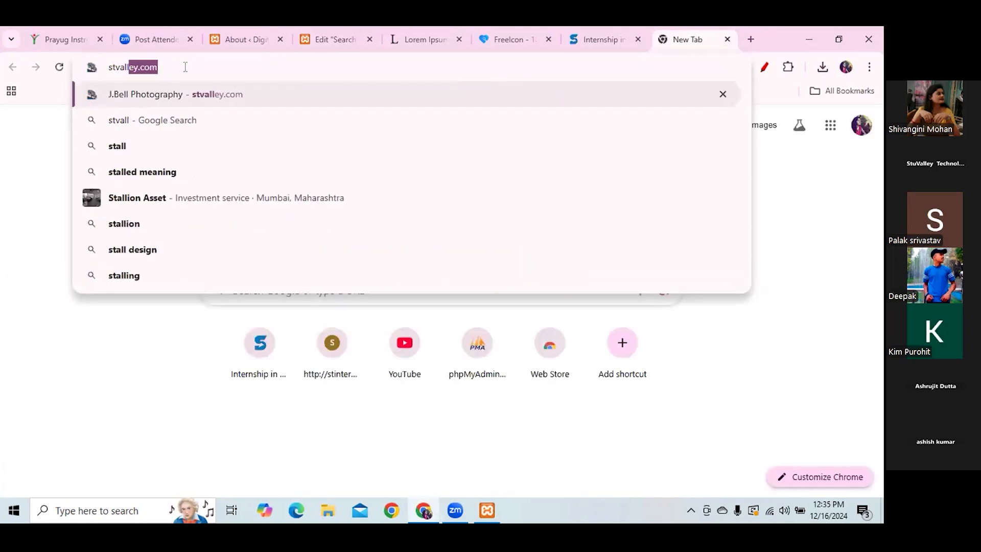
{"action": "type", "text": "ey"}
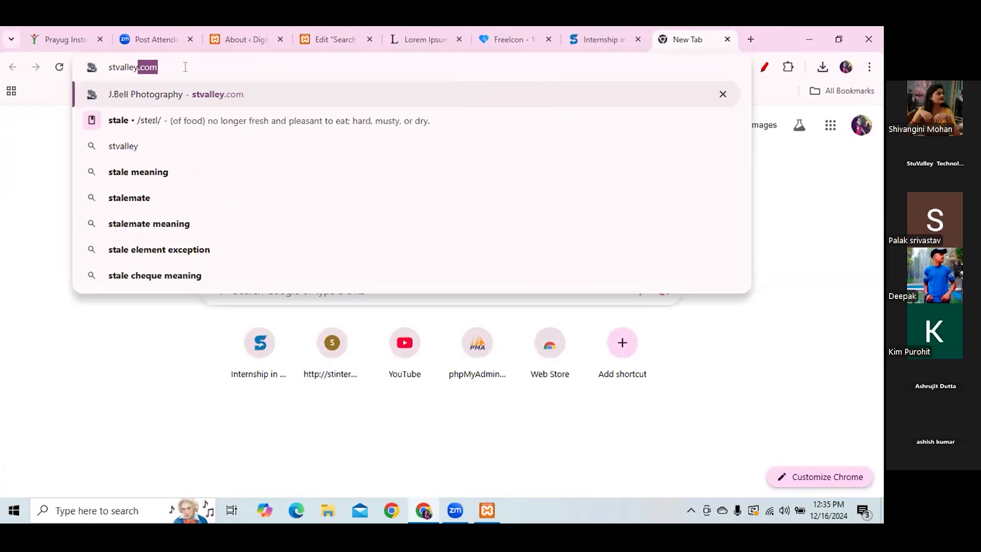
{"action": "key", "text": "Delete"}
{"action": "key", "text": "Return"}
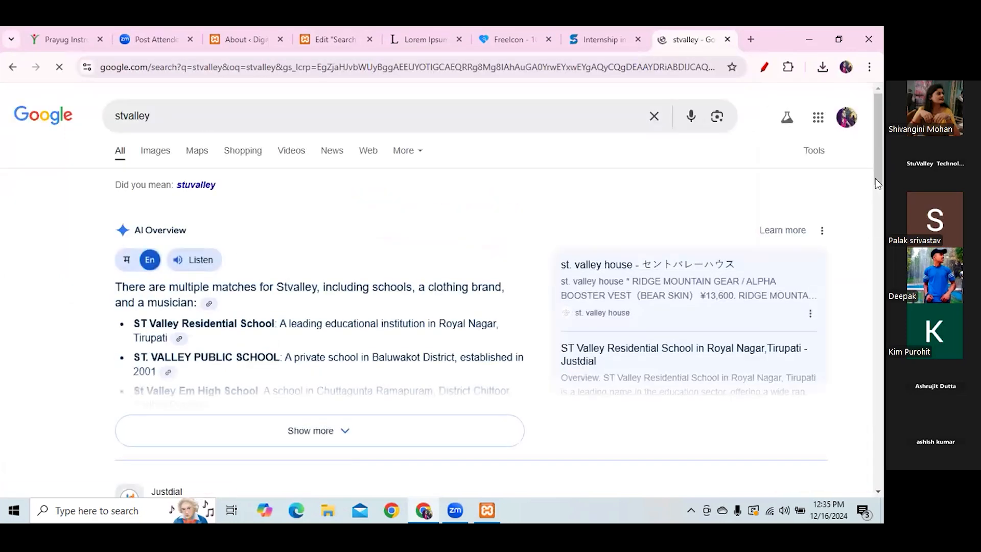
{"action": "scroll", "coordinate": [875, 175], "scroll_direction": "down", "scroll_amount": 6}
{"action": "scroll", "coordinate": [875, 284], "scroll_direction": "up", "scroll_amount": 6}
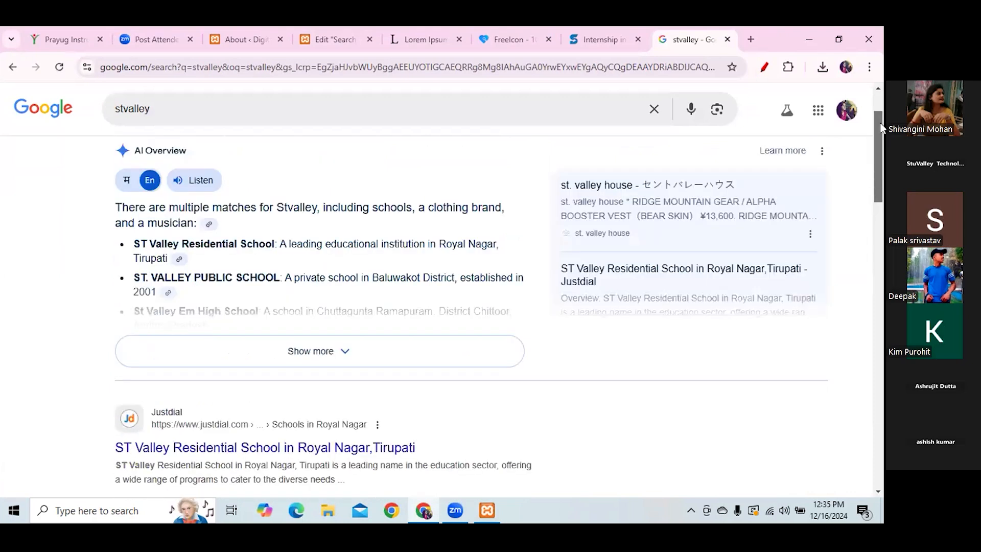
{"action": "left_click", "coordinate": [727, 39]}
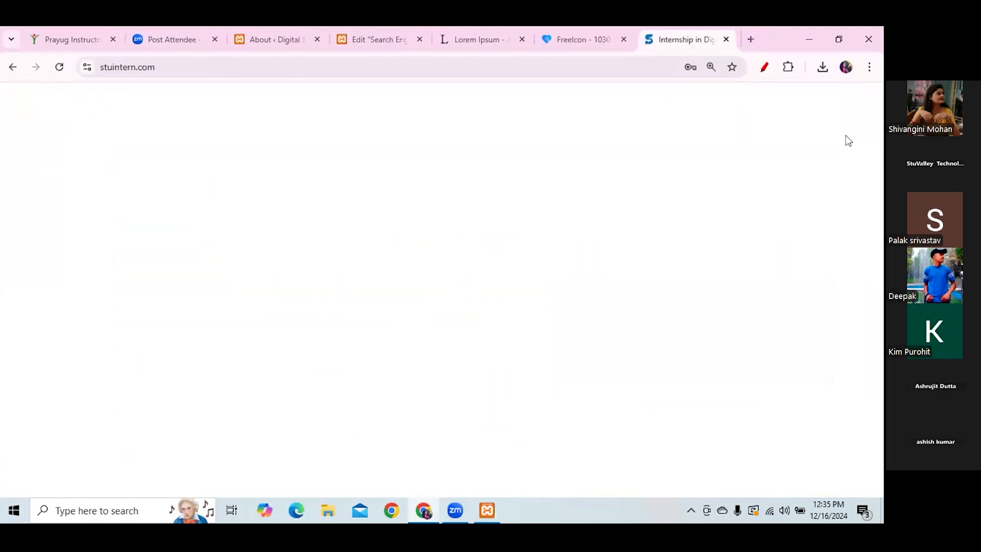
- Dismiss the Apply Now popup and select the three-line office address in the footer
{"action": "left_click", "coordinate": [808, 107]}
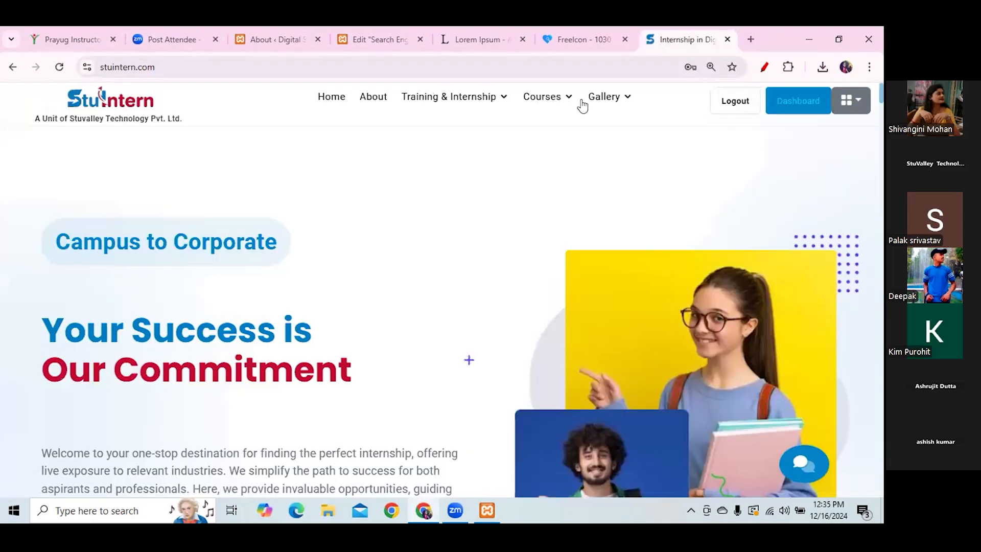
{"action": "mouse_move", "coordinate": [607, 102]}
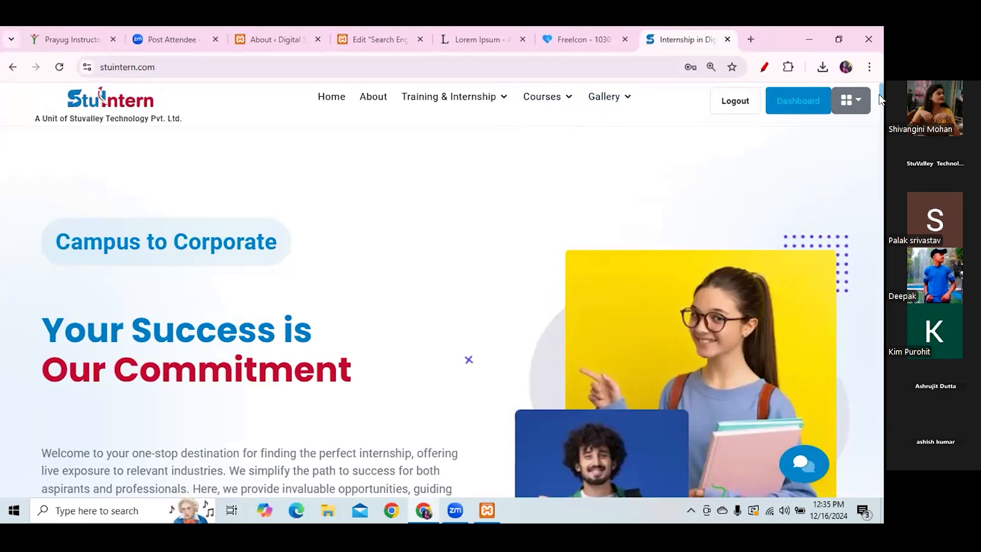
{"action": "scroll", "coordinate": [881, 284], "scroll_direction": "down", "scroll_amount": 10}
{"action": "scroll", "coordinate": [882, 427], "scroll_direction": "down", "scroll_amount": 10}
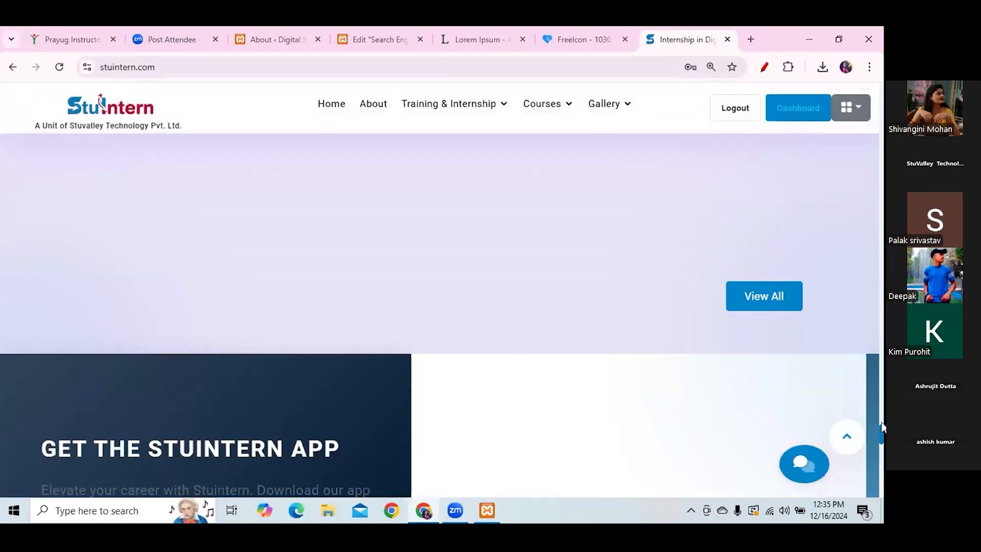
{"action": "scroll", "coordinate": [882, 427], "scroll_direction": "down", "scroll_amount": 10}
{"action": "scroll", "coordinate": [882, 426], "scroll_direction": "down", "scroll_amount": 2}
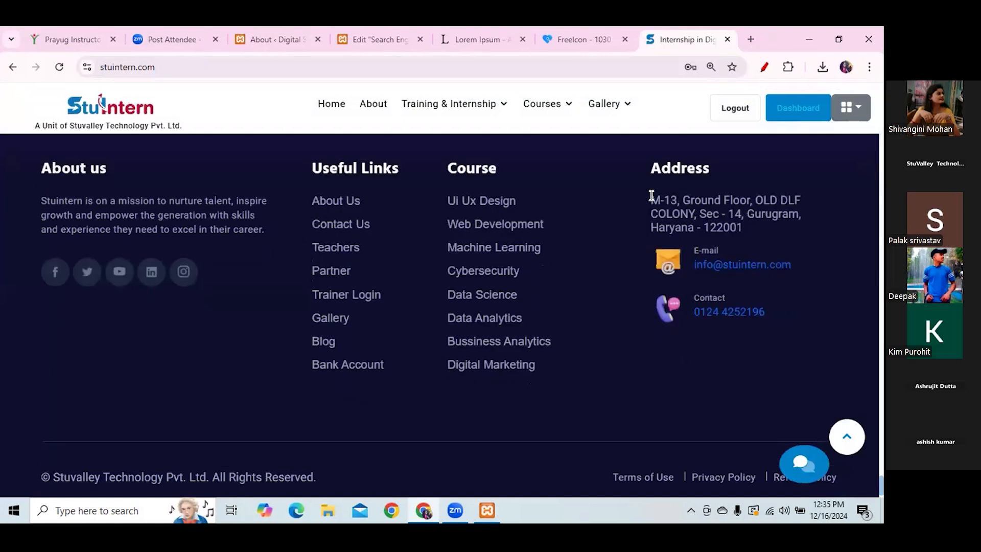
{"action": "left_click_drag", "start_coordinate": [651, 200], "coordinate": [677, 200]}
{"action": "left_click_drag", "start_coordinate": [734, 220], "coordinate": [746, 226]}
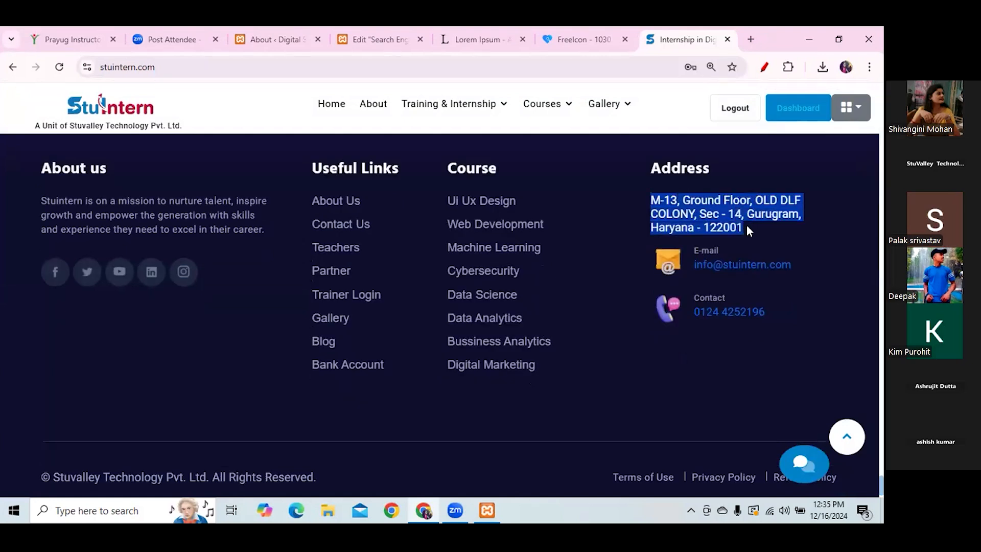
- Replace the map's London Eye location with the pasted Gurugram office address at zoom 11
{"action": "left_click", "coordinate": [362, 33]}
{"action": "left_click_drag", "start_coordinate": [45, 231], "coordinate": [148, 255]}
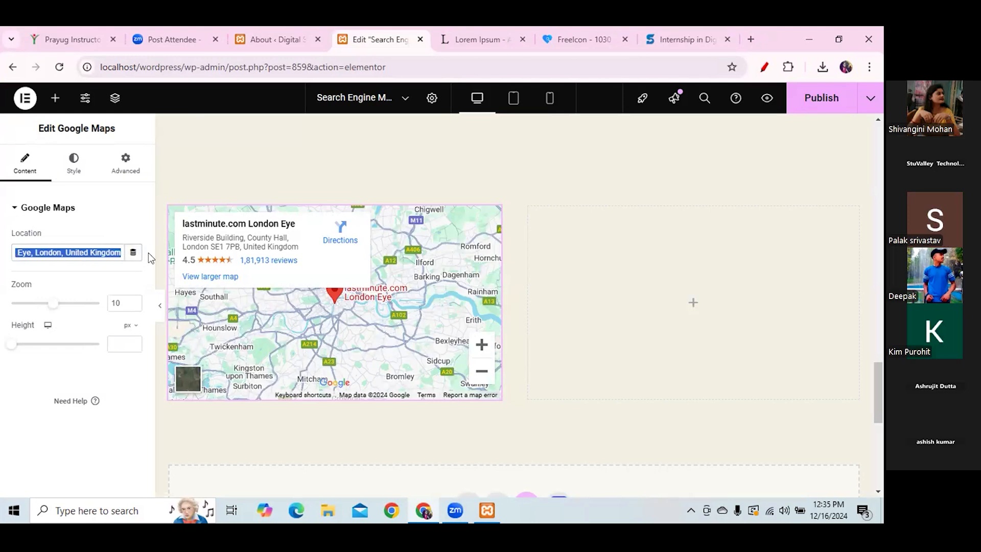
{"action": "key", "text": "BackSpace"}
{"action": "key", "text": "ctrl+v"}
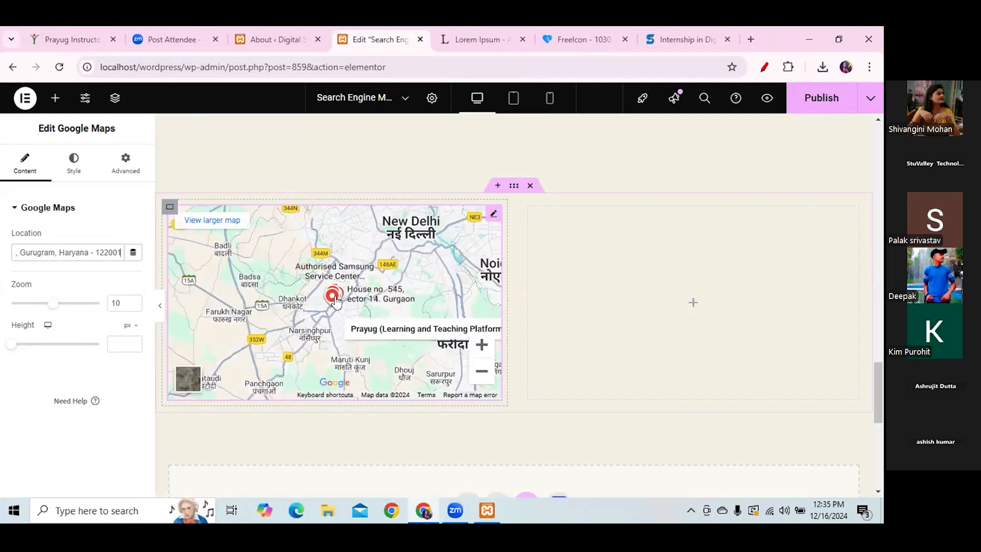
{"action": "left_click_drag", "start_coordinate": [331, 293], "coordinate": [335, 291]}
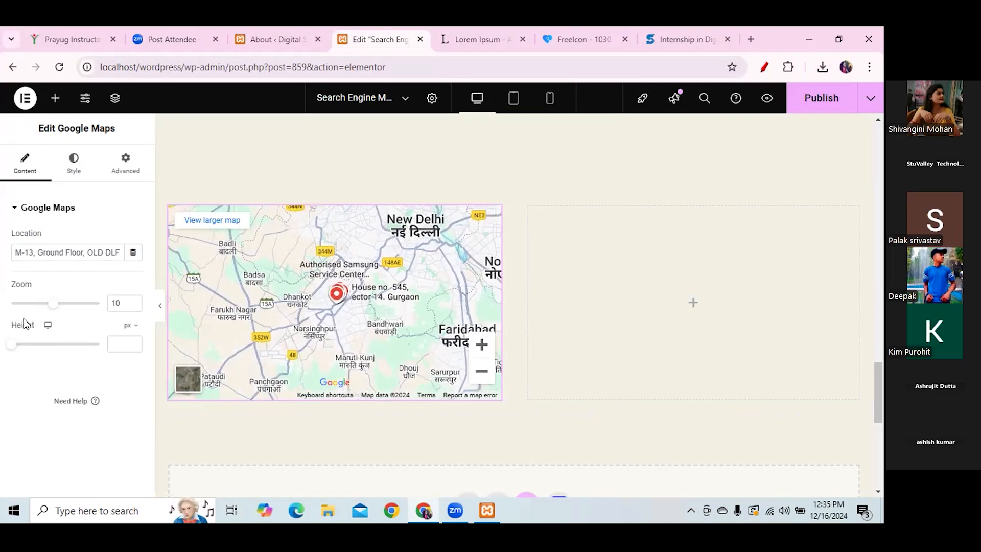
{"action": "mouse_move", "coordinate": [53, 307]}
{"action": "left_mouse_down"}
{"action": "mouse_move", "coordinate": [72, 309]}
{"action": "mouse_move", "coordinate": [59, 308]}
{"action": "left_mouse_up"}
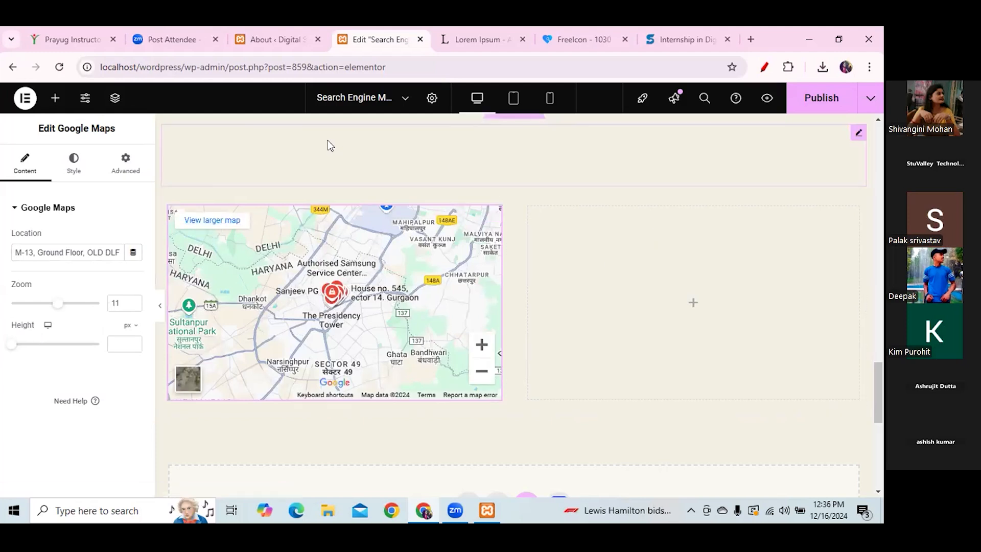
{"action": "left_click", "coordinate": [53, 99]}
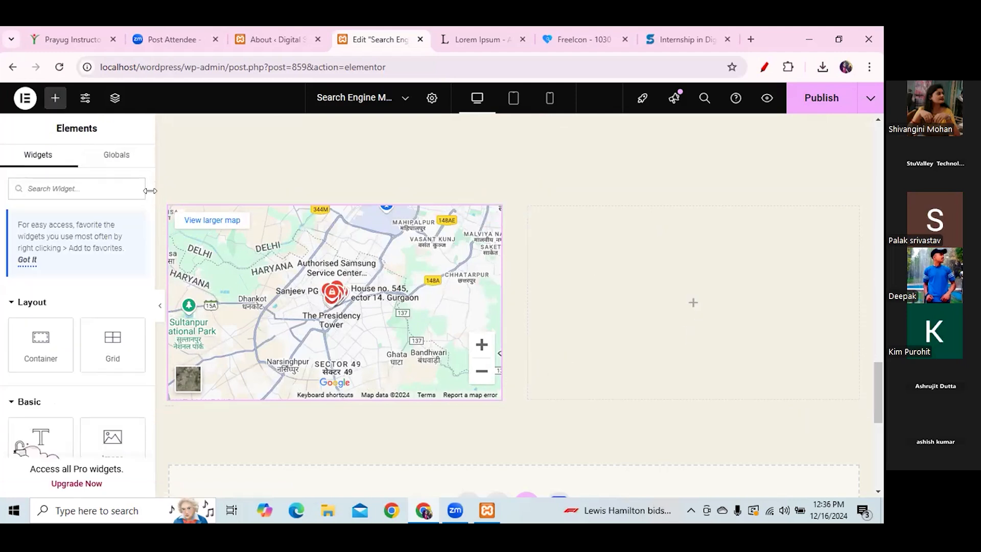
- Add a Heading widget and a Text Editor block in the column beside the map
{"action": "scroll", "coordinate": [152, 182], "scroll_direction": "down", "scroll_amount": 3}
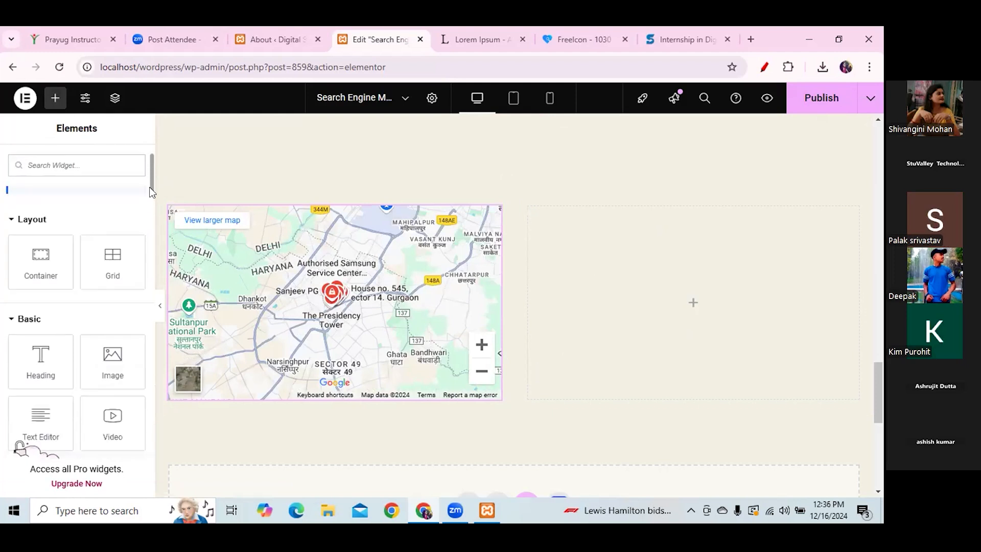
{"action": "left_click_drag", "start_coordinate": [38, 313], "coordinate": [667, 288]}
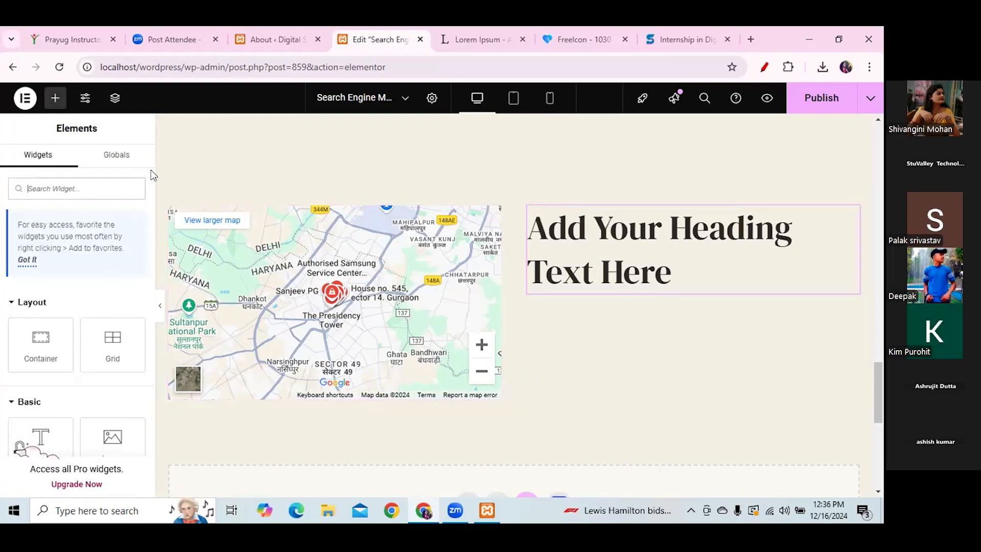
{"action": "scroll", "coordinate": [151, 175], "scroll_direction": "down", "scroll_amount": 4}
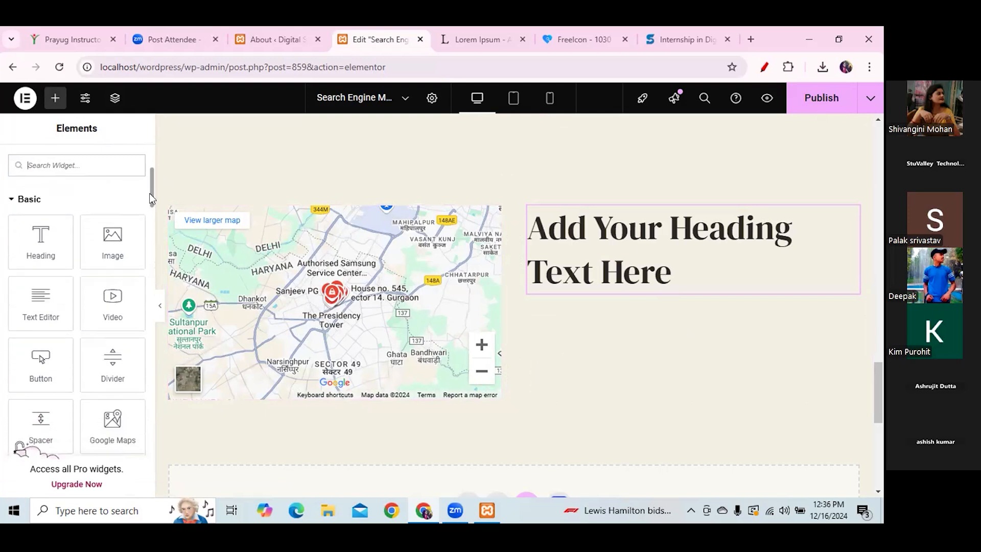
{"action": "left_click_drag", "start_coordinate": [16, 293], "coordinate": [684, 285]}
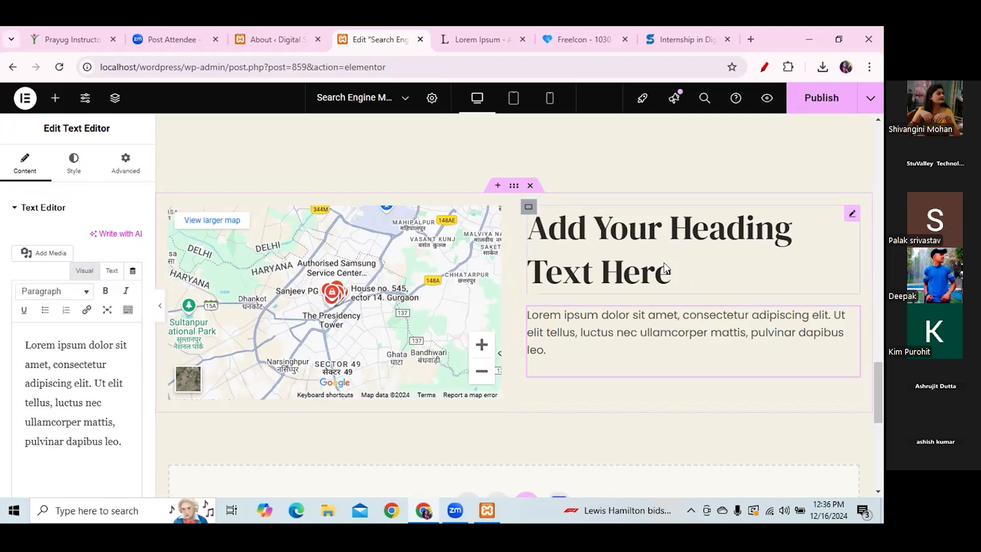
- Retitle the heading 'Address' as an H4 and select the Lorem ipsum paragraph text
{"action": "left_click", "coordinate": [630, 264]}
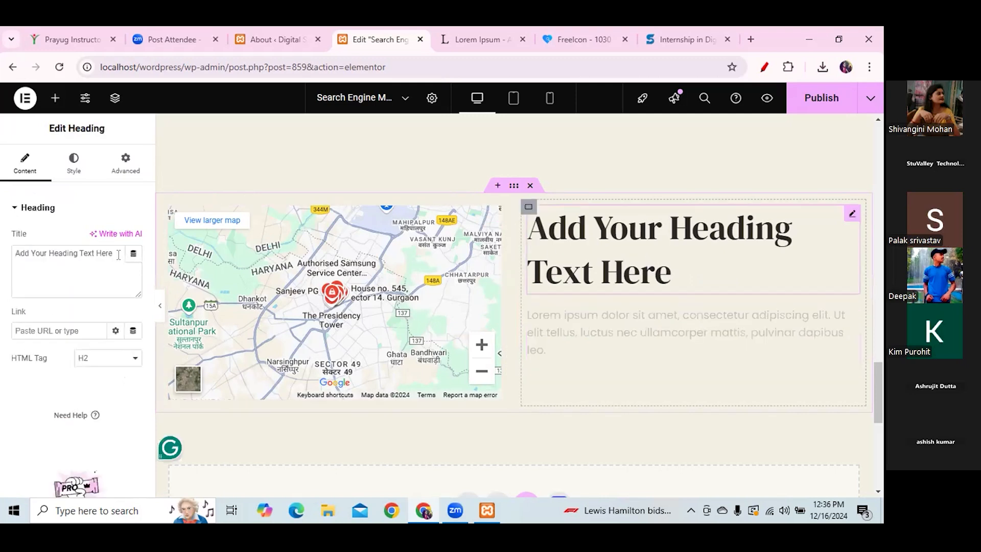
{"action": "left_click_drag", "start_coordinate": [116, 252], "coordinate": [2, 250]}
{"action": "key", "text": "BackSpace"}
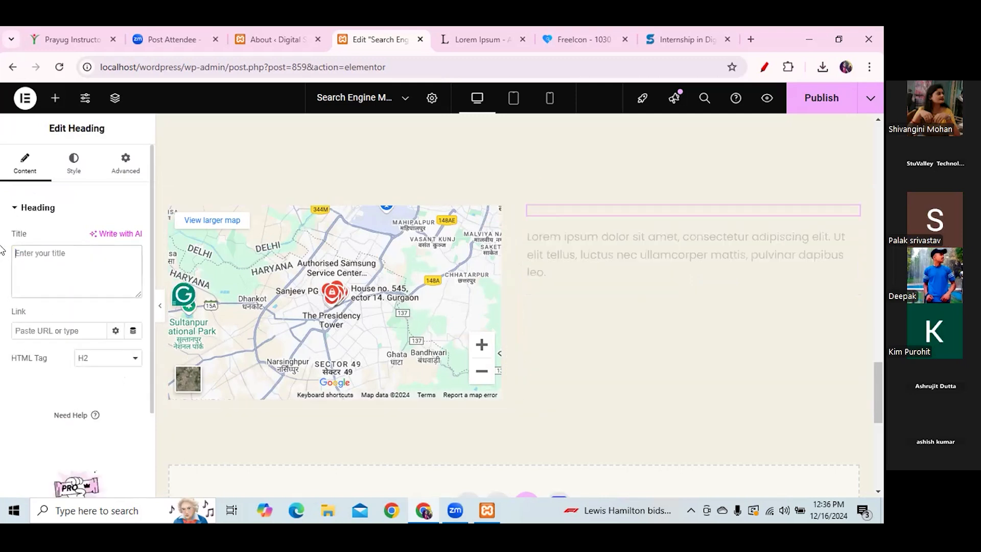
{"action": "type", "text": "Addres"}
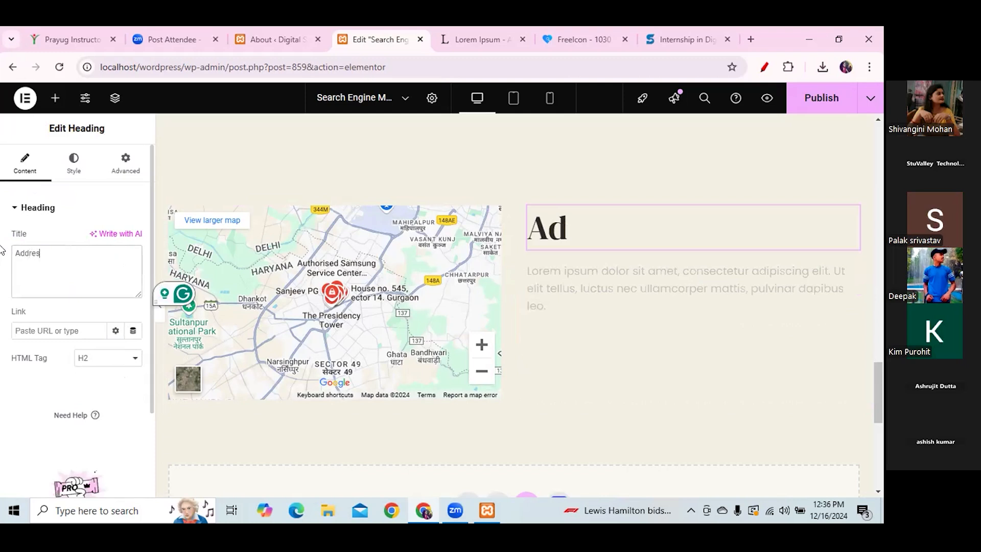
{"action": "type", "text": "s"}
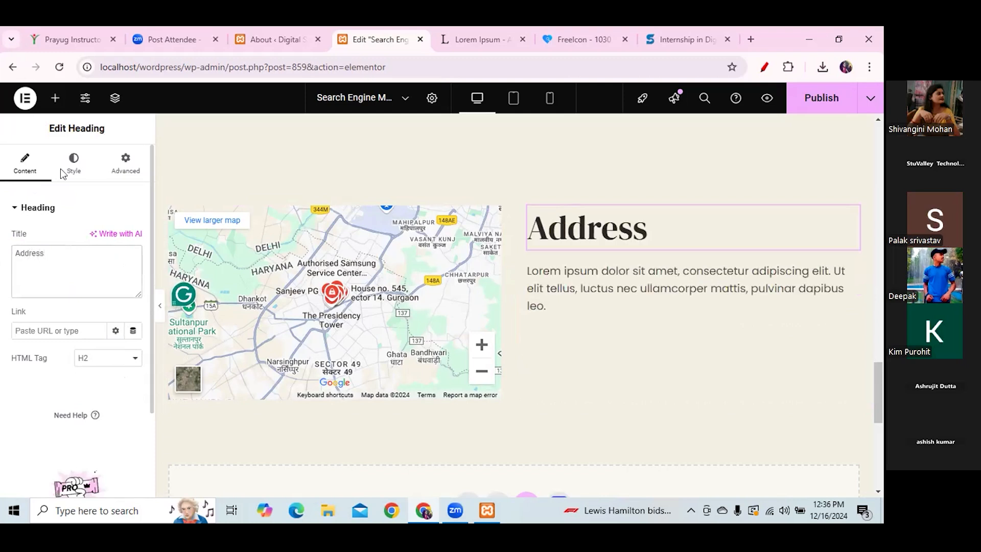
{"action": "left_click", "coordinate": [136, 361]}
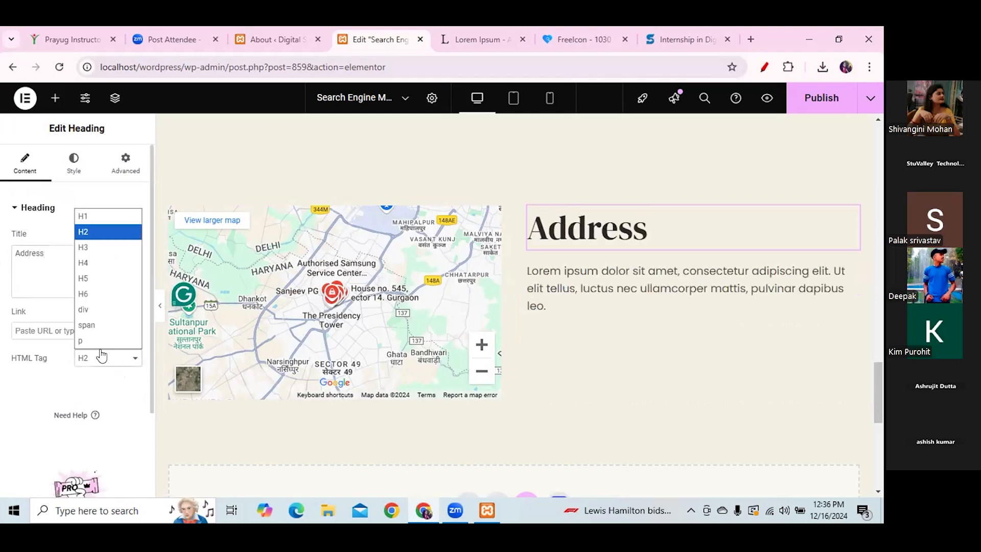
{"action": "left_click", "coordinate": [100, 276]}
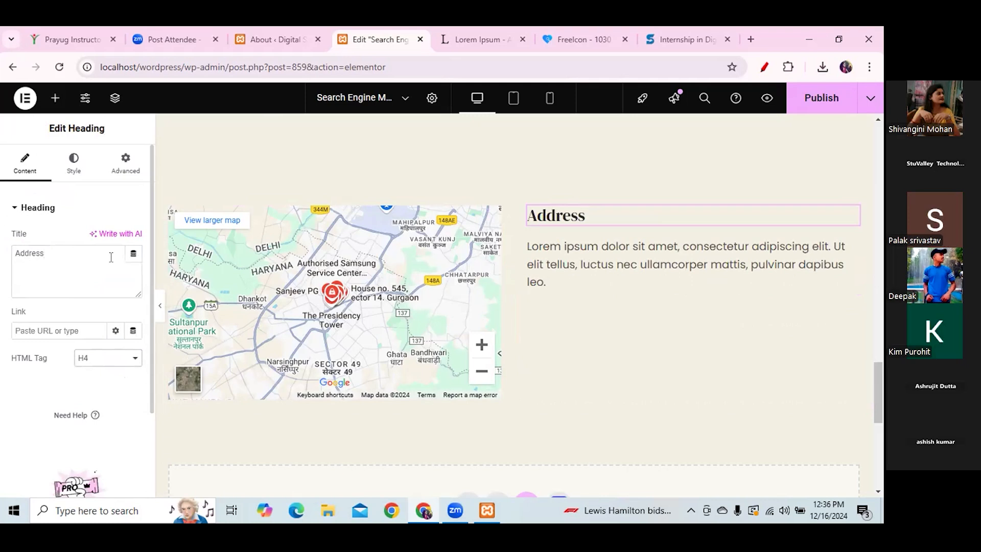
{"action": "left_click", "coordinate": [537, 250]}
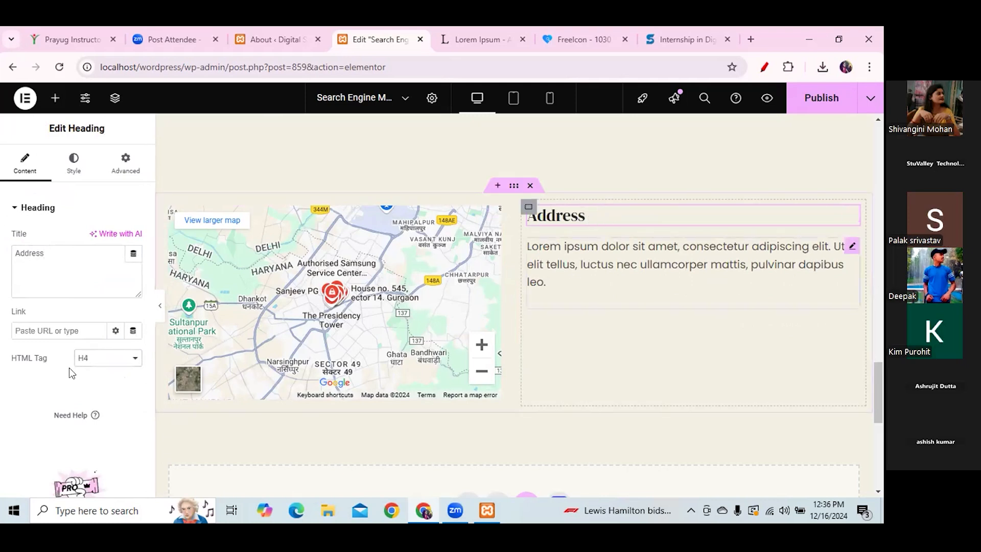
{"action": "left_click_drag", "start_coordinate": [25, 345], "coordinate": [121, 434]}
- Replace the Lorem ipsum paragraph with the office address copied from the stuintern.com footer
{"action": "key", "text": "BackSpace"}
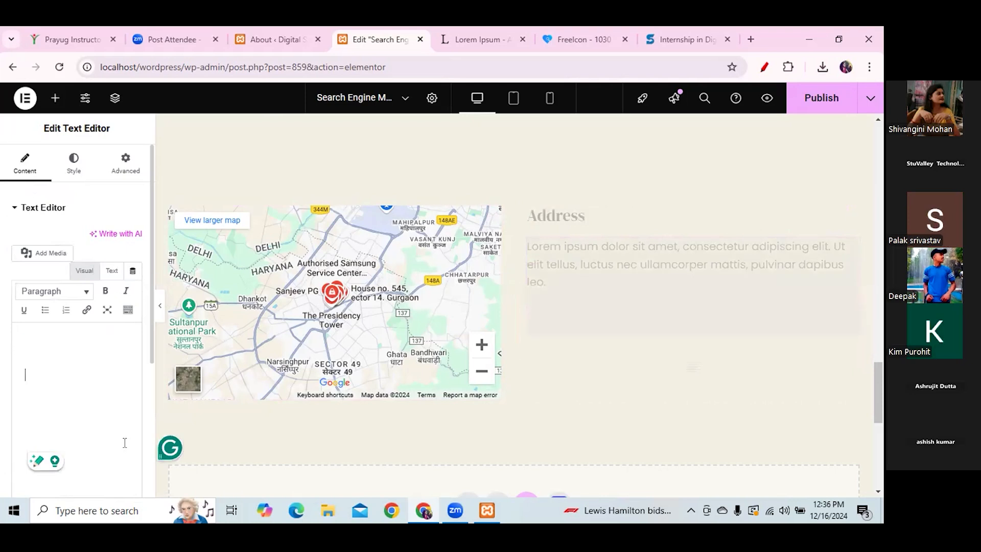
{"action": "left_click", "coordinate": [481, 33]}
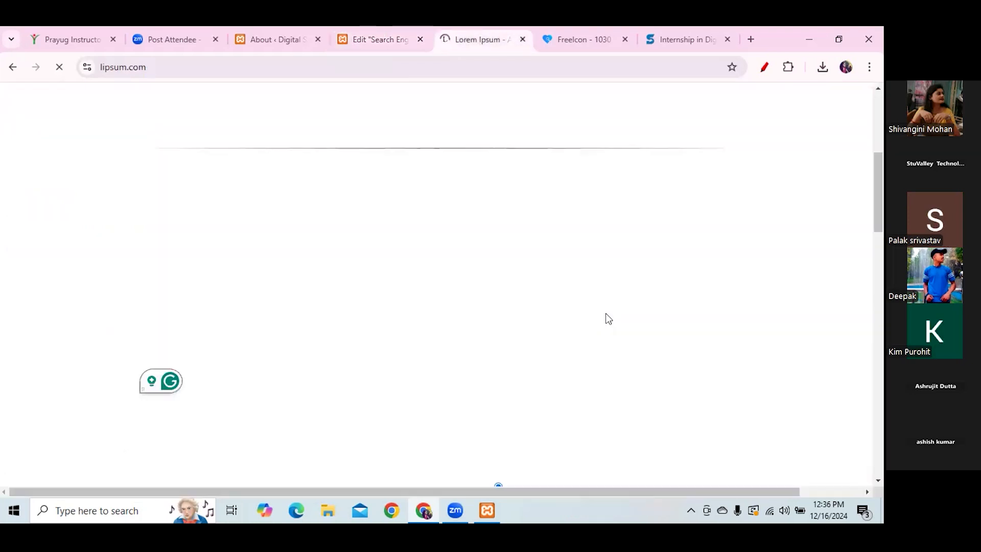
{"action": "left_click", "coordinate": [680, 36]}
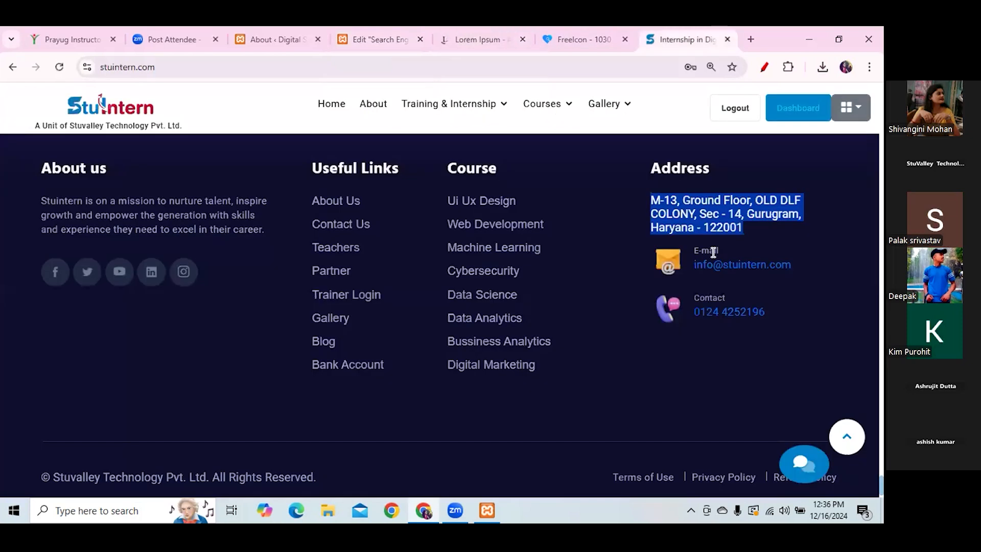
{"action": "left_click", "coordinate": [647, 203]}
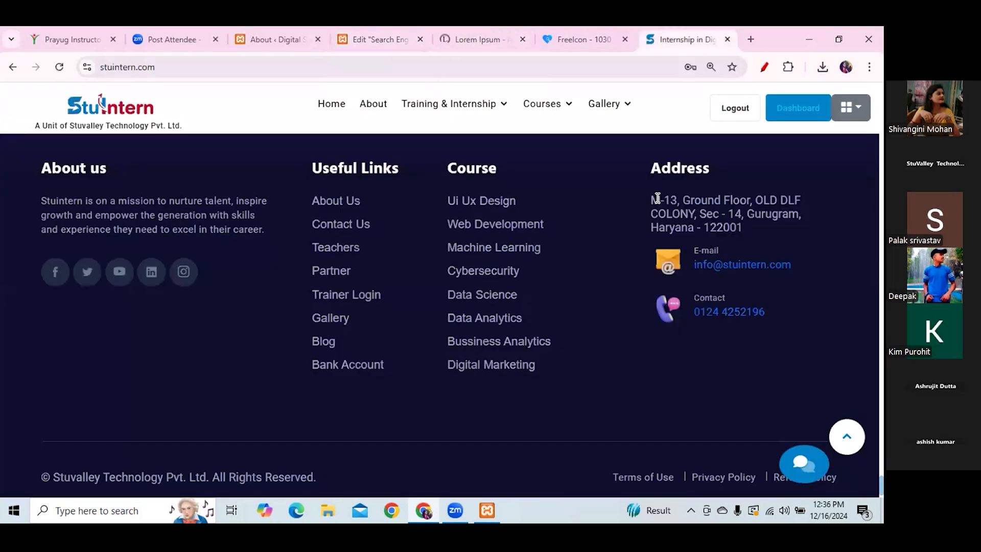
{"action": "left_click", "coordinate": [728, 225], "text": "shift"}
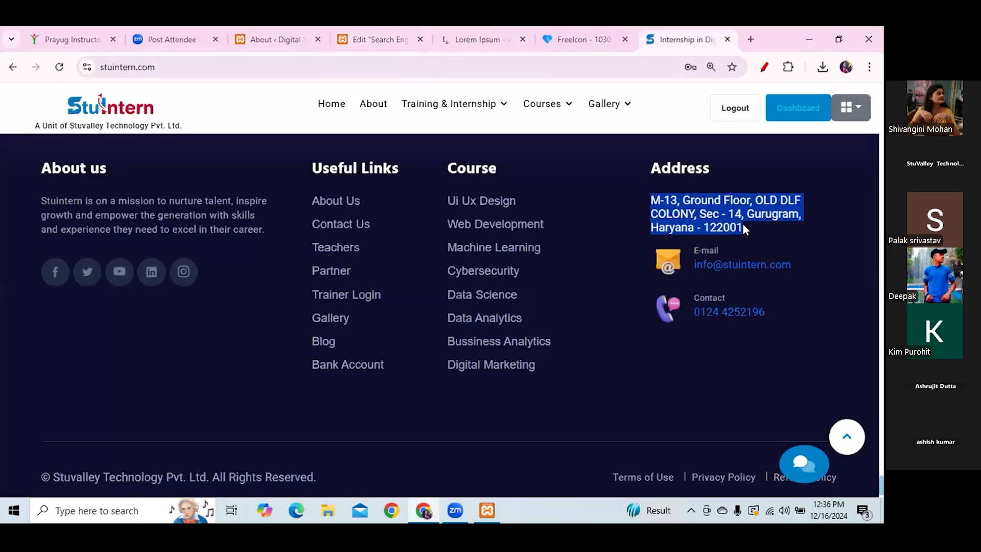
{"action": "left_click", "coordinate": [380, 40]}
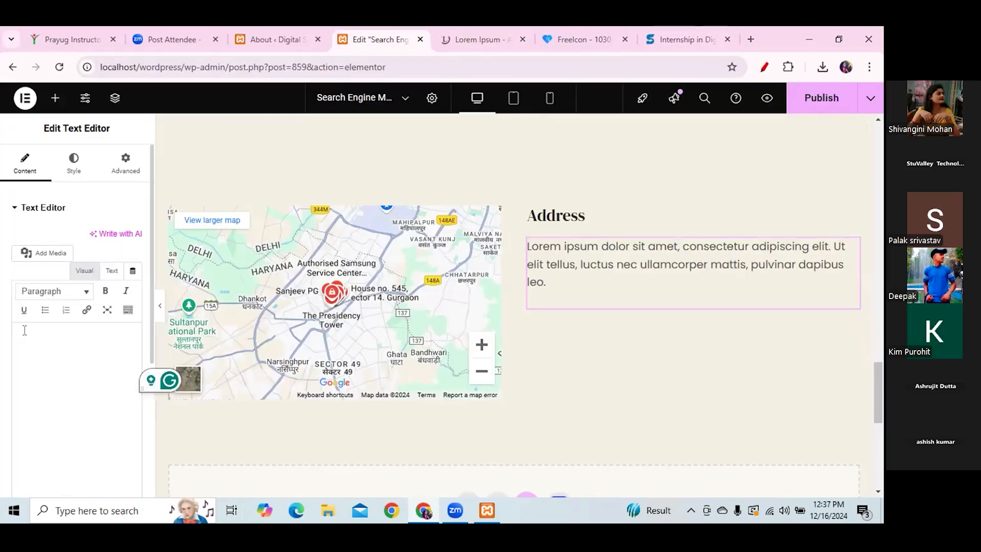
{"action": "type", "text": "M-13, Ground Floor, OLD DLF COLONY, Sec - 14, Gurugram, Haryana - 122001"}
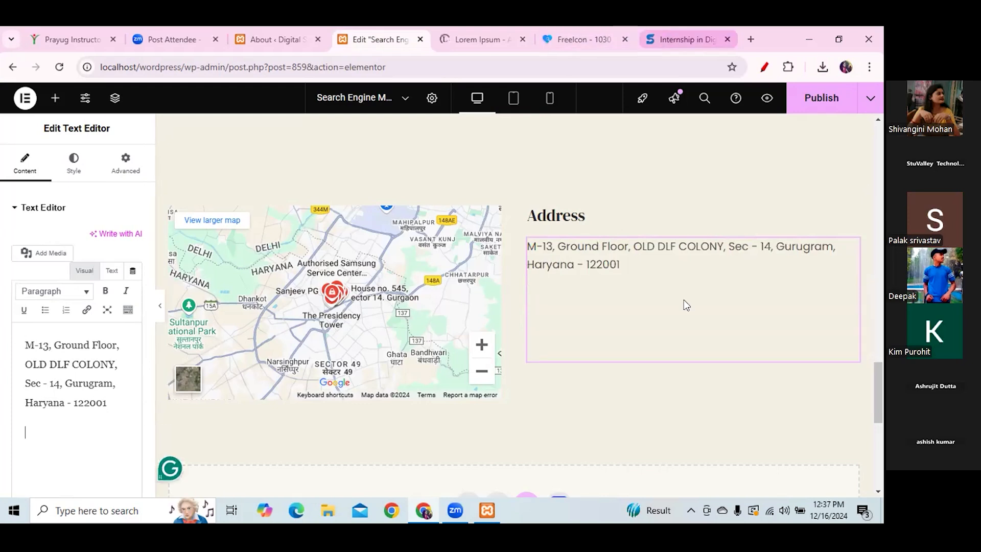
- Paste the E-mail label and company e-mail address from the footer below the address
{"action": "left_click", "coordinate": [686, 40]}
{"action": "left_click_drag", "start_coordinate": [693, 250], "coordinate": [797, 264]}
{"action": "key", "text": "ctrl+c"}
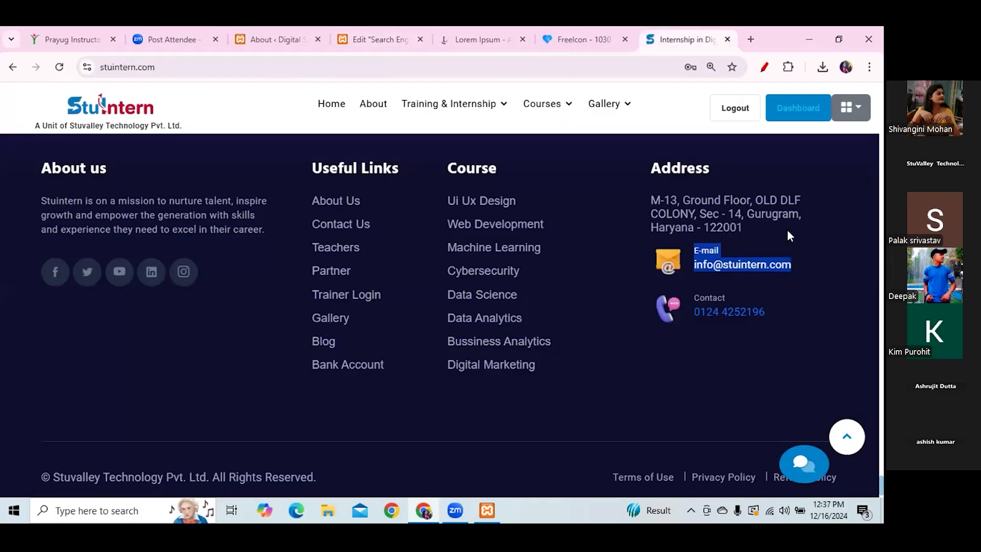
{"action": "left_click", "coordinate": [365, 36]}
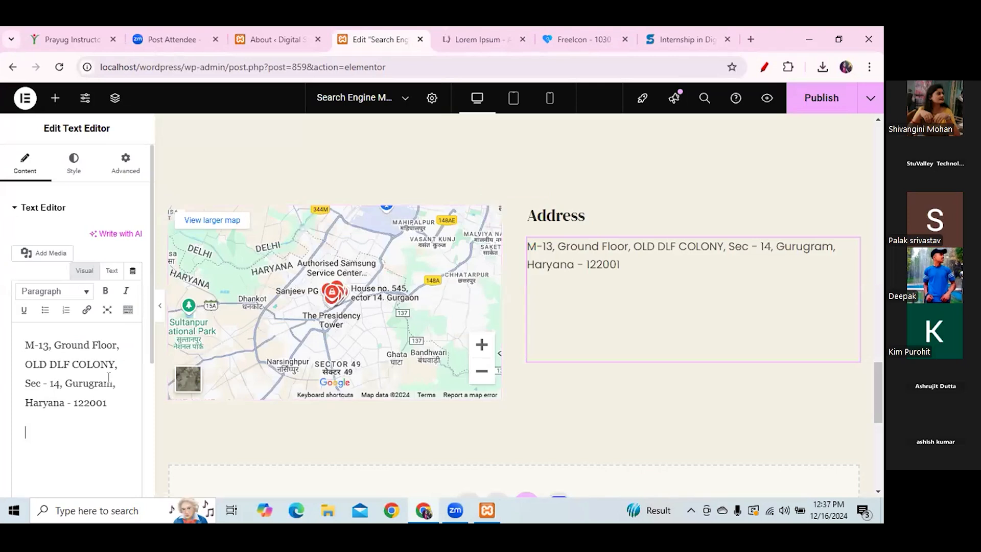
{"action": "key", "text": "ctrl+v"}
{"action": "key", "text": "Return"}
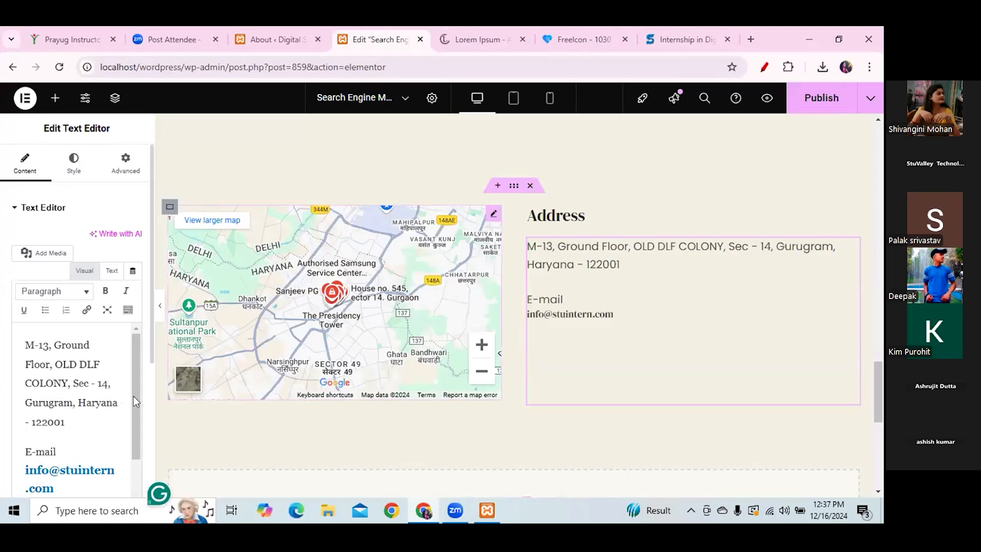
{"action": "scroll", "coordinate": [136, 465], "scroll_direction": "down", "scroll_amount": 1}
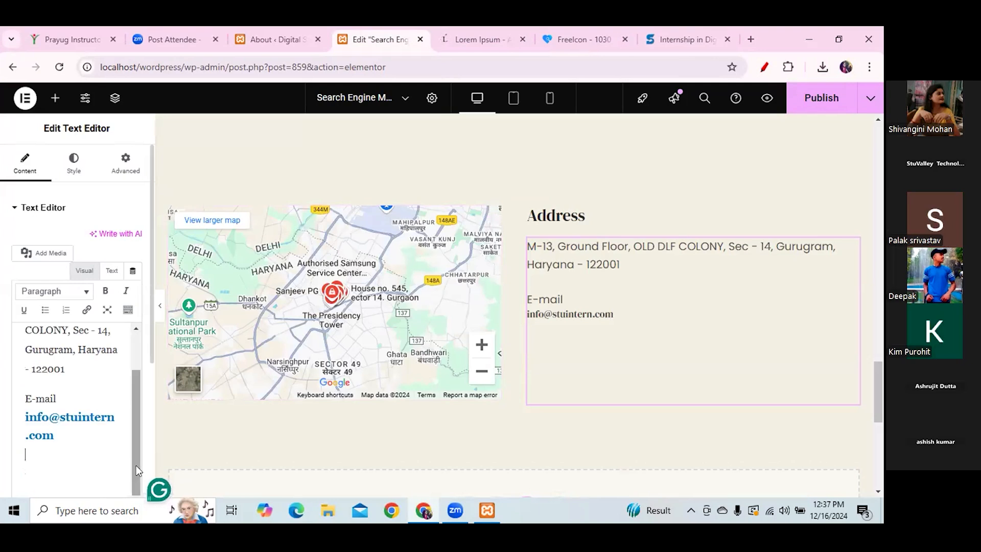
- Paste the Contact label and phone number, then check the phone's link
{"action": "left_click", "coordinate": [688, 40]}
{"action": "left_click_drag", "start_coordinate": [693, 295], "coordinate": [772, 317]}
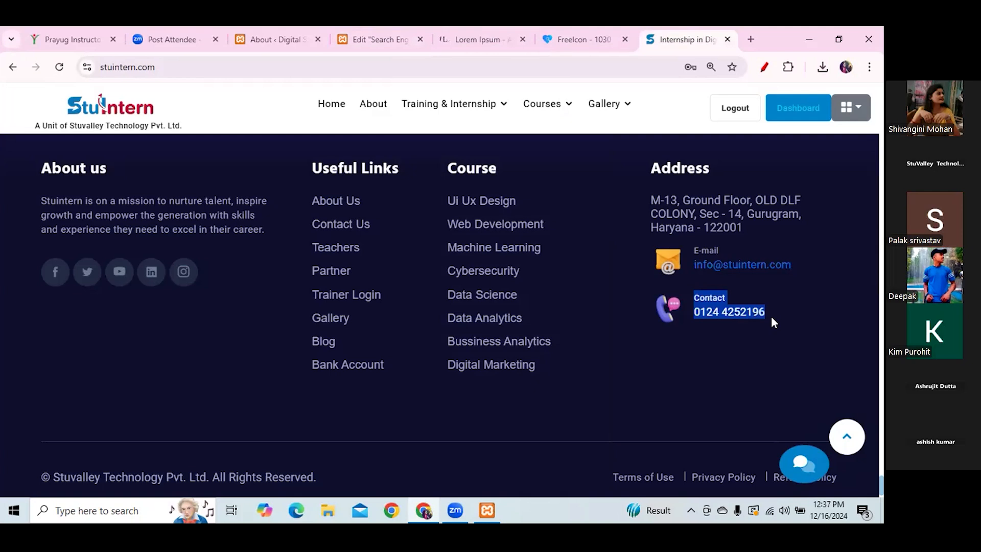
{"action": "left_click", "coordinate": [382, 37]}
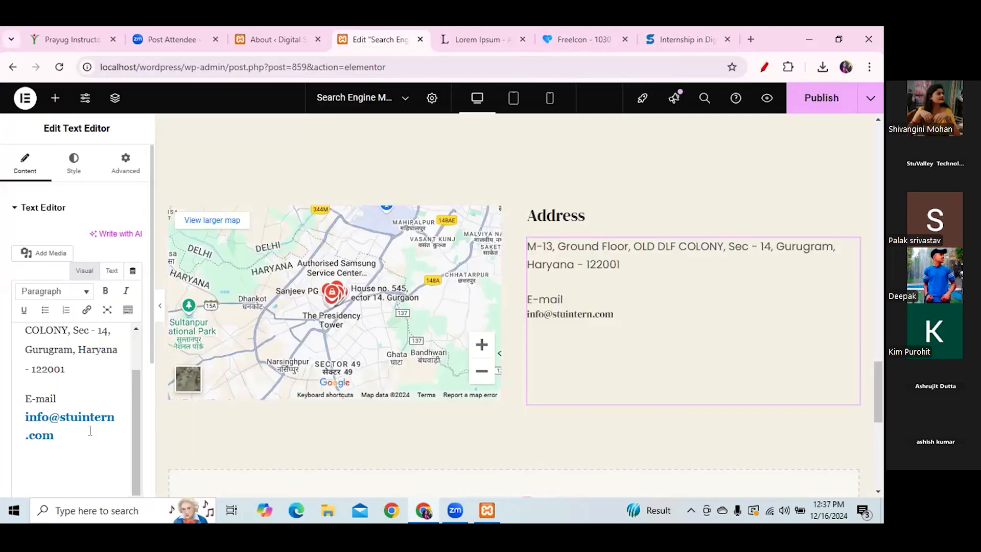
{"action": "key", "text": "ctrl+v"}
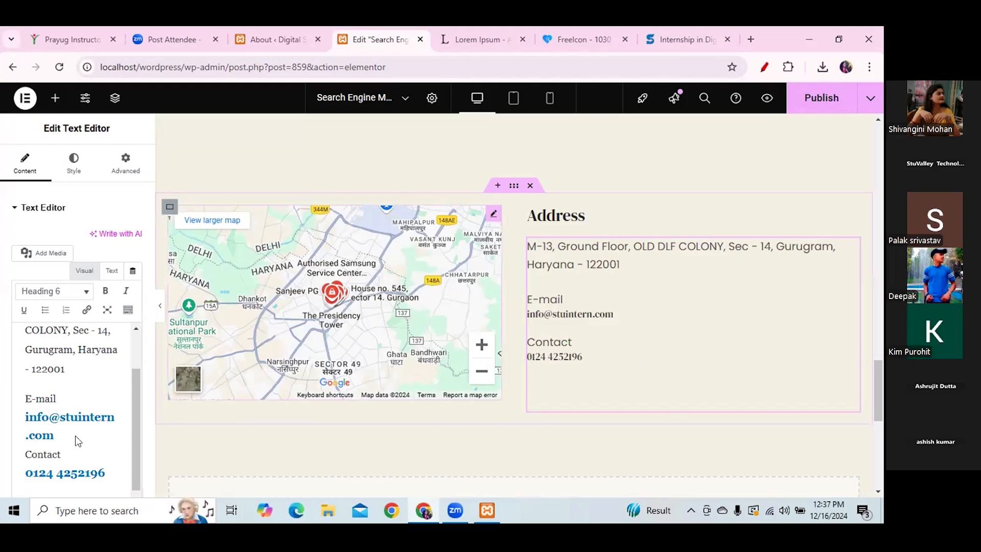
{"action": "left_click_drag", "start_coordinate": [134, 410], "coordinate": [134, 419]}
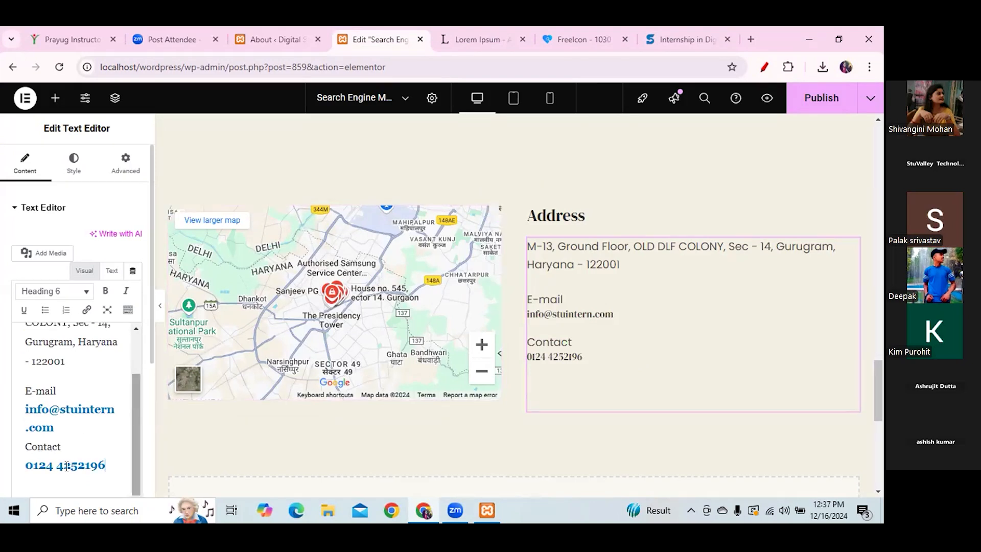
{"action": "triple_click", "coordinate": [60, 465]}
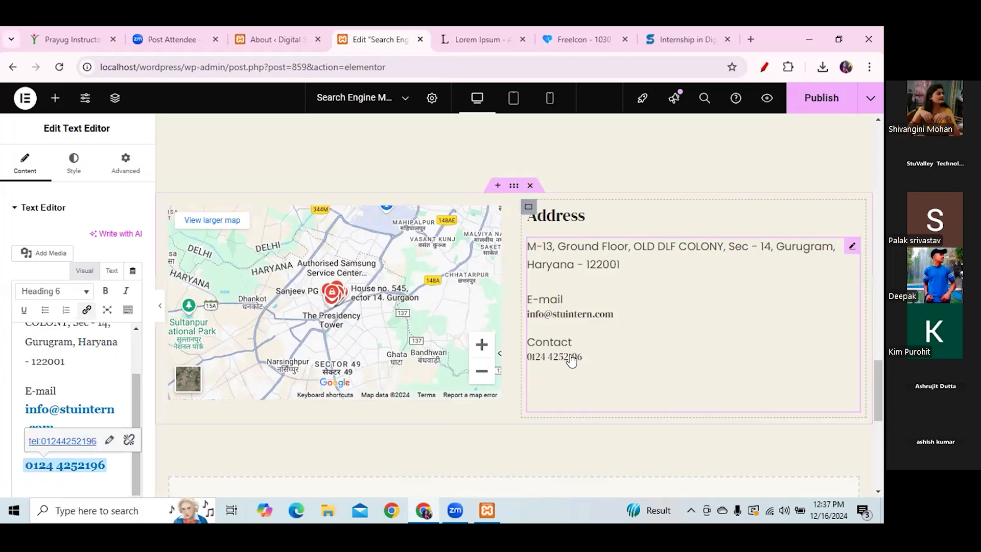
{"action": "left_click", "coordinate": [108, 364]}
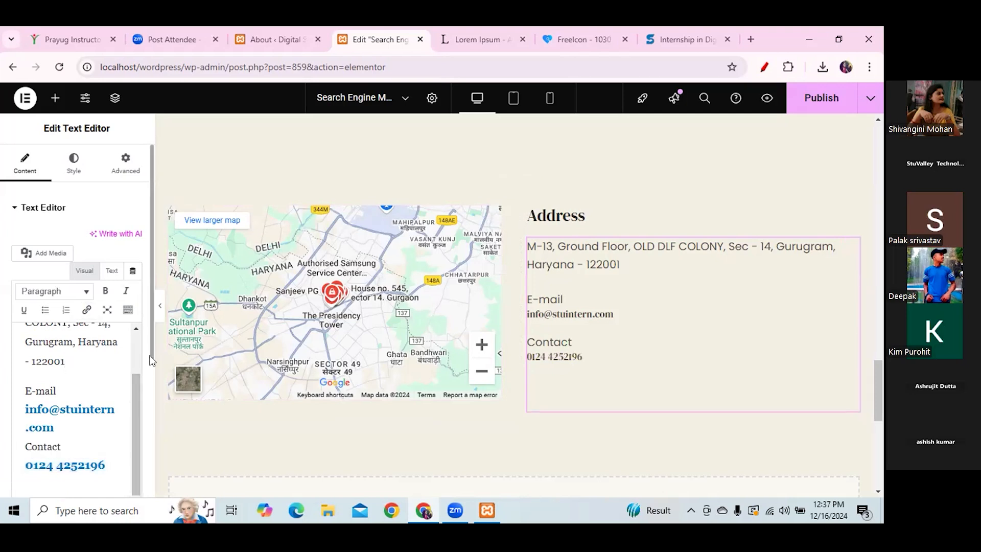
{"action": "scroll", "coordinate": [148, 393], "scroll_direction": "down", "scroll_amount": 3}
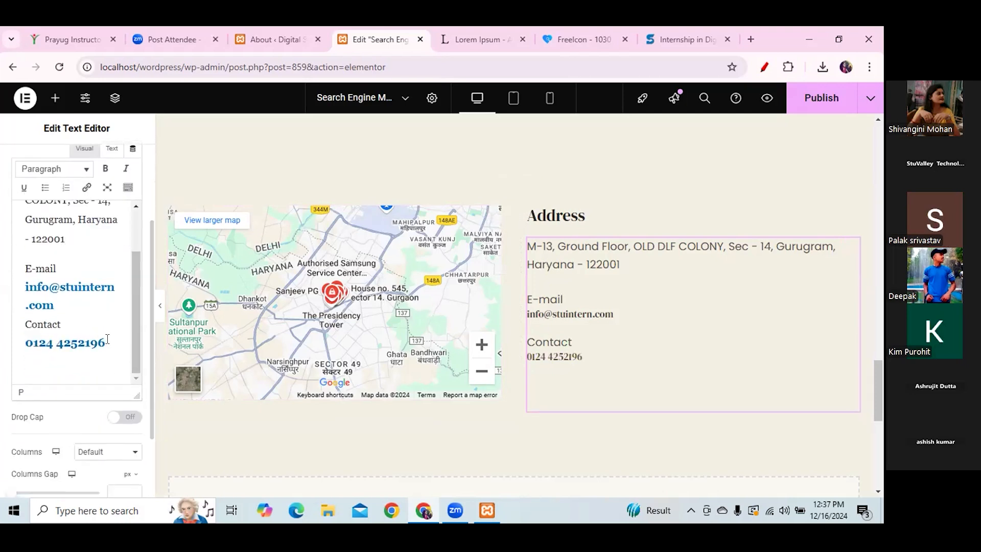
{"action": "left_click", "coordinate": [107, 339]}
{"action": "key", "text": "Return"}
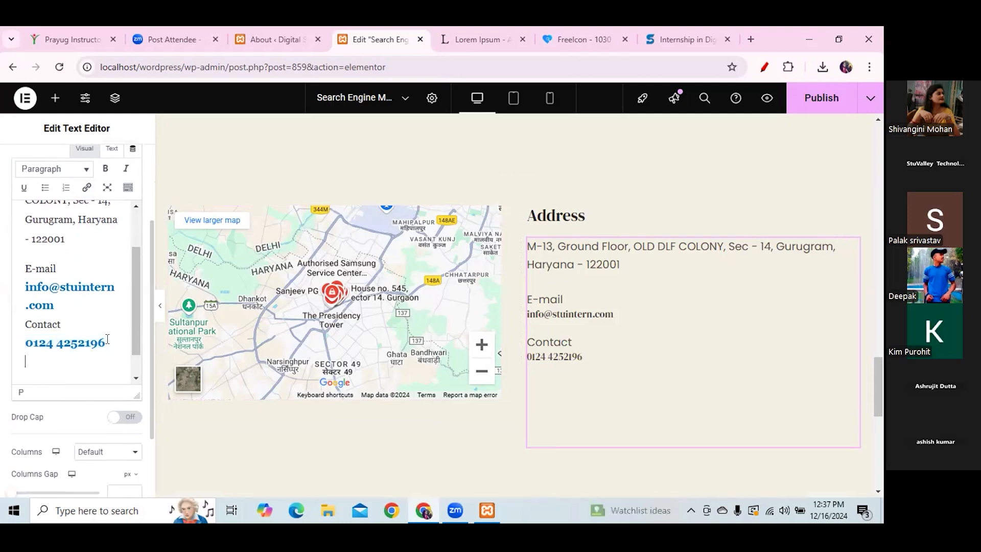
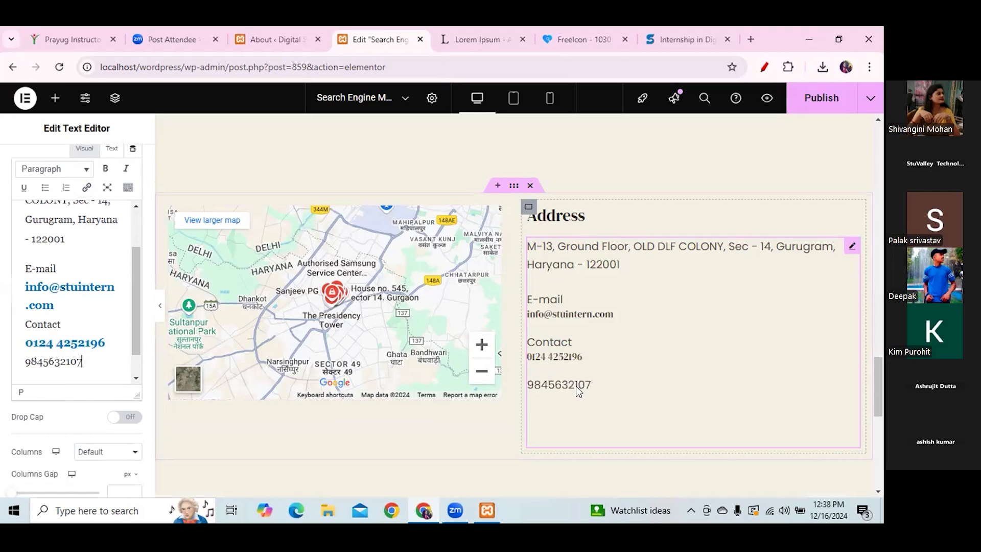
{"action": "mouse_move", "coordinate": [566, 384]}
{"action": "left_mouse_down"}
{"action": "mouse_move", "coordinate": [551, 384]}
{"action": "mouse_move", "coordinate": [587, 390]}
{"action": "mouse_move", "coordinate": [613, 361]}
{"action": "left_mouse_up"}
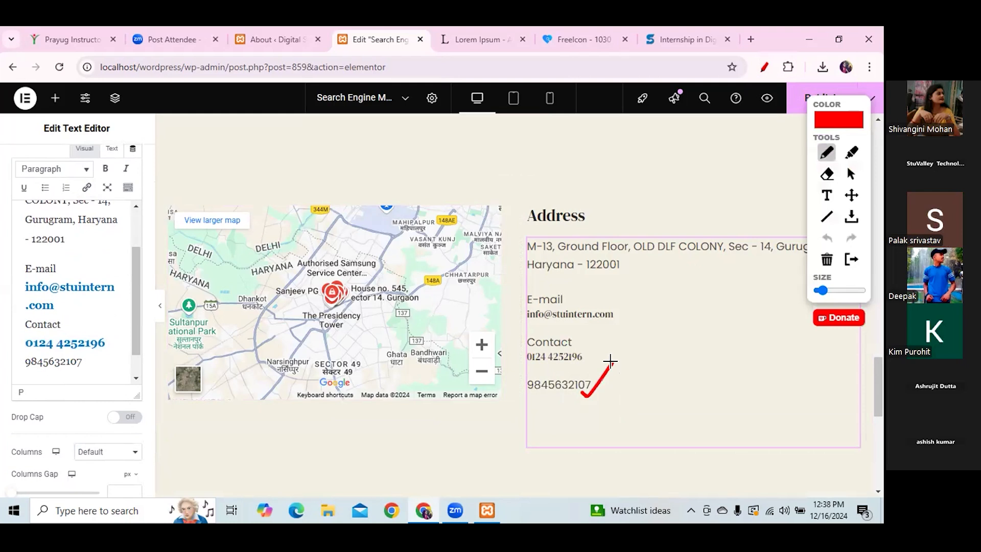
{"action": "left_click", "coordinate": [850, 173]}
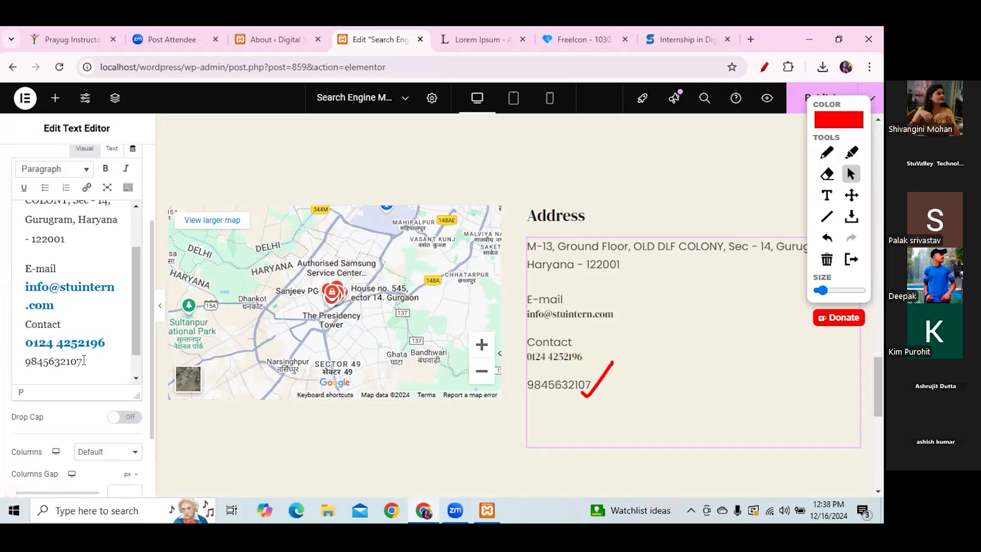
{"action": "left_click_drag", "start_coordinate": [80, 361], "coordinate": [22, 366]}
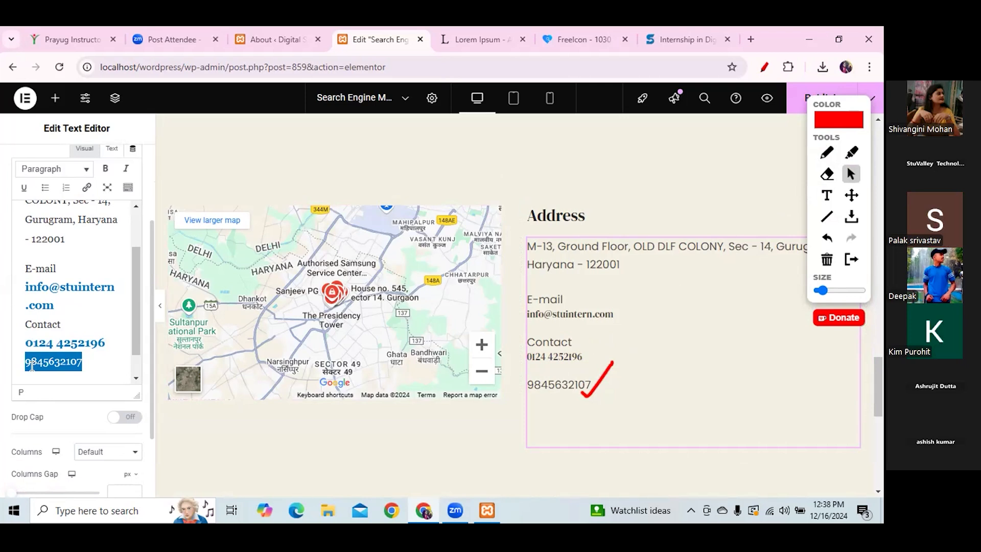
{"action": "left_click", "coordinate": [107, 358]}
{"action": "left_click_drag", "start_coordinate": [98, 342], "coordinate": [25, 343]}
{"action": "left_click", "coordinate": [104, 311]}
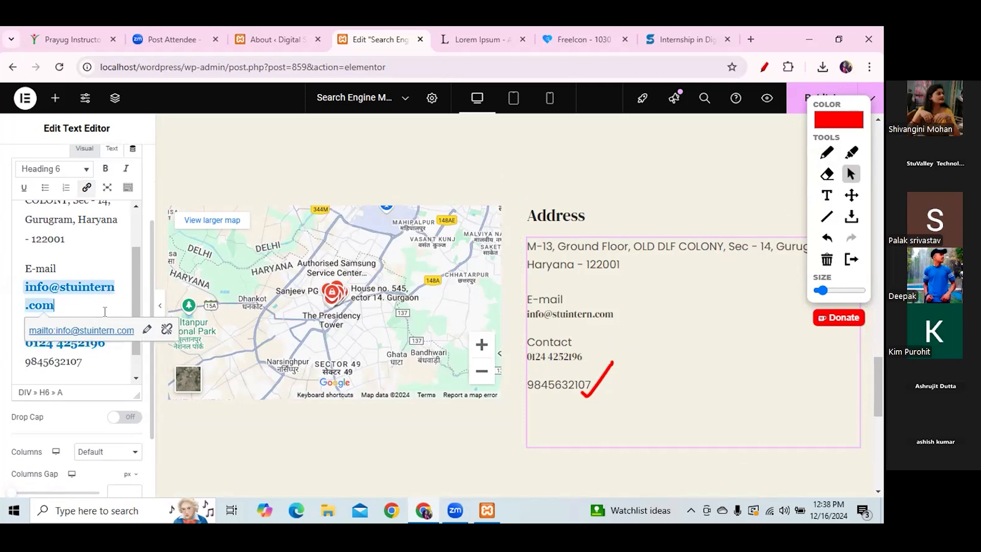
{"action": "left_click", "coordinate": [98, 368]}
{"action": "left_click_drag", "start_coordinate": [89, 360], "coordinate": [23, 360]}
{"action": "key", "text": "ctrl+c"}
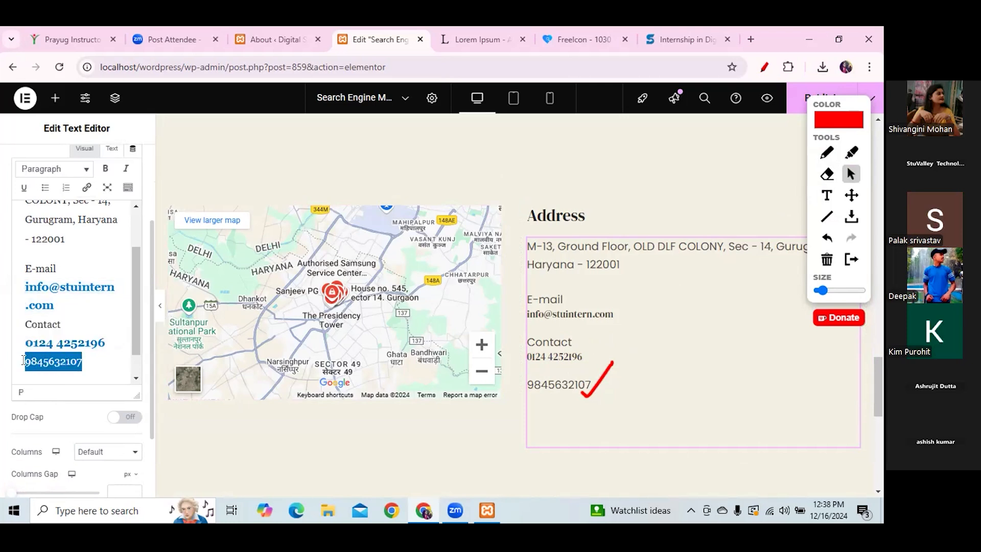
{"action": "left_click", "coordinate": [827, 152]}
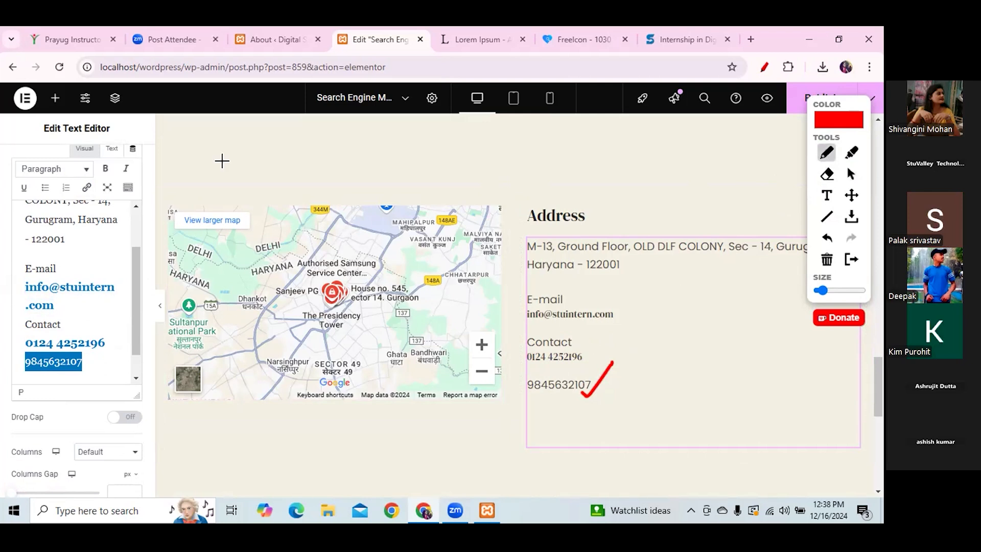
{"action": "mouse_move", "coordinate": [97, 178]}
{"action": "left_mouse_down"}
{"action": "mouse_move", "coordinate": [70, 190]}
{"action": "mouse_move", "coordinate": [96, 191]}
{"action": "mouse_move", "coordinate": [98, 178]}
{"action": "left_mouse_up"}
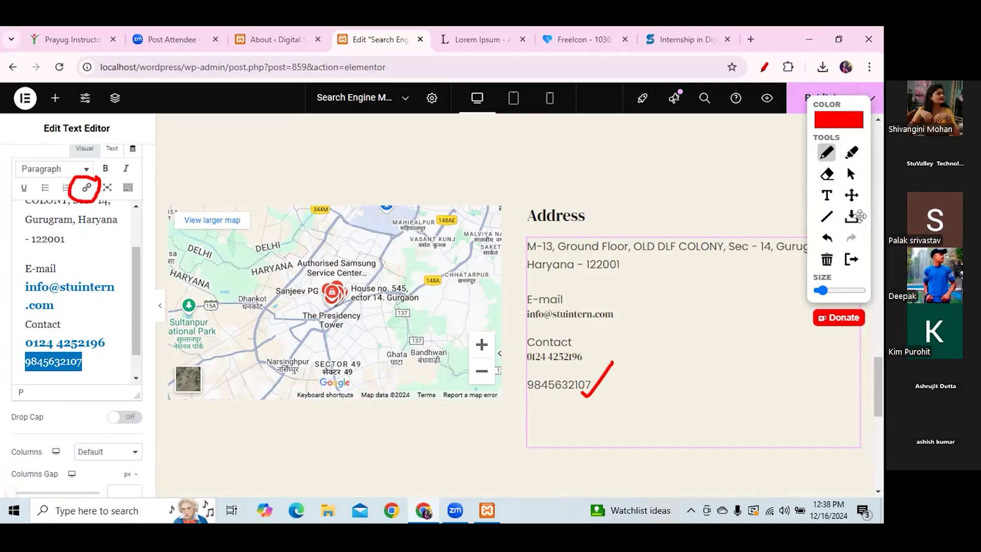
{"action": "left_click", "coordinate": [851, 174]}
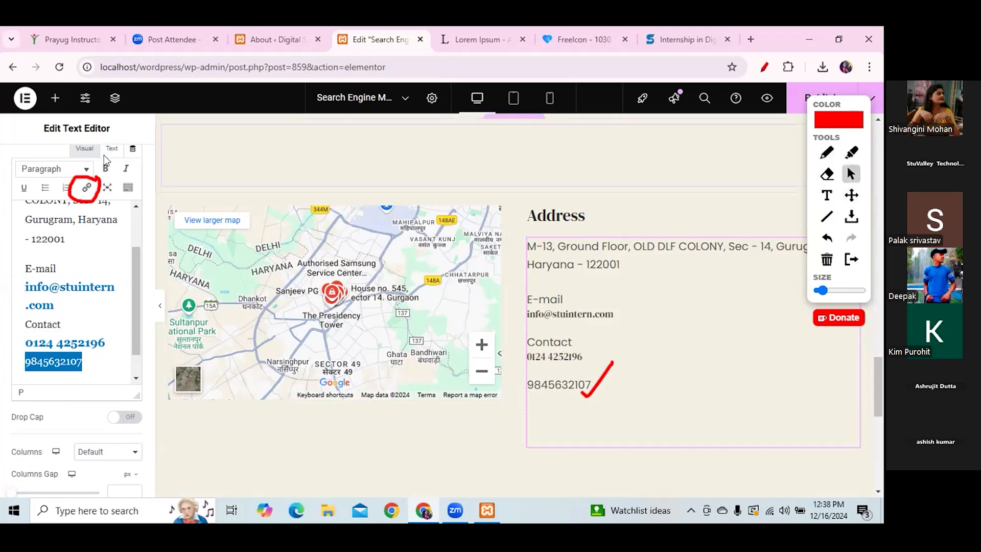
{"action": "left_click", "coordinate": [85, 187]}
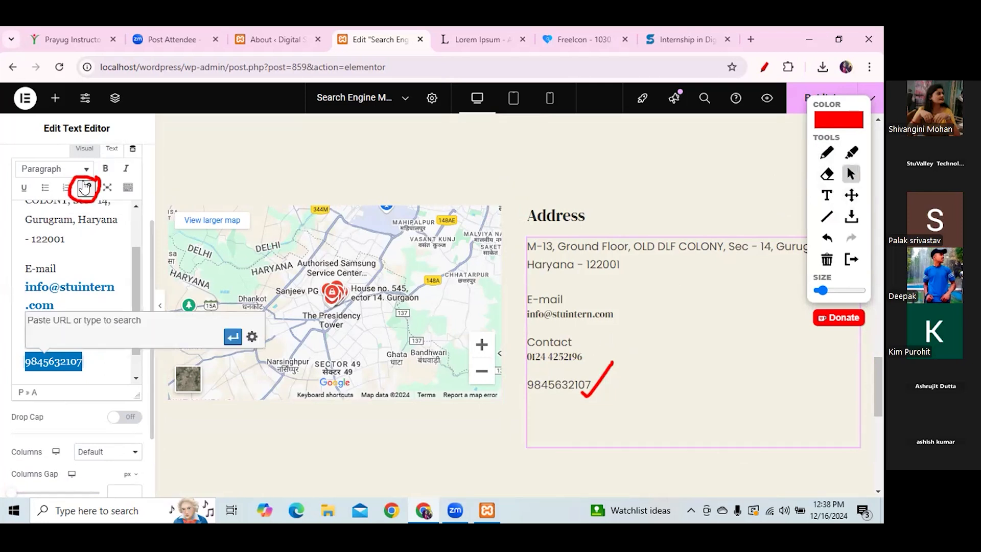
{"action": "type", "text": "tel:"}
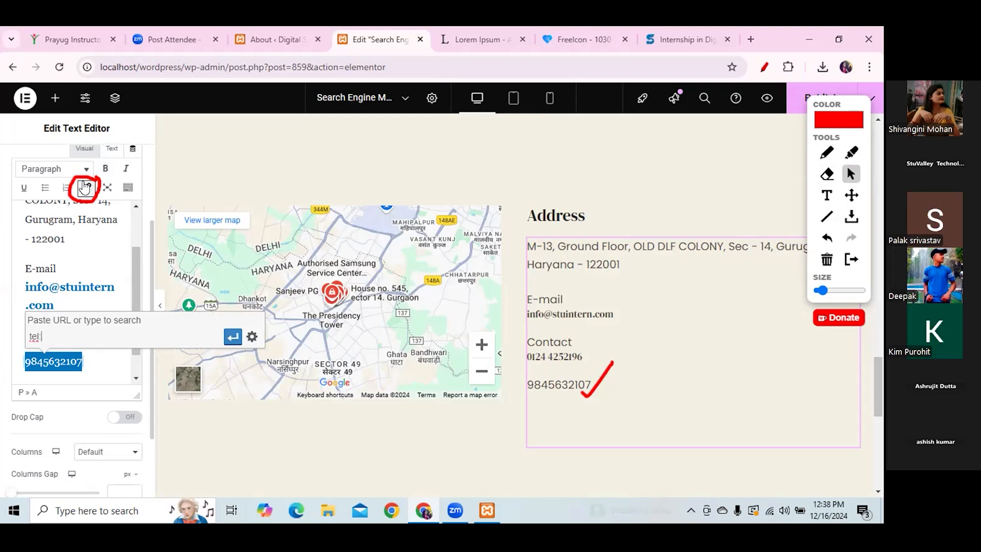
{"action": "key", "text": "ctrl+v"}
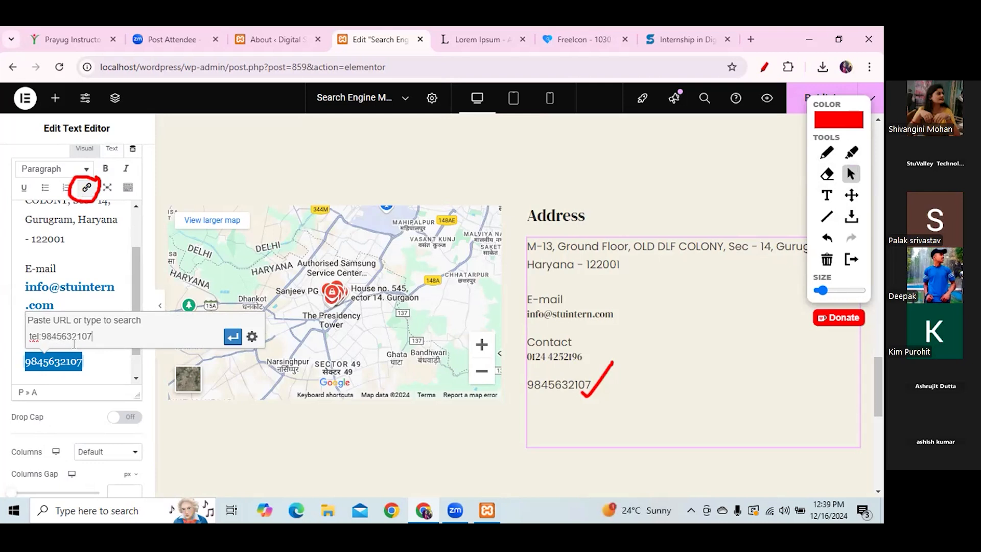
{"action": "left_click", "coordinate": [232, 337]}
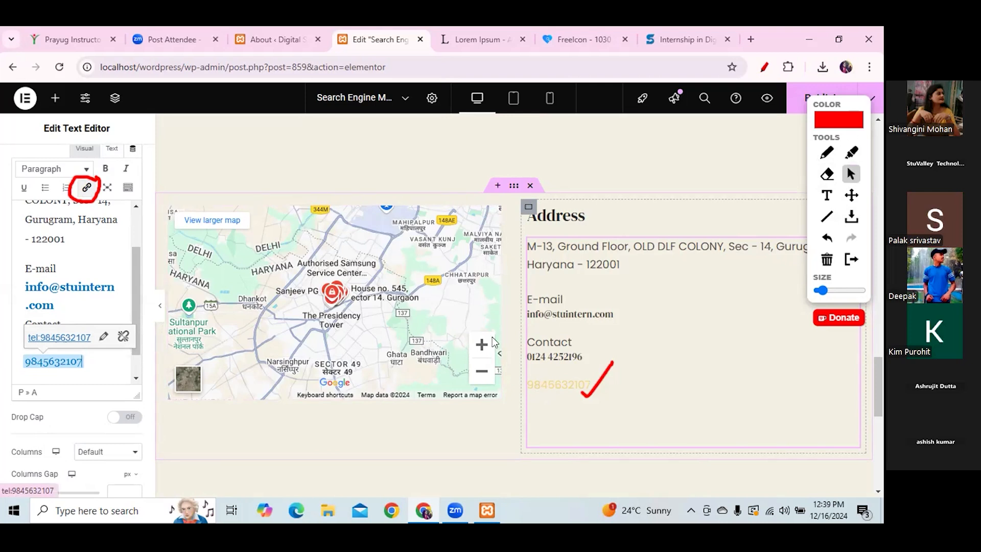
{"action": "left_click", "coordinate": [51, 289]}
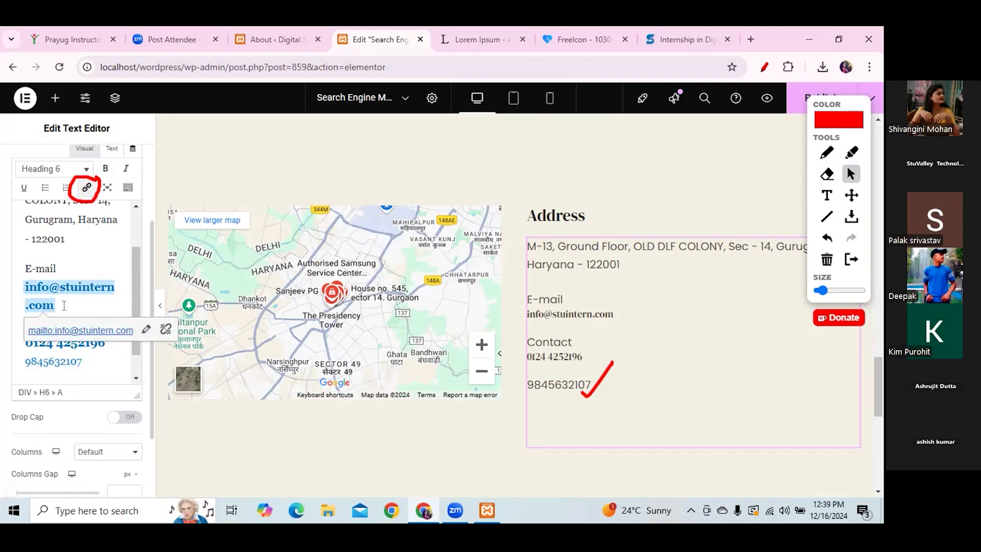
{"action": "key", "text": "Return"}
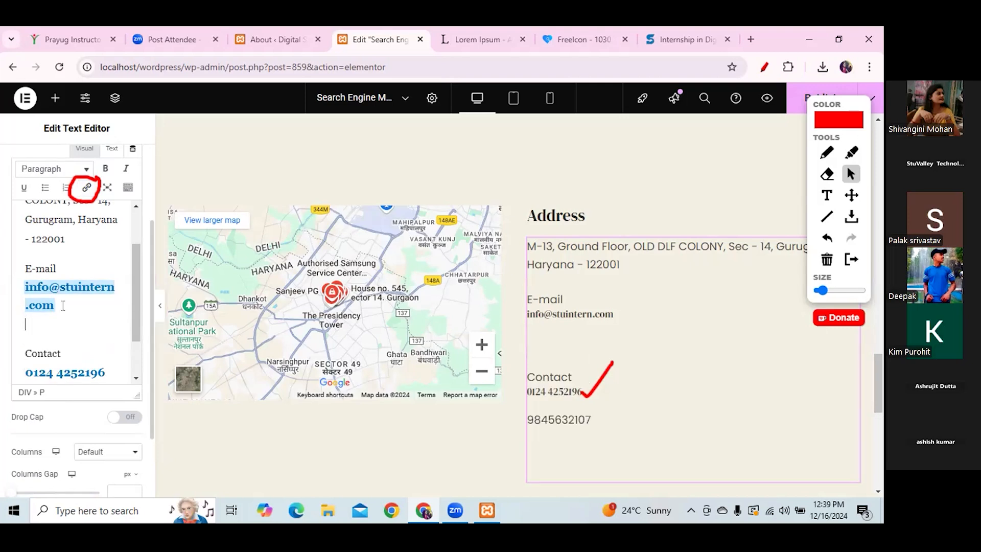
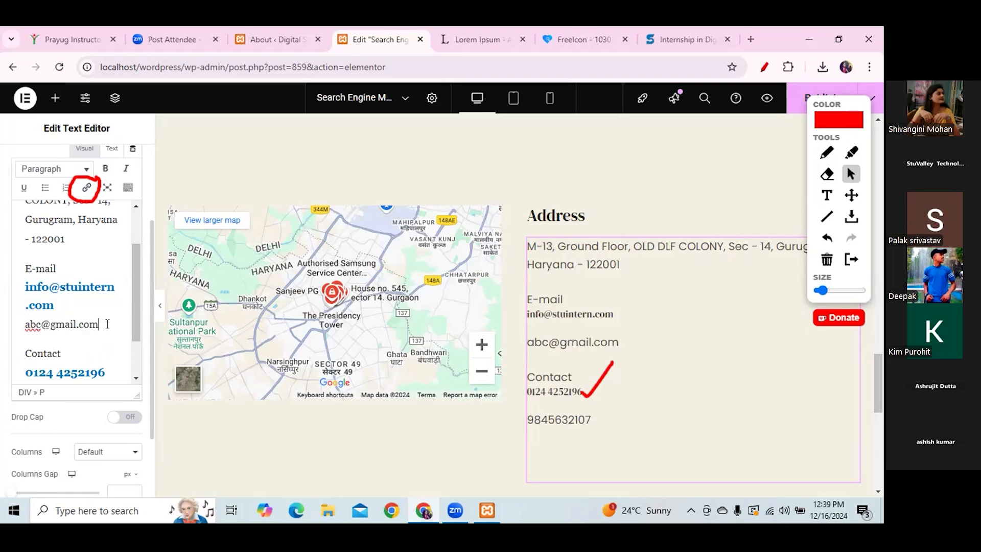
{"action": "left_click_drag", "start_coordinate": [98, 324], "coordinate": [26, 329]}
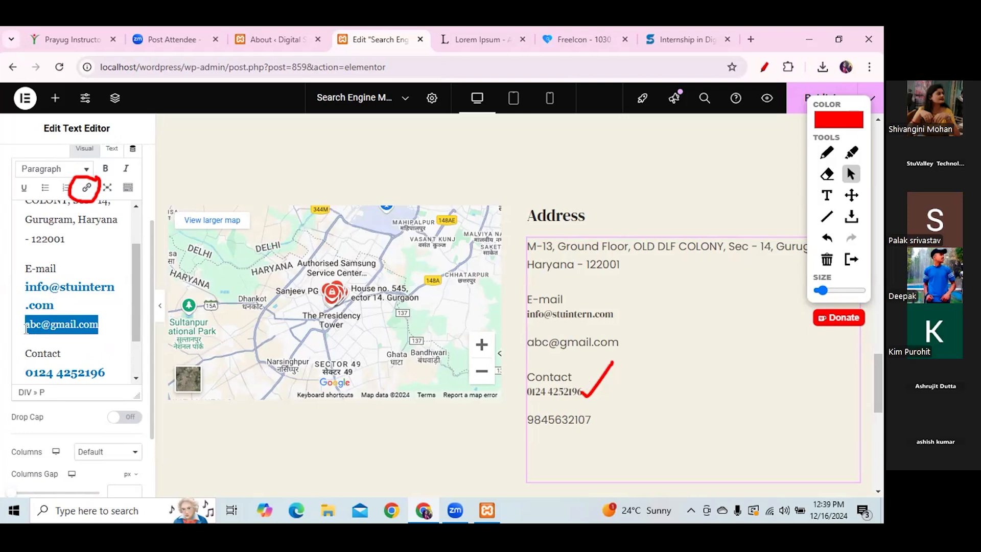
{"action": "left_click", "coordinate": [86, 188]}
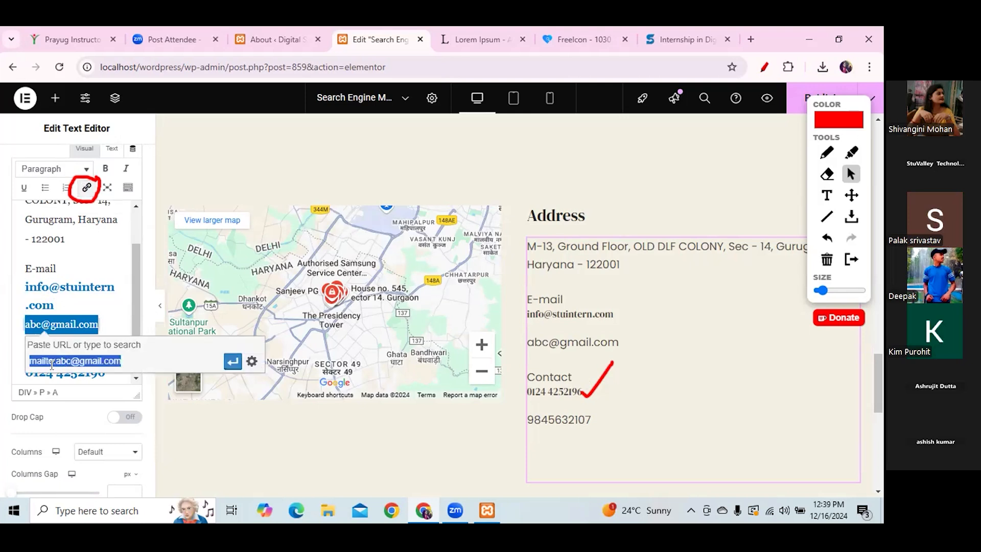
{"action": "key", "text": "Right"}
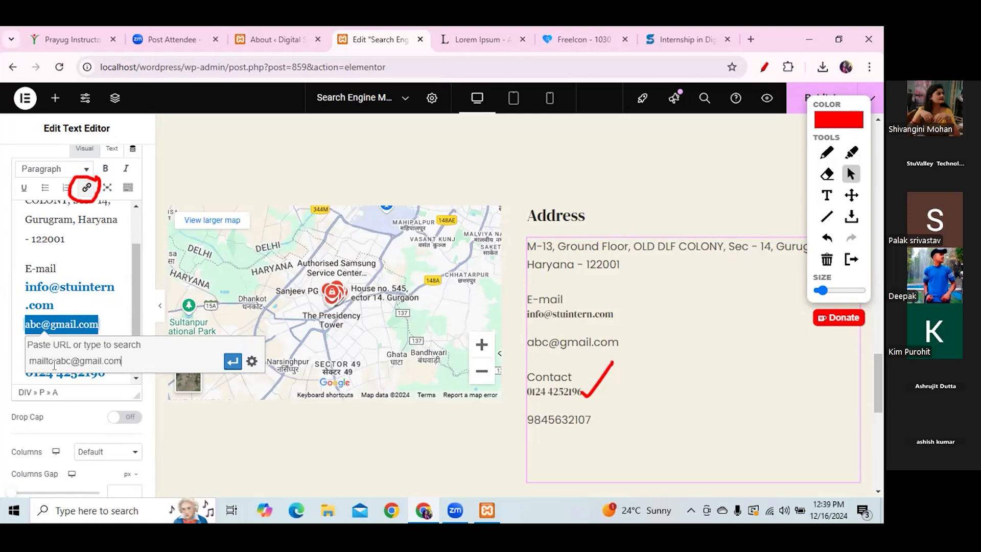
{"action": "left_click", "coordinate": [233, 361]}
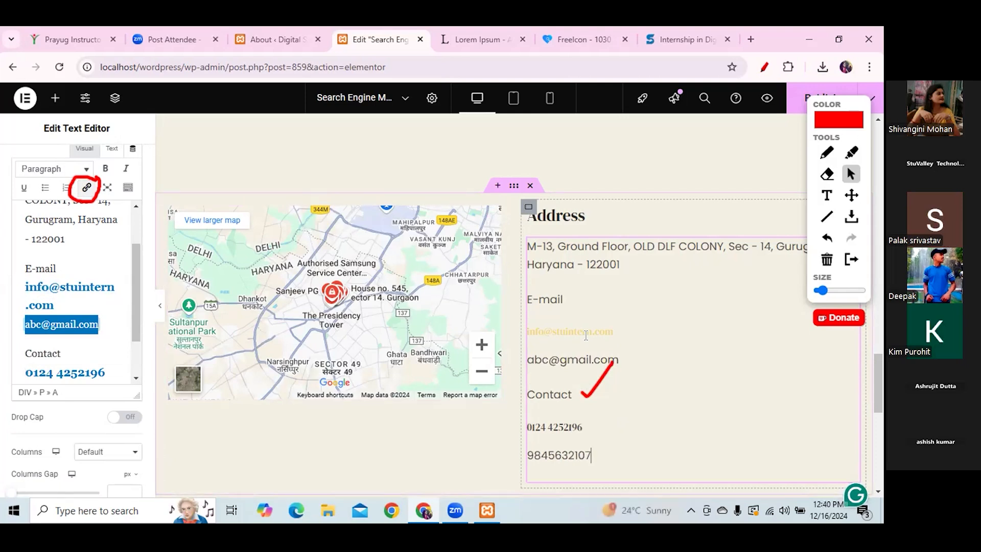
{"action": "left_click", "coordinate": [127, 345]}
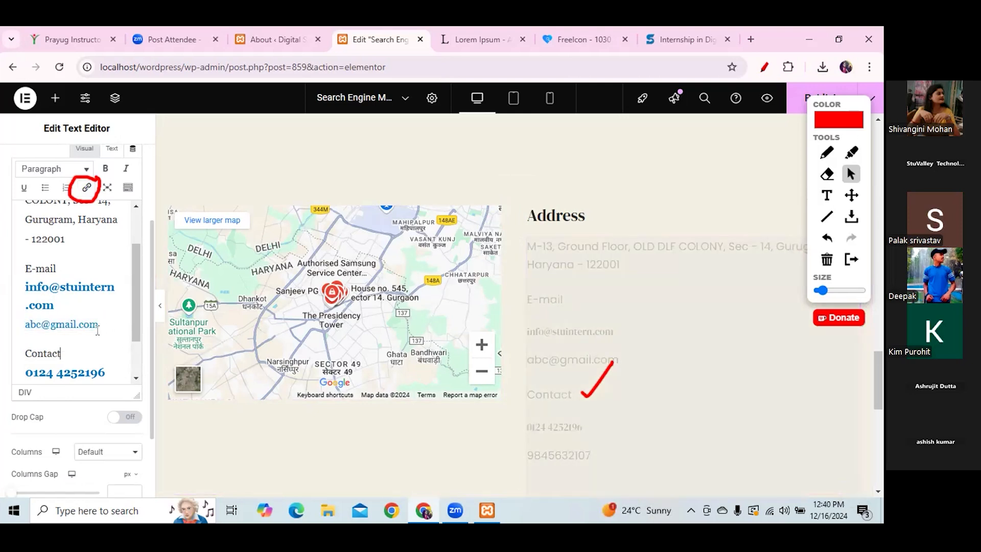
{"action": "left_click_drag", "start_coordinate": [97, 329], "coordinate": [19, 328]}
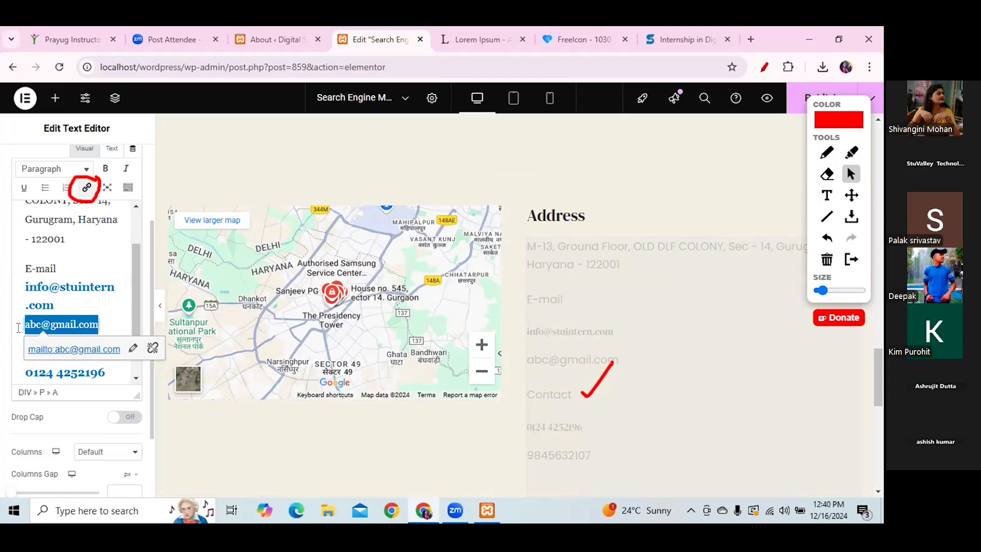
{"action": "key", "text": "BackSpace"}
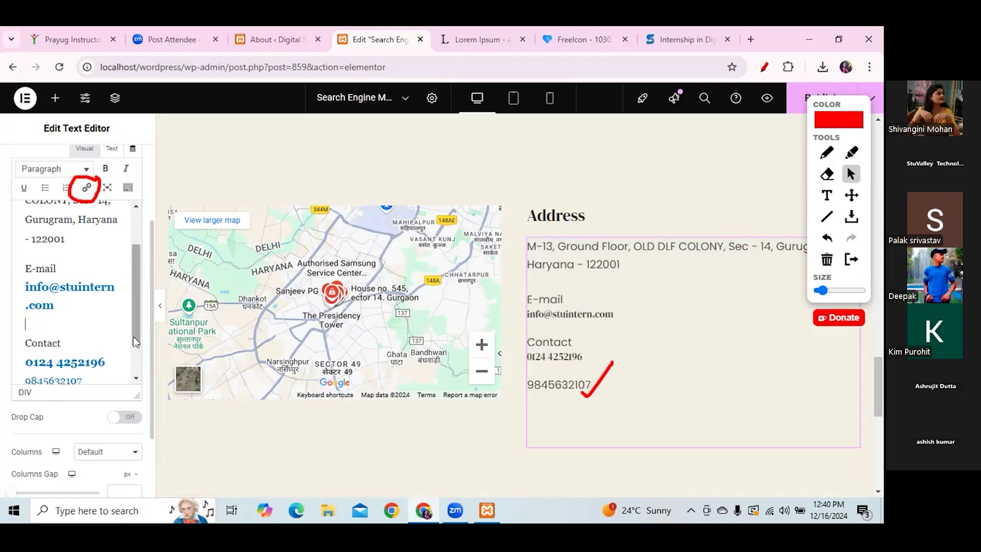
{"action": "scroll", "coordinate": [133, 336], "scroll_direction": "down", "scroll_amount": 2}
{"action": "left_click_drag", "start_coordinate": [85, 339], "coordinate": [20, 338]}
{"action": "key", "text": "BackSpace"}
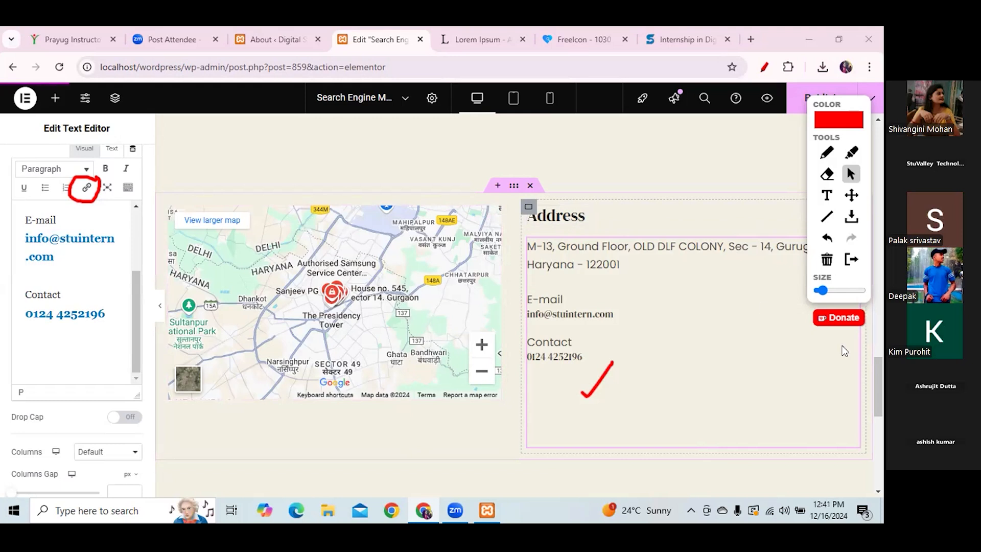
- Add a single-column flexbox section below the map
{"action": "left_click", "coordinate": [826, 259]}
{"action": "left_click_drag", "start_coordinate": [881, 375], "coordinate": [880, 424]}
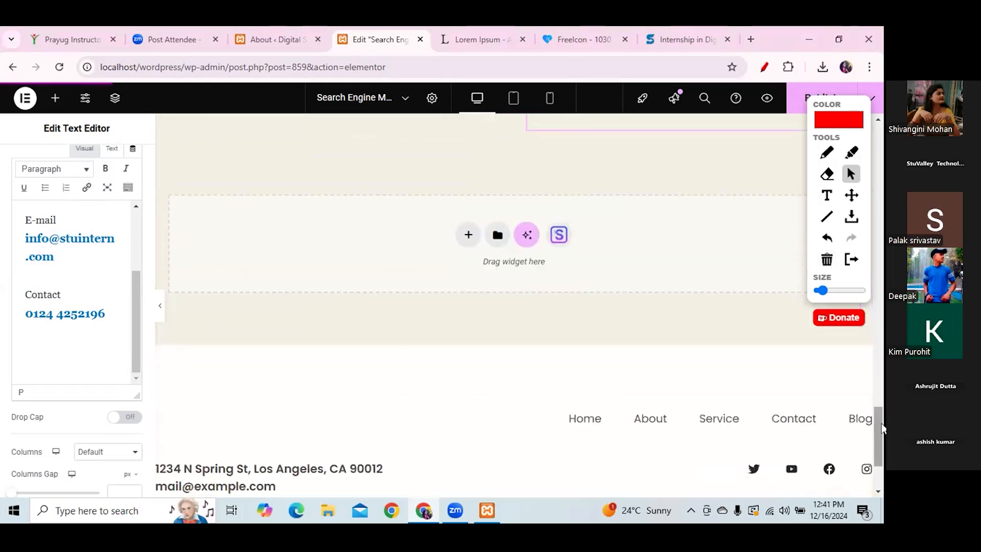
{"action": "left_click", "coordinate": [468, 235]}
{"action": "left_click", "coordinate": [460, 282]}
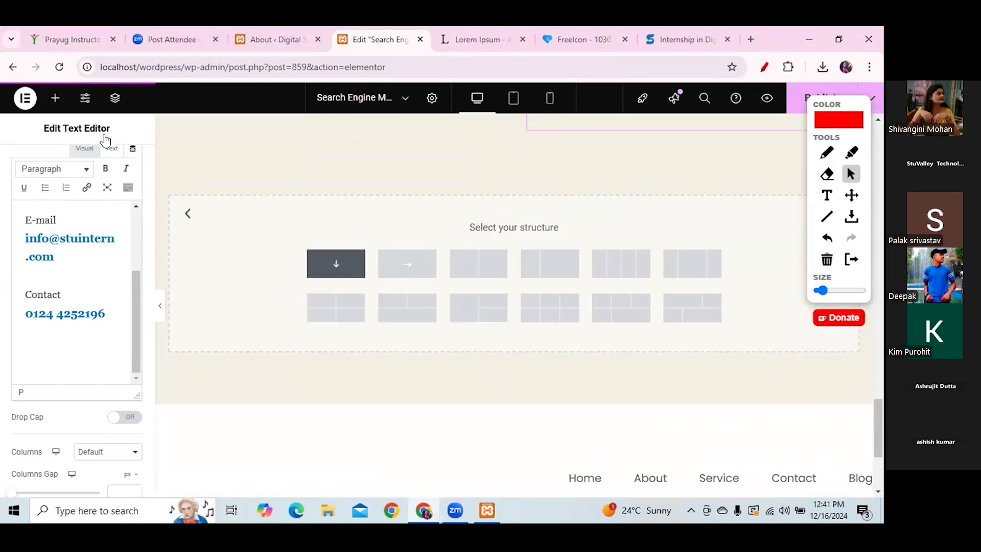
{"action": "left_click", "coordinate": [345, 267]}
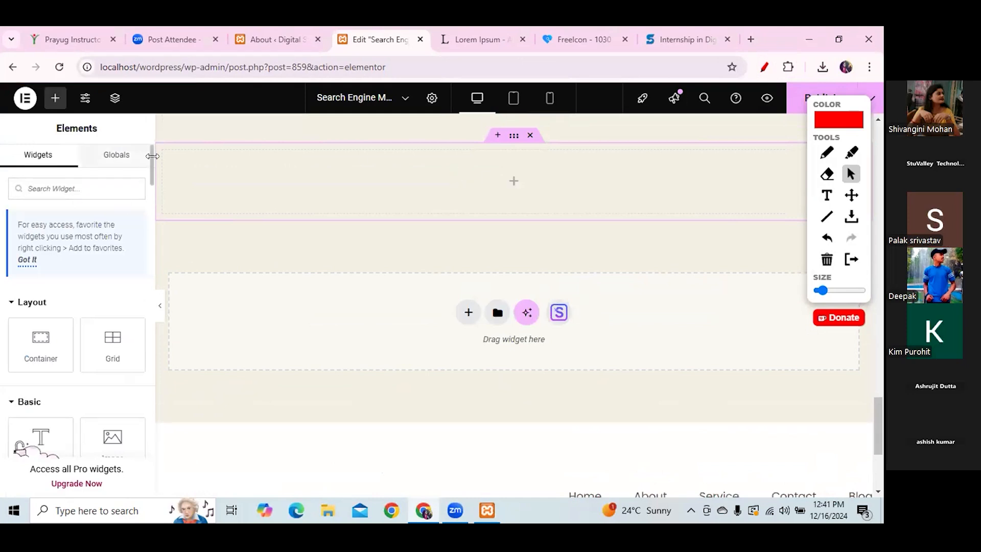
{"action": "scroll", "coordinate": [148, 156], "scroll_direction": "down", "scroll_amount": 5}
{"action": "scroll", "coordinate": [154, 209], "scroll_direction": "down", "scroll_amount": 10}
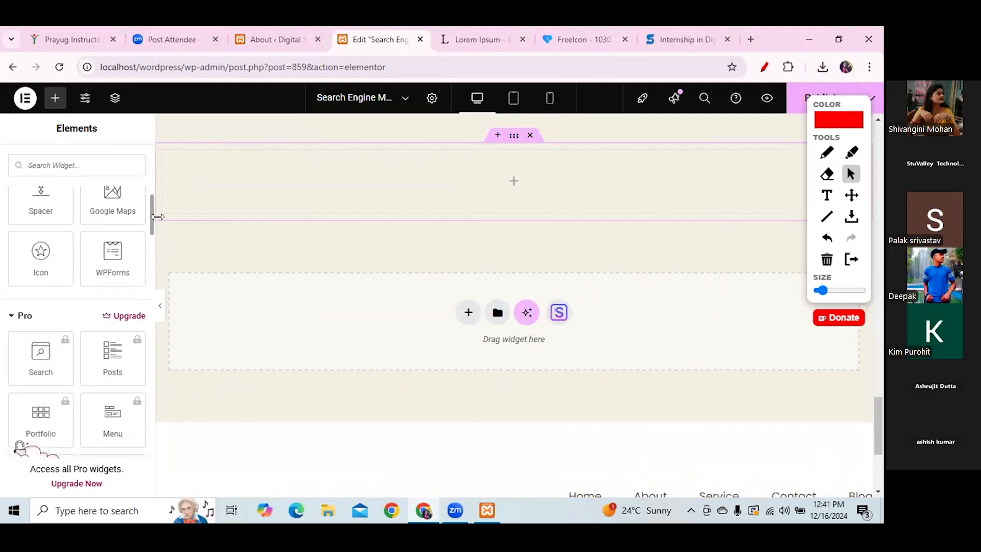
{"action": "scroll", "coordinate": [61, 219], "scroll_direction": "up", "scroll_amount": 2}
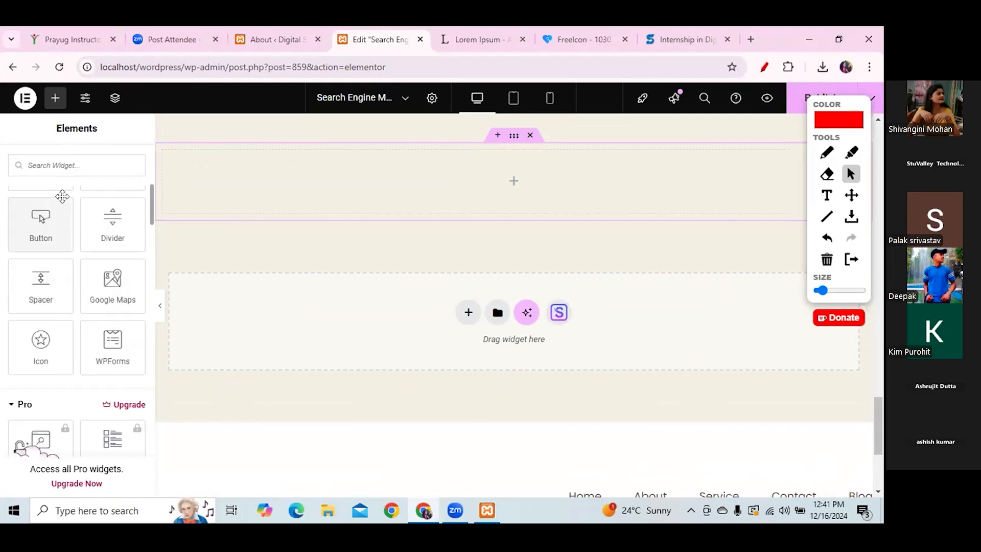
- Delete the trial Lorem ipsum text block and place a 95 px spacer at the section top
{"action": "left_click", "coordinate": [65, 192]}
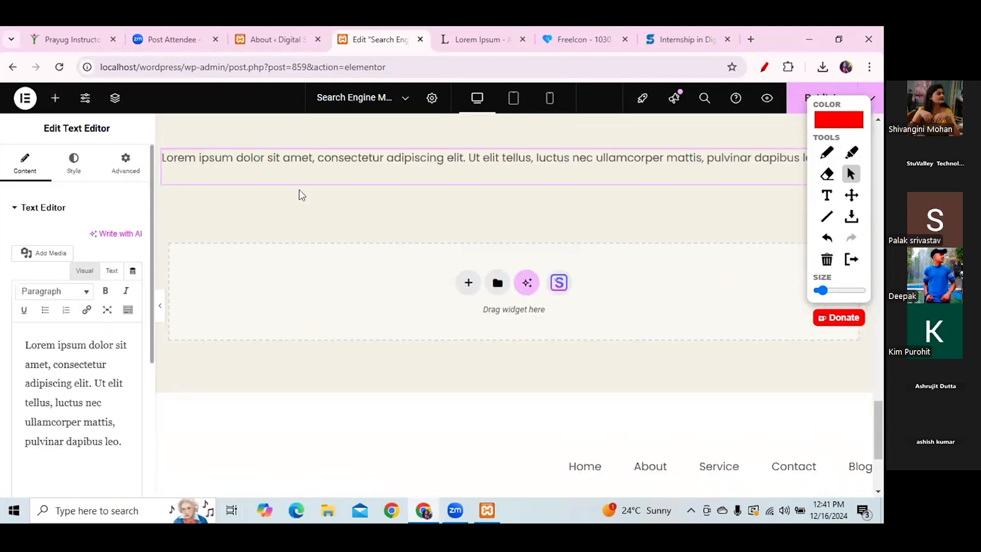
{"action": "right_click", "coordinate": [405, 166]}
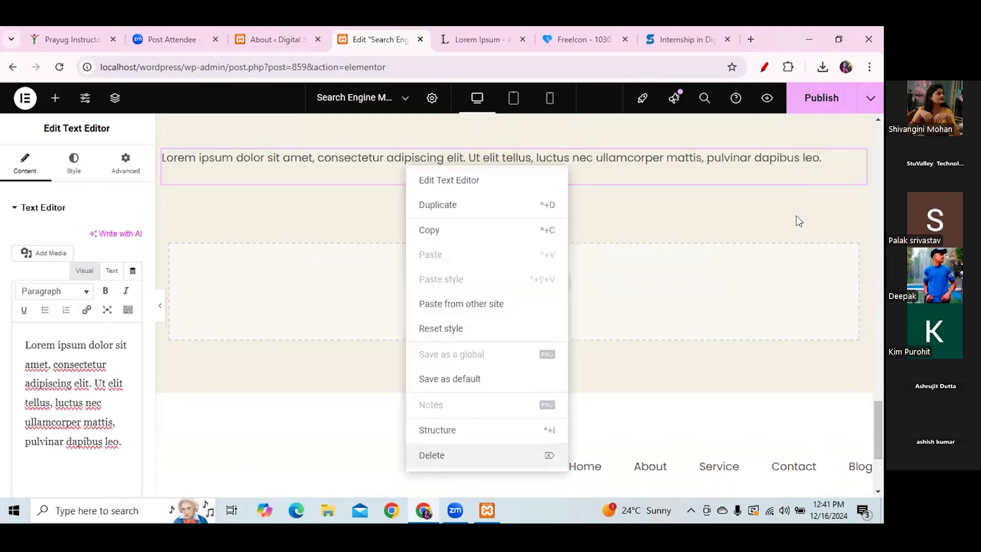
{"action": "key", "text": "Delete"}
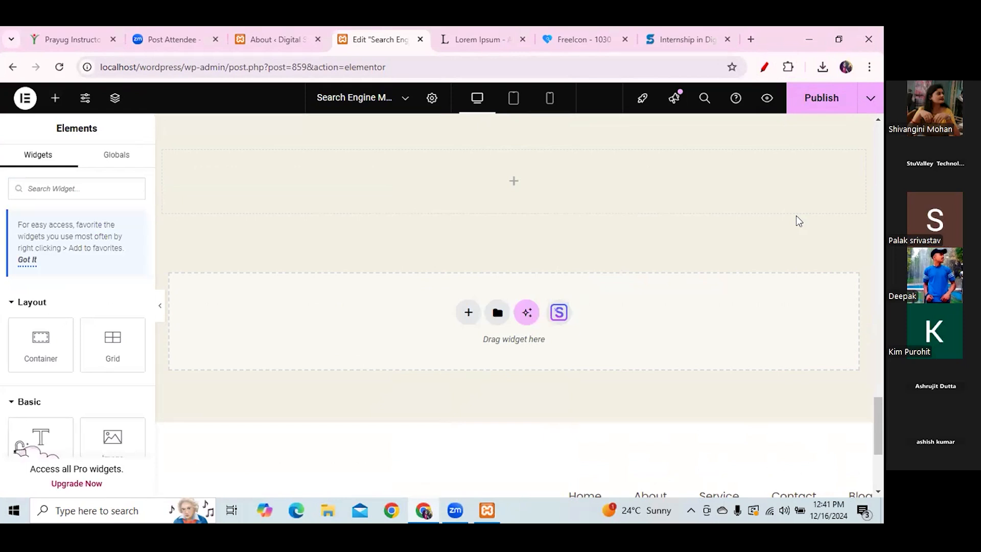
{"action": "left_click_drag", "start_coordinate": [151, 170], "coordinate": [151, 210]}
{"action": "left_click_drag", "start_coordinate": [69, 236], "coordinate": [492, 167]}
{"action": "double_click", "coordinate": [119, 250]}
{"action": "type", "text": "95"}
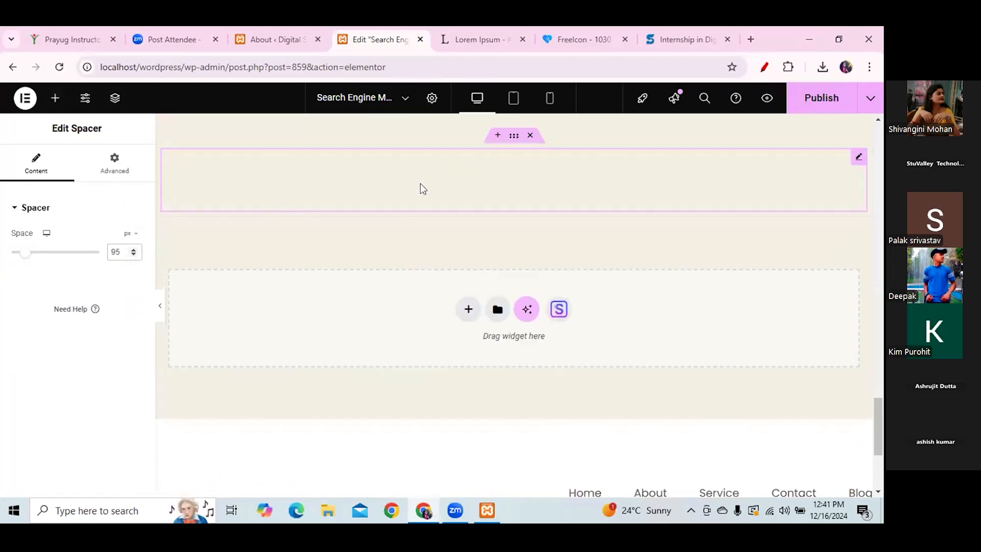
- Create a flexbox container with the single-column structure beneath the 95 px spacer section
{"action": "left_click", "coordinate": [467, 309]}
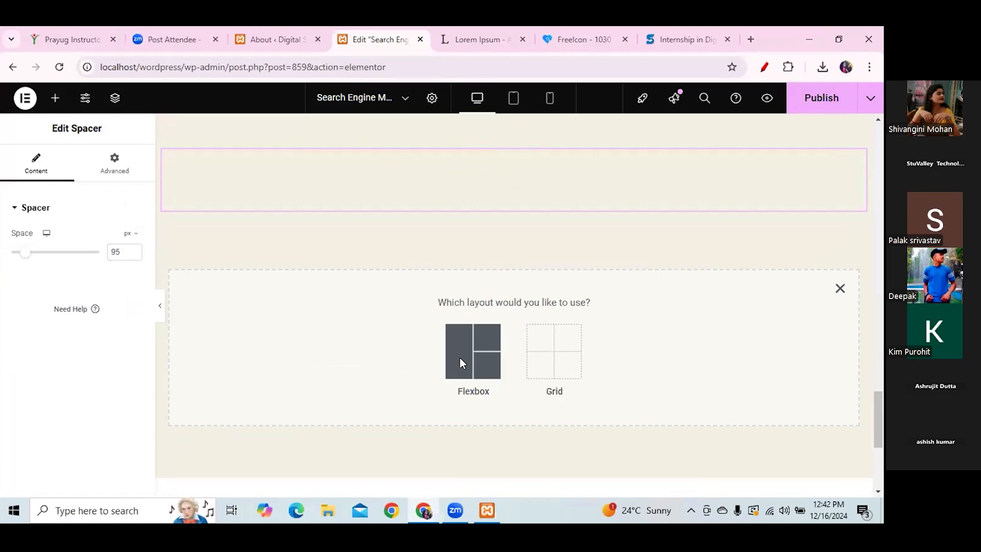
{"action": "left_click", "coordinate": [459, 345]}
{"action": "left_click", "coordinate": [331, 340]}
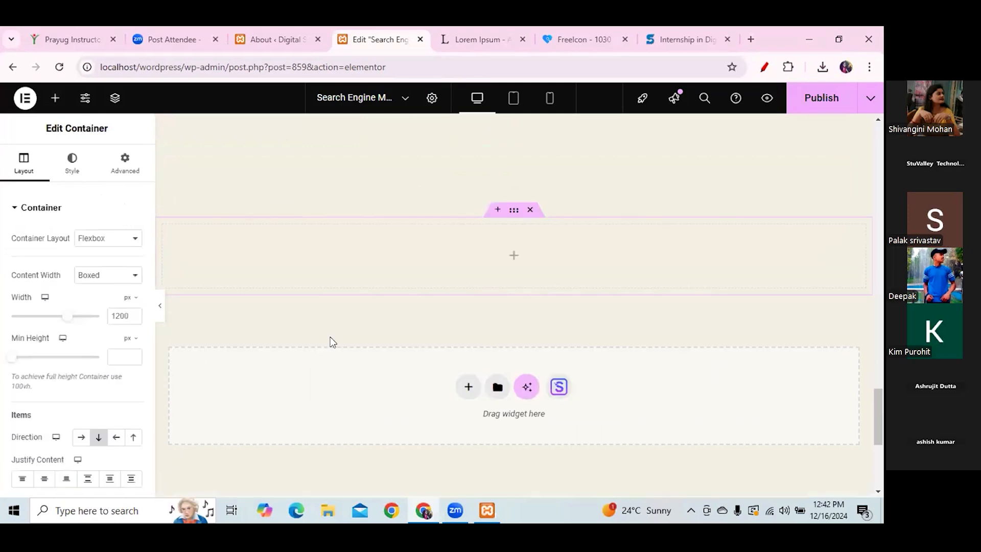
{"action": "right_click", "coordinate": [519, 246]}
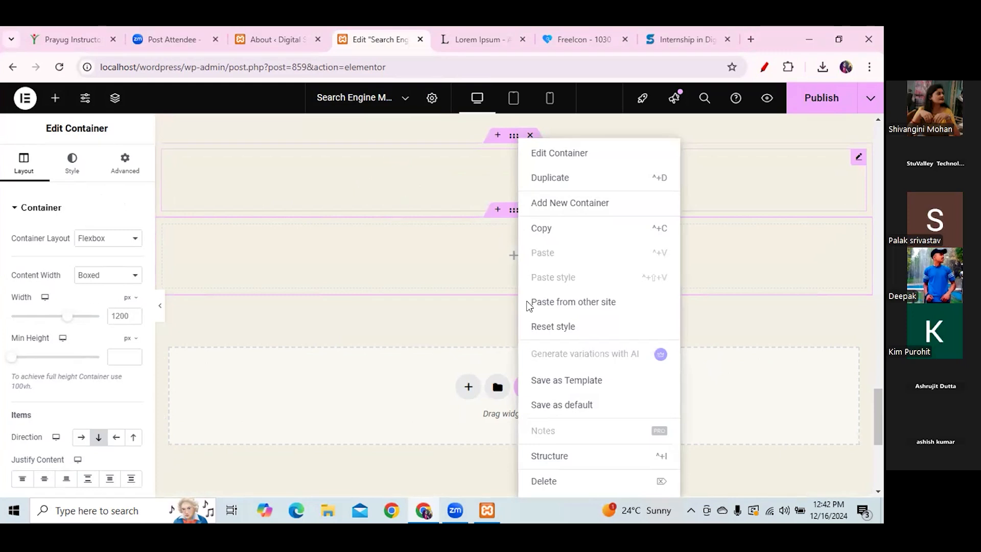
{"action": "left_click", "coordinate": [361, 180]}
- Drop a WPForms widget into the empty container and a Heading widget above it
{"action": "left_click", "coordinate": [55, 97]}
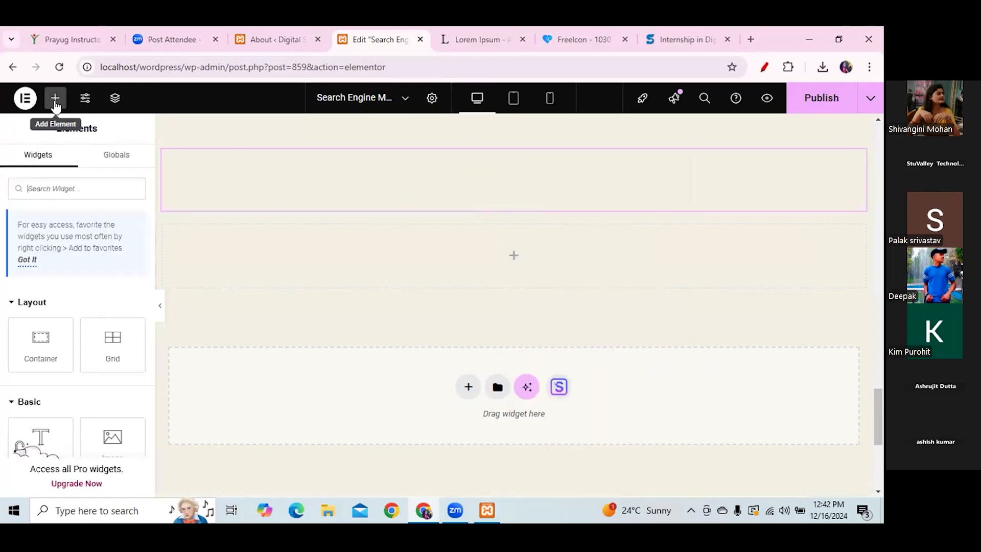
{"action": "left_click_drag", "start_coordinate": [152, 178], "coordinate": [157, 227]}
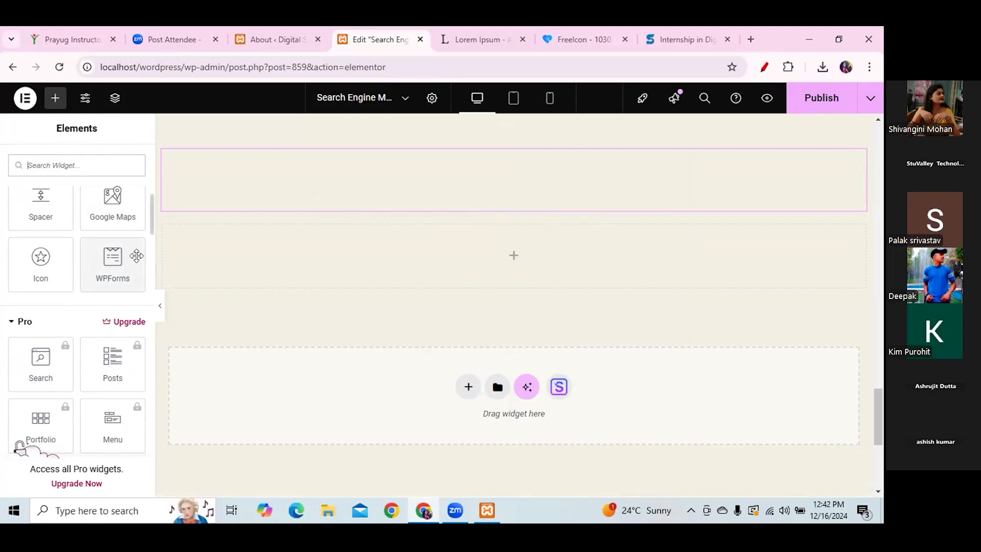
{"action": "left_click_drag", "start_coordinate": [110, 262], "coordinate": [484, 254]}
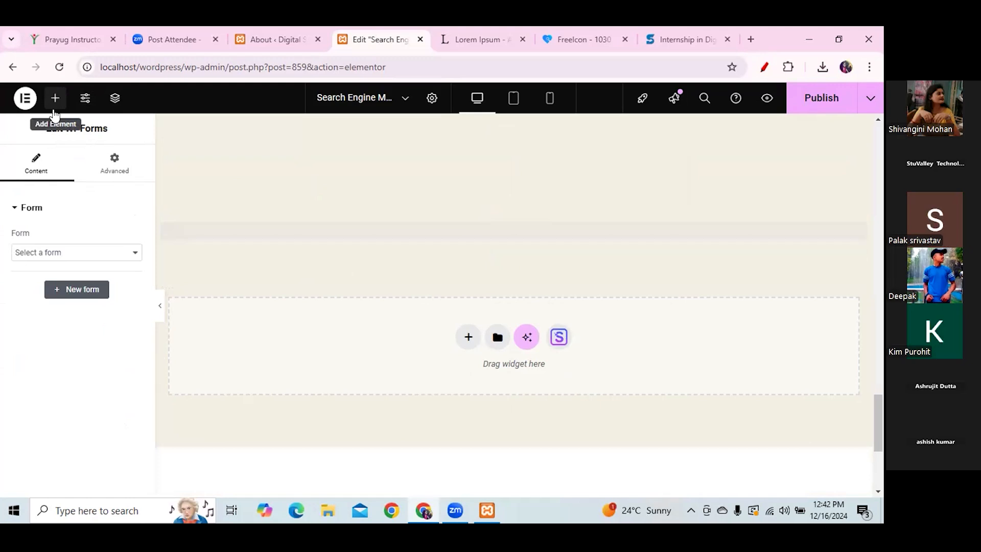
{"action": "left_click_drag", "start_coordinate": [39, 433], "coordinate": [401, 240]}
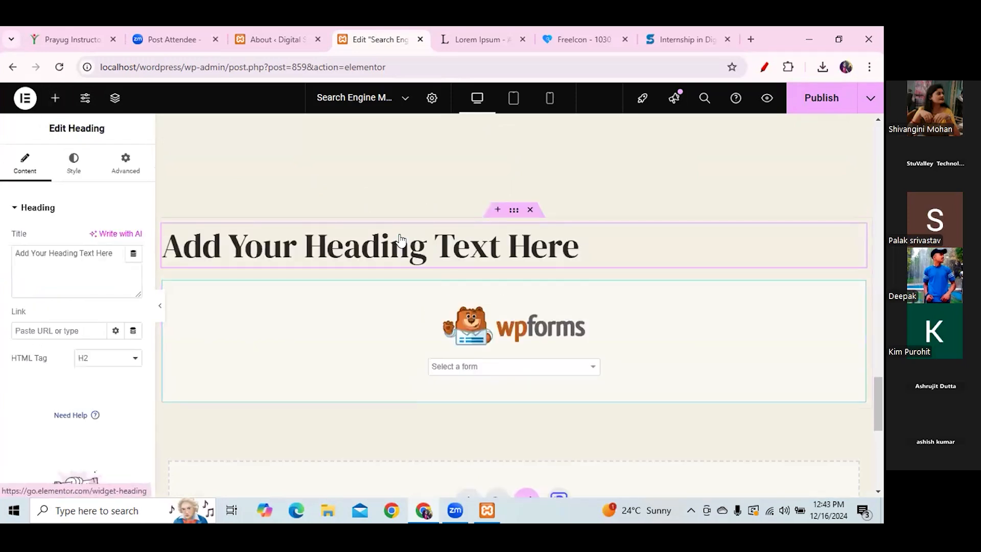
- Retitle the heading 'Query Form' and set its HTML tag to H3
{"action": "left_click_drag", "start_coordinate": [114, 252], "coordinate": [2, 255]}
{"action": "key", "text": "BackSpace"}
{"action": "type", "text": "Contact"}
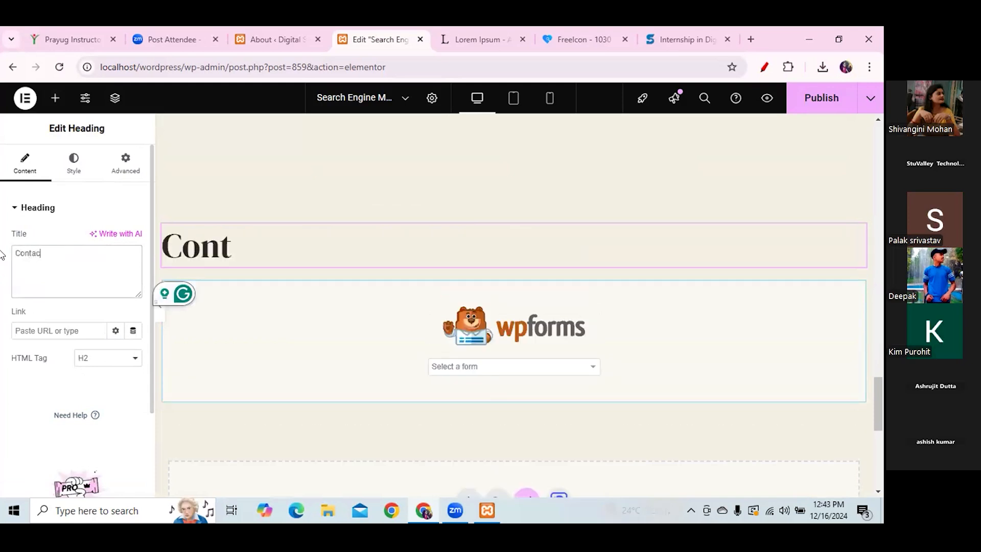
{"action": "key", "text": "BackSpace"}
{"action": "key", "text": "BackSpace"}
{"action": "key", "text": "BackSpace"}
{"action": "key", "text": "BackSpace"}
{"action": "key", "text": "BackSpace"}
{"action": "key", "text": "BackSpace"}
{"action": "key", "text": "BackSpace"}
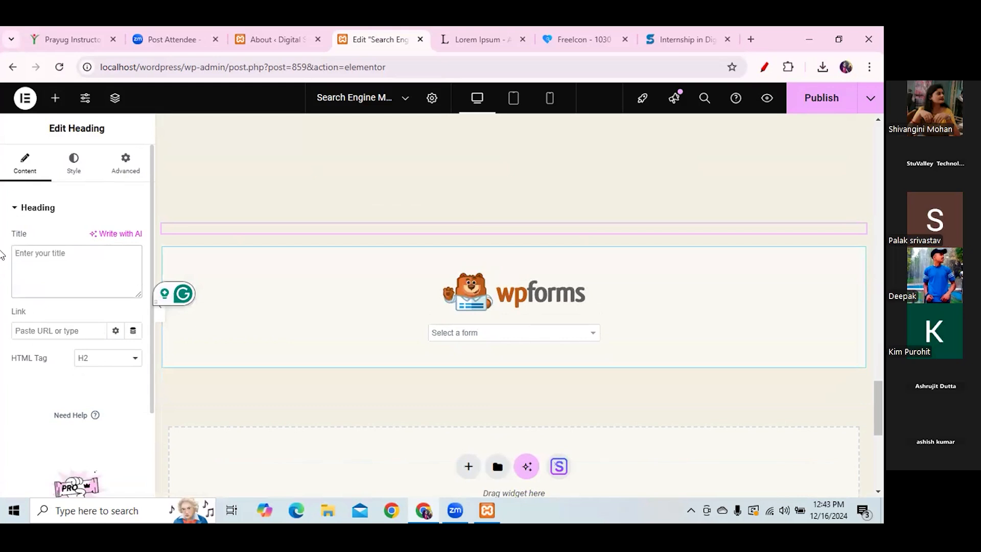
{"action": "type", "text": "Qery"}
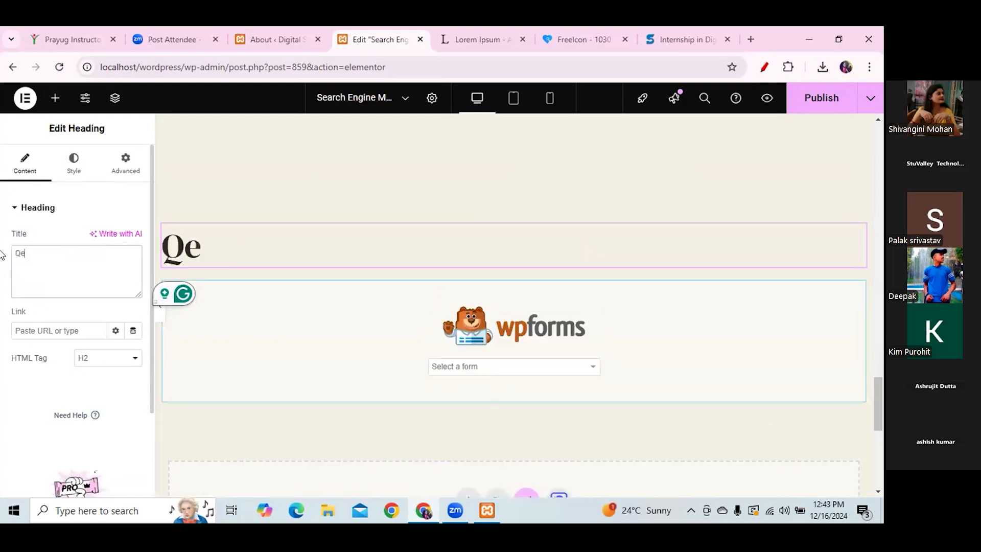
{"action": "key", "text": "BackSpace"}
{"action": "key", "text": "BackSpace"}
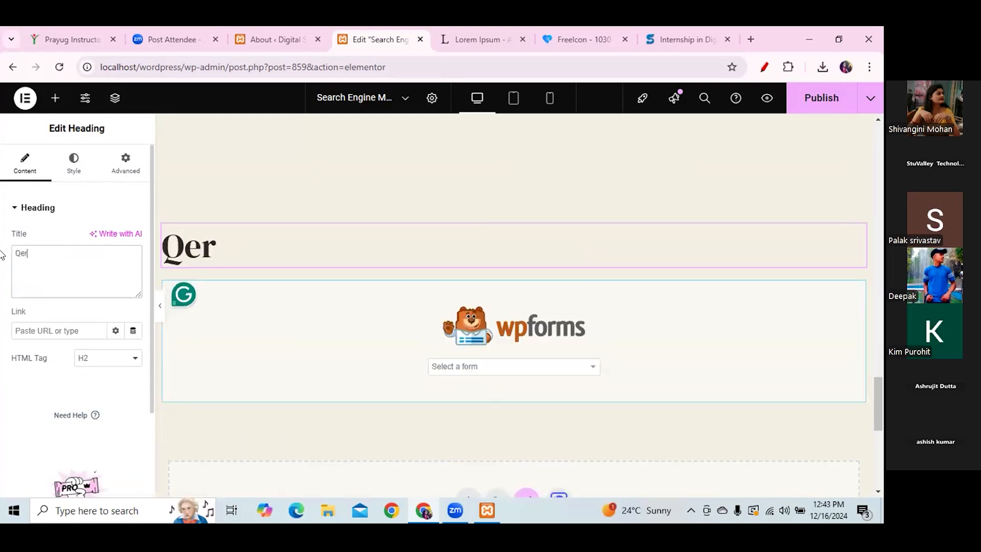
{"action": "key", "text": "BackSpace"}
{"action": "type", "text": "uery F"}
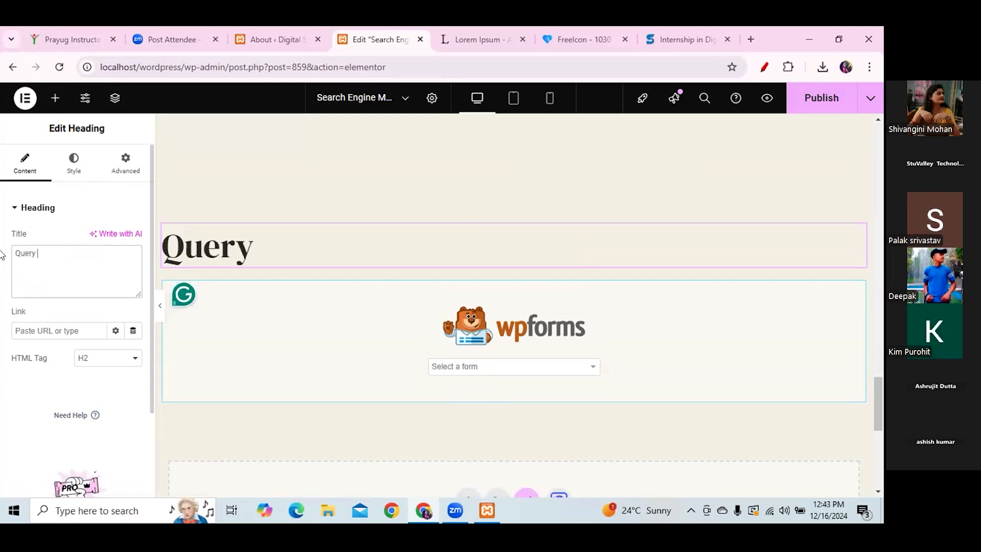
{"action": "type", "text": "orm"}
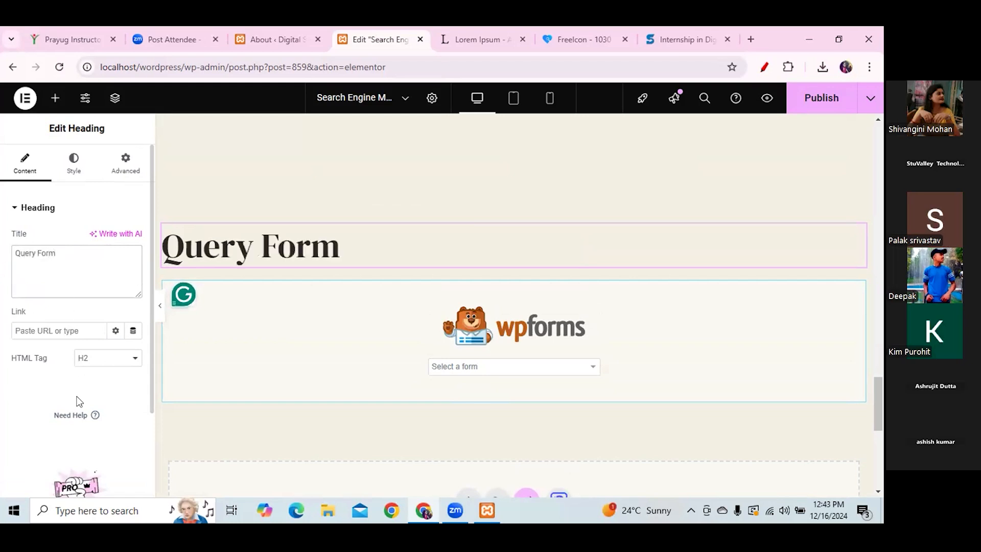
{"action": "left_click", "coordinate": [133, 360]}
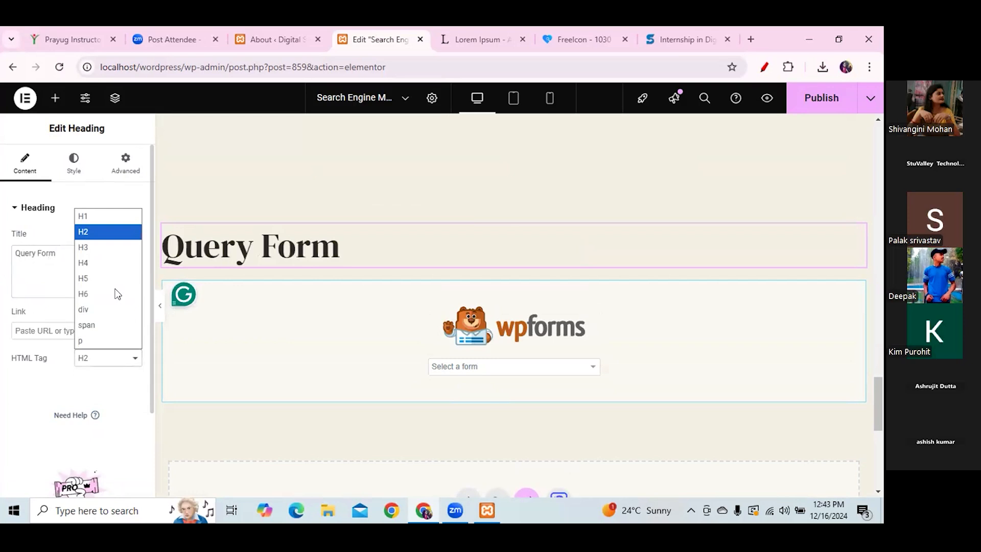
{"action": "left_click", "coordinate": [102, 248]}
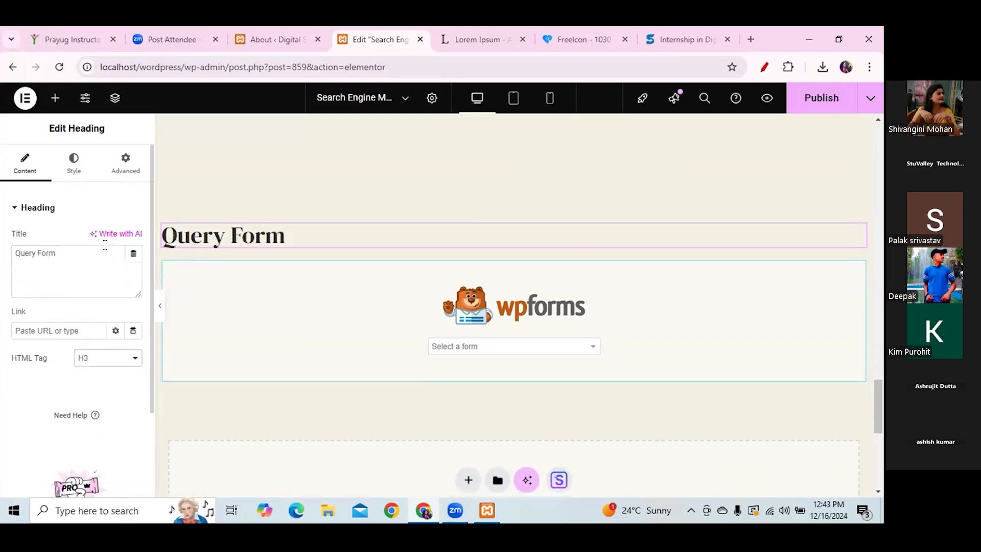
{"action": "left_click", "coordinate": [296, 350]}
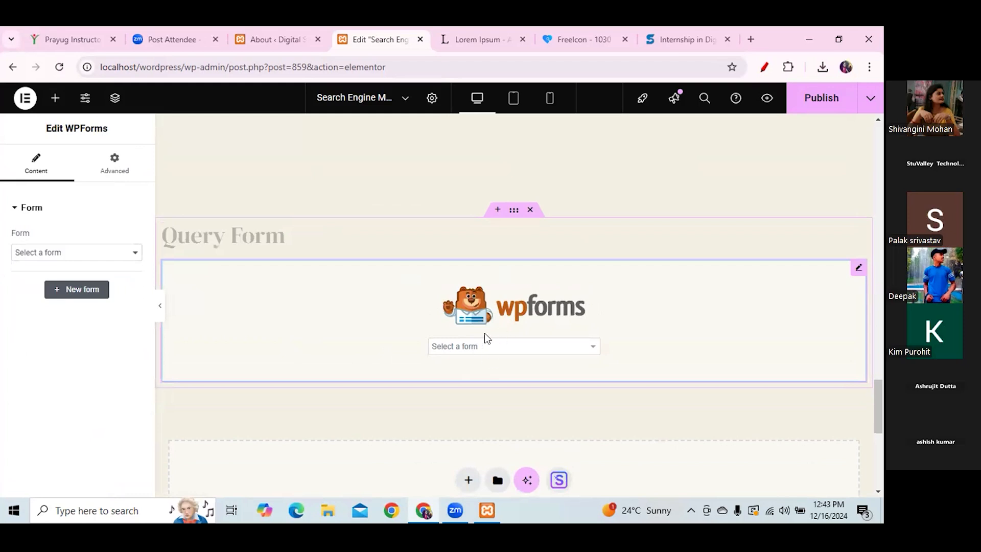
- Skip the existing forms in the Form dropdown and launch + New form instead
{"action": "left_click", "coordinate": [135, 253]}
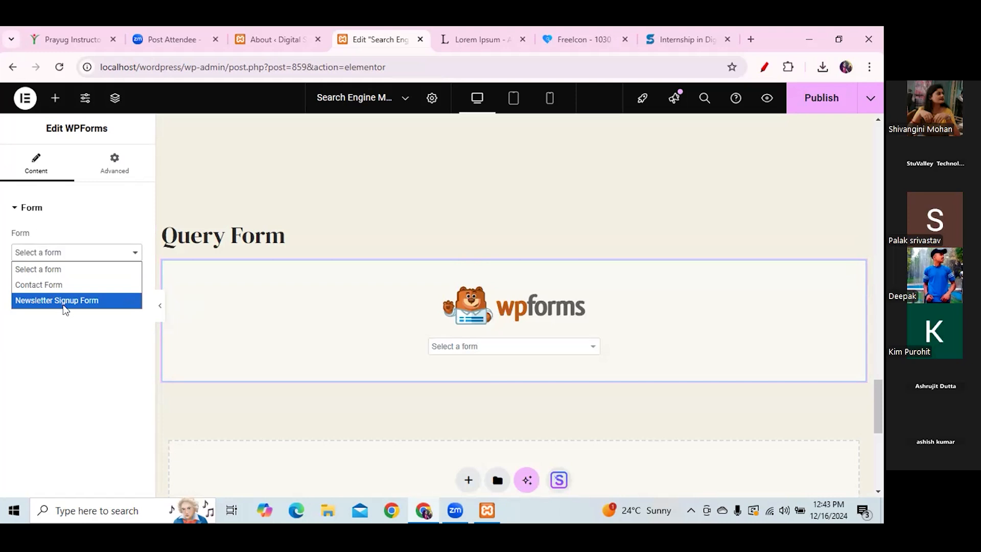
{"action": "left_click", "coordinate": [64, 322]}
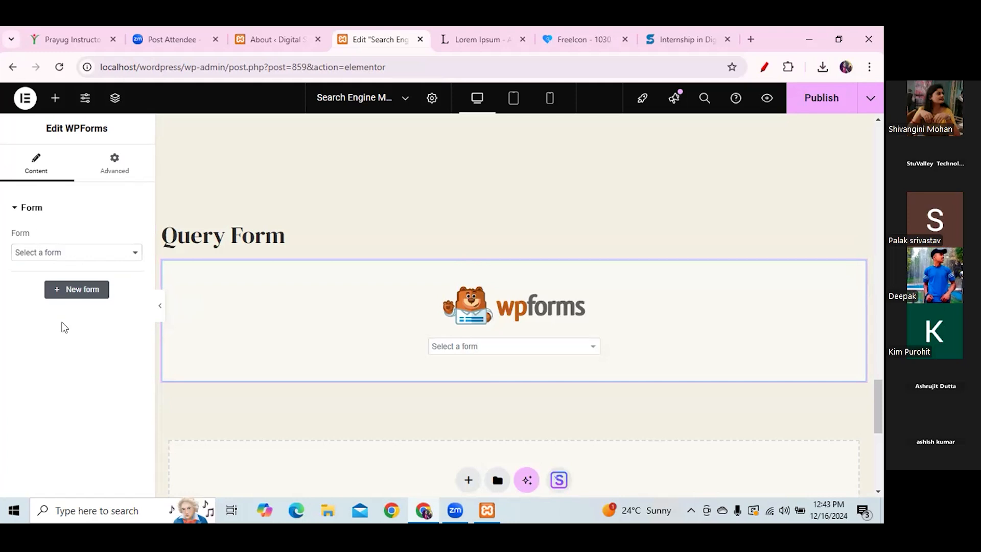
{"action": "left_click", "coordinate": [77, 290]}
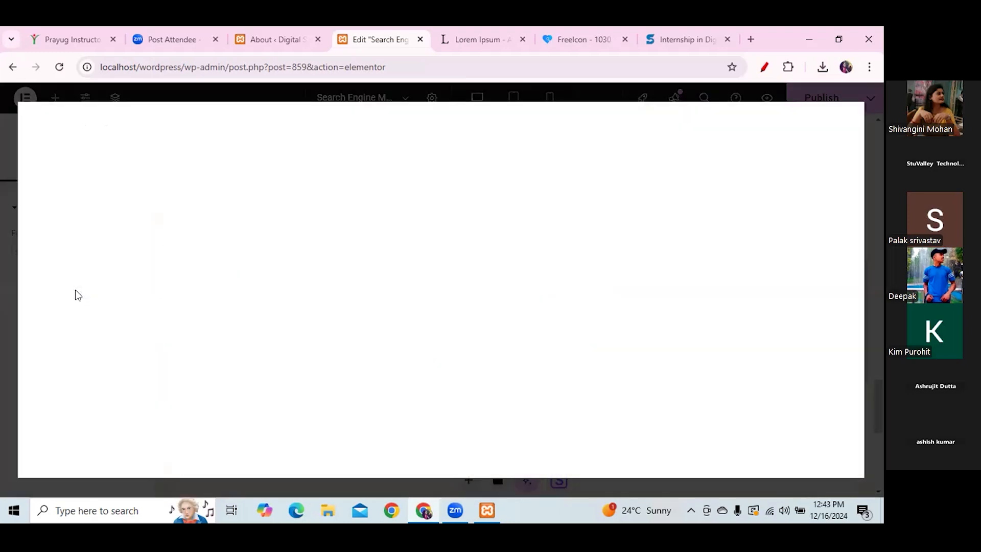
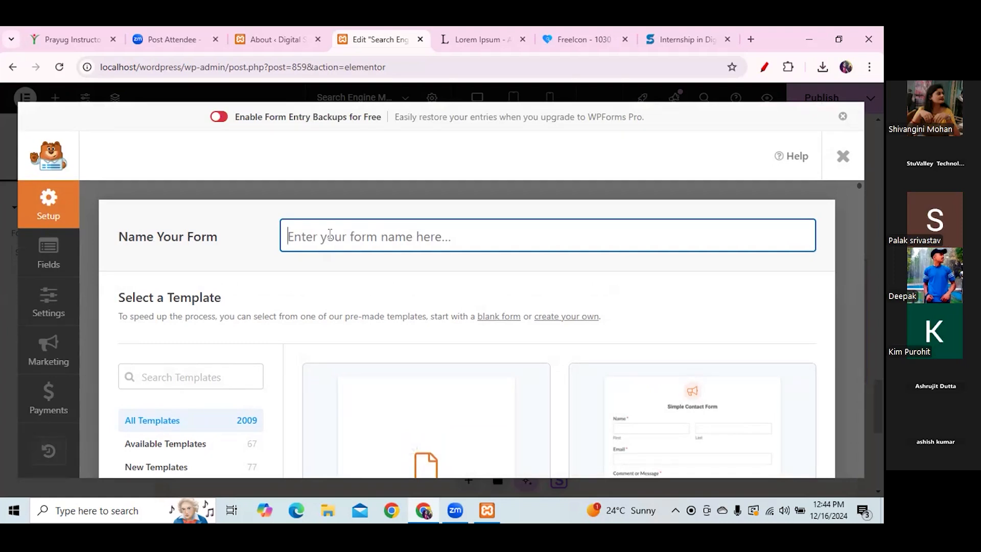
- Enter the presenter's name as the new form's name
{"action": "type", "text": "Sivamg"}
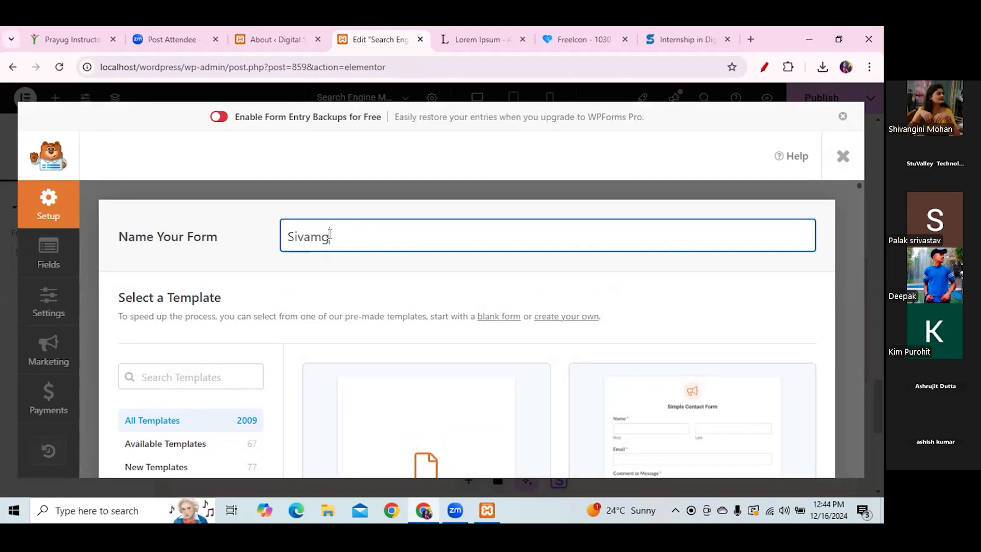
{"action": "type", "text": "ni"}
{"action": "key", "text": "BackSpace"}
{"action": "key", "text": "BackSpace"}
{"action": "key", "text": "BackSpace"}
{"action": "key", "text": "BackSpace"}
{"action": "key", "text": "BackSpace"}
{"action": "type", "text": "h"}
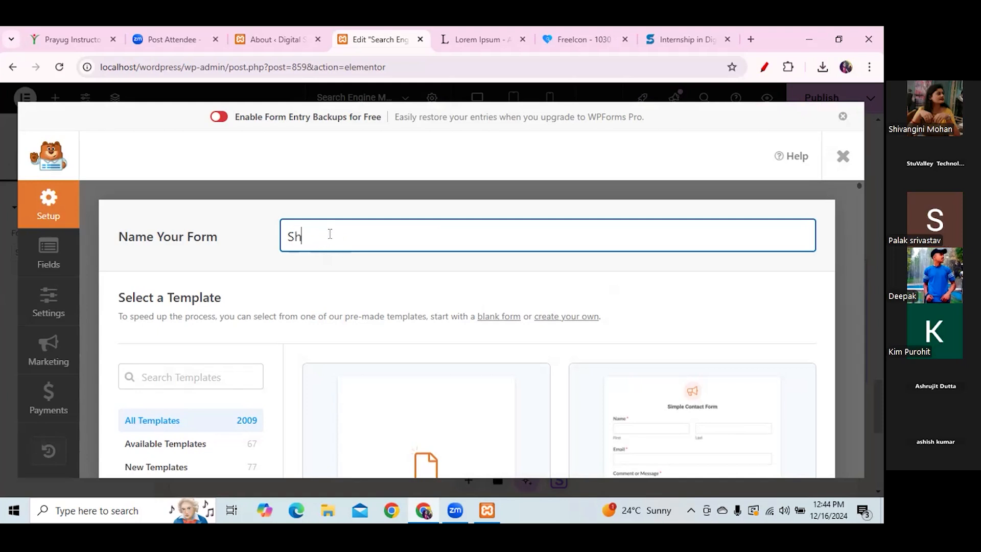
{"action": "type", "text": "ivangini"}
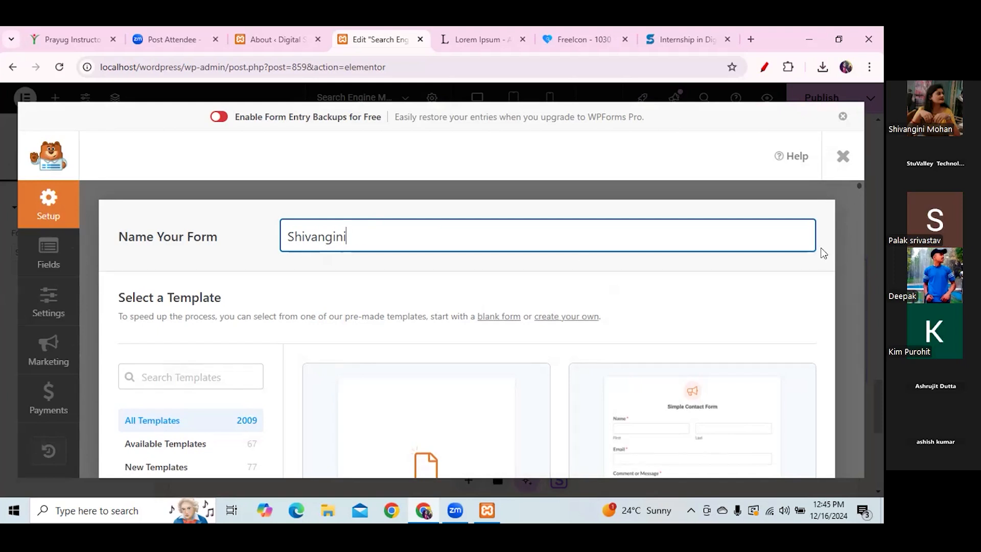
- Start the form from a blank form, with no template, in the builder
{"action": "left_click_drag", "start_coordinate": [857, 184], "coordinate": [857, 183]}
{"action": "mouse_move", "coordinate": [859, 182]}
{"action": "left_mouse_down"}
{"action": "mouse_move", "coordinate": [860, 203]}
{"action": "mouse_move", "coordinate": [857, 182]}
{"action": "left_mouse_up"}
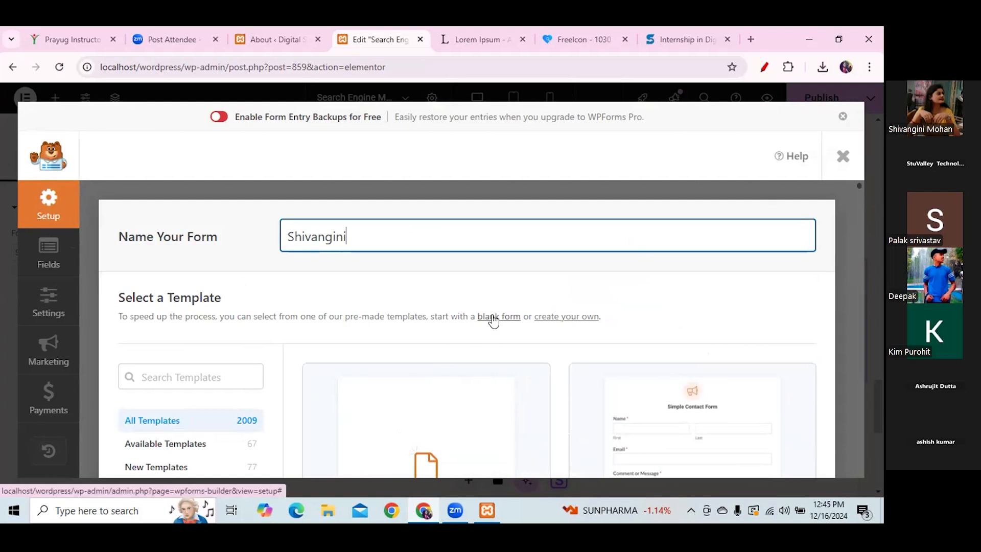
{"action": "left_click_drag", "start_coordinate": [119, 317], "coordinate": [607, 317]}
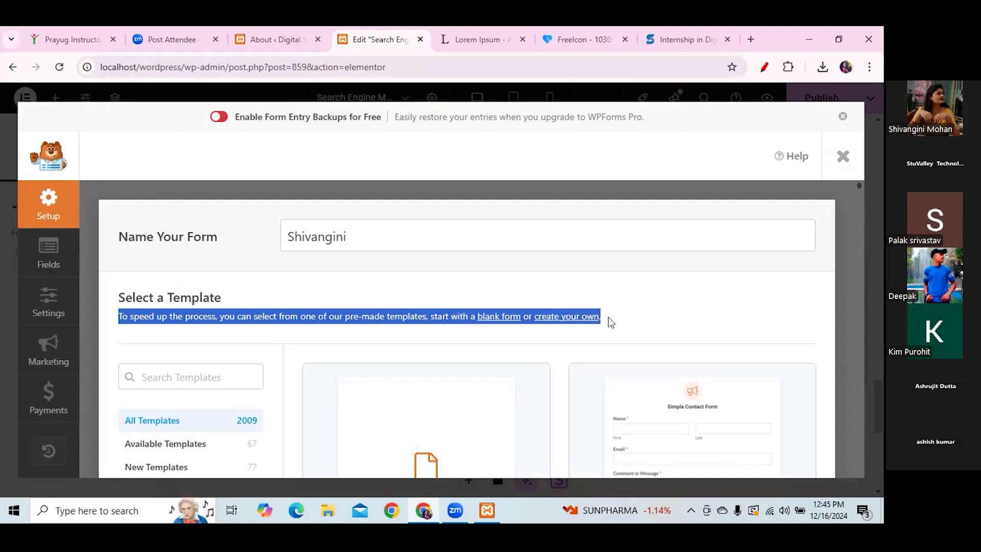
{"action": "left_click", "coordinate": [607, 317]}
{"action": "left_click", "coordinate": [491, 318]}
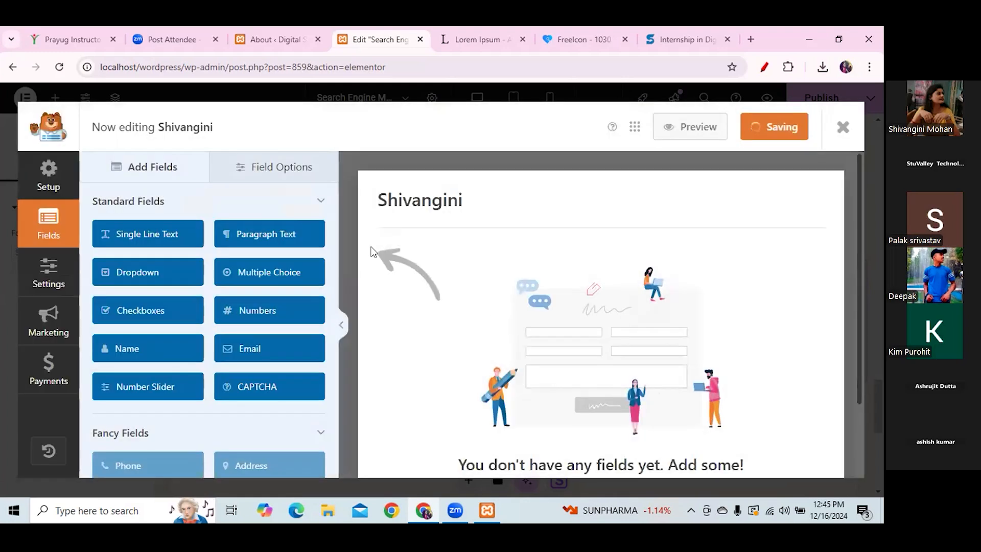
- Drop a Name field onto the empty form and change its label to 'Full Name'
{"action": "scroll", "coordinate": [333, 255], "scroll_direction": "down", "scroll_amount": 4}
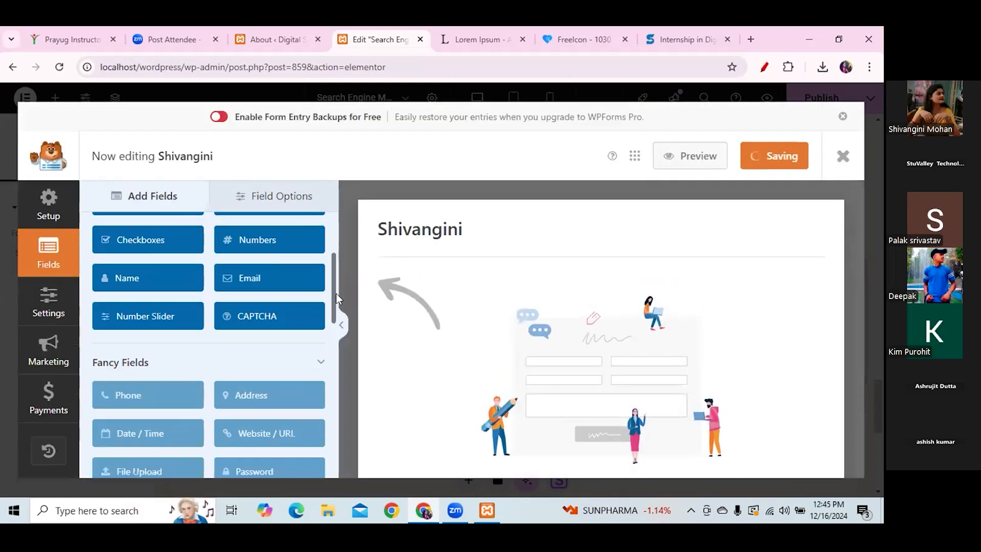
{"action": "scroll", "coordinate": [333, 262], "scroll_direction": "up", "scroll_amount": 5}
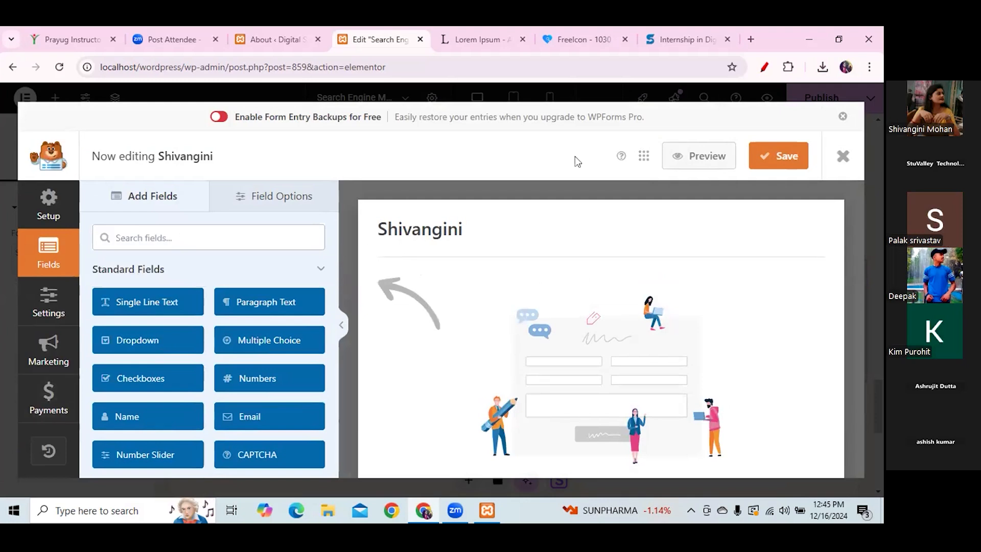
{"action": "scroll", "coordinate": [856, 274], "scroll_direction": "down", "scroll_amount": 1}
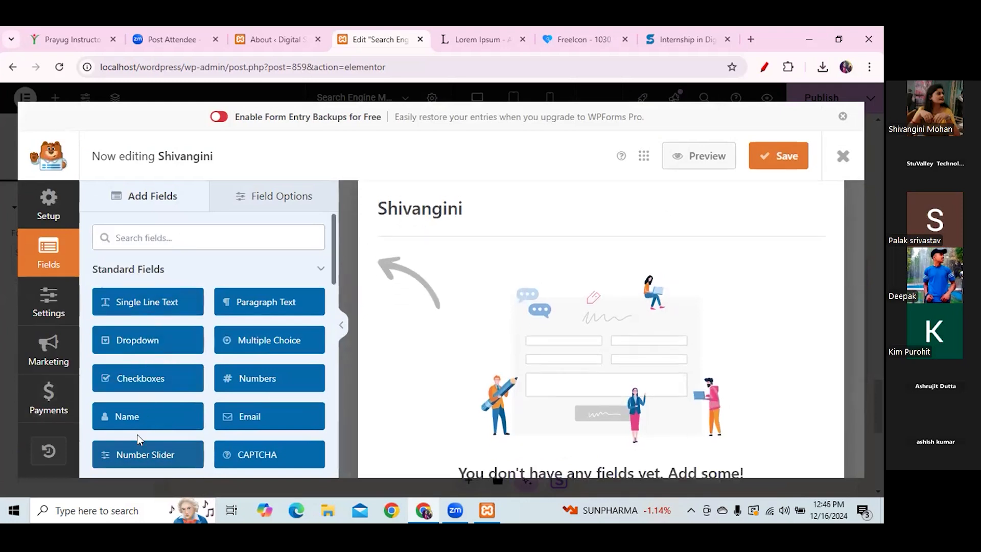
{"action": "left_click_drag", "start_coordinate": [130, 420], "coordinate": [505, 275]}
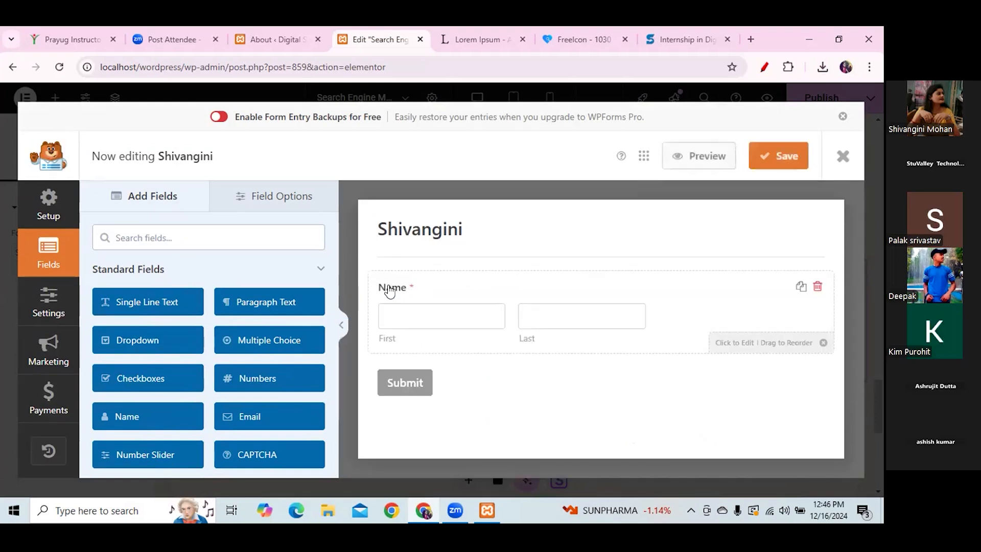
{"action": "left_click", "coordinate": [389, 290]}
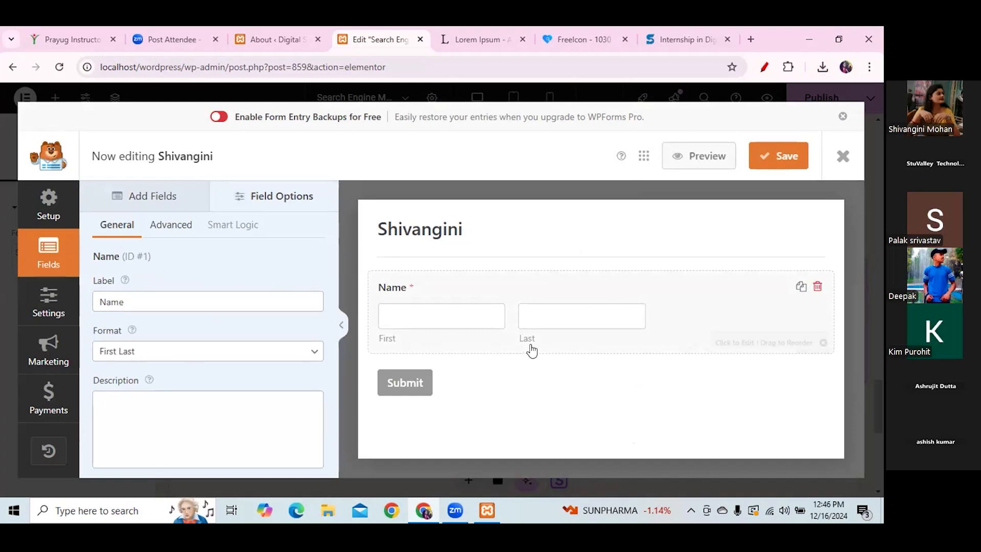
{"action": "left_click", "coordinate": [95, 302]}
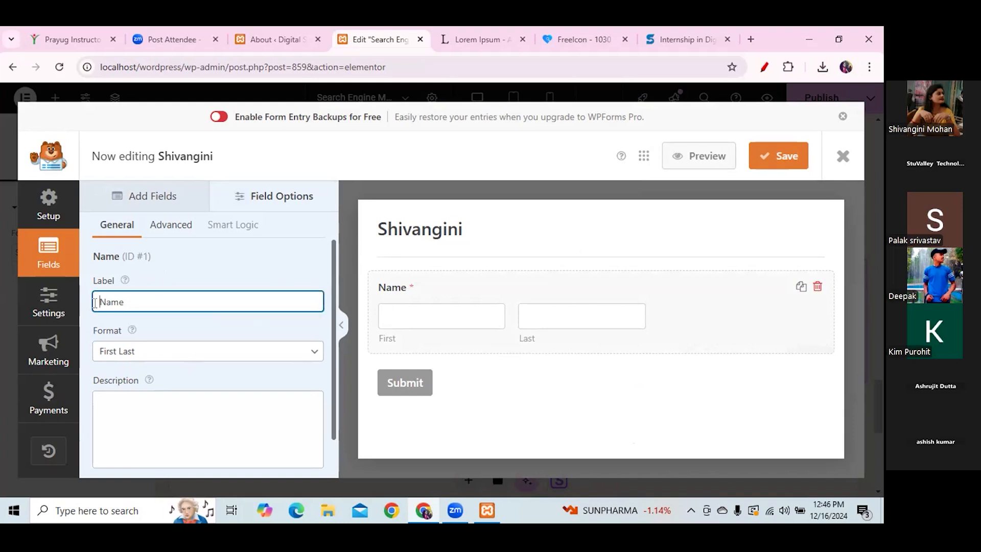
{"action": "type", "text": "F"}
{"action": "type", "text": "ll"}
{"action": "key", "text": "BackSpace"}
{"action": "key", "text": "BackSpace"}
{"action": "type", "text": "ull"}
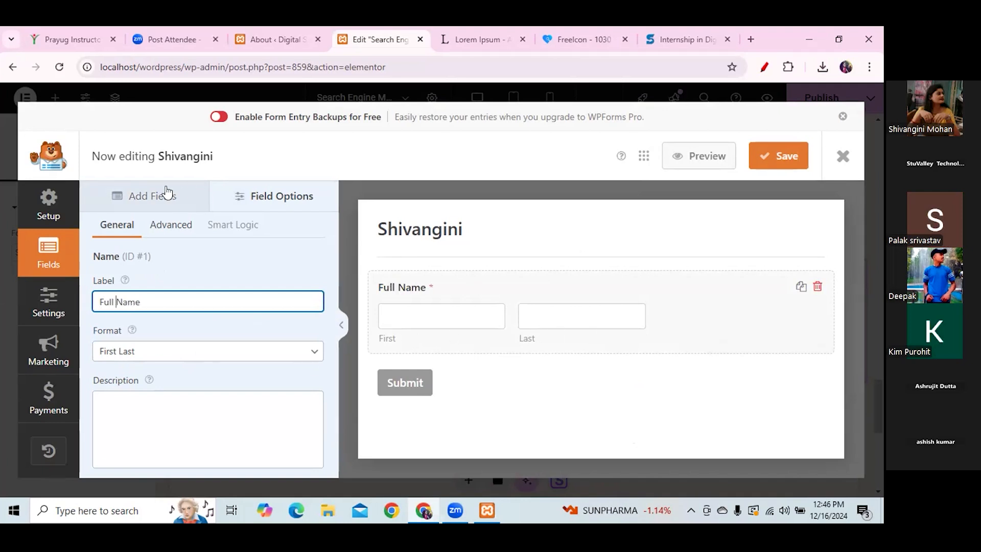
{"action": "left_click", "coordinate": [273, 196]}
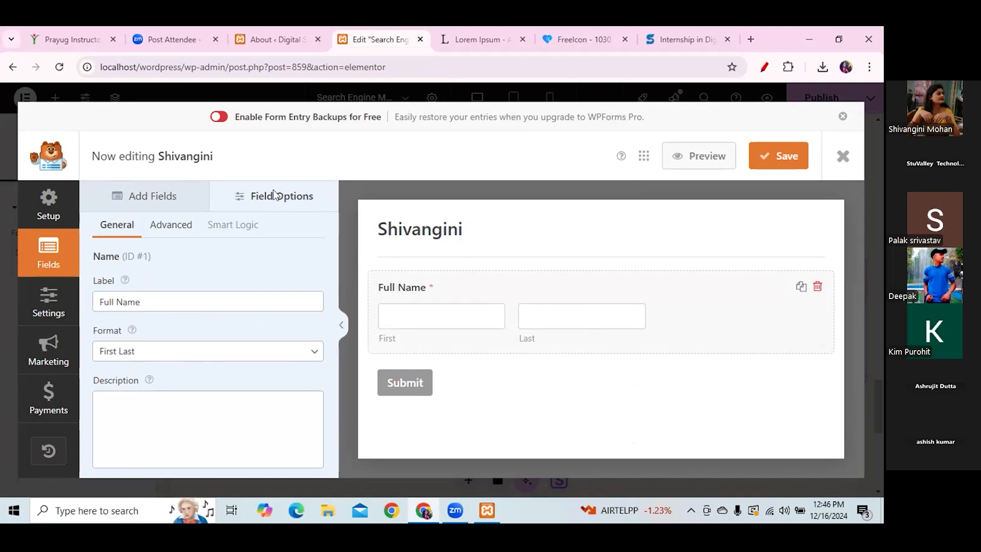
{"action": "left_click", "coordinate": [146, 203]}
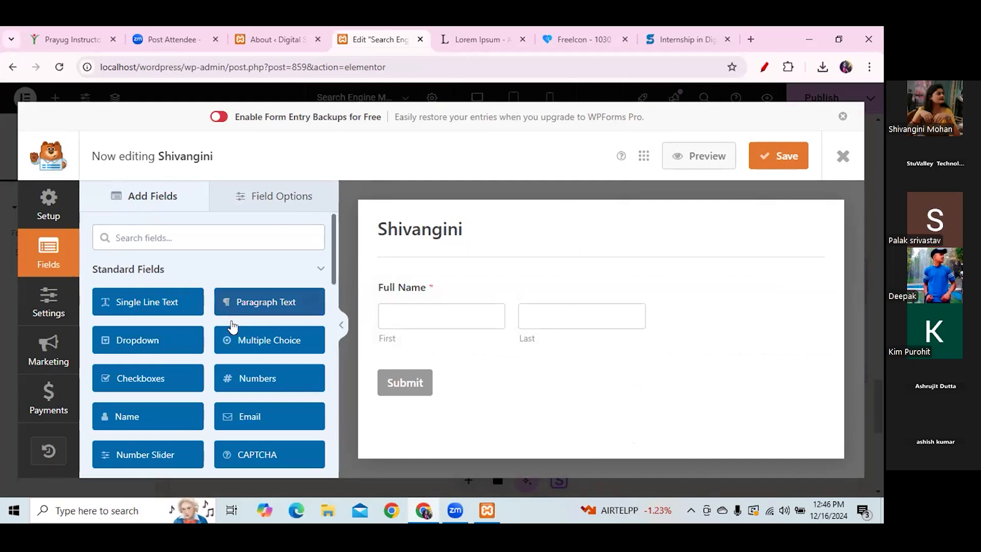
- Add Numbers, Email and Paragraph Text fields below Full Name
{"action": "left_click_drag", "start_coordinate": [278, 379], "coordinate": [457, 370]}
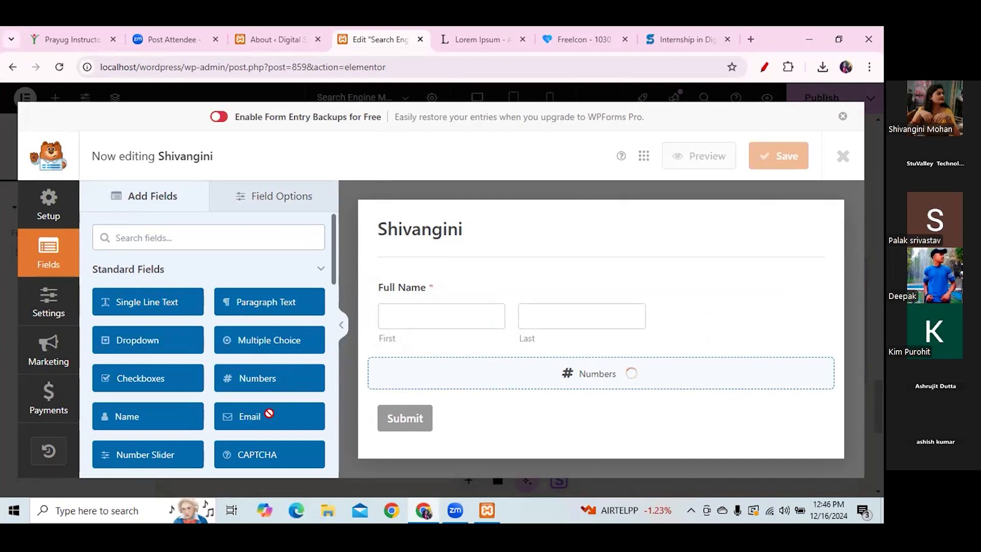
{"action": "left_click_drag", "start_coordinate": [271, 419], "coordinate": [478, 439]}
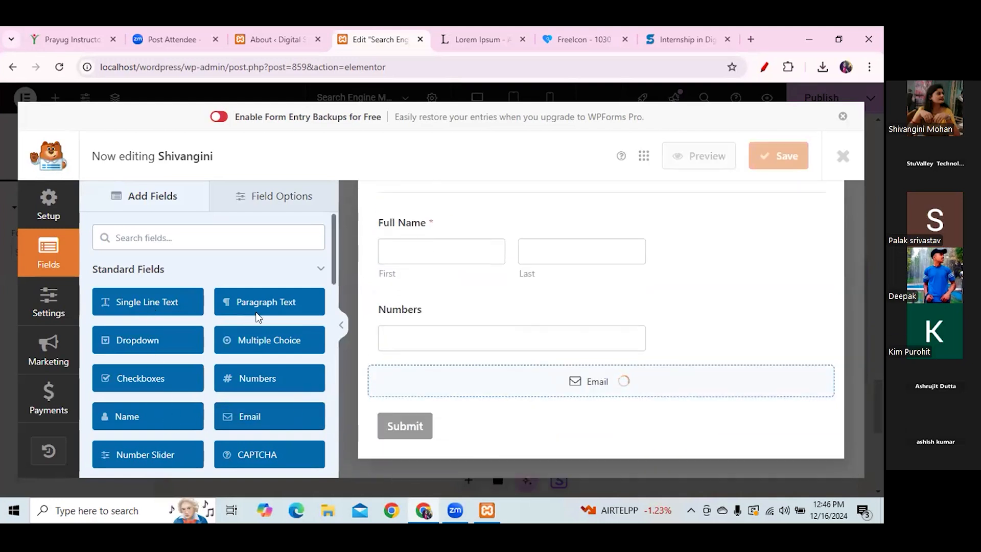
{"action": "left_click_drag", "start_coordinate": [332, 265], "coordinate": [332, 272]}
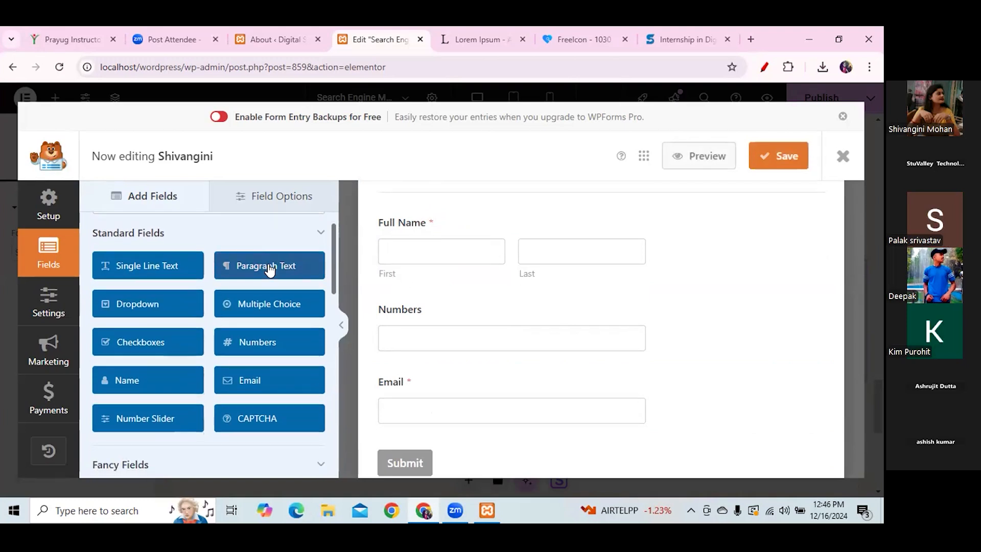
{"action": "left_click_drag", "start_coordinate": [269, 269], "coordinate": [483, 442]}
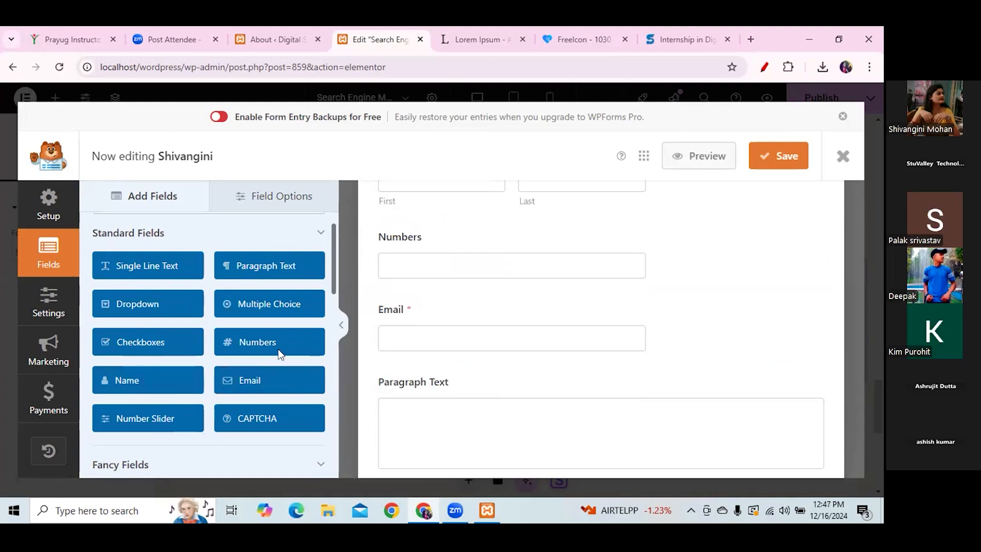
{"action": "left_click_drag", "start_coordinate": [331, 272], "coordinate": [337, 358]}
{"action": "left_click_drag", "start_coordinate": [338, 379], "coordinate": [351, 443]}
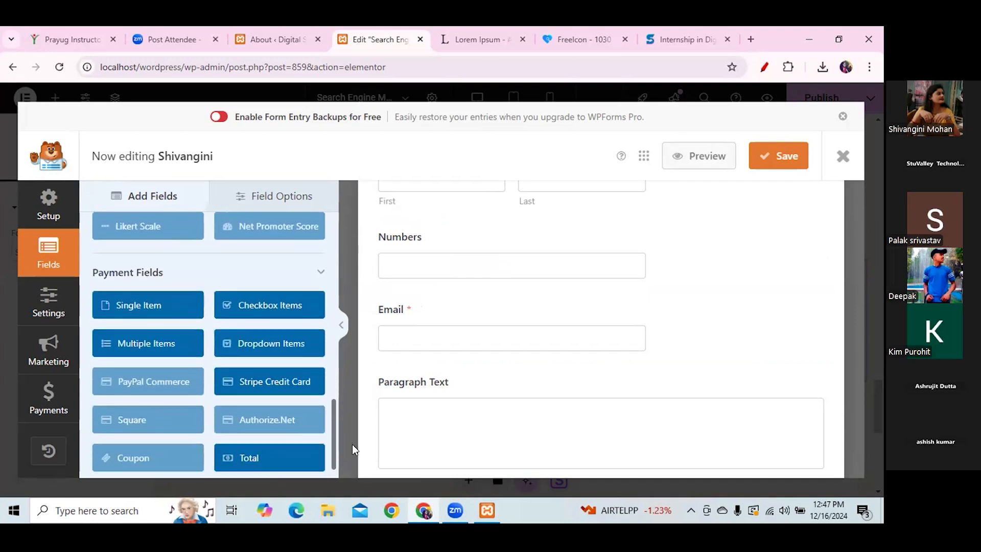
{"action": "left_click_drag", "start_coordinate": [352, 445], "coordinate": [331, 260]}
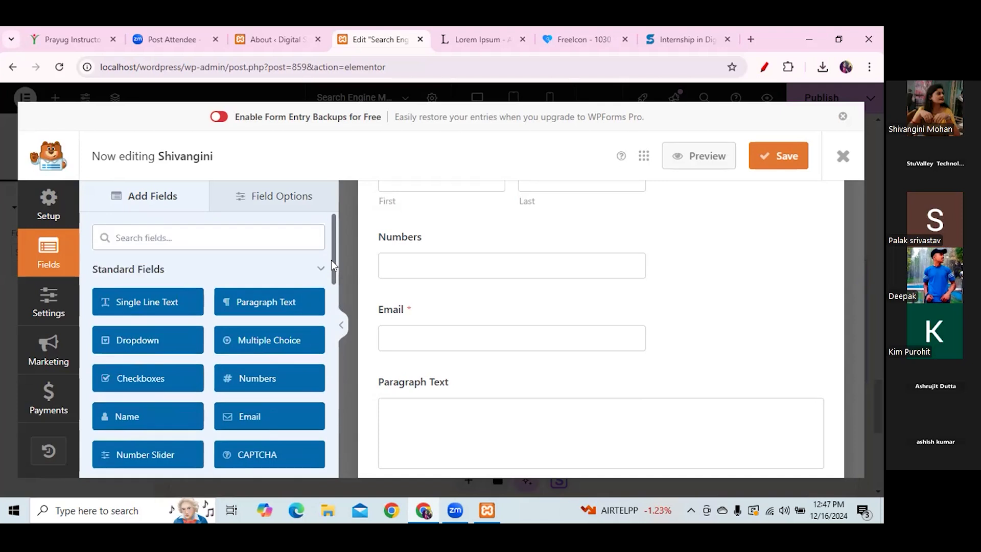
- Add two Single Line Text fields below Paragraph Text
{"action": "left_click", "coordinate": [141, 301]}
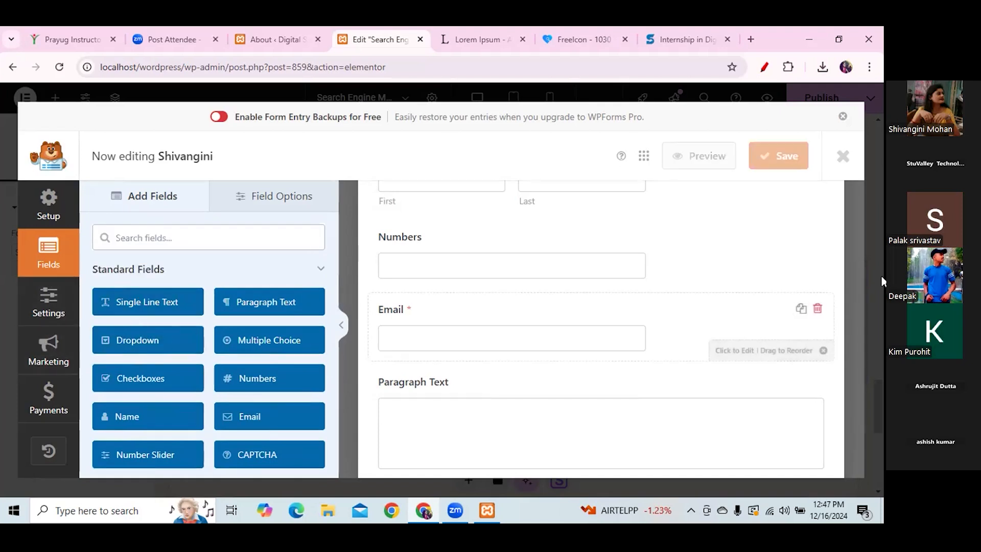
{"action": "left_click_drag", "start_coordinate": [858, 311], "coordinate": [870, 368]}
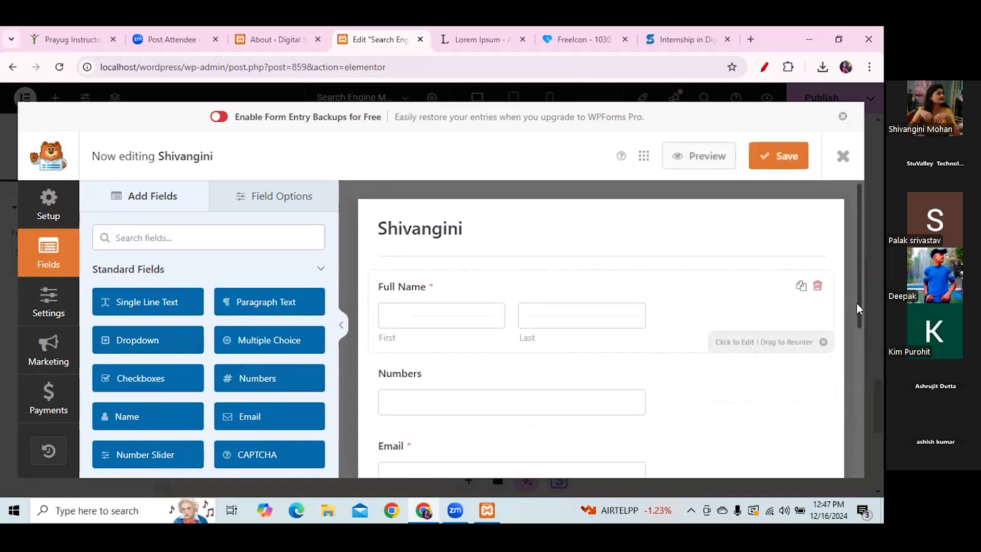
{"action": "left_click_drag", "start_coordinate": [858, 313], "coordinate": [875, 408]}
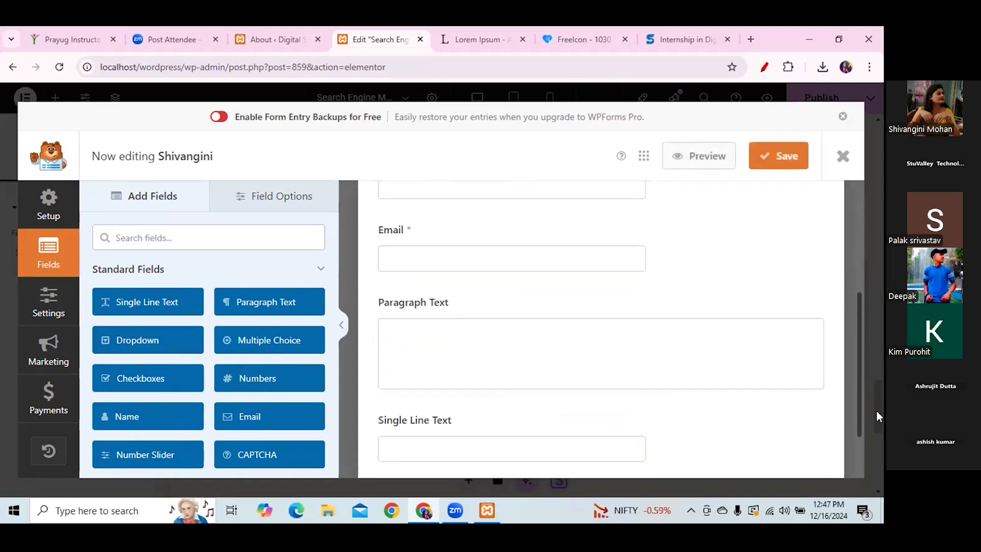
{"action": "left_click_drag", "start_coordinate": [166, 302], "coordinate": [508, 349]}
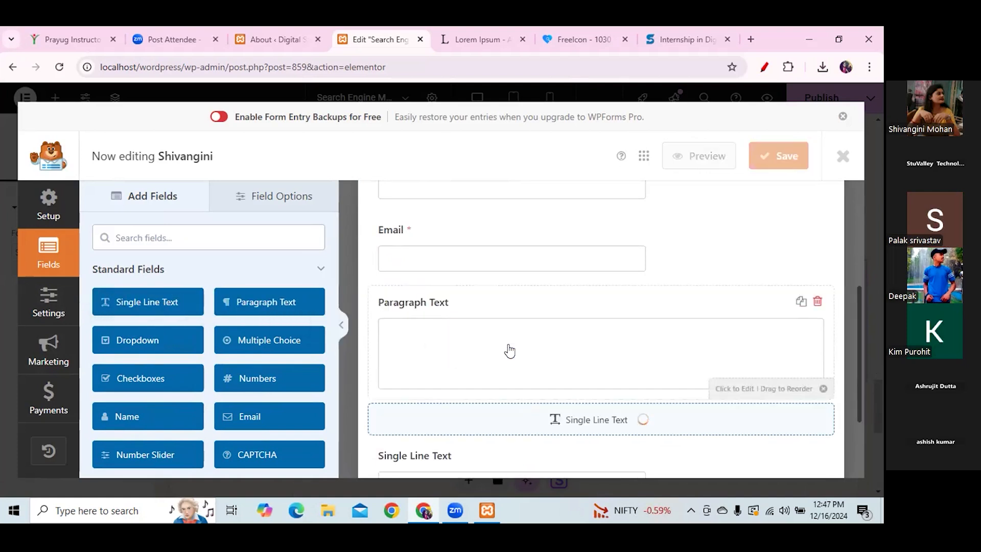
{"action": "left_click_drag", "start_coordinate": [860, 374], "coordinate": [868, 437]}
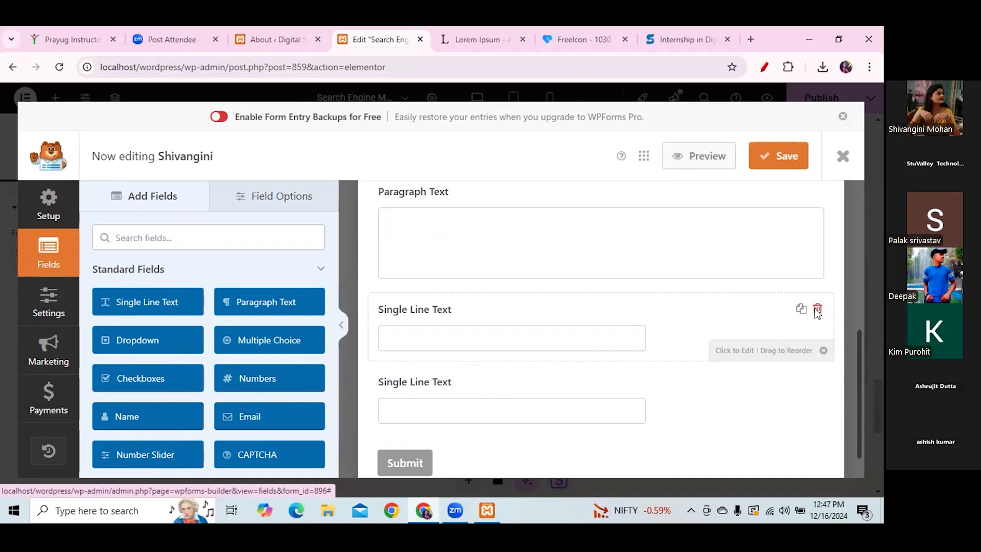
- Delete both Single Line Text fields and drop a Checkboxes field below Paragraph Text
{"action": "left_click", "coordinate": [817, 309]}
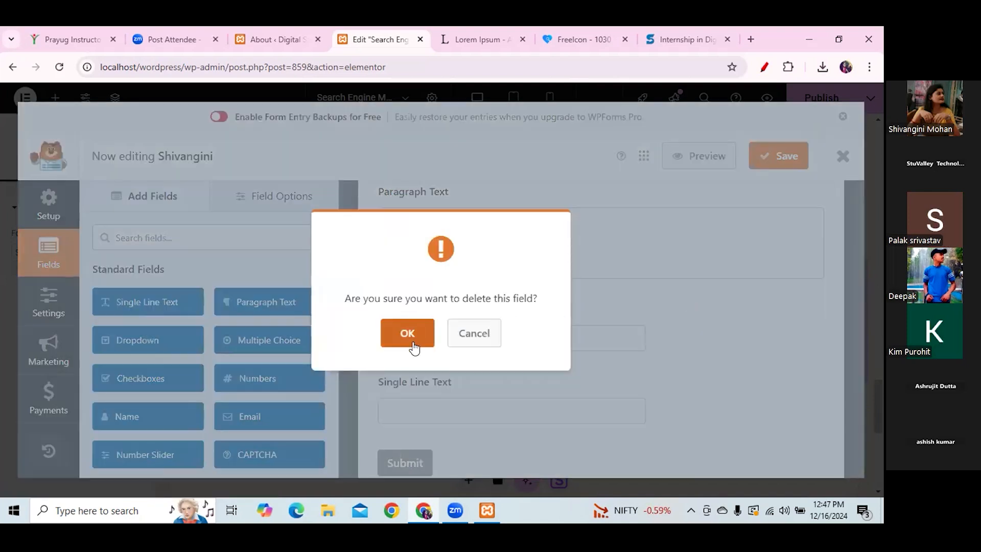
{"action": "left_click", "coordinate": [413, 346]}
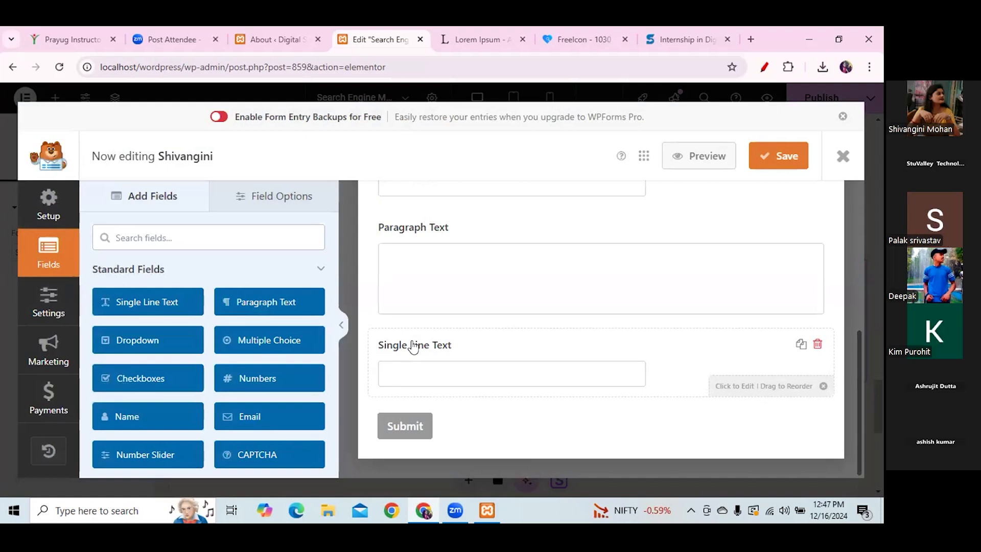
{"action": "left_click", "coordinate": [818, 343]}
{"action": "left_click", "coordinate": [417, 336]}
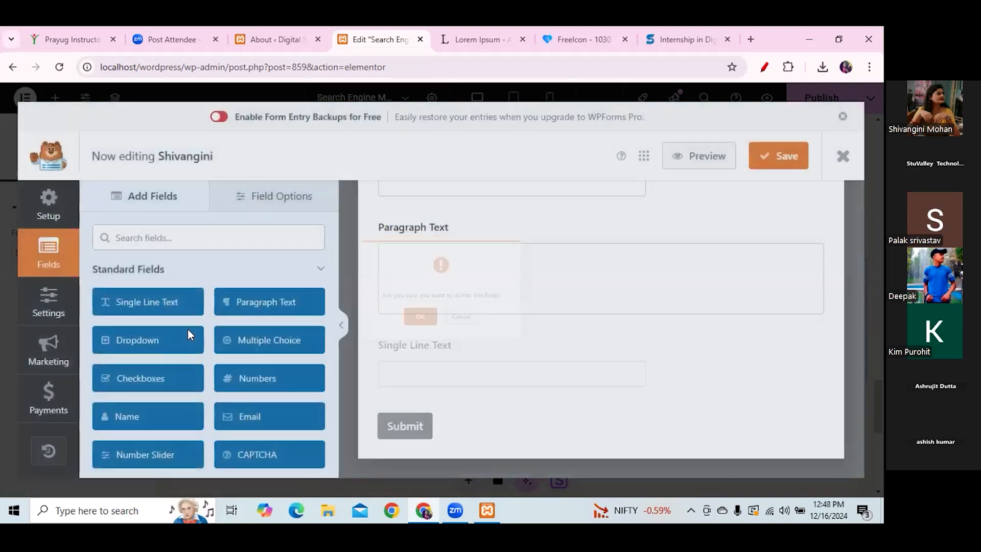
{"action": "left_click_drag", "start_coordinate": [131, 378], "coordinate": [469, 395]}
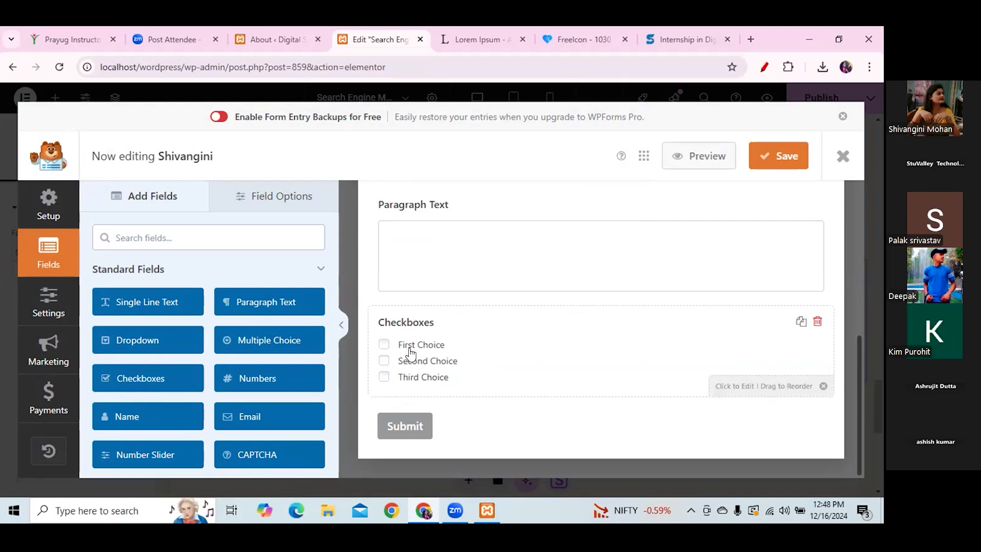
- Rename the Checkboxes field's first choice to 'Graduate'
{"action": "left_click", "coordinate": [486, 351]}
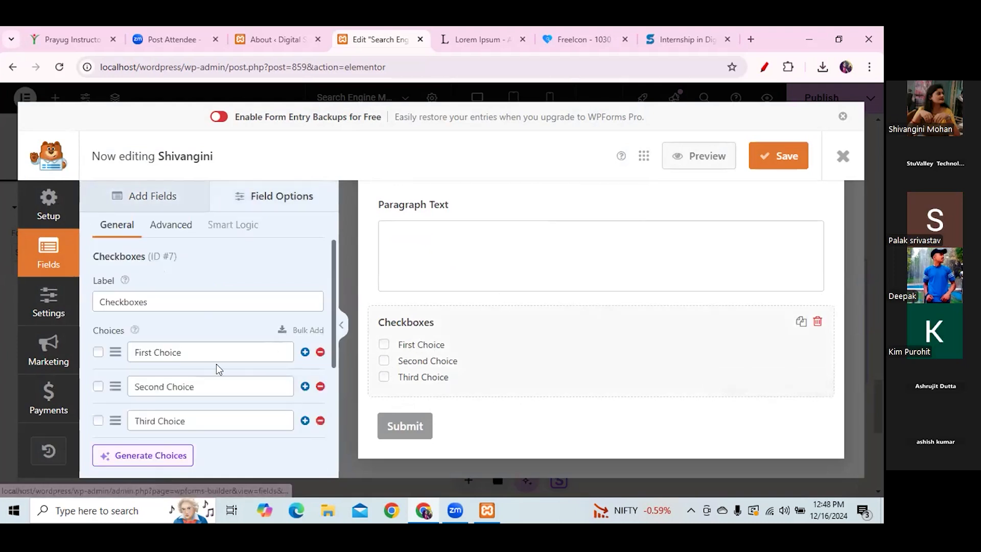
{"action": "left_click_drag", "start_coordinate": [183, 349], "coordinate": [127, 353]}
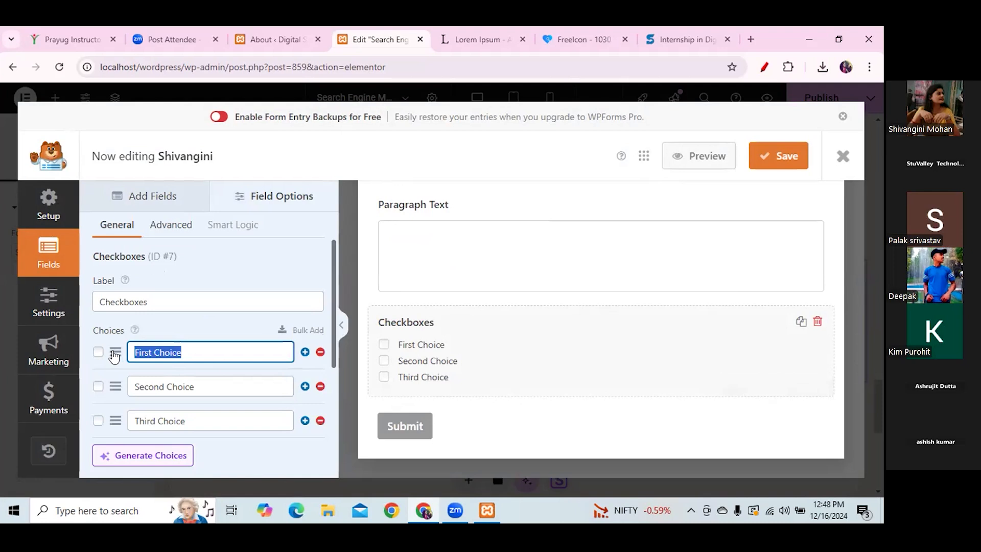
{"action": "type", "text": "B.tech"}
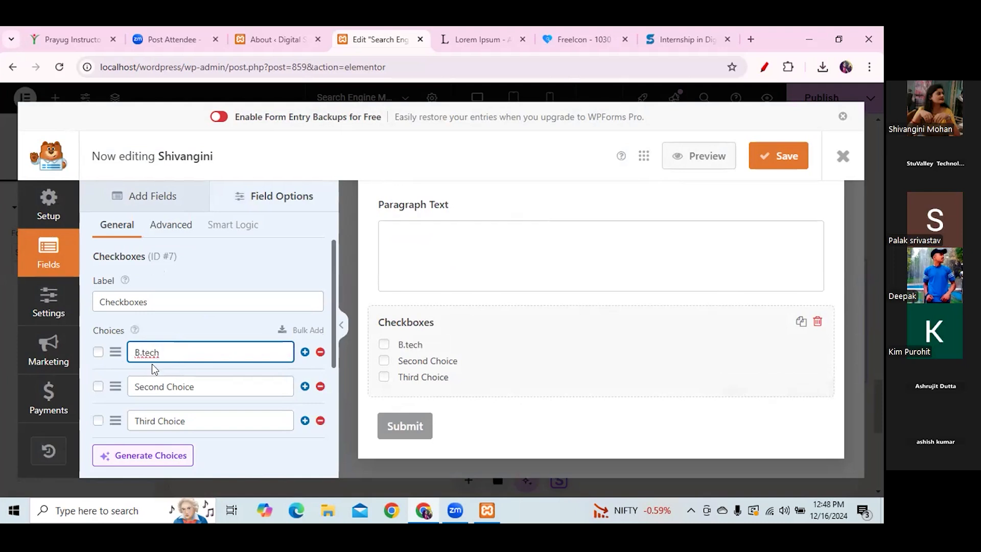
{"action": "key", "text": "BackSpace"}
{"action": "key", "text": "BackSpace"}
{"action": "type", "text": "G"}
{"action": "type", "text": "aduate"}
{"action": "left_click", "coordinate": [139, 352]}
{"action": "type", "text": "r"}
- Rename the second choice to 'post Graduated', fixing the spelling
{"action": "left_click", "coordinate": [157, 384]}
{"action": "type", "text": "post G"}
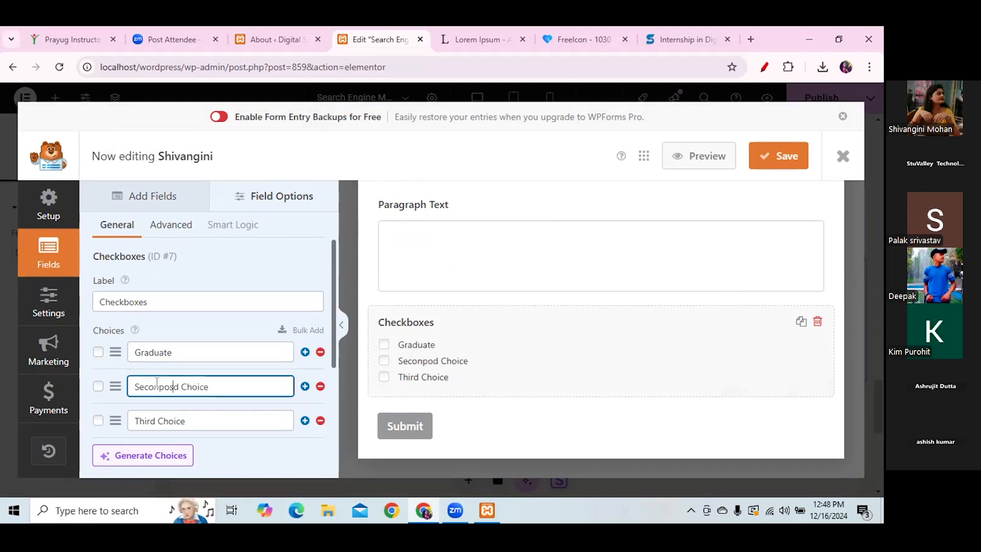
{"action": "type", "text": "raduste"}
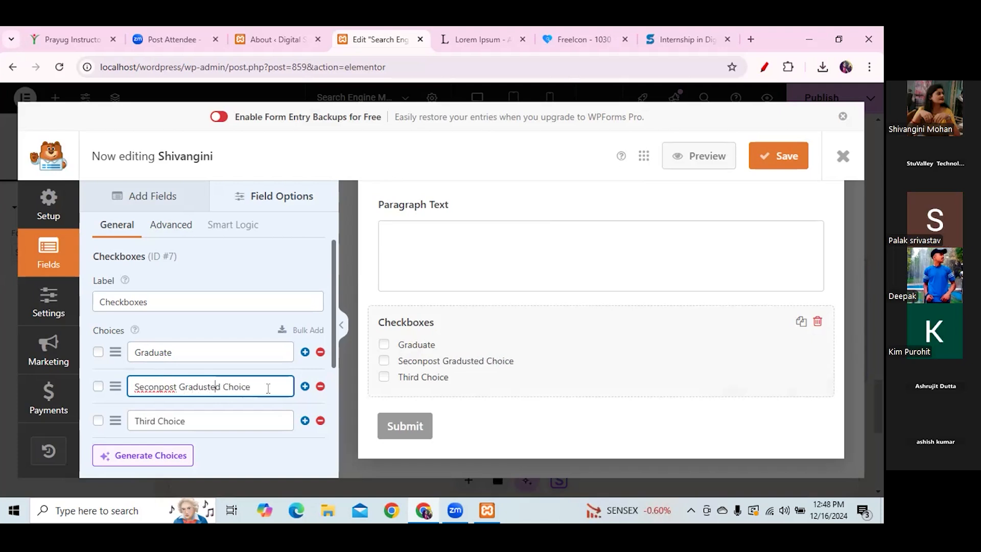
{"action": "key", "text": "BackSpace"}
{"action": "key", "text": "BackSpace"}
{"action": "key", "text": "BackSpace"}
{"action": "key", "text": "BackSpace"}
{"action": "key", "text": "BackSpace"}
{"action": "key", "text": "BackSpace"}
{"action": "right_click", "coordinate": [193, 386]}
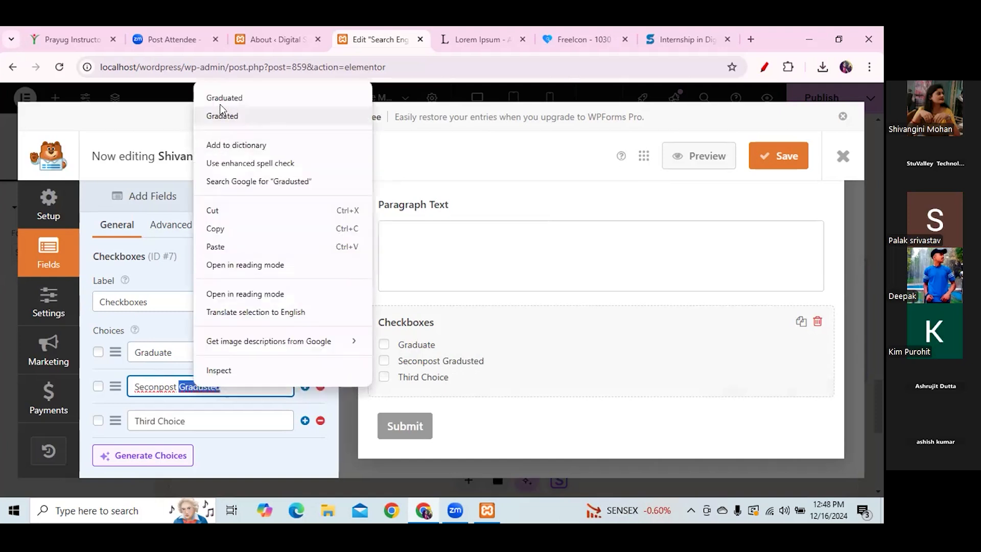
{"action": "left_click", "coordinate": [221, 101]}
{"action": "right_click", "coordinate": [154, 386]}
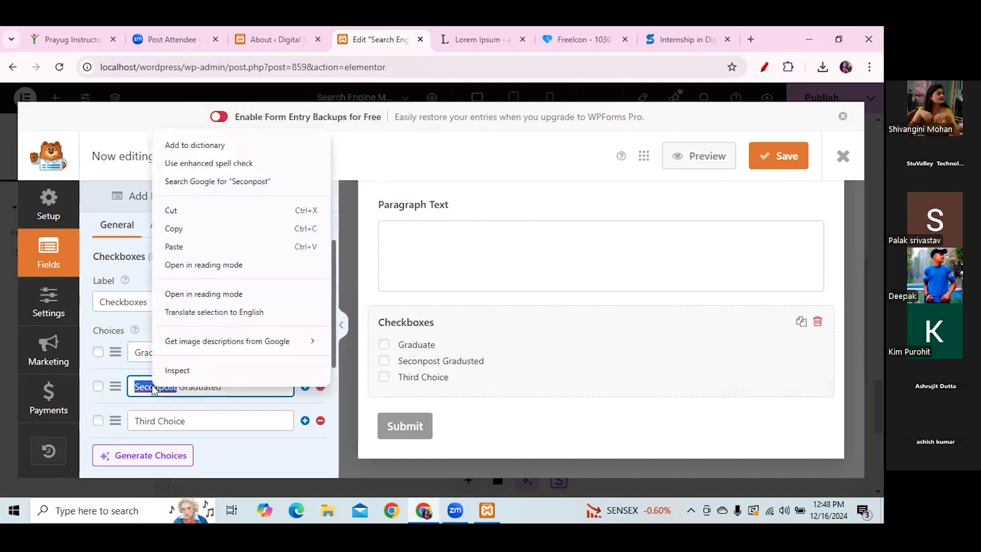
{"action": "left_click", "coordinate": [160, 399]}
{"action": "left_click", "coordinate": [158, 388]}
{"action": "key", "text": "BackSpace"}
{"action": "key", "text": "BackSpace"}
{"action": "key", "text": "BackSpace"}
{"action": "key", "text": "BackSpace"}
{"action": "key", "text": "BackSpace"}
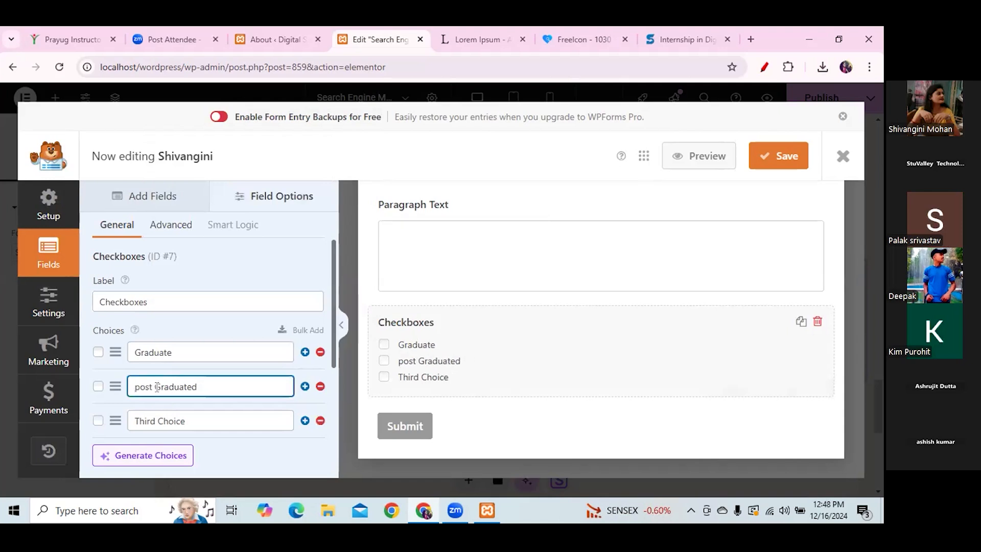
- Rename the third choice to 'others'
{"action": "left_click", "coordinate": [161, 420]}
{"action": "type", "text": "other"}
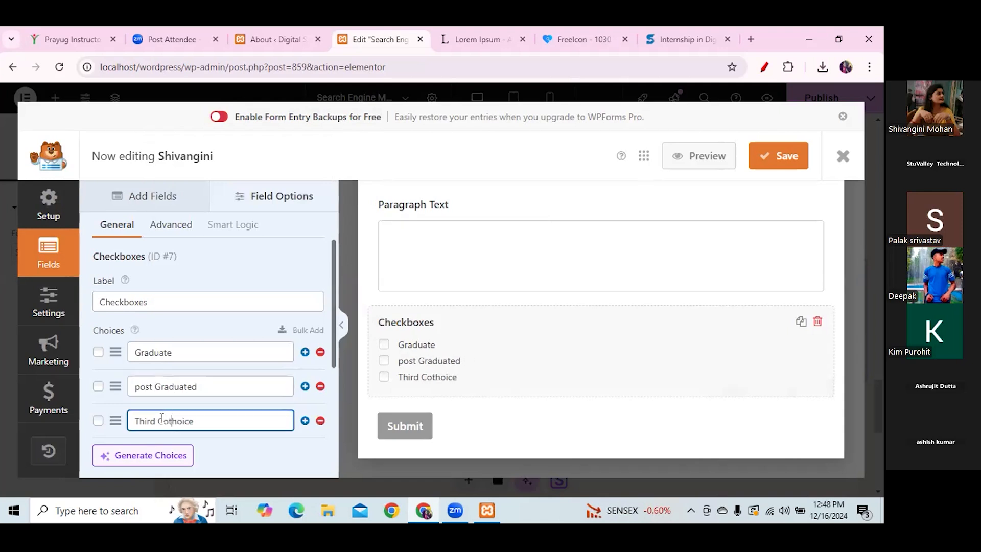
{"action": "key", "text": "BackSpace"}
{"action": "key", "text": "BackSpace"}
{"action": "key", "text": "BackSpace"}
{"action": "key", "text": "BackSpace"}
{"action": "key", "text": "BackSpace"}
{"action": "key", "text": "BackSpace"}
{"action": "key", "text": "BackSpace"}
{"action": "key", "text": "BackSpace"}
{"action": "key", "text": "BackSpace"}
{"action": "key", "text": "BackSpace"}
{"action": "key", "text": "BackSpace"}
{"action": "key", "text": "BackSpace"}
{"action": "key", "text": "Right"}
{"action": "key", "text": "BackSpace"}
{"action": "key", "text": "BackSpace"}
{"action": "key", "text": "BackSpace"}
{"action": "key", "text": "BackSpace"}
{"action": "key", "text": "BackSpace"}
{"action": "type", "text": "others"}
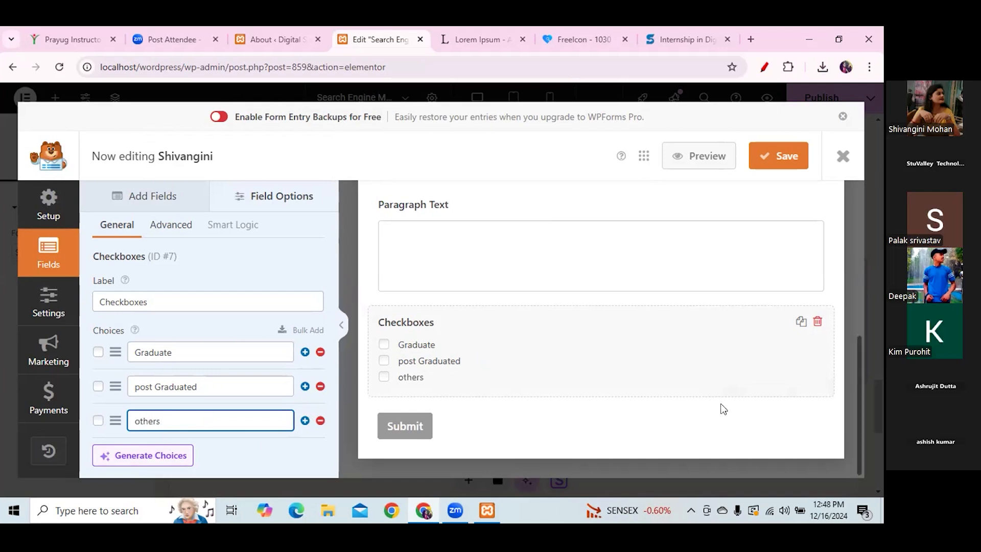
{"action": "left_click", "coordinate": [748, 414]}
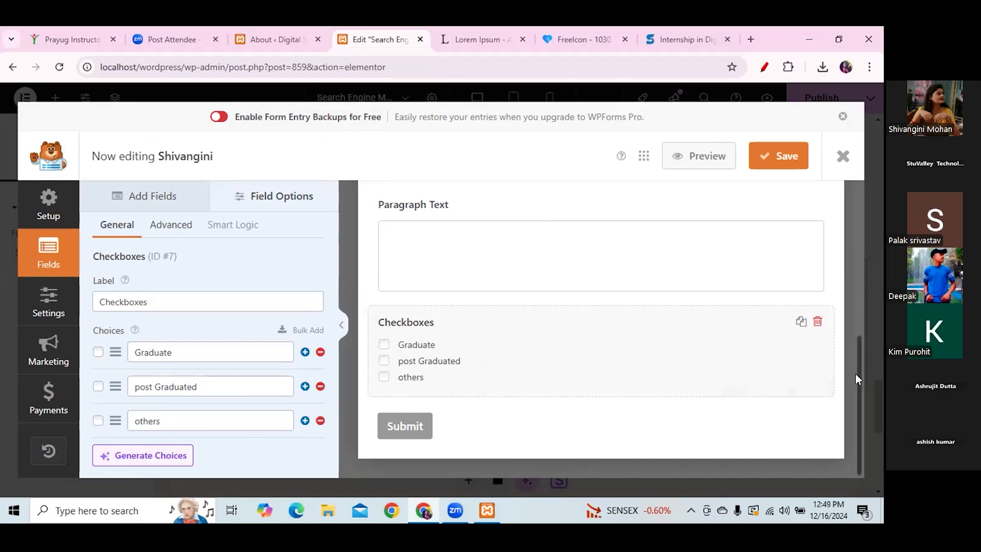
{"action": "scroll", "coordinate": [854, 330], "scroll_direction": "up", "scroll_amount": 1}
{"action": "scroll", "coordinate": [853, 332], "scroll_direction": "up", "scroll_amount": 4}
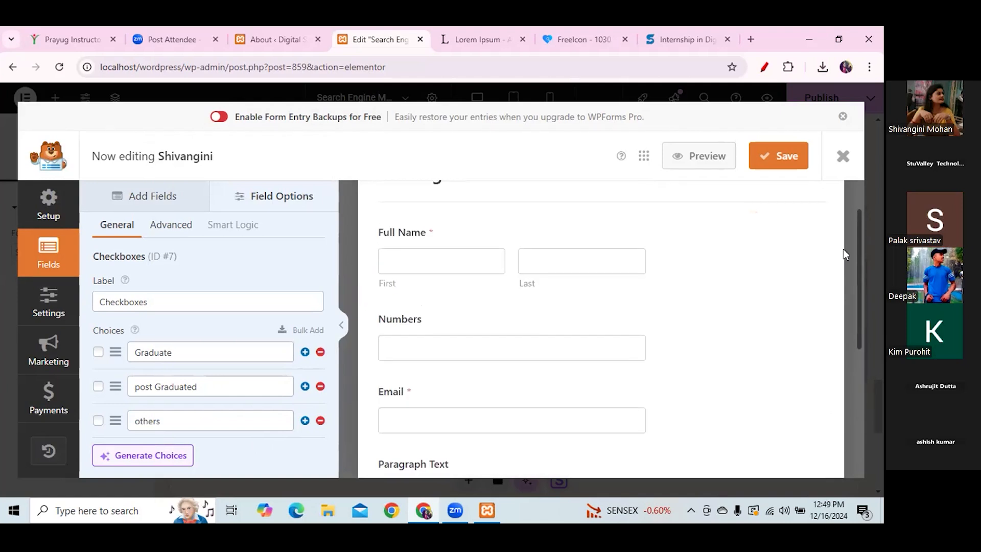
{"action": "scroll", "coordinate": [845, 261], "scroll_direction": "down", "scroll_amount": 2}
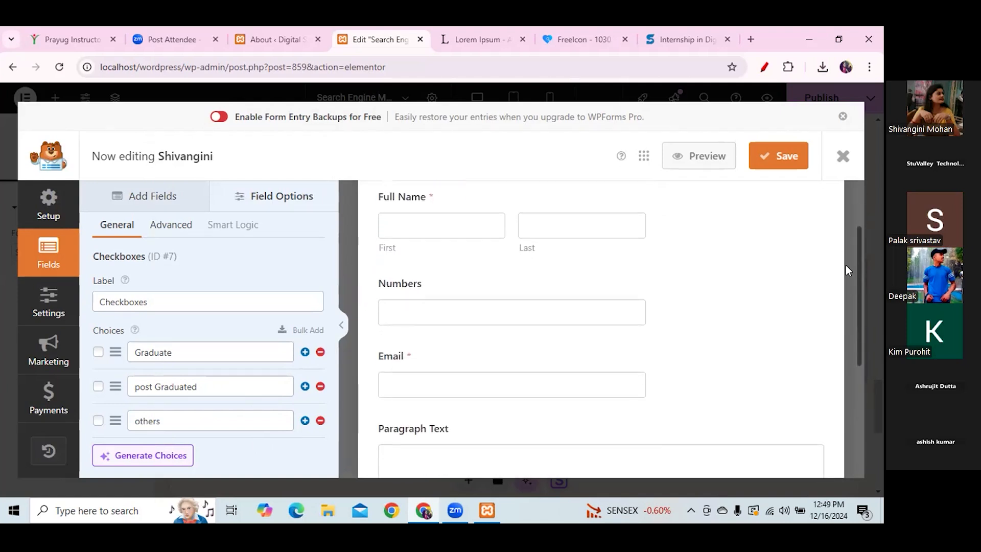
- Move Paragraph Text below Checkboxes, relabel it 'Enquiry', and save the form
{"action": "scroll", "coordinate": [848, 305], "scroll_direction": "down", "scroll_amount": 2}
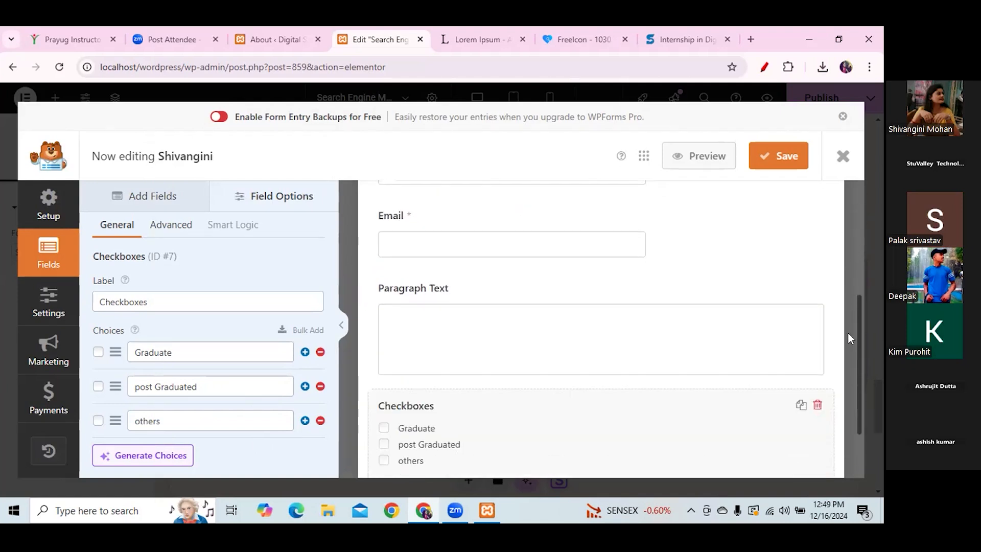
{"action": "left_click_drag", "start_coordinate": [635, 300], "coordinate": [633, 401]}
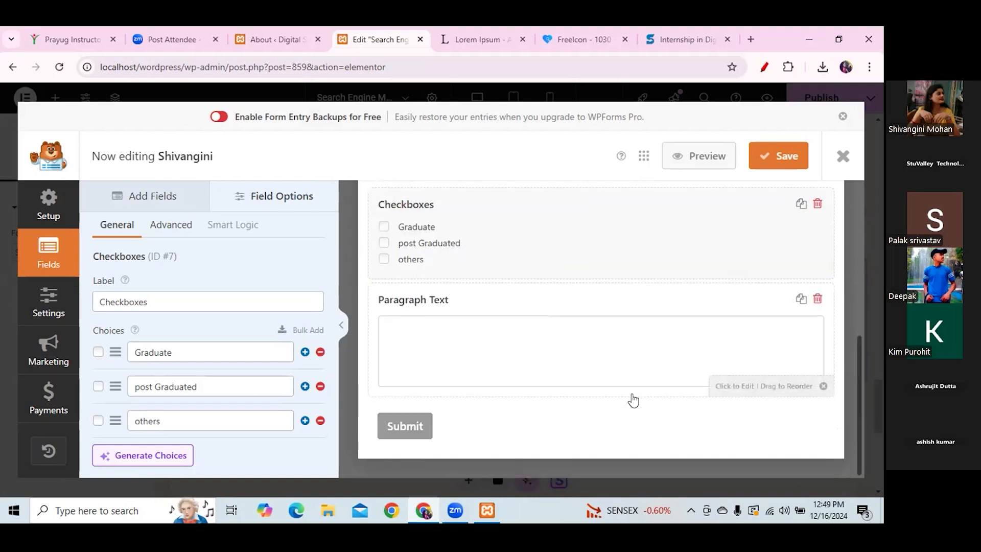
{"action": "left_click", "coordinate": [449, 305]}
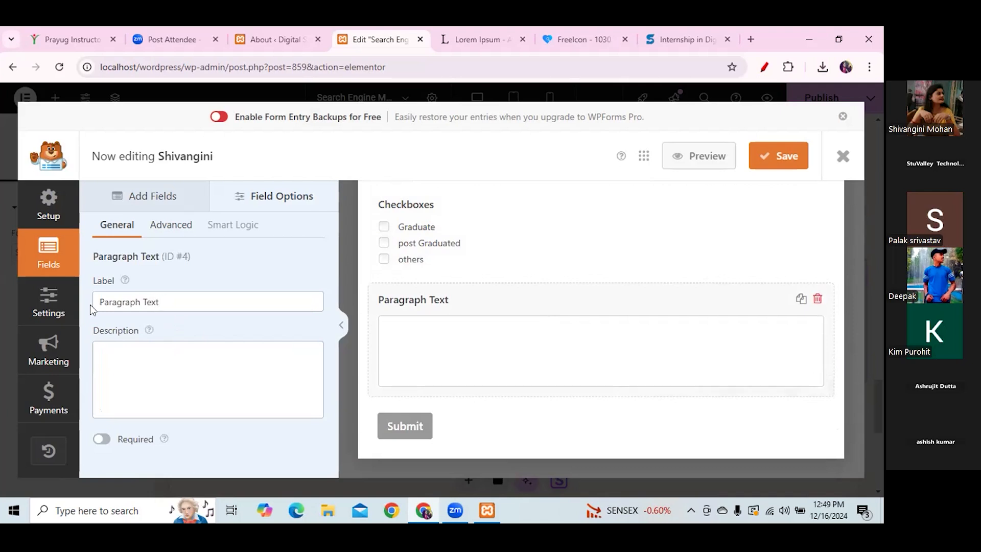
{"action": "left_click_drag", "start_coordinate": [161, 302], "coordinate": [83, 303]}
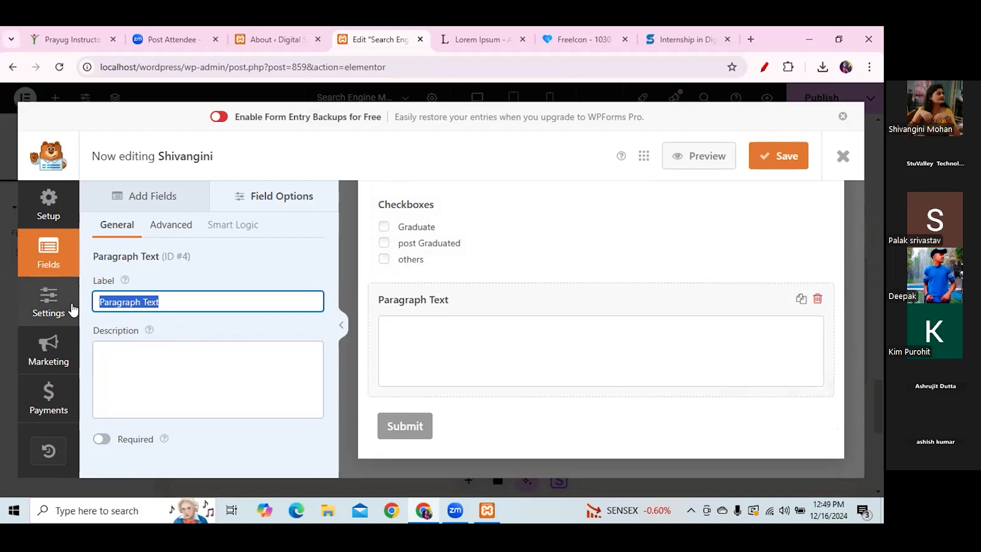
{"action": "type", "text": "Enqur"}
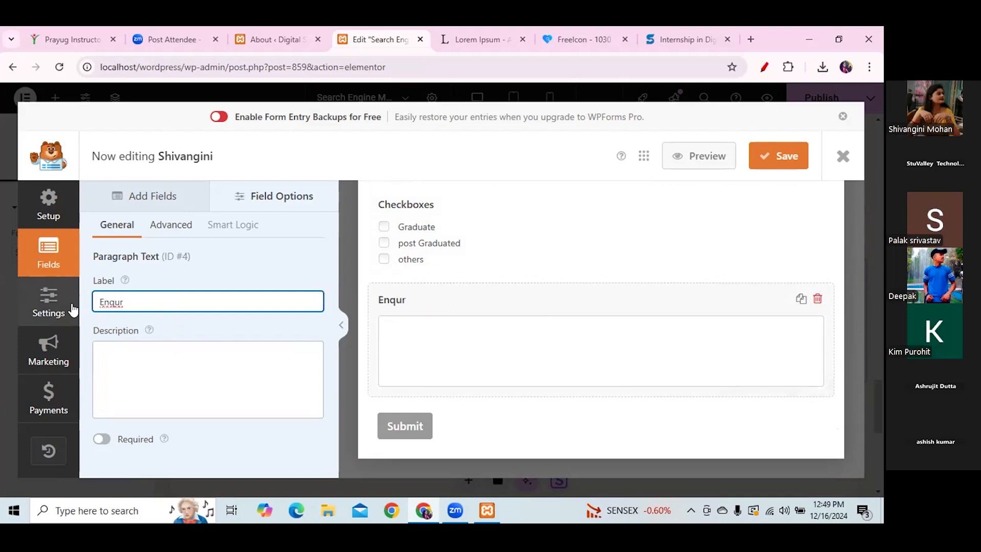
{"action": "type", "text": "iy"}
{"action": "right_click", "coordinate": [116, 302]}
{"action": "left_click", "coordinate": [152, 45]}
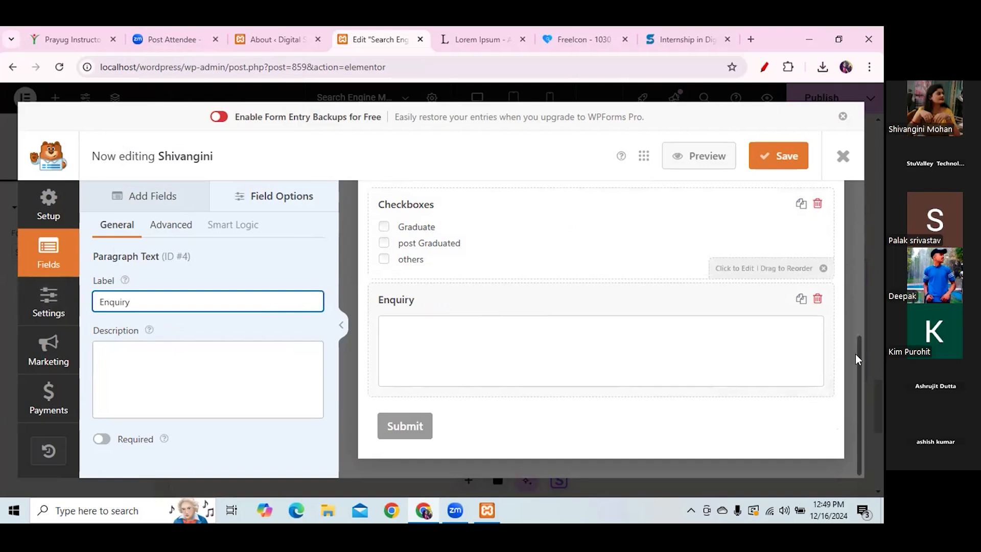
{"action": "left_click_drag", "start_coordinate": [856, 353], "coordinate": [849, 162]}
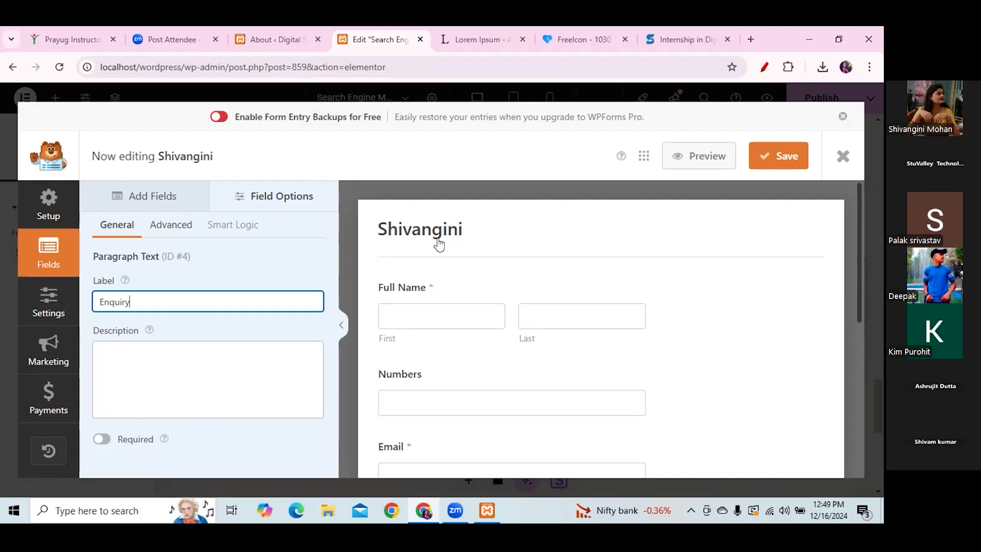
{"action": "left_click", "coordinate": [780, 155]}
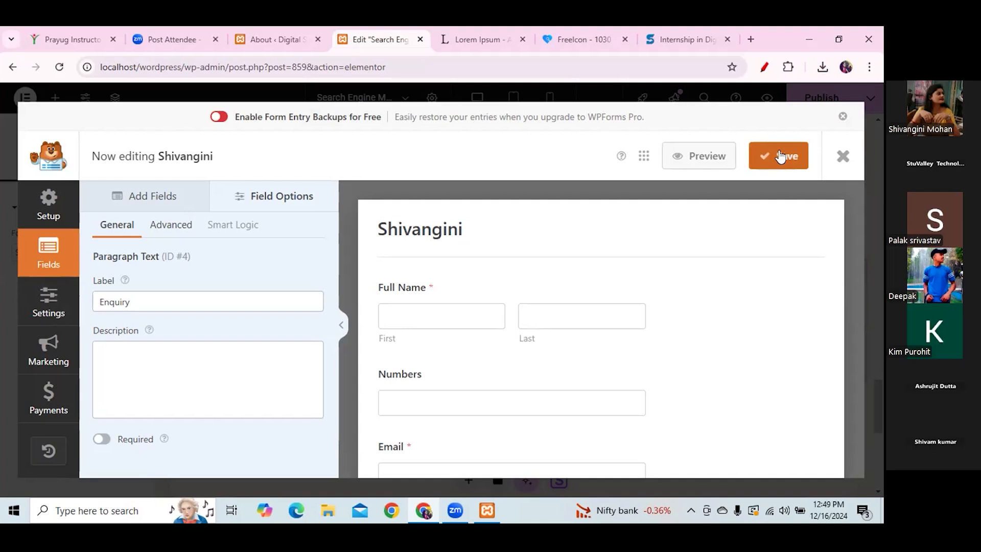
- Save and exit the builder, then pick the new form in the WPForms widget's Form dropdown
{"action": "left_click", "coordinate": [782, 159]}
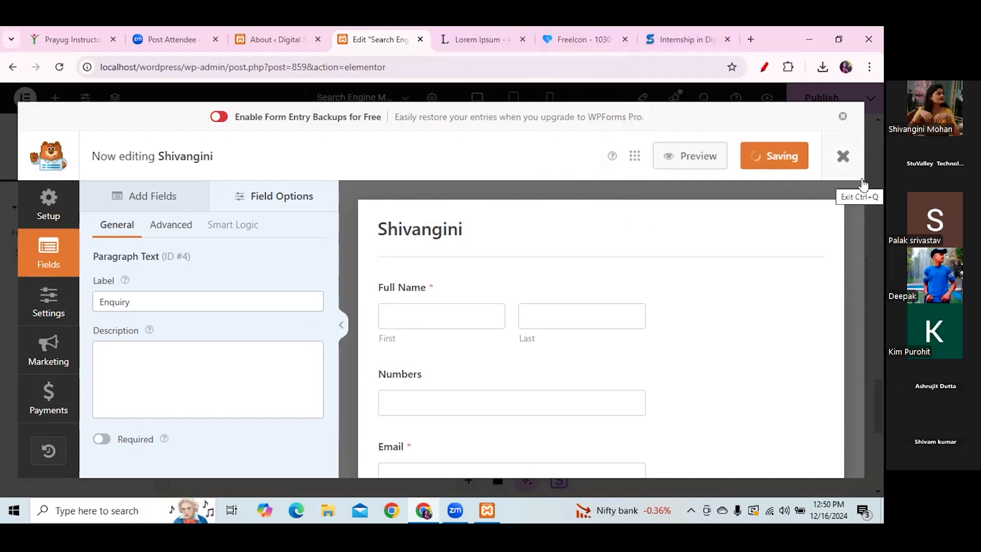
{"action": "left_click", "coordinate": [843, 155]}
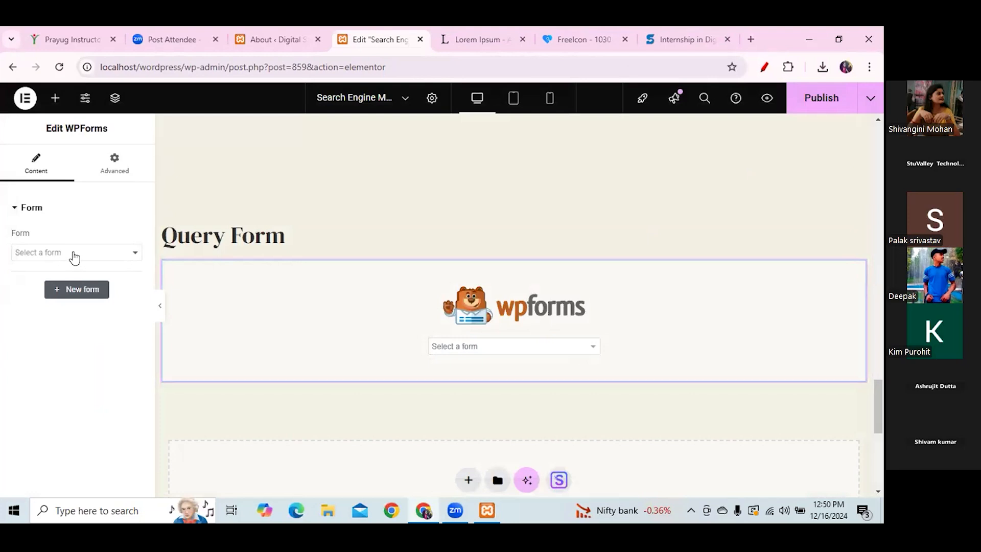
{"action": "left_click", "coordinate": [134, 256]}
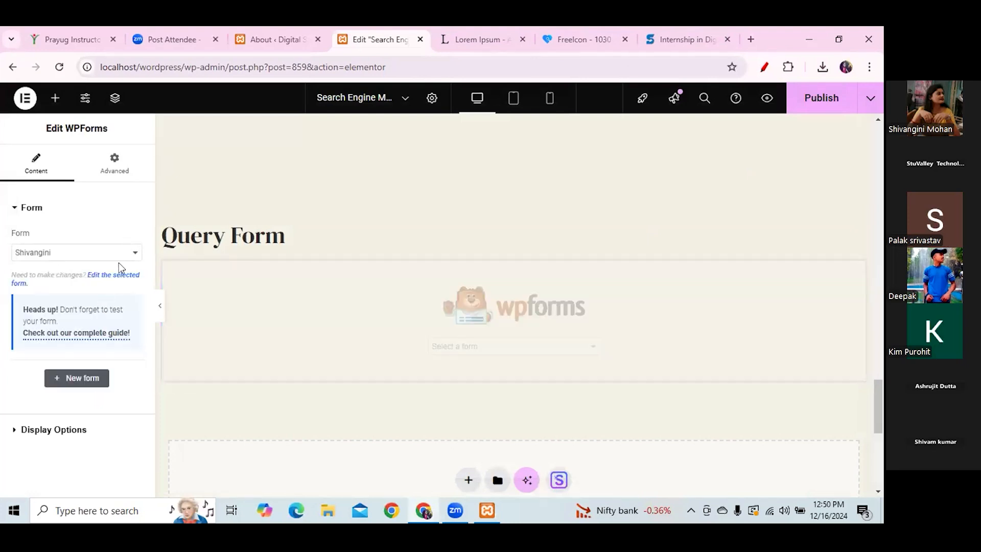
{"action": "left_click", "coordinate": [122, 254]}
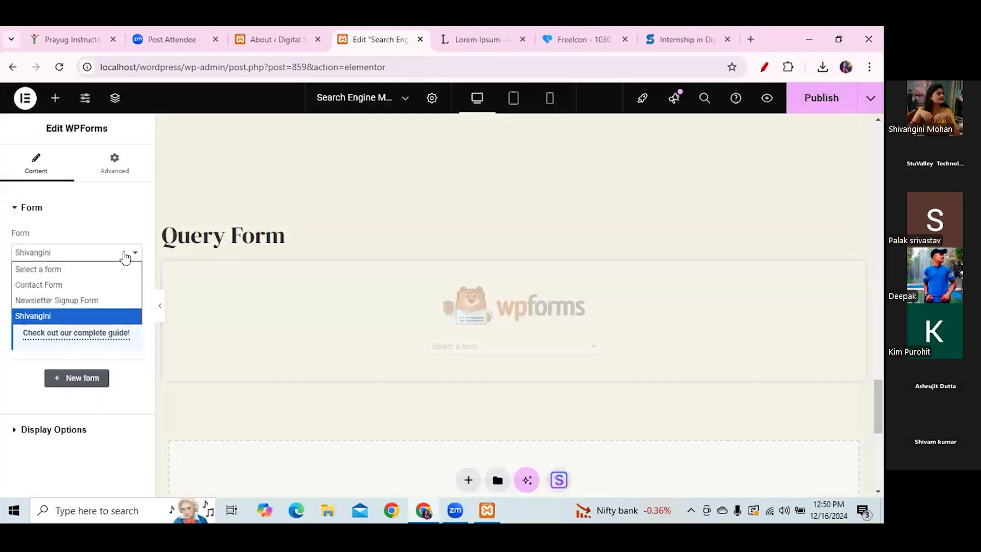
{"action": "left_click", "coordinate": [34, 314]}
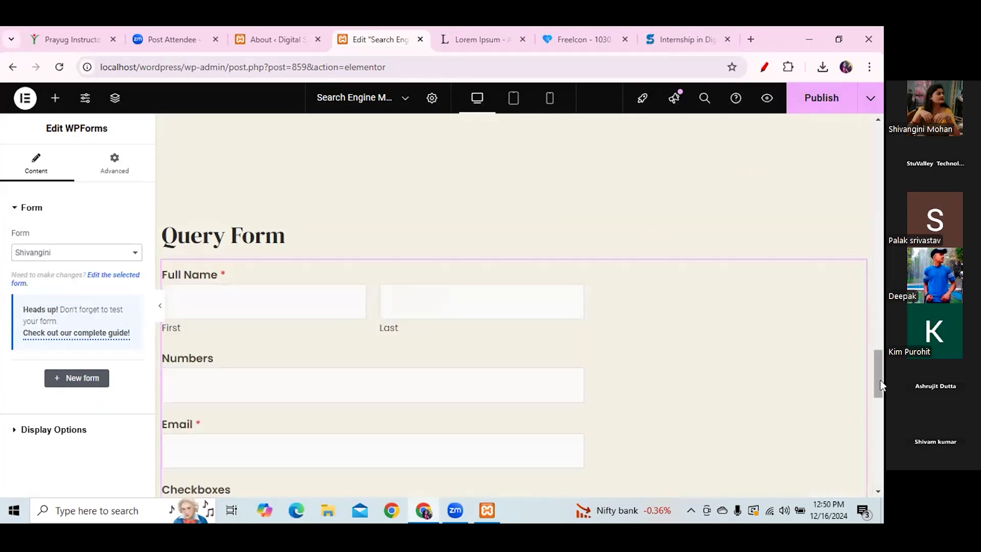
{"action": "scroll", "coordinate": [881, 384], "scroll_direction": "down", "scroll_amount": 1}
{"action": "mouse_move", "coordinate": [881, 384]}
{"action": "left_mouse_down"}
{"action": "mouse_move", "coordinate": [882, 423]}
{"action": "mouse_move", "coordinate": [870, 370]}
{"action": "left_mouse_up"}
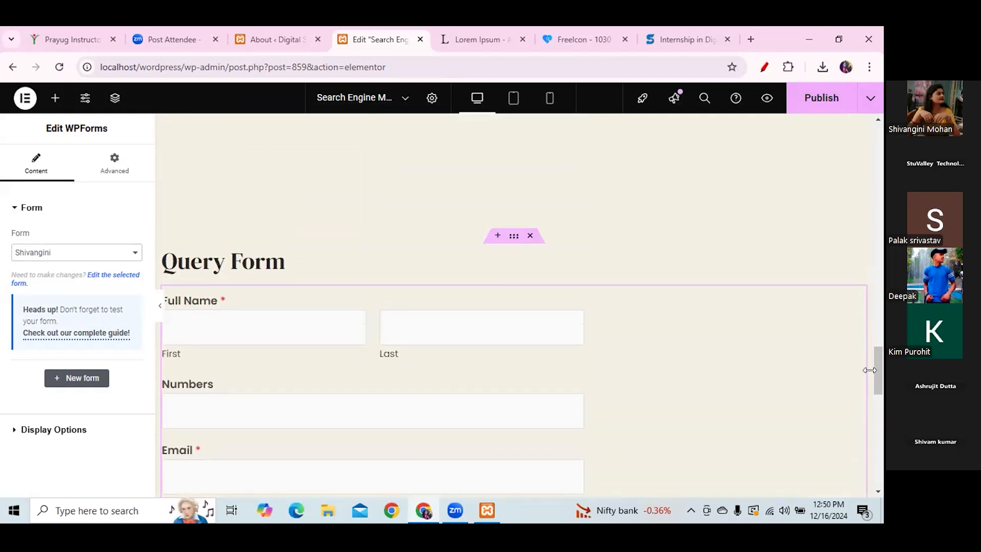
- Reselect the WPForms widget in the Query Form section and launch + New form
{"action": "left_click", "coordinate": [513, 238]}
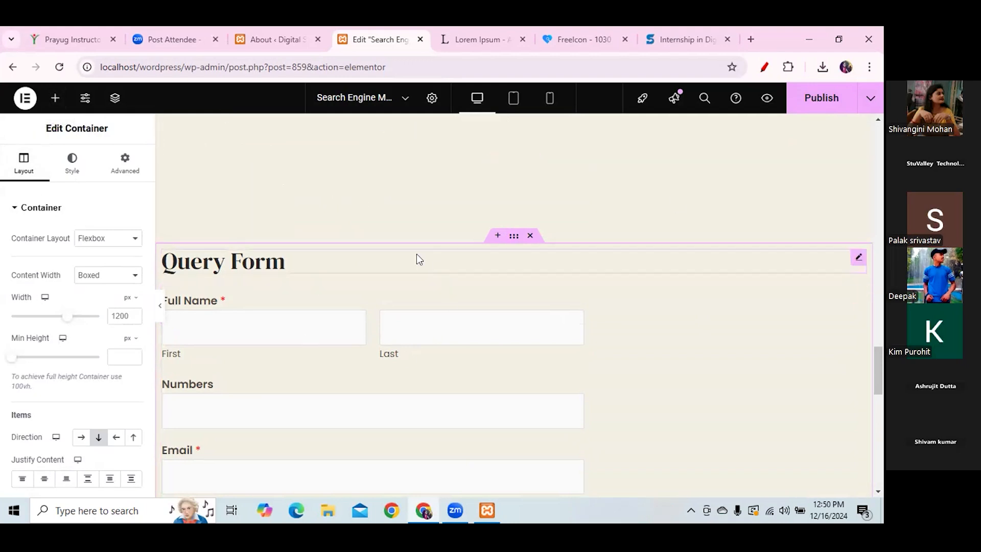
{"action": "left_click", "coordinate": [726, 378]}
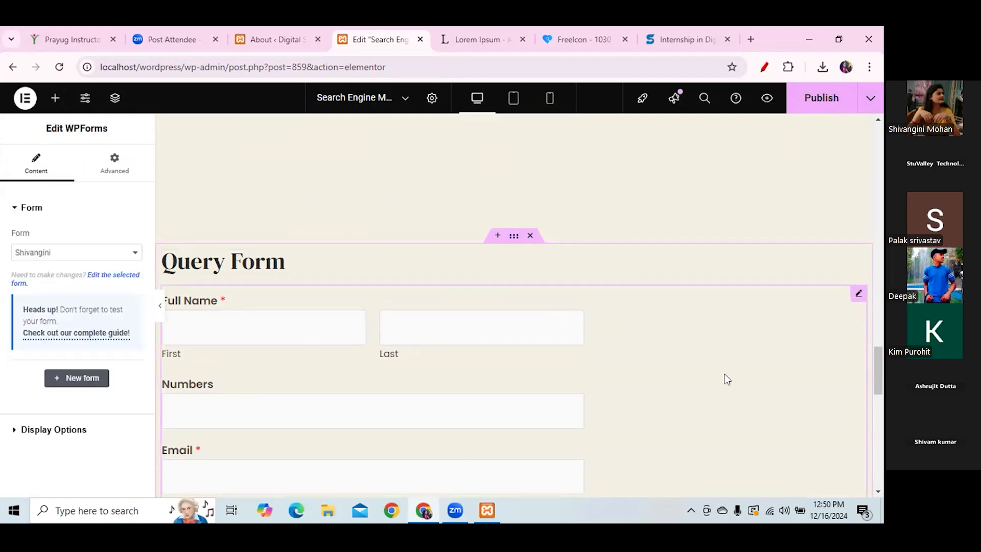
{"action": "left_click", "coordinate": [74, 380]}
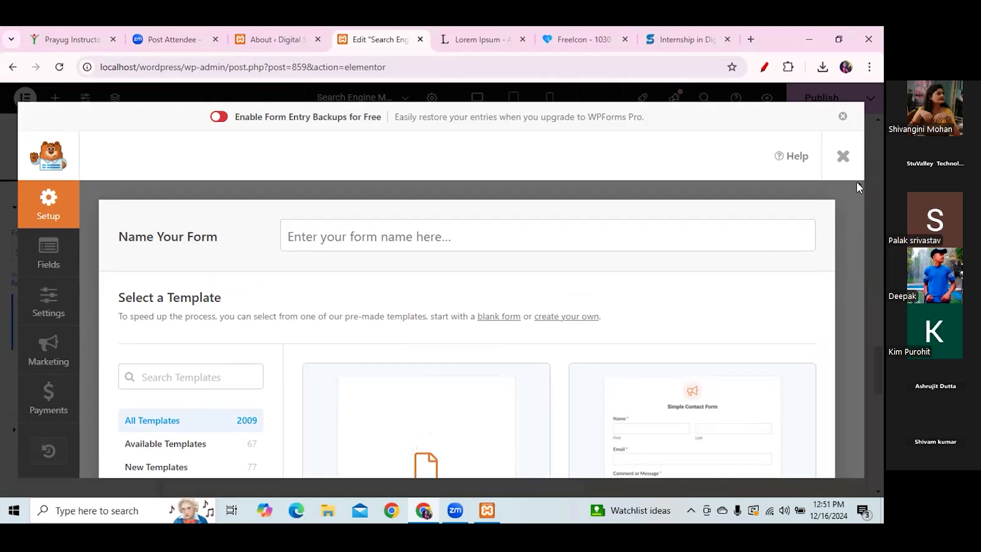
- Try and clear a template search, then switch to the WordPress 6.7.1 About tab
{"action": "scroll", "coordinate": [856, 183], "scroll_direction": "down", "scroll_amount": 10}
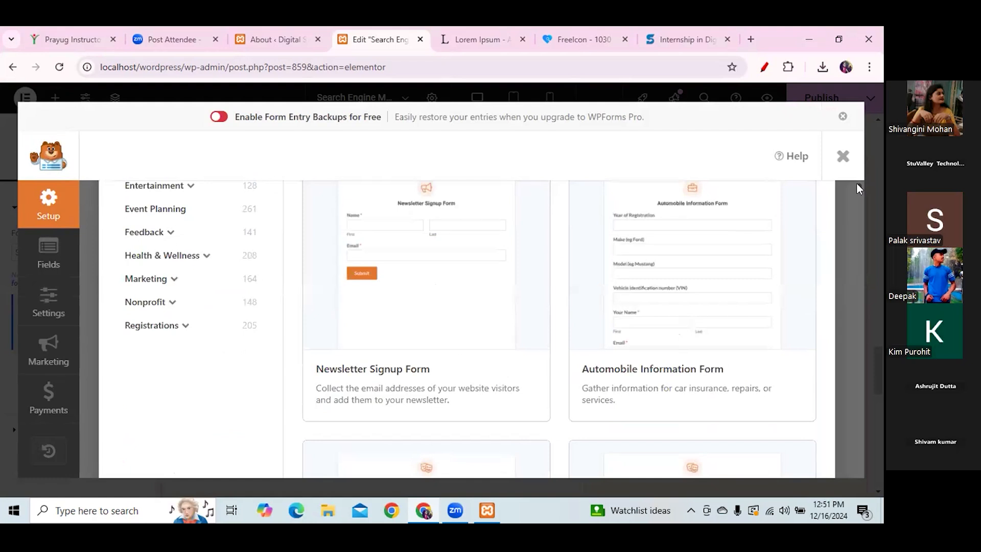
{"action": "scroll", "coordinate": [856, 187], "scroll_direction": "up", "scroll_amount": 10}
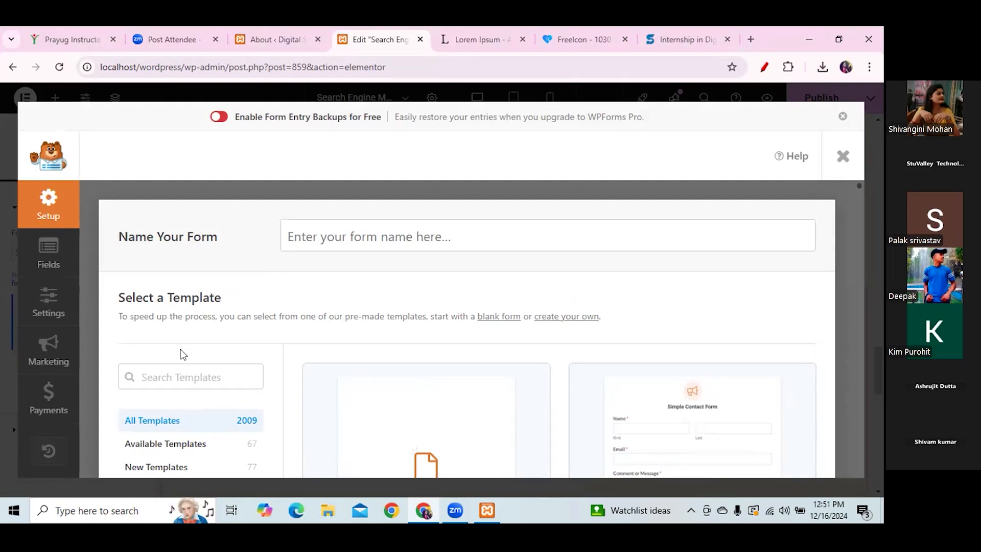
{"action": "left_click", "coordinate": [188, 378]}
{"action": "type", "text": "shivan"}
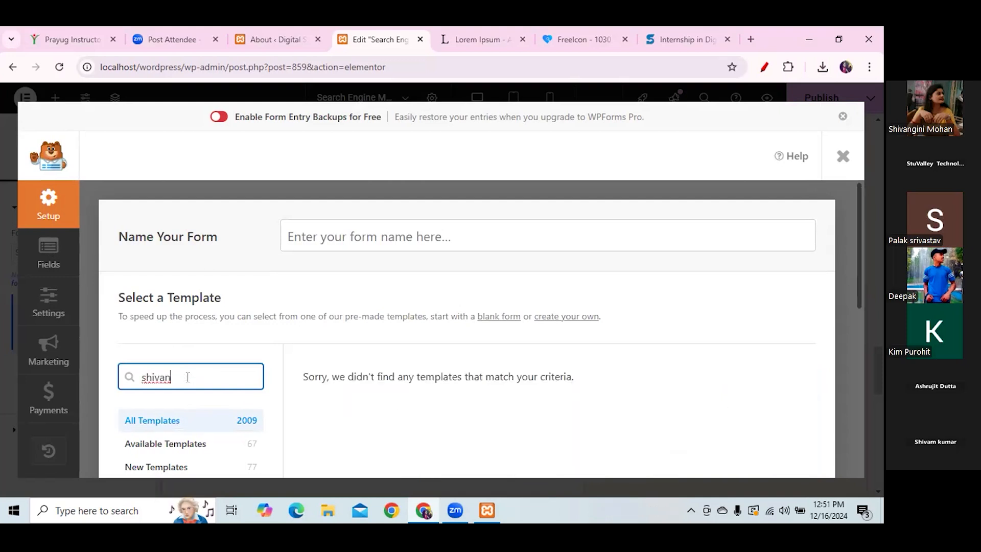
{"action": "key", "text": "BackSpace"}
{"action": "key", "text": "BackSpace"}
{"action": "key", "text": "BackSpace"}
{"action": "key", "text": "BackSpace"}
{"action": "key", "text": "BackSpace"}
{"action": "key", "text": "BackSpace"}
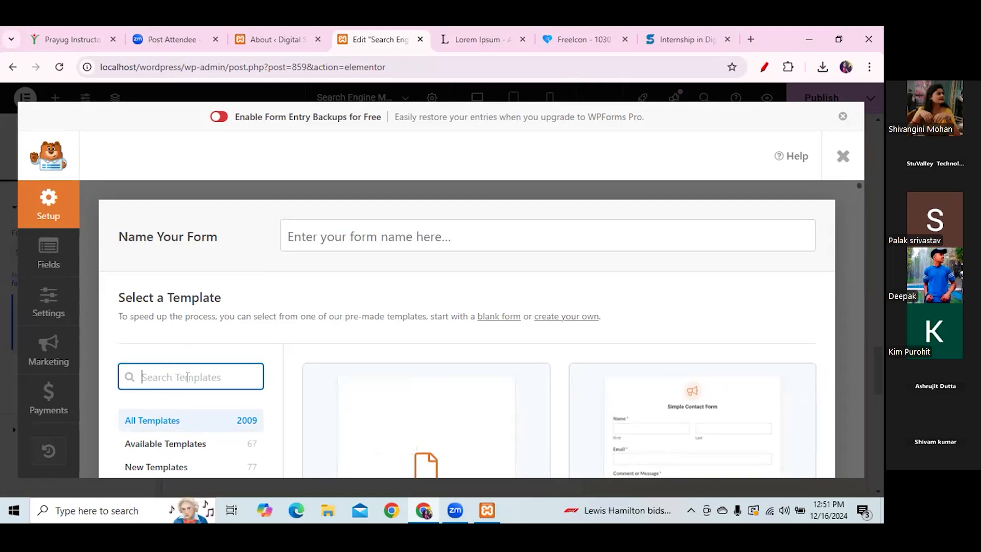
{"action": "left_click", "coordinate": [241, 135]}
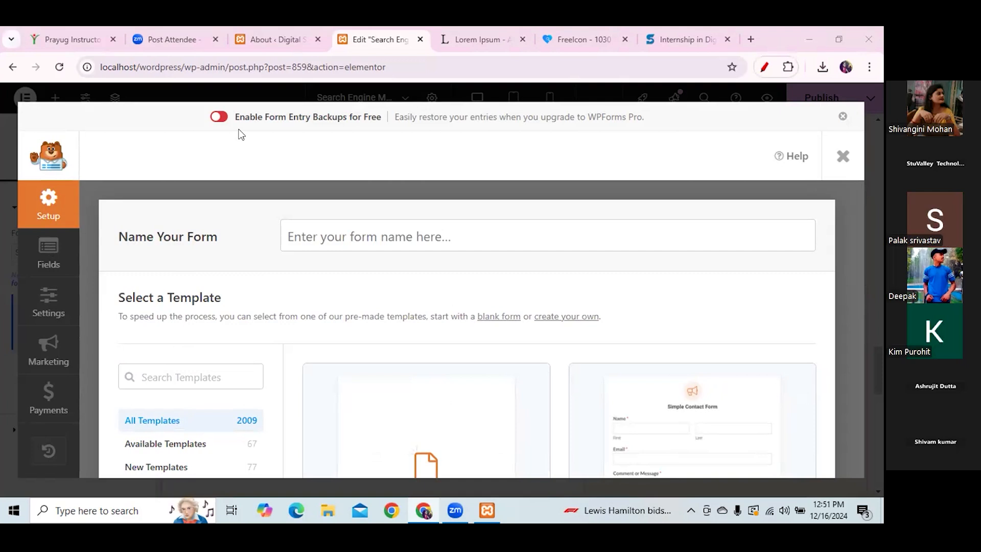
{"action": "left_click", "coordinate": [273, 39]}
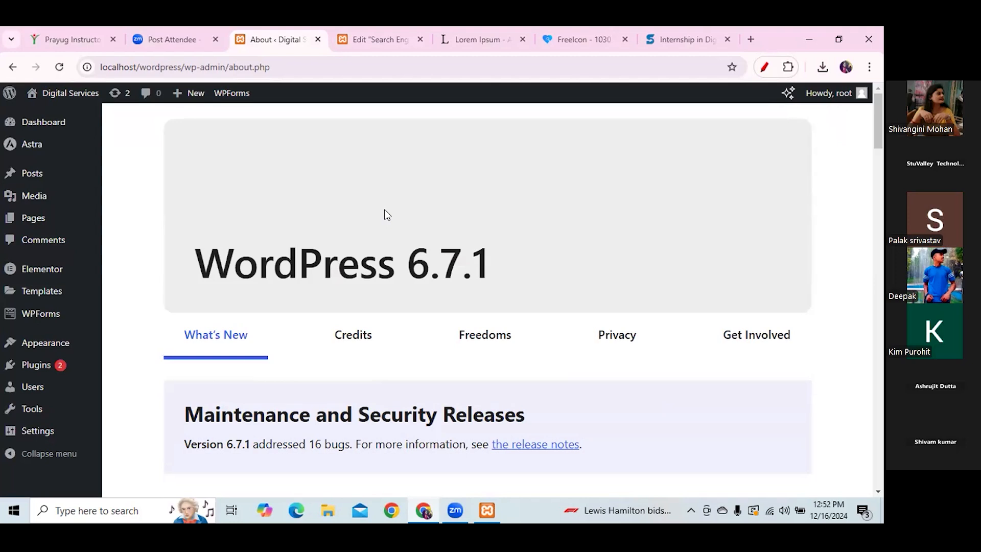
- Check the WPForms All Forms list, then go back to the Elementor editor tab
{"action": "mouse_move", "coordinate": [240, 97]}
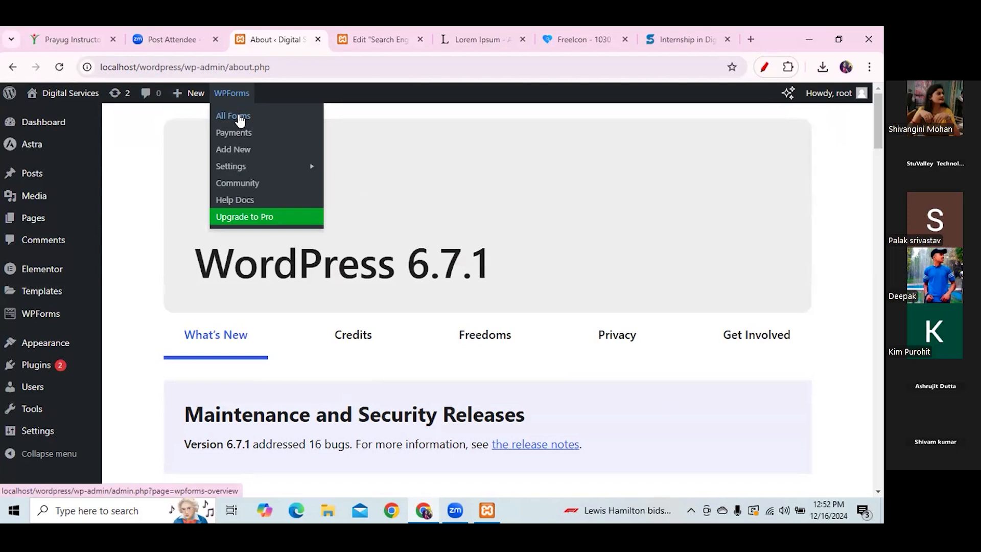
{"action": "left_click", "coordinate": [240, 120]}
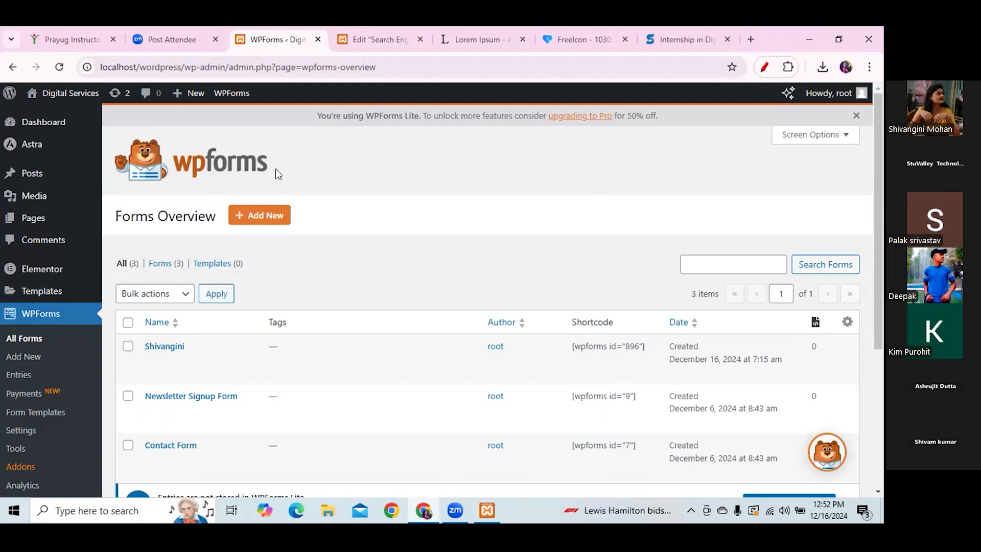
{"action": "left_click", "coordinate": [12, 69]}
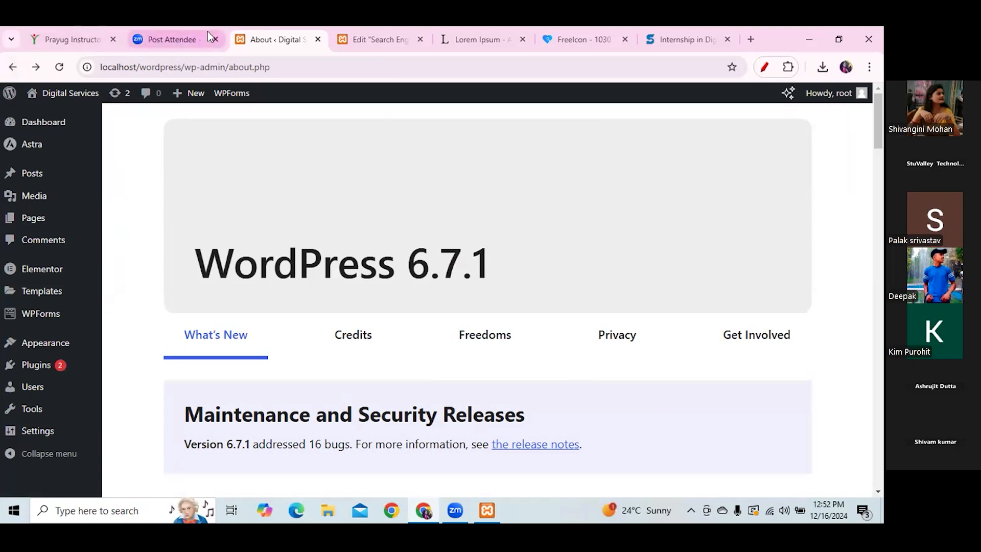
{"action": "left_click", "coordinate": [368, 37]}
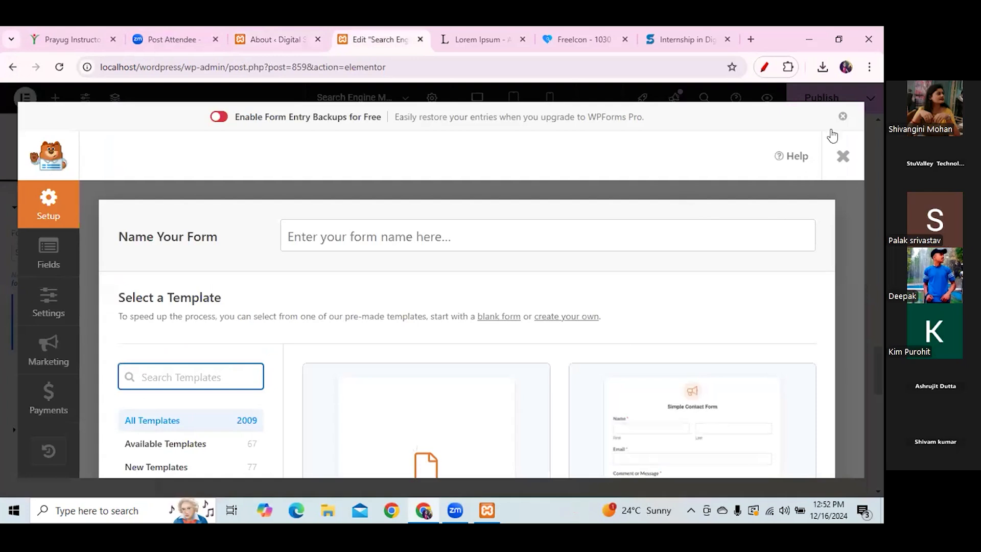
- Dismiss the WPForms new-form screen, look over the embedded Query Form, and return to the About ‹ Digital tab
{"action": "left_click", "coordinate": [842, 156]}
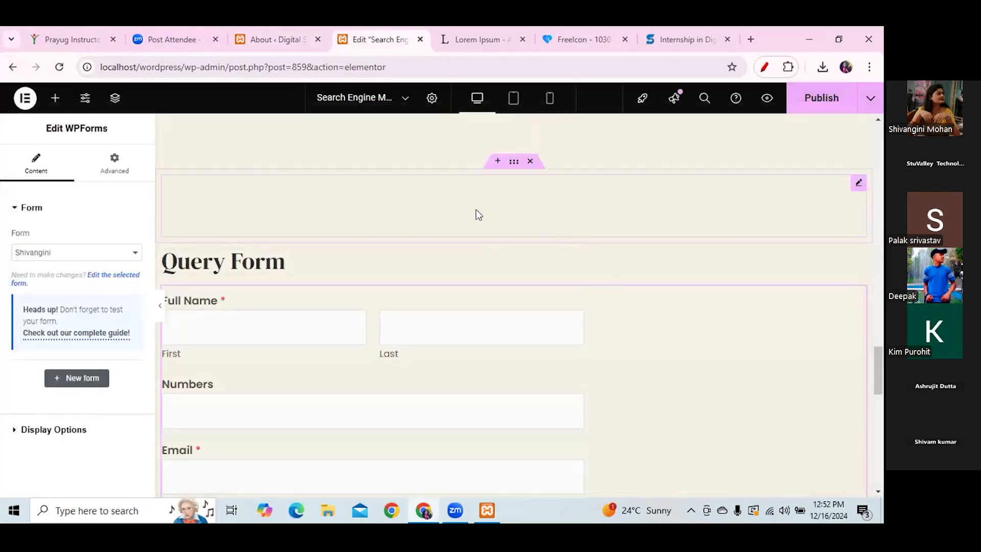
{"action": "left_click_drag", "start_coordinate": [879, 383], "coordinate": [880, 398]}
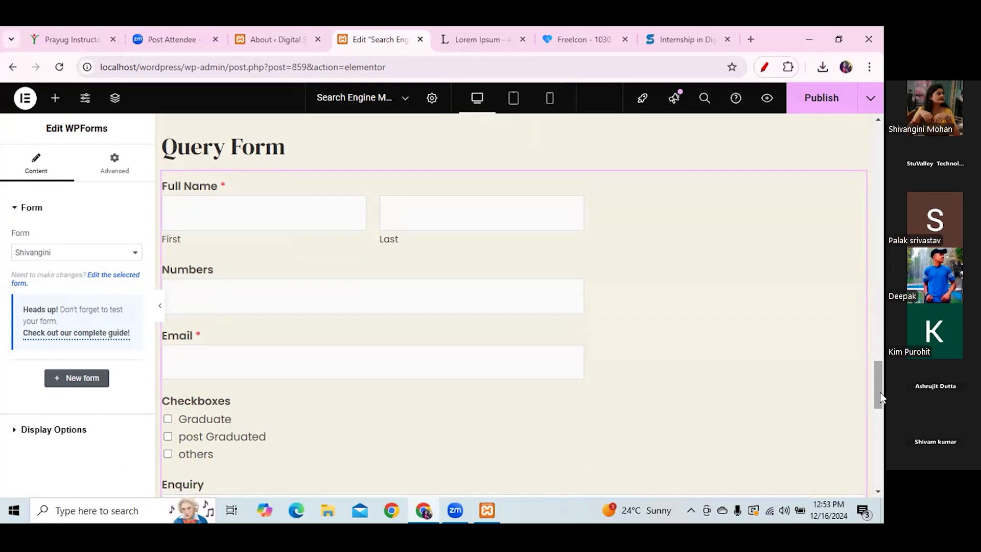
{"action": "left_click", "coordinate": [268, 36]}
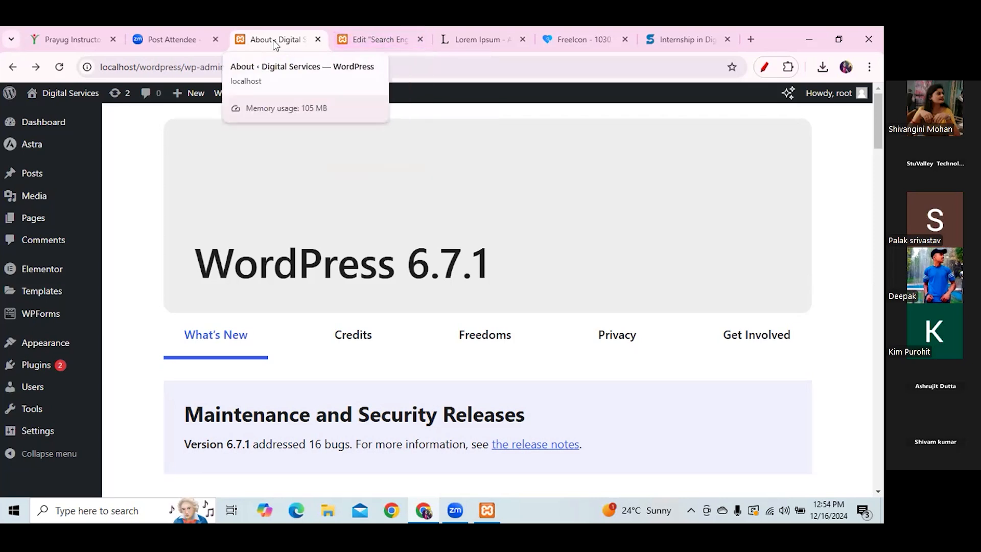
- Go to WPForms › All Forms to see the three existing forms, including Newsletter Signup and Contact Form
{"action": "left_click", "coordinate": [378, 39]}
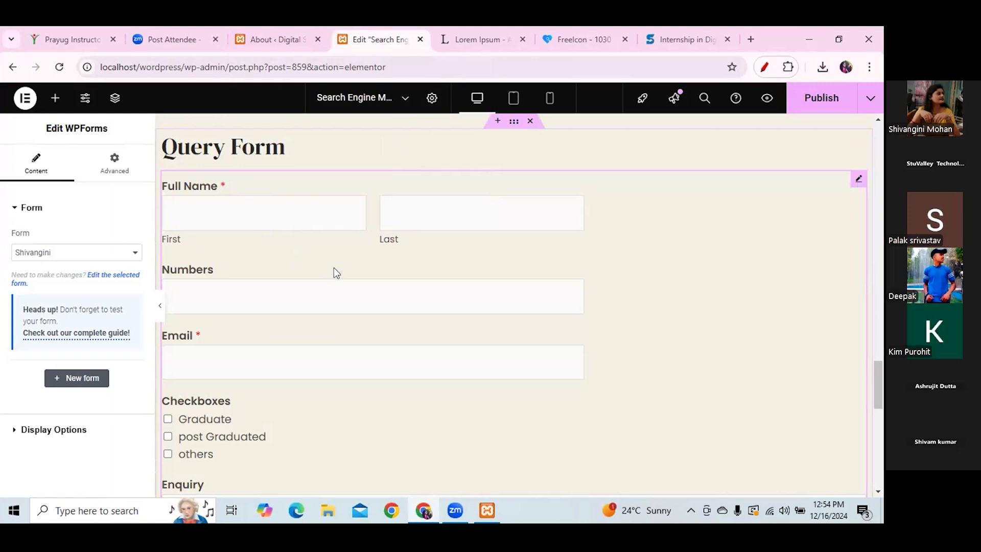
{"action": "left_click", "coordinate": [275, 41]}
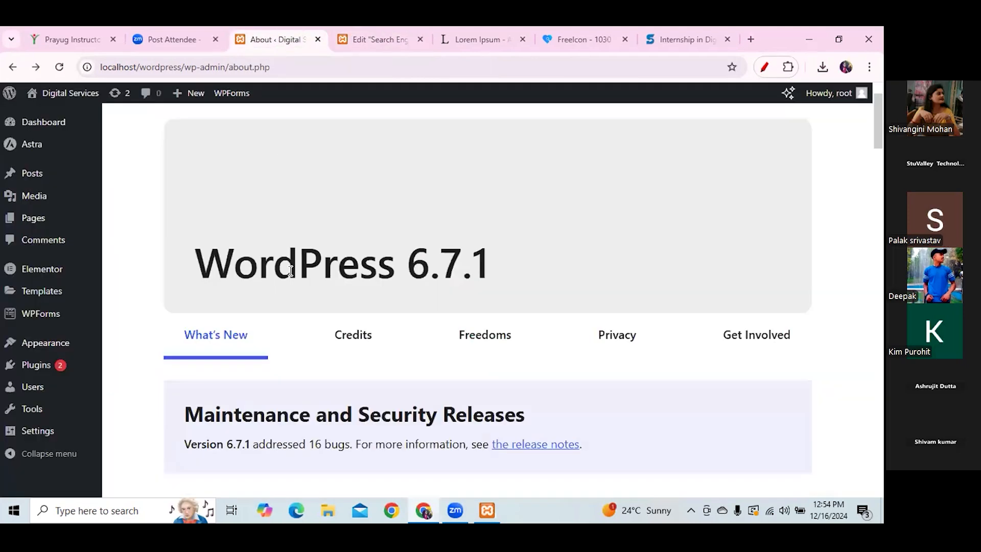
{"action": "left_click", "coordinate": [763, 67]}
{"action": "left_click_drag", "start_coordinate": [213, 104], "coordinate": [260, 104]}
{"action": "left_click", "coordinate": [838, 173]}
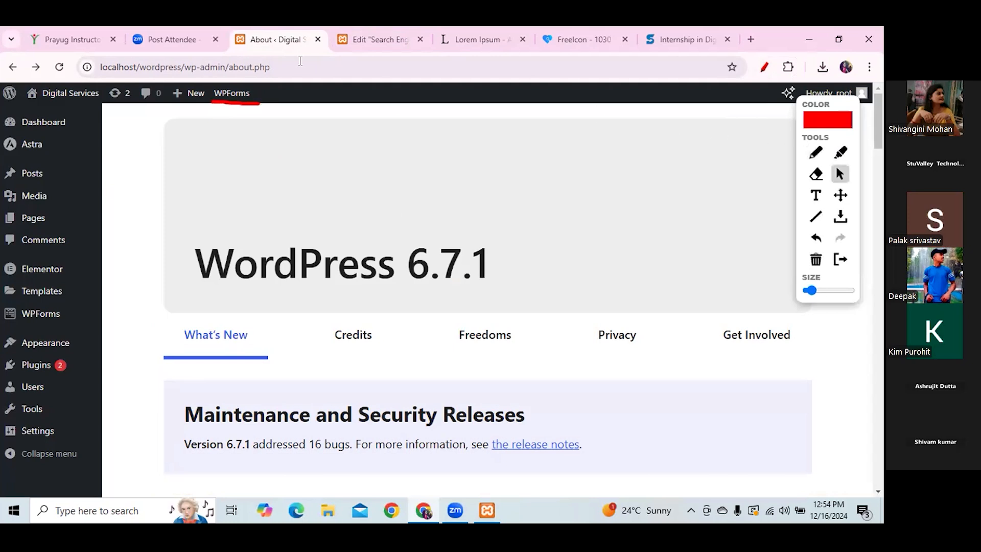
{"action": "left_click", "coordinate": [236, 95]}
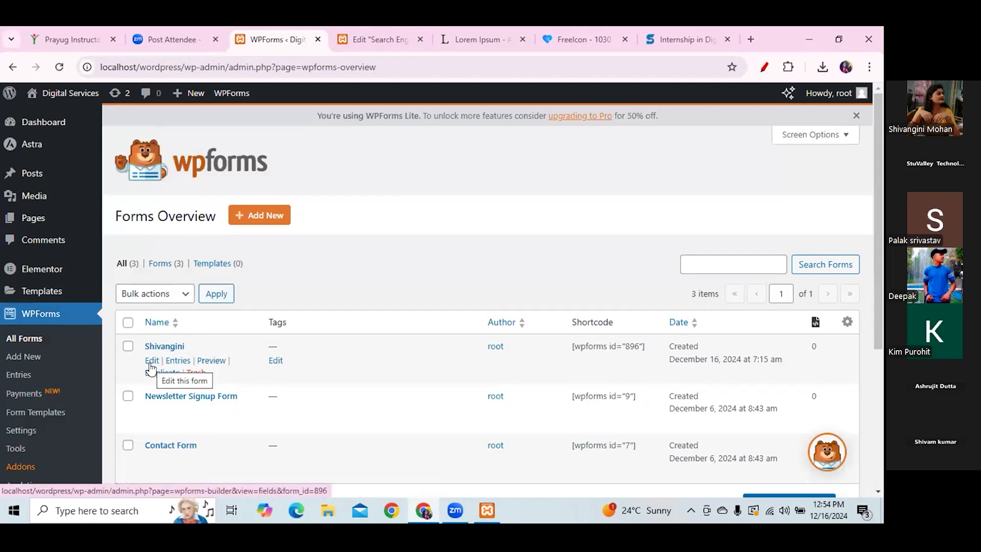
- Edit the top form and add a Dropdown field below the checkboxes
{"action": "left_click", "coordinate": [151, 365]}
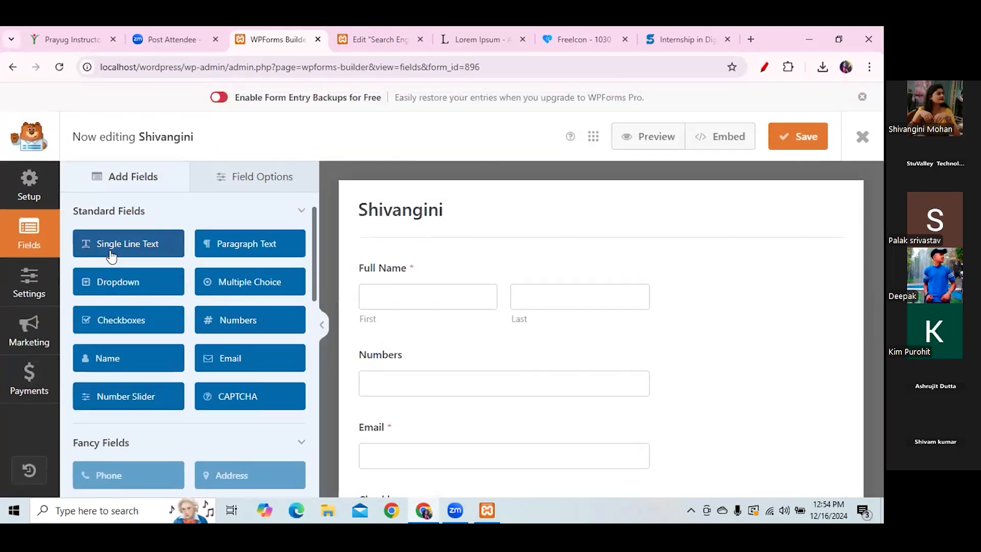
{"action": "left_click_drag", "start_coordinate": [878, 258], "coordinate": [881, 362]}
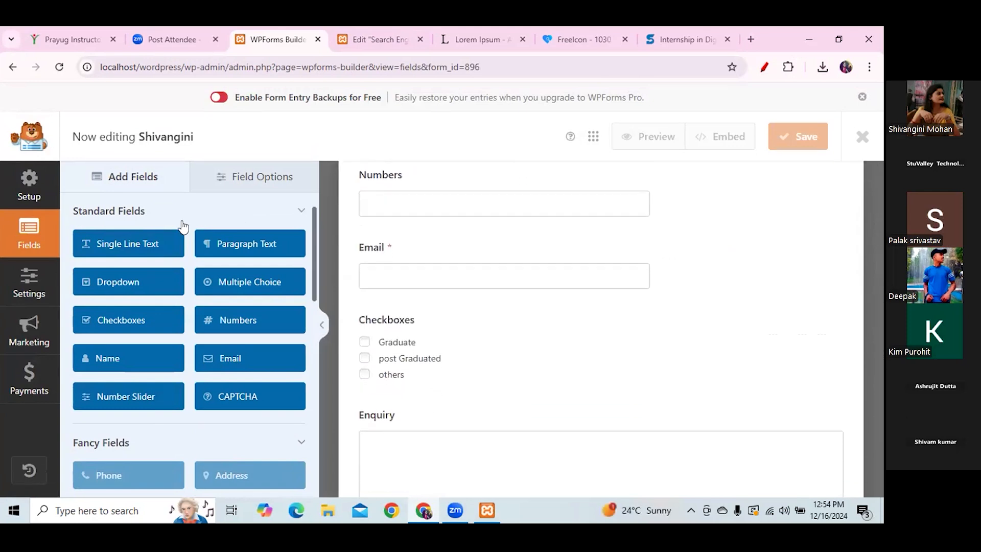
{"action": "left_click_drag", "start_coordinate": [176, 291], "coordinate": [418, 415]}
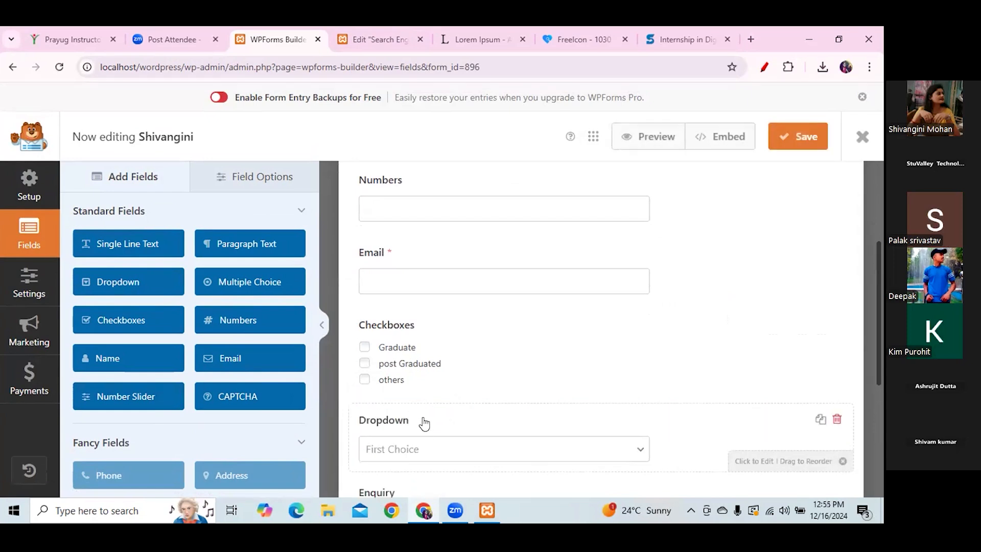
{"action": "left_click", "coordinate": [821, 419]}
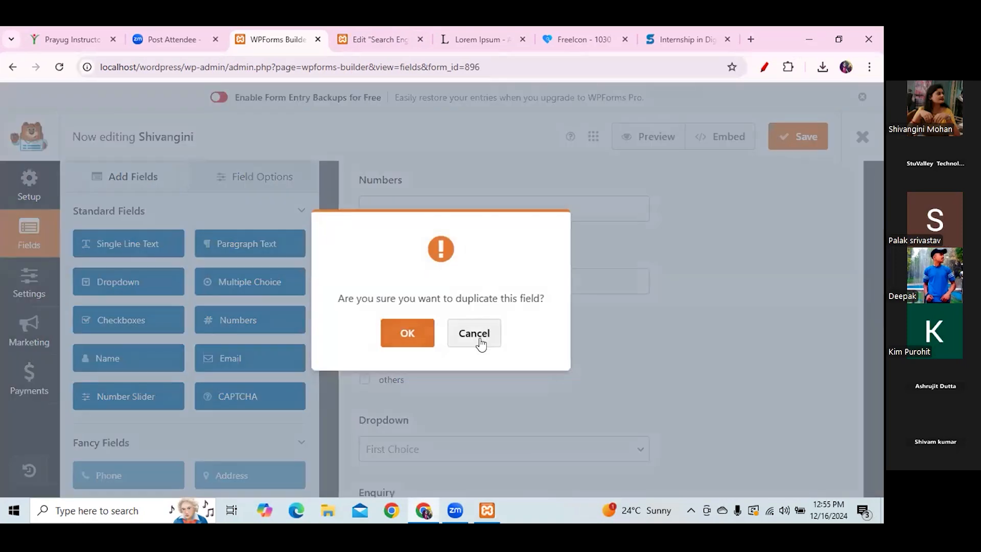
{"action": "left_click", "coordinate": [474, 333]}
{"action": "left_click_drag", "start_coordinate": [878, 357], "coordinate": [882, 406]}
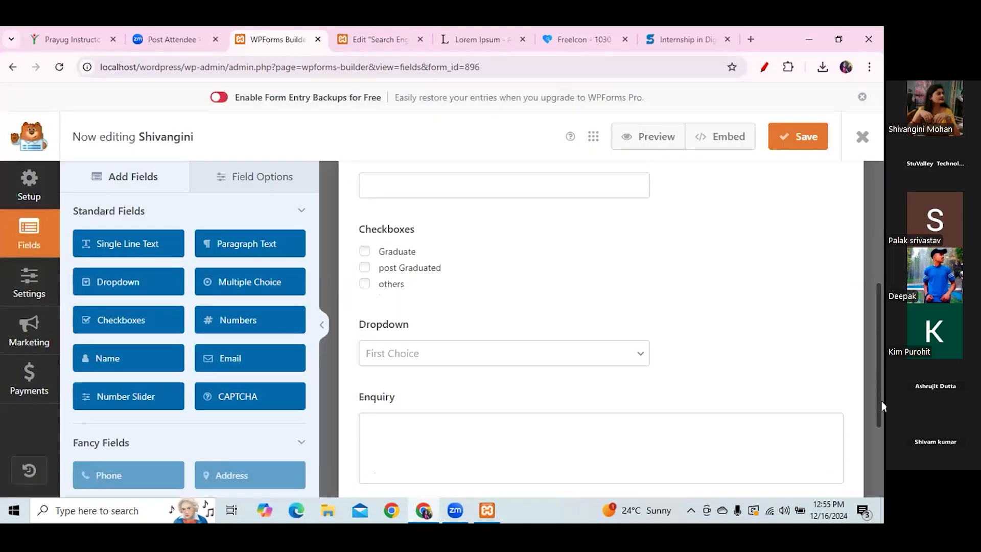
{"action": "left_click", "coordinate": [560, 357]}
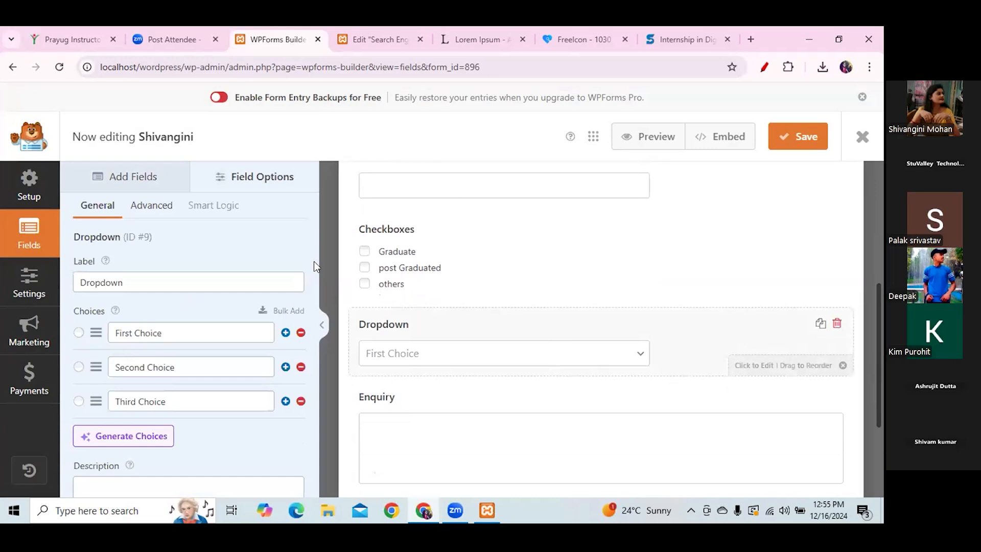
- Label the dropdown 'Gender' with choices Male, Female and Unkown
{"action": "double_click", "coordinate": [130, 282]}
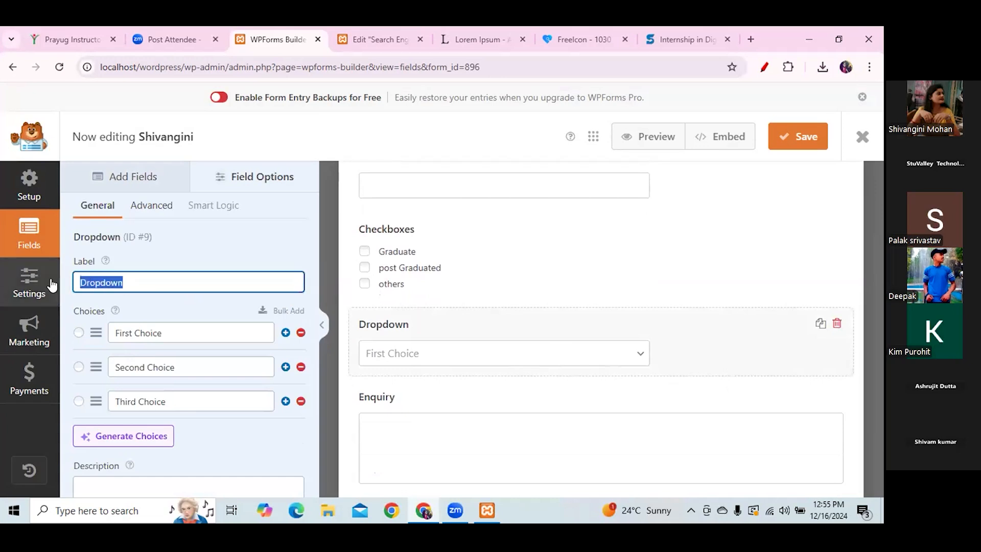
{"action": "type", "text": "Gender"}
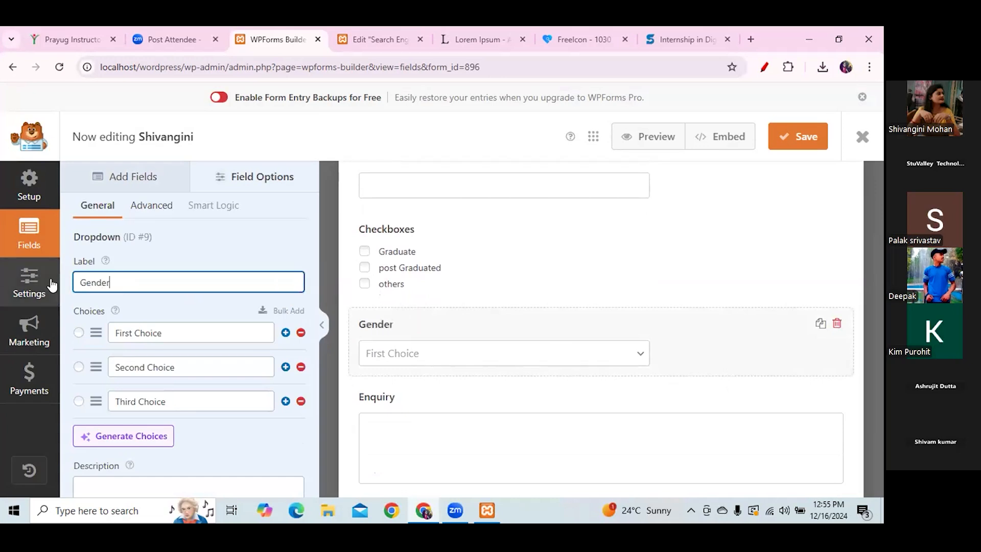
{"action": "left_click_drag", "start_coordinate": [162, 330], "coordinate": [101, 334]}
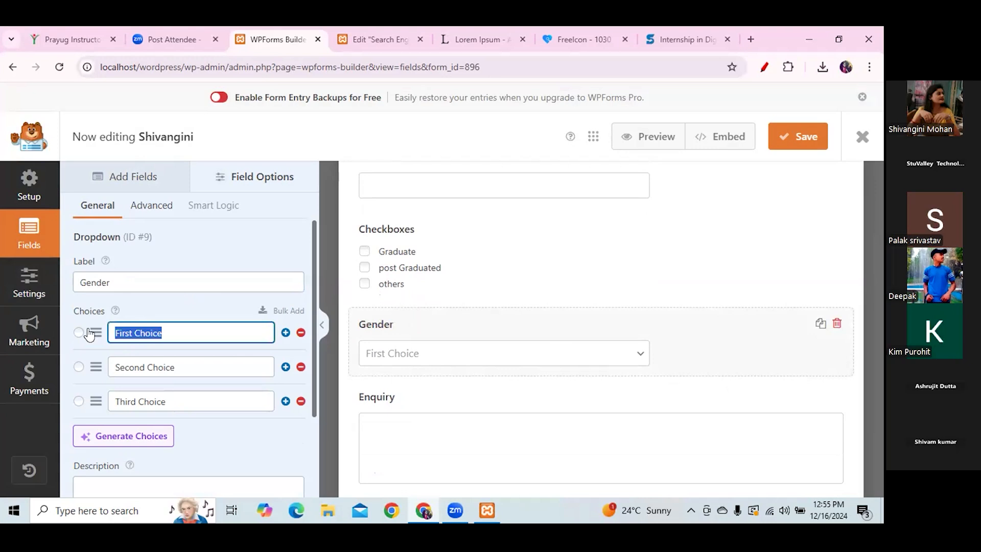
{"action": "type", "text": "m"}
{"action": "key", "text": "BackSpace"}
{"action": "type", "text": "Ma"}
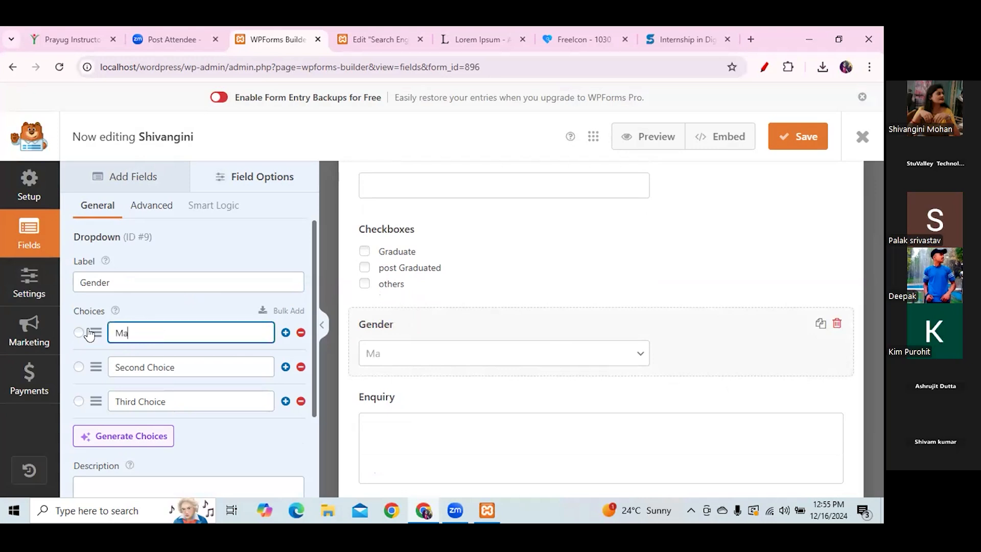
{"action": "type", "text": "le"}
{"action": "left_click_drag", "start_coordinate": [174, 368], "coordinate": [89, 377]}
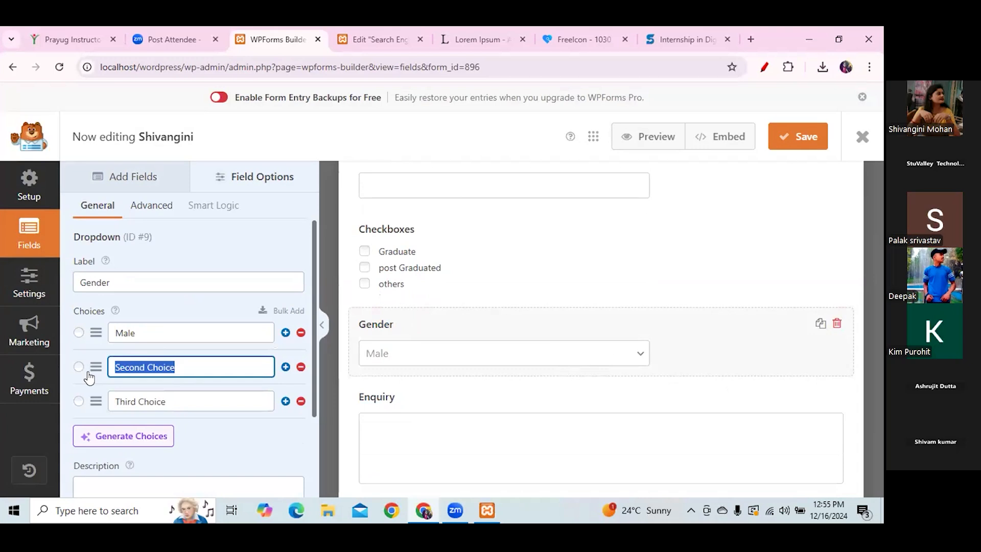
{"action": "type", "text": "Female"}
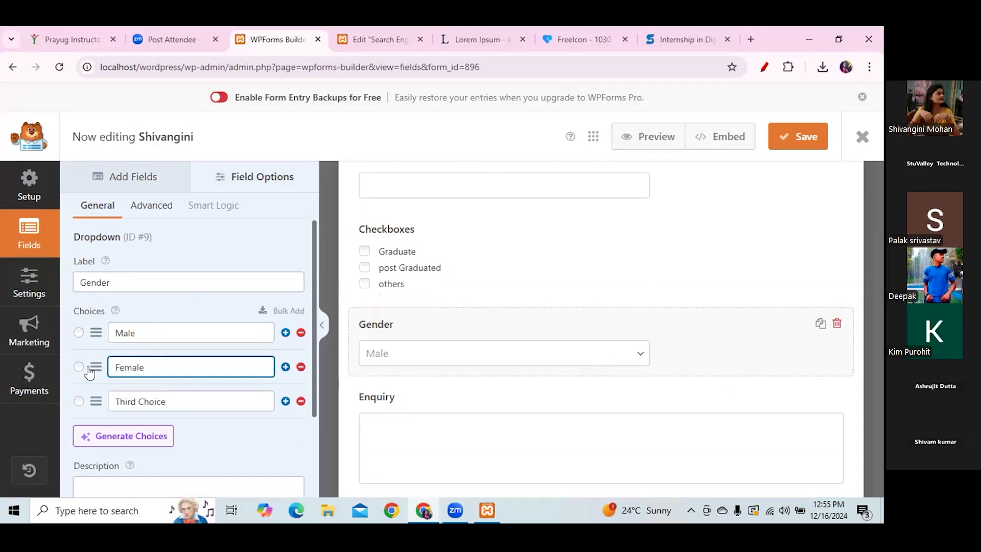
{"action": "left_click_drag", "start_coordinate": [180, 400], "coordinate": [62, 407]}
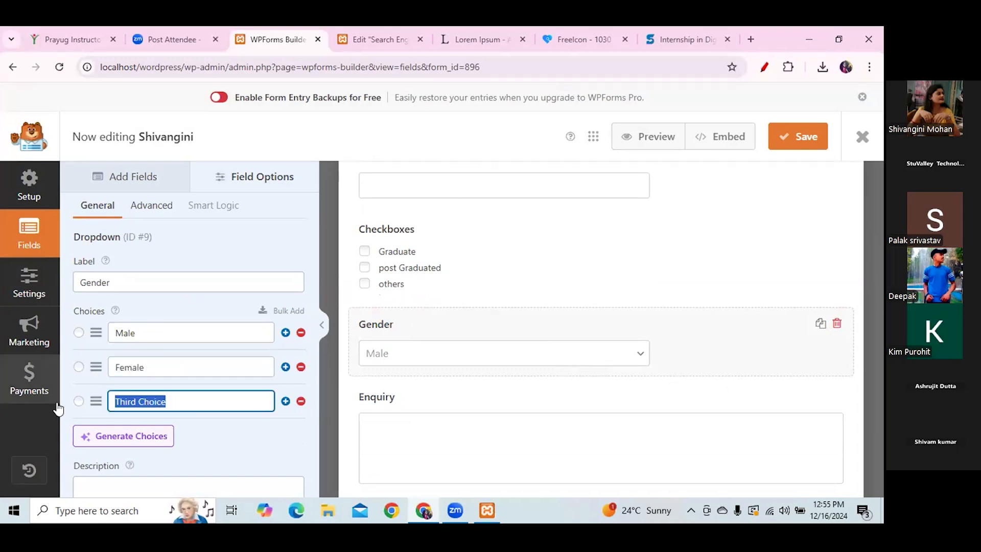
{"action": "type", "text": "nko"}
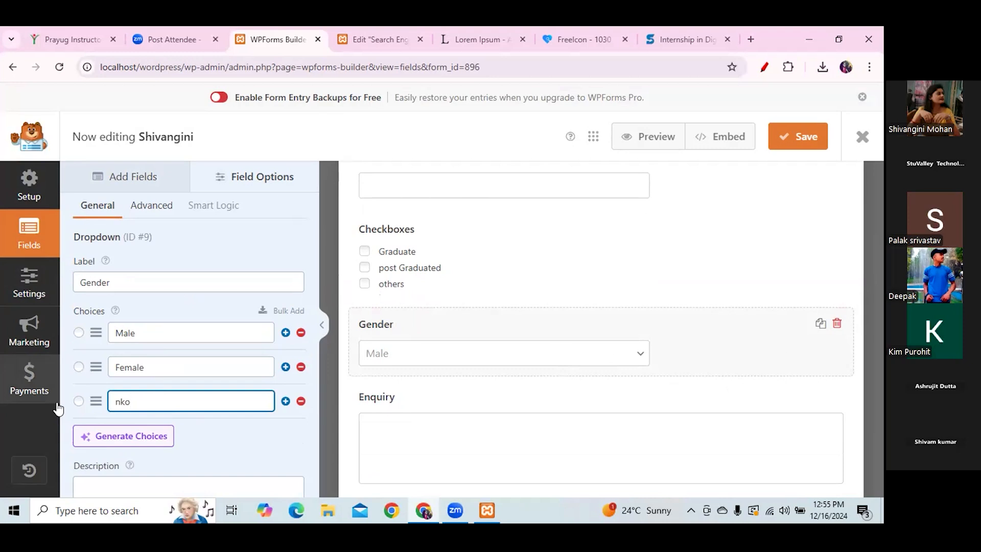
{"action": "key", "text": "BackSpace"}
{"action": "type", "text": "Unkown"}
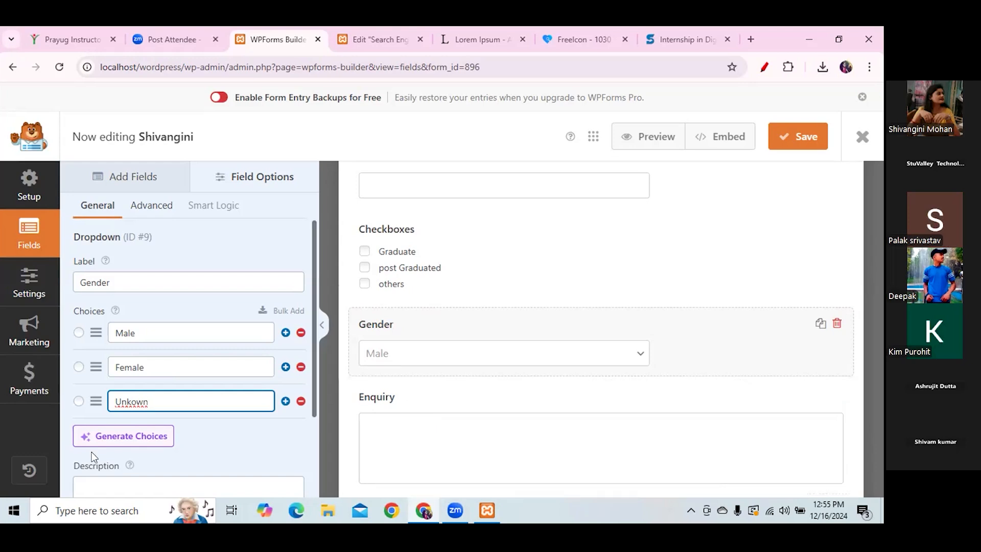
- Fix the third choice's spelling to 'Unknown' using the spell-check suggestion and save the form
{"action": "double_click", "coordinate": [125, 404]}
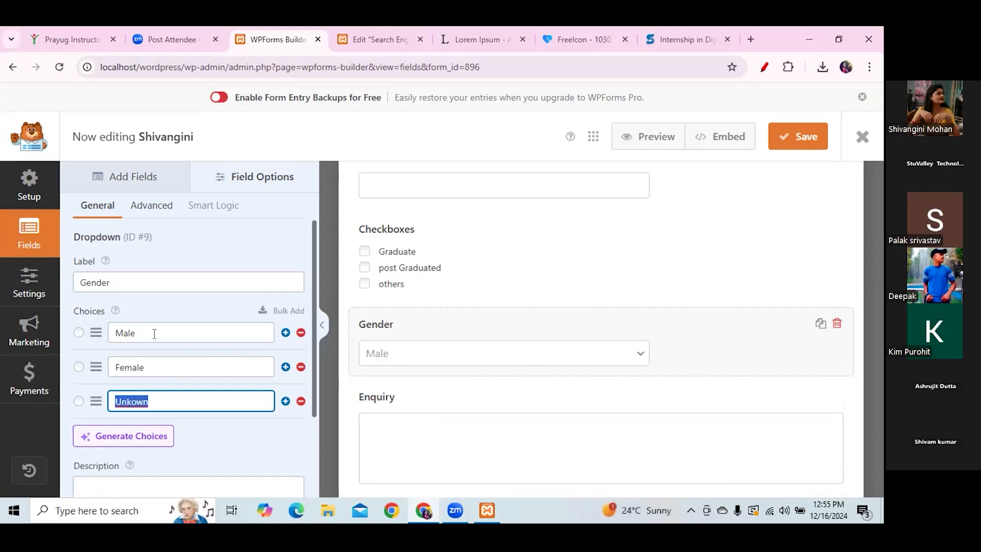
{"action": "right_click", "coordinate": [132, 403]}
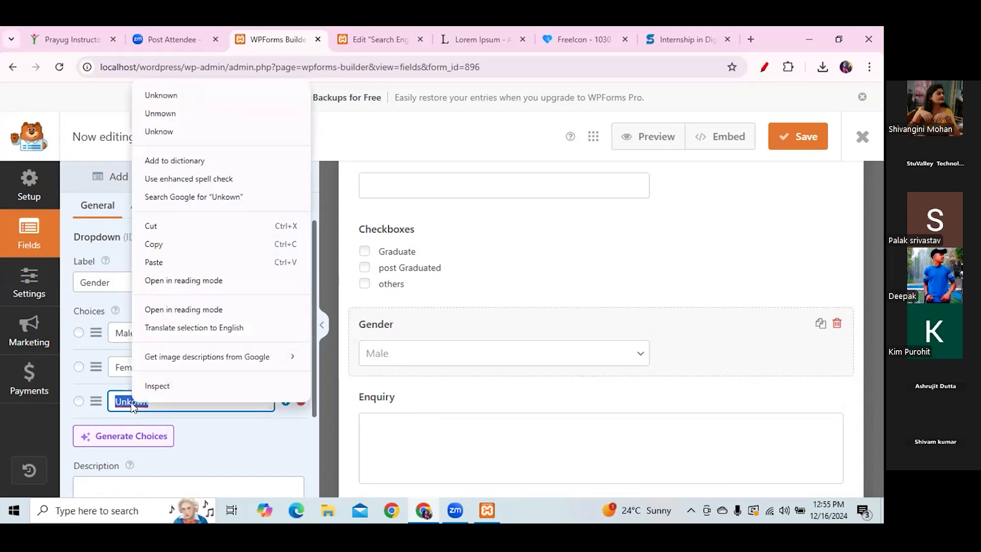
{"action": "left_click", "coordinate": [164, 94]}
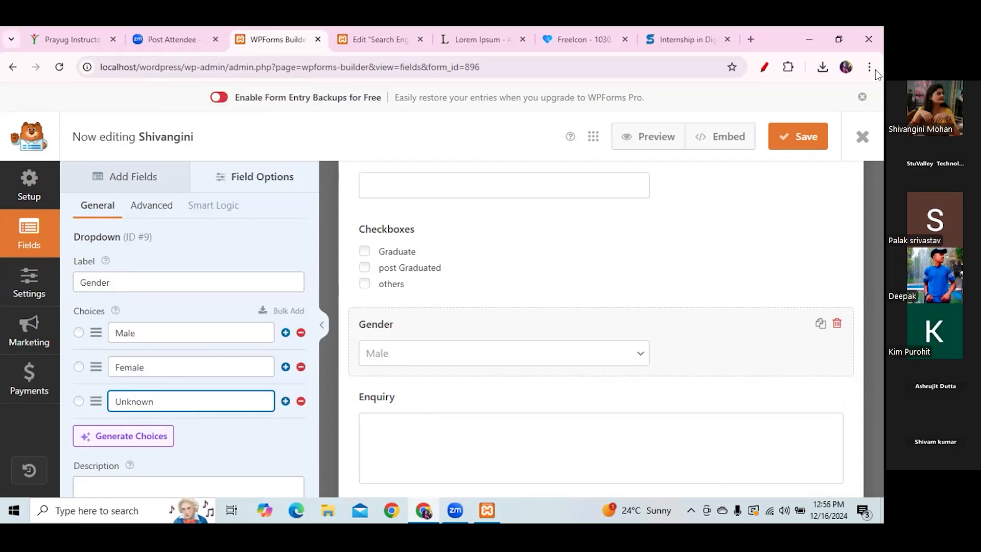
{"action": "left_click", "coordinate": [812, 136]}
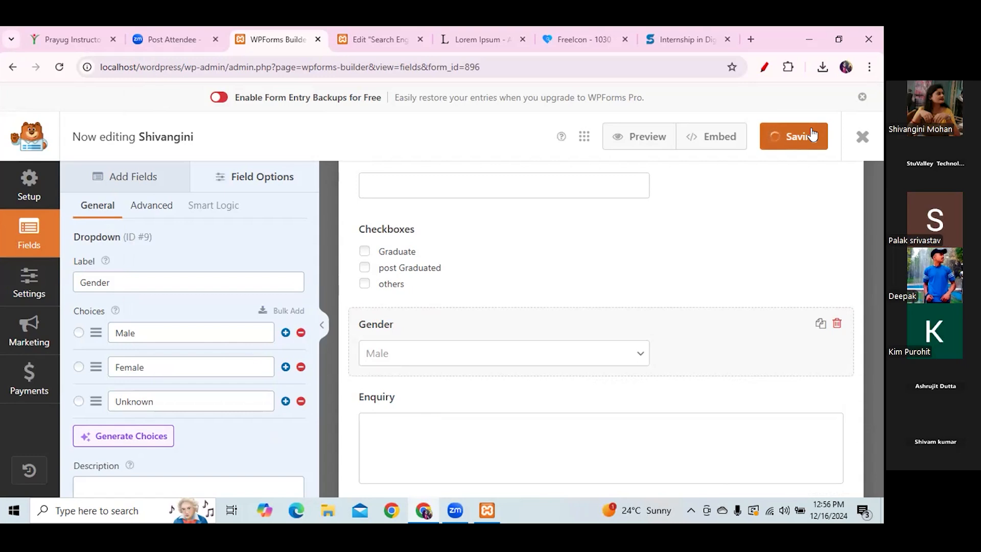
- Publish the Elementor page with the Shivangini form kept, then save the form again in WPForms
{"action": "left_click", "coordinate": [396, 40]}
{"action": "left_click", "coordinate": [100, 254]}
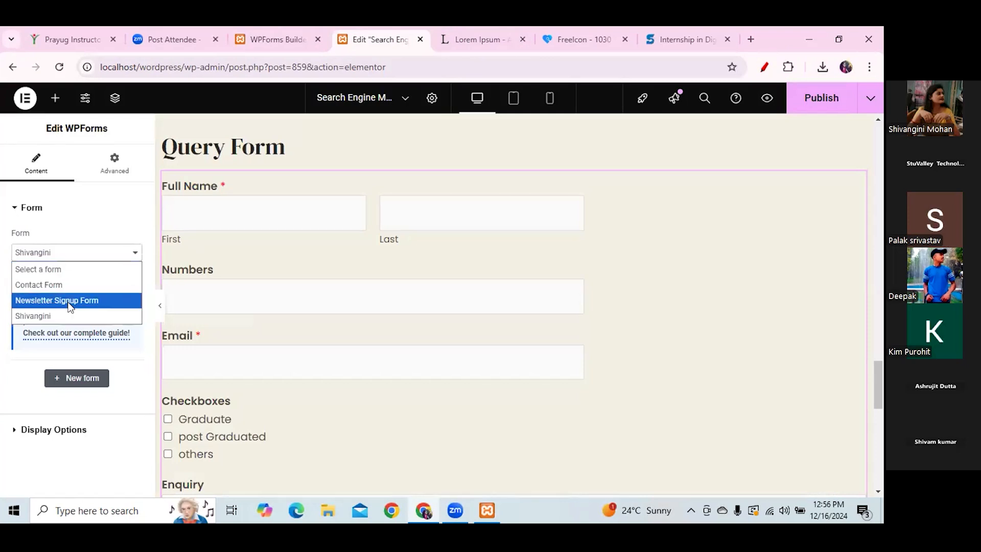
{"action": "left_click", "coordinate": [35, 316]}
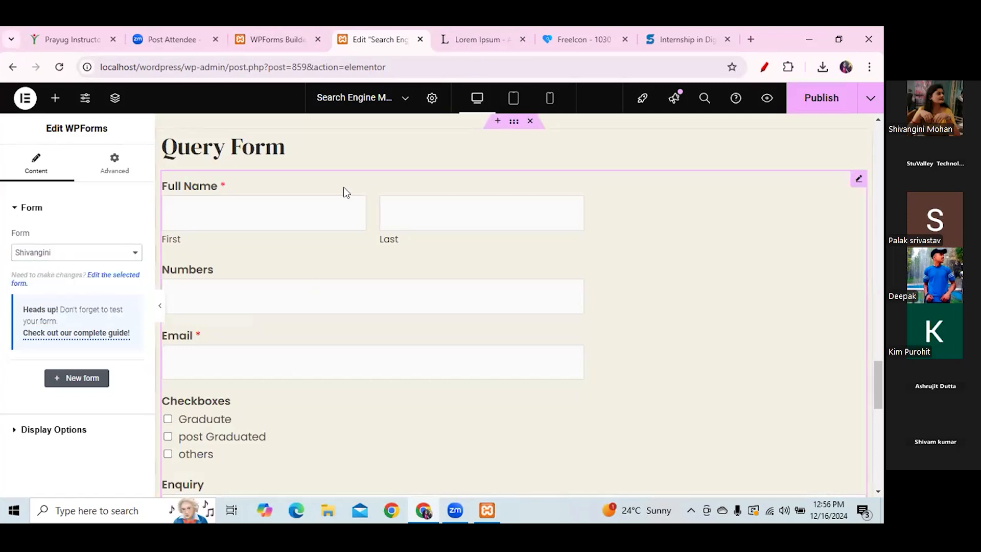
{"action": "mouse_move", "coordinate": [877, 387]}
{"action": "left_mouse_down"}
{"action": "mouse_move", "coordinate": [878, 368]}
{"action": "mouse_move", "coordinate": [879, 418]}
{"action": "mouse_move", "coordinate": [877, 403]}
{"action": "left_mouse_up"}
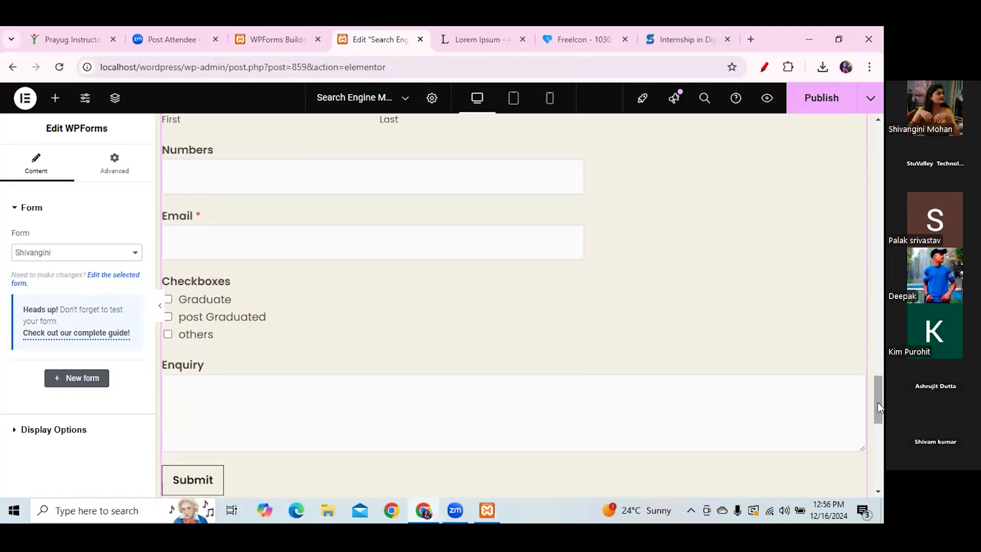
{"action": "left_click", "coordinate": [822, 98]}
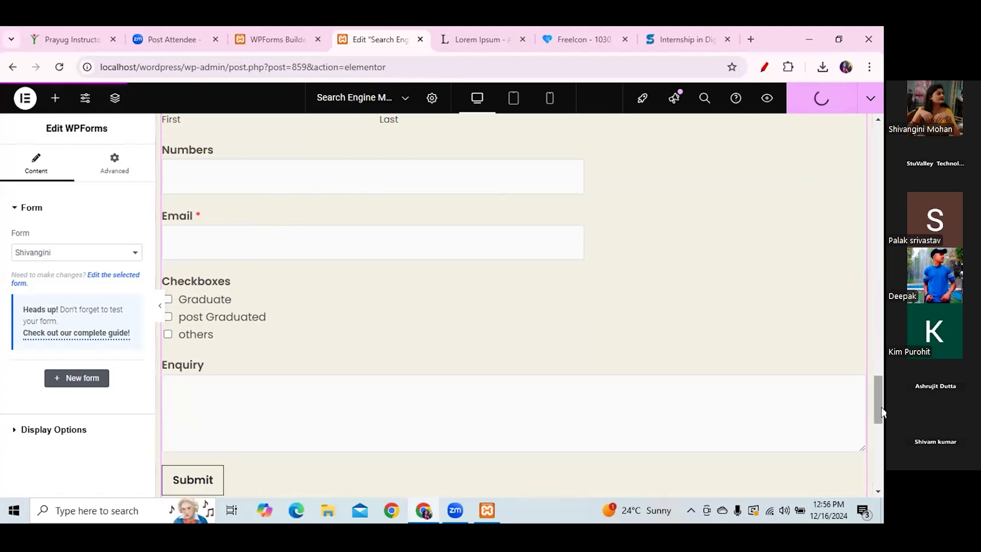
{"action": "left_click", "coordinate": [279, 36]}
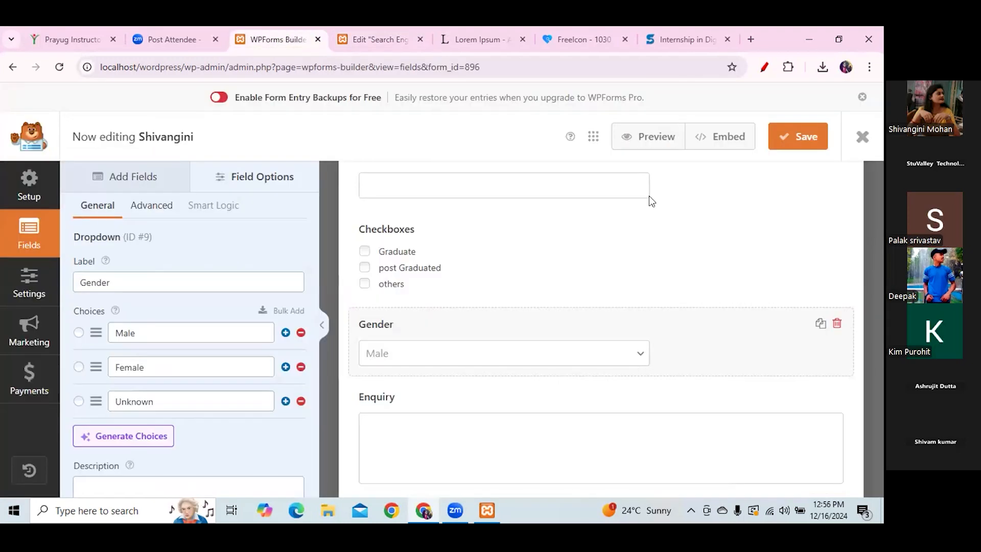
{"action": "left_click", "coordinate": [779, 148]}
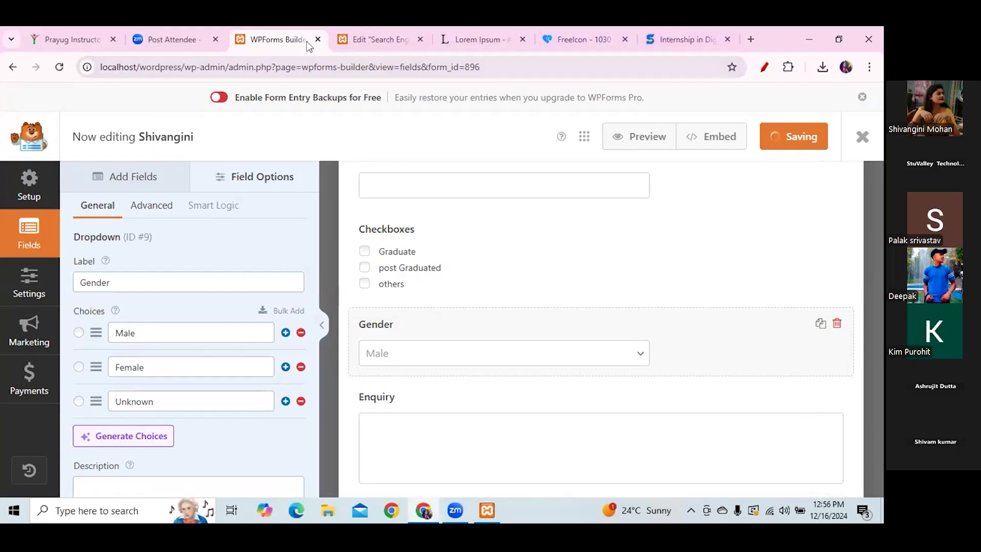
- Back in Elementor, check the WPForms widget's display and advanced settings, then reselect the form widget
{"action": "left_click", "coordinate": [377, 39]}
{"action": "left_click", "coordinate": [68, 433]}
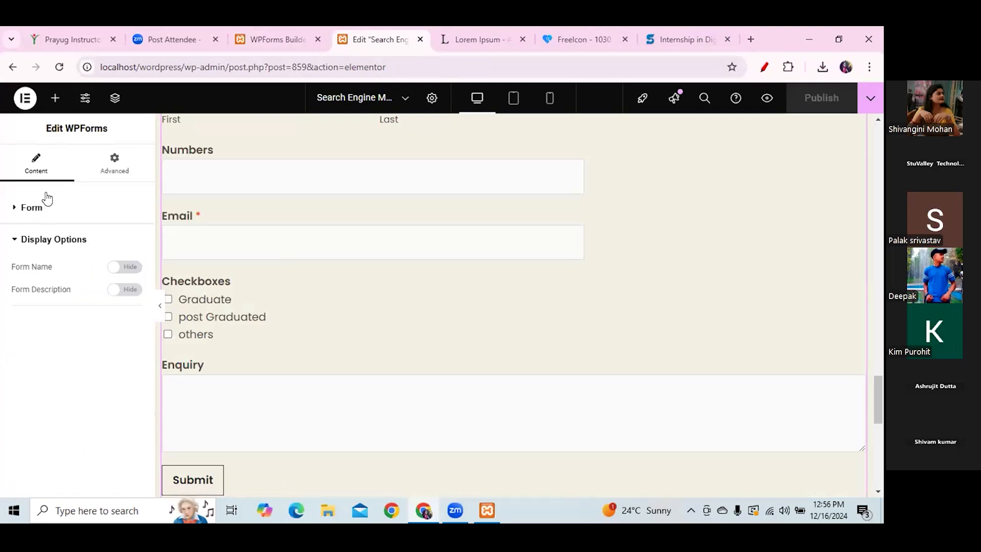
{"action": "left_click", "coordinate": [119, 171]}
{"action": "left_click", "coordinate": [35, 165]}
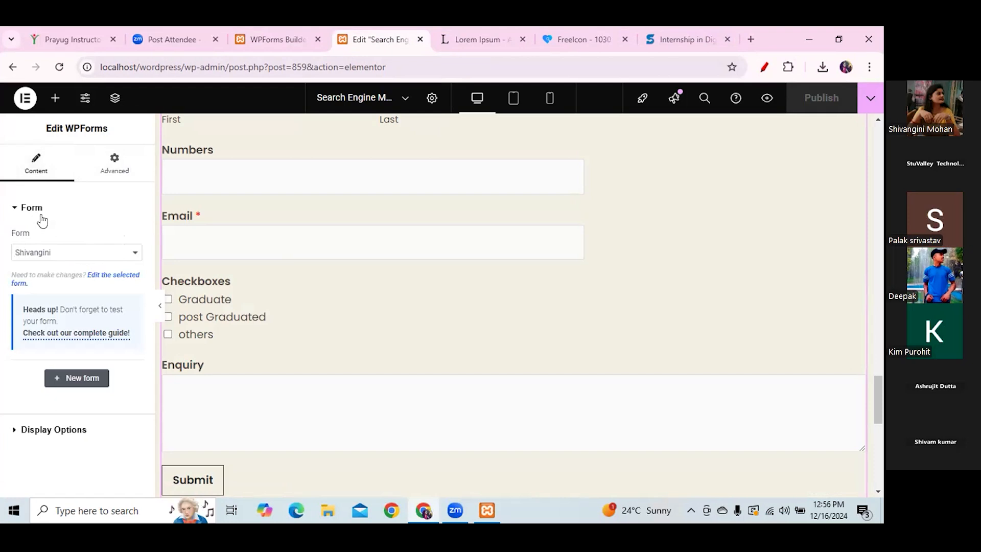
{"action": "left_click_drag", "start_coordinate": [879, 392], "coordinate": [881, 421]}
{"action": "left_click", "coordinate": [584, 262]}
{"action": "left_click", "coordinate": [572, 195]}
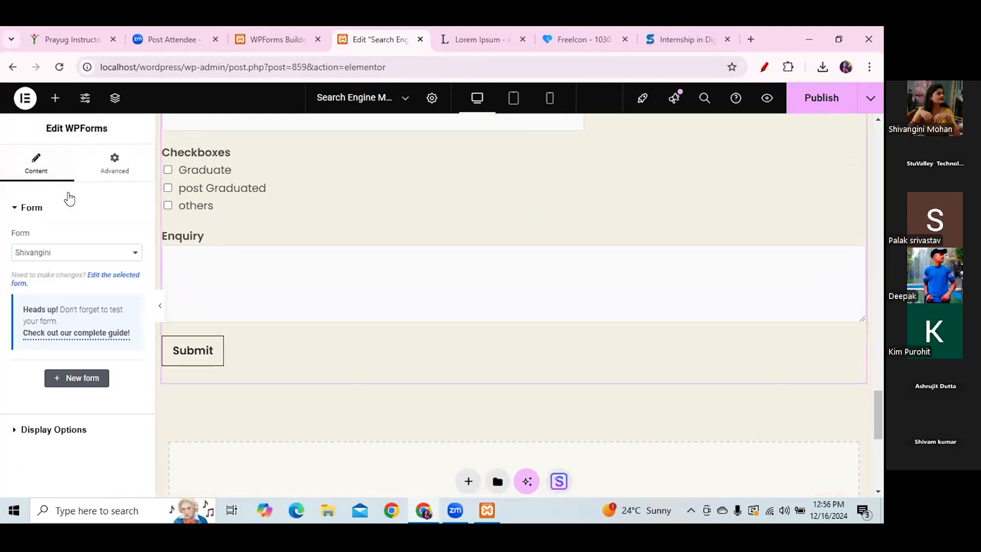
- Switch the embedded form to Contact Form and back to Shivangini so the Gender dropdown appears
{"action": "left_click", "coordinate": [100, 252]}
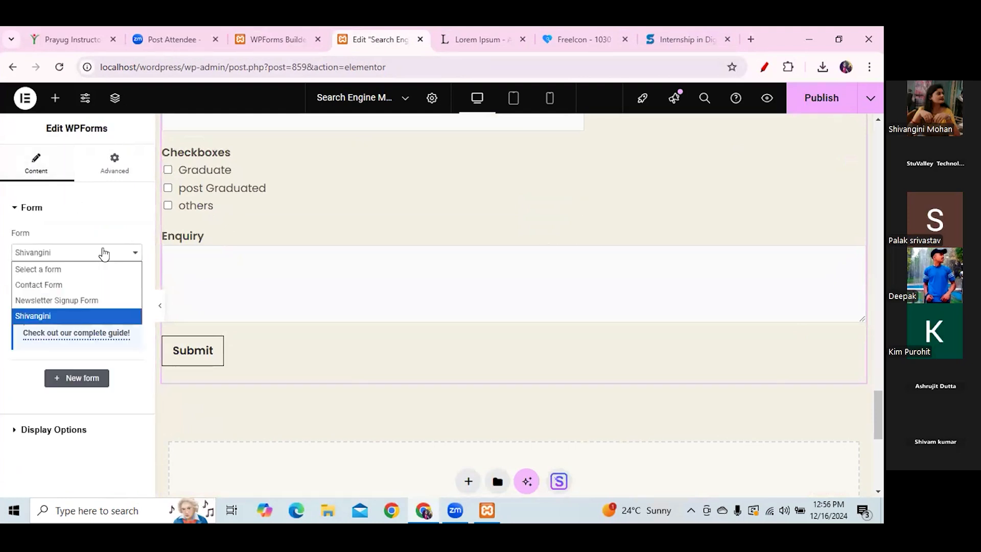
{"action": "left_click", "coordinate": [72, 293]}
{"action": "left_click", "coordinate": [81, 259]}
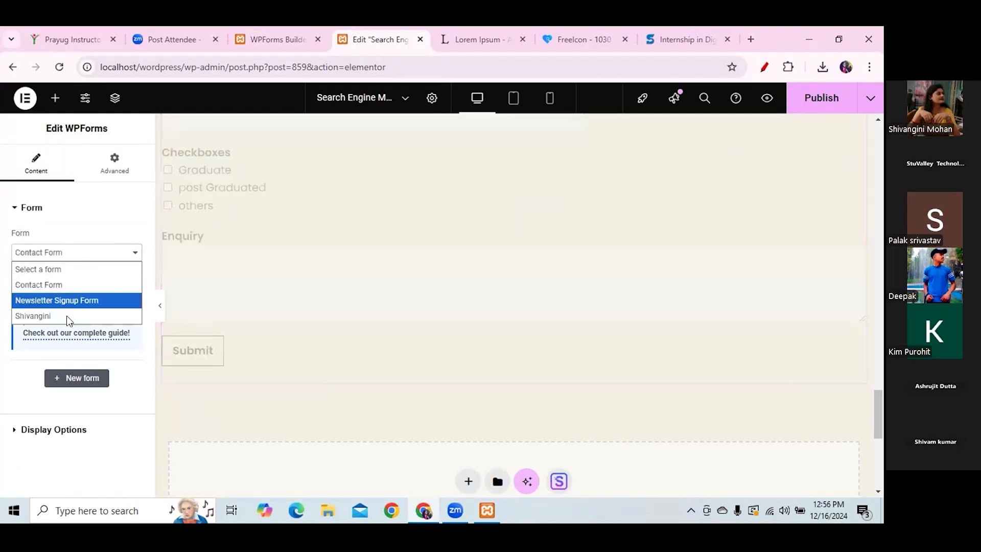
{"action": "left_click", "coordinate": [67, 317]}
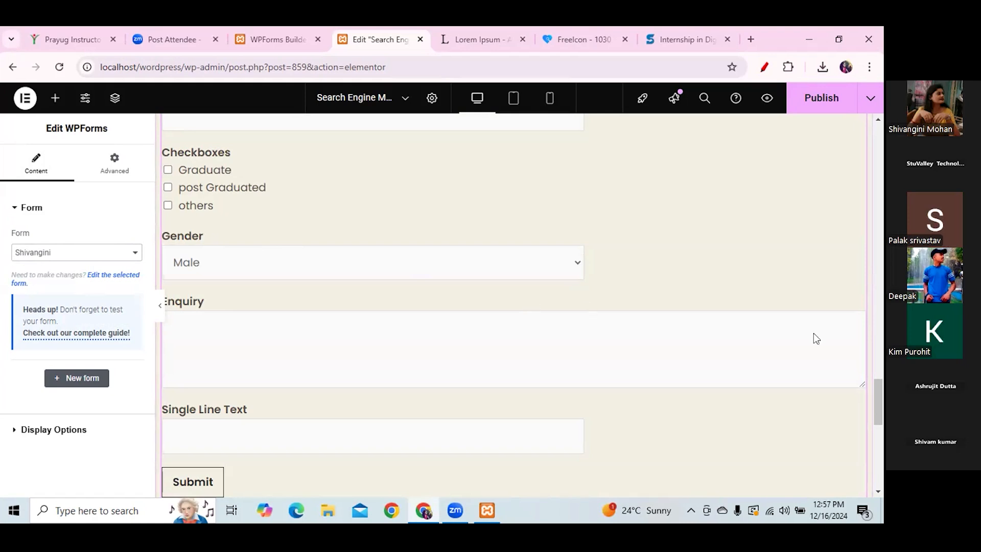
{"action": "left_click_drag", "start_coordinate": [878, 403], "coordinate": [863, 258]}
- Search the widget library for 'goo' and 'pdf', find no PDF widget, and clear the search
{"action": "scroll", "coordinate": [333, 204], "scroll_direction": "down", "scroll_amount": 1}
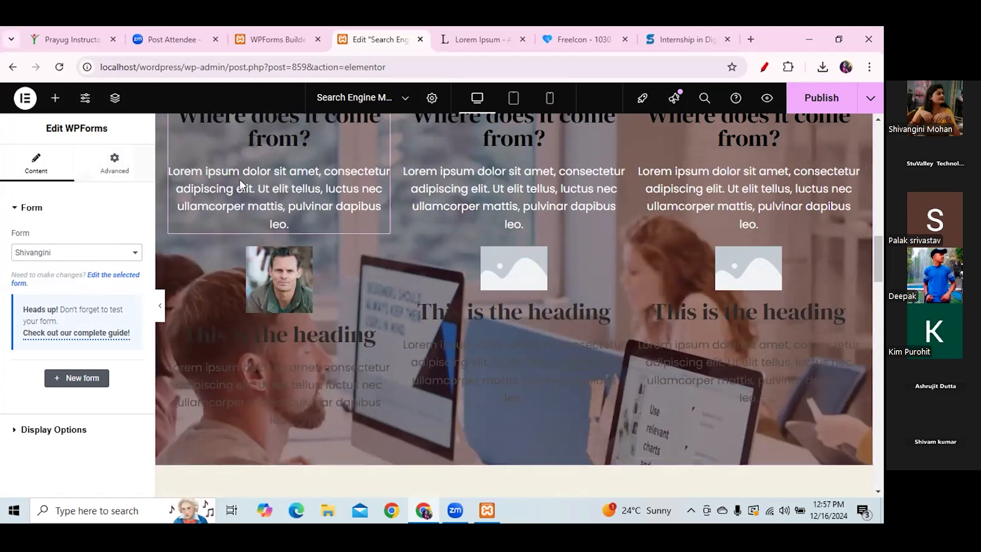
{"action": "left_click", "coordinate": [288, 224]}
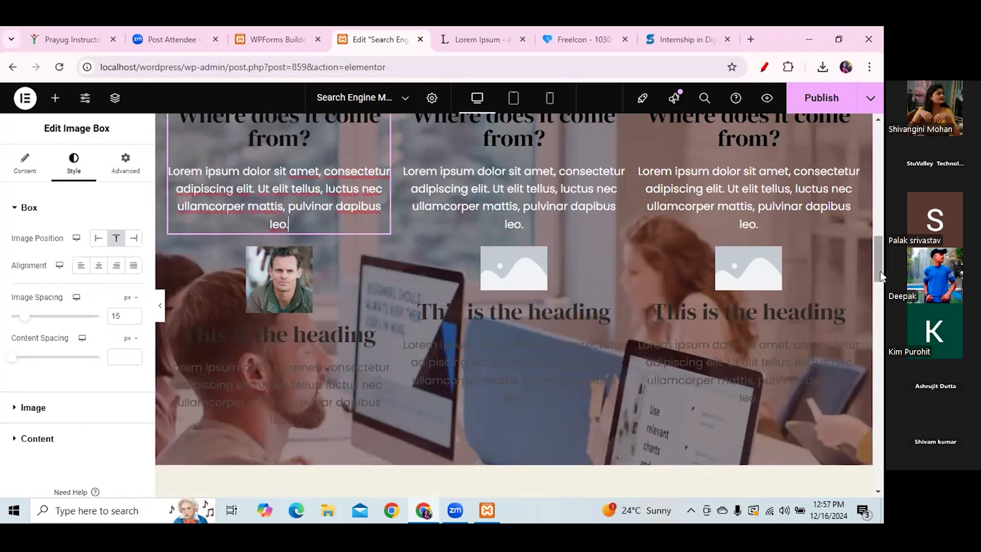
{"action": "scroll", "coordinate": [877, 250], "scroll_direction": "up", "scroll_amount": 8}
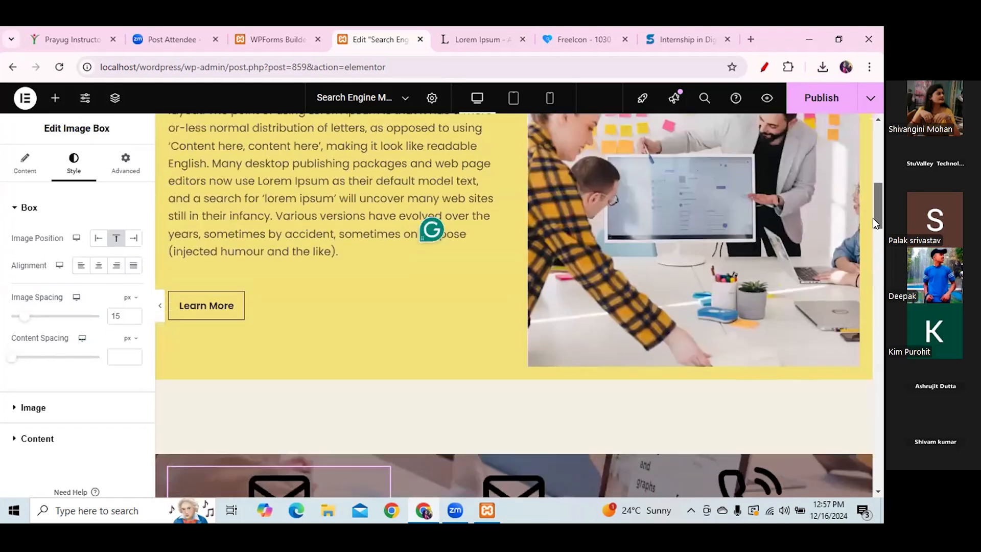
{"action": "left_click", "coordinate": [56, 98]}
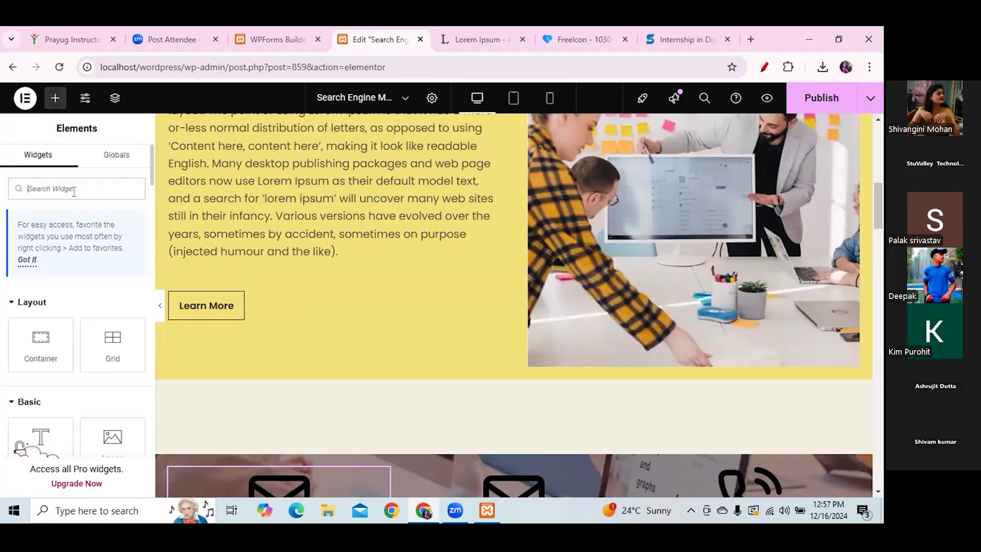
{"action": "type", "text": "goo"}
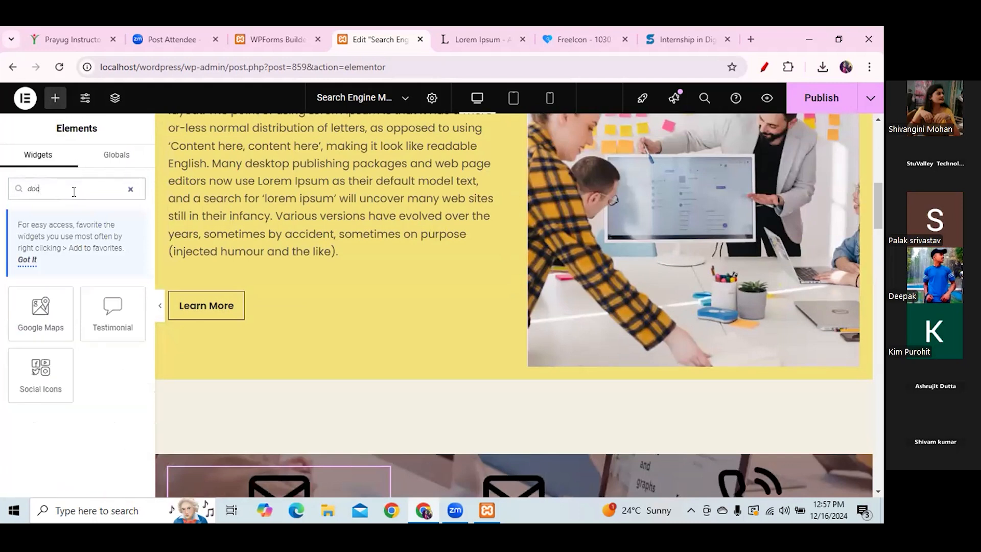
{"action": "key", "text": "BackSpace"}
{"action": "key", "text": "BackSpace"}
{"action": "key", "text": "BackSpace"}
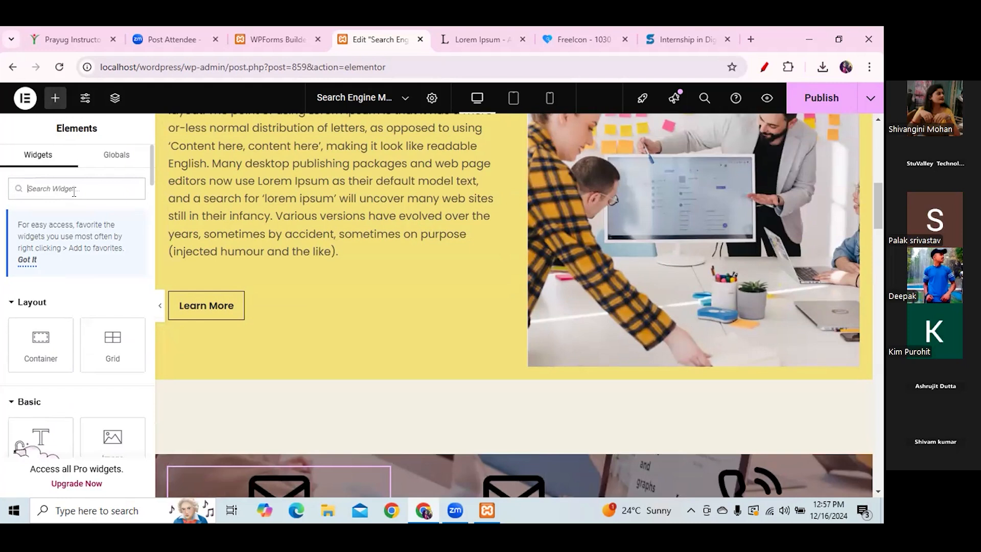
{"action": "type", "text": "pdf"}
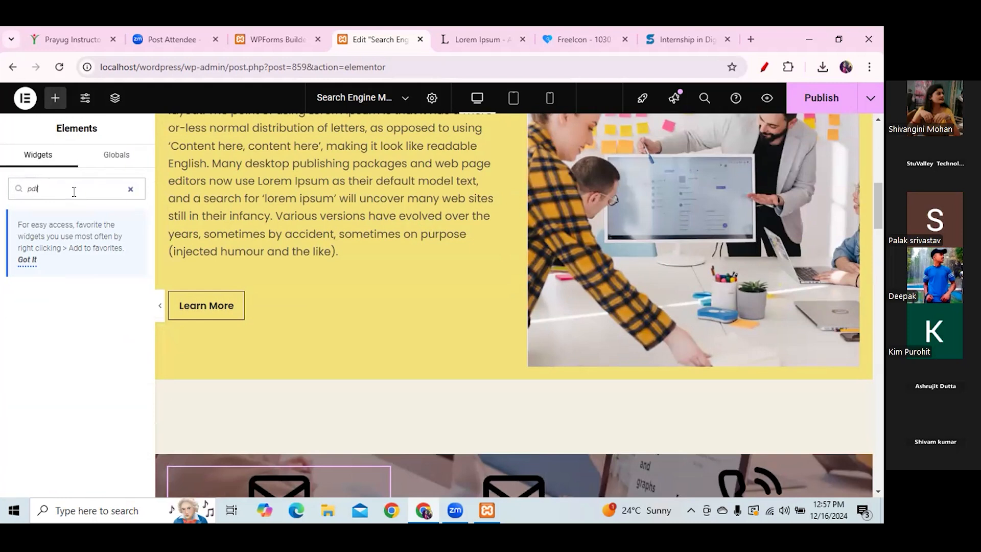
{"action": "left_click", "coordinate": [130, 188]}
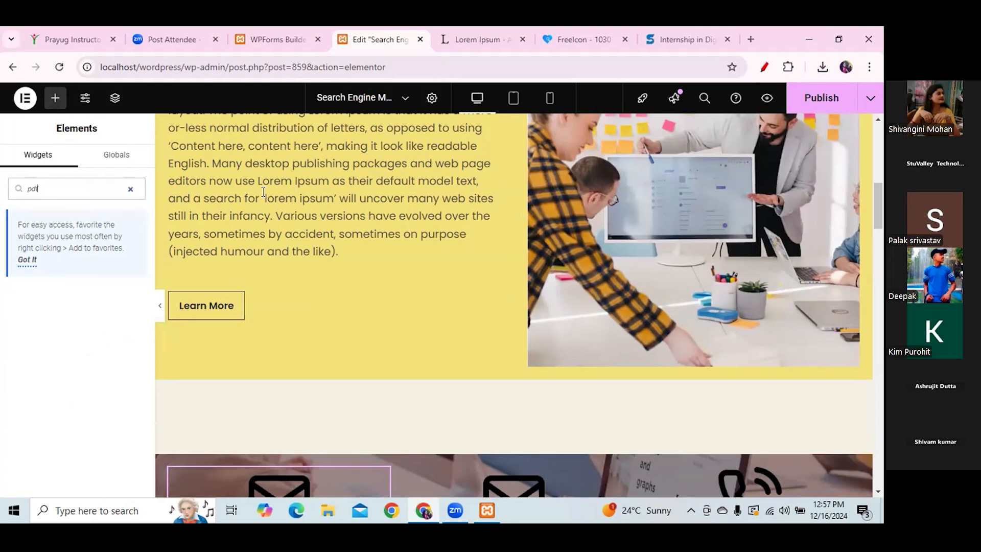
- Start a new line after '(injected humour and the like).' in the yellow section's text widget
{"action": "left_click", "coordinate": [219, 276]}
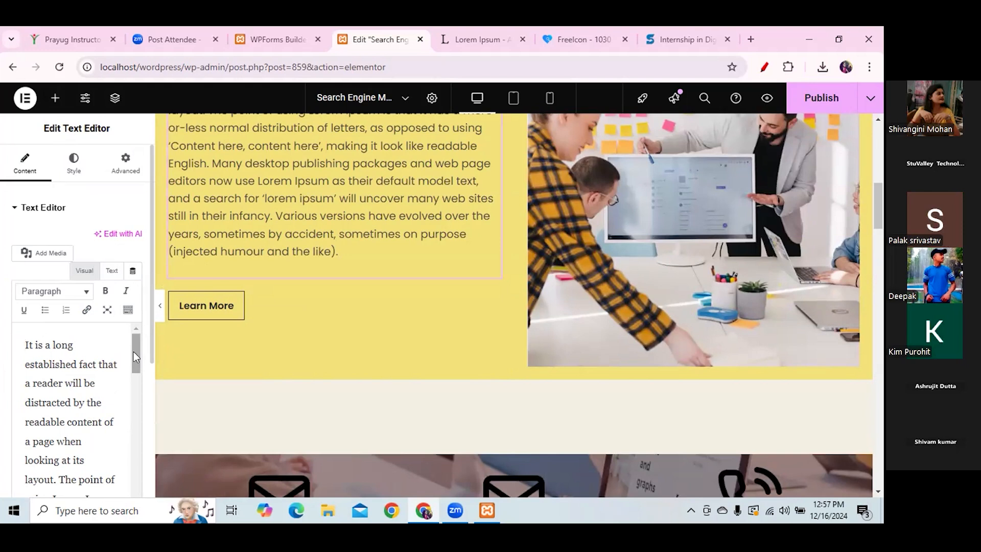
{"action": "scroll", "coordinate": [133, 388], "scroll_direction": "down", "scroll_amount": 10}
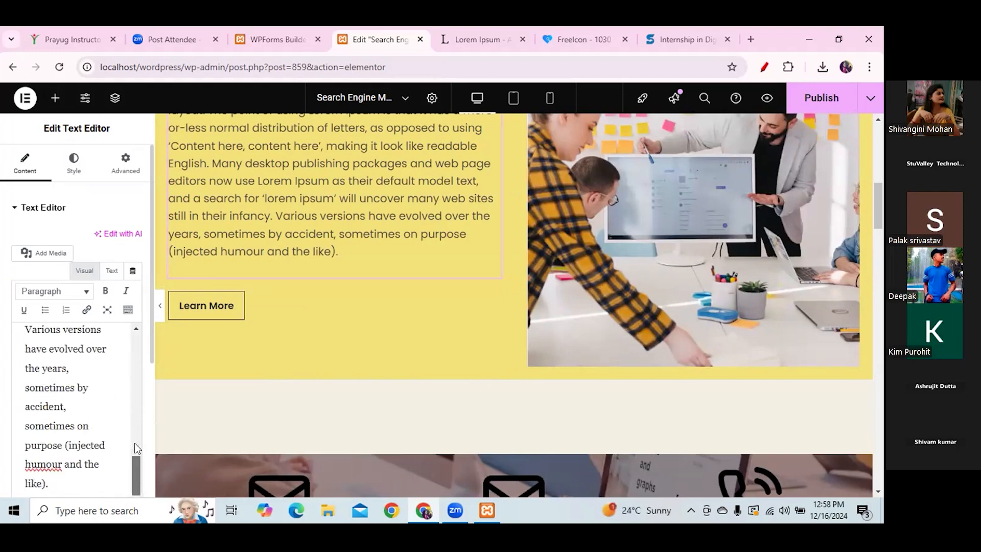
{"action": "left_click", "coordinate": [51, 484]}
{"action": "key", "text": "Return"}
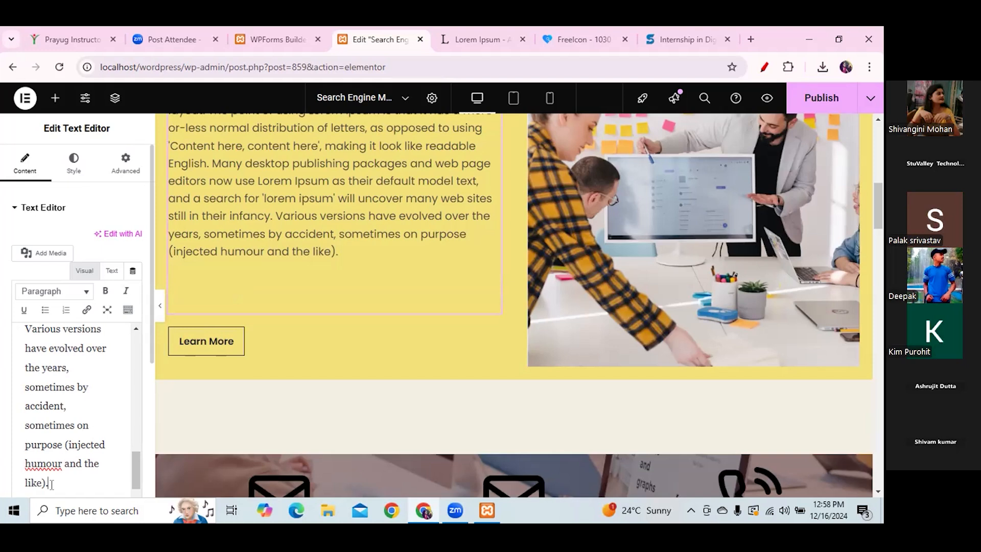
- Upload invoice.pdf through Add Media and insert its link into the paragraph
{"action": "left_click", "coordinate": [34, 253]}
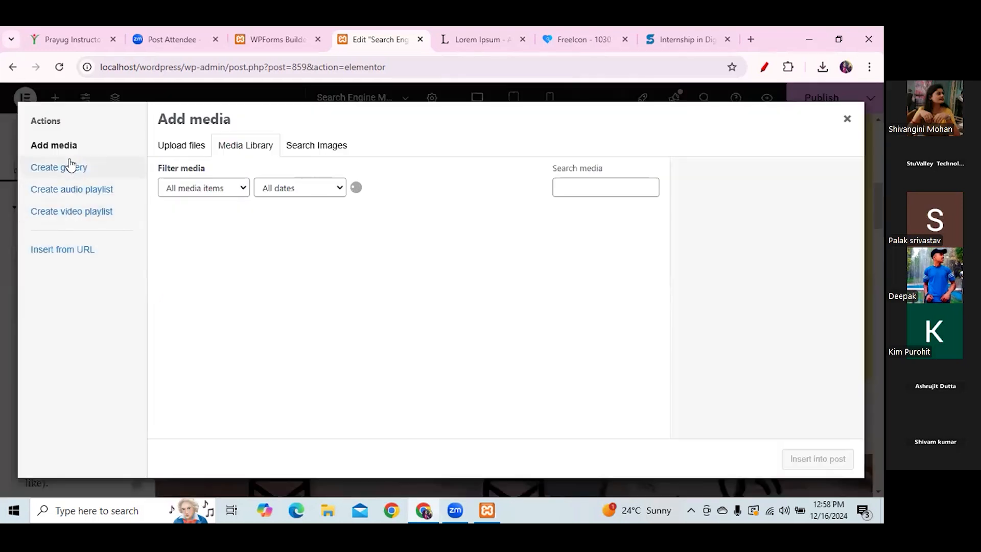
{"action": "left_click", "coordinate": [193, 147]}
{"action": "left_click", "coordinate": [497, 310]}
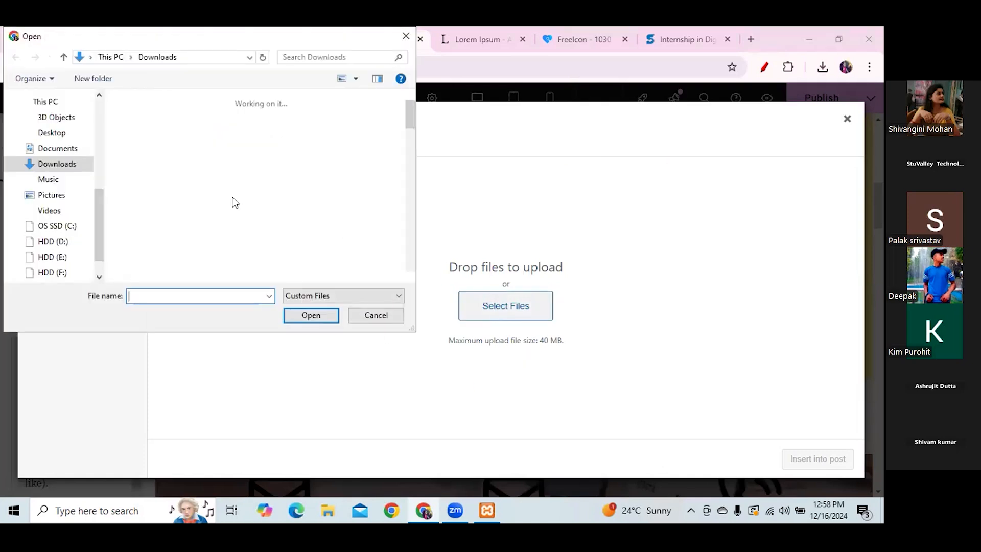
{"action": "left_click", "coordinate": [235, 263]}
{"action": "left_click", "coordinate": [311, 315]}
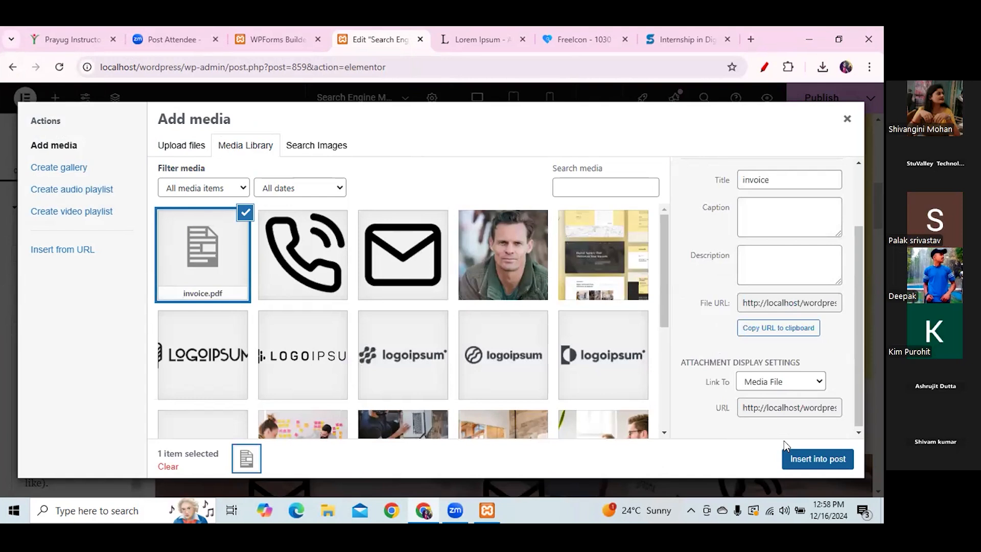
{"action": "left_click", "coordinate": [787, 451]}
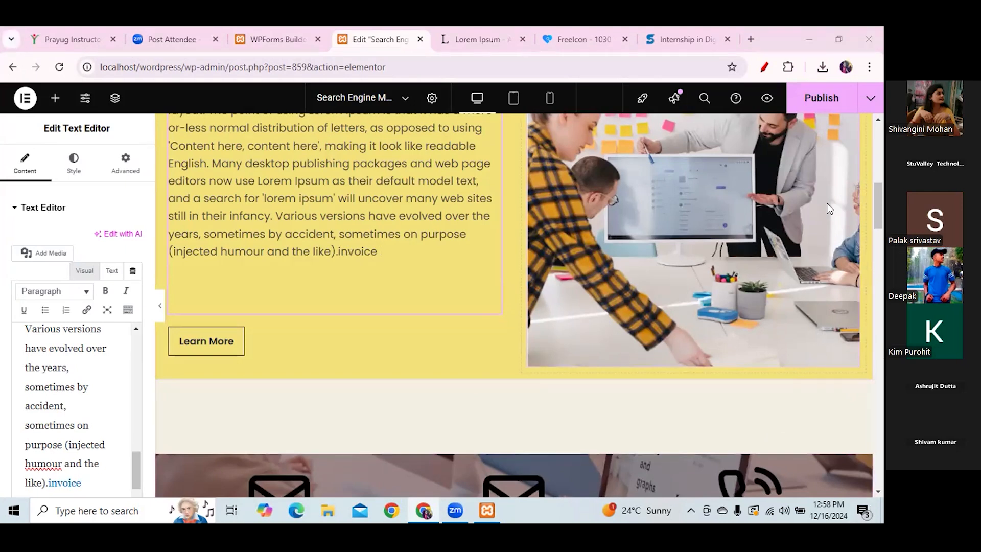
- Delete the linked word 'invoice' so the paragraph ends at '(injected humour and the like).'
{"action": "scroll", "coordinate": [881, 215], "scroll_direction": "down", "scroll_amount": 4}
{"action": "scroll", "coordinate": [881, 226], "scroll_direction": "up", "scroll_amount": 4}
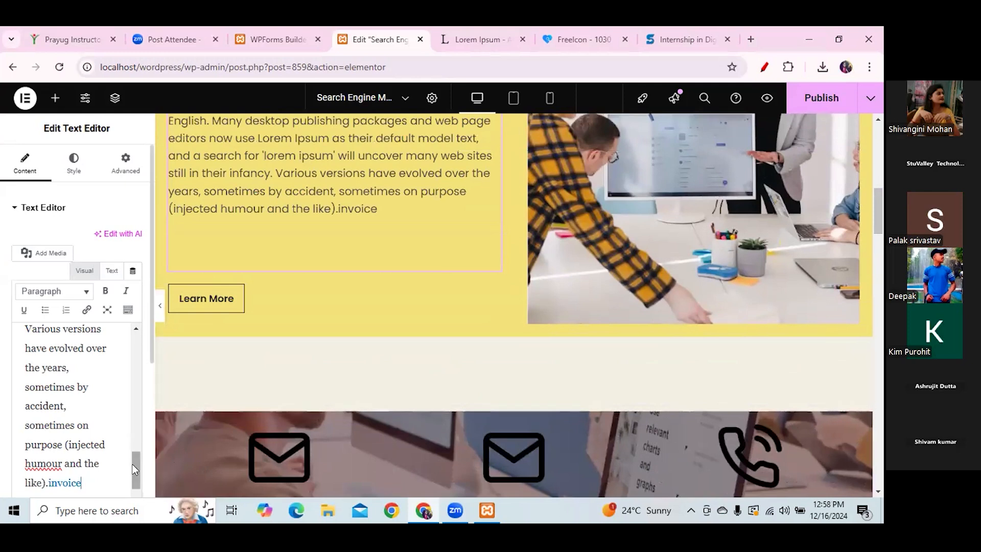
{"action": "scroll", "coordinate": [133, 470], "scroll_direction": "down", "scroll_amount": 1}
{"action": "left_click_drag", "start_coordinate": [80, 454], "coordinate": [50, 454]}
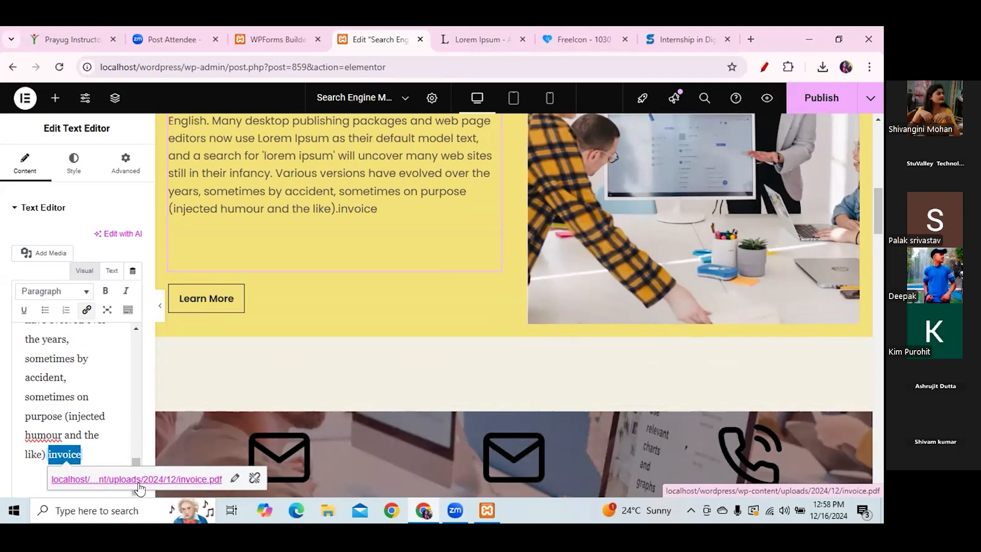
{"action": "key", "text": "BackSpace"}
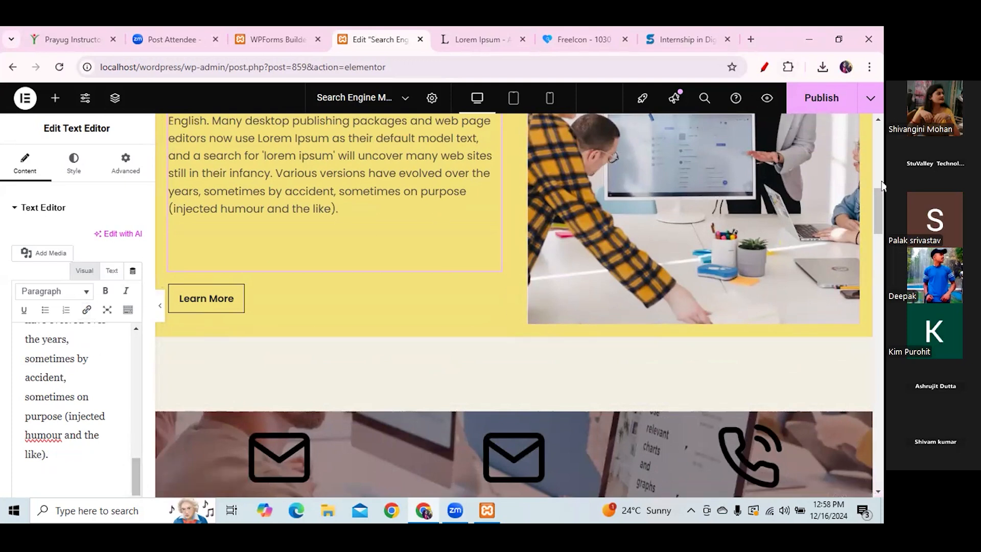
{"action": "left_click_drag", "start_coordinate": [877, 211], "coordinate": [881, 109]}
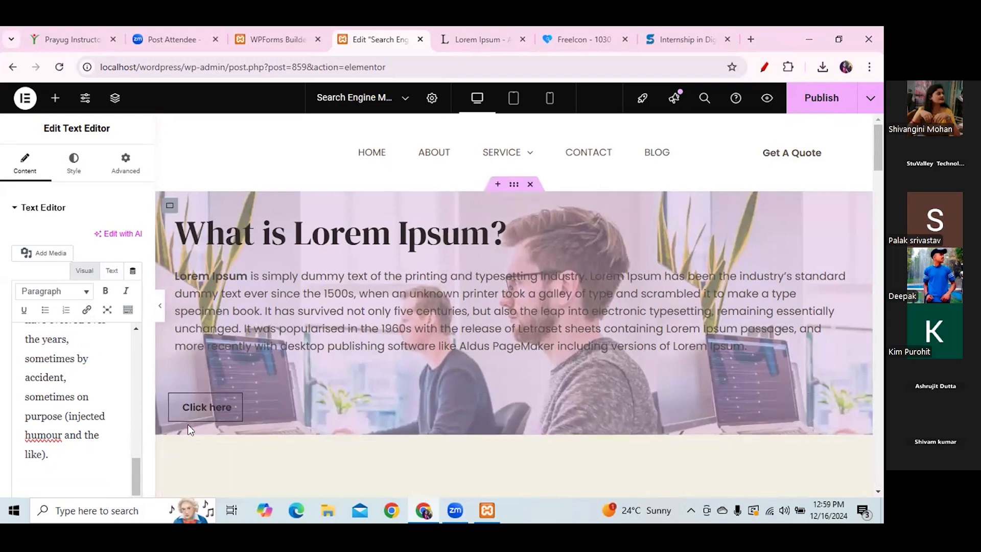
- Change the hero button's text from 'Click here' to 'Contact US'
{"action": "left_click_drag", "start_coordinate": [199, 428], "coordinate": [259, 379]}
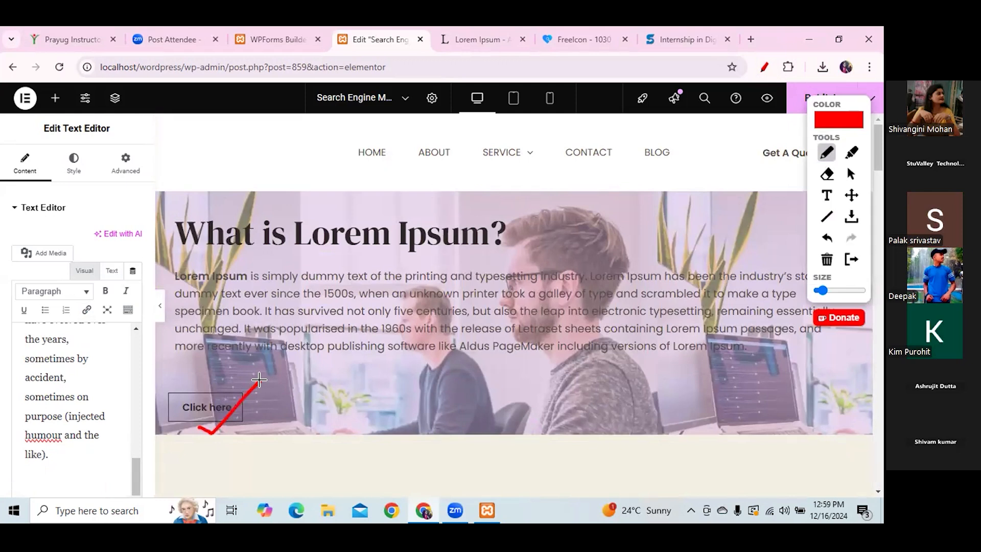
{"action": "left_click", "coordinate": [847, 175]}
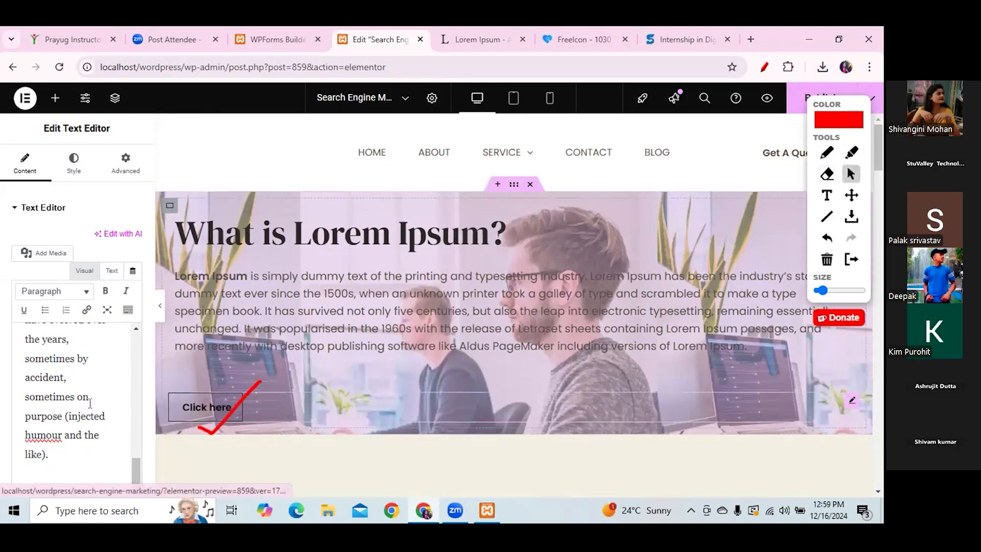
{"action": "left_click", "coordinate": [206, 406]}
{"action": "left_click_drag", "start_coordinate": [119, 265], "coordinate": [64, 266]}
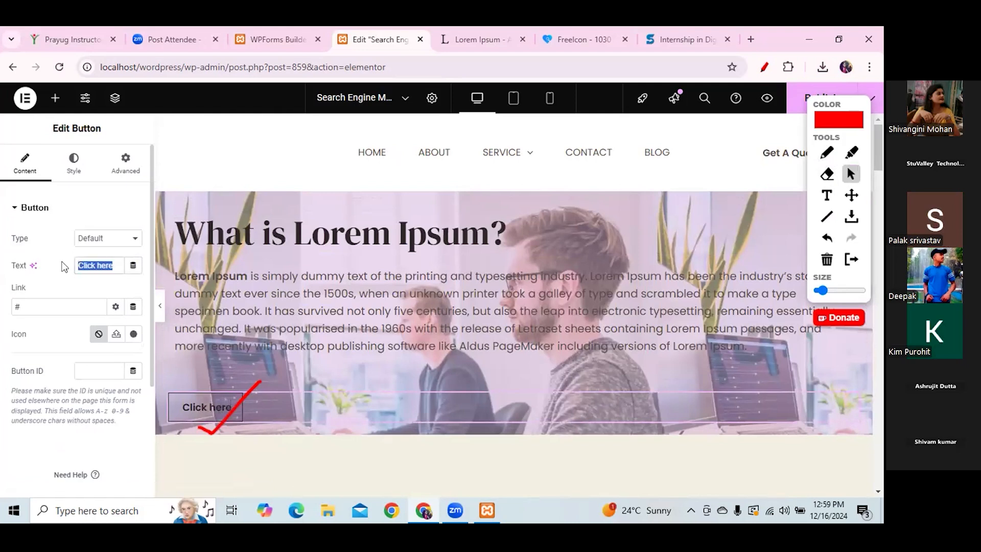
{"action": "type", "text": "Cont"}
{"action": "key", "text": "BackSpace"}
{"action": "key", "text": "BackSpace"}
{"action": "key", "text": "BackSpace"}
{"action": "key", "text": "BackSpace"}
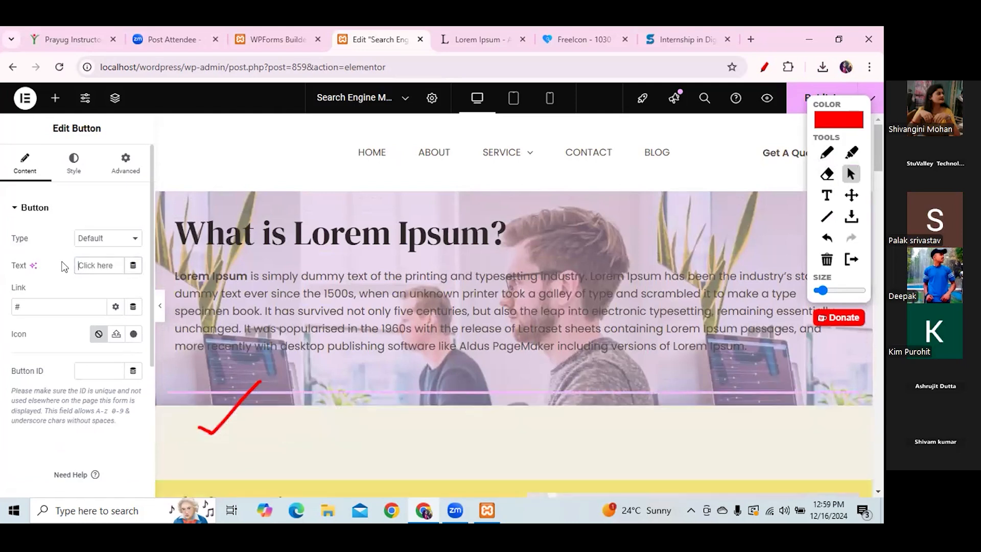
{"action": "type", "text": "Con"}
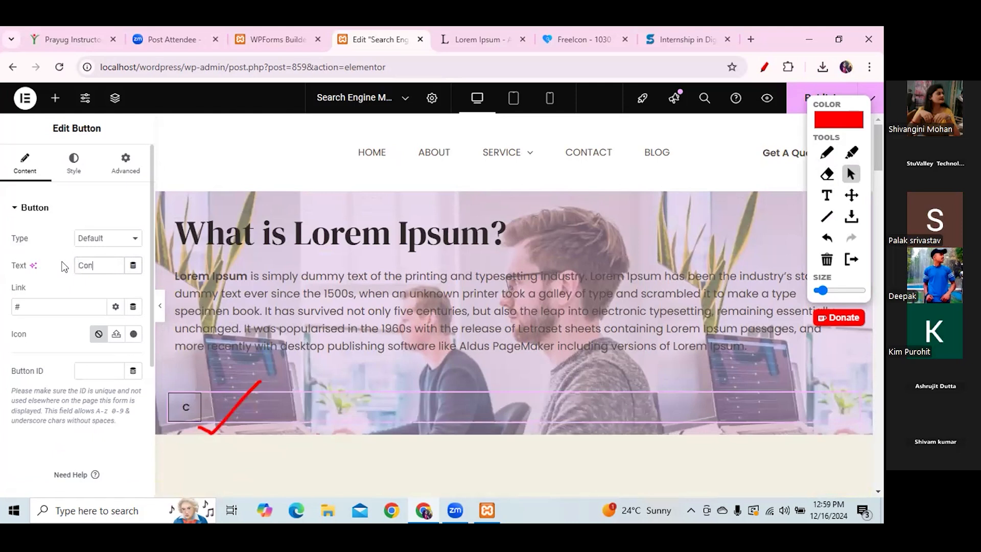
{"action": "type", "text": "tact US"}
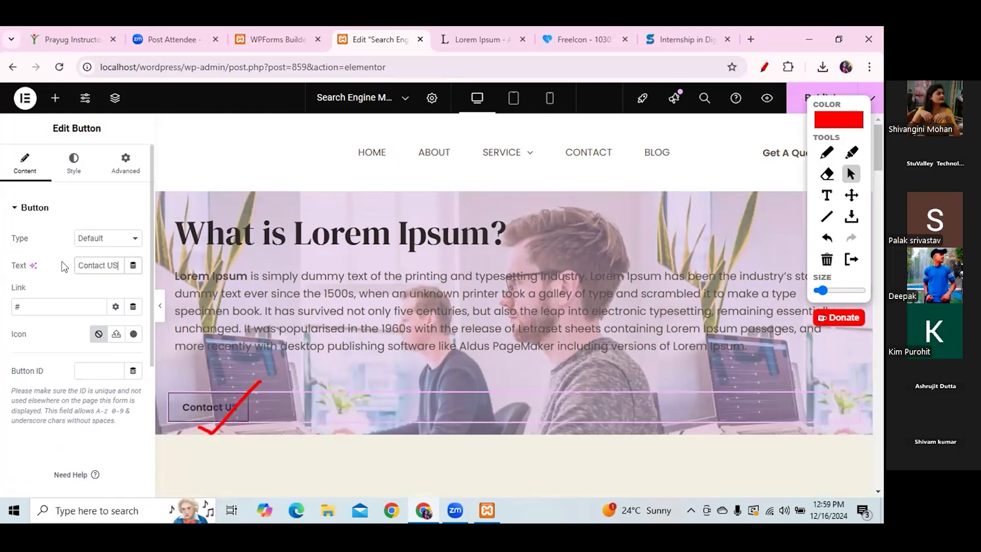
{"action": "left_click", "coordinate": [826, 259]}
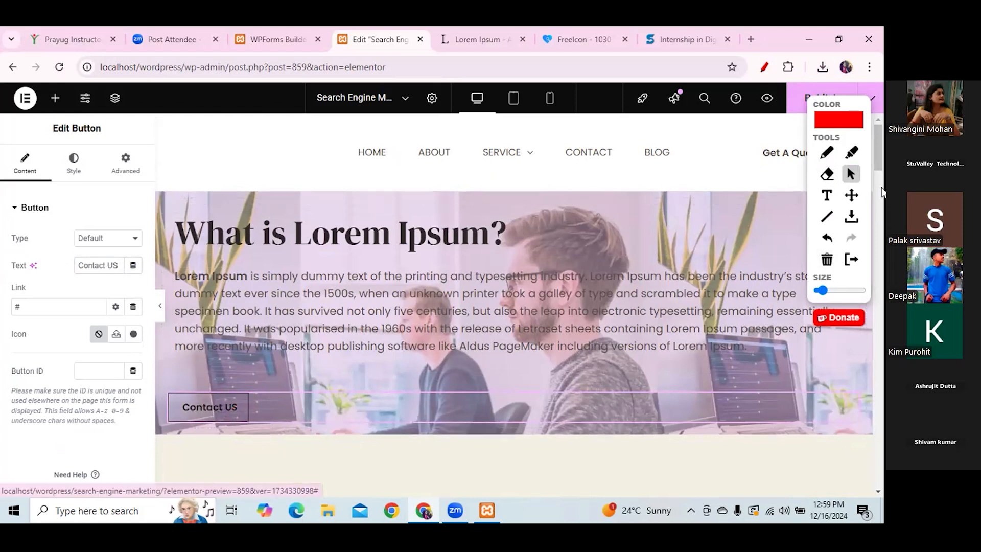
- Reselect the Contact US button and locate its Button ID setting
{"action": "left_click_drag", "start_coordinate": [877, 171], "coordinate": [880, 393]}
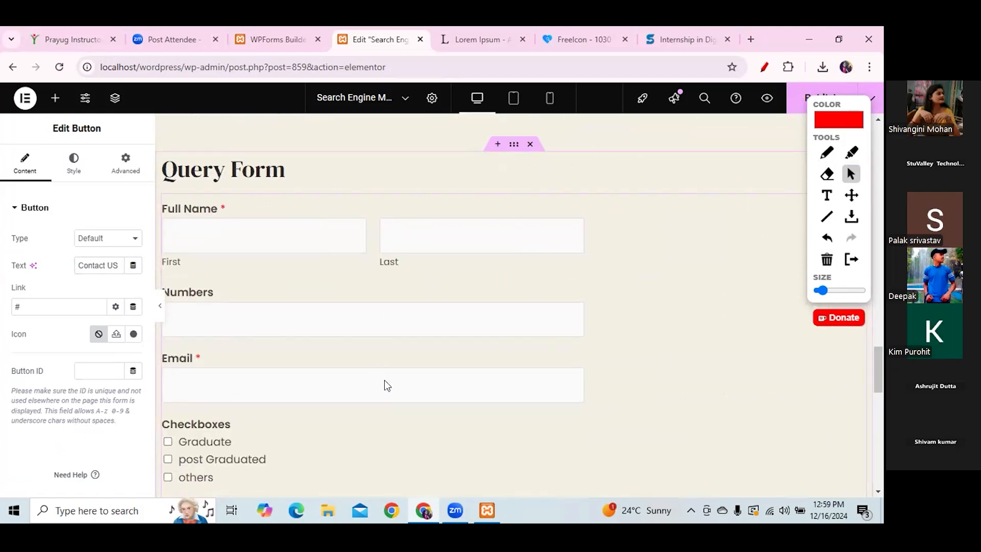
{"action": "left_click_drag", "start_coordinate": [879, 357], "coordinate": [873, 214]}
{"action": "left_click_drag", "start_coordinate": [849, 140], "coordinate": [848, 138]}
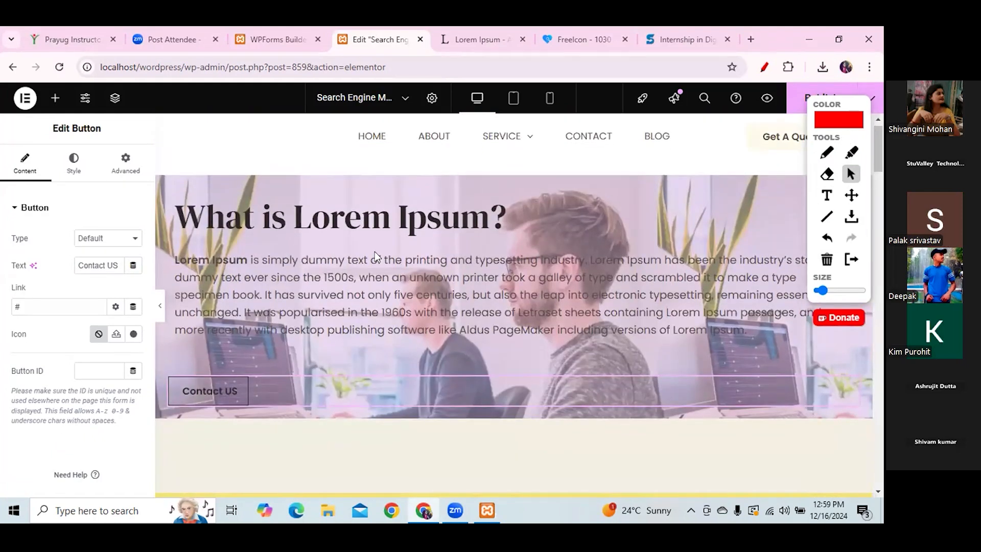
{"action": "left_click", "coordinate": [214, 393]}
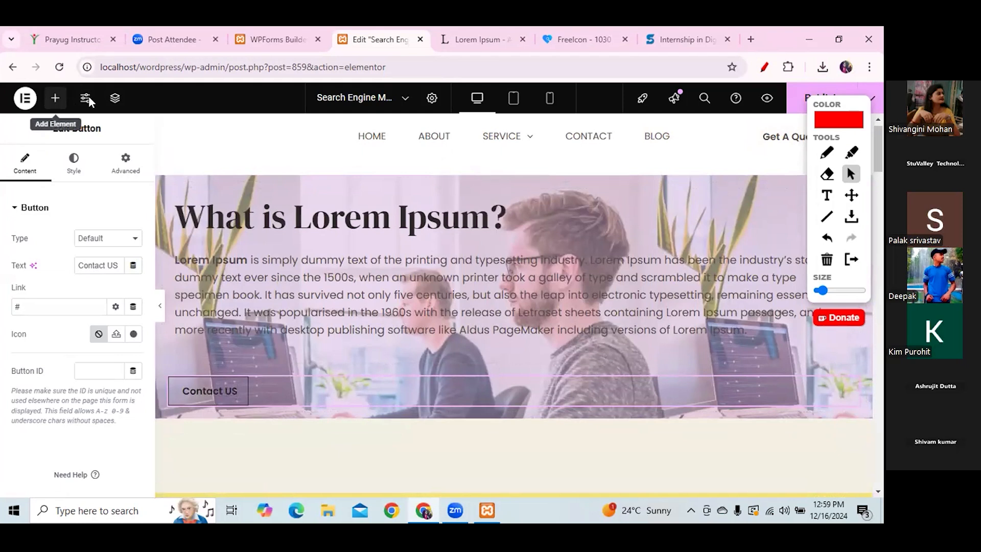
{"action": "left_click", "coordinate": [55, 98]}
{"action": "left_click", "coordinate": [206, 397]}
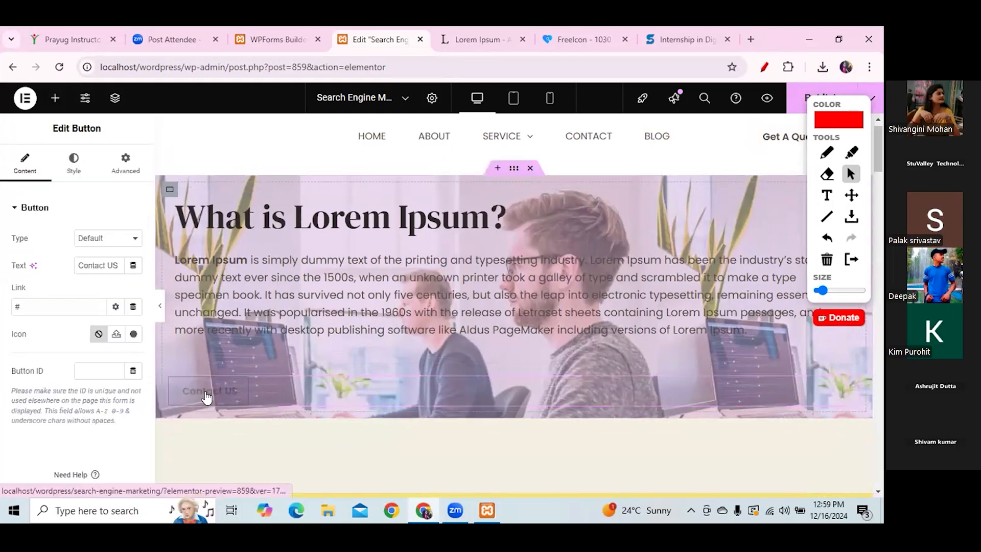
{"action": "left_click_drag", "start_coordinate": [57, 128], "coordinate": [105, 131]}
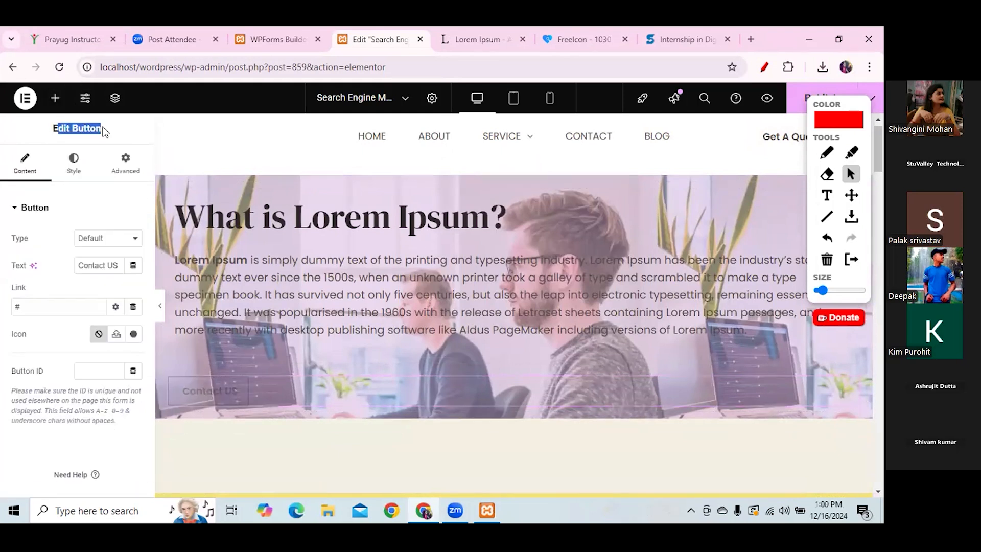
{"action": "left_click", "coordinate": [42, 366]}
{"action": "left_click_drag", "start_coordinate": [44, 368], "coordinate": [9, 374]}
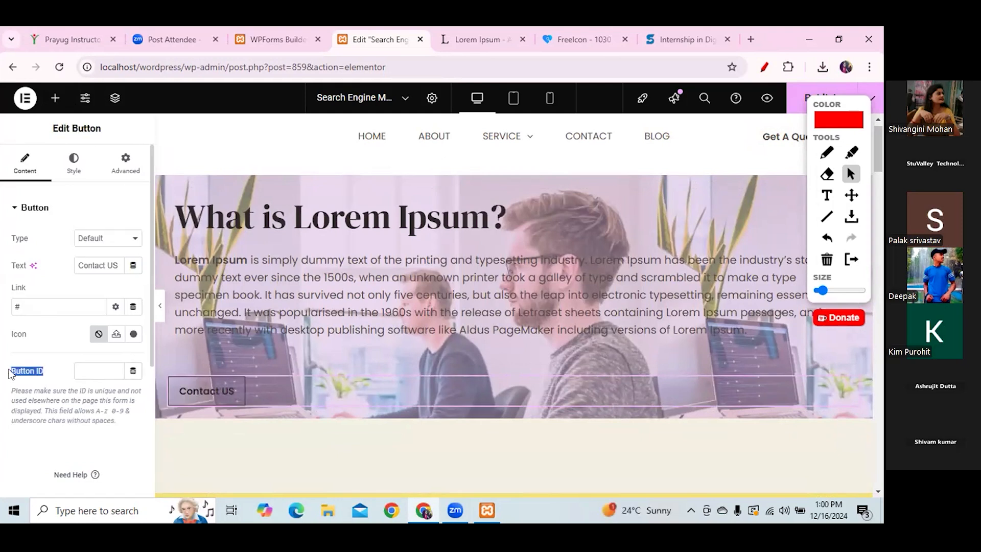
- Set the button ID to 'Contact Us', correct the label to 'Contact Us', and select the Query Form heading
{"action": "left_click", "coordinate": [94, 373]}
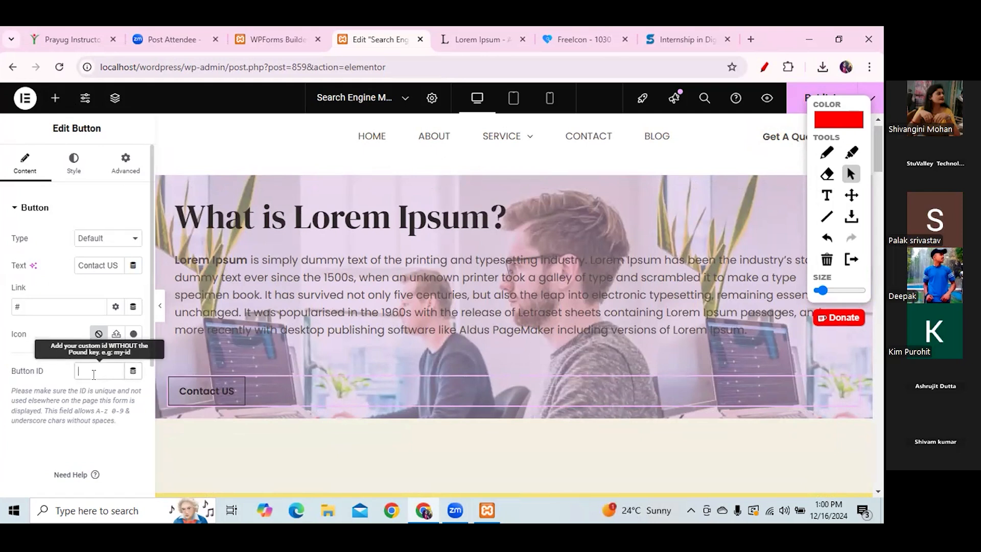
{"action": "type", "text": "contact"}
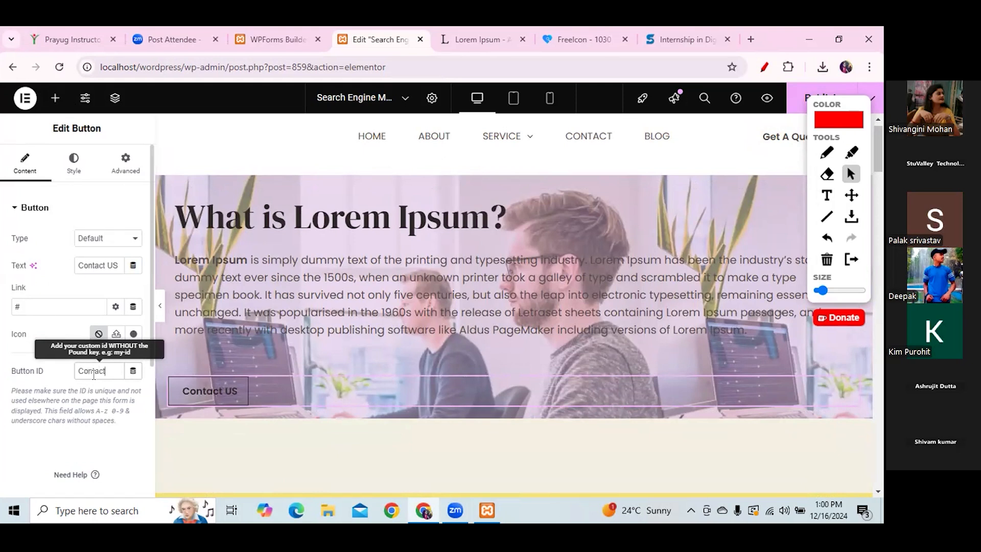
{"action": "type", "text": " Us"}
{"action": "type", "text": "S"}
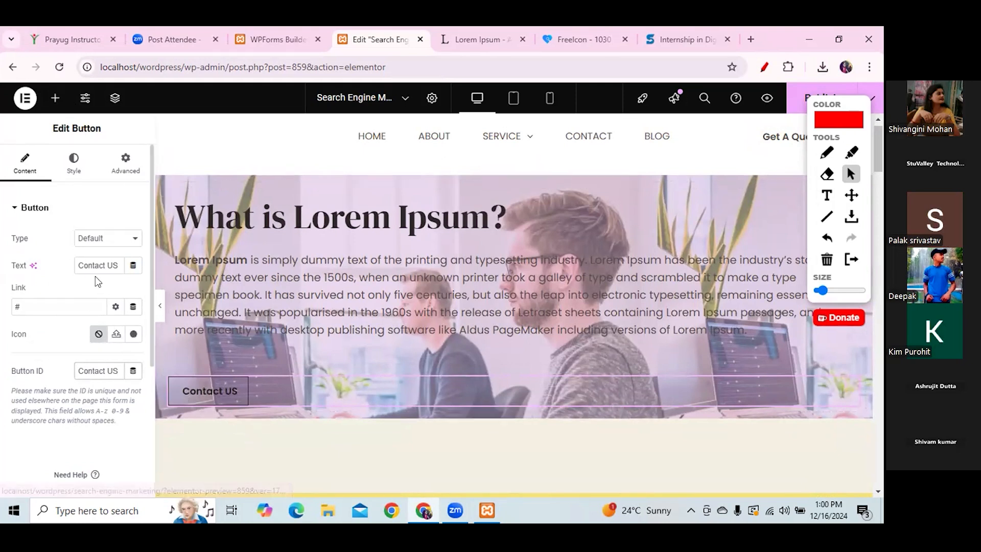
{"action": "left_click", "coordinate": [119, 264]}
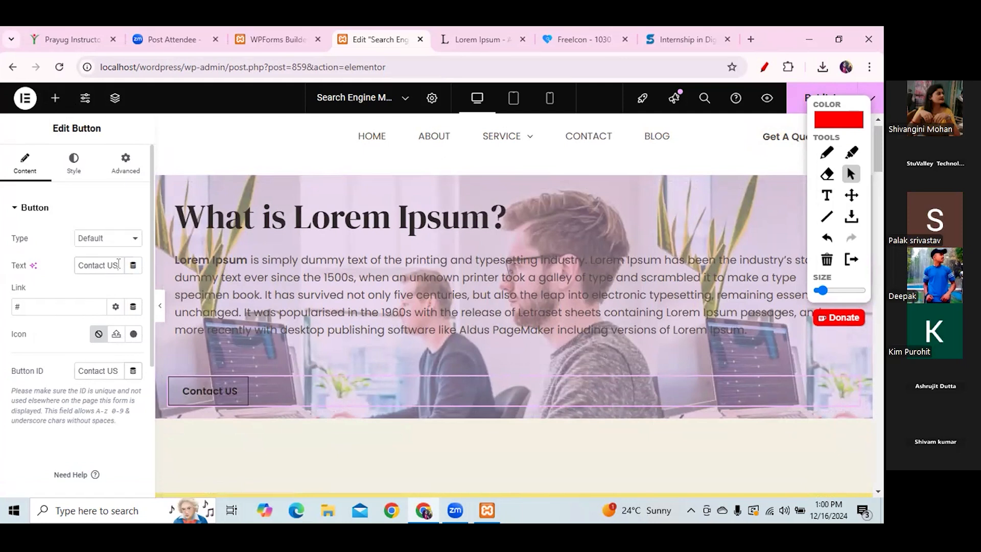
{"action": "key", "text": "BackSpace"}
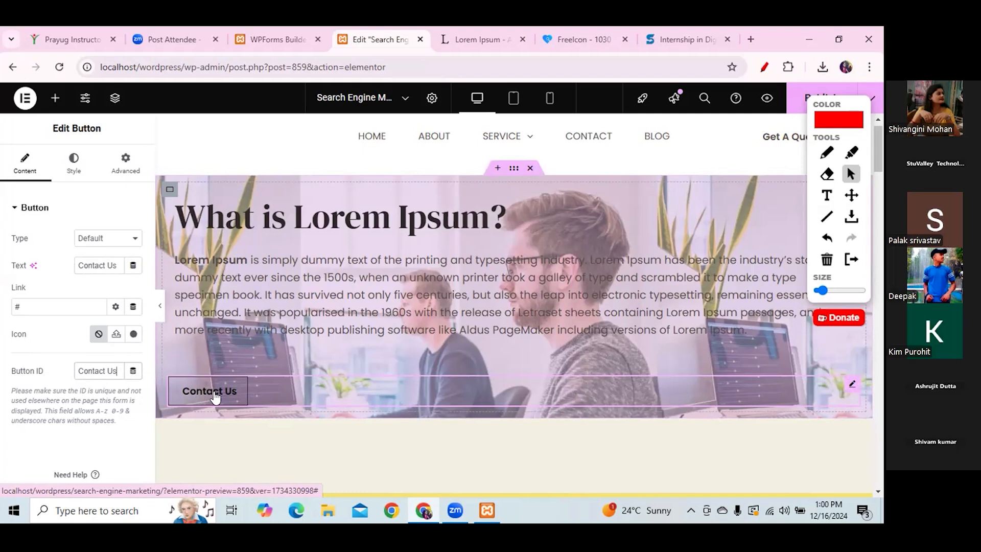
{"action": "left_click_drag", "start_coordinate": [3, 371], "coordinate": [44, 371]}
{"action": "left_click_drag", "start_coordinate": [876, 137], "coordinate": [881, 355]}
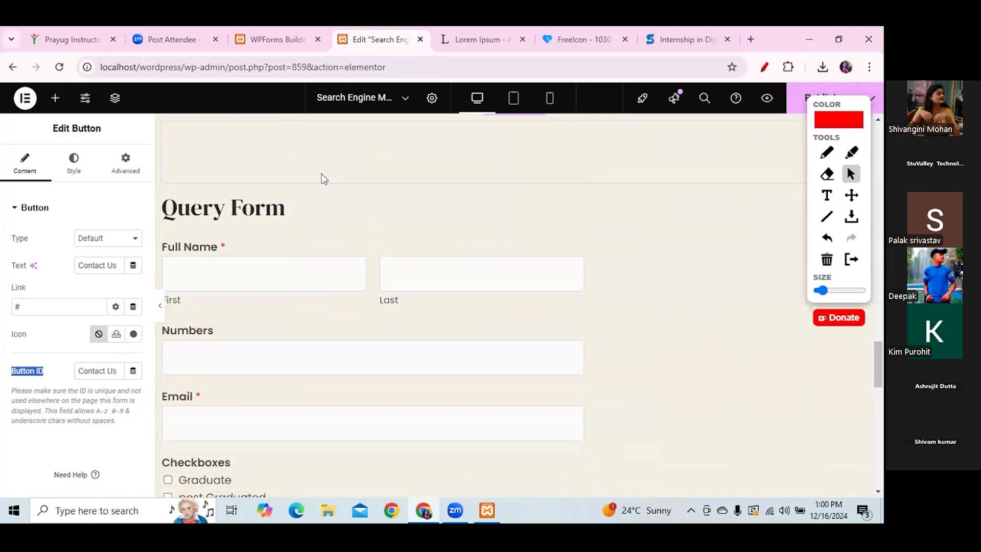
{"action": "left_click", "coordinate": [284, 206]}
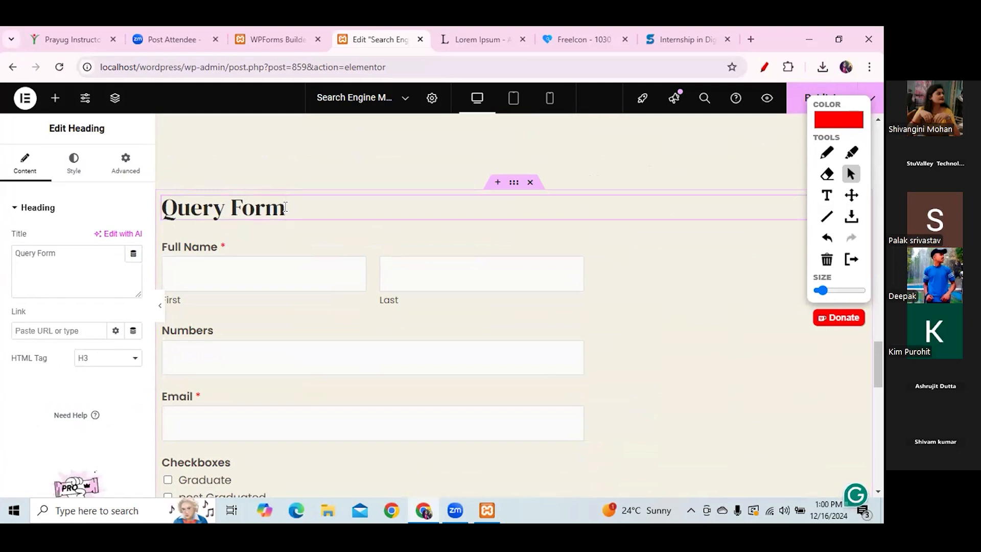
- Enter 'ContactUs' as the Query Form heading's CSS ID in its Advanced settings
{"action": "left_click", "coordinate": [75, 171]}
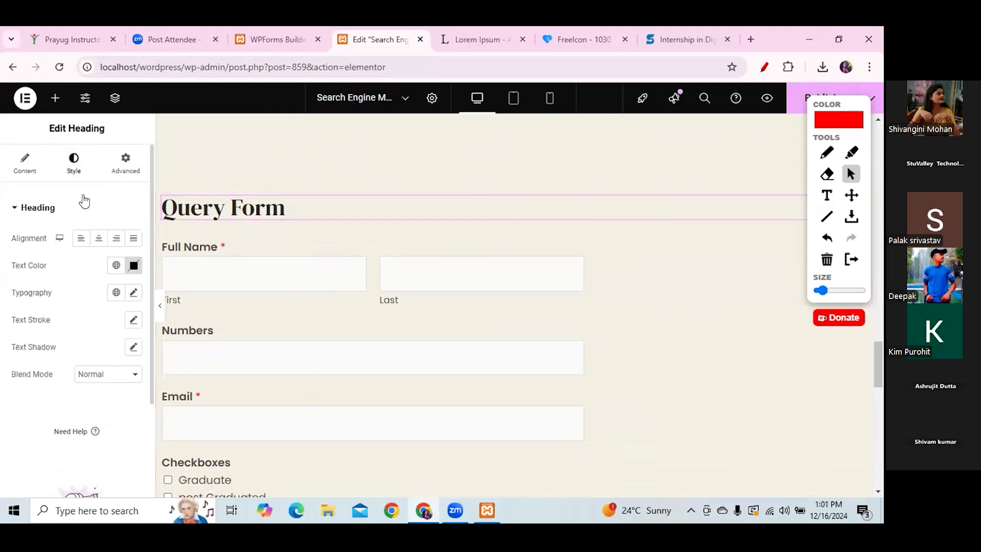
{"action": "left_click", "coordinate": [122, 173]}
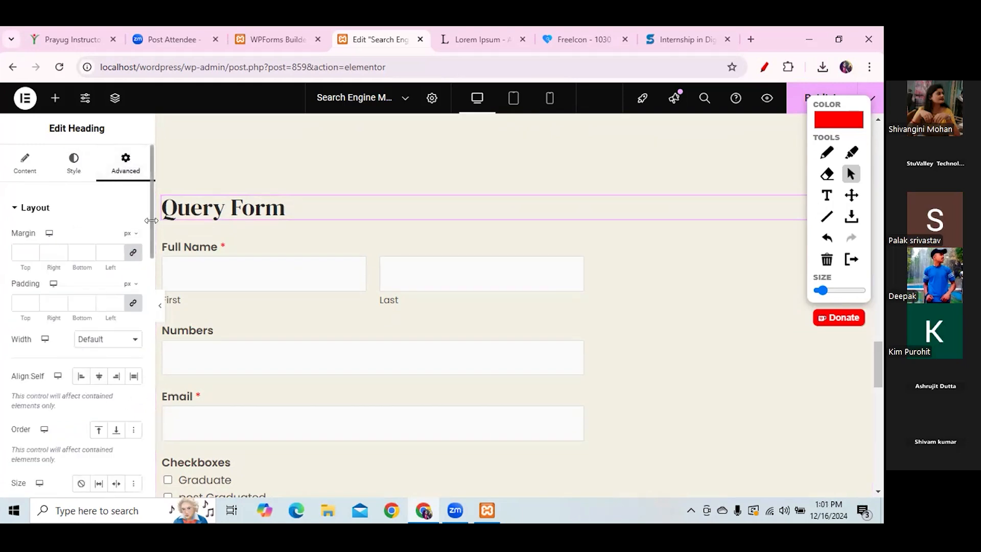
{"action": "scroll", "coordinate": [148, 225], "scroll_direction": "down", "scroll_amount": 5}
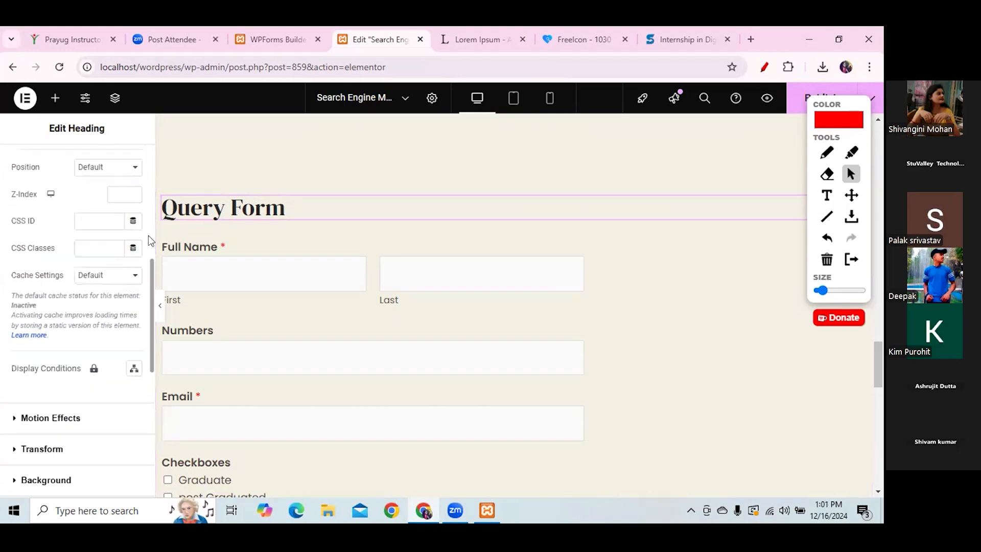
{"action": "left_click_drag", "start_coordinate": [40, 220], "coordinate": [11, 221]}
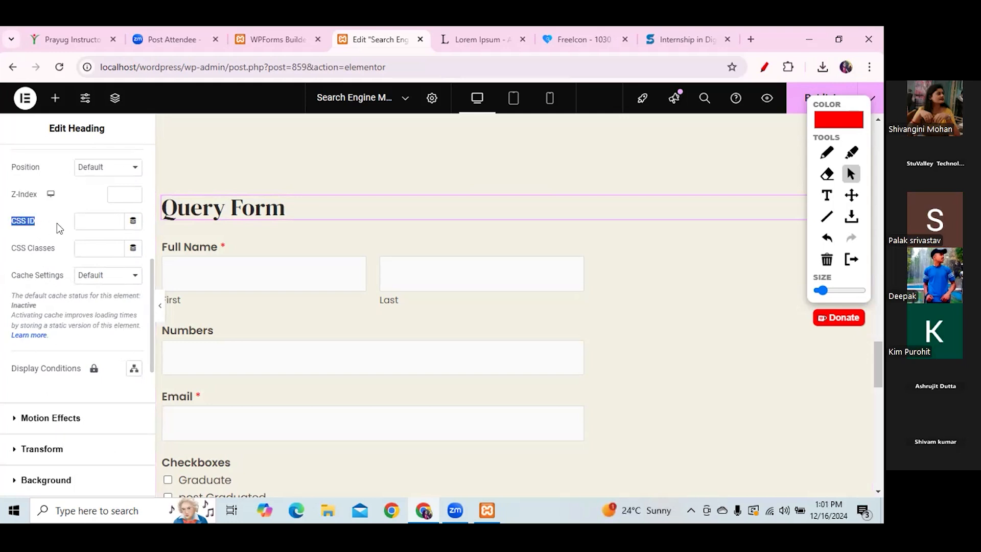
{"action": "left_click", "coordinate": [97, 221]}
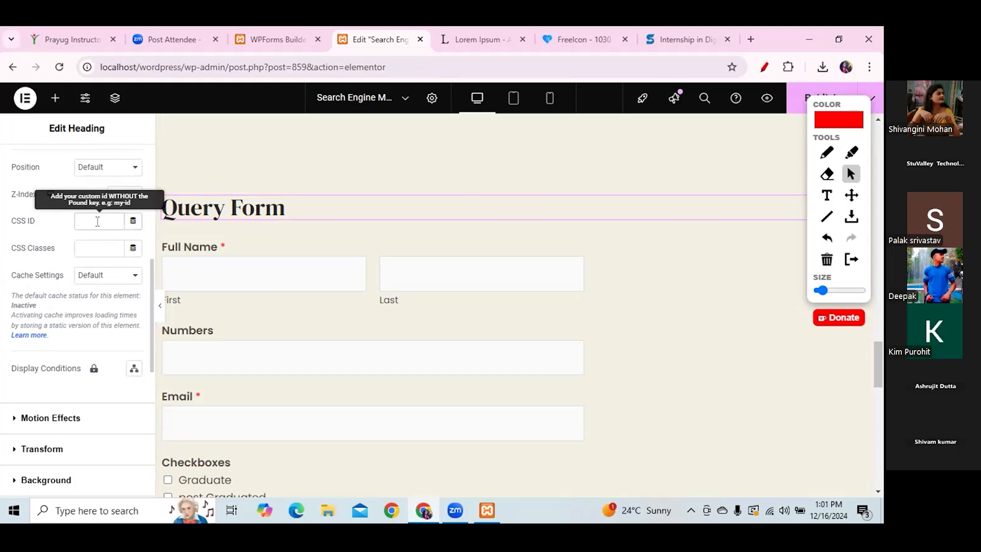
{"action": "type", "text": "ContactUUs"}
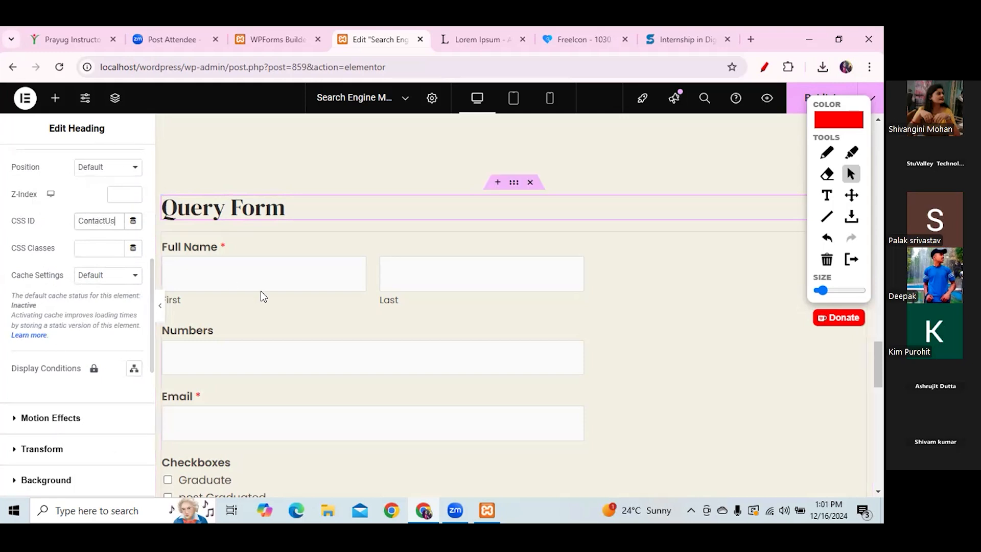
{"action": "left_click_drag", "start_coordinate": [878, 364], "coordinate": [879, 137]}
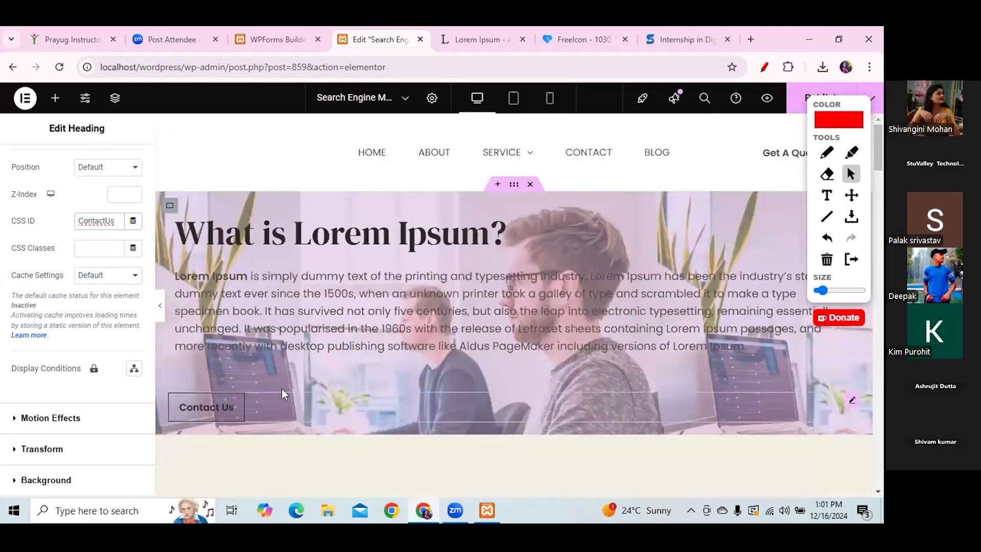
- Change the Contact Us button's link from # to #ContactUs, publish, and go to the WPForms builder
{"action": "left_click", "coordinate": [219, 407]}
{"action": "double_click", "coordinate": [17, 307]}
{"action": "key", "text": "BackSpace"}
{"action": "type", "text": "#"}
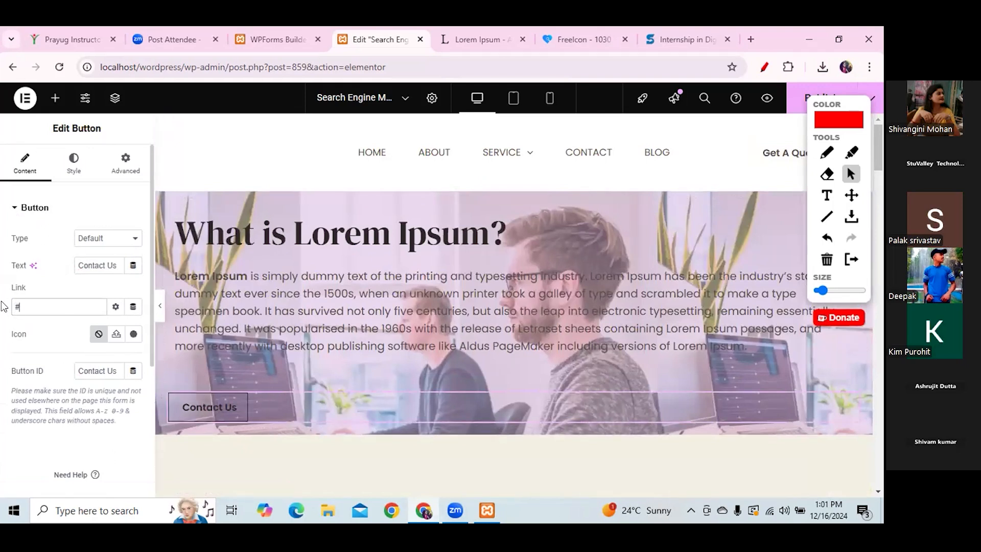
{"action": "type", "text": "ContactUs"}
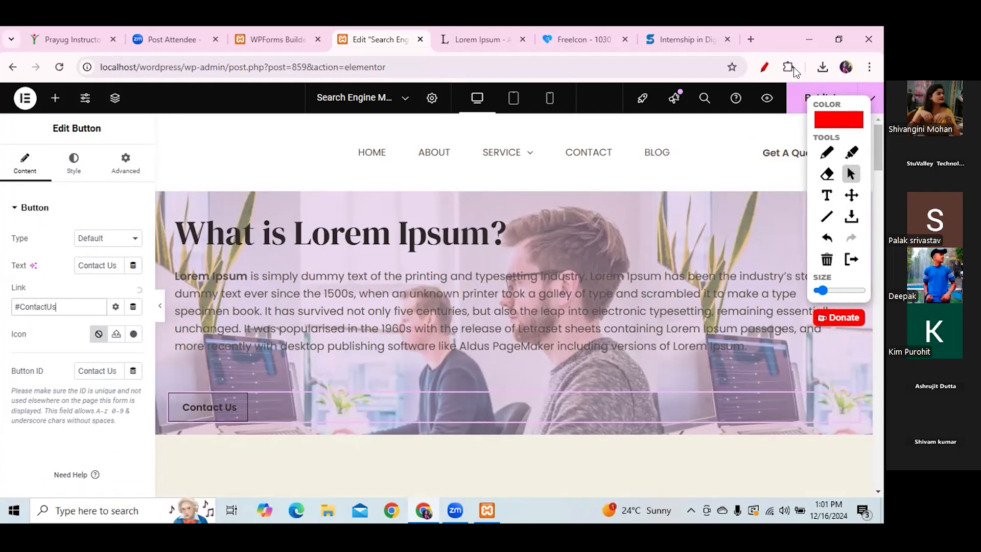
{"action": "left_click", "coordinate": [800, 100]}
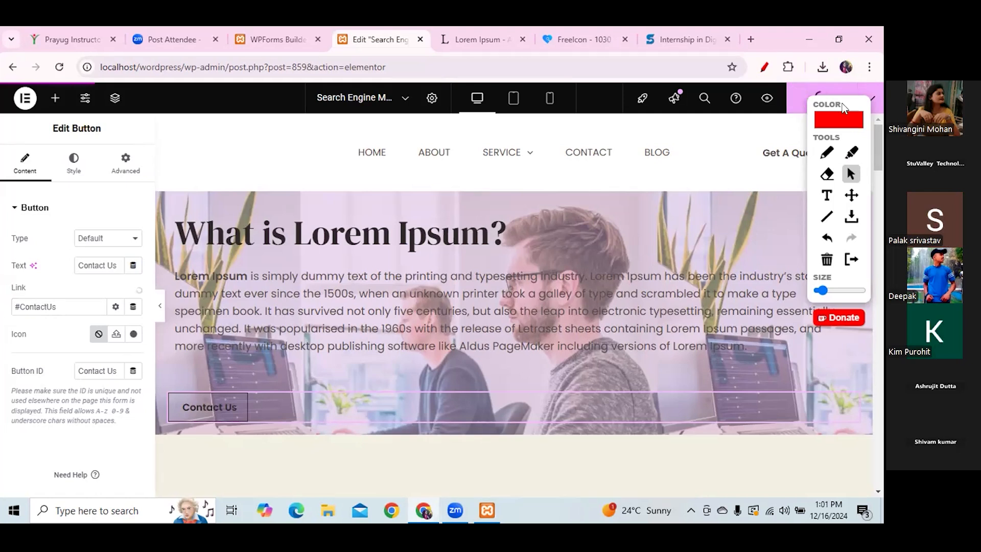
{"action": "left_click", "coordinate": [265, 40]}
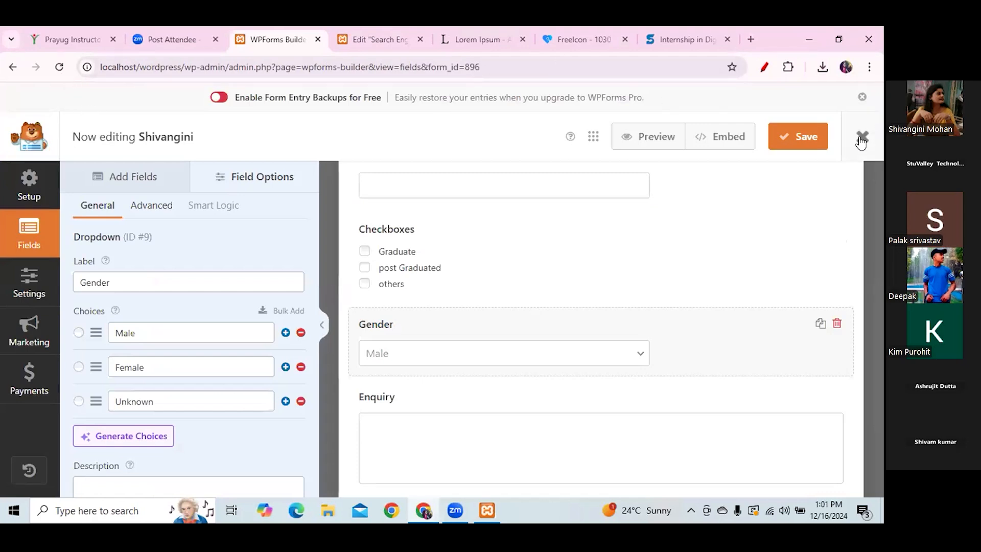
- Close the WPForms builder and open the Digital Services home page in a new tab
{"action": "left_click", "coordinate": [862, 97]}
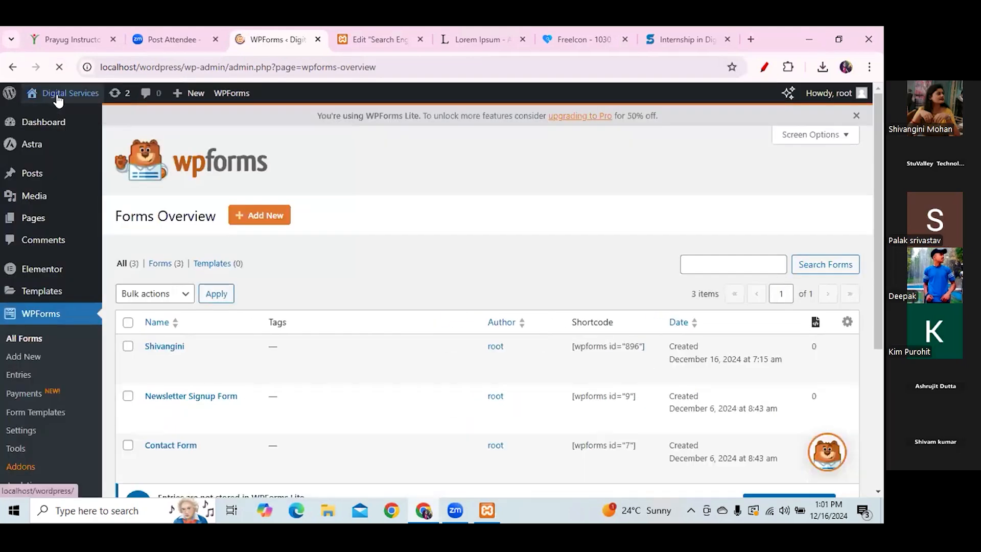
{"action": "right_click", "coordinate": [59, 97]}
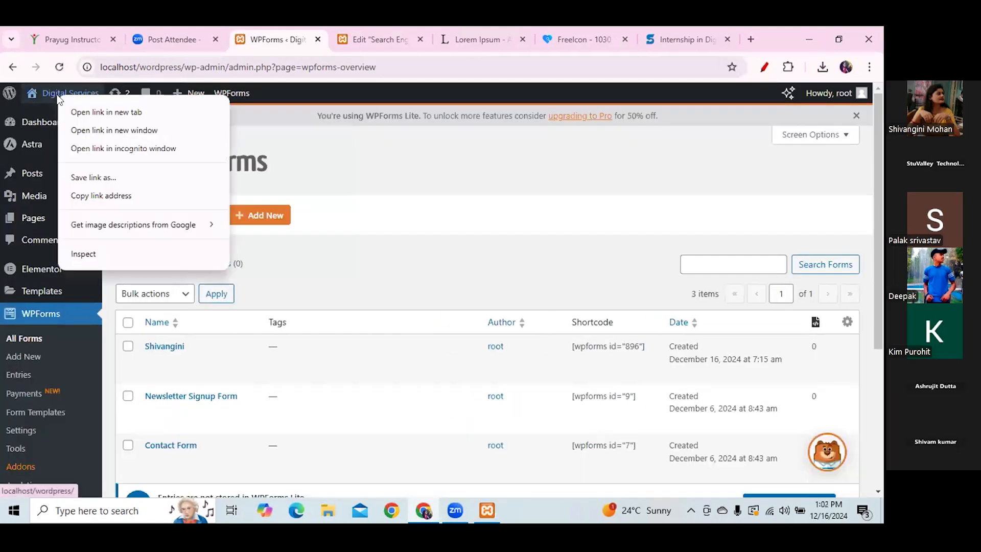
{"action": "left_click", "coordinate": [87, 112]}
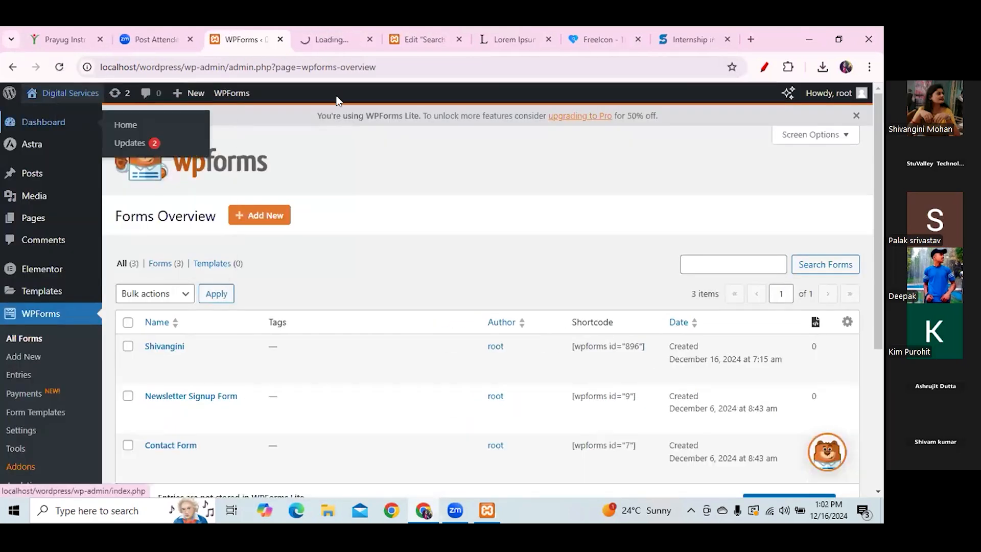
{"action": "left_click", "coordinate": [422, 40]}
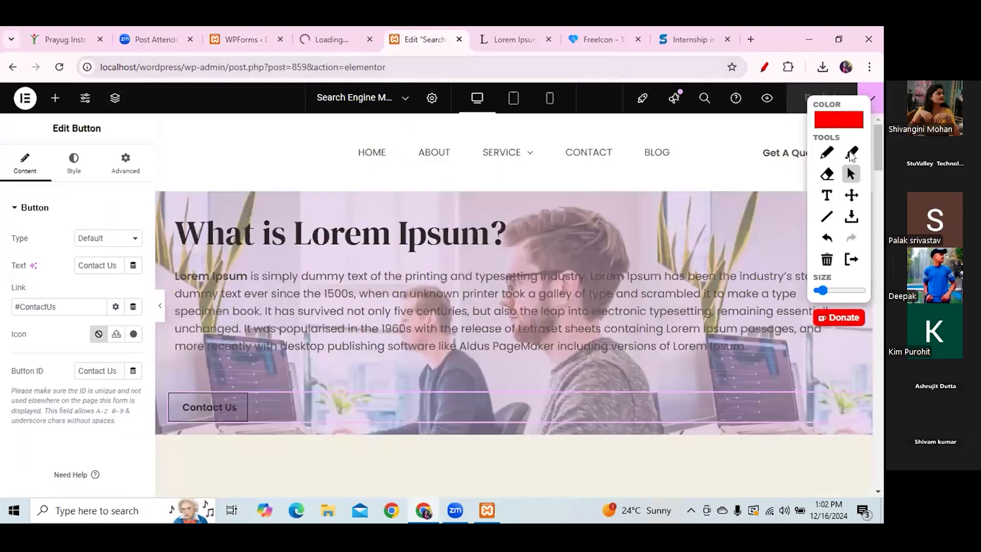
{"action": "left_click", "coordinate": [311, 40]}
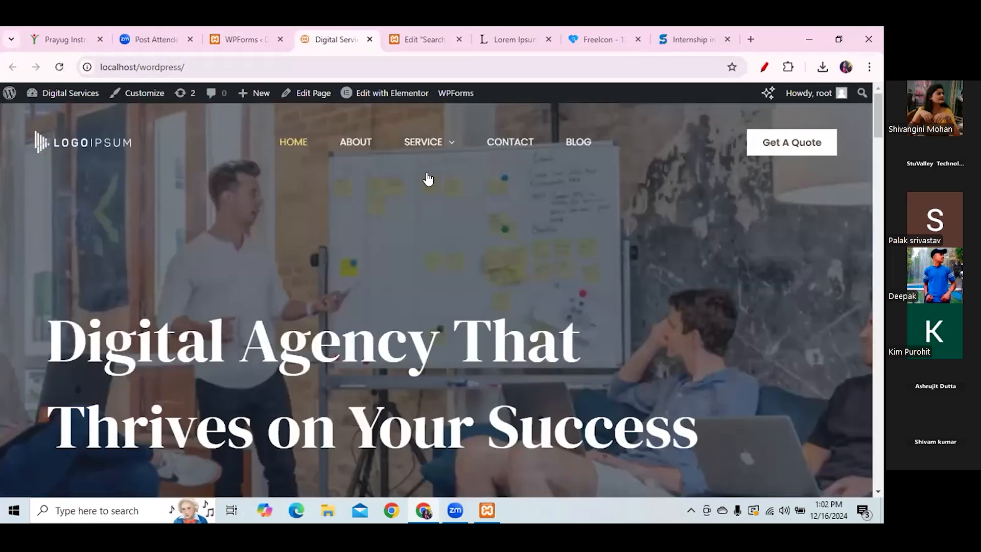
- On the Search Engine Marketing page, test that Contact Us jumps to the Query Form
{"action": "left_click", "coordinate": [432, 197]}
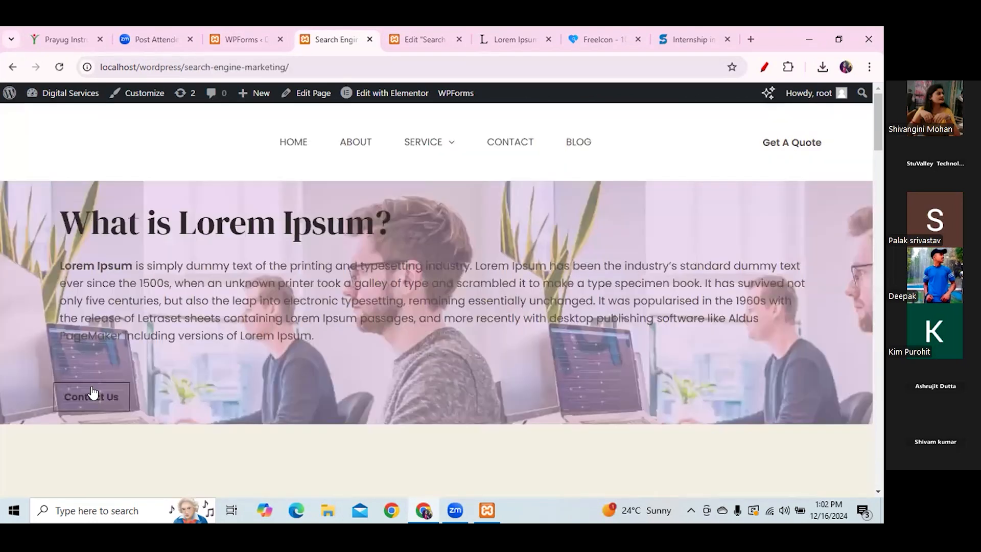
{"action": "left_click", "coordinate": [93, 386]}
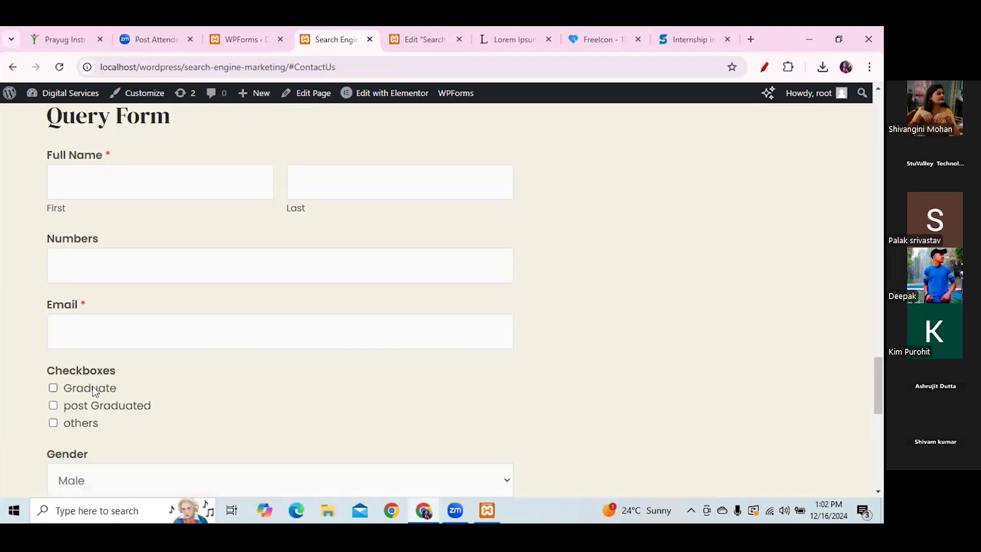
{"action": "left_click", "coordinate": [416, 40]}
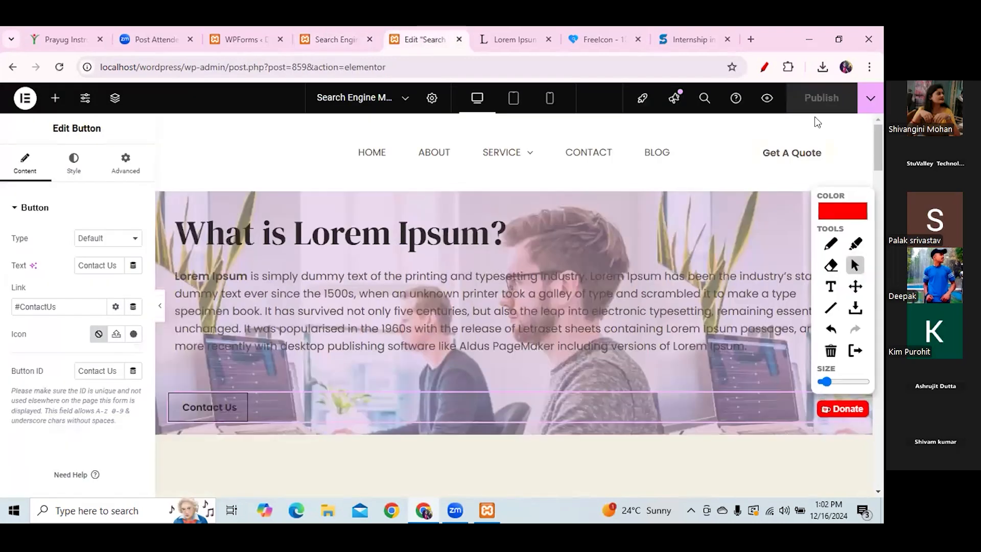
- Replace the Learn More button's # link with #LearnMore
{"action": "left_click_drag", "start_coordinate": [864, 196], "coordinate": [809, 96]}
{"action": "left_click_drag", "start_coordinate": [880, 164], "coordinate": [881, 211]}
{"action": "left_click", "coordinate": [209, 281]}
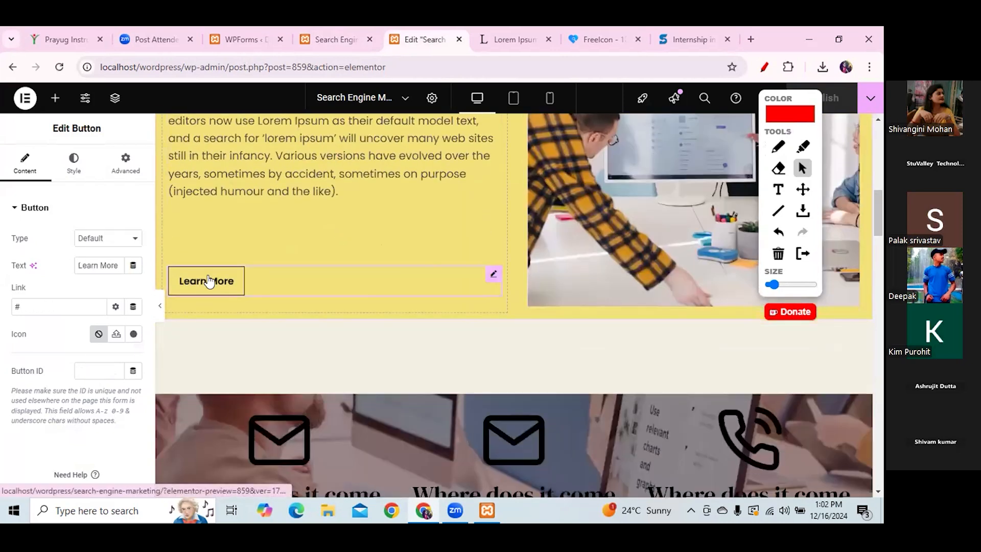
{"action": "left_click", "coordinate": [23, 309]}
{"action": "key", "text": "BackSpace"}
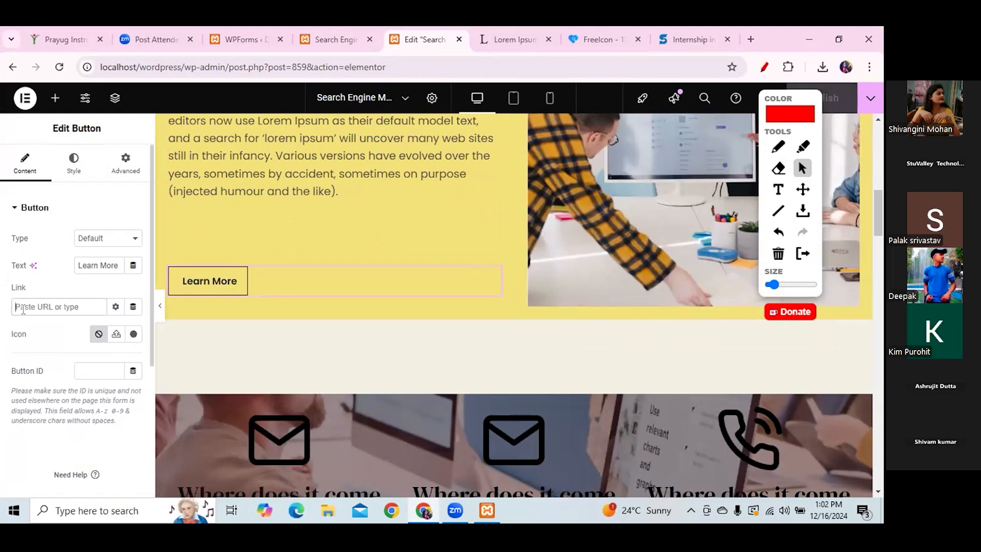
{"action": "type", "text": "#"}
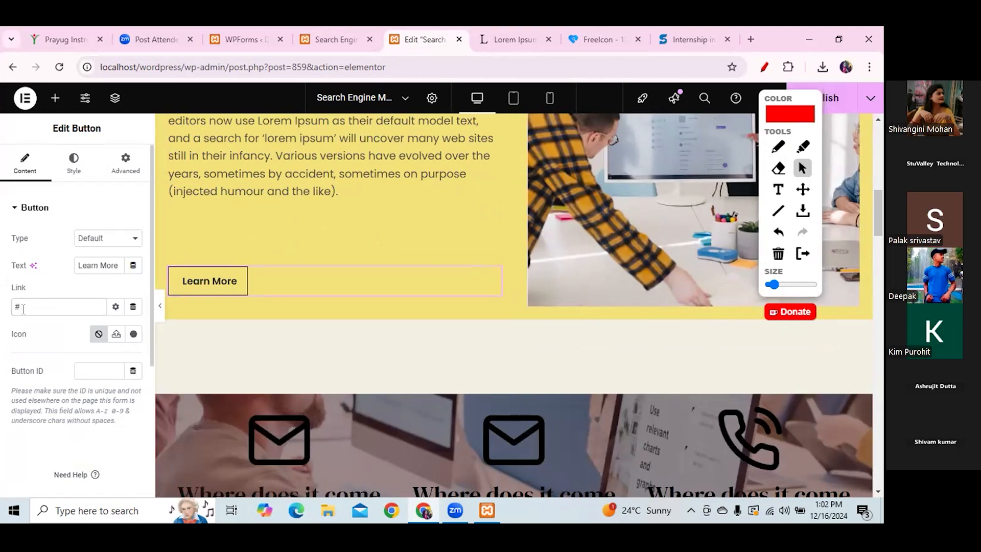
{"action": "type", "text": "l"}
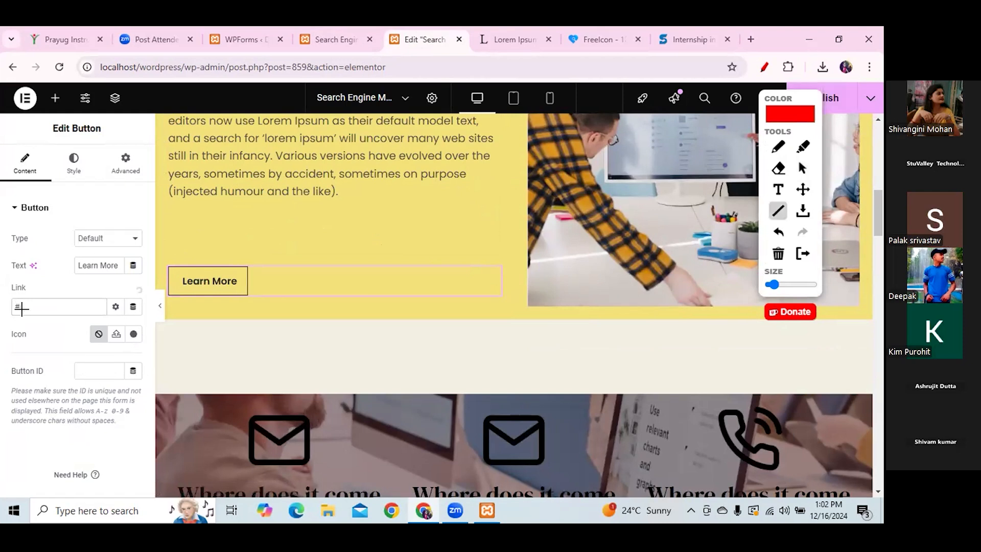
{"action": "type", "text": "earnMore"}
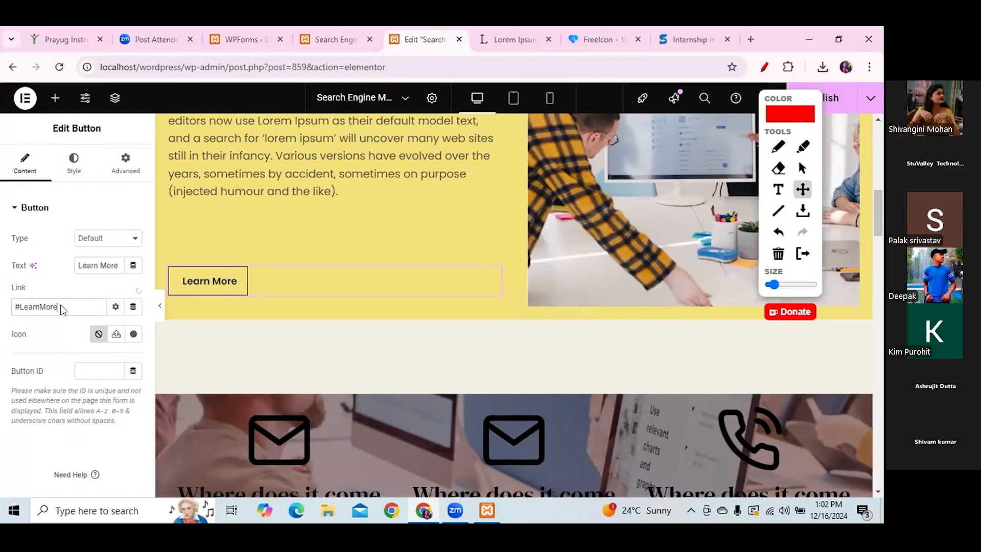
{"action": "left_click", "coordinate": [94, 371]}
{"action": "left_click_drag", "start_coordinate": [47, 373], "coordinate": [1, 373]}
{"action": "left_click", "coordinate": [110, 364]}
{"action": "right_click", "coordinate": [33, 212]}
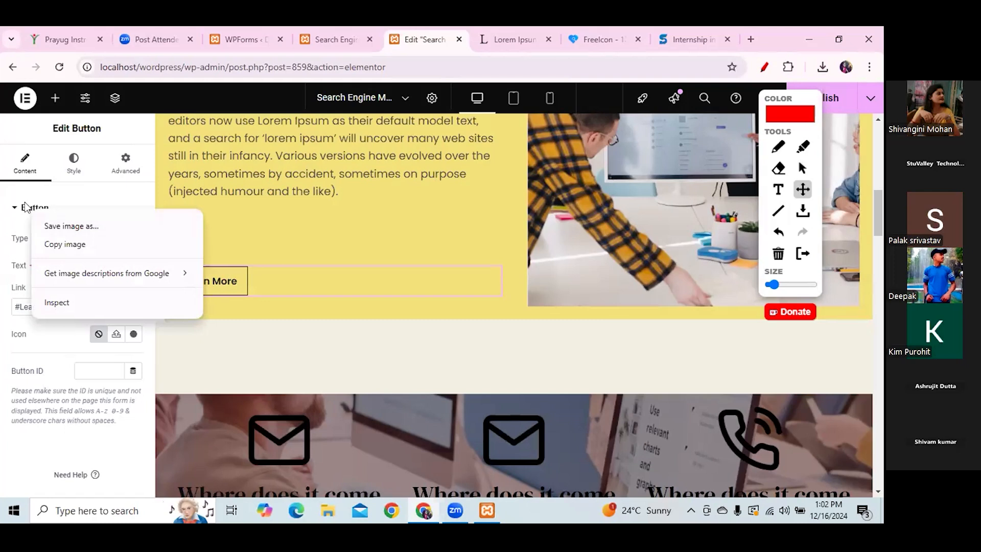
{"action": "key", "text": "Escape"}
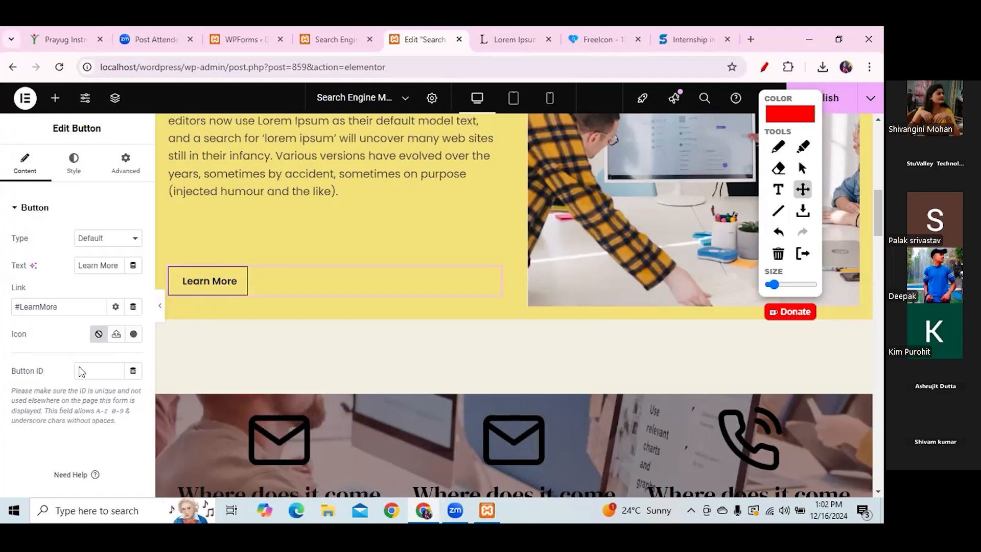
- Enter 'Learn More' as the Learn More button's ID
{"action": "left_click", "coordinate": [766, 69]}
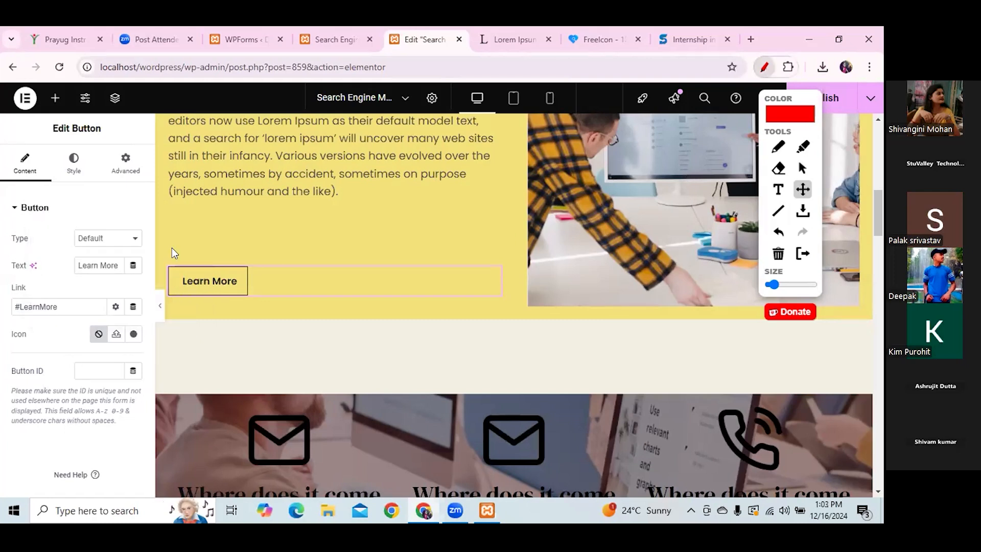
{"action": "left_click", "coordinate": [98, 371]}
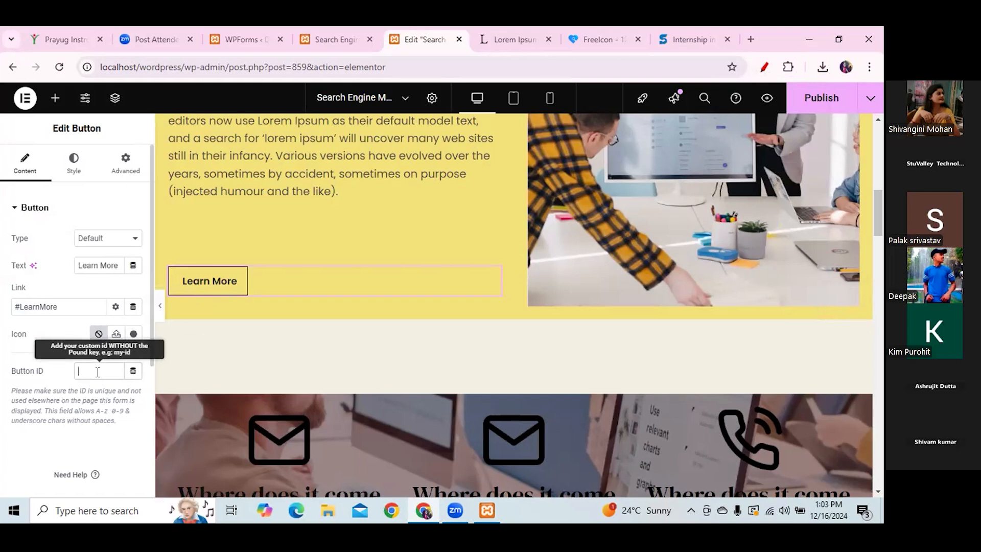
{"action": "type", "text": "Learn More"}
{"action": "left_click_drag", "start_coordinate": [13, 307], "coordinate": [69, 309]}
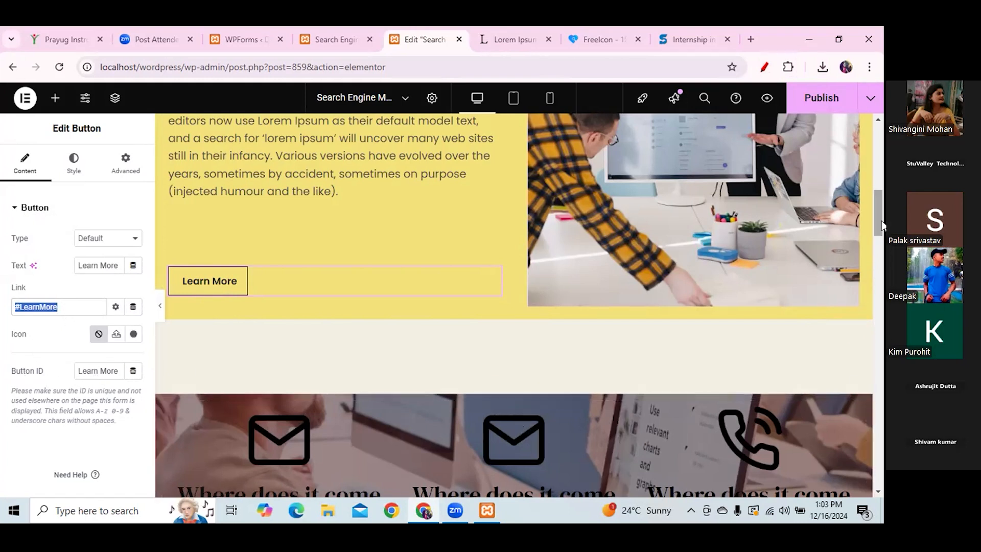
{"action": "scroll", "coordinate": [881, 219], "scroll_direction": "down", "scroll_amount": 7}
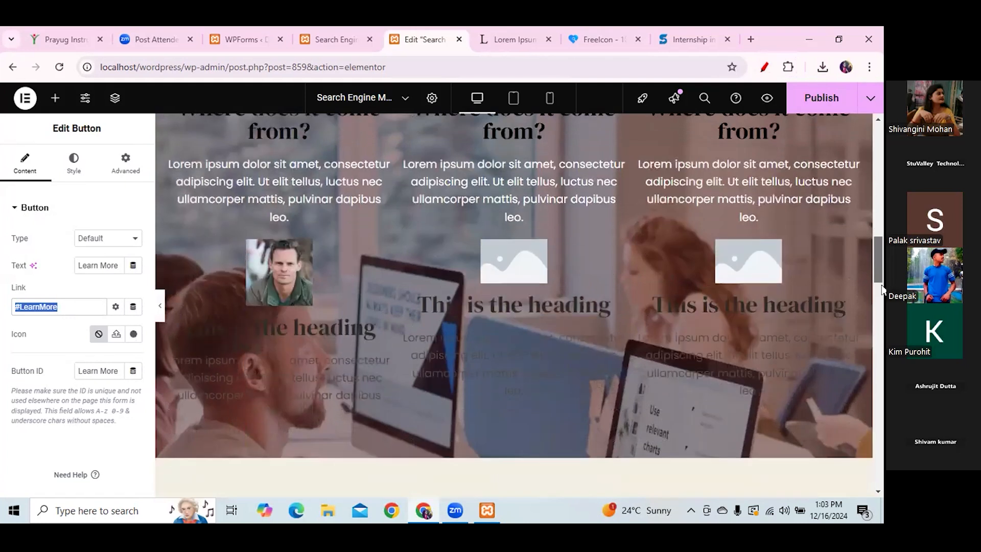
{"action": "scroll", "coordinate": [882, 288], "scroll_direction": "down", "scroll_amount": 12}
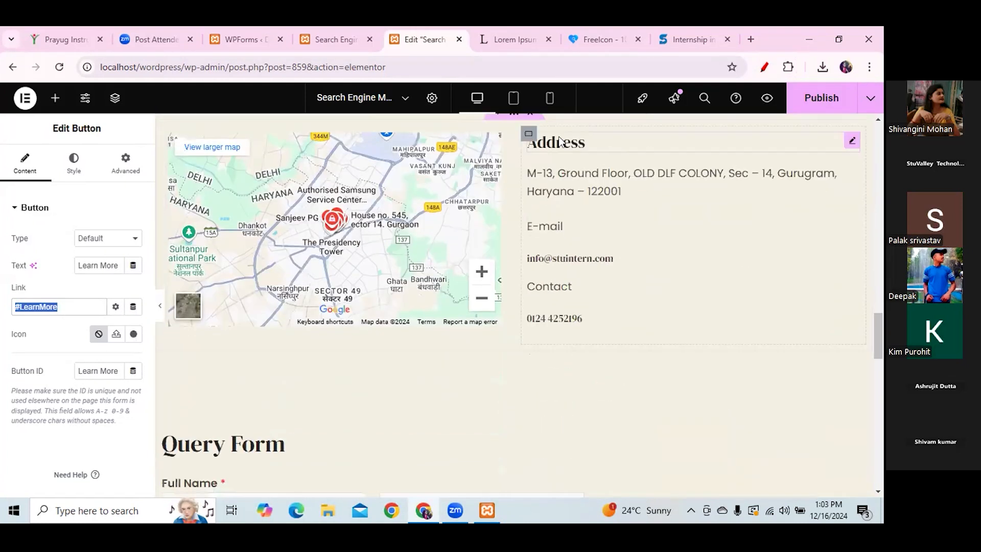
- Set the Address heading's Advanced CSS ID to LearnMore and publish the page
{"action": "left_click", "coordinate": [559, 140]}
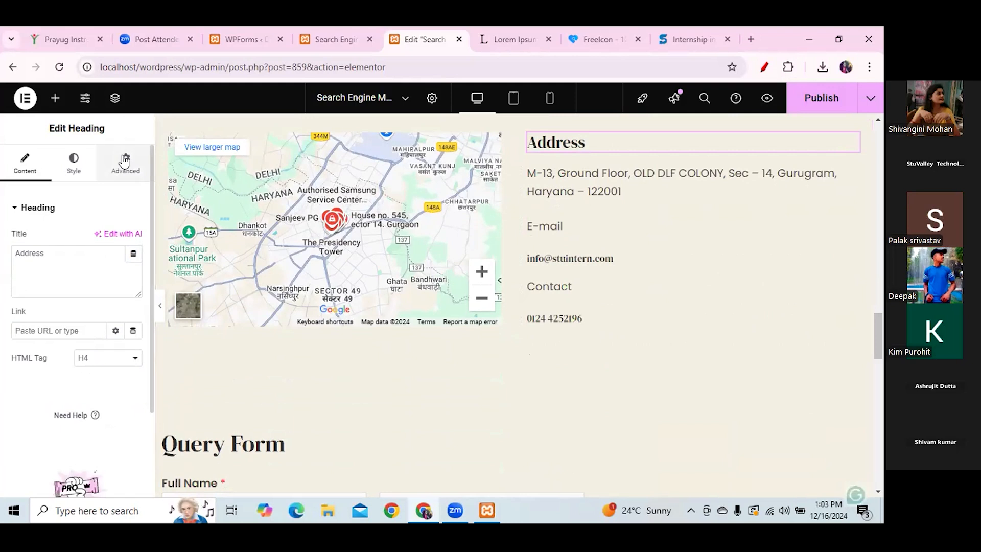
{"action": "left_click", "coordinate": [125, 162]}
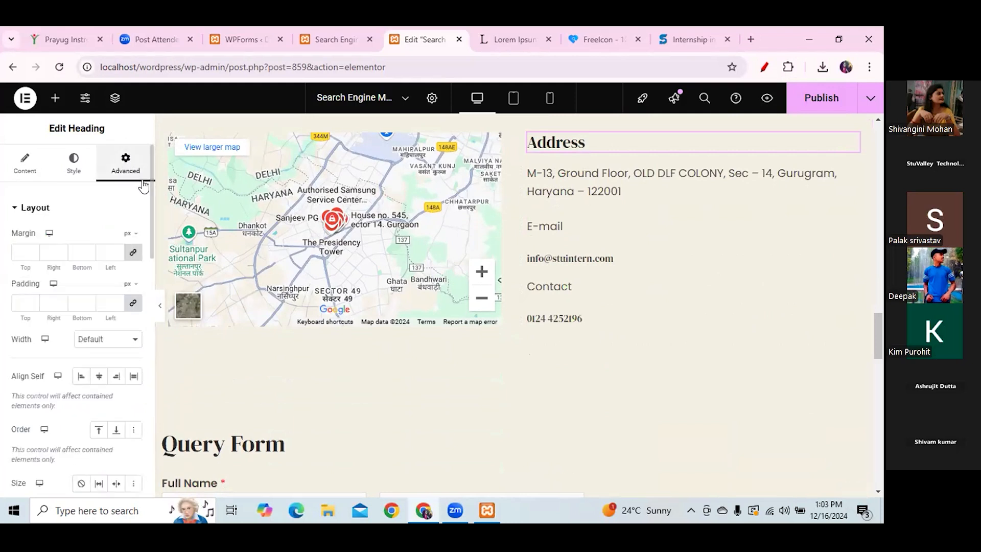
{"action": "left_click_drag", "start_coordinate": [151, 194], "coordinate": [151, 296]}
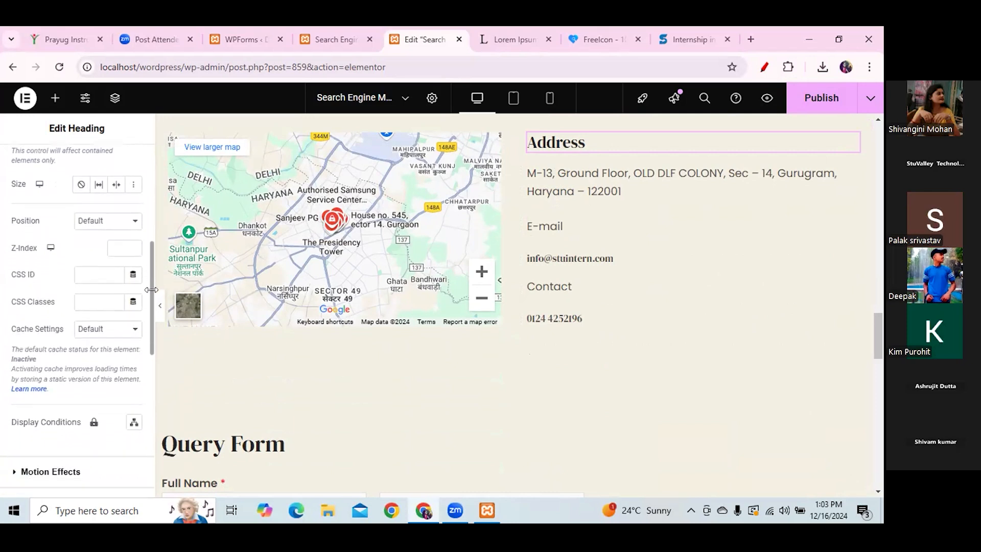
{"action": "left_click", "coordinate": [89, 269]}
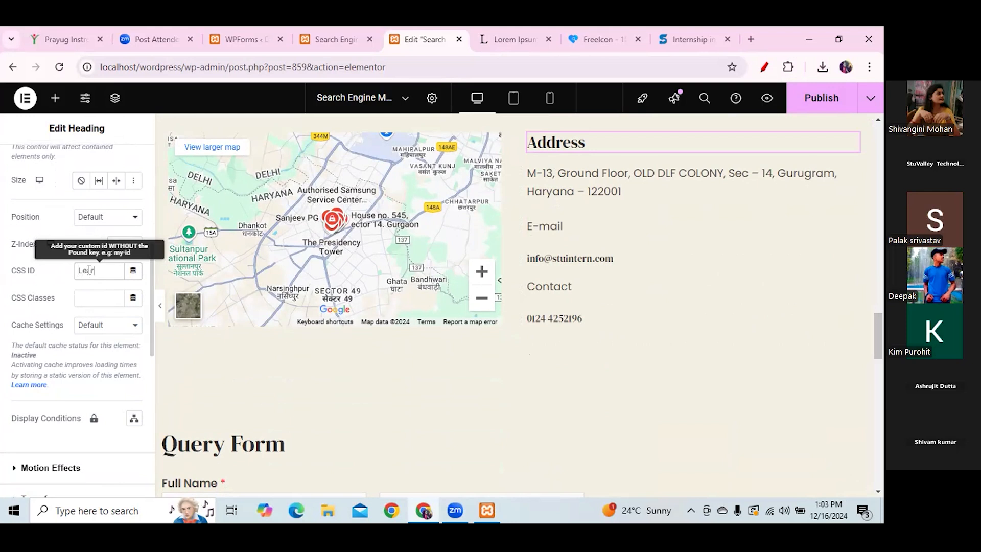
{"action": "type", "text": "LearnMore"}
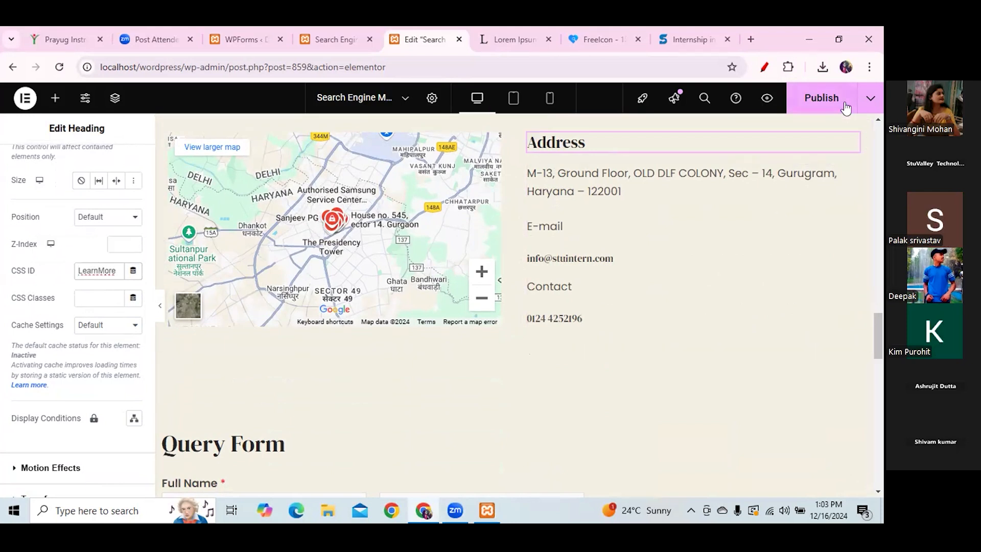
{"action": "left_click", "coordinate": [824, 98]}
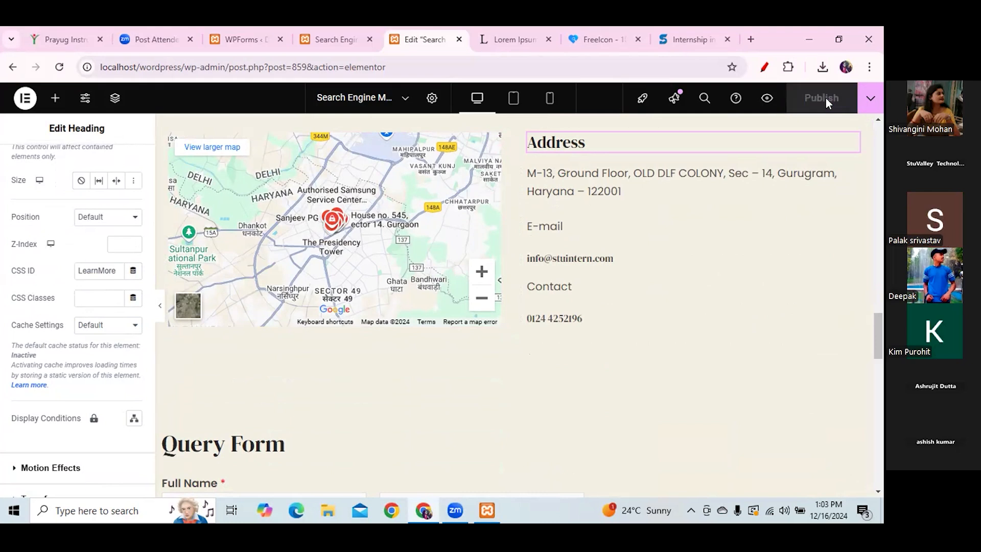
- Reload the live page and test that Contact Us jumps to the form
{"action": "left_click", "coordinate": [327, 38]}
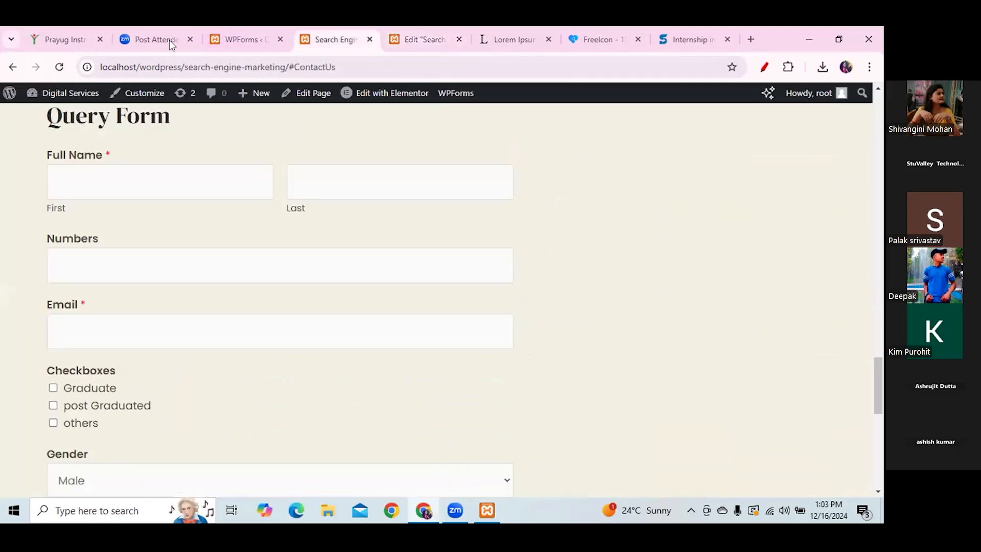
{"action": "left_click", "coordinate": [58, 67]}
{"action": "left_click_drag", "start_coordinate": [875, 390], "coordinate": [822, 114]}
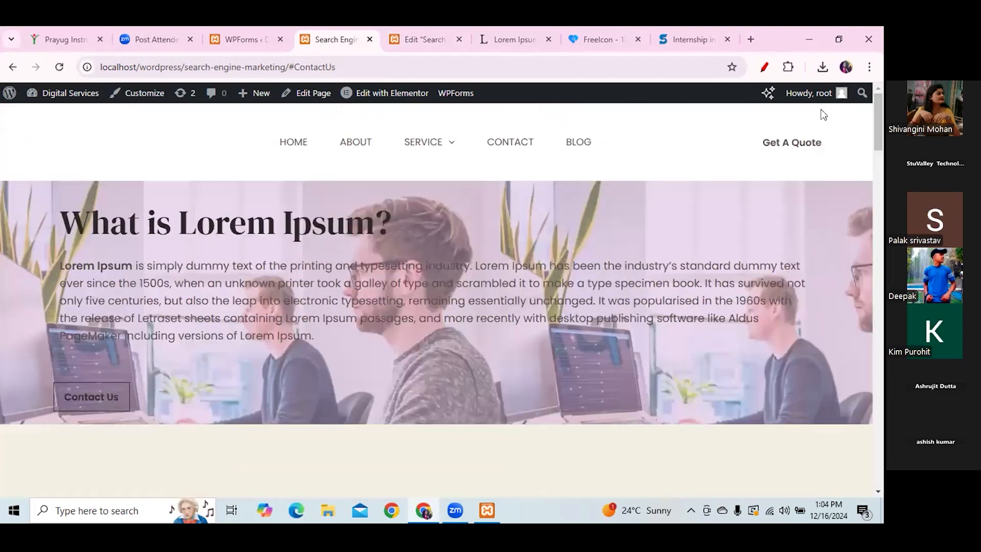
{"action": "left_click", "coordinate": [72, 407]}
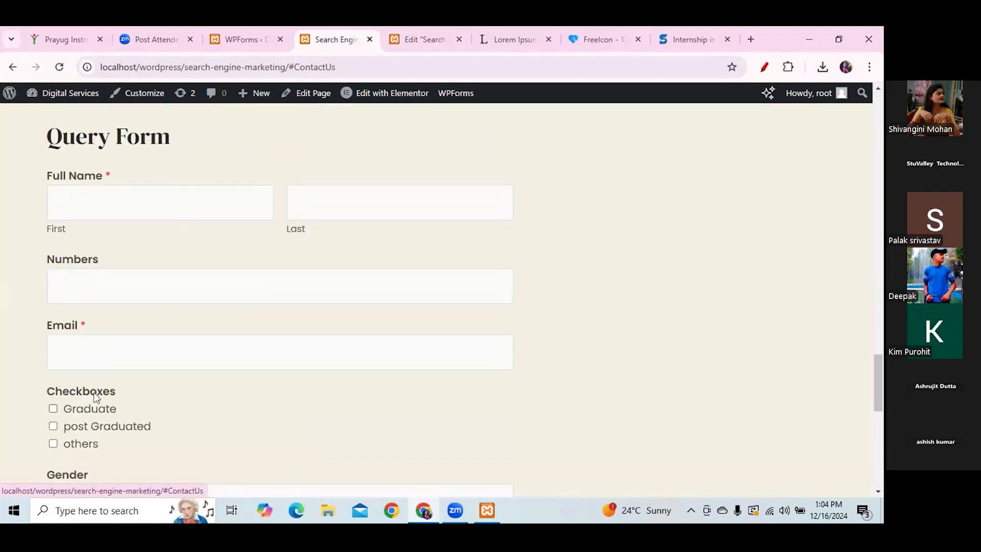
- Test the Learn More button, which lands the page on #LearnMore
{"action": "left_click_drag", "start_coordinate": [879, 399], "coordinate": [881, 199]}
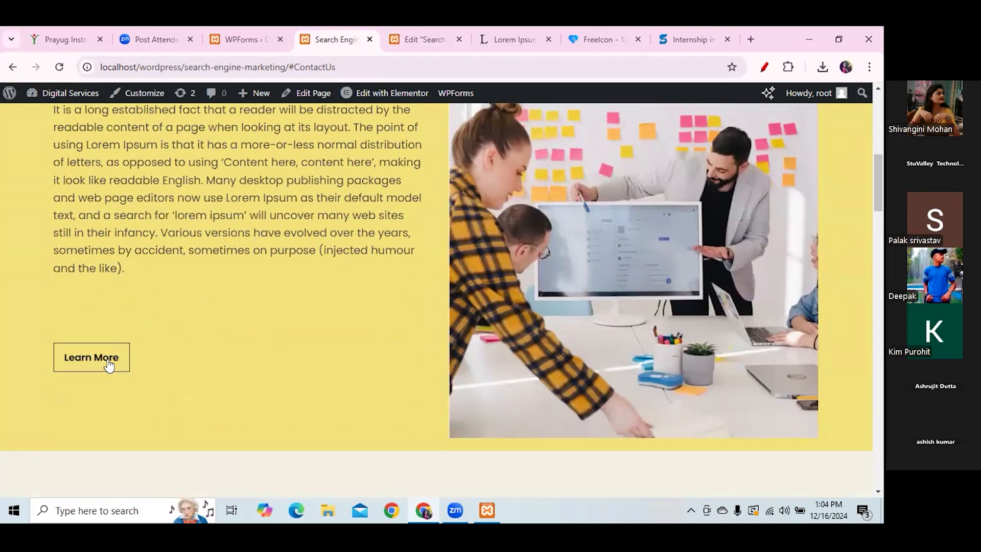
{"action": "left_click", "coordinate": [106, 364]}
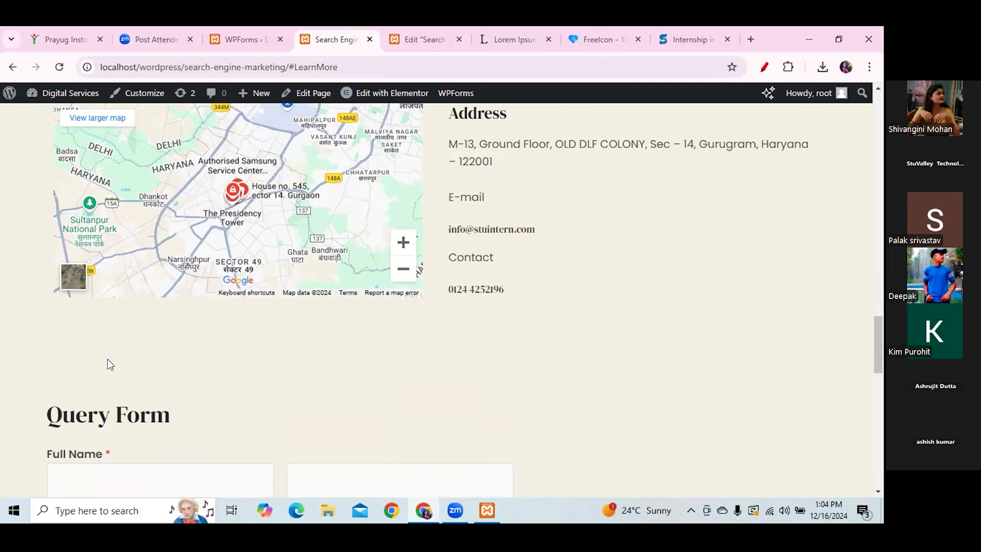
{"action": "left_click_drag", "start_coordinate": [878, 329], "coordinate": [875, 108]}
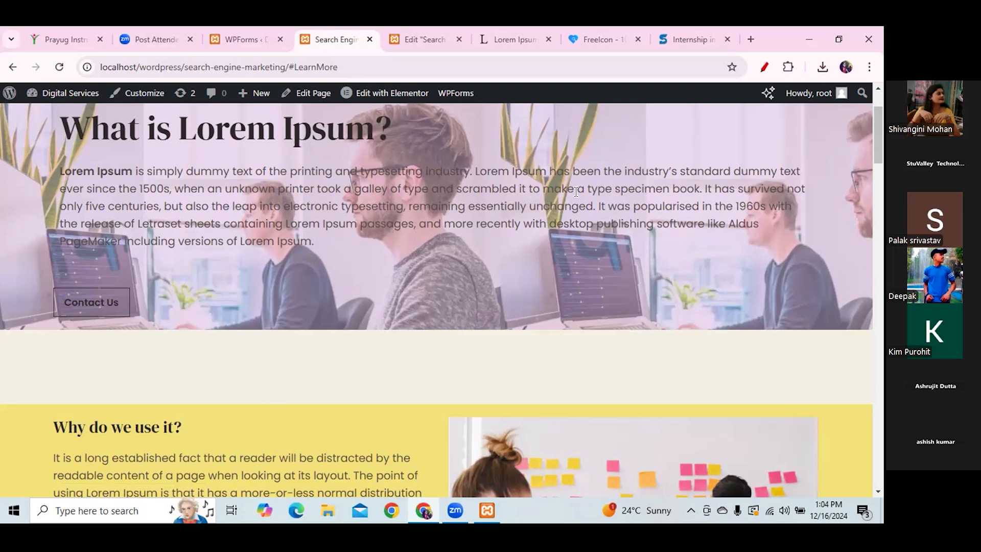
{"action": "left_click_drag", "start_coordinate": [879, 131], "coordinate": [858, 49]}
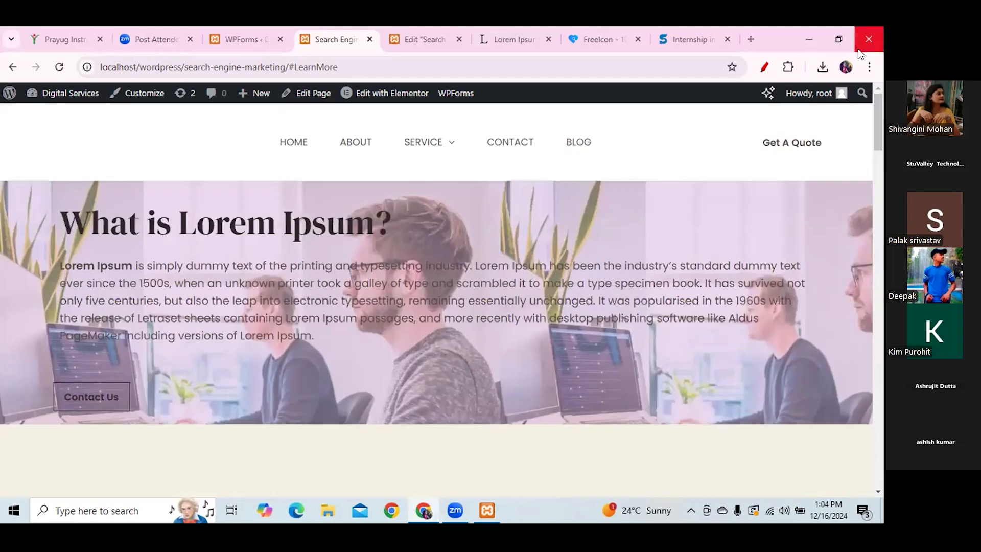
- Scroll back up the live page and follow Contact Us to the Query Form at #ContactUs
{"action": "left_click_drag", "start_coordinate": [878, 110], "coordinate": [870, 26]}
{"action": "scroll", "coordinate": [882, 204], "scroll_direction": "down", "scroll_amount": 4}
{"action": "scroll", "coordinate": [881, 204], "scroll_direction": "down", "scroll_amount": 16}
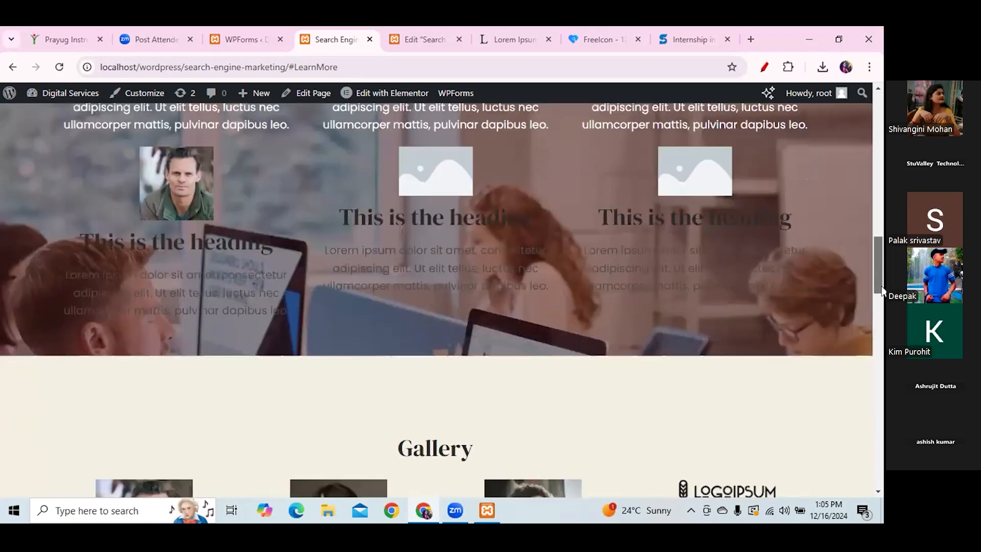
{"action": "scroll", "coordinate": [881, 281], "scroll_direction": "up", "scroll_amount": 8}
{"action": "scroll", "coordinate": [882, 265], "scroll_direction": "down", "scroll_amount": 3}
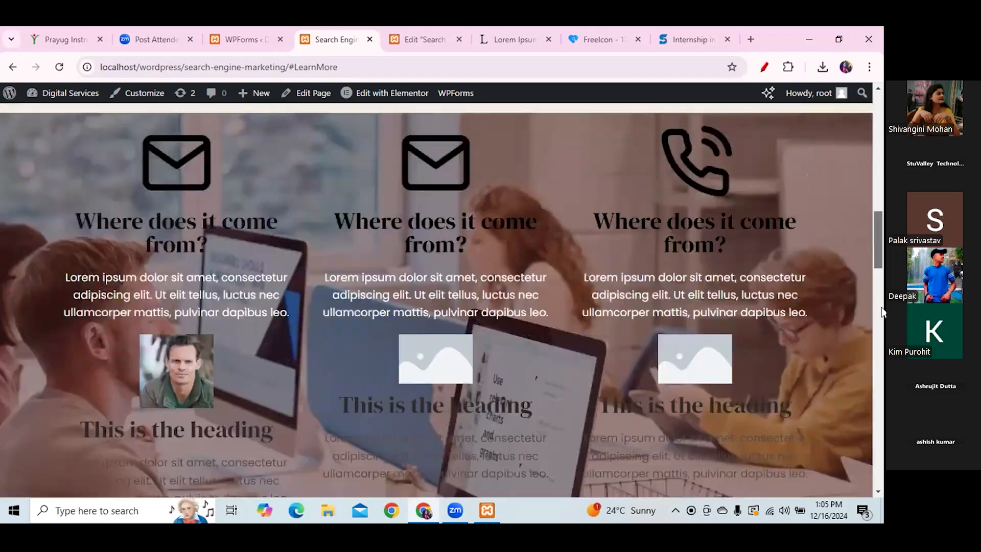
{"action": "scroll", "coordinate": [874, 124], "scroll_direction": "up", "scroll_amount": 13}
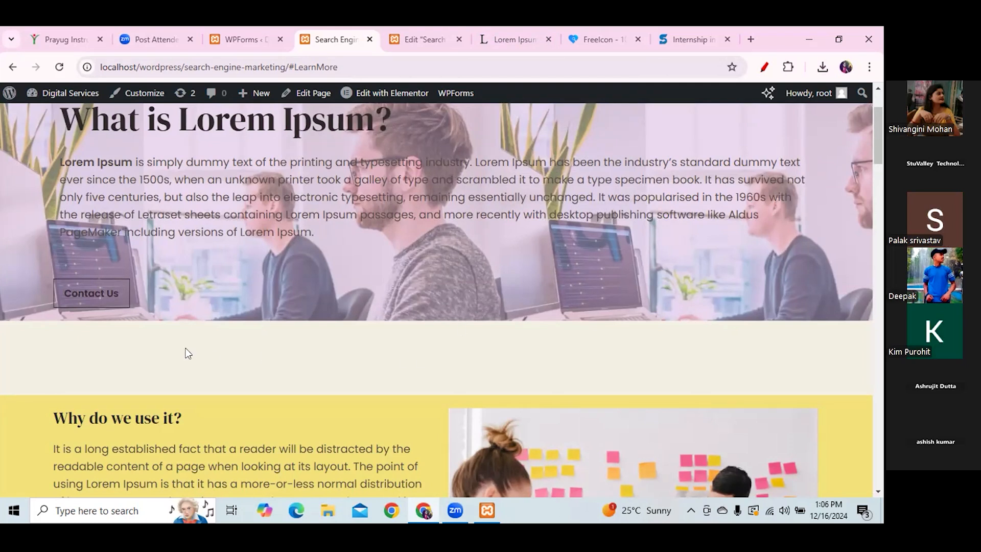
{"action": "left_click", "coordinate": [82, 293]}
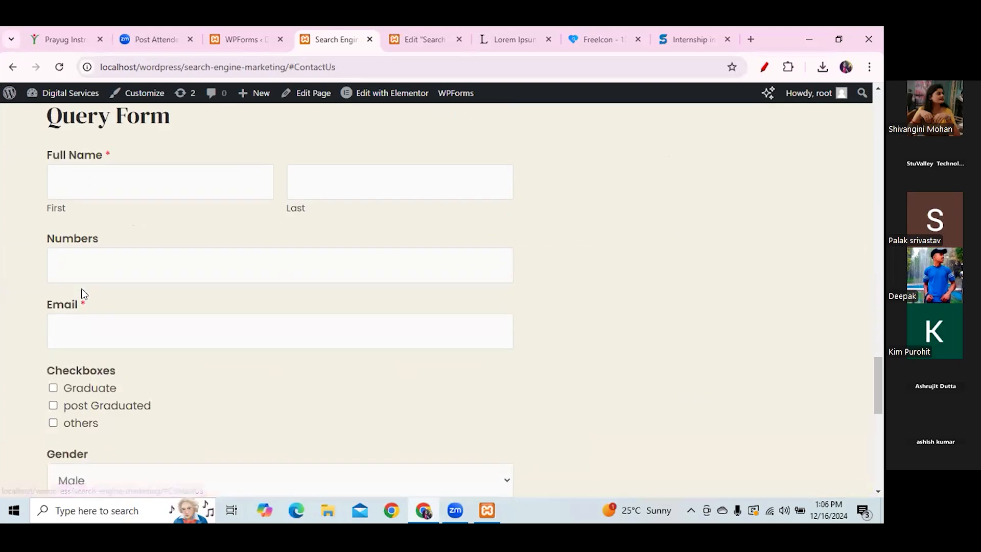
- Add a Click here Button widget below Learn More in the yellow section and empty its # link
{"action": "left_click", "coordinate": [415, 39]}
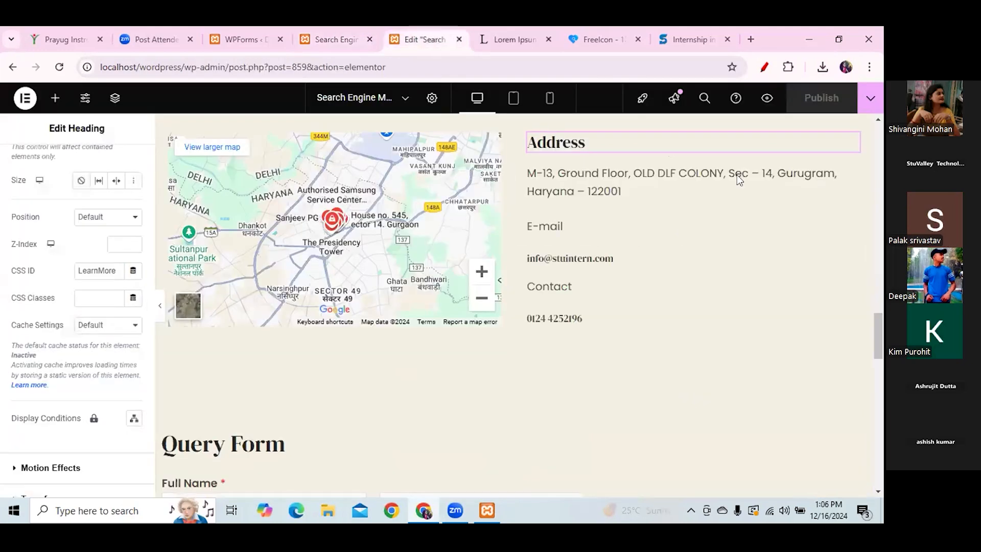
{"action": "left_click_drag", "start_coordinate": [875, 328], "coordinate": [875, 204]}
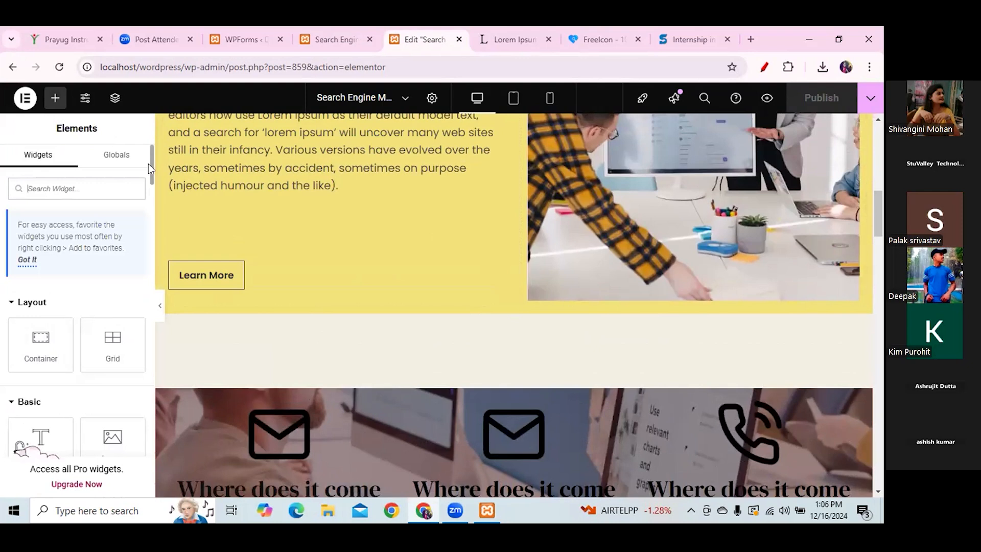
{"action": "scroll", "coordinate": [76, 317], "scroll_direction": "down", "scroll_amount": 4}
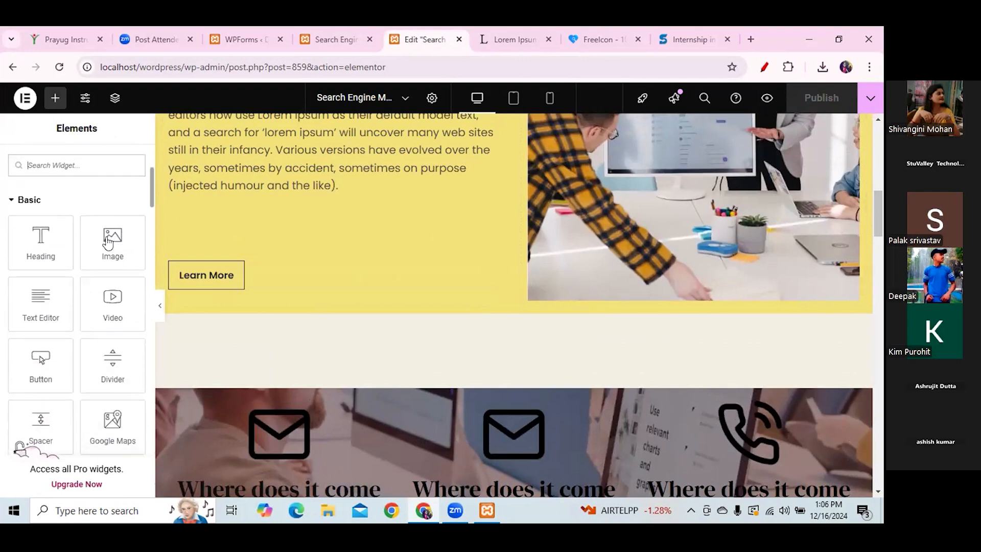
{"action": "left_click_drag", "start_coordinate": [37, 368], "coordinate": [385, 285]}
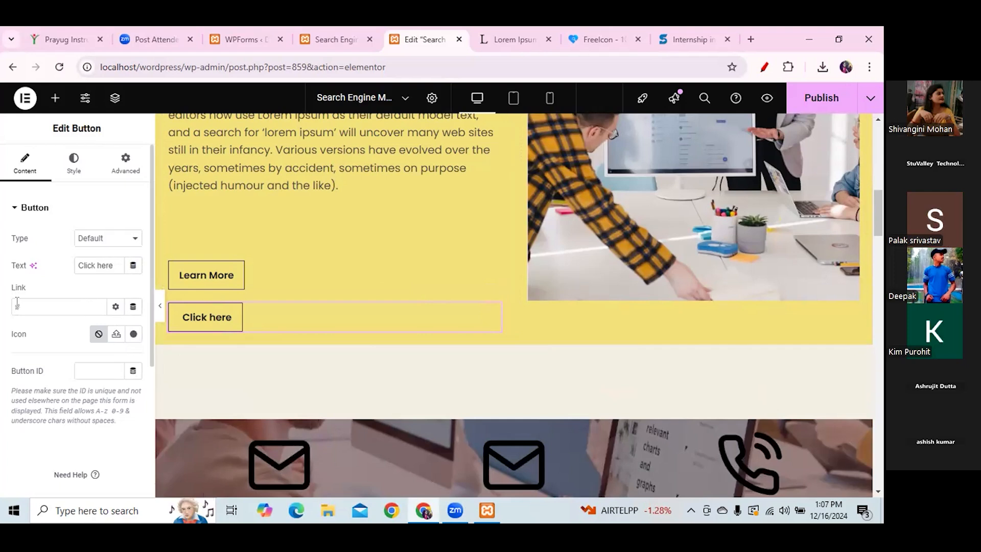
{"action": "left_click_drag", "start_coordinate": [26, 287], "coordinate": [10, 307]}
{"action": "key", "text": "BackSpace"}
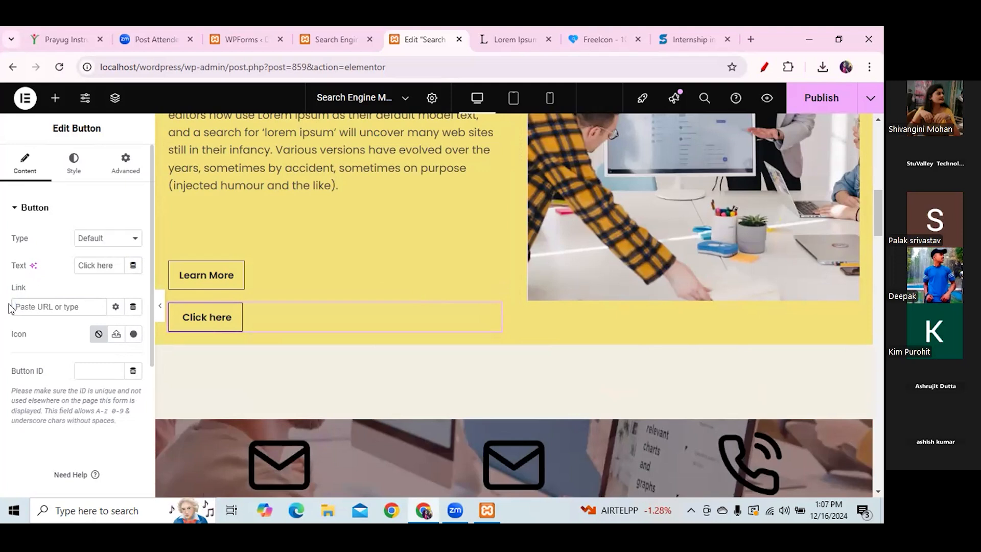
- Open the Search Engine Optimization service page and copy its address
{"action": "left_click", "coordinate": [317, 38]}
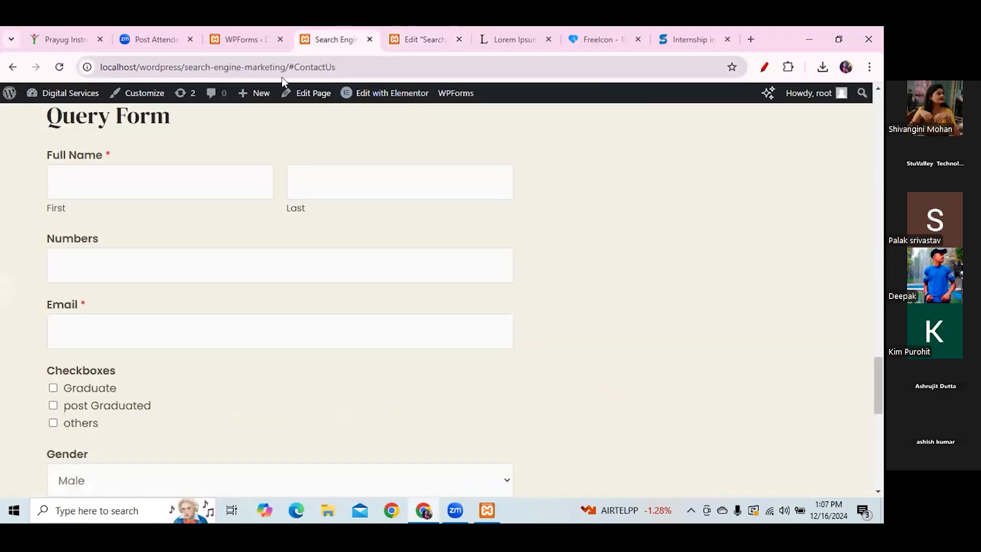
{"action": "left_click_drag", "start_coordinate": [877, 363], "coordinate": [876, 85]}
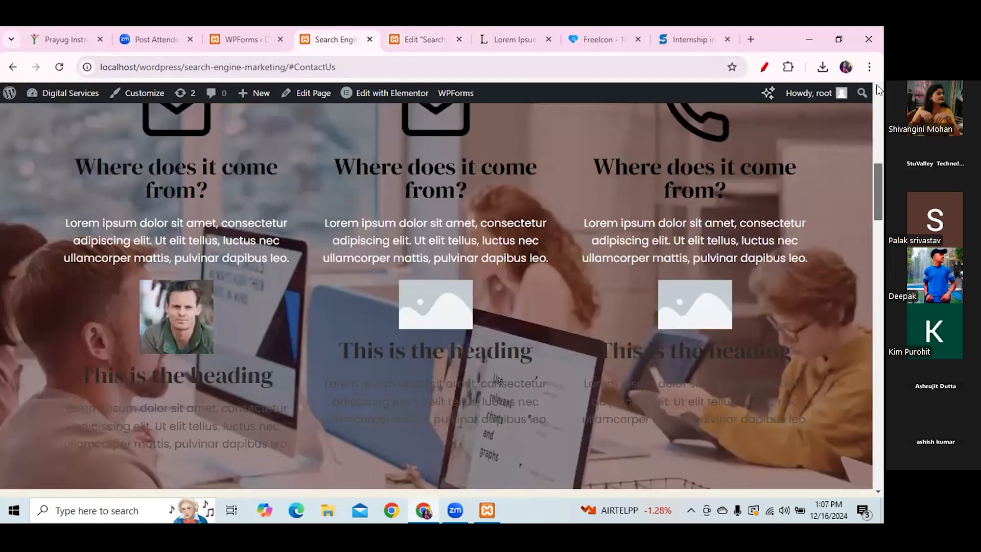
{"action": "mouse_move", "coordinate": [392, 149]}
{"action": "left_click", "coordinate": [427, 234]}
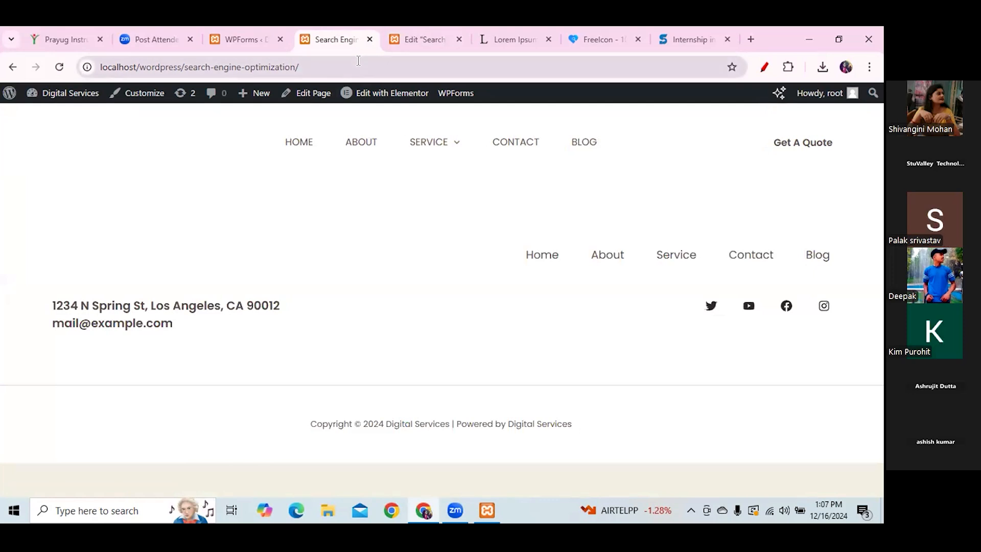
{"action": "left_click", "coordinate": [358, 60]}
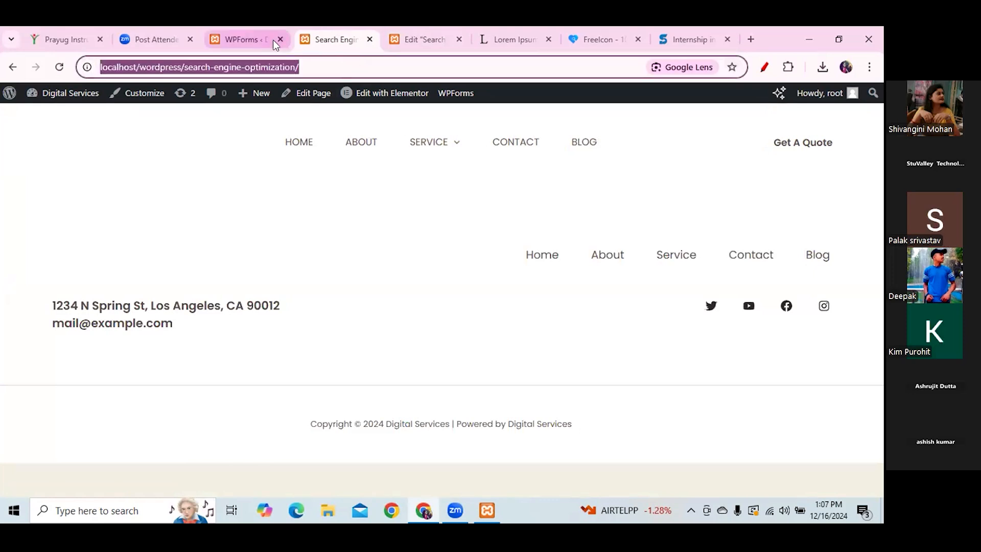
{"action": "left_click", "coordinate": [413, 43]}
{"action": "left_click_drag", "start_coordinate": [29, 286], "coordinate": [4, 289]}
- Paste the Search Engine Optimization URL into the Click here button's link and publish
{"action": "left_click", "coordinate": [27, 304]}
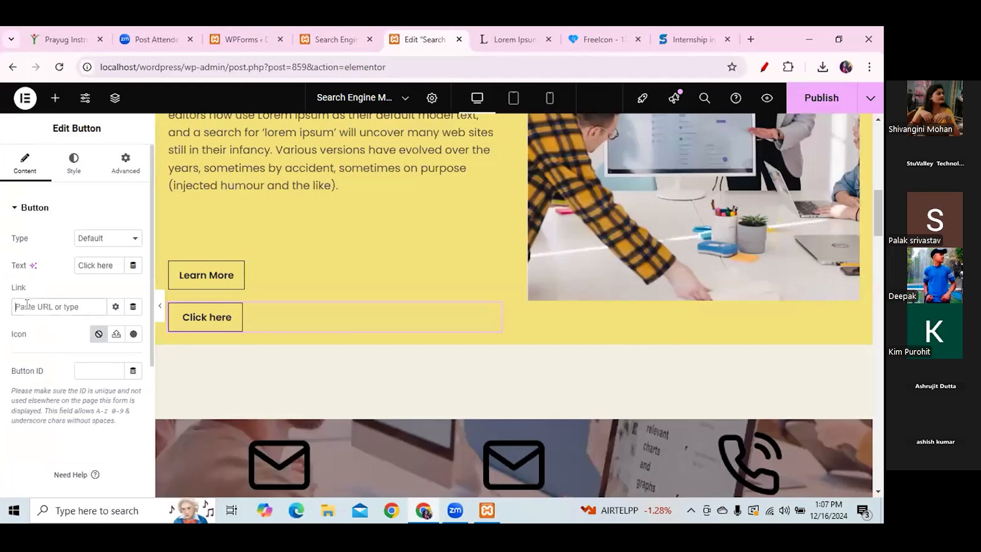
{"action": "key", "text": "ctrl+v"}
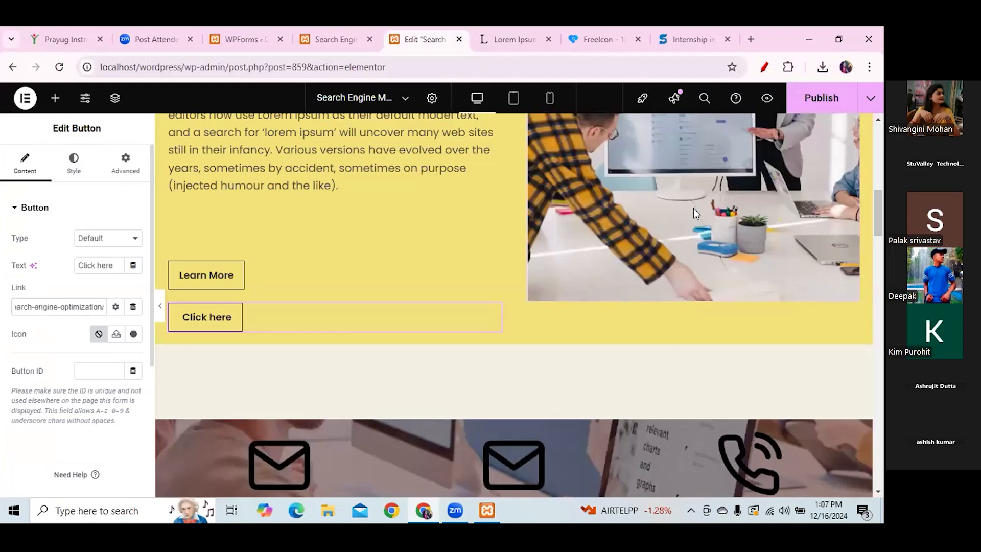
{"action": "left_click", "coordinate": [835, 95]}
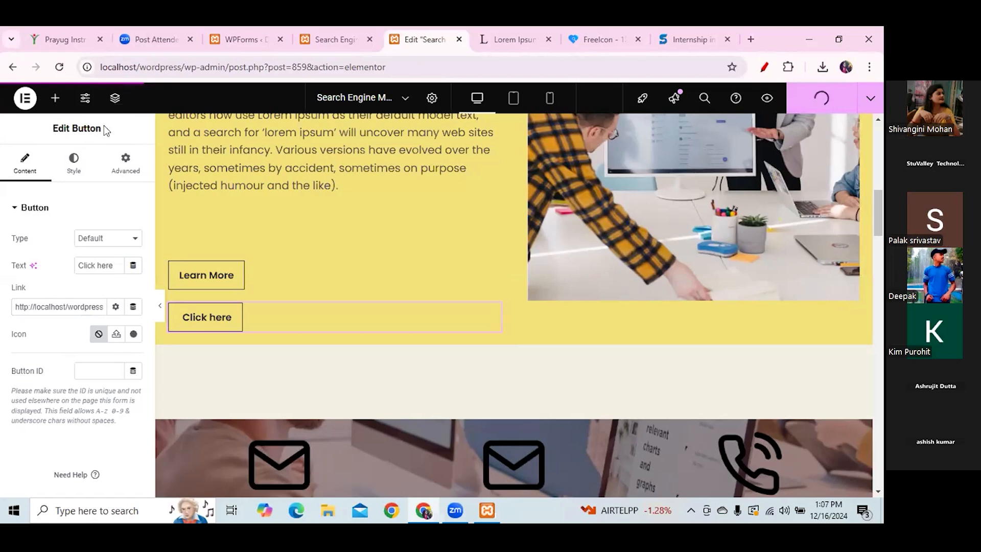
{"action": "left_click_drag", "start_coordinate": [103, 127], "coordinate": [51, 129]}
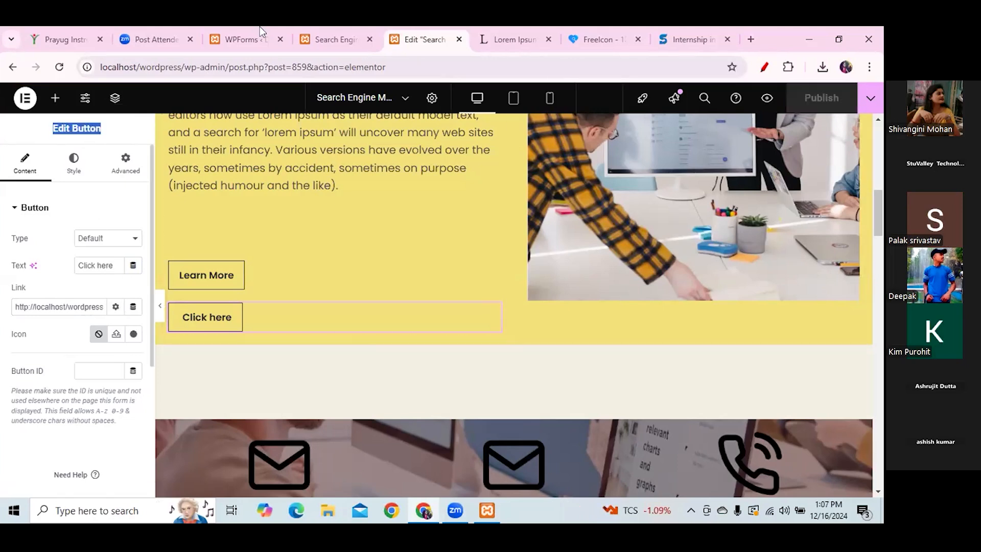
{"action": "left_click", "coordinate": [333, 41]}
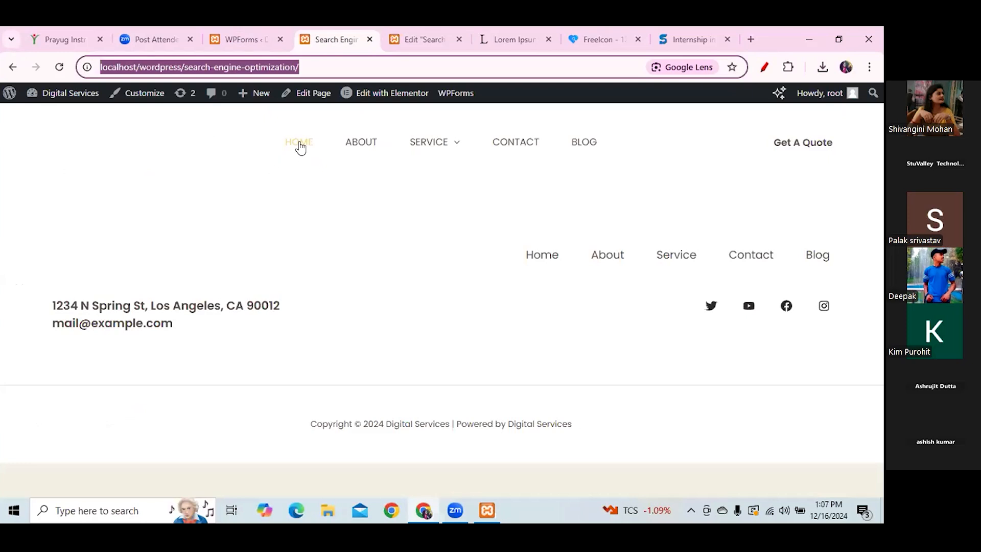
- Go to the Search Engine Marketing page from the SERVICE menu
{"action": "left_click", "coordinate": [296, 146]}
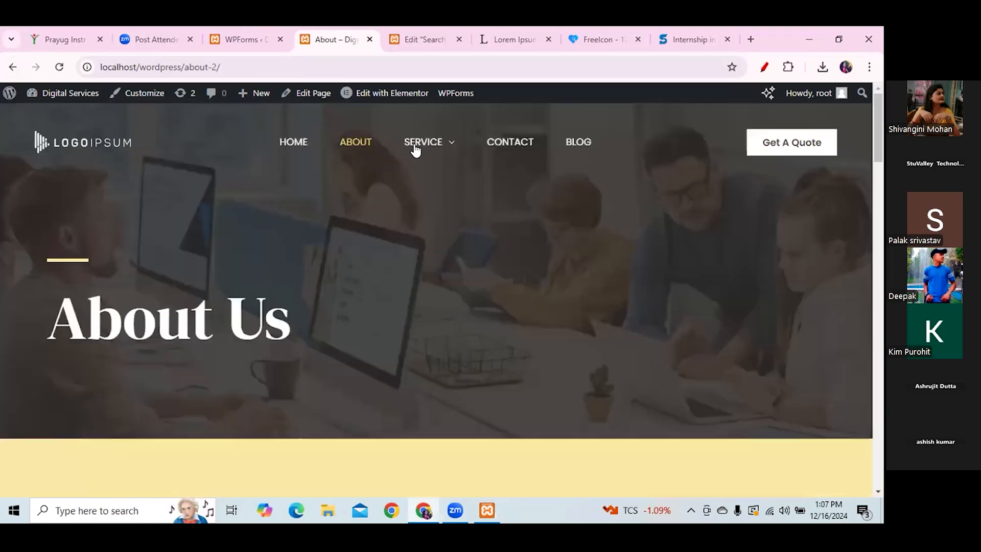
{"action": "mouse_move", "coordinate": [415, 148]}
{"action": "left_click", "coordinate": [418, 199]}
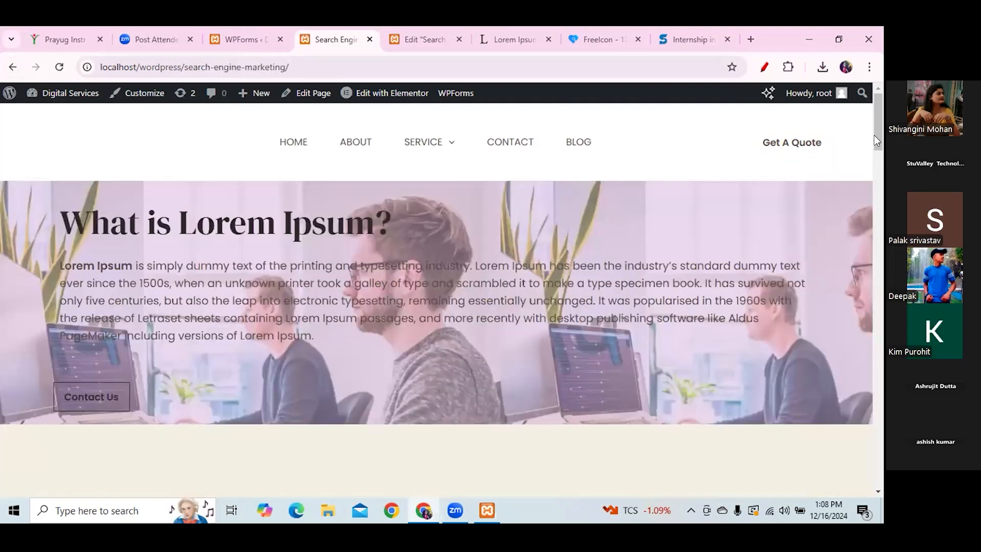
- Verify Click here opens the Search Engine Optimization page, then return to the Elementor editor
{"action": "scroll", "coordinate": [871, 164], "scroll_direction": "down", "scroll_amount": 1}
{"action": "scroll", "coordinate": [879, 193], "scroll_direction": "down", "scroll_amount": 10}
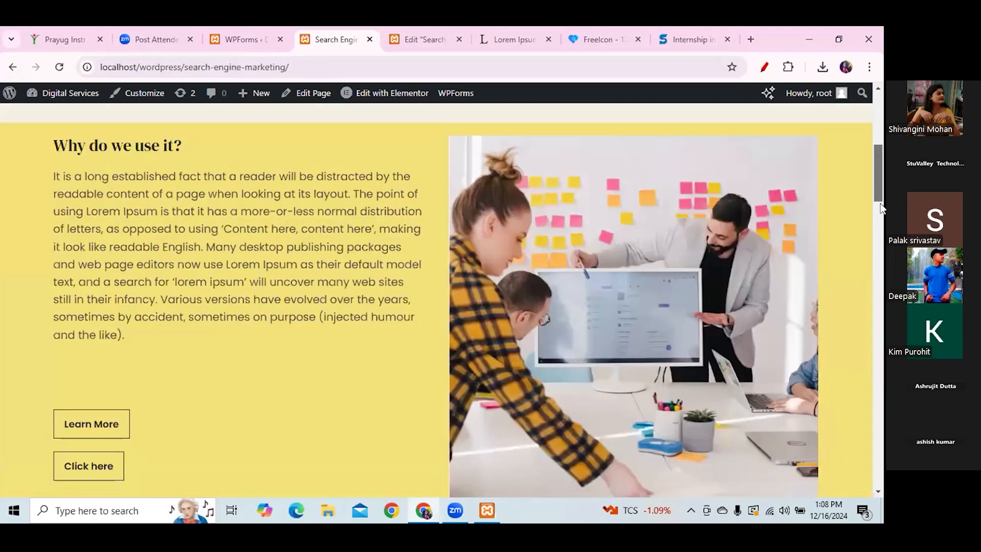
{"action": "left_click", "coordinate": [87, 316]}
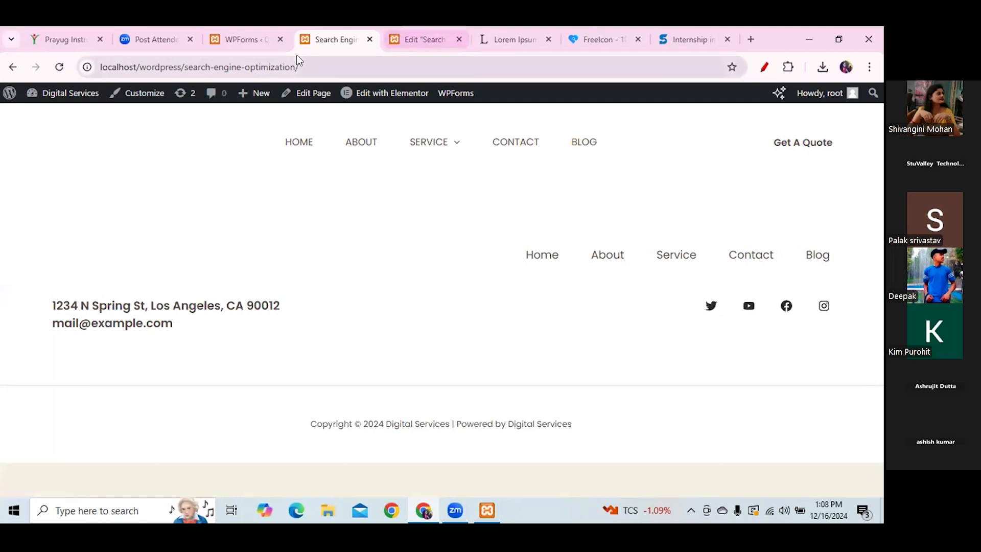
{"action": "left_click", "coordinate": [259, 40]}
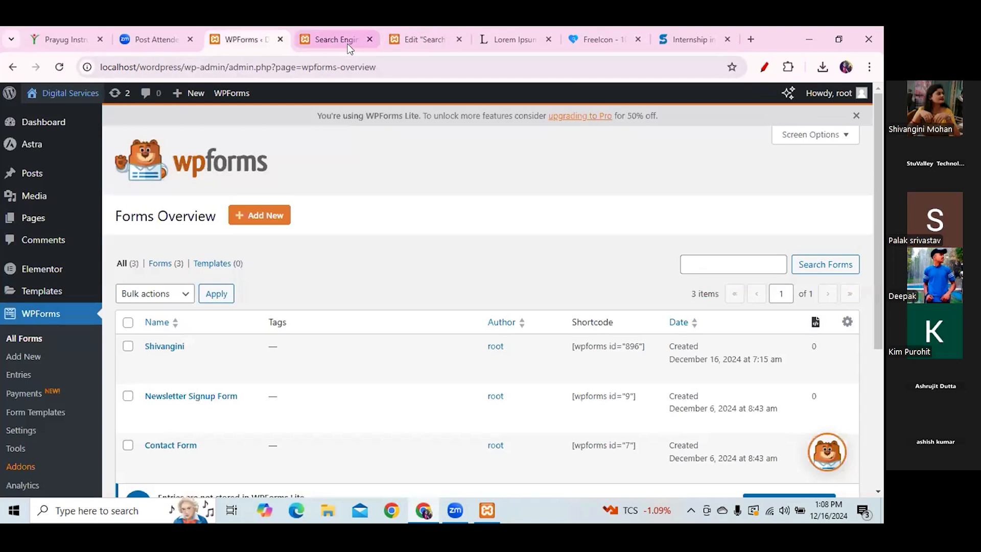
{"action": "left_click", "coordinate": [404, 40]}
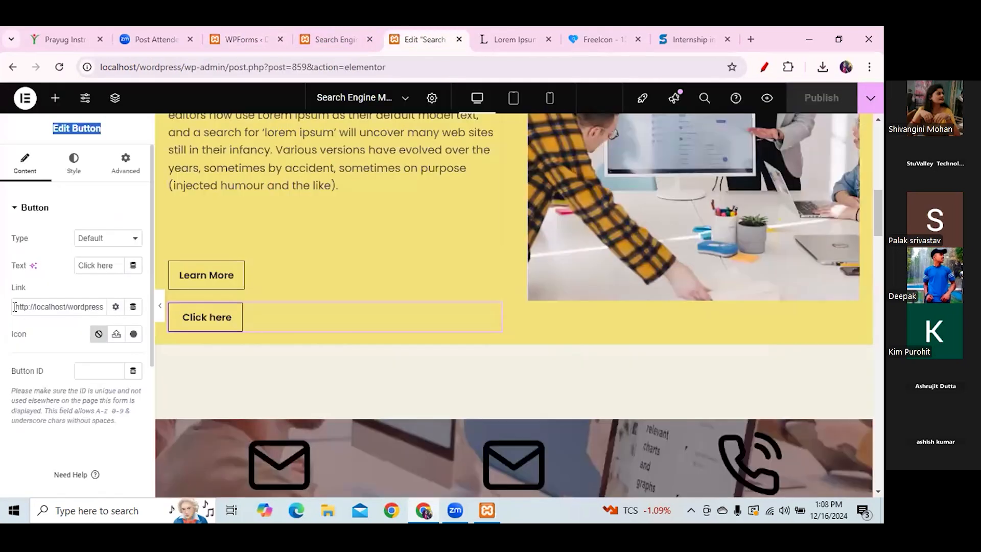